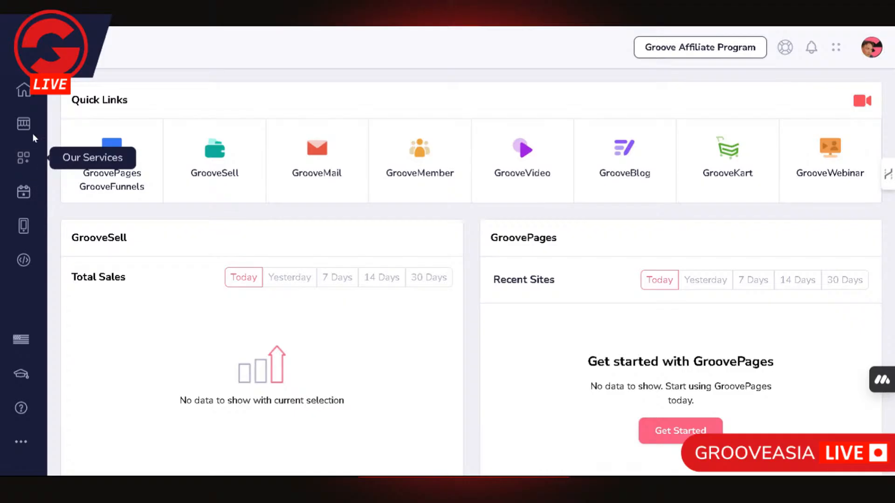
Step: Open the GroovePages app from the list of Groove services
mouse_move(66, 49)
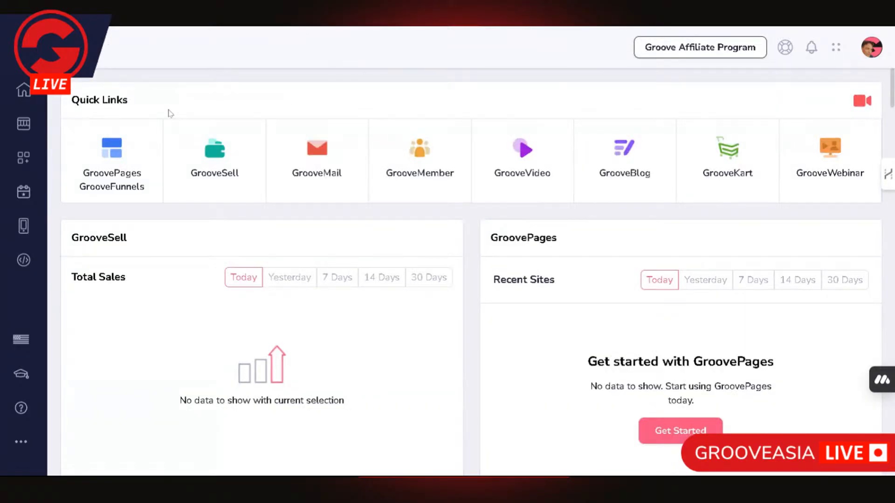
click(23, 158)
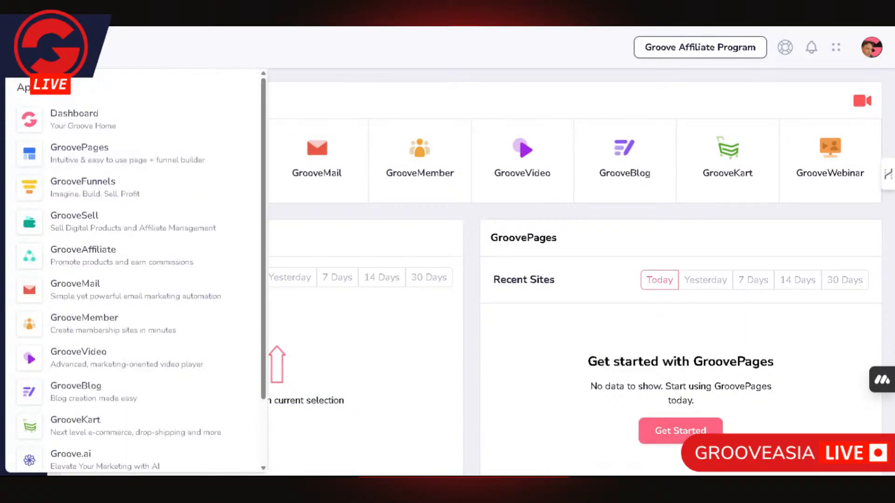
click(24, 158)
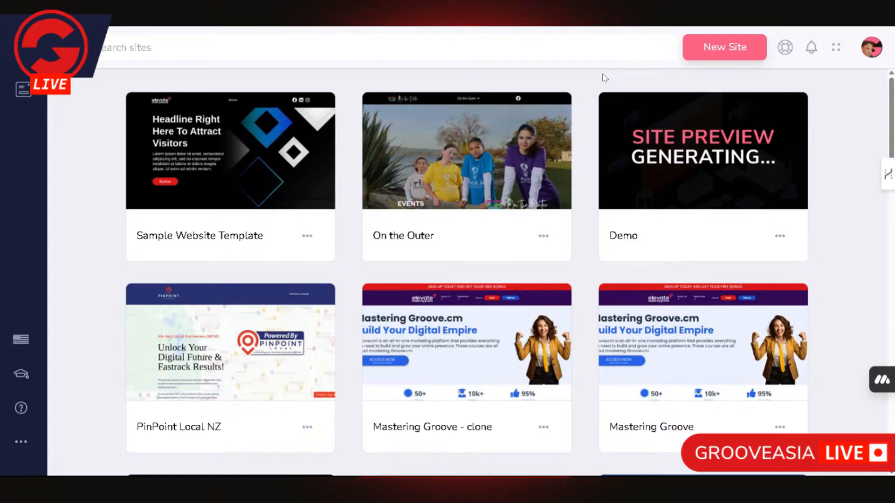
Step: Look through the existing sites and open Sample Website Template for editing
scroll(603, 95, down, 6)
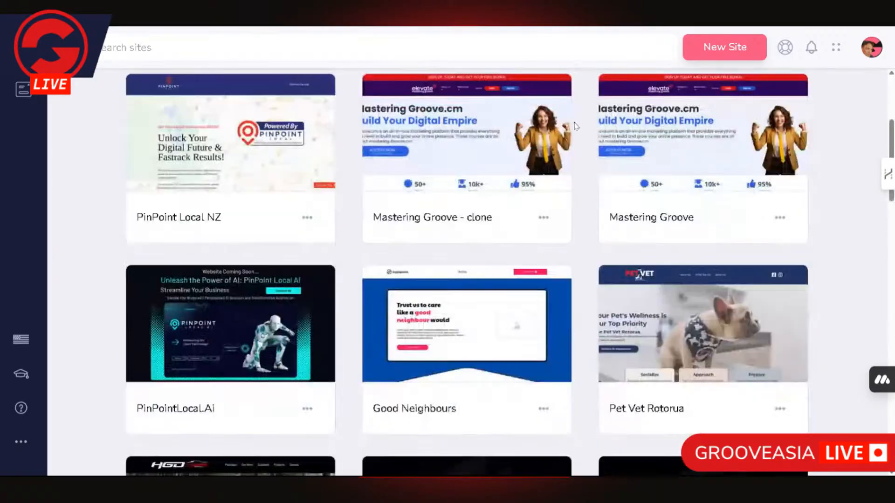
scroll(576, 126, down, 20)
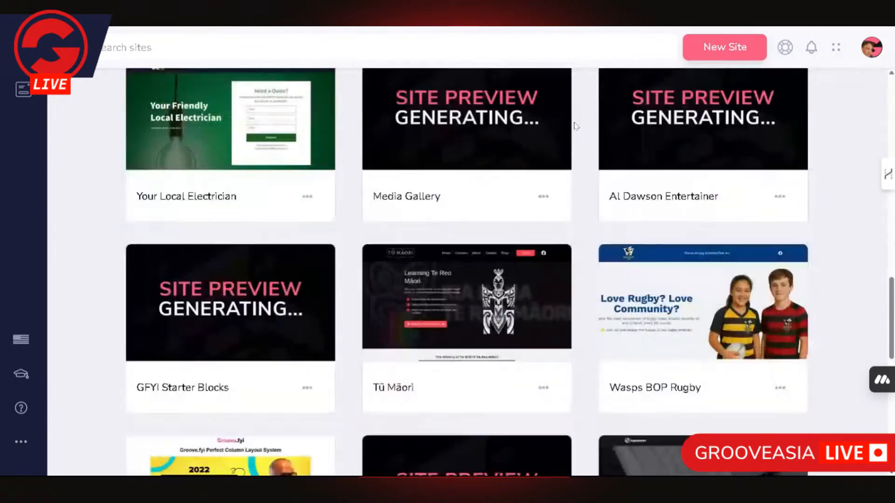
scroll(574, 126, down, 4)
scroll(574, 126, up, 20)
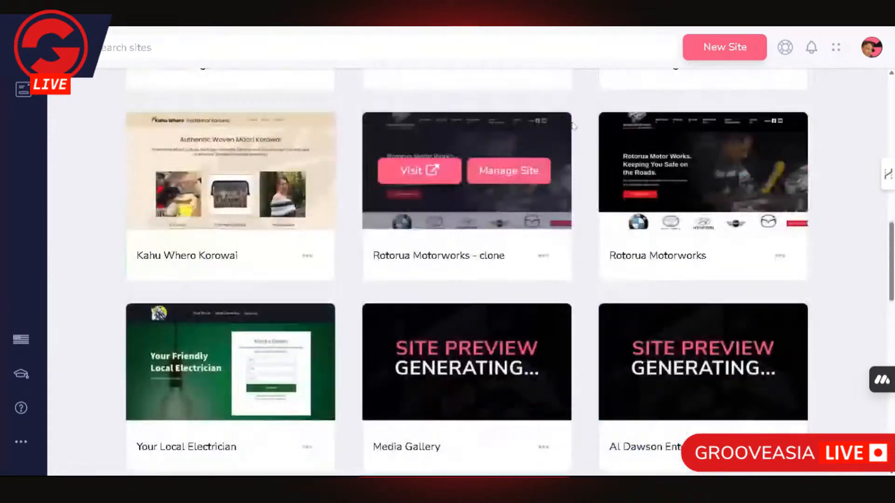
scroll(572, 126, up, 5)
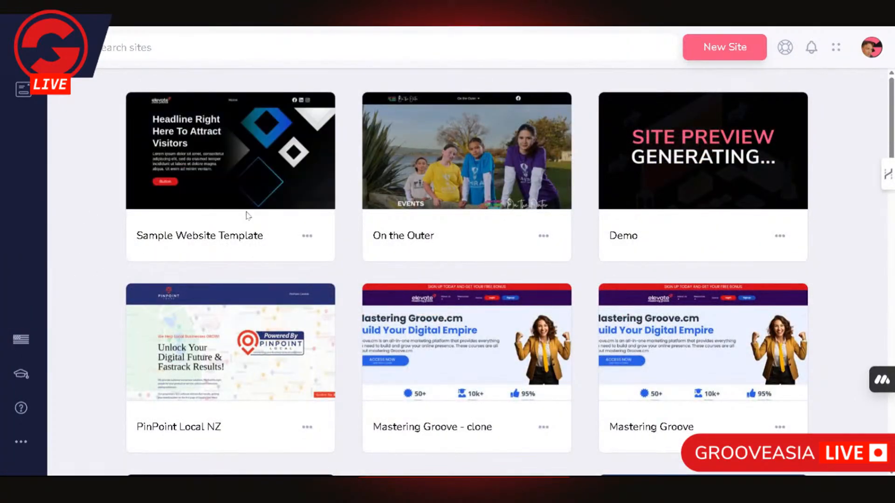
mouse_move(477, 186)
mouse_move(258, 166)
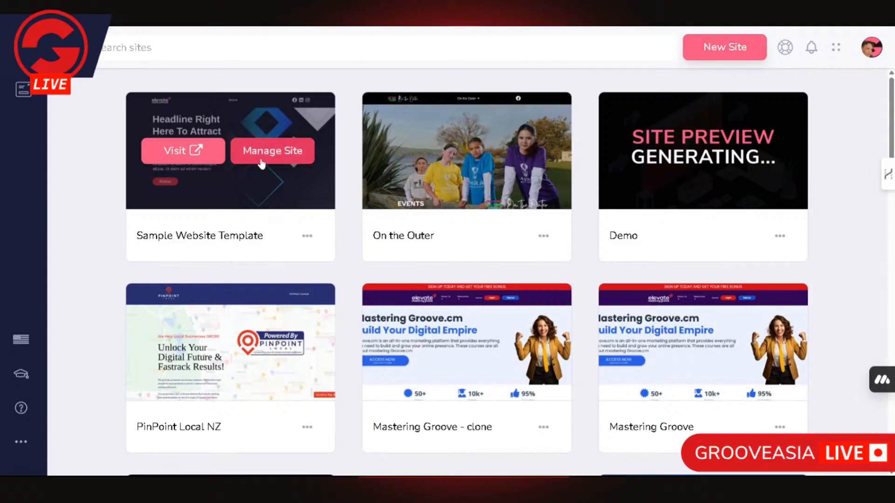
click(261, 160)
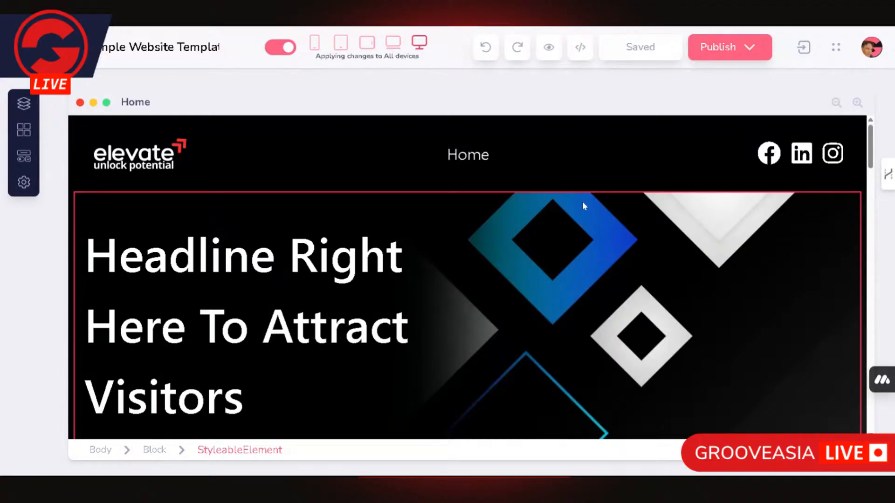
Step: Examine the template's Home page, including the header, headline section, logo slider and navigation menu
click(567, 164)
click(564, 179)
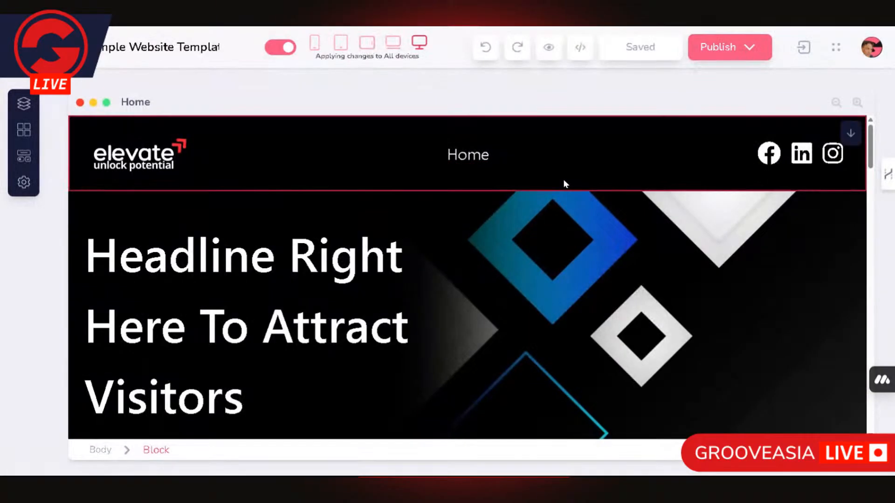
click(671, 212)
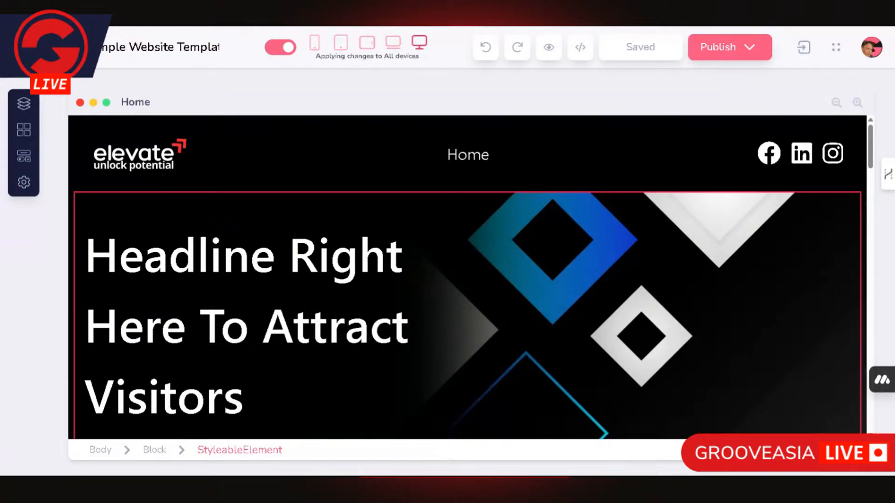
click(525, 256)
scroll(525, 256, down, 10)
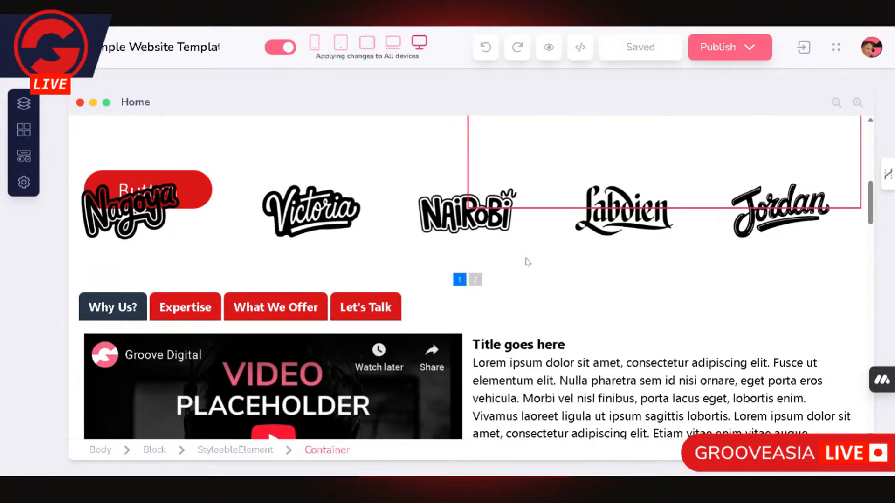
click(527, 262)
scroll(527, 263, up, 10)
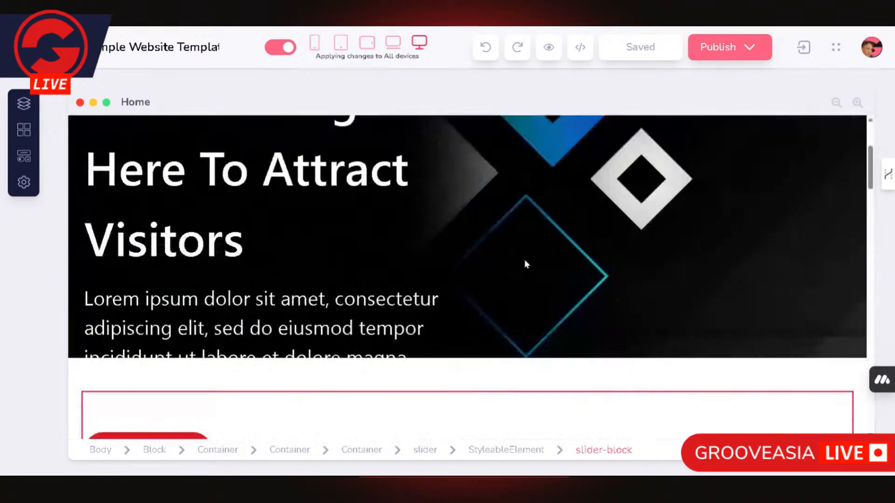
click(468, 155)
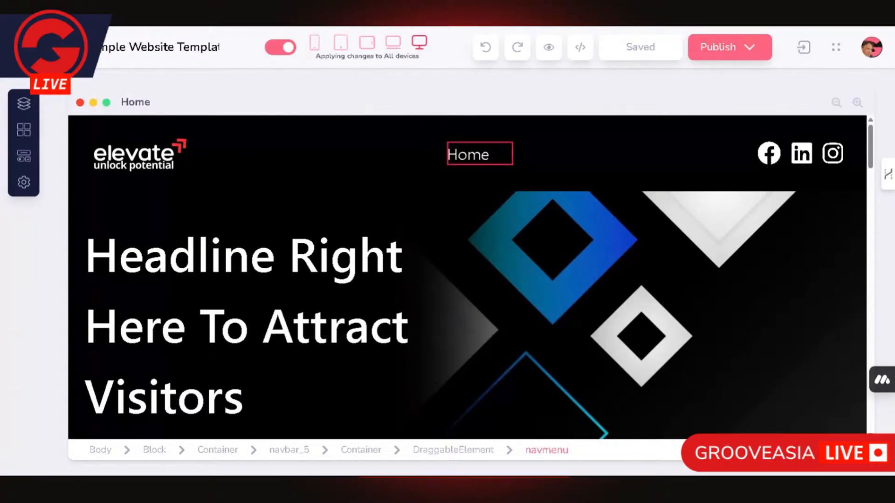
Step: Switch to ChatGPT, send "use super prompt" and request legal pages for an affiliate hub website template with the owner's links embedded in the software offers
click(358, 27)
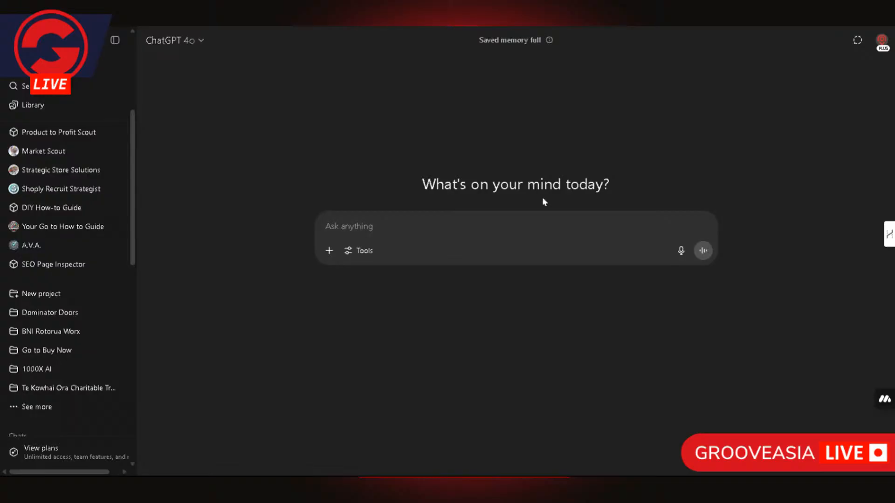
click(527, 227)
text(use s)
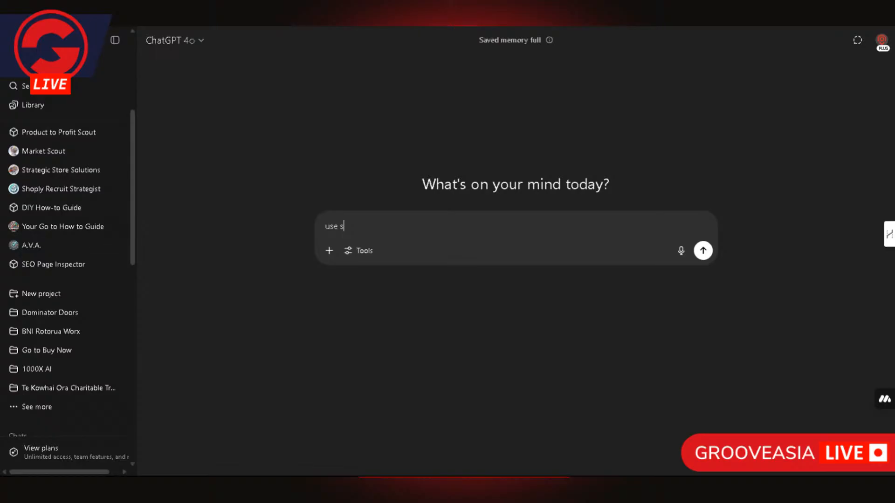
text(uper prompt)
key(Return)
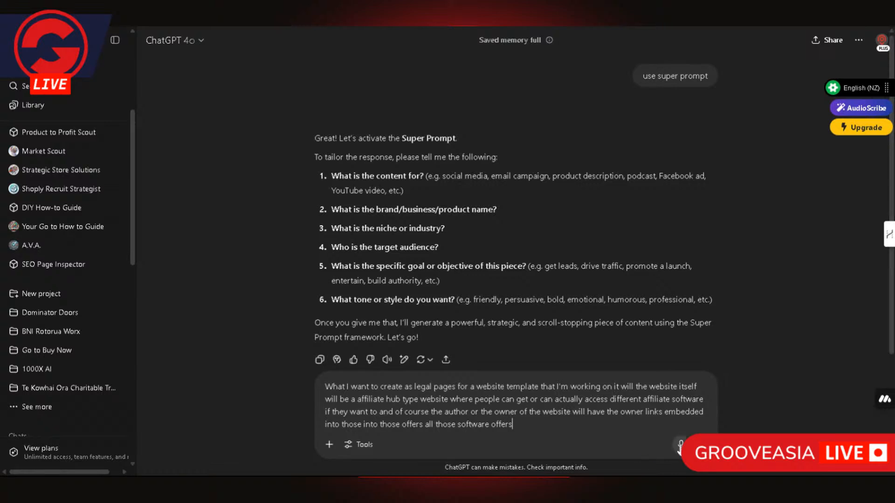
key(Return)
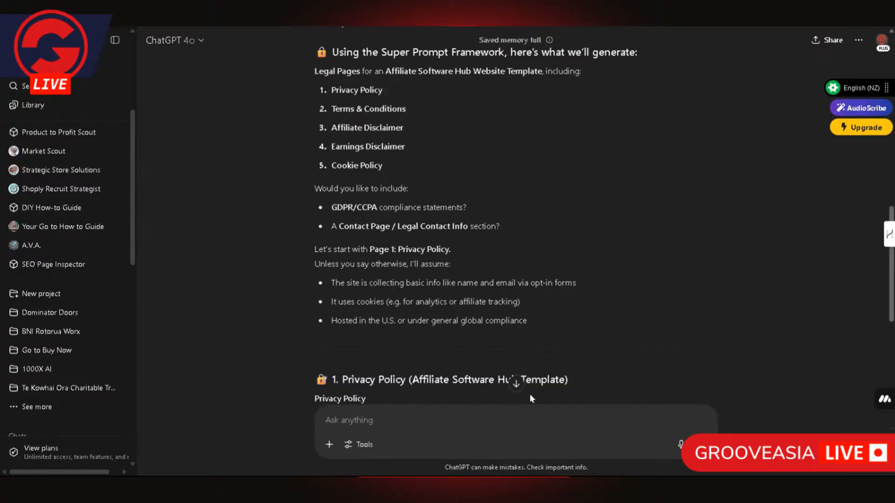
Step: Review the reply's list of proposed legal pages, its optional inclusions and assumptions, and the Privacy Policy draft
scroll(597, 344, down, 9)
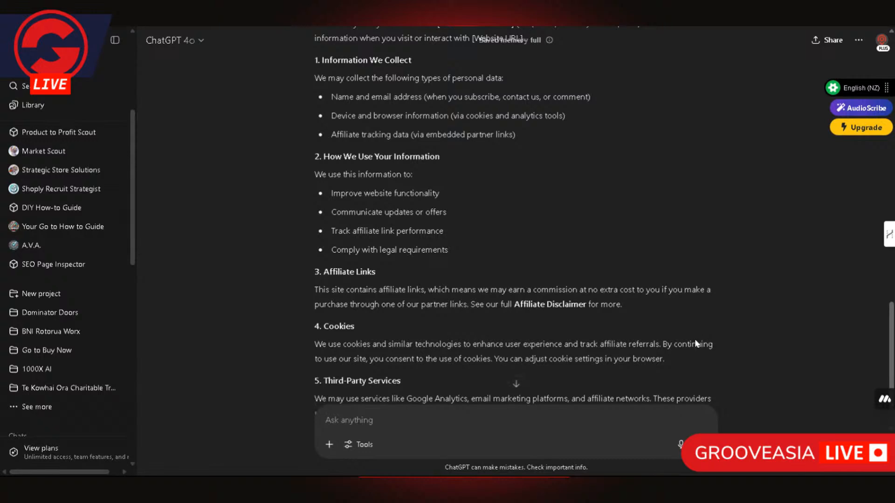
scroll(680, 334, up, 12)
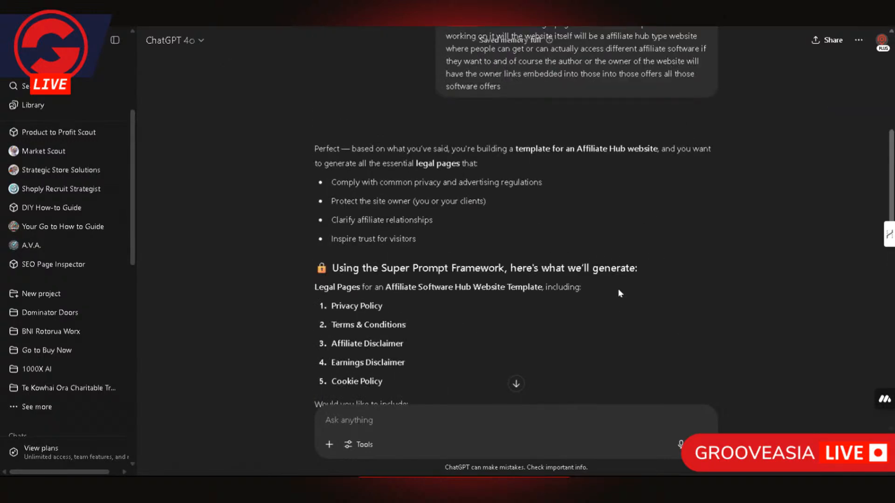
scroll(619, 292, up, 2)
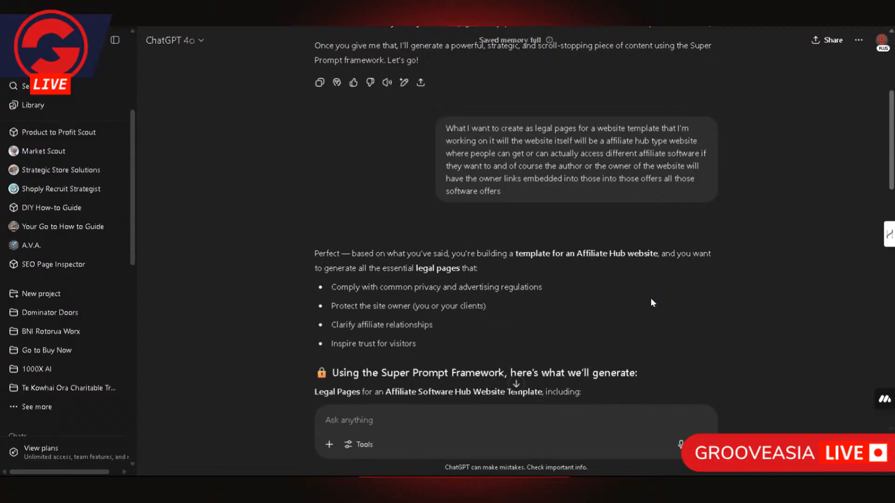
scroll(651, 297, up, 3)
scroll(651, 298, down, 5)
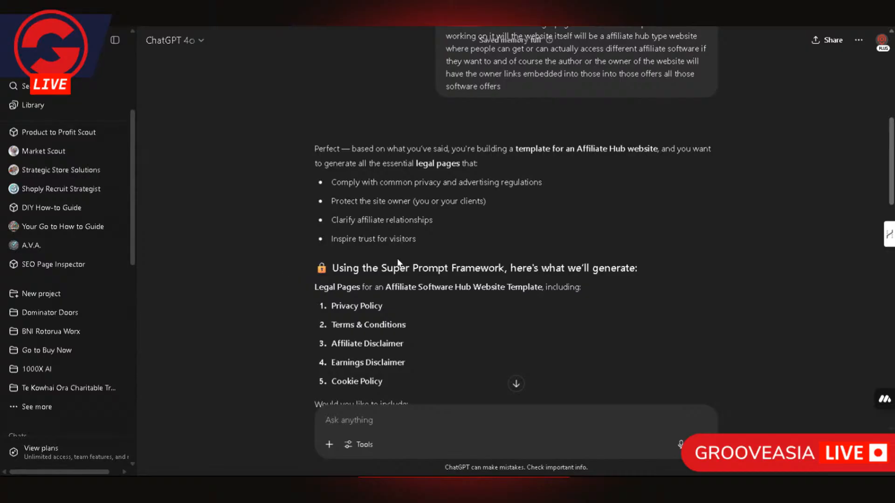
scroll(466, 292, down, 2)
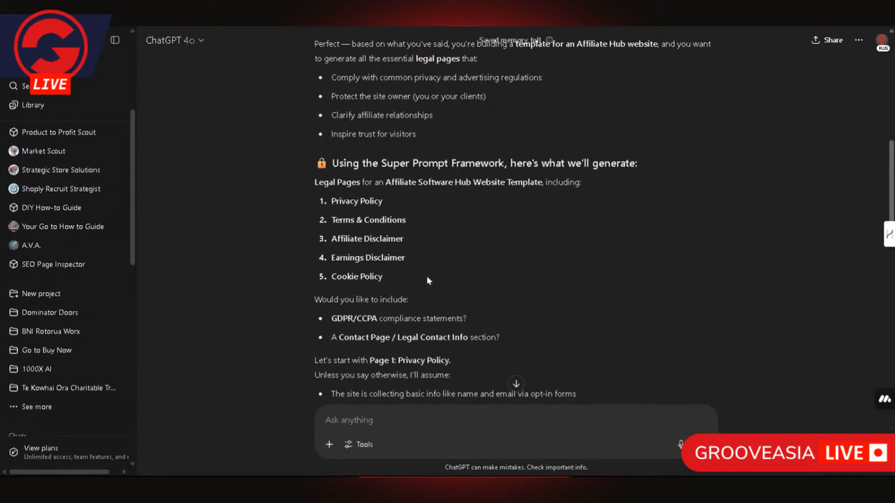
scroll(458, 288, down, 1)
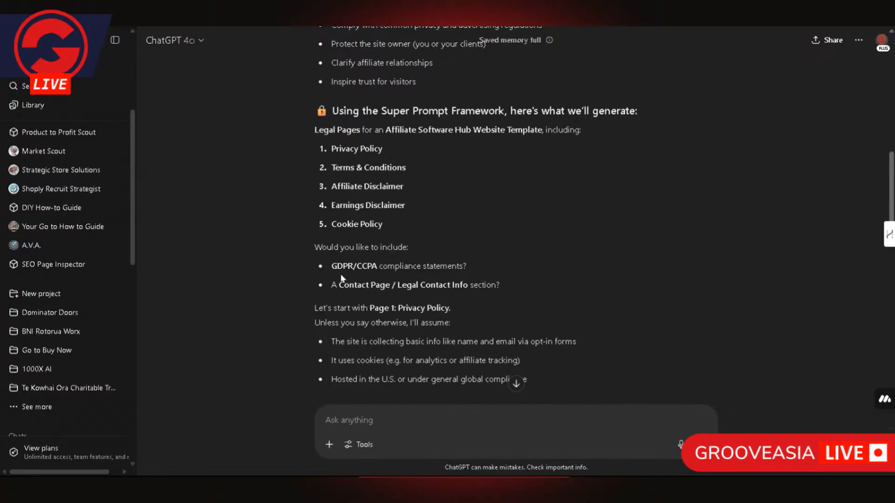
scroll(488, 276, down, 2)
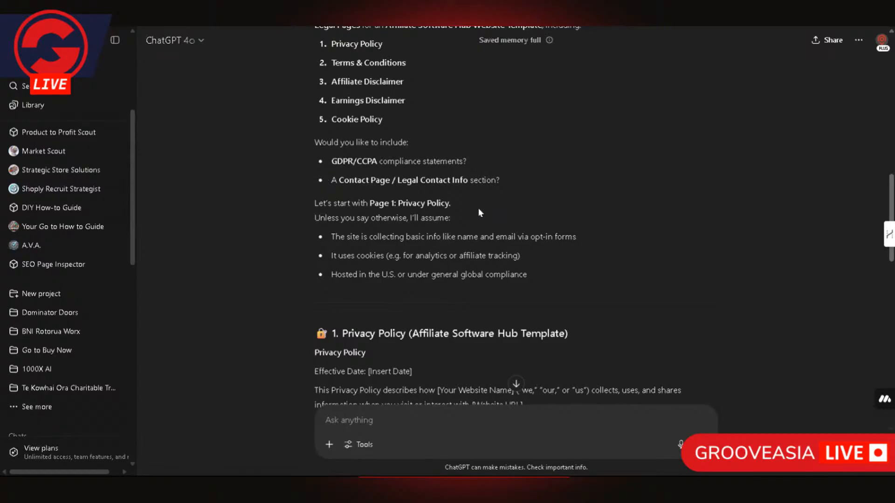
scroll(436, 211, down, 4)
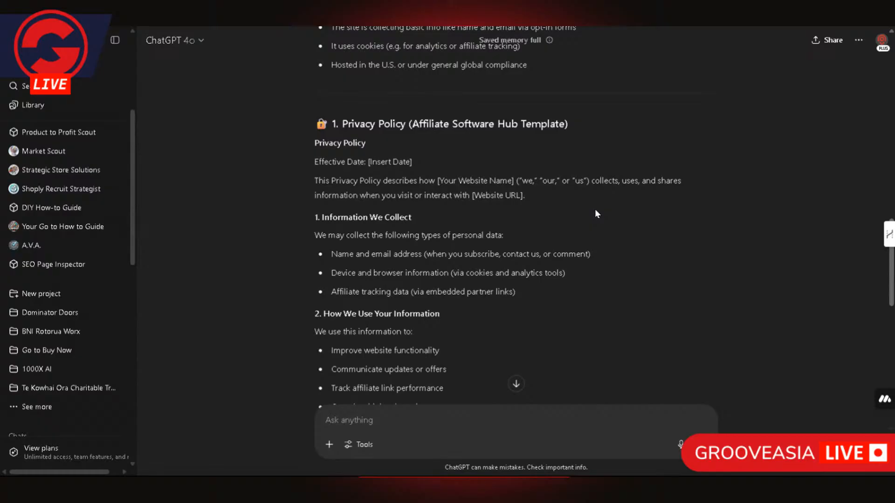
scroll(384, 155, up, 2)
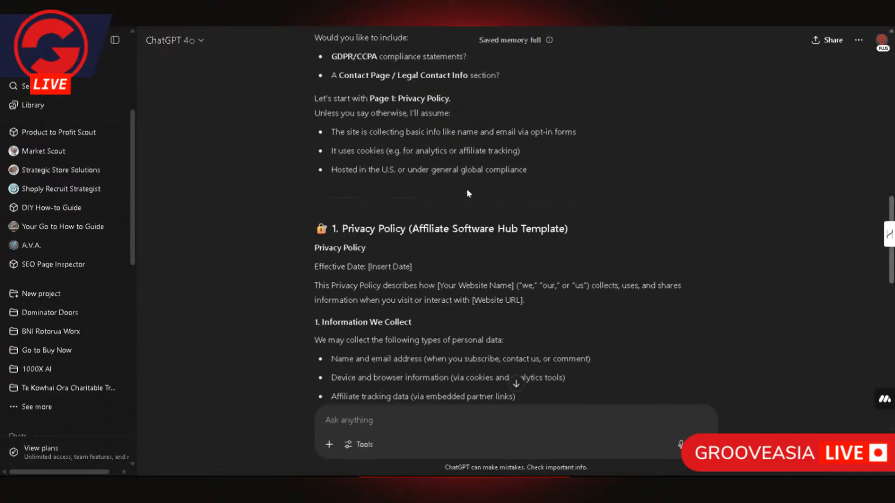
scroll(468, 189, down, 3)
scroll(472, 190, down, 7)
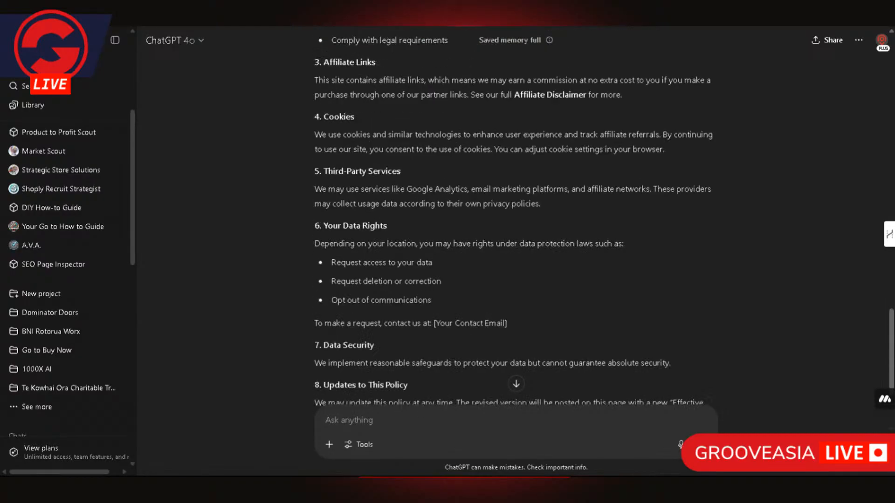
scroll(512, 210, up, 4)
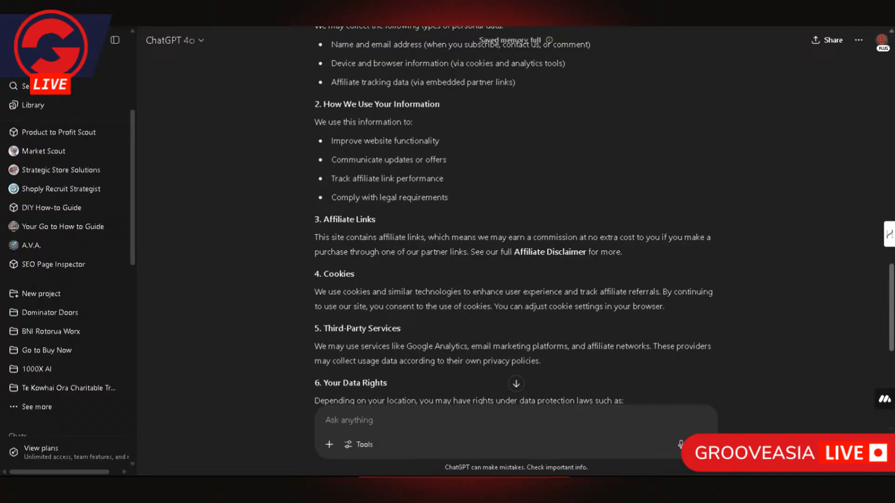
scroll(483, 198, down, 7)
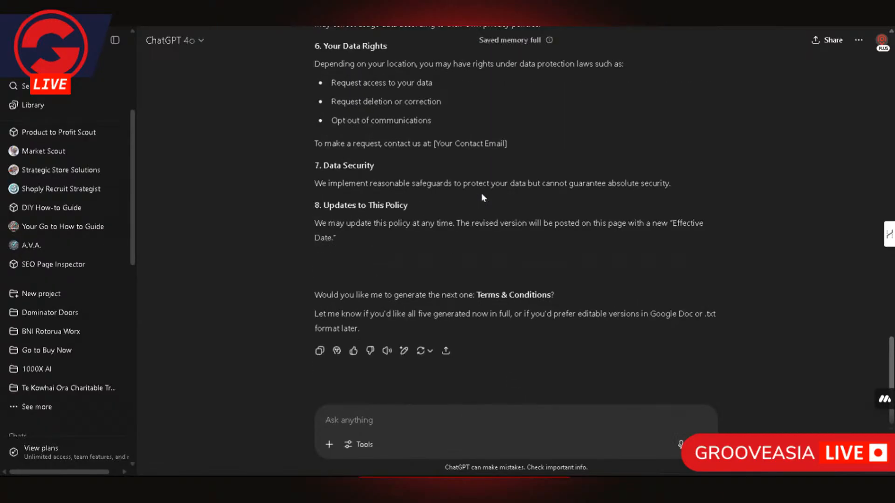
scroll(482, 198, up, 18)
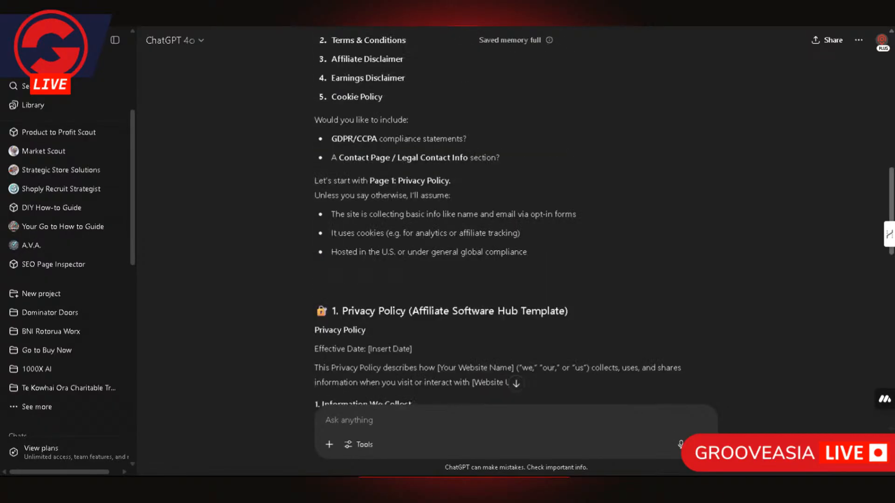
scroll(482, 198, up, 3)
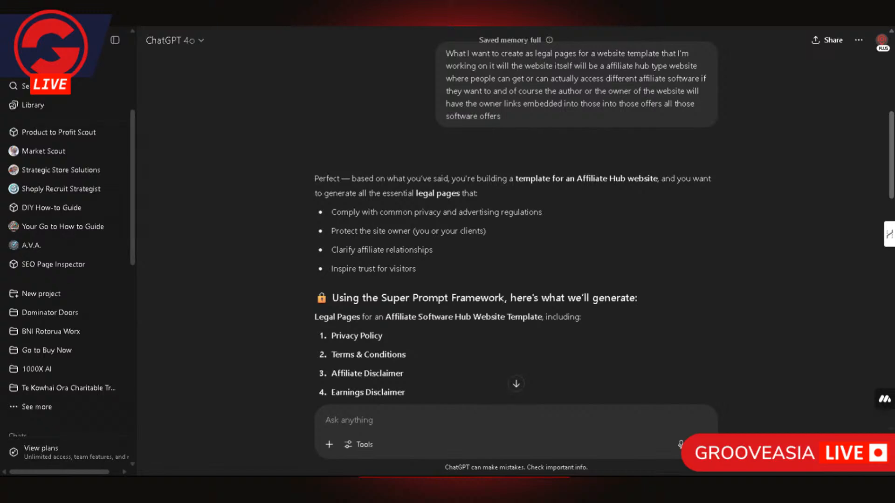
scroll(360, 200, down, 1)
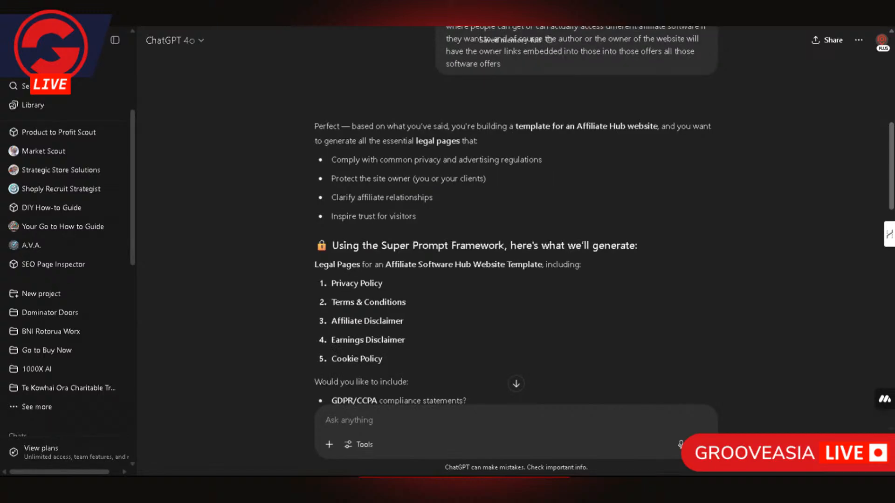
scroll(515, 252, up, 2)
scroll(515, 252, down, 4)
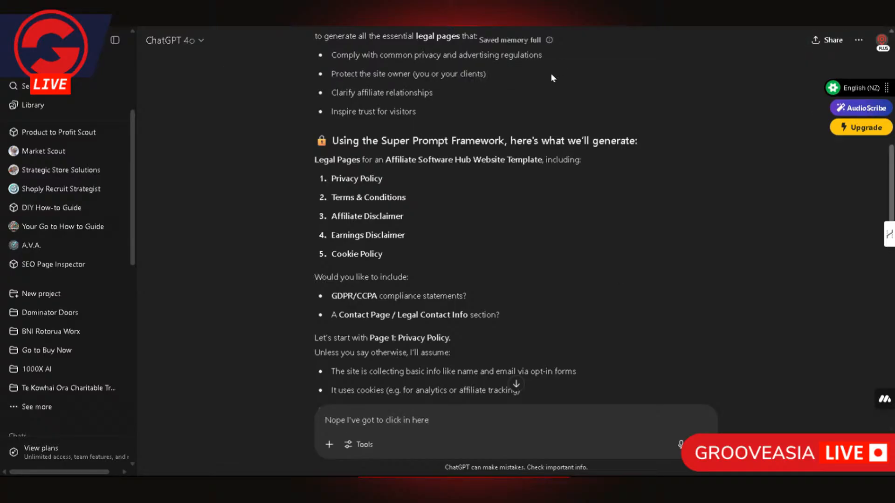
Step: Replace the unsent message with a reply asking ChatGPT to include GDPR and leave out the contact page for now, and send it
drag(425, 420, 324, 421)
key(BackSpace)
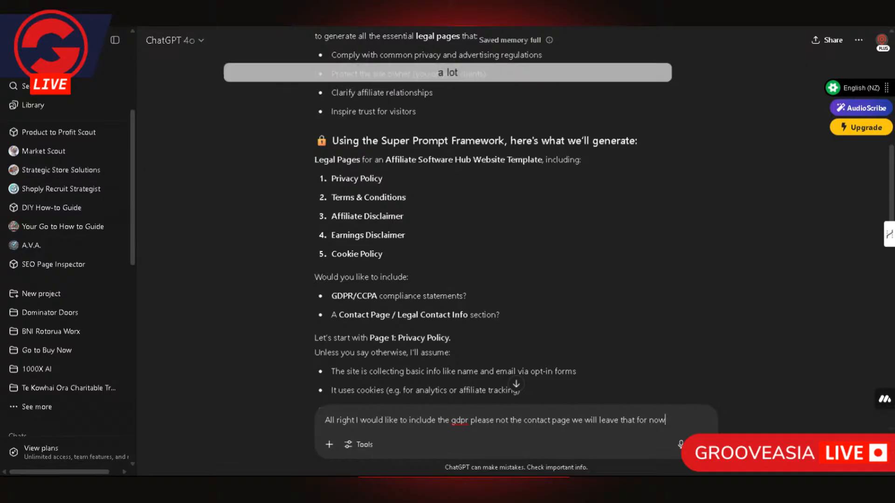
key(Return)
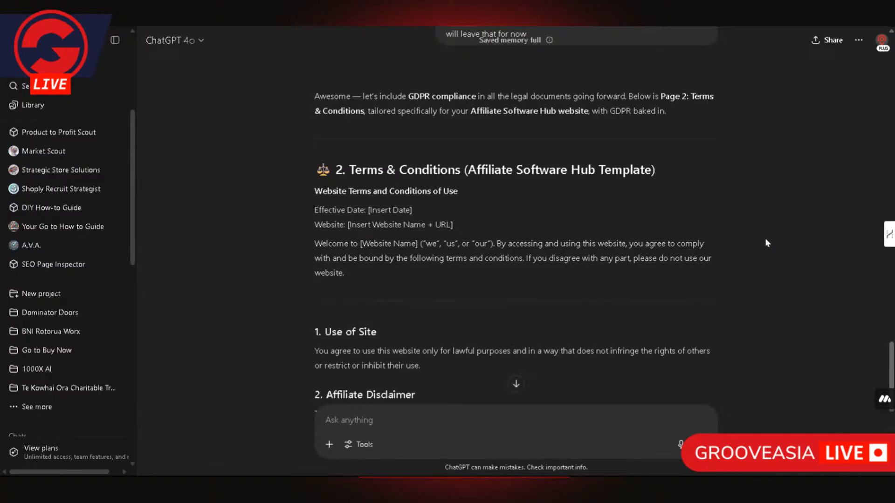
Step: Review the Terms & Conditions draft from its introduction through the GDPR and Governing Law sections to the closing question
scroll(764, 239, down, 2)
scroll(742, 246, up, 5)
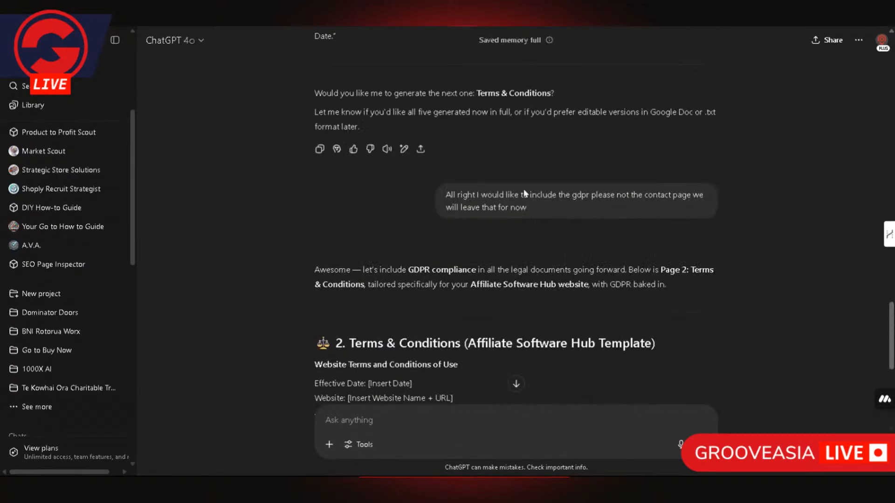
scroll(447, 328, down, 2)
scroll(446, 328, down, 5)
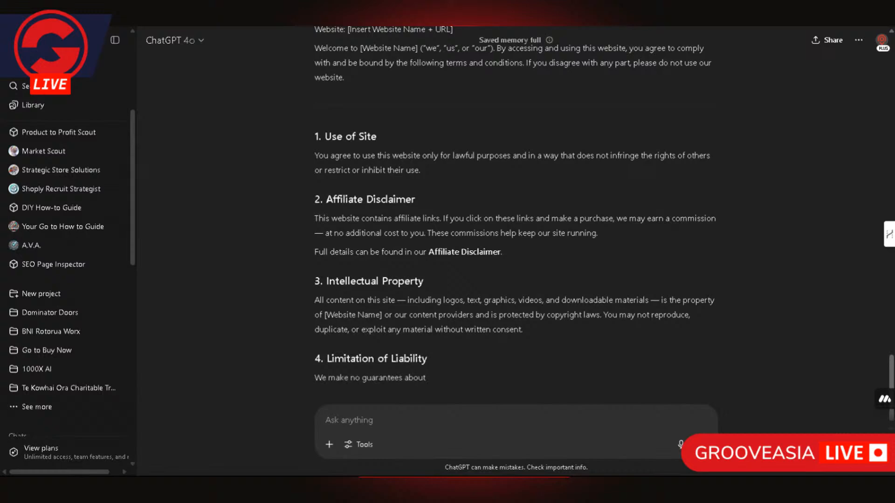
scroll(447, 329, down, 1)
scroll(448, 330, down, 2)
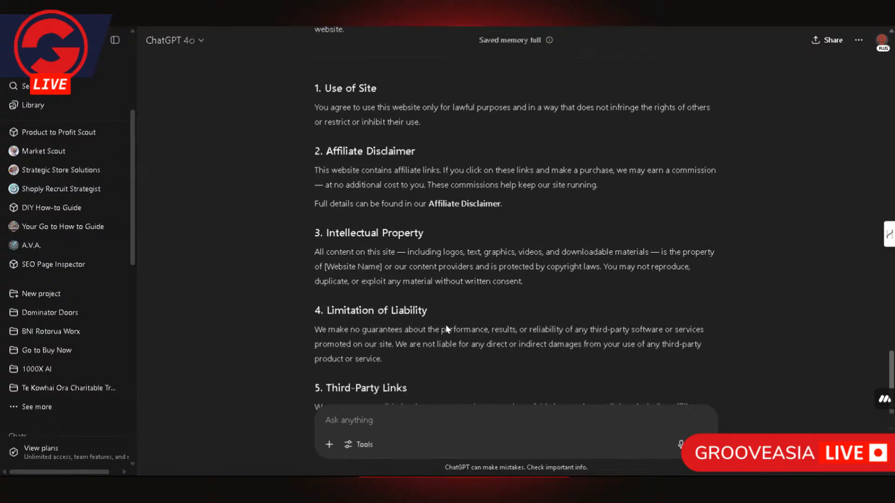
scroll(447, 329, down, 1)
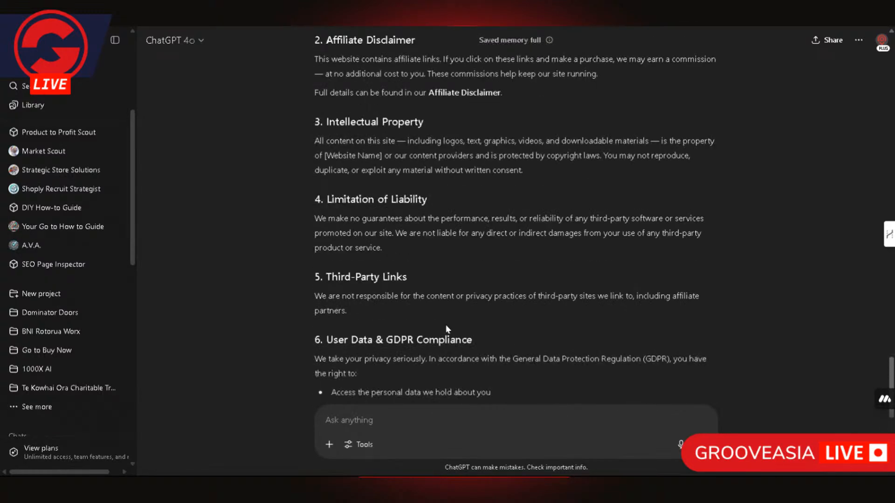
scroll(580, 291, down, 1)
scroll(579, 293, down, 3)
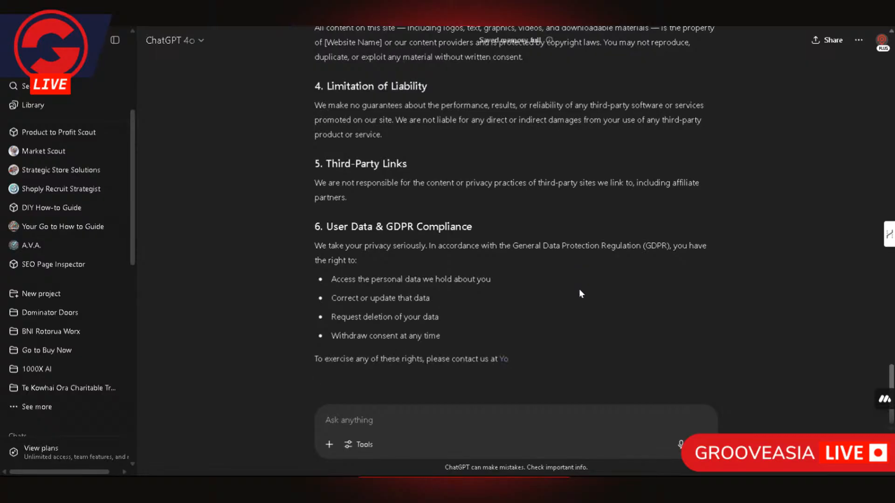
scroll(580, 292, down, 3)
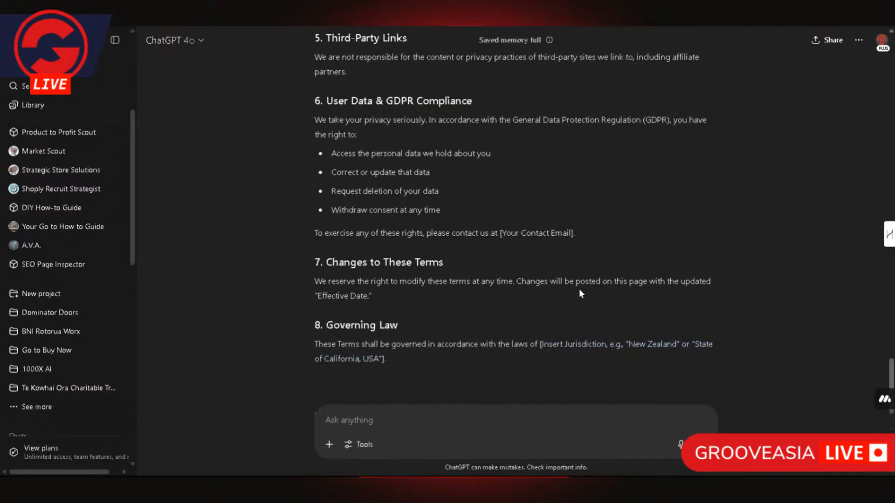
scroll(580, 292, down, 1)
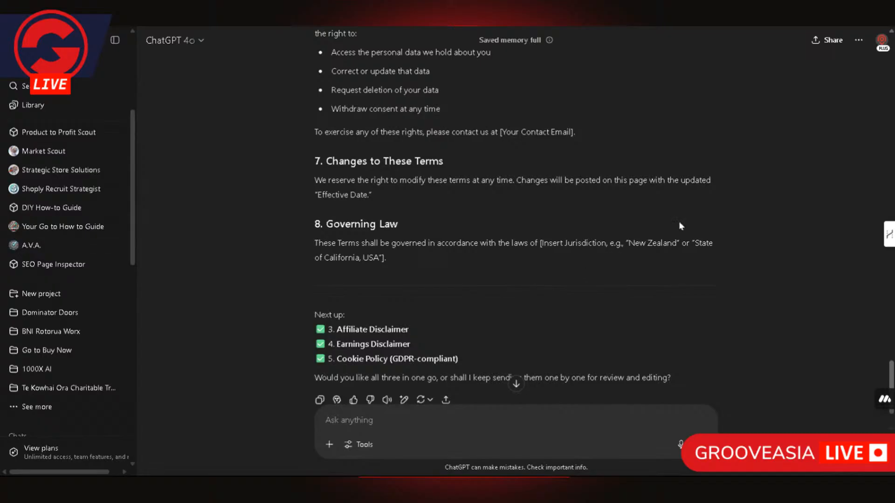
scroll(535, 277, down, 2)
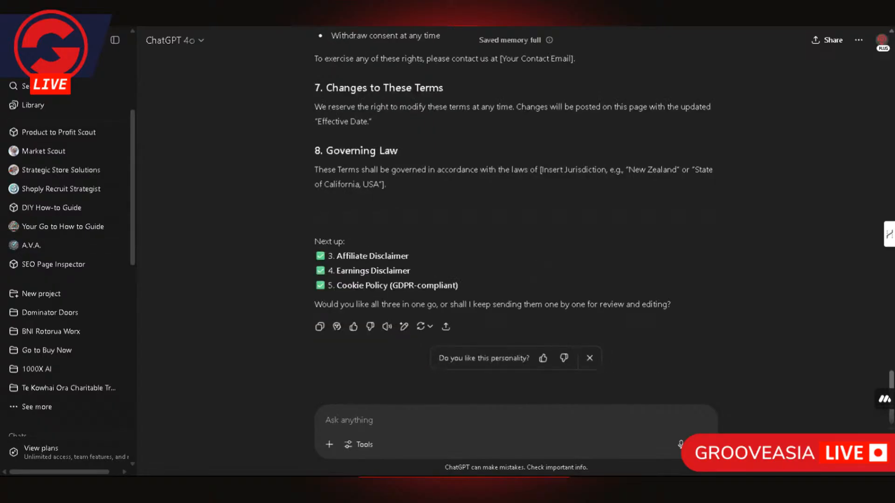
Step: Ask ChatGPT to put all policies on one website page, including the affiliate disclaimer, earnings disclaimer and GDPR-compliant cookie policy
scroll(534, 263, up, 4)
scroll(534, 262, down, 4)
scroll(533, 263, up, 4)
scroll(533, 263, down, 3)
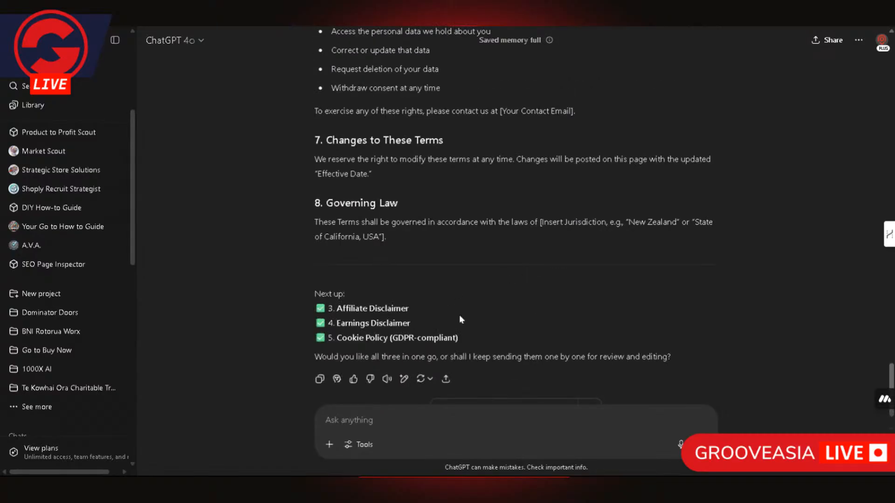
scroll(437, 326, up, 4)
scroll(437, 327, down, 5)
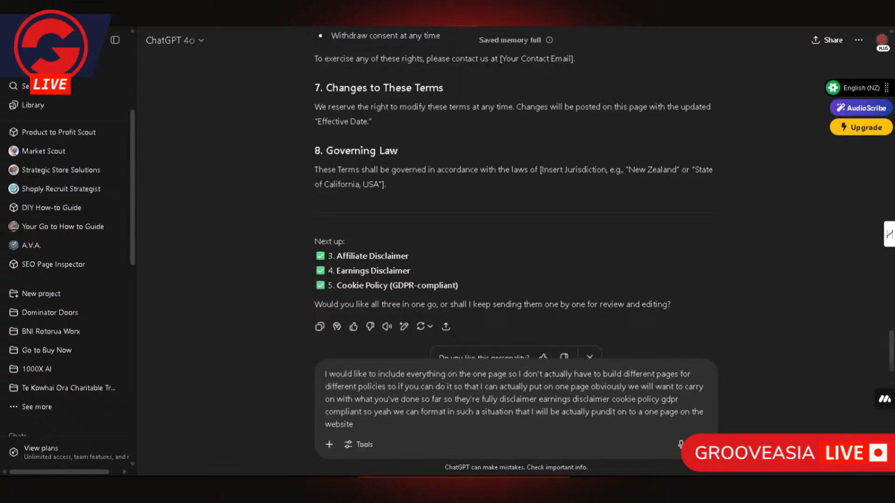
key(Return)
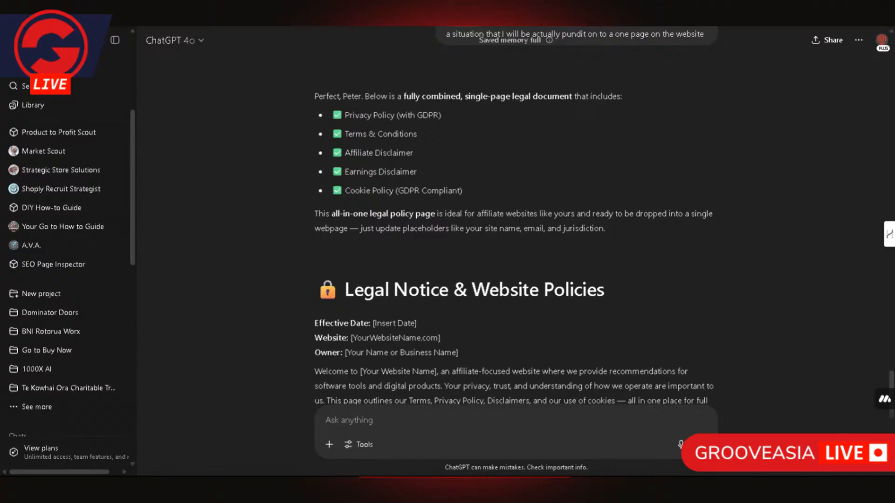
Step: Read through the combined Legal Notice & Website Policies document, from Terms & Conditions to the Contact section and closing notes
scroll(720, 260, down, 3)
scroll(721, 261, down, 1)
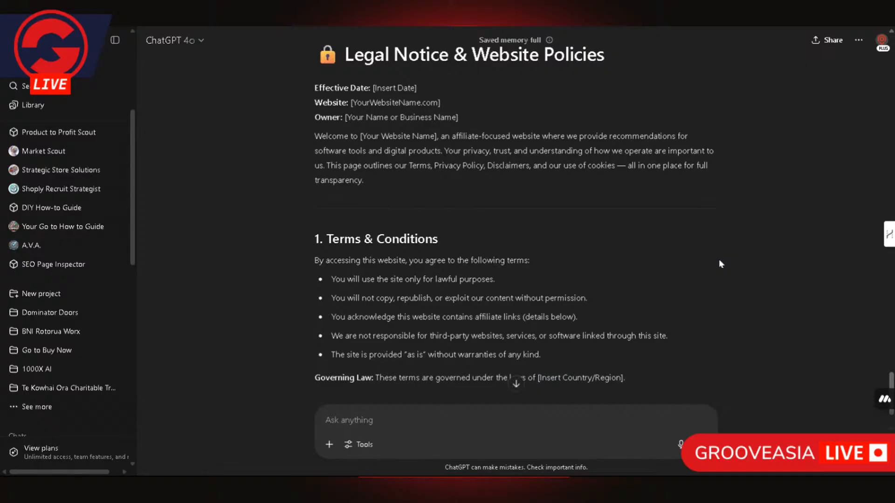
scroll(718, 264, down, 3)
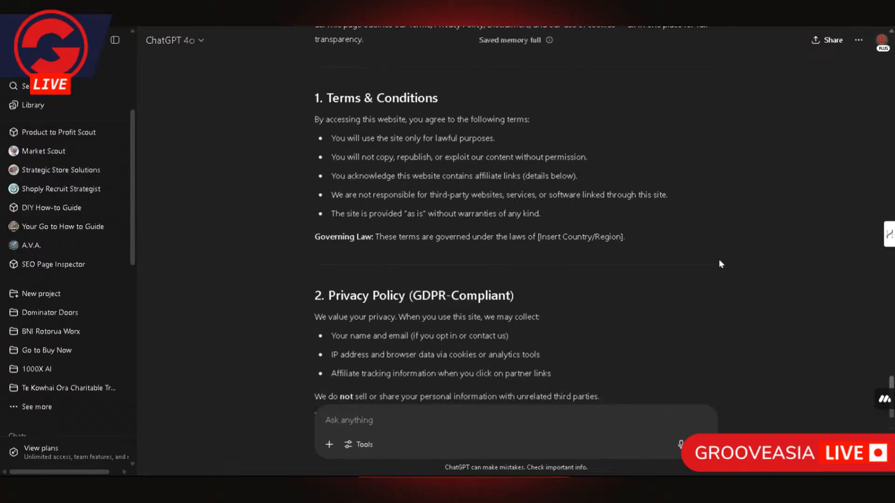
scroll(719, 264, up, 3)
scroll(718, 264, down, 5)
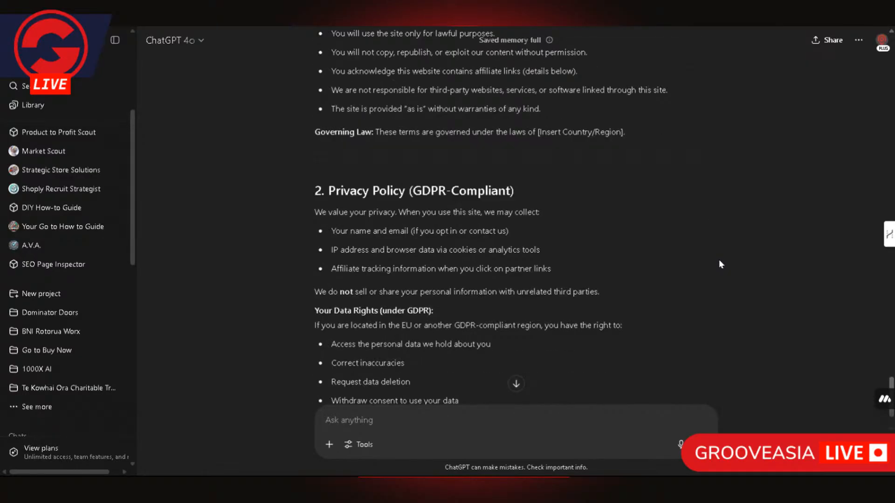
scroll(719, 263, down, 5)
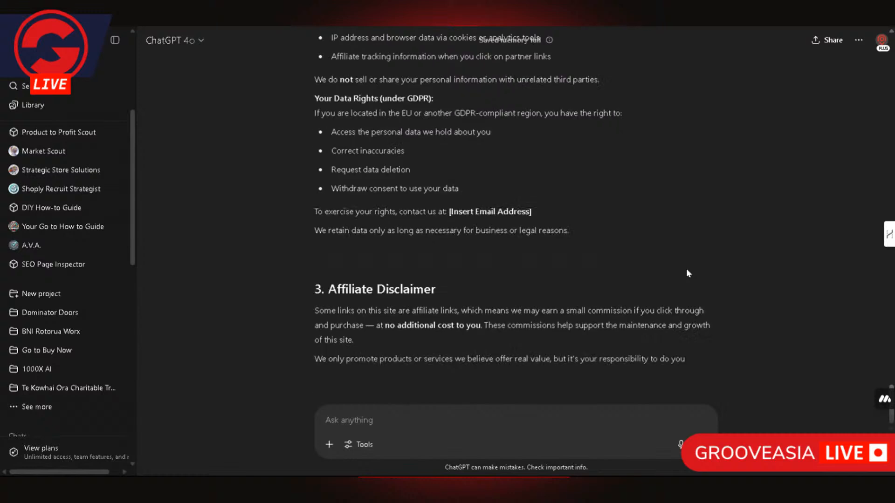
scroll(686, 273, down, 3)
scroll(686, 276, down, 1)
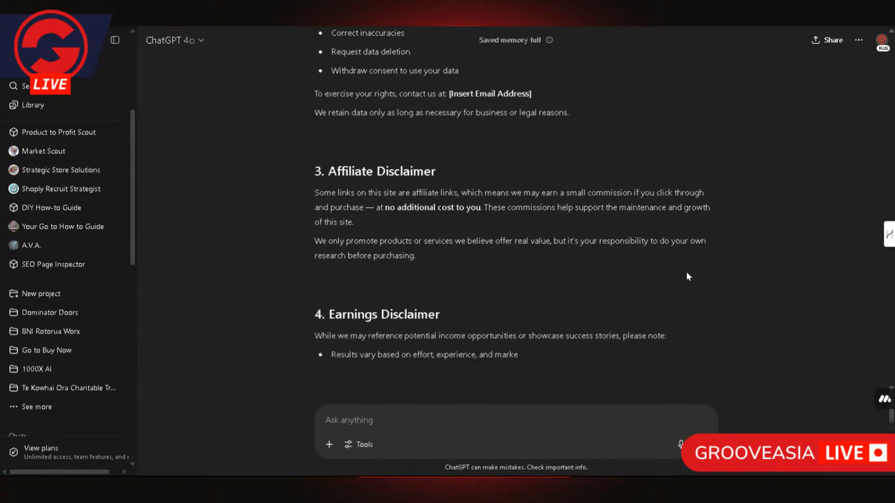
scroll(686, 276, down, 1)
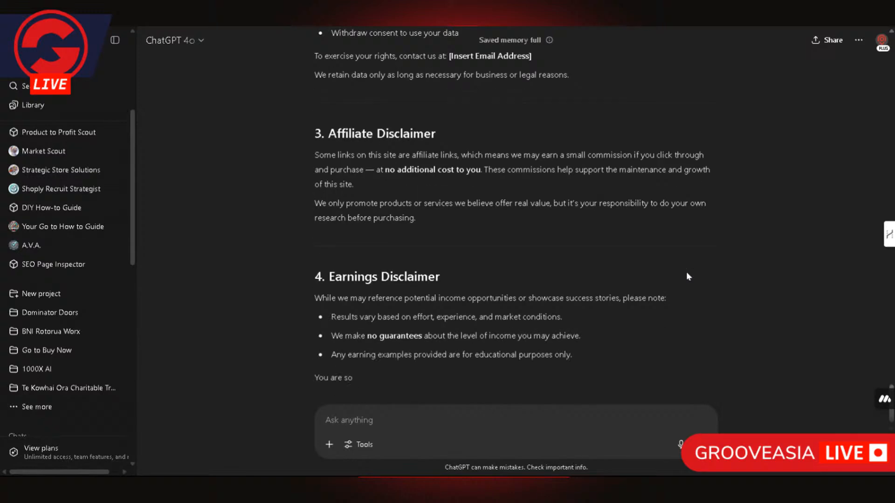
scroll(686, 276, down, 1)
scroll(686, 272, down, 2)
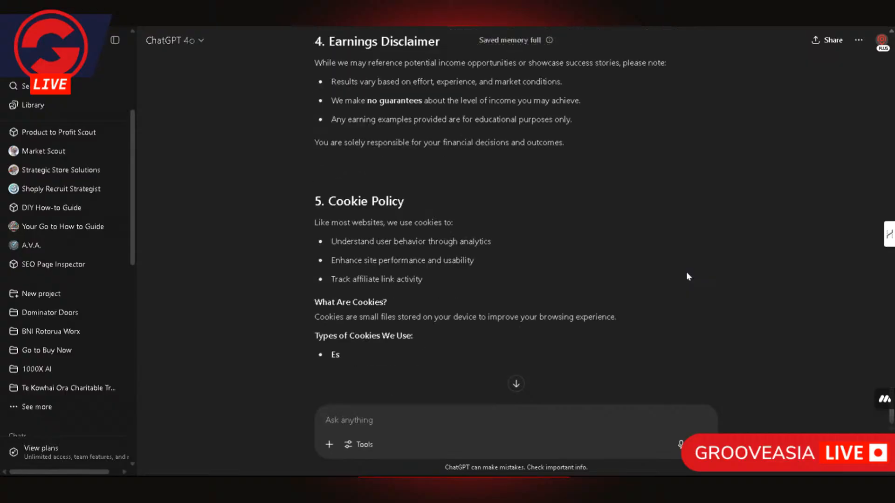
scroll(686, 272, down, 2)
scroll(686, 272, down, 1)
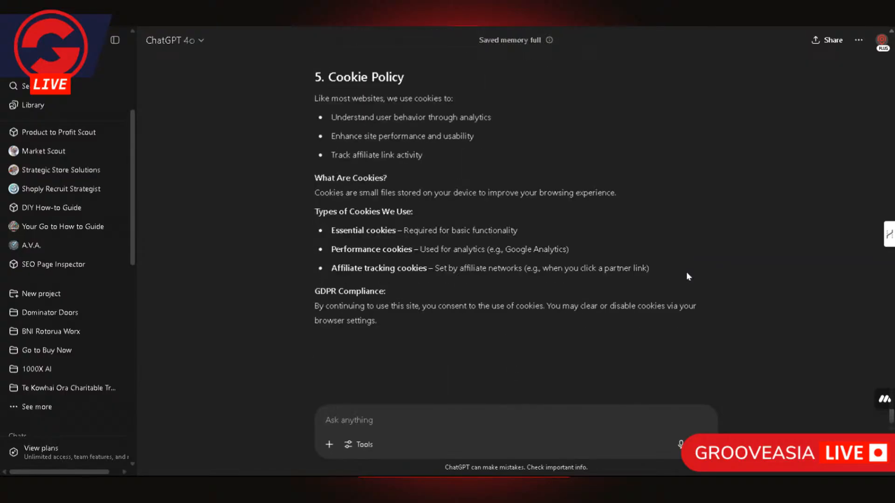
scroll(686, 272, down, 1)
scroll(686, 272, down, 2)
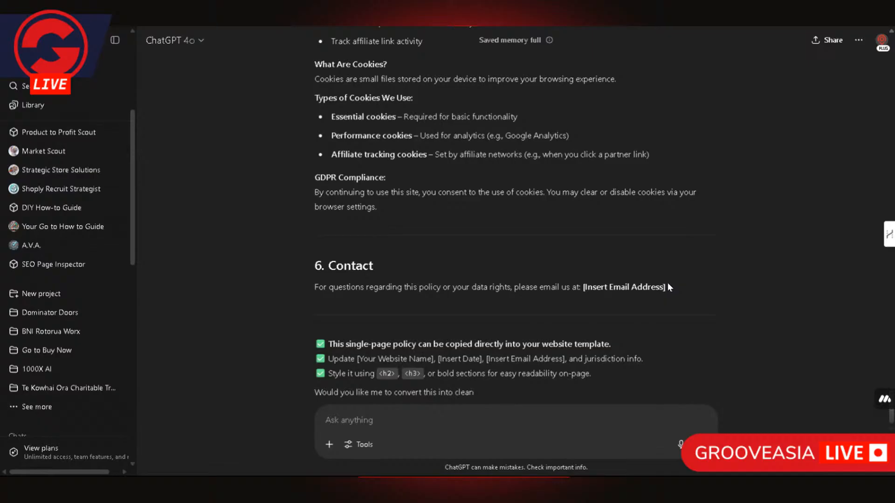
scroll(667, 286, down, 1)
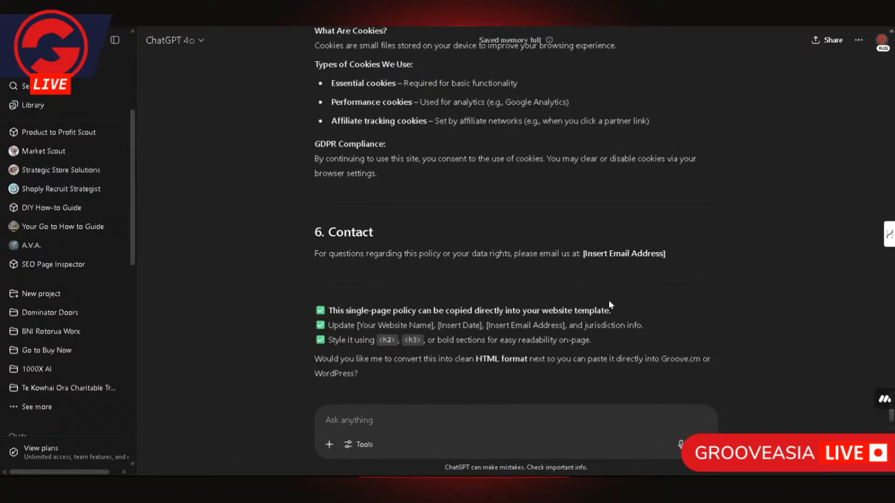
scroll(635, 293, down, 1)
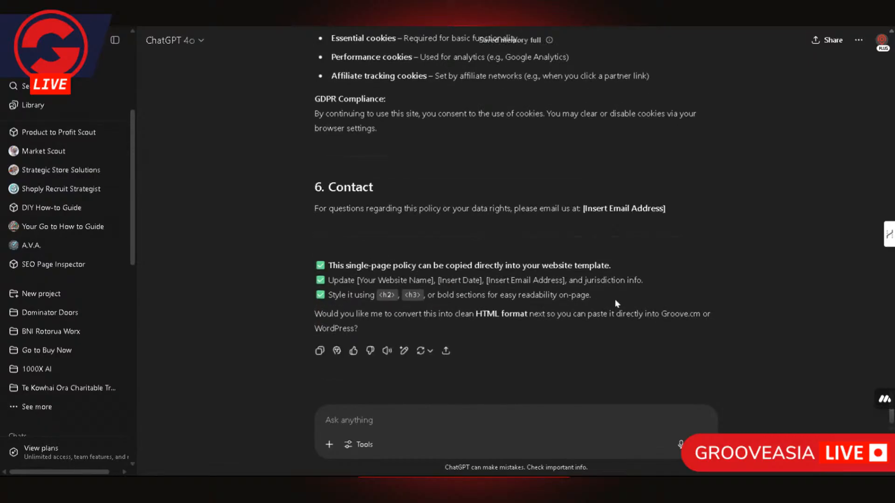
Step: Return to the start of the combined legal document and check its list of included policies, header placeholders and introduction
scroll(628, 281, up, 1)
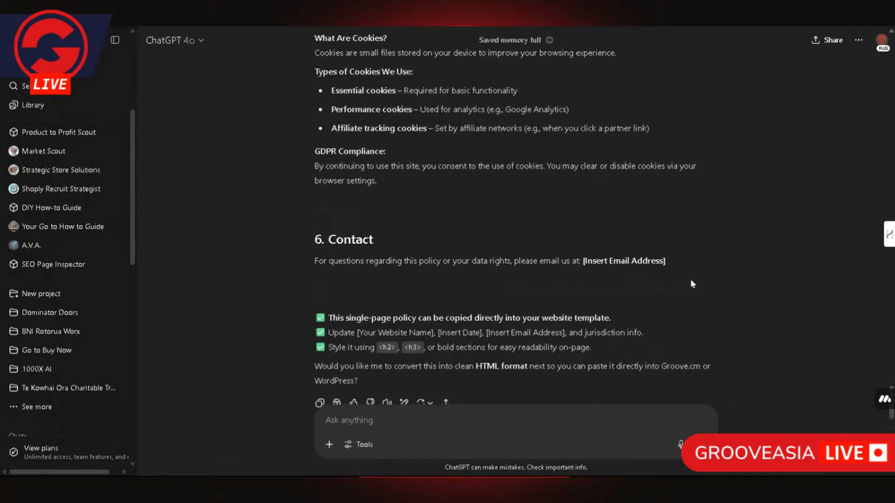
scroll(519, 273, up, 20)
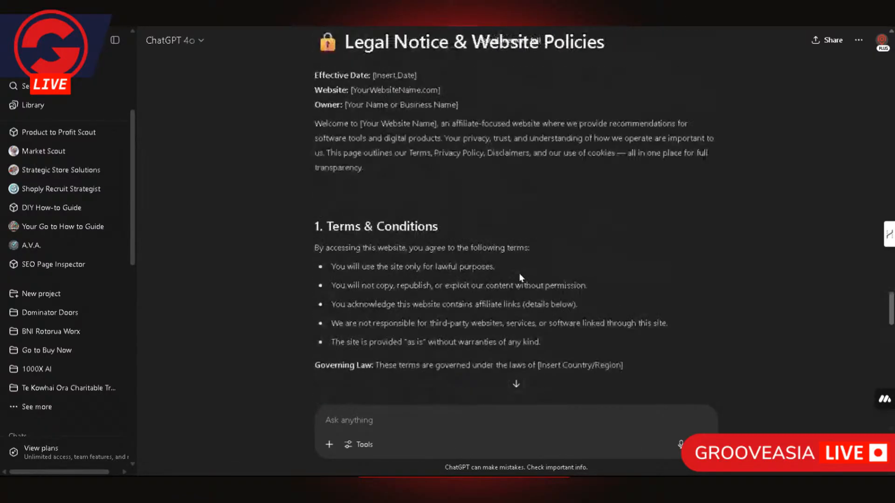
scroll(519, 273, up, 9)
scroll(558, 343, down, 3)
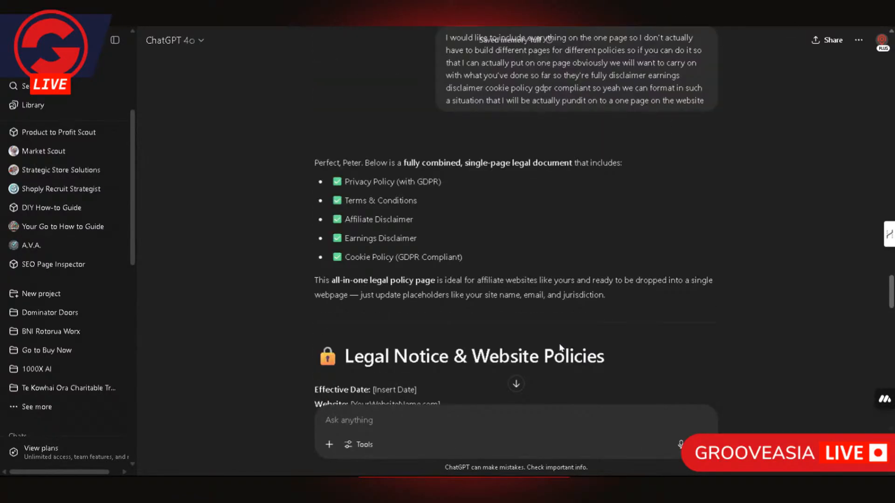
scroll(559, 343, down, 3)
scroll(600, 29, down, 1)
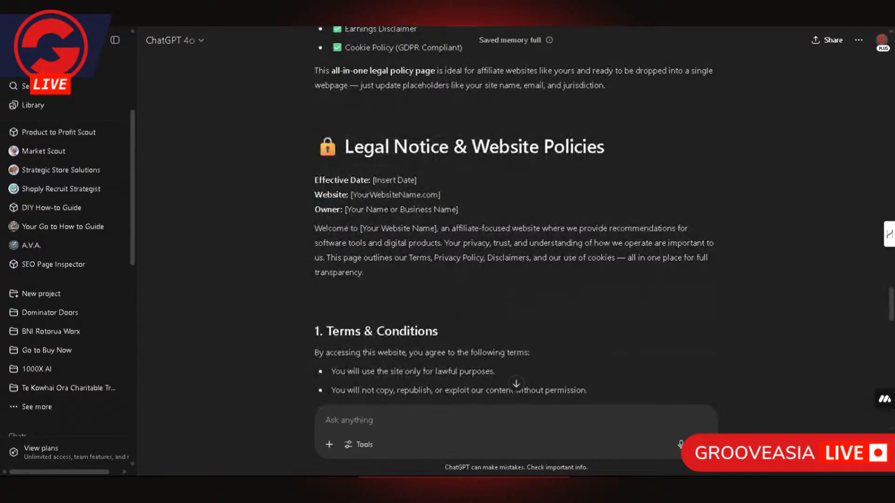
Step: Switch to the GroovePages editor and create a funnel named "Legal Pages" from the Blank Template
key(ctrl+Tab)
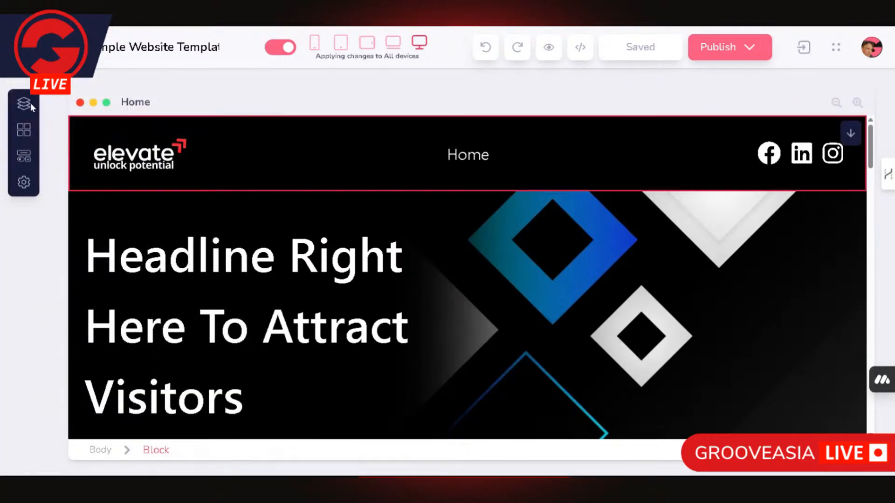
click(25, 105)
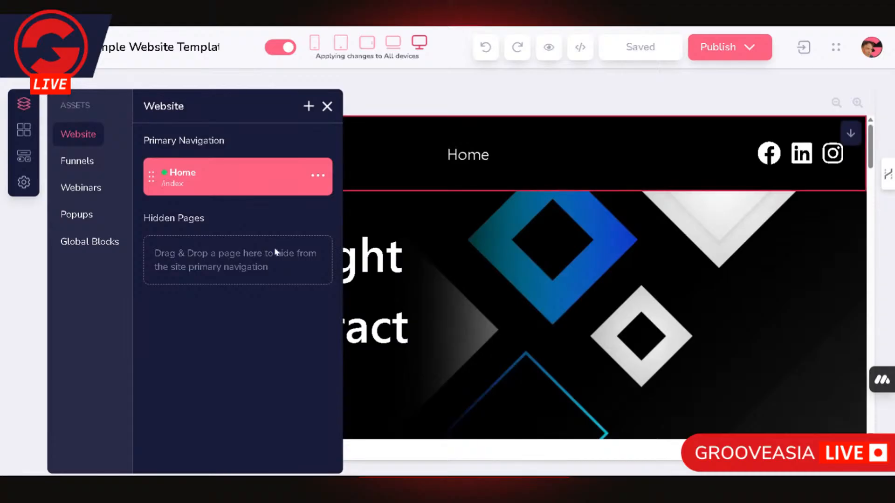
click(84, 163)
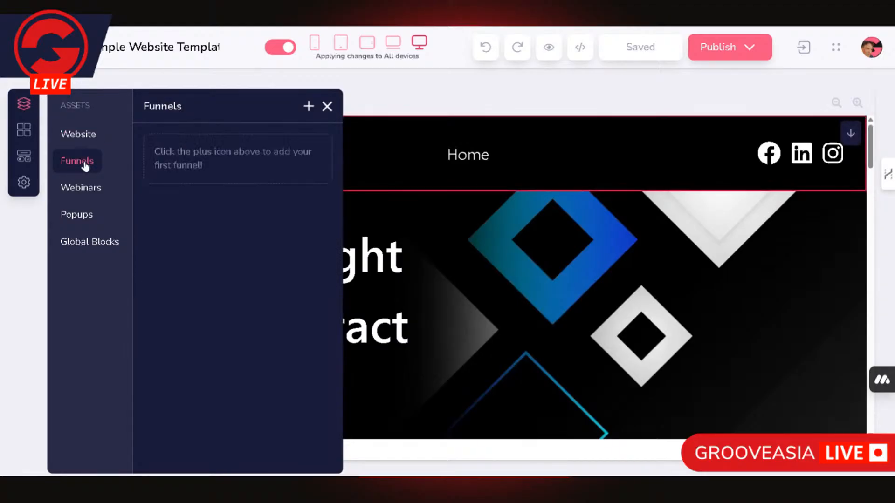
click(309, 107)
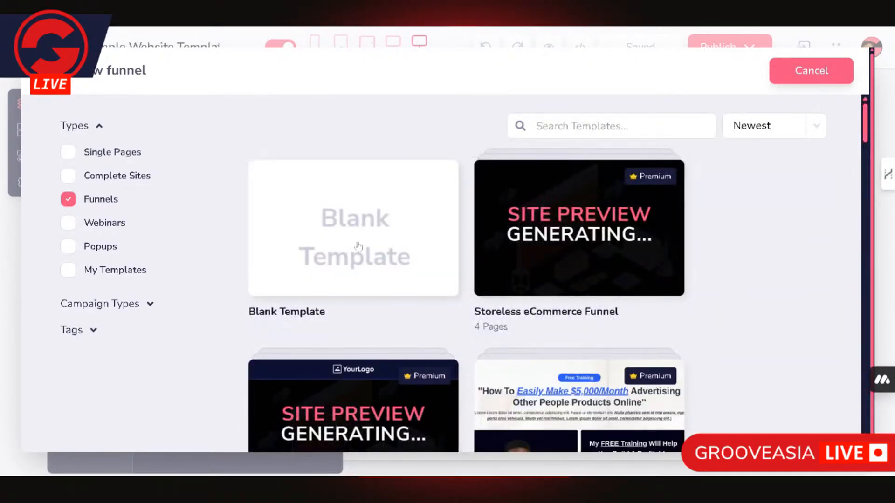
click(356, 245)
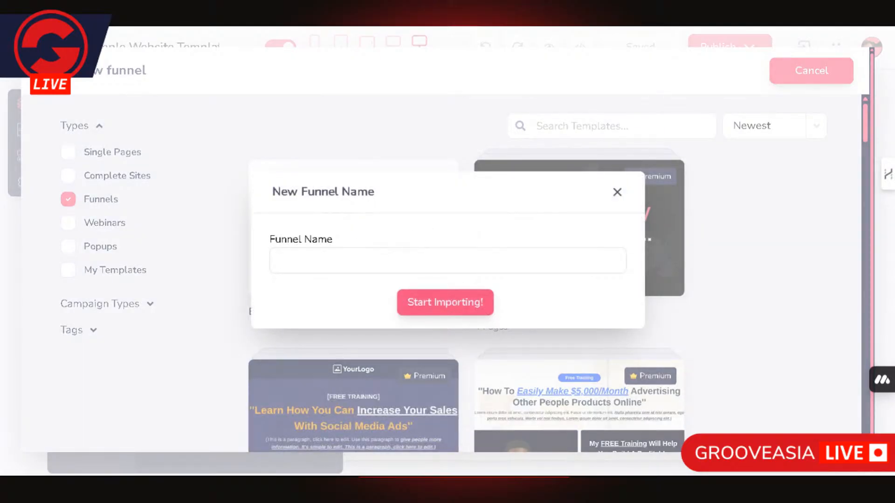
text(Legal Pages)
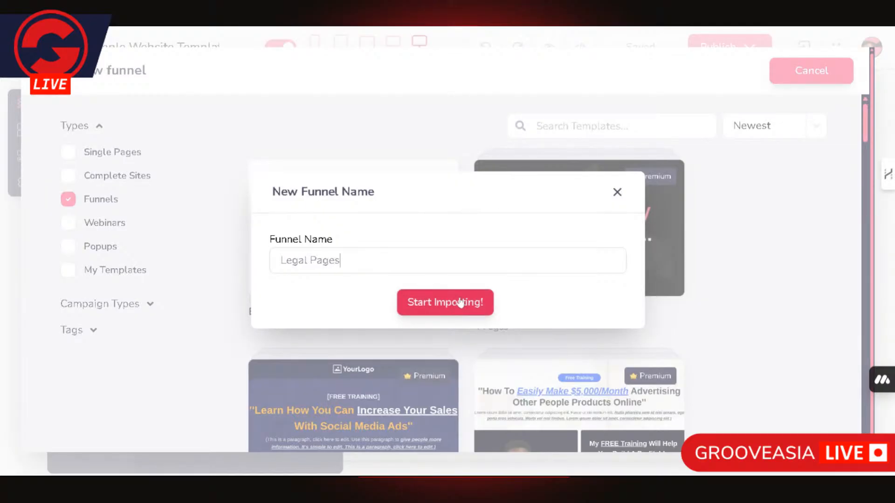
click(458, 303)
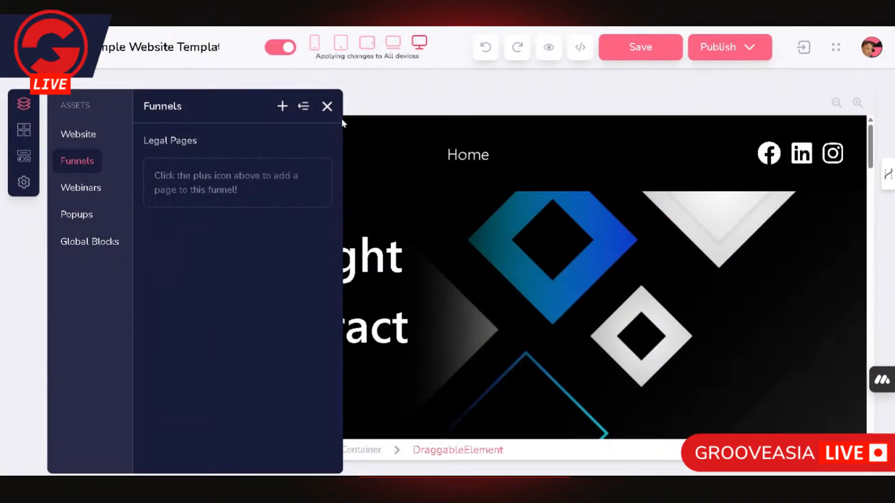
Step: Add a page from the Blank Template to the Legal Pages funnel and insert a single-column empty block on it
click(283, 110)
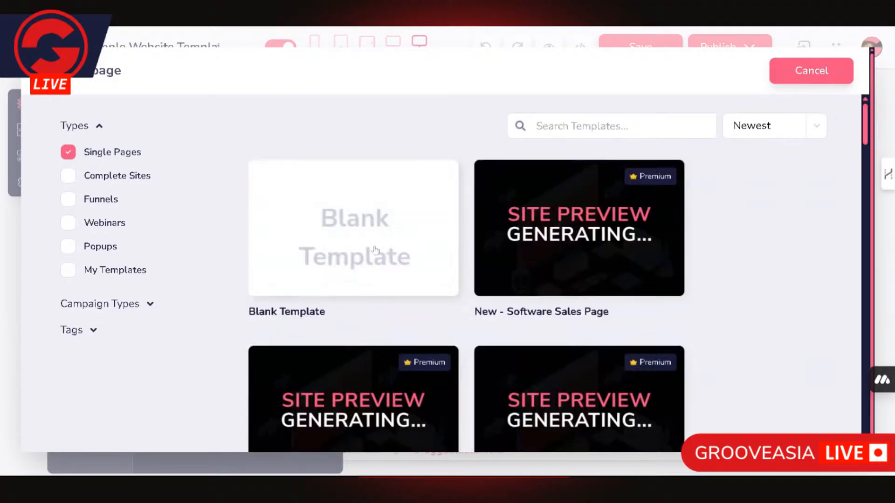
click(375, 248)
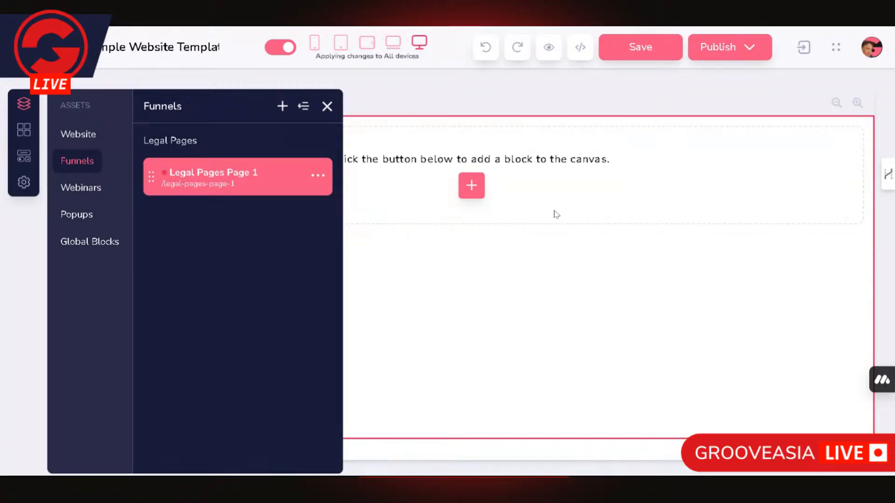
click(475, 186)
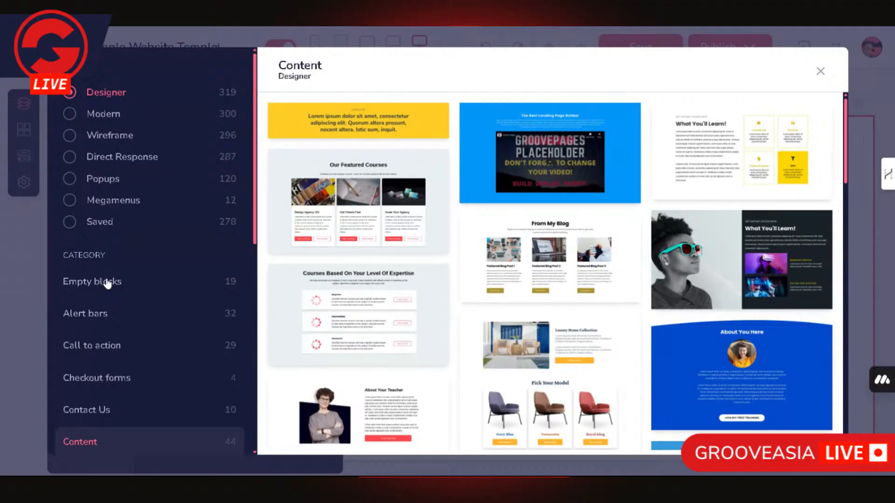
click(107, 283)
click(373, 240)
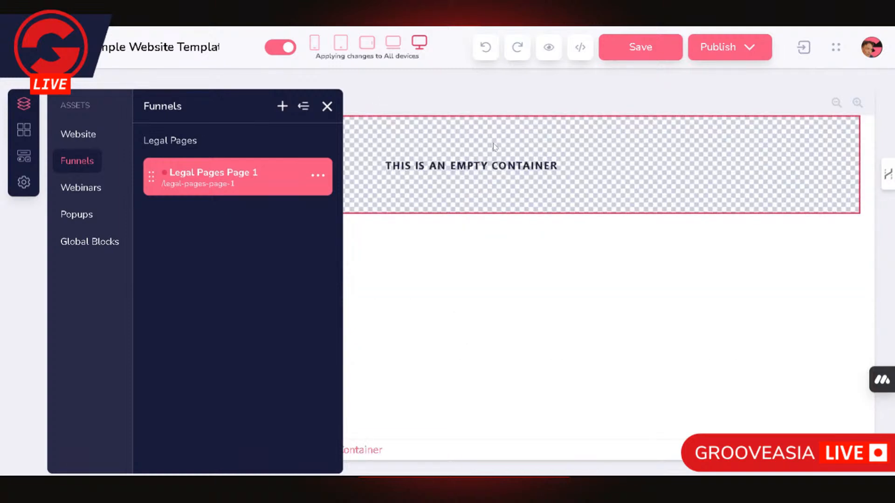
Step: Place a Paragraph element in the page's empty container and select all of its placeholder text
click(494, 147)
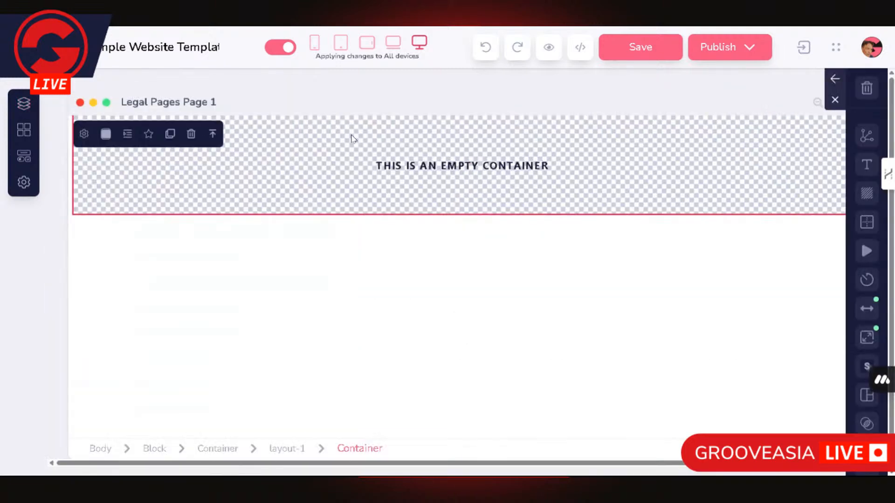
click(25, 157)
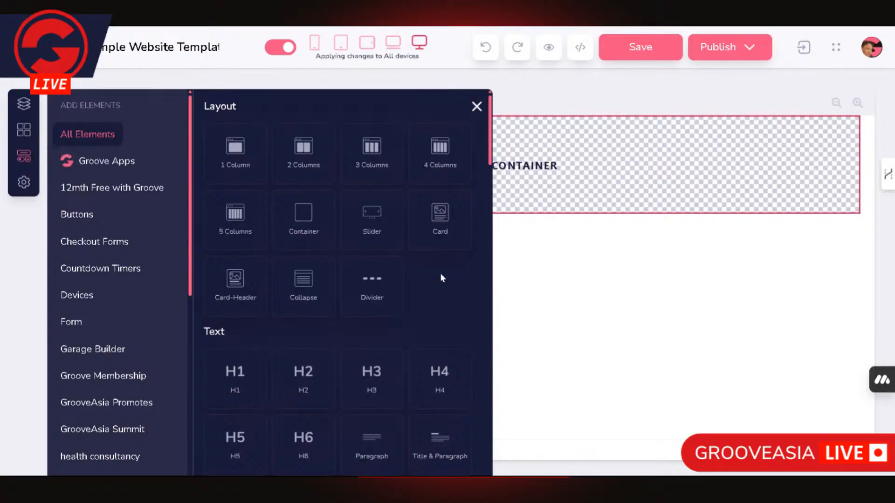
scroll(426, 410, down, 2)
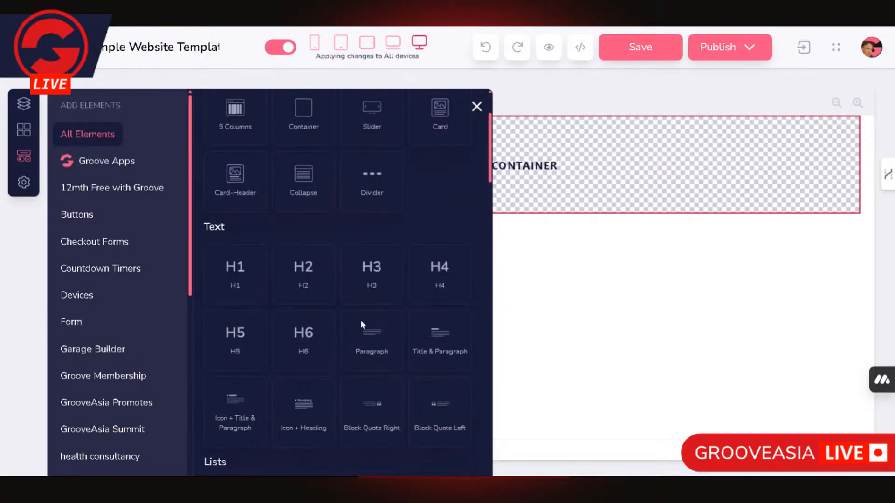
drag(370, 338, 606, 159)
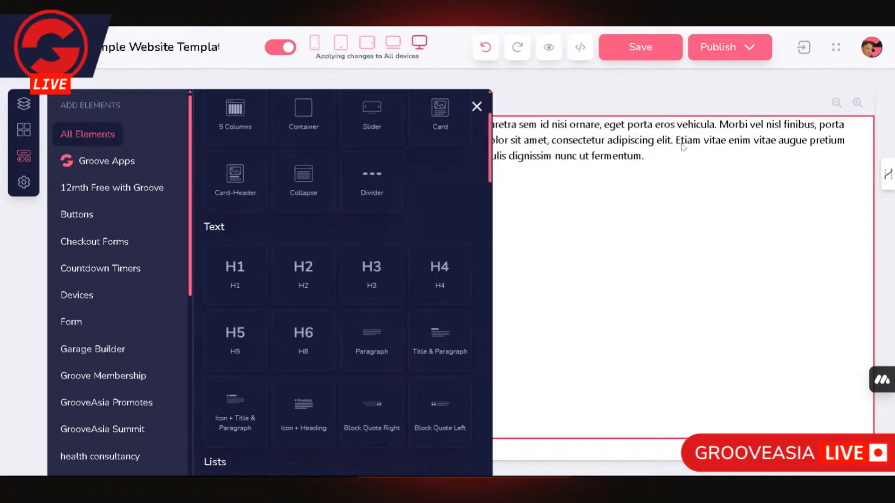
click(642, 156)
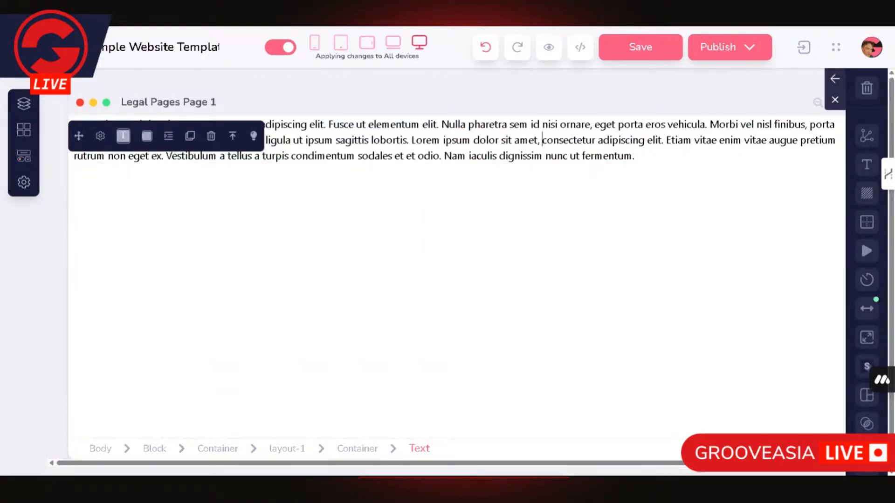
key(ctrl+a)
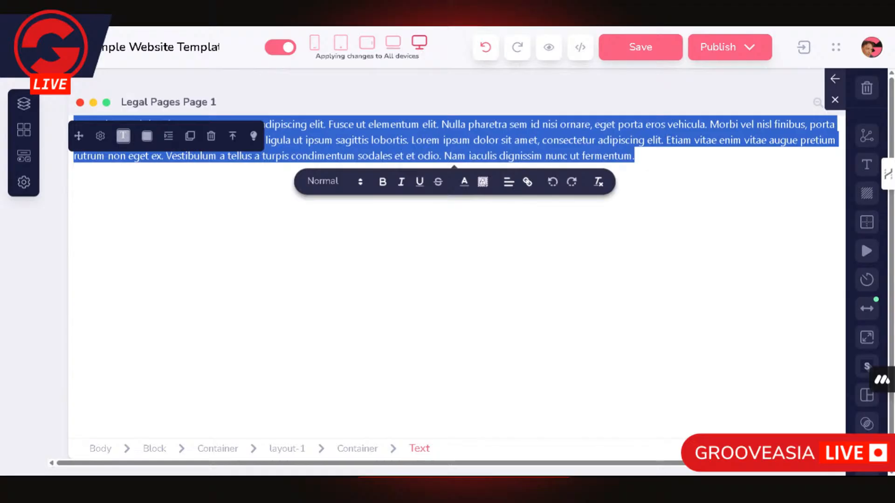
Step: Switch to ChatGPT and copy the combined legal document from the "Legal Notice & Website Policies" heading through the Contact section
key(alt+Tab)
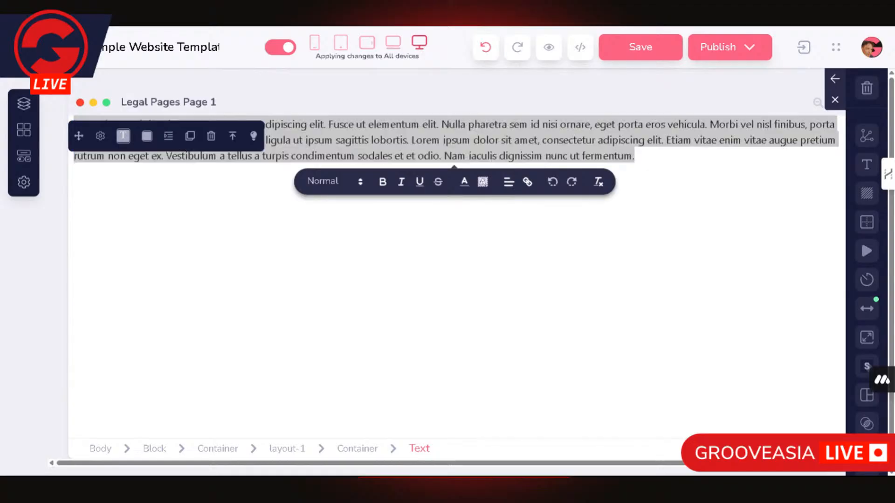
key(alt+Tab)
scroll(581, 257, up, 4)
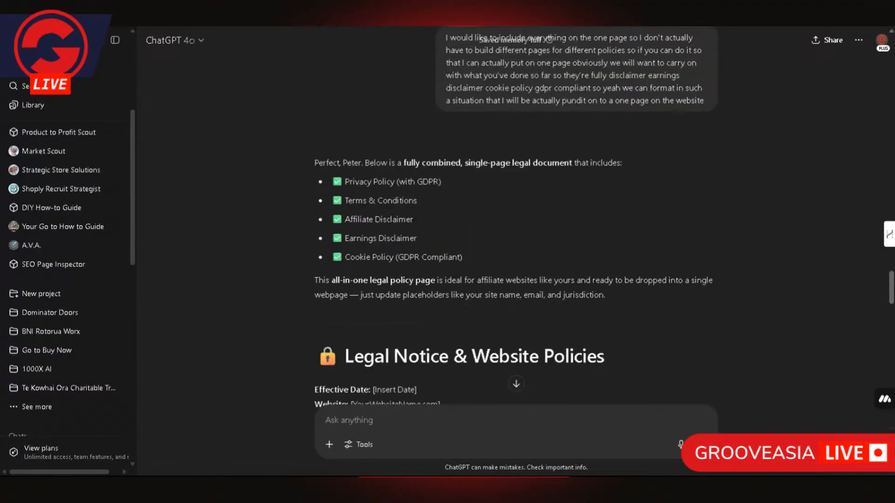
scroll(505, 274, down, 4)
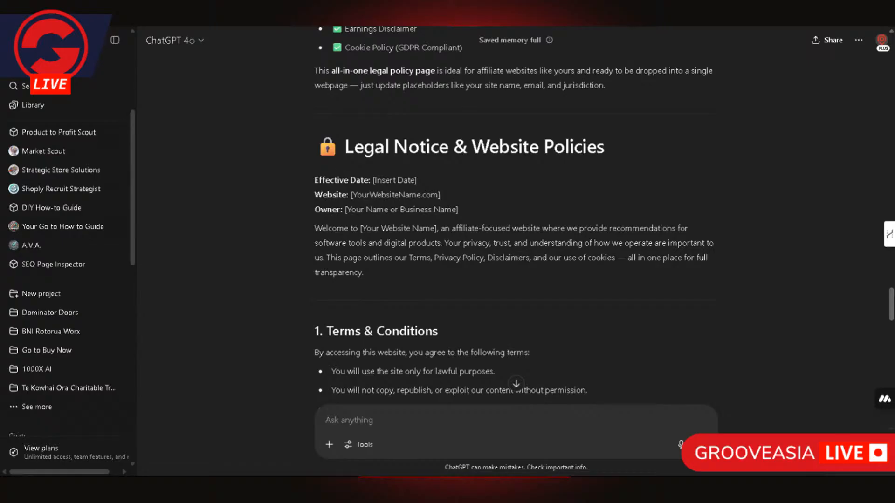
drag(322, 147, 678, 232)
scroll(429, 370, down, 20)
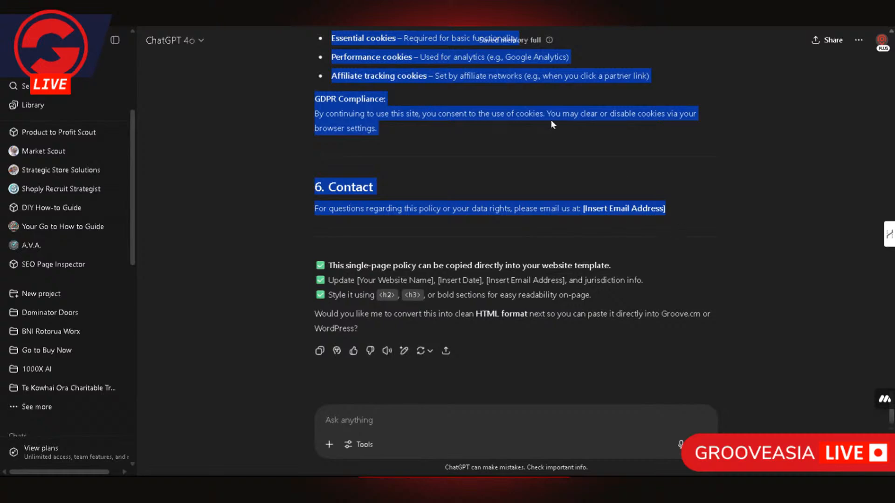
scroll(525, 213, up, 15)
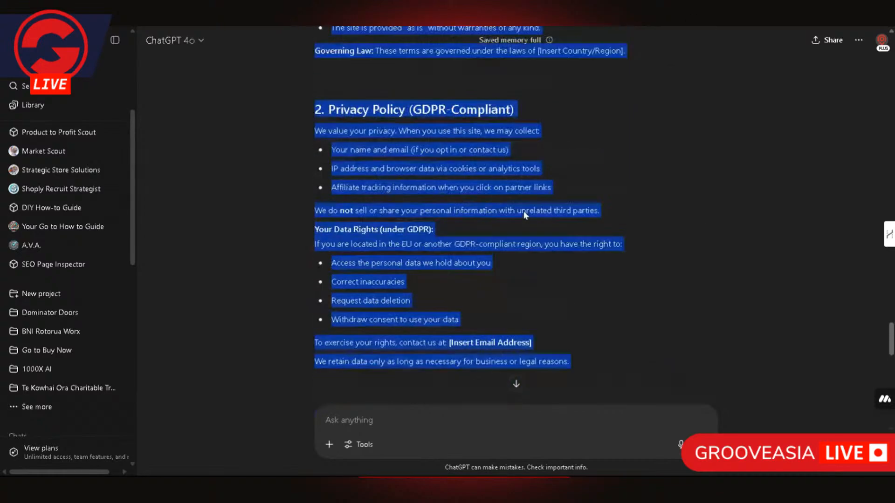
scroll(417, 109, up, 3)
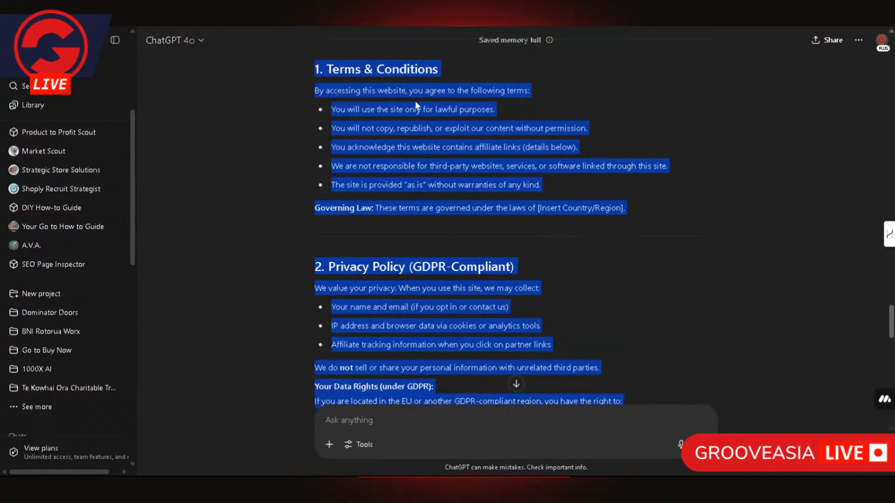
scroll(449, 114, up, 1)
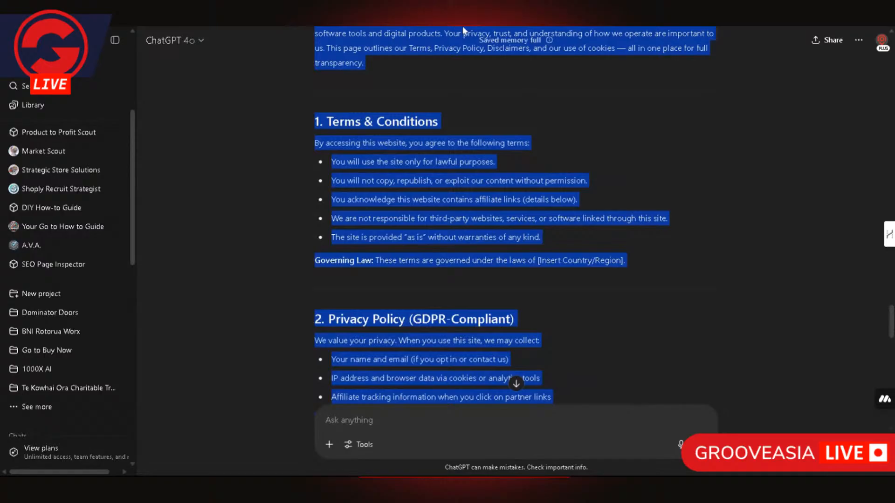
click(462, 28)
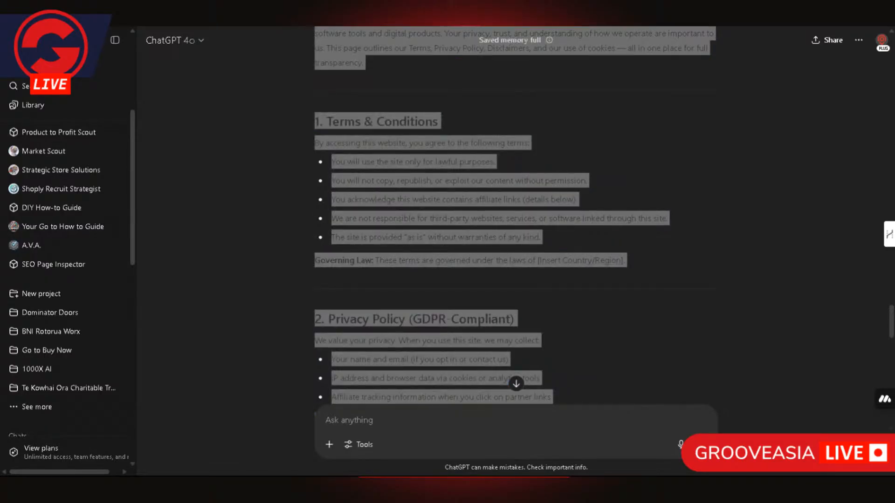
Step: Return to the GroovePages editor, replace the paragraph's placeholder text with the copied legal document and review it down to the Contact section
key(alt+Tab)
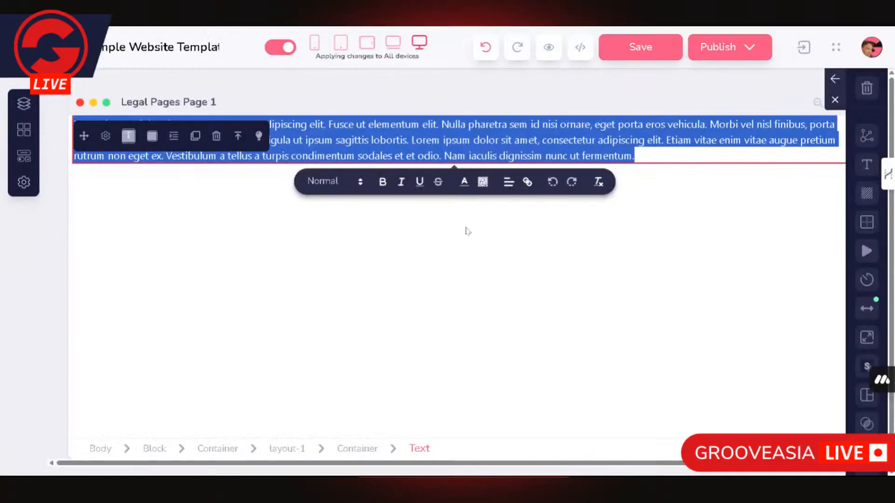
key(ctrl+v)
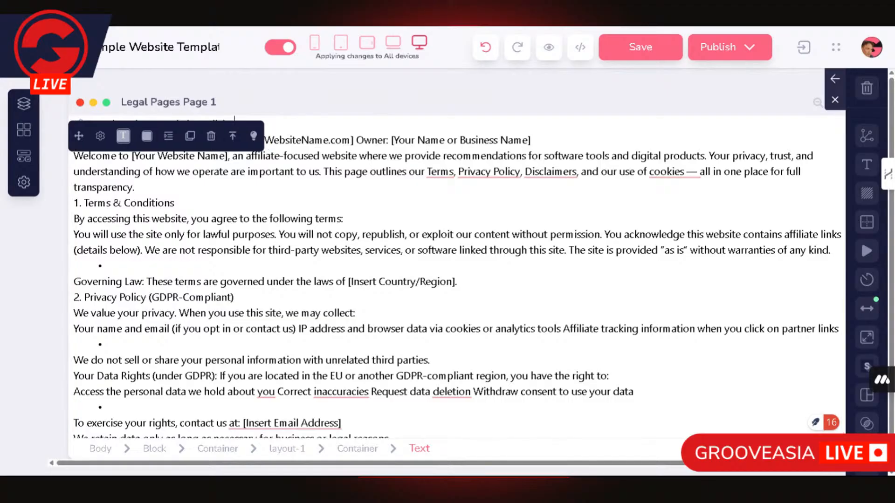
click(609, 376)
scroll(457, 275, down, 8)
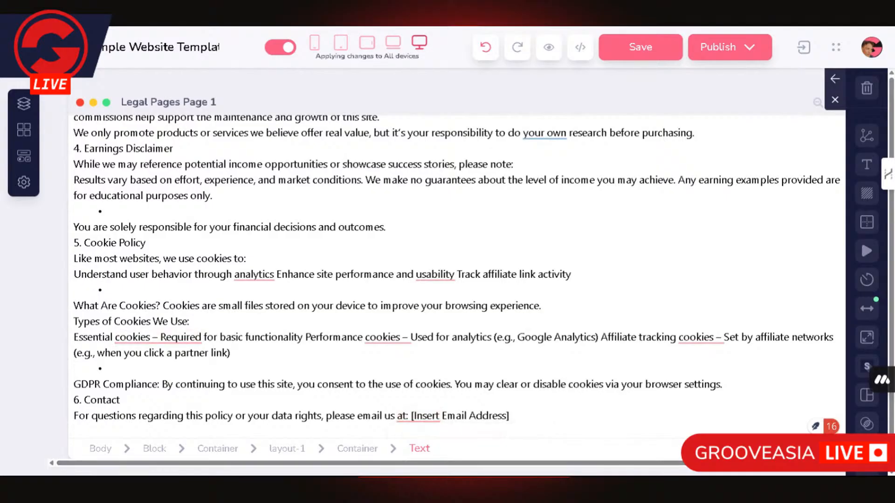
Step: Insert a single-column empty block directly below the block holding the legal text
click(155, 450)
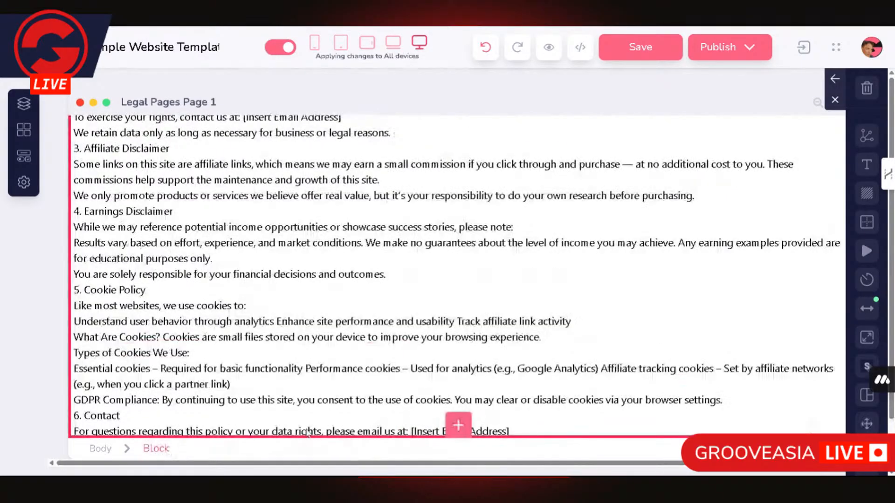
click(461, 424)
click(166, 279)
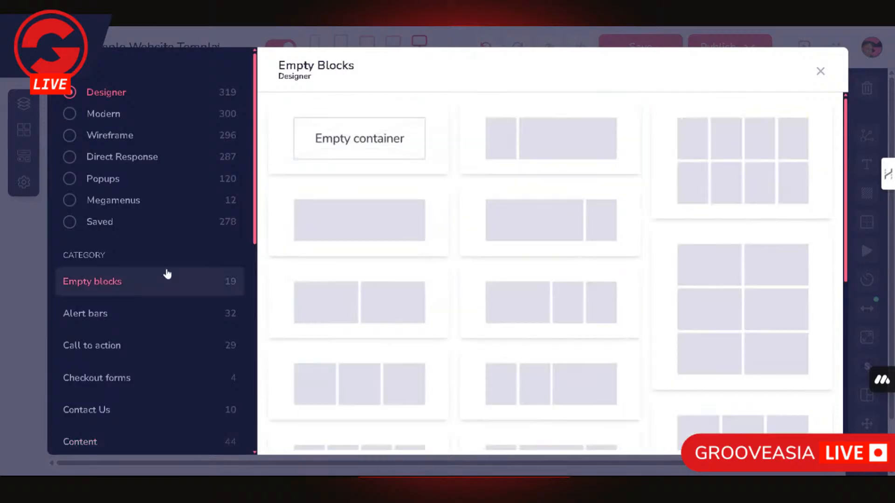
click(376, 207)
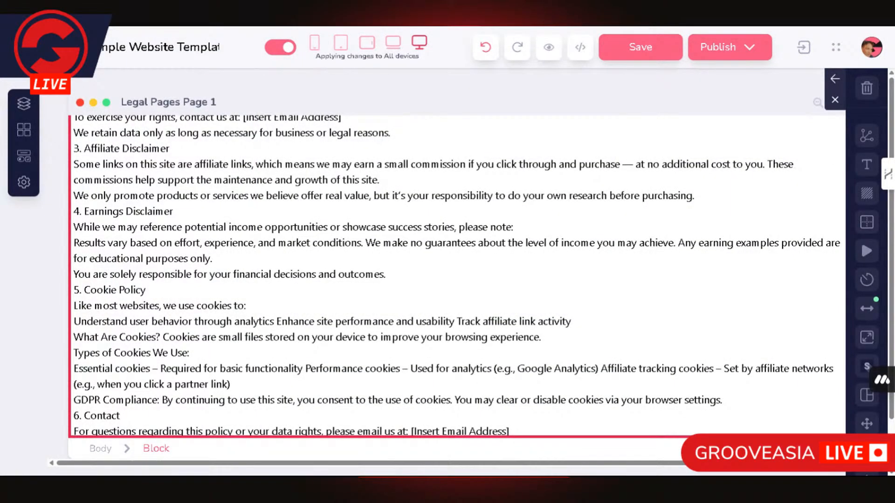
scroll(459, 431, down, 1)
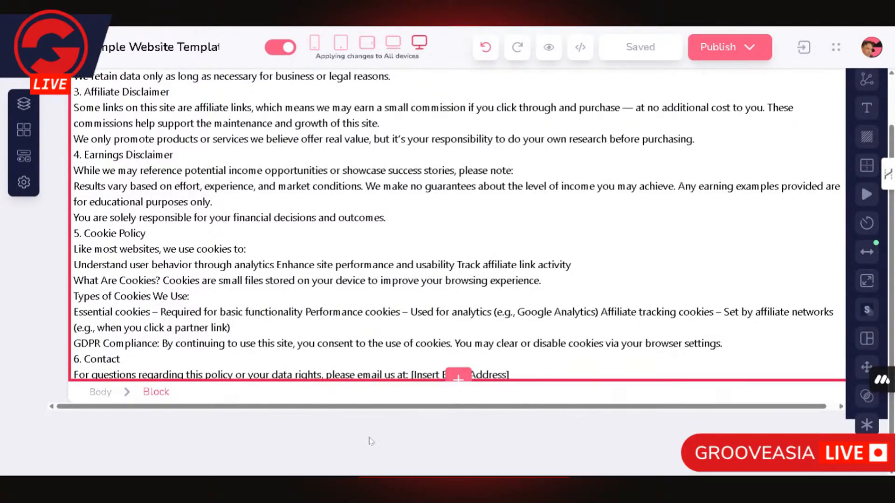
scroll(438, 349, down, 2)
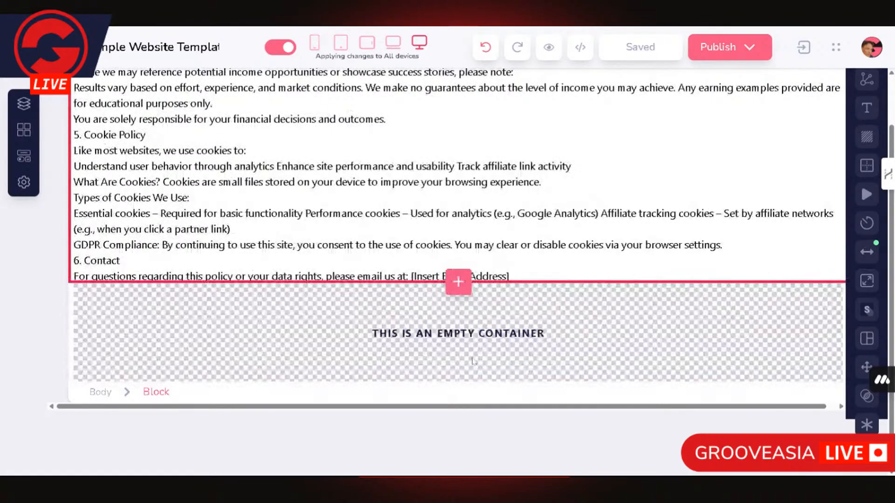
Step: Place a Title & Paragraph element in the new empty container below the legal text
click(209, 330)
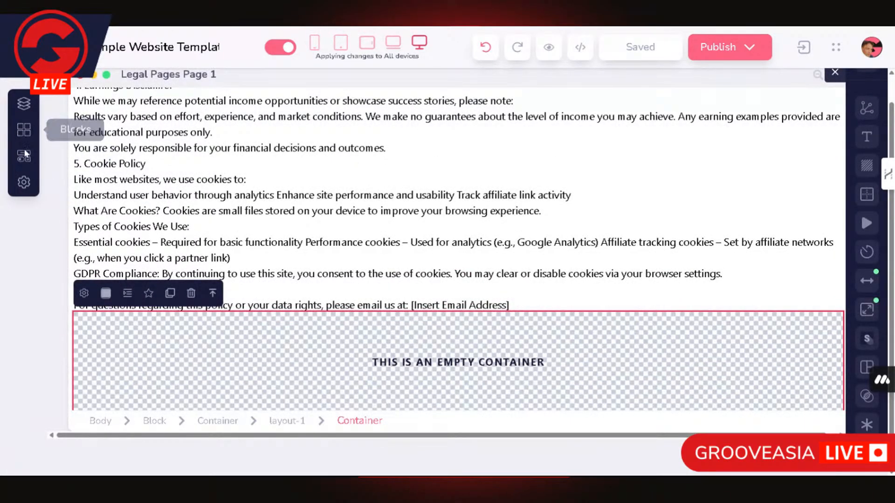
click(24, 156)
scroll(384, 316, down, 5)
scroll(384, 315, down, 1)
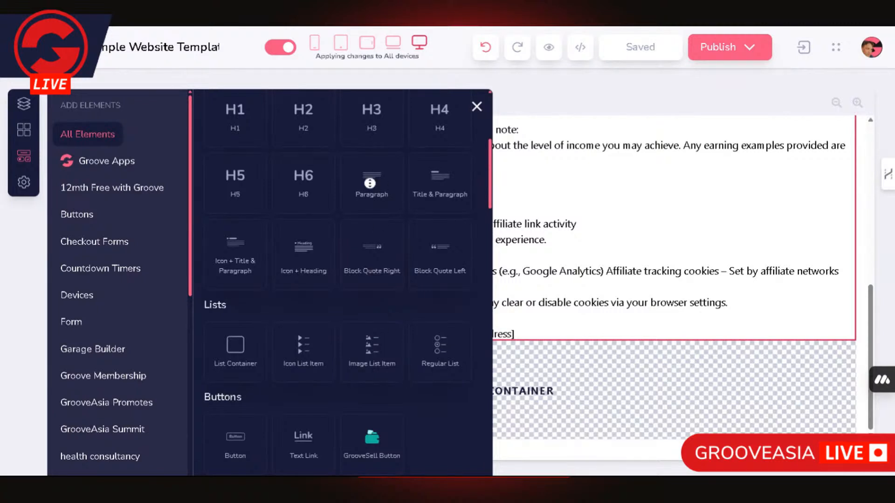
scroll(419, 182, down, 1)
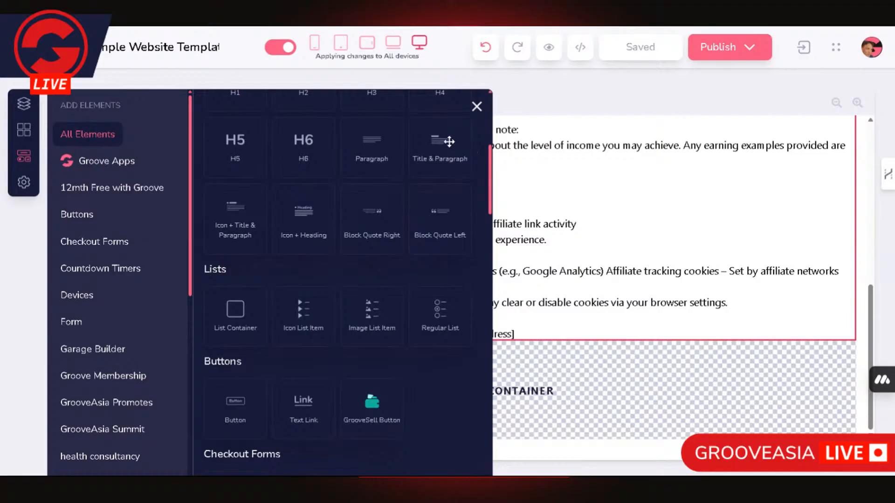
drag(448, 141, 556, 397)
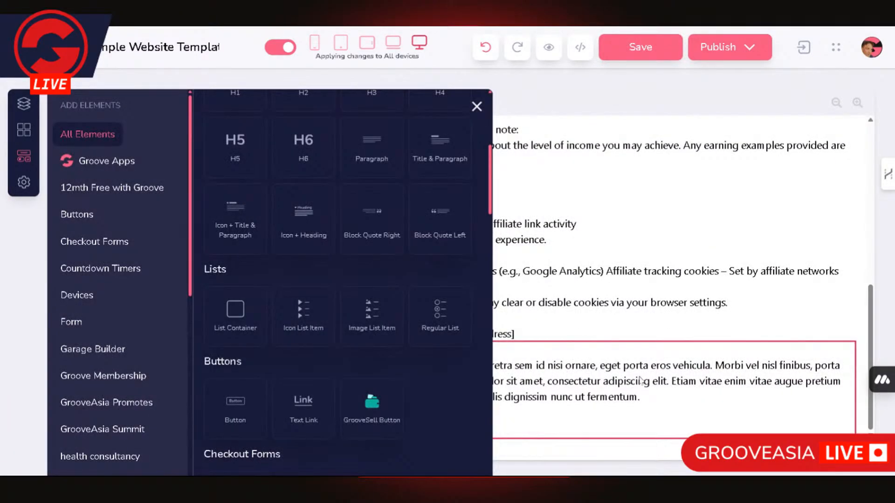
Step: Duplicate the whole block containing the "Title goes here" heading and paragraph, and return to the start of the page
click(639, 335)
scroll(49, 394, down, 1)
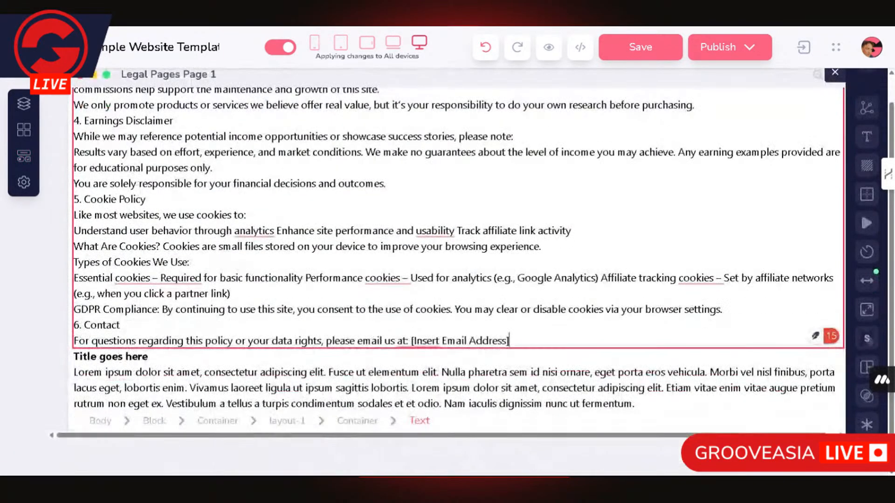
click(70, 398)
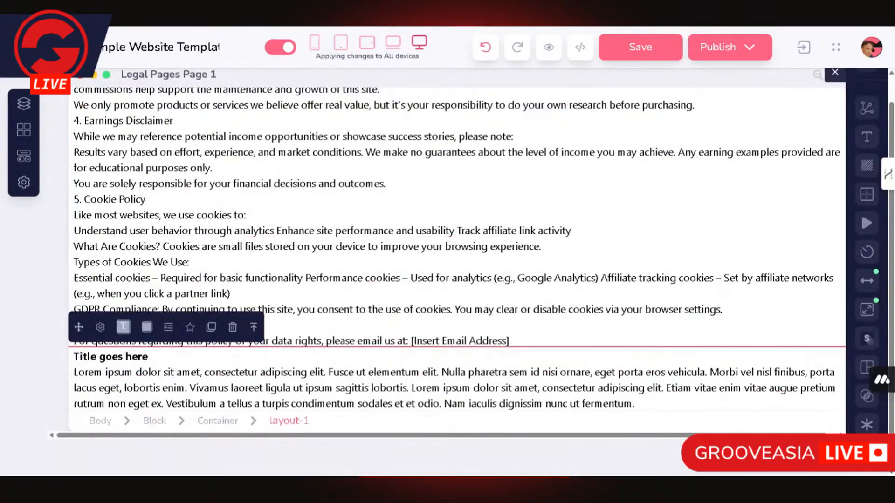
click(159, 423)
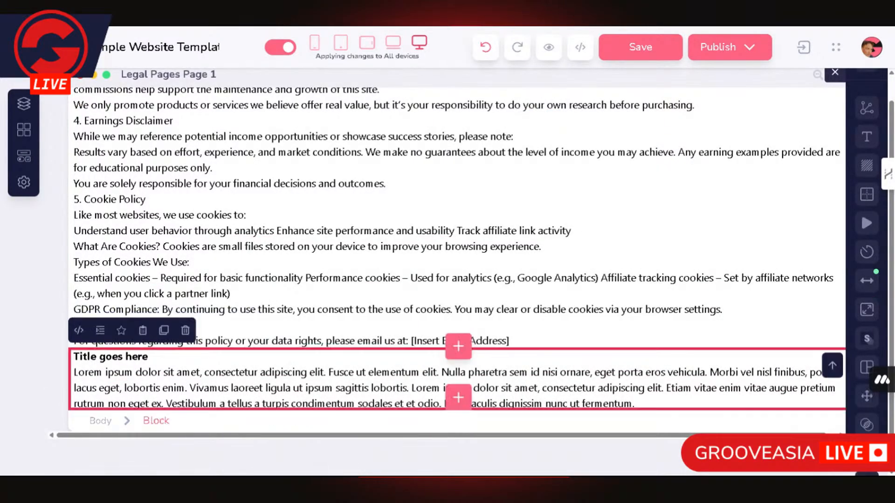
click(165, 332)
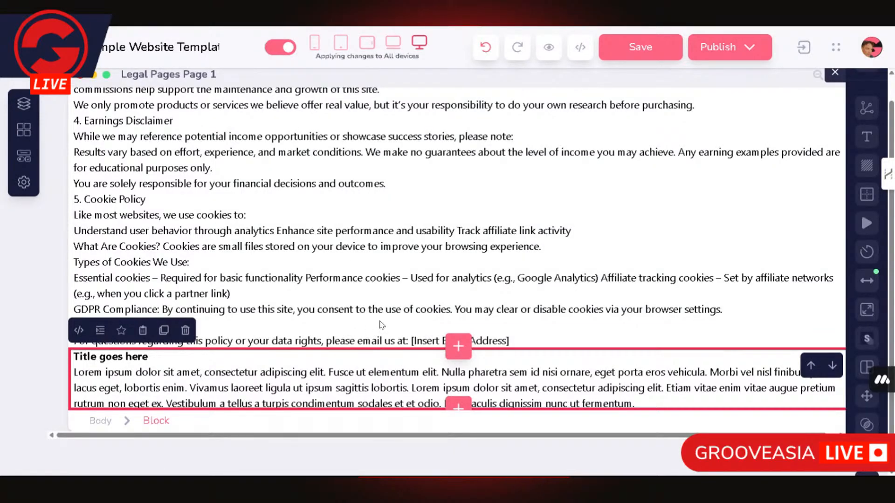
scroll(377, 322, up, 8)
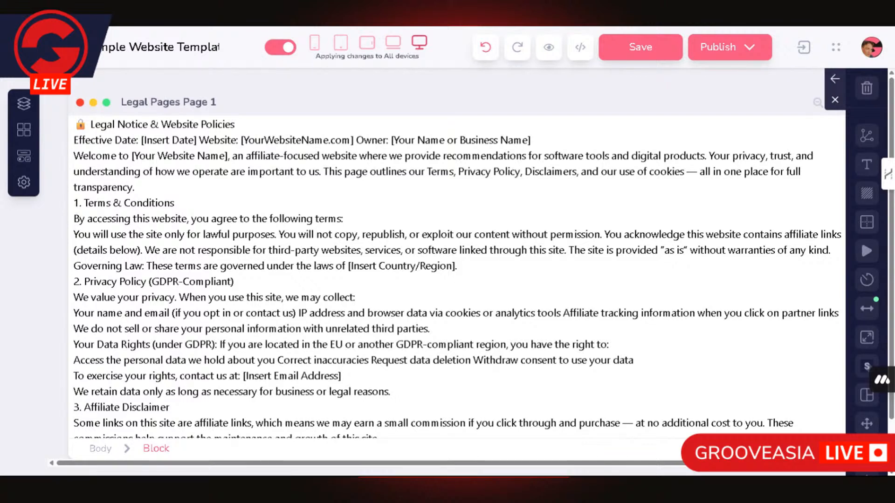
Step: Copy the whole "1. Terms & Conditions" section, from its heading through the Governing Law line, out of the original legal text
drag(73, 203, 94, 203)
click(74, 218)
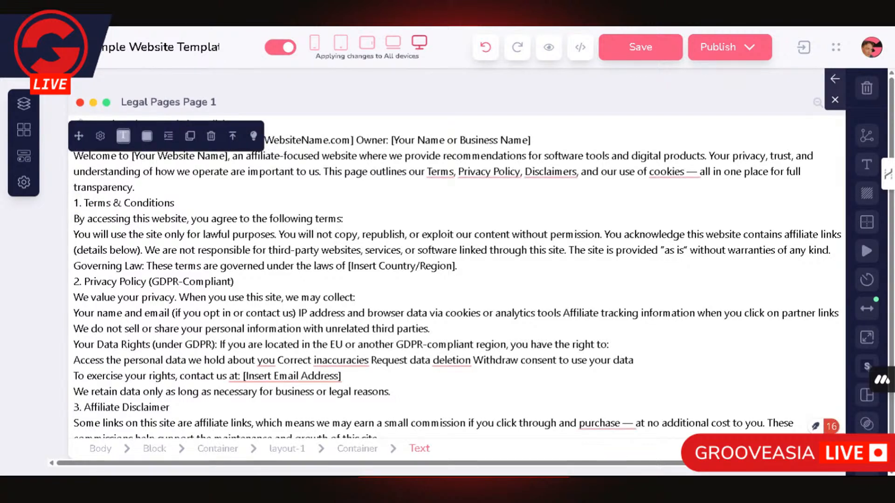
drag(116, 234, 253, 266)
click(93, 218)
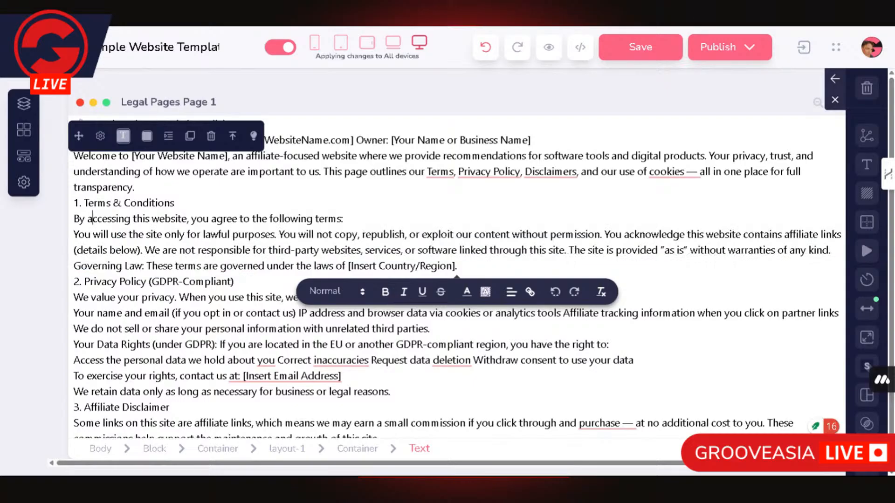
mouse_move(74, 219)
mouse_down()
mouse_move(345, 219)
mouse_move(79, 219)
mouse_up()
click(135, 187)
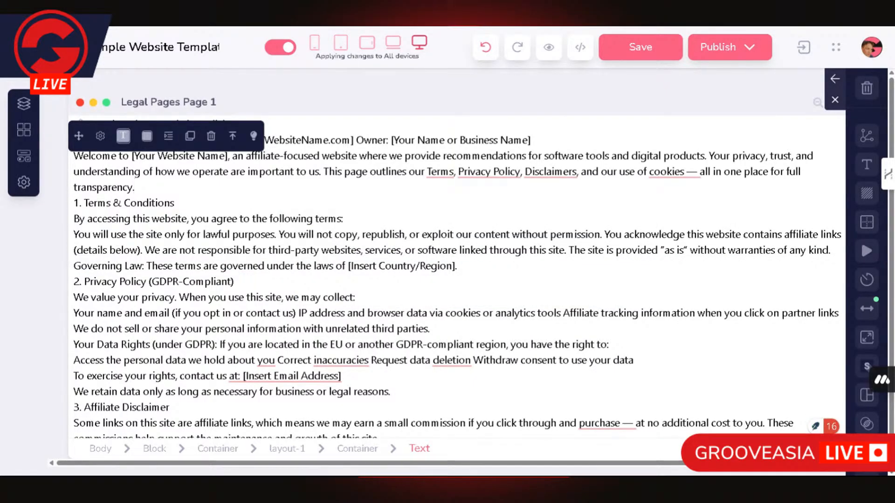
drag(184, 250, 74, 235)
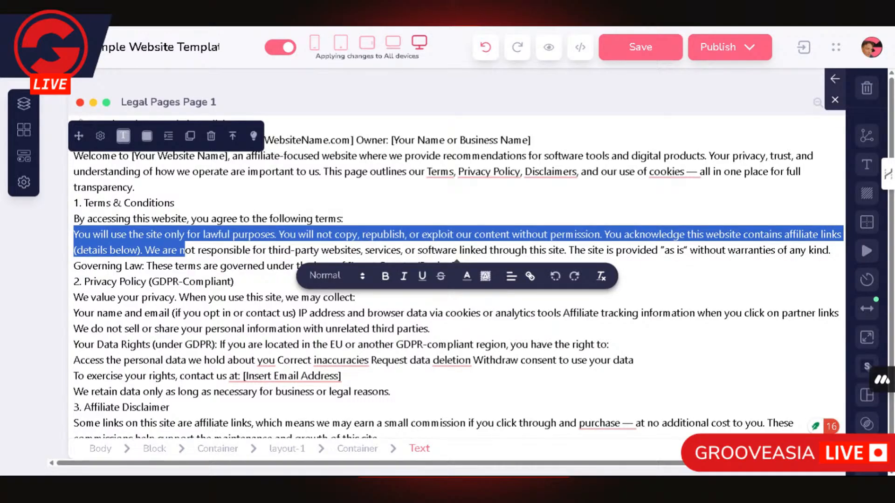
click(458, 266)
drag(457, 266, 74, 203)
key(ctrl+c)
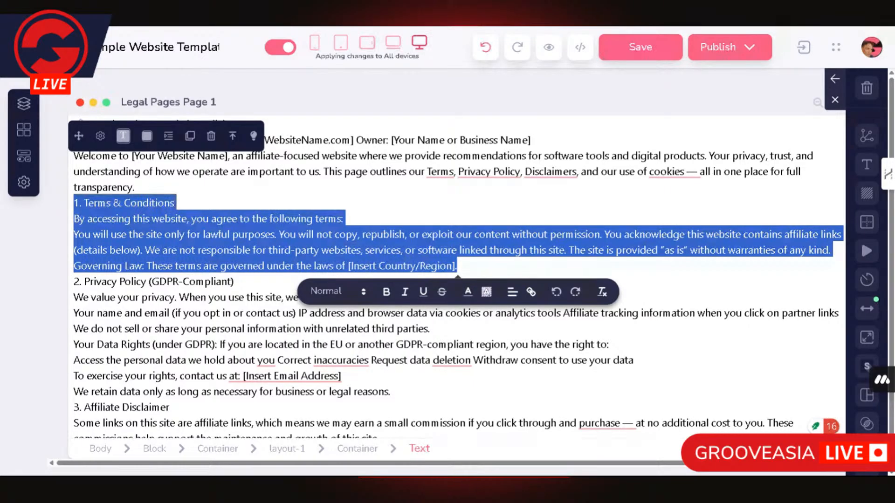
Step: Replace the placeholder paragraph under the first "Title goes here" heading with the copied Terms & Conditions section
scroll(457, 270, down, 10)
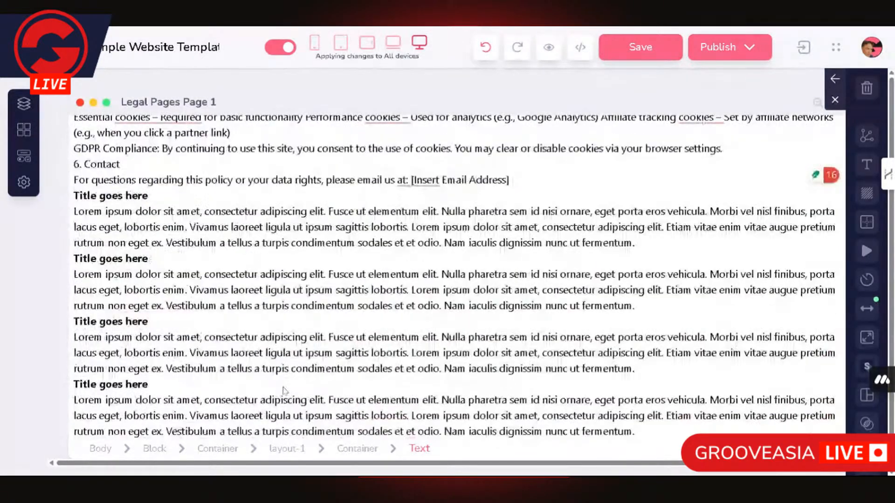
scroll(456, 270, up, 4)
scroll(457, 250, up, 3)
scroll(457, 250, down, 7)
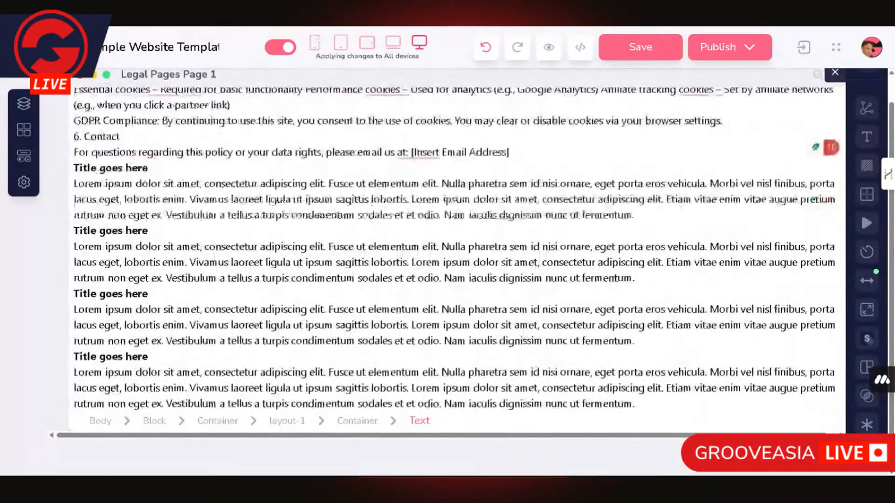
scroll(456, 249, up, 2)
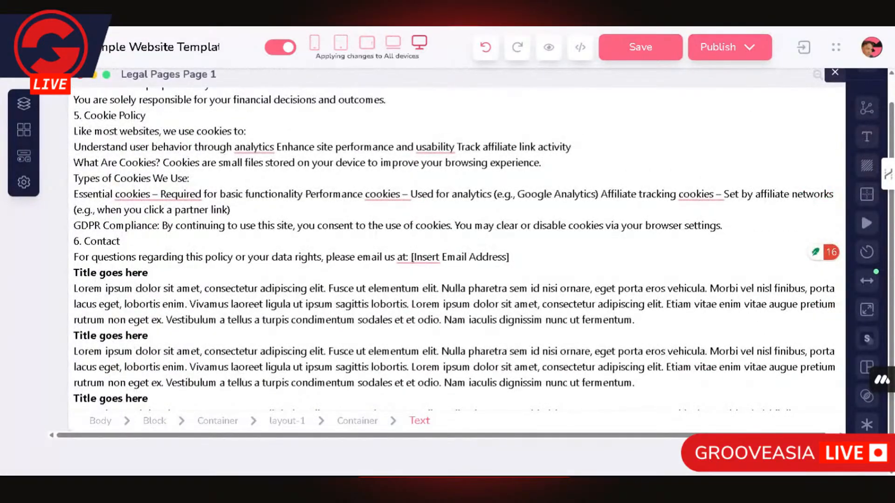
click(636, 320)
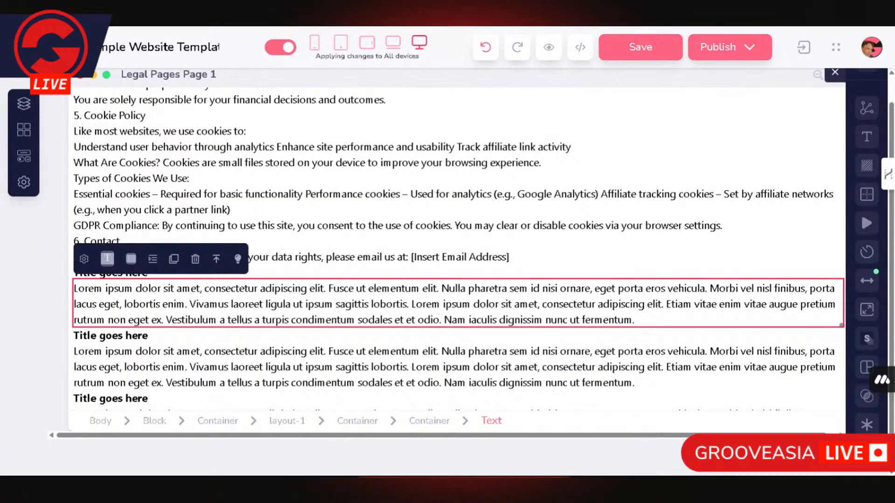
key(ctrl+a)
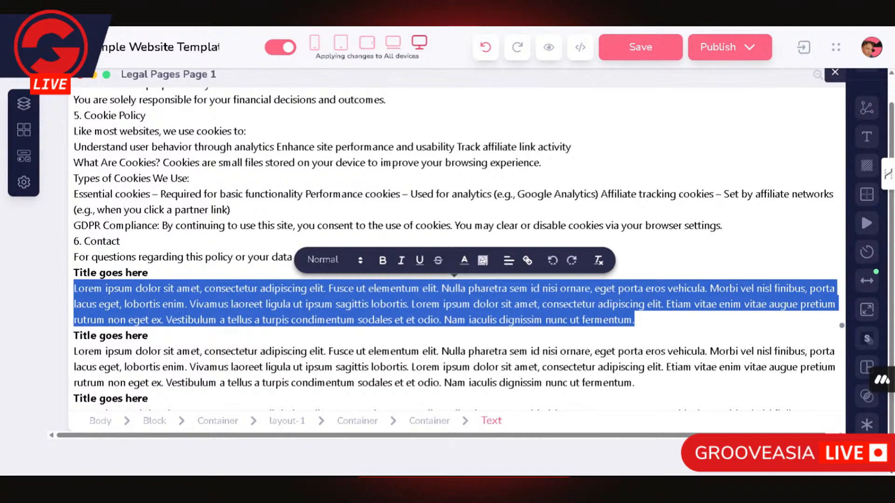
key(ctrl+v)
scroll(457, 250, up, 1)
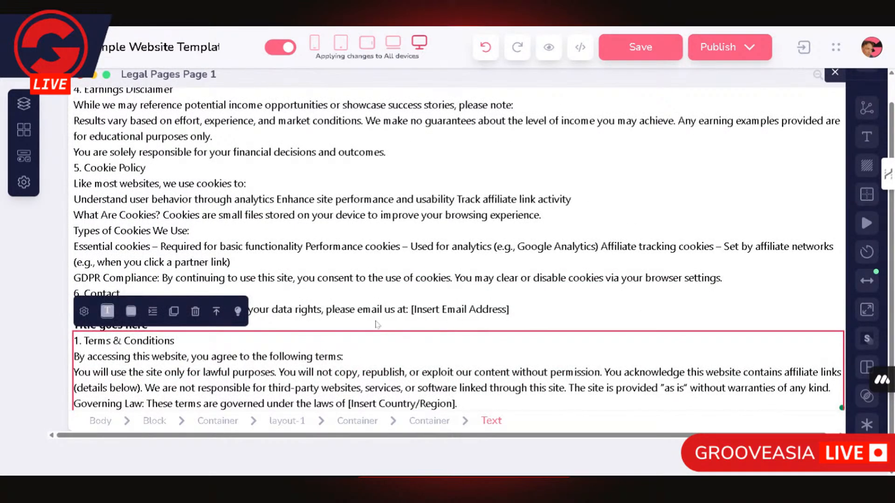
Step: Move the "1. Terms & Conditions" line from the new paragraph into the title above it, replacing "Title goes here" and leaving no blank line
click(353, 330)
scroll(258, 345, up, 4)
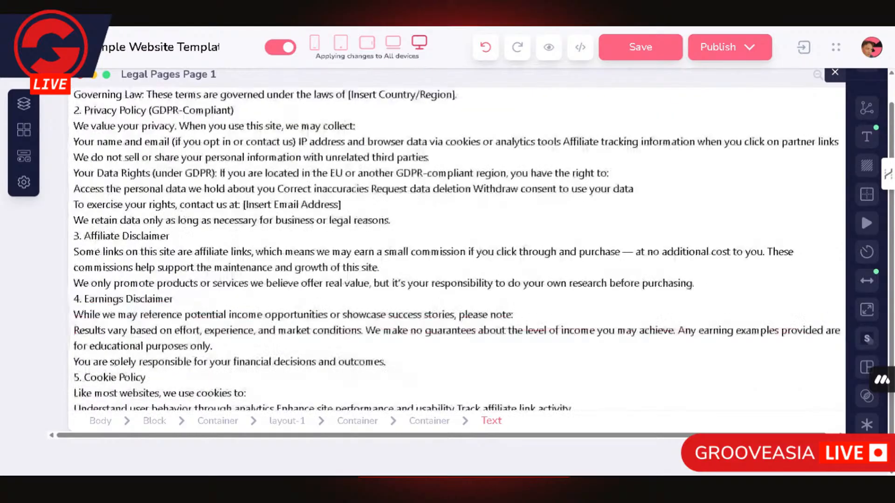
scroll(354, 119, up, 3)
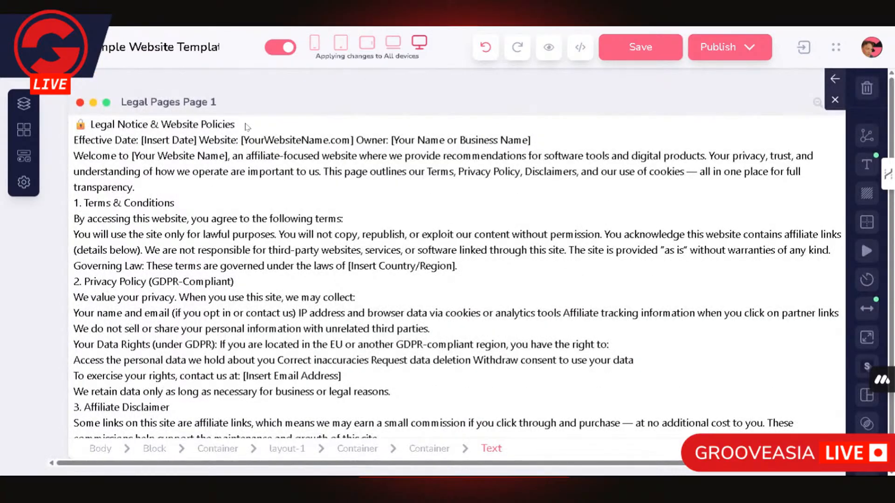
scroll(247, 127, down, 10)
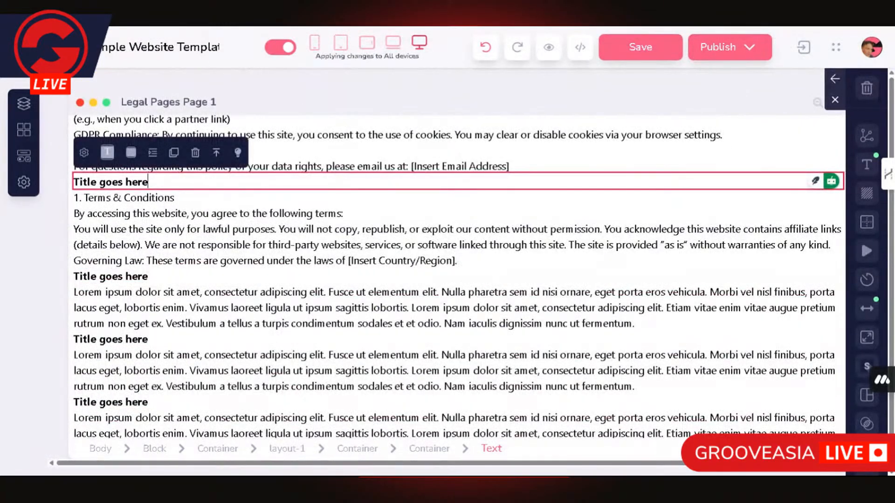
click(184, 204)
drag(175, 198, 73, 197)
key(ctrl+c)
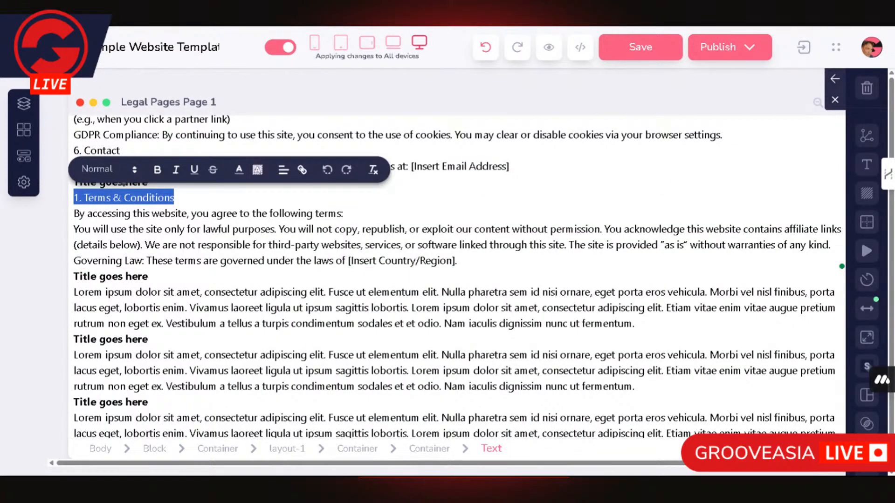
key(BackSpace)
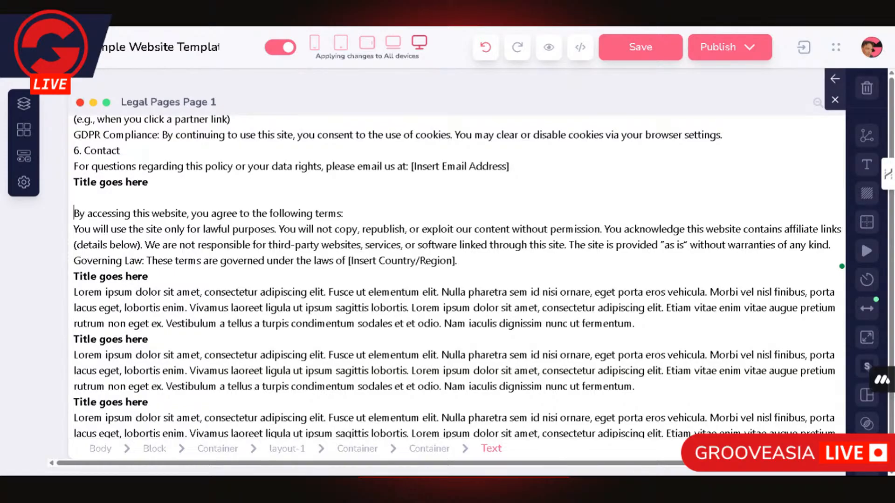
key(BackSpace)
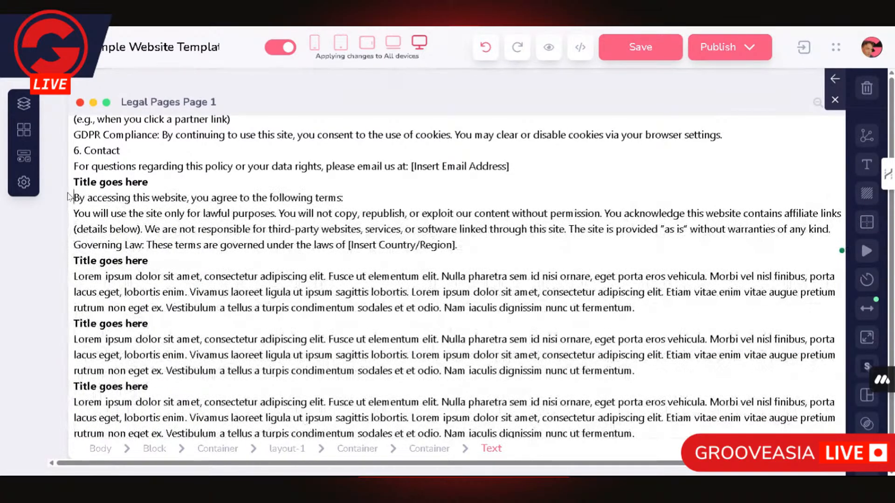
key(shift+Home)
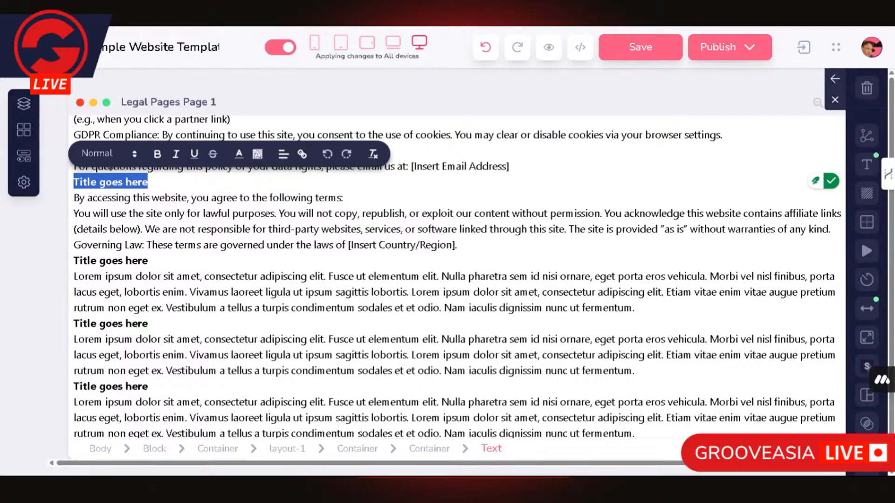
key(ctrl+v)
Step: Delete the Terms & Conditions section, including its heading and Governing Law line, from the original legal text at the start of the page
scroll(459, 277, up, 10)
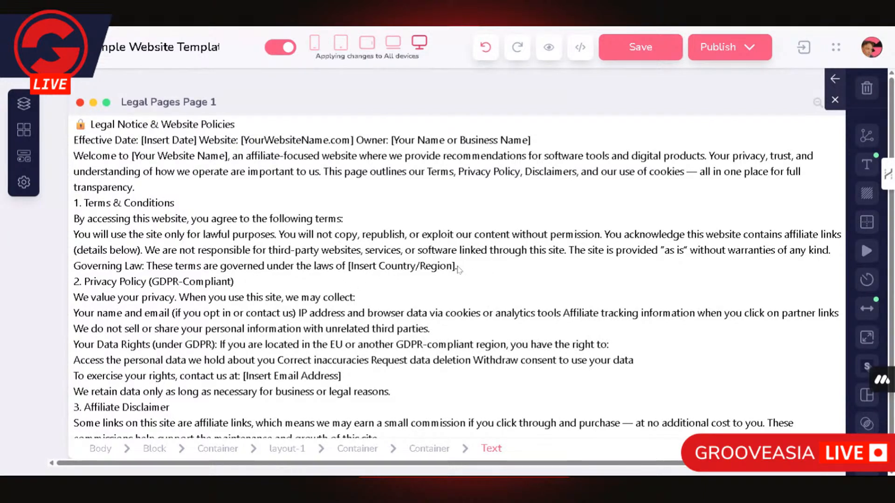
drag(458, 266, 74, 212)
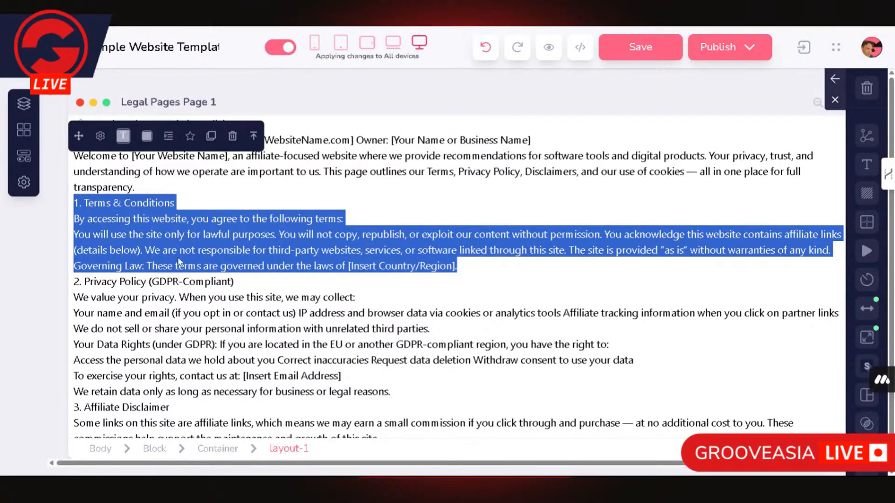
click(459, 267)
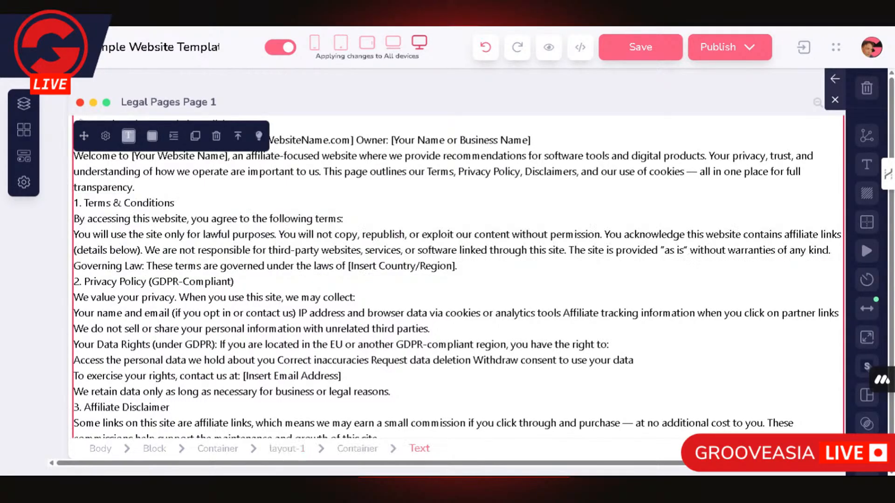
drag(458, 266, 73, 204)
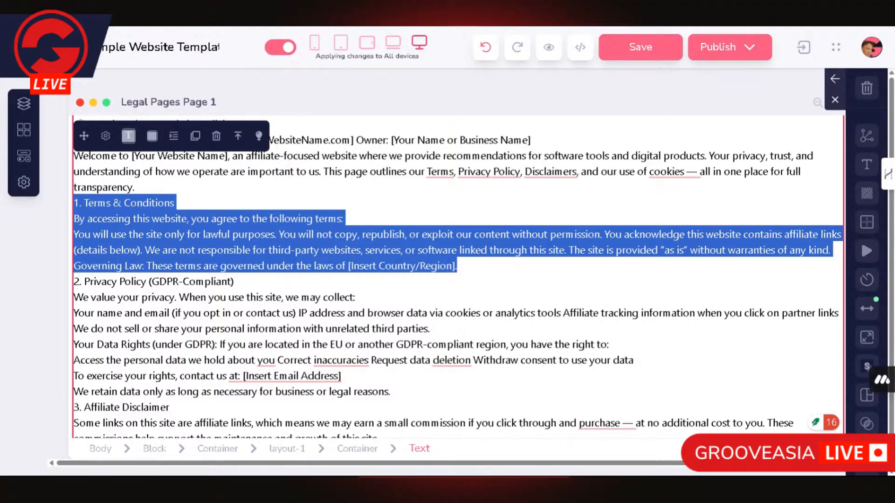
key(BackSpace)
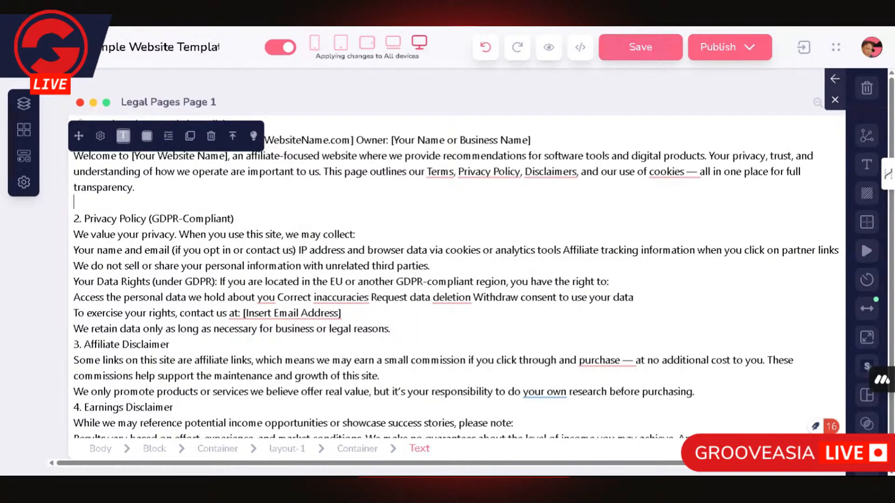
Step: Copy the "2. Privacy Policy (GDPR-Compliant)" heading from the original legal text and paste it over the bold "1. Terms & Conditions" title
drag(73, 218, 234, 219)
key(ctrl+c)
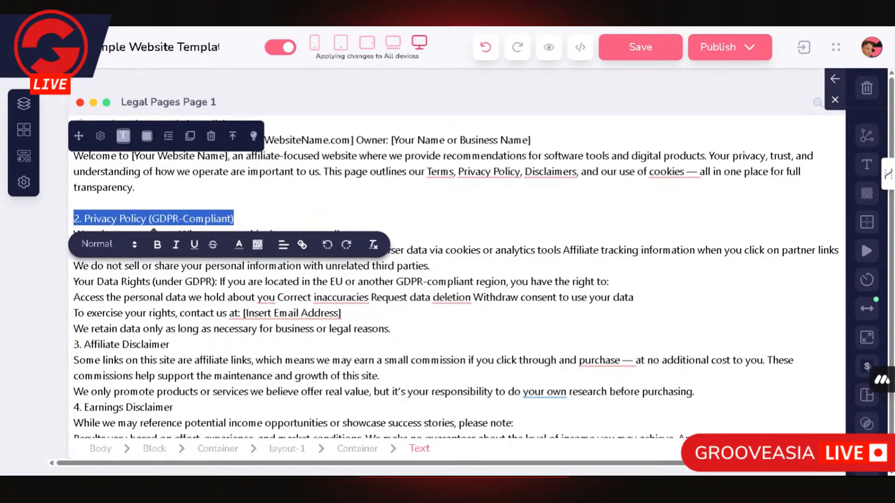
scroll(457, 277, down, 8)
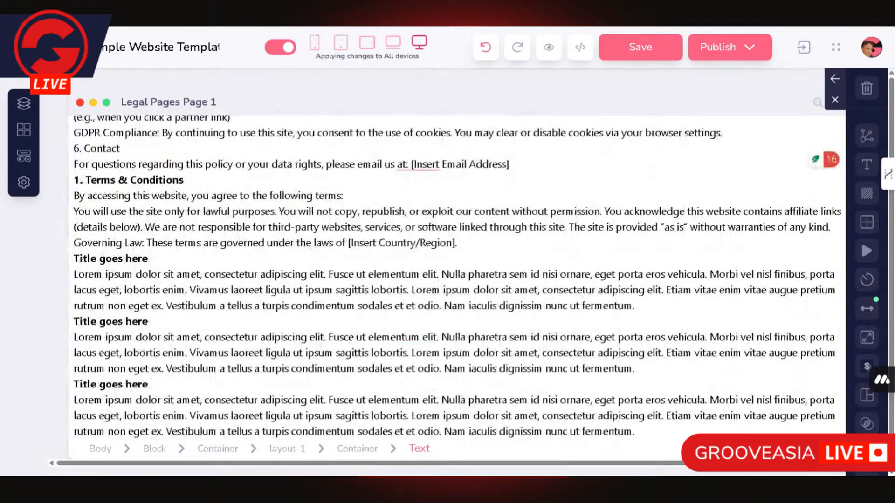
scroll(457, 277, up, 2)
scroll(457, 277, down, 1)
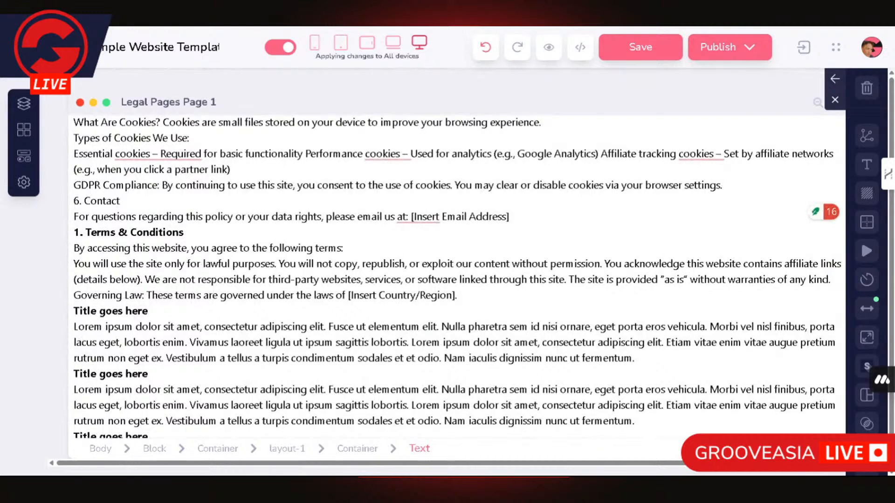
scroll(456, 278, up, 1)
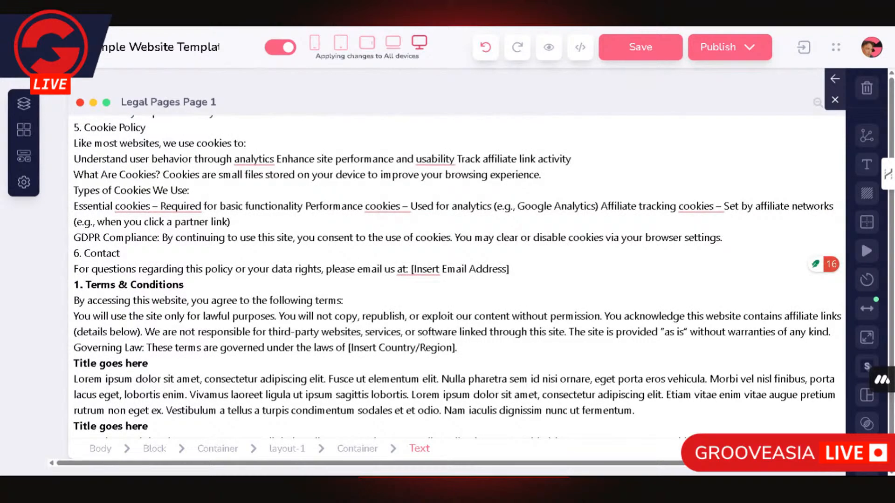
scroll(457, 277, up, 1)
scroll(457, 278, up, 3)
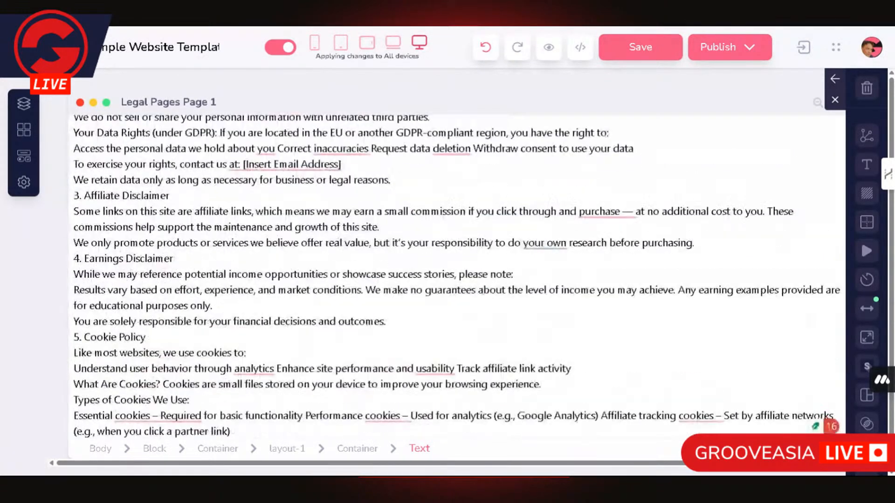
scroll(456, 277, down, 5)
scroll(457, 278, down, 1)
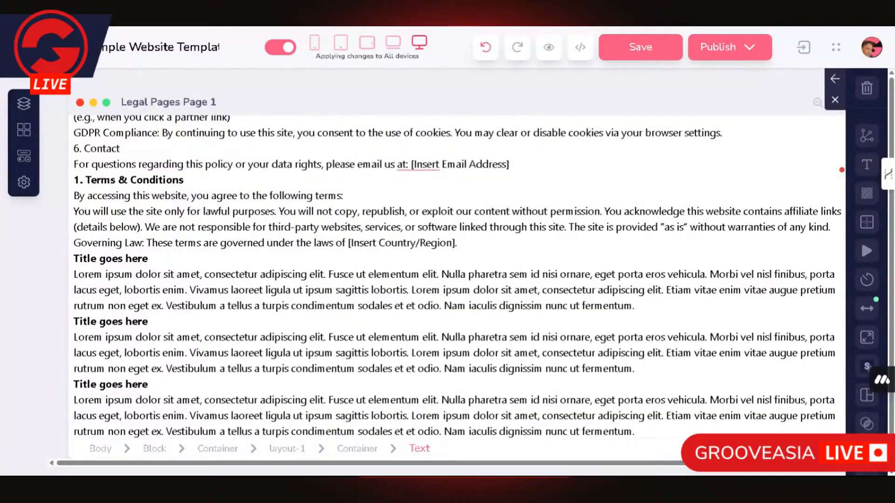
click(120, 190)
click(358, 169)
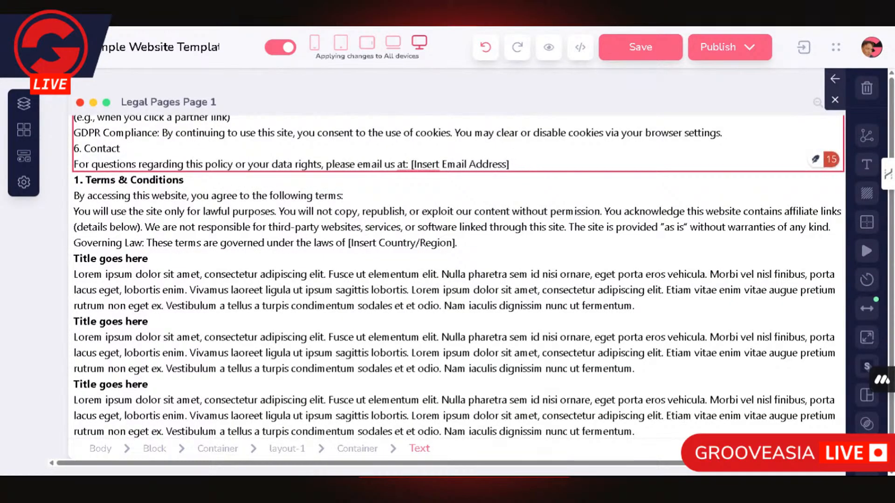
triple_click(128, 180)
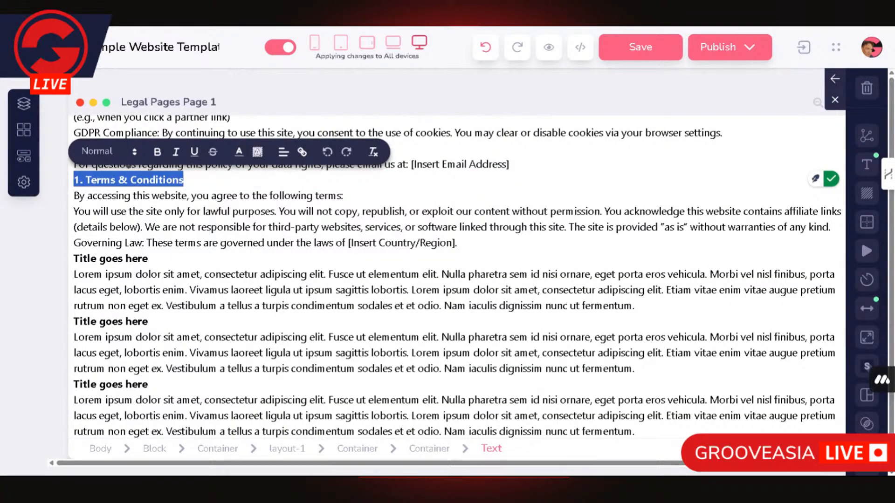
key(ctrl+v)
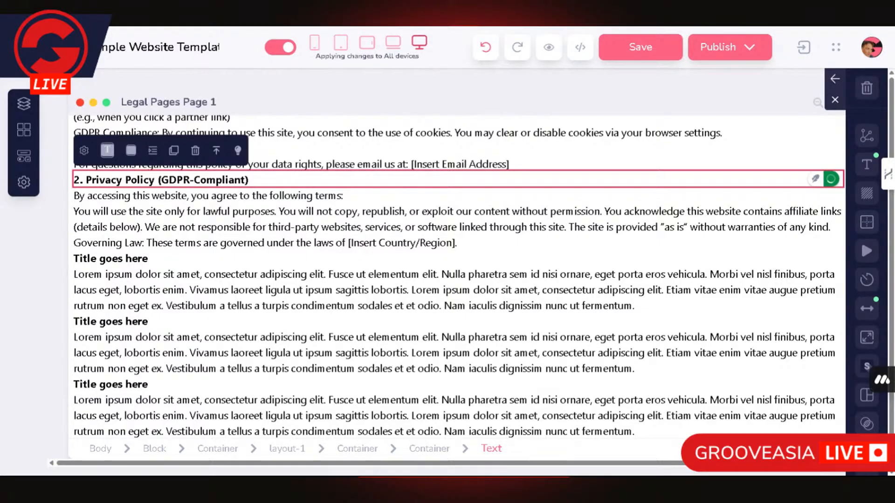
click(372, 246)
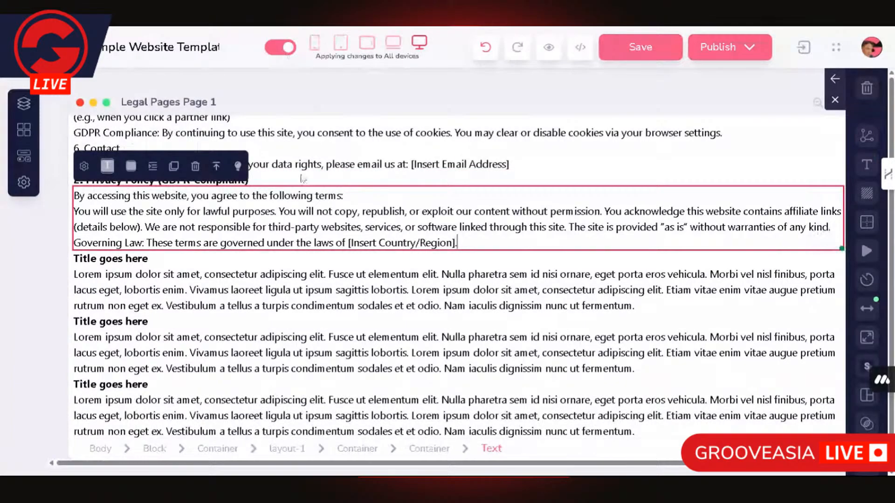
scroll(302, 183, up, 2)
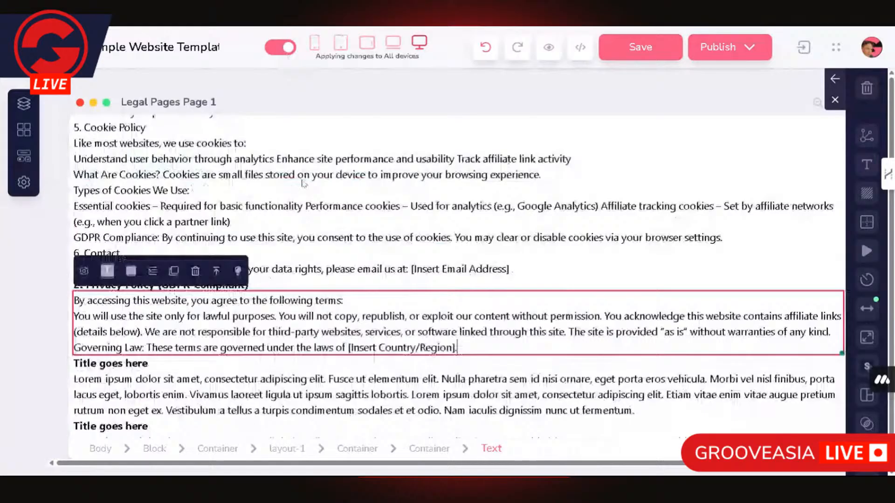
scroll(303, 184, down, 2)
click(293, 183)
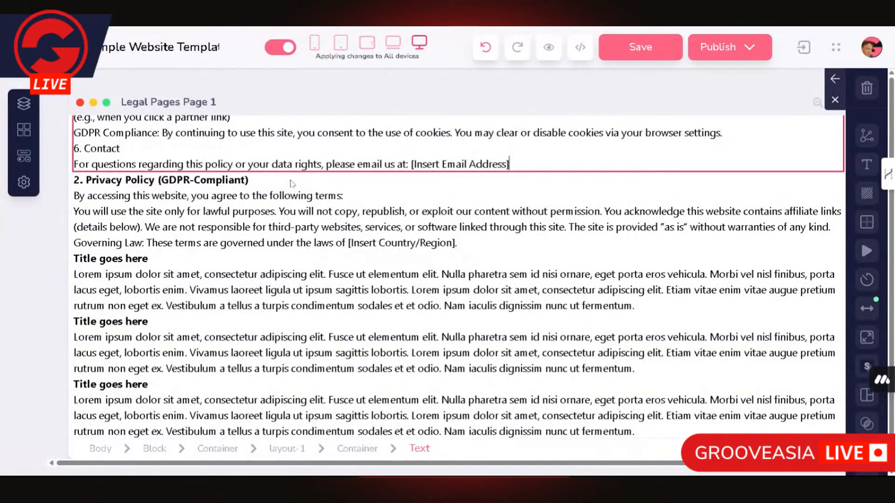
Step: Undo the paste over the "1. Terms & Conditions" title and paste "2. Privacy Policy (GDPR-Compliant)" over the "Title goes here" heading below it instead
click(263, 181)
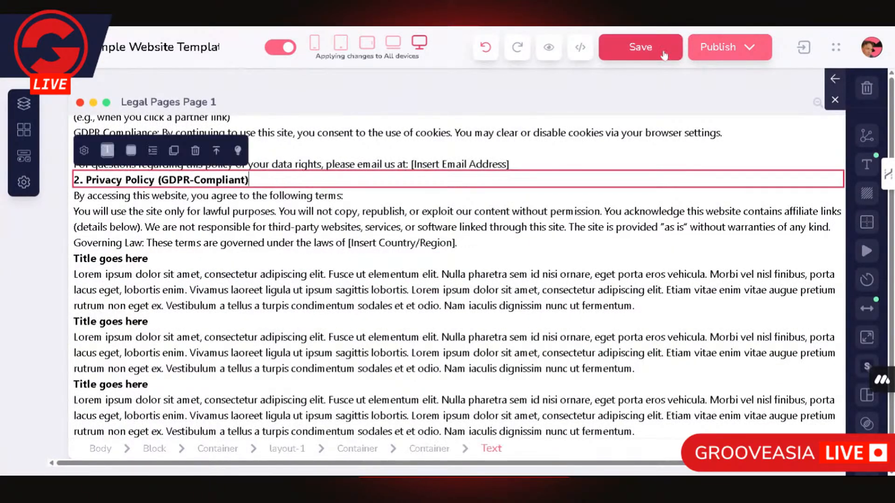
click(496, 47)
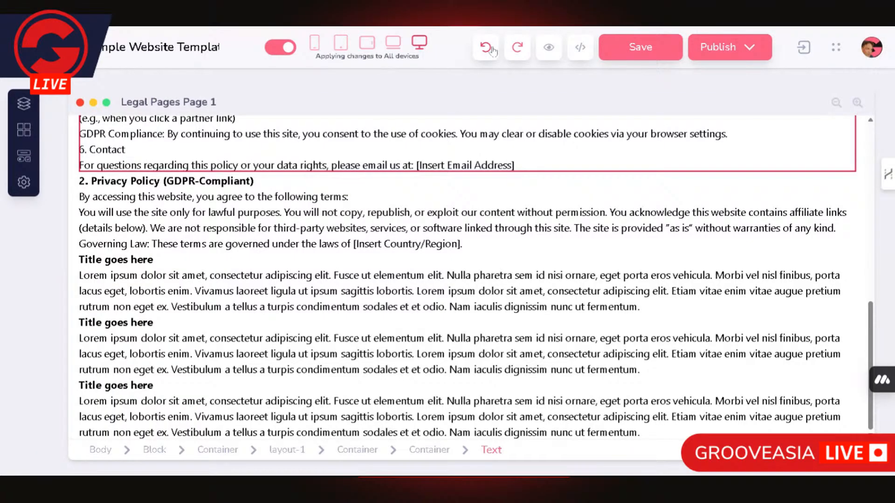
scroll(267, 175, up, 8)
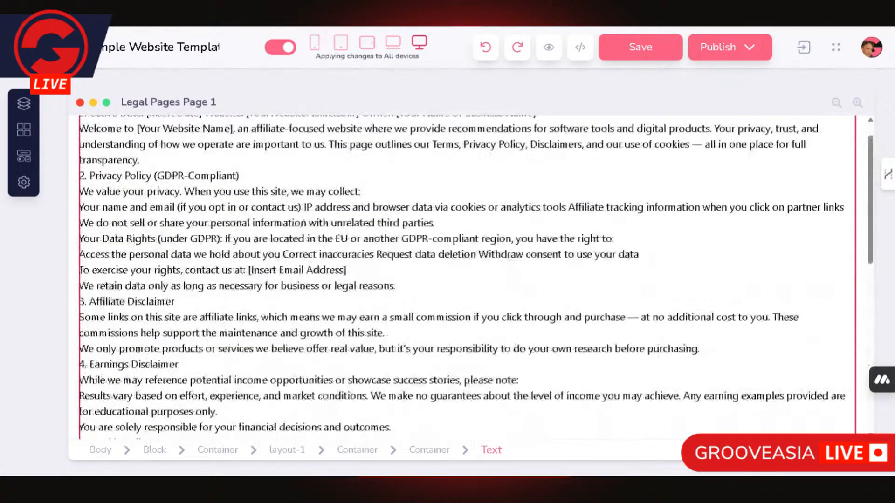
scroll(274, 171, down, 5)
scroll(228, 209, down, 7)
scroll(228, 209, up, 4)
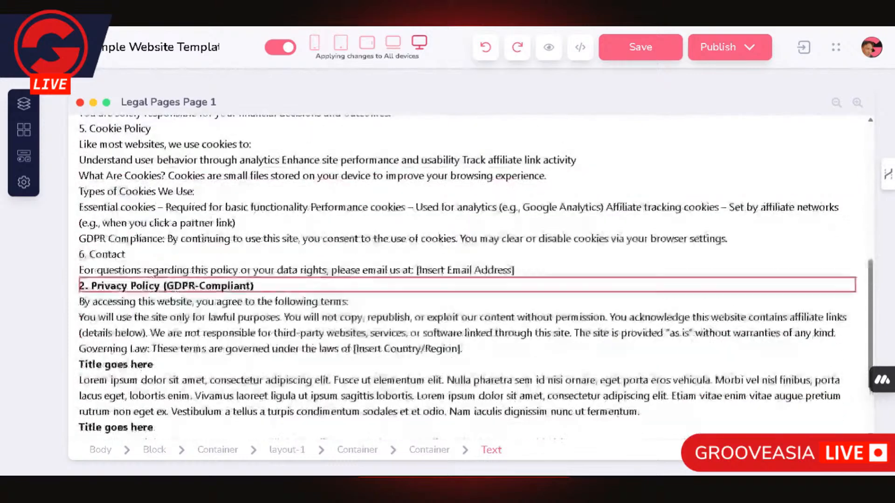
click(486, 46)
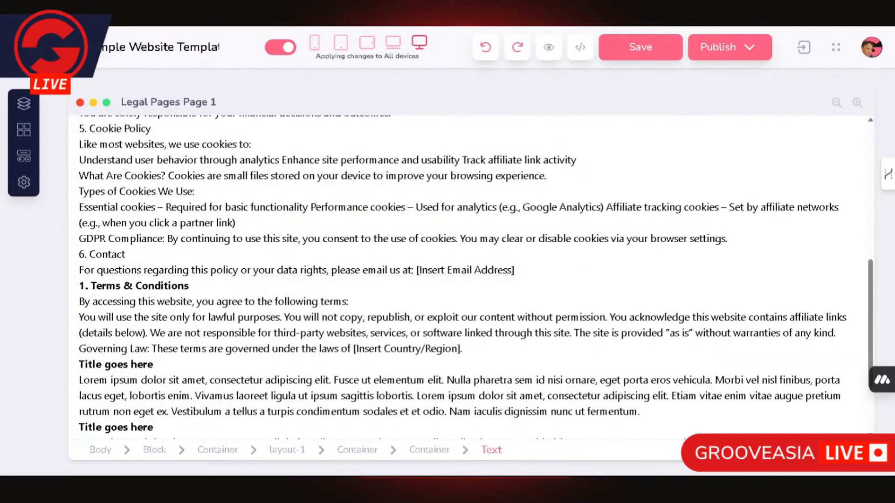
double_click(115, 365)
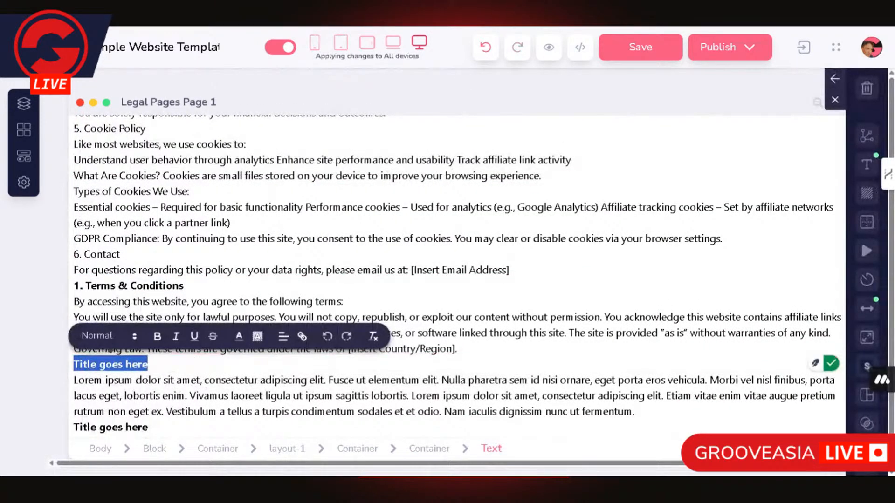
key(ctrl+v)
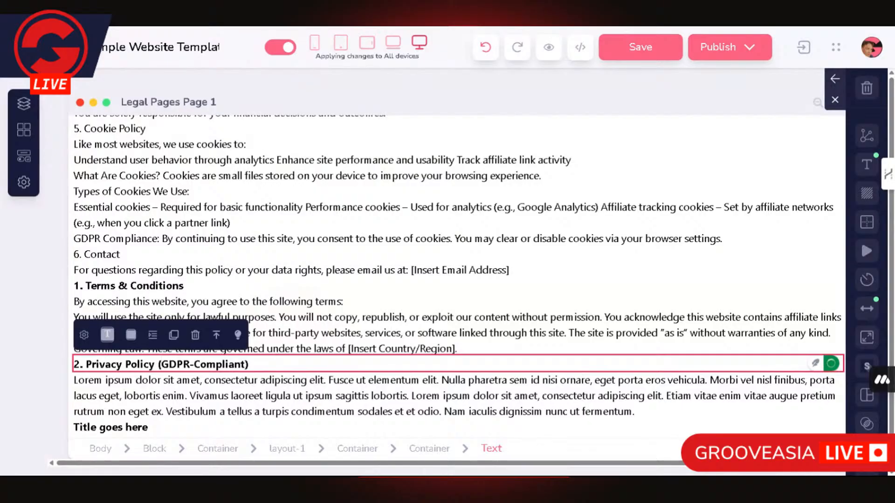
Step: Copy the Privacy Policy body text, from "We value your privacy" to "legal reasons", and delete it from the original legal text
scroll(457, 275, up, 10)
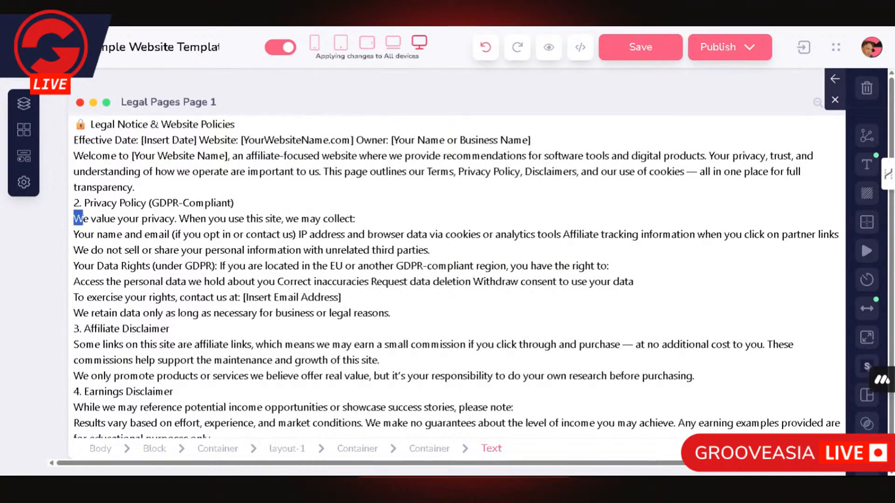
mouse_move(74, 219)
mouse_down()
mouse_move(288, 297)
mouse_move(404, 320)
mouse_move(266, 266)
mouse_move(95, 234)
mouse_move(74, 218)
mouse_up()
key(ctrl+c)
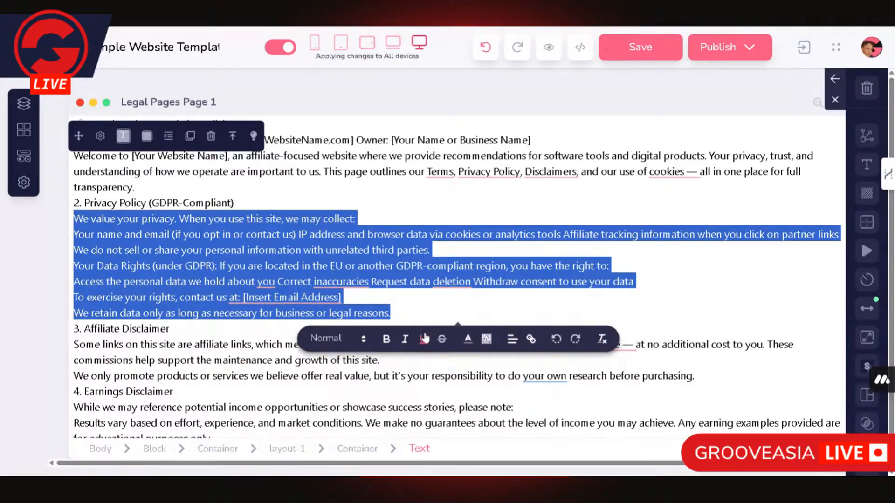
scroll(392, 355, down, 8)
scroll(455, 277, up, 8)
key(Delete)
Step: Replace the placeholder paragraph under "2. Privacy Policy (GDPR-Compliant)" with the copied body text and remove the trailing blank line
scroll(454, 277, down, 8)
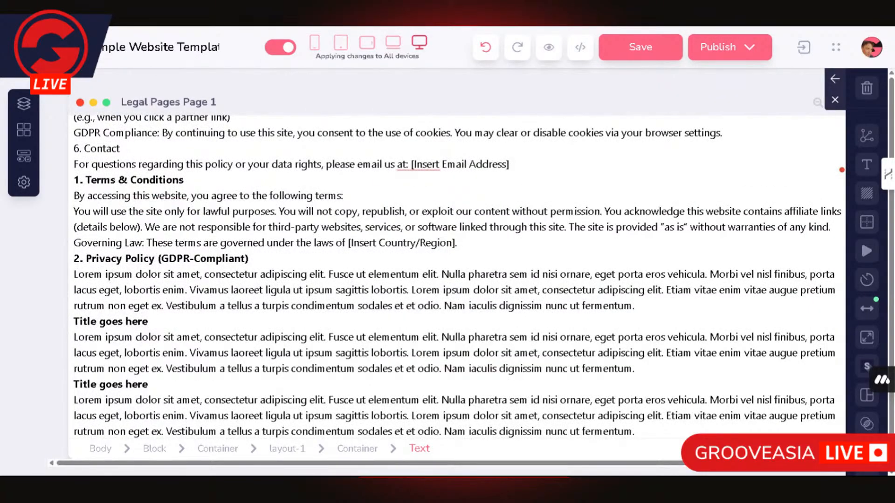
click(153, 289)
click(152, 289)
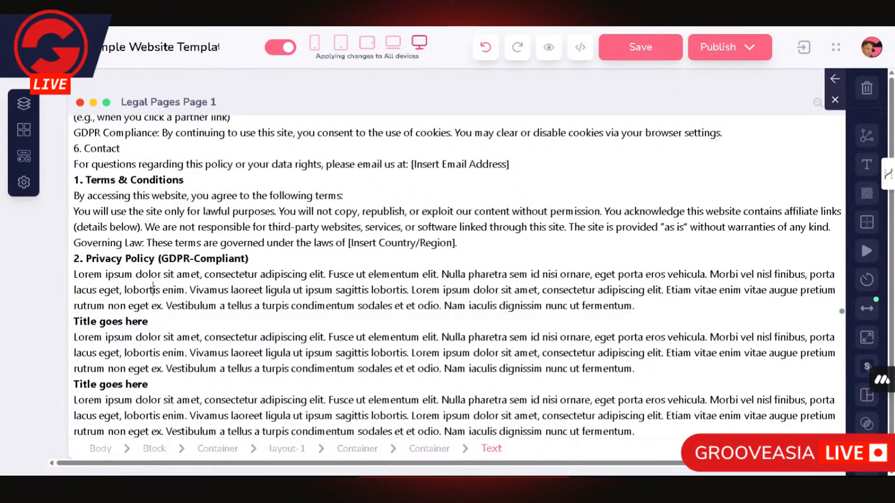
triple_click(153, 289)
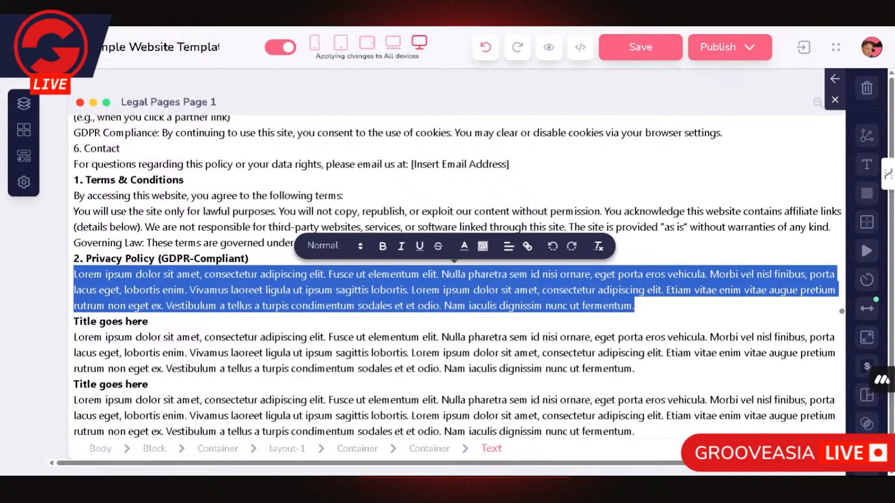
key(ctrl+v)
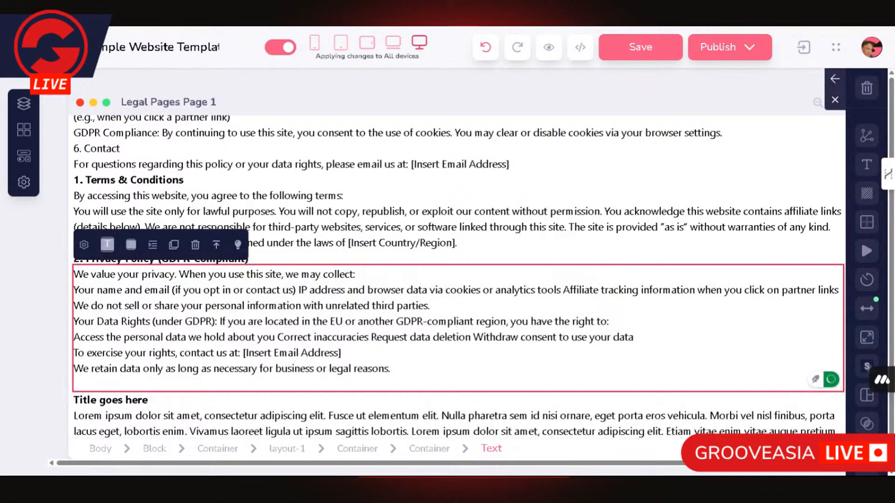
click(484, 381)
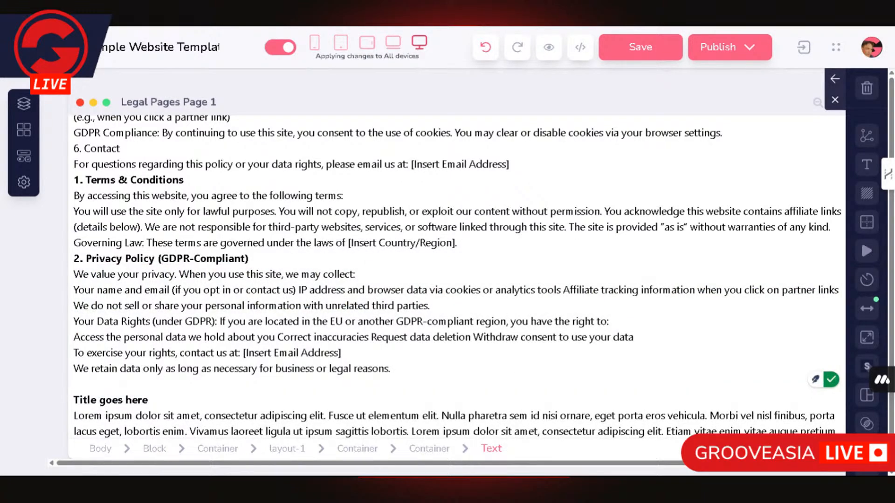
key(BackSpace)
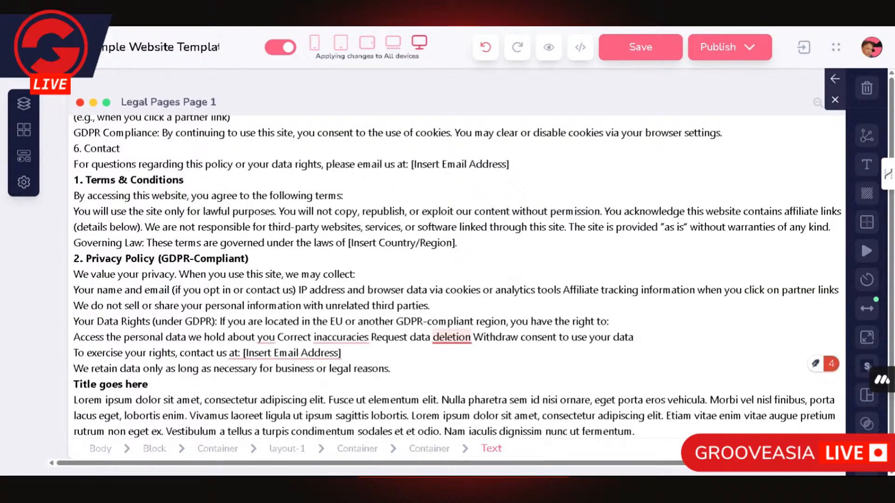
Step: Delete the leftover "2. Privacy Policy (GDPR-Compliant)" heading line from the original legal text at the start of the page
scroll(368, 375, down, 1)
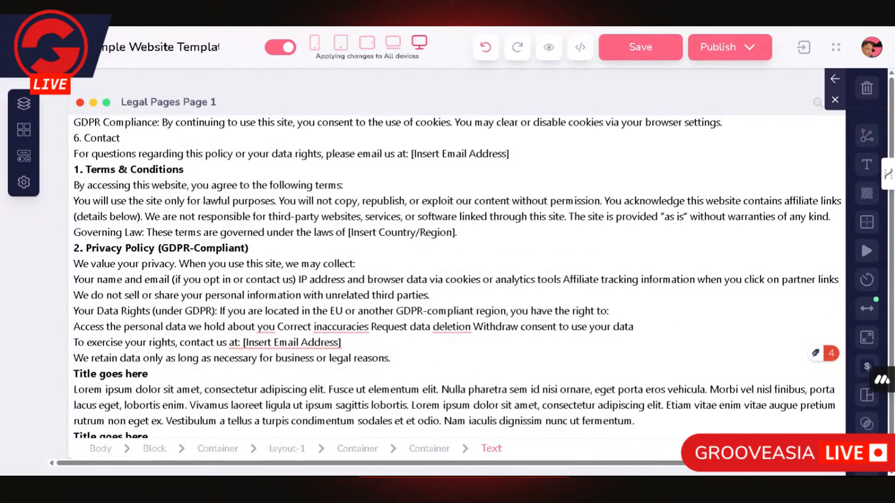
scroll(233, 225, up, 10)
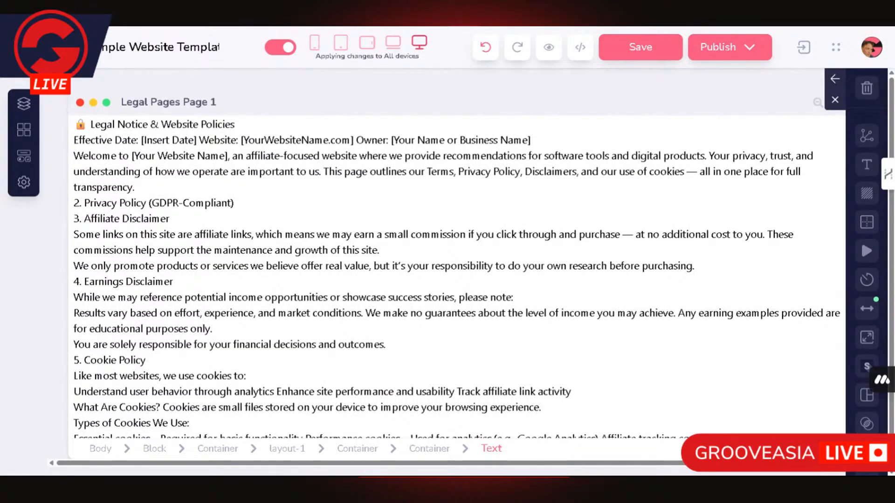
drag(234, 204, 75, 203)
click(77, 204)
triple_click(77, 203)
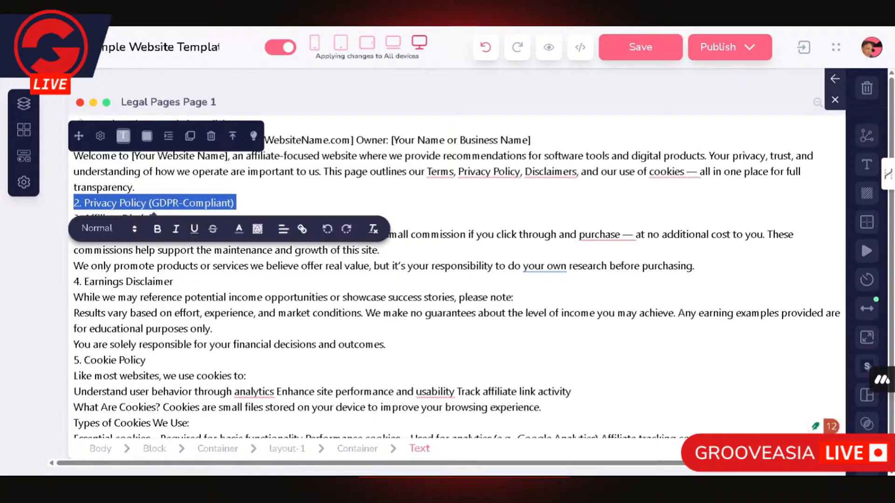
key(BackSpace)
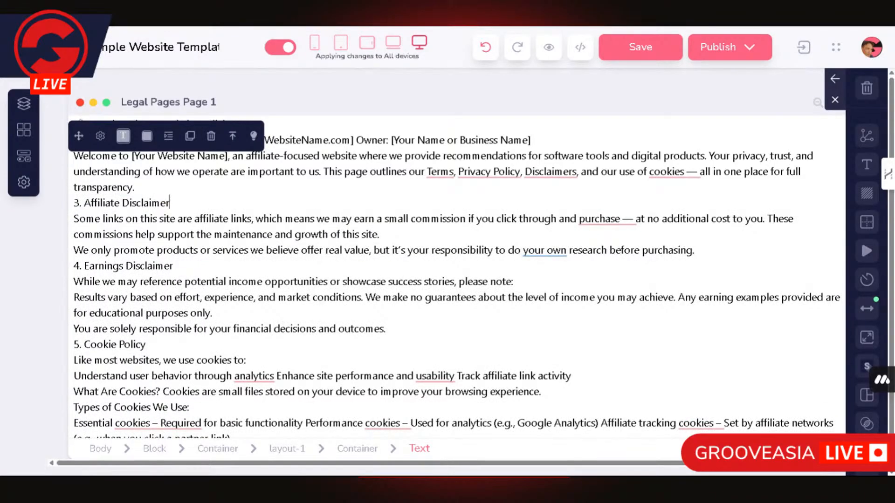
Step: Copy the "3. Affiliate Disclaimer" heading from the original legal text and paste it over the next "Title goes here" heading
drag(170, 204, 73, 204)
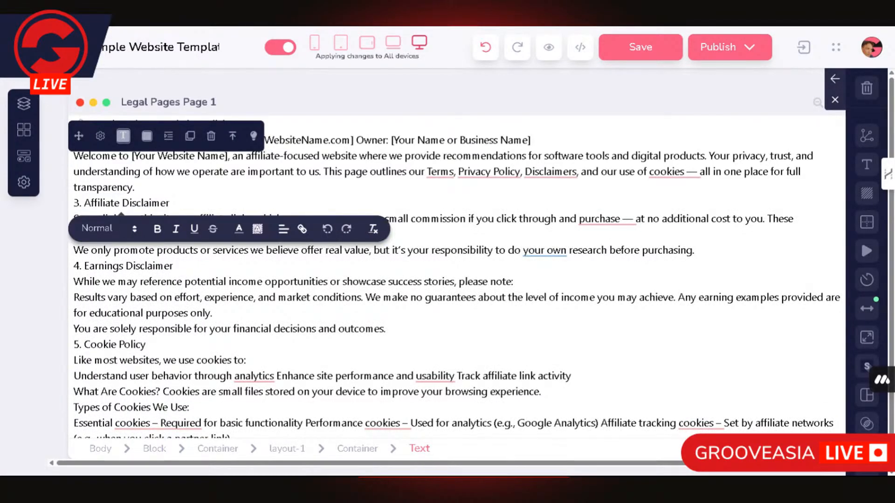
drag(170, 203, 74, 204)
key(ctrl+c)
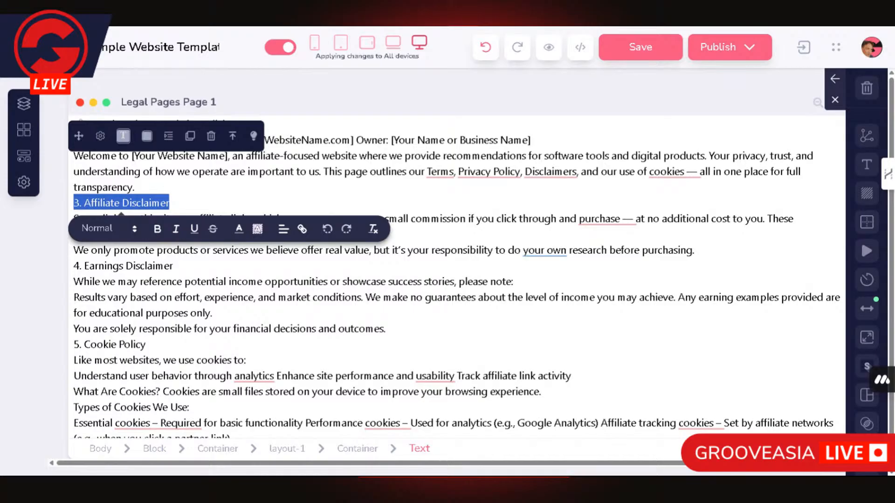
scroll(285, 326, down, 6)
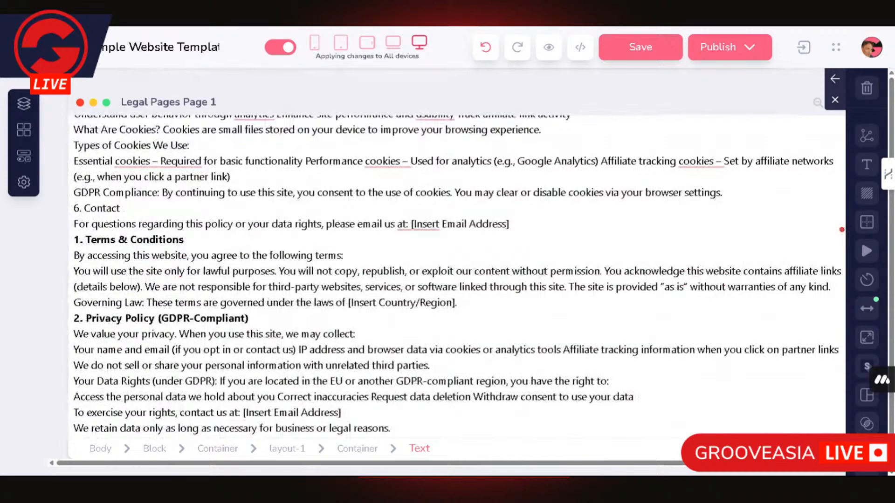
scroll(286, 327, down, 1)
scroll(285, 326, down, 1)
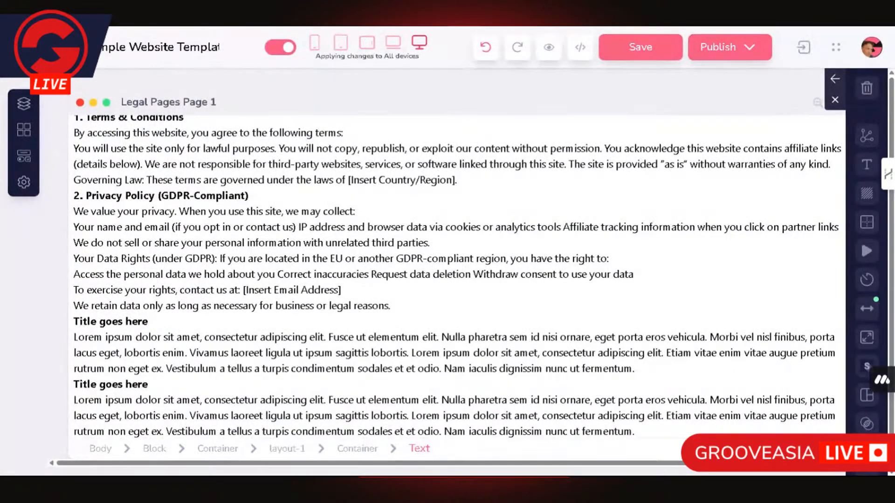
triple_click(117, 321)
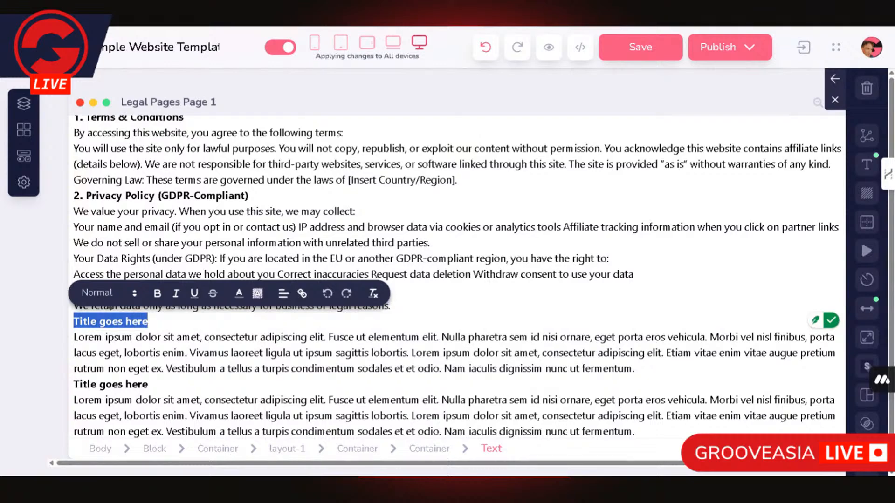
key(ctrl+v)
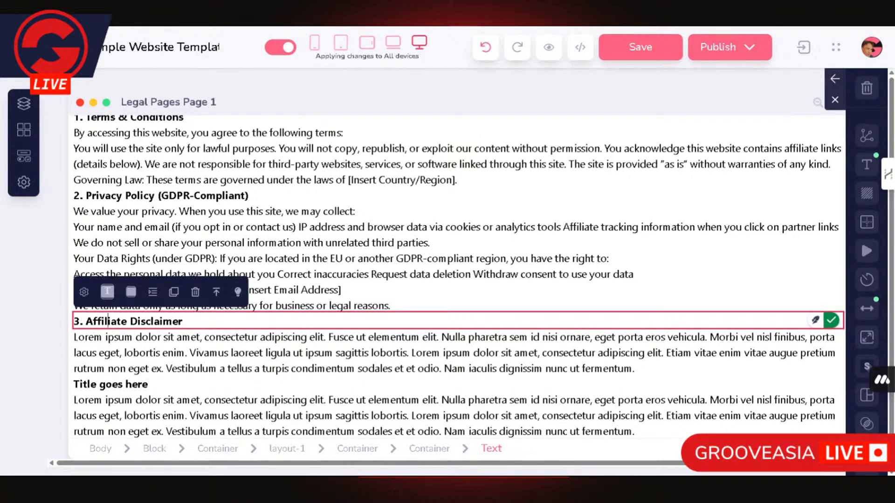
Step: Copy the Affiliate Disclaimer body text from the original legal text and paste it over the placeholder paragraph under the "3. Affiliate Disclaimer" title
click(390, 306)
scroll(391, 306, up, 5)
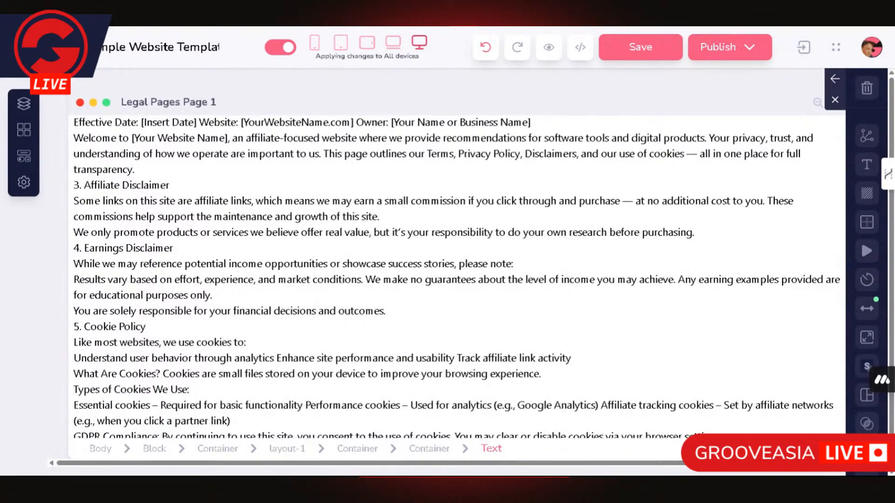
drag(74, 201, 711, 240)
click(241, 216)
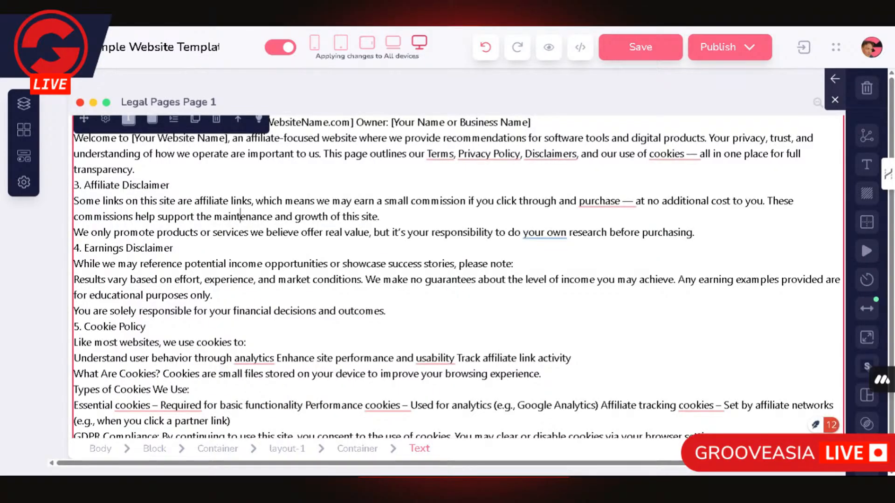
drag(149, 201, 70, 202)
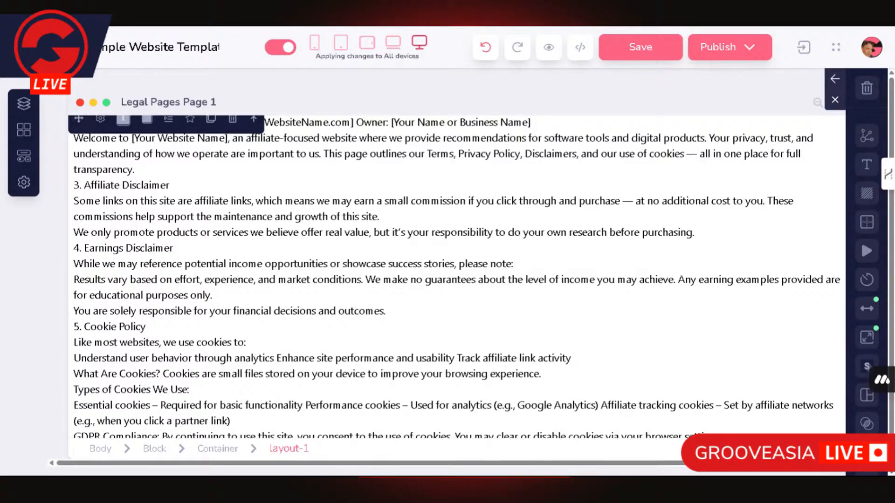
drag(694, 232, 73, 202)
key(ctrl+c)
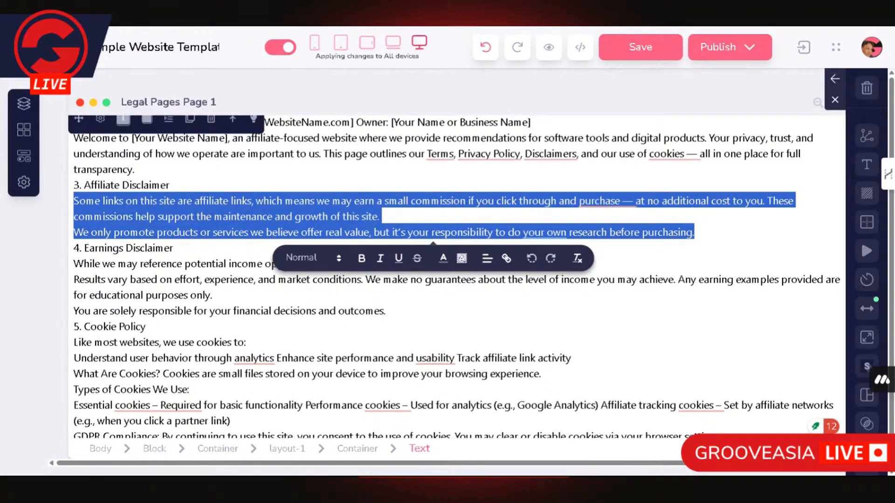
scroll(456, 276, down, 5)
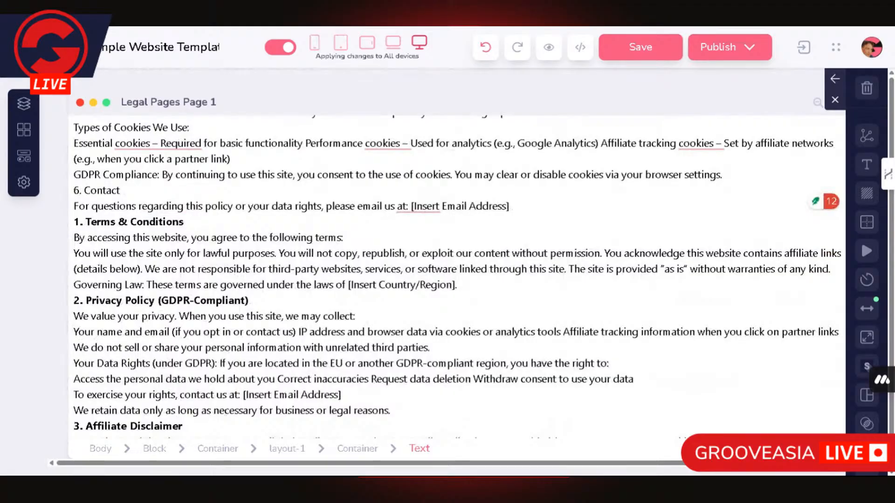
scroll(456, 277, down, 2)
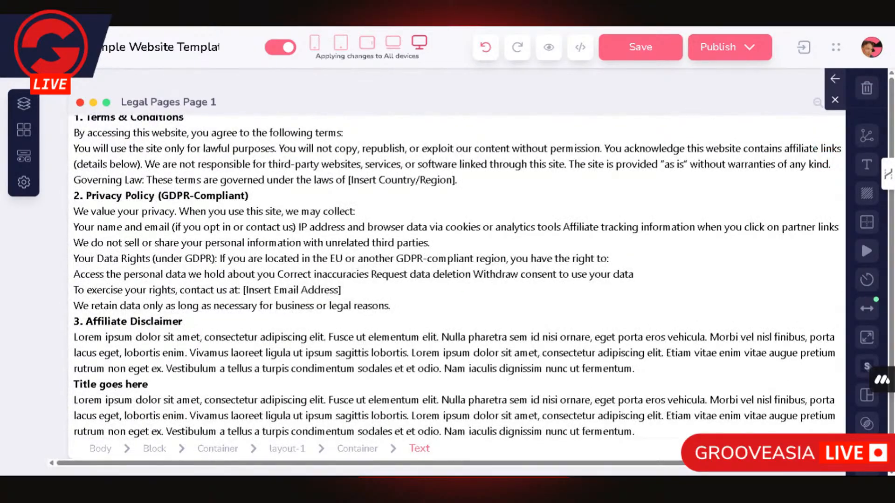
triple_click(110, 360)
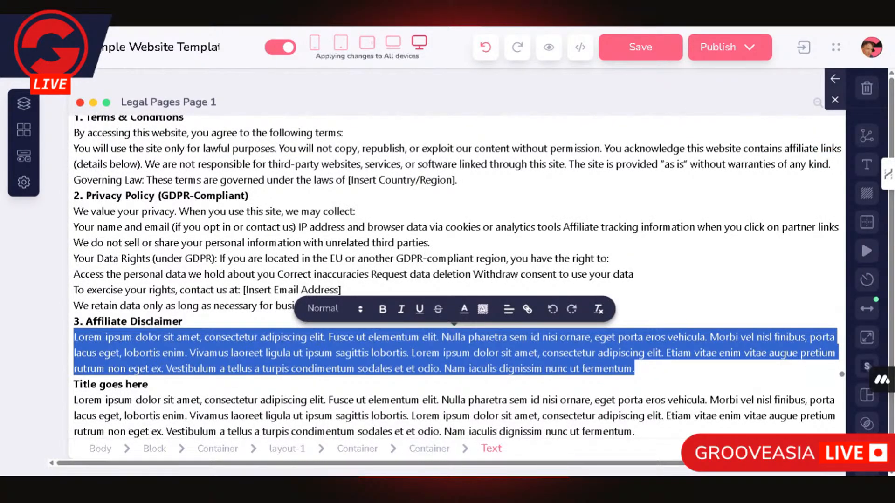
key(ctrl+v)
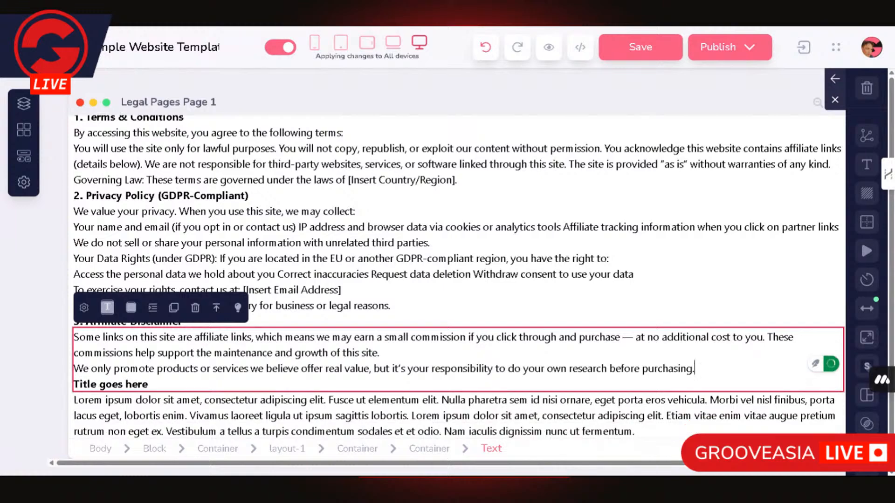
Step: Copy the "4. Earnings Disclaimer" heading from the original legal text at the start of the page
scroll(345, 251, up, 3)
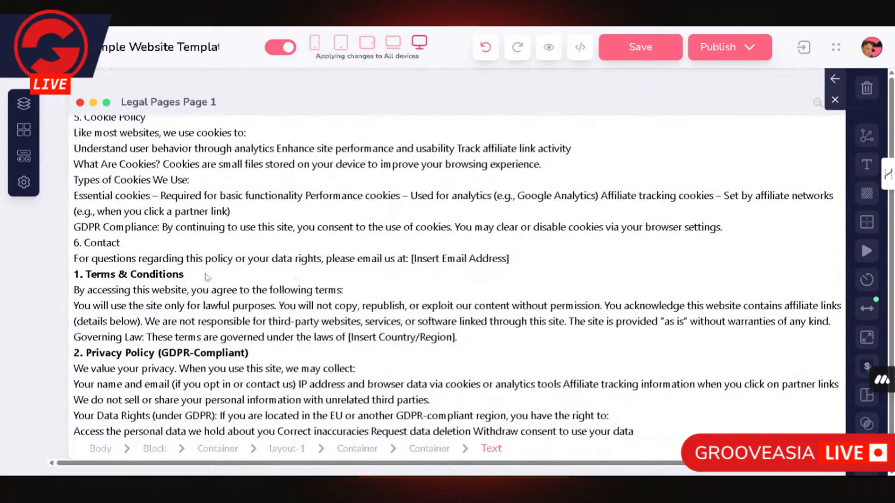
scroll(207, 277, up, 1)
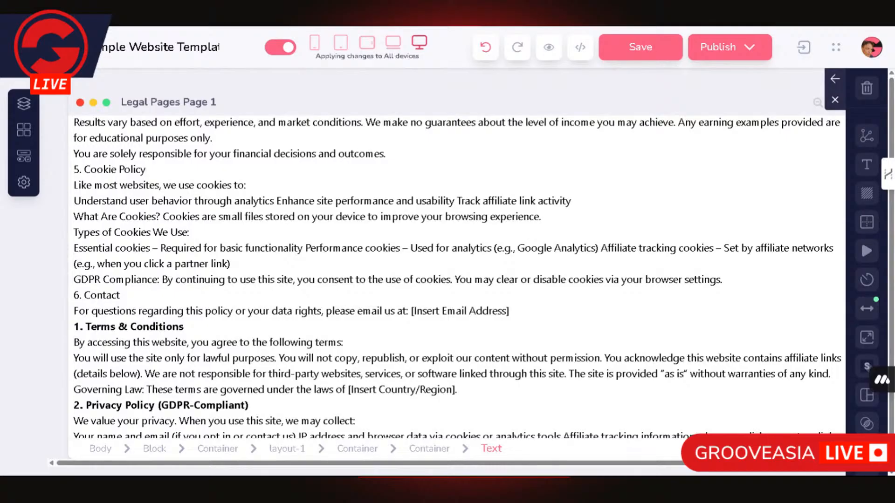
scroll(205, 240, up, 1)
scroll(297, 237, up, 1)
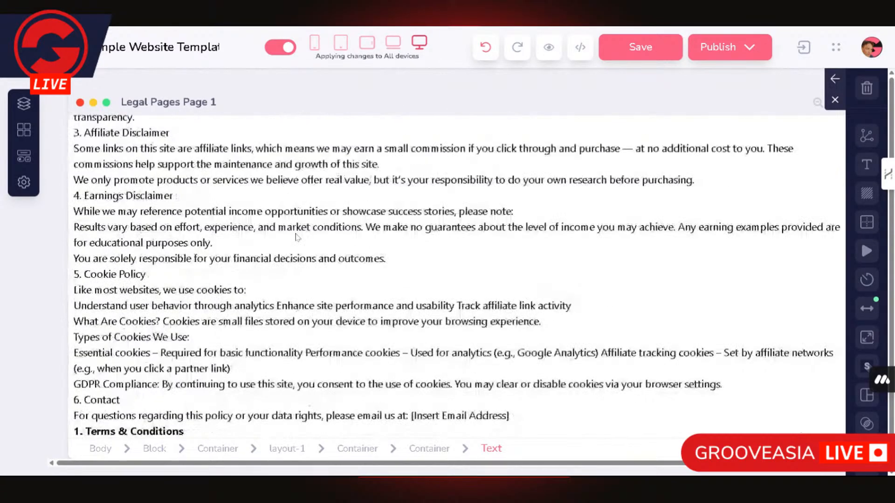
scroll(297, 238, down, 2)
scroll(297, 237, up, 3)
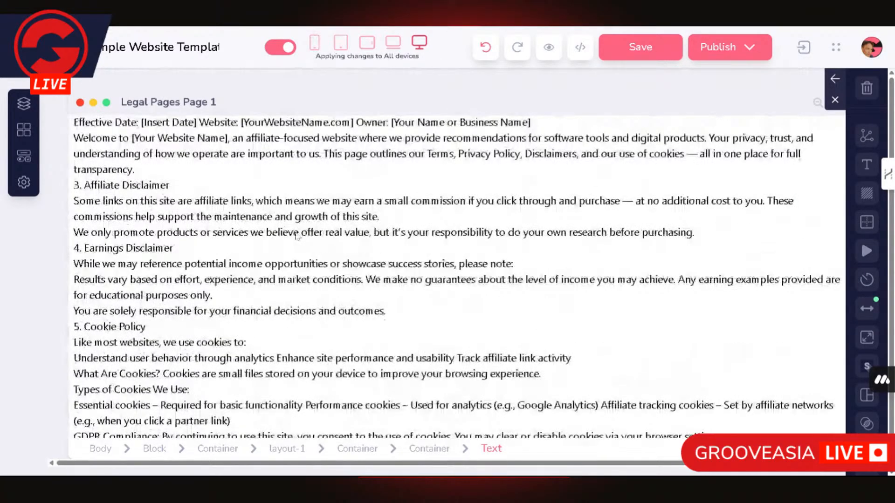
scroll(297, 237, up, 1)
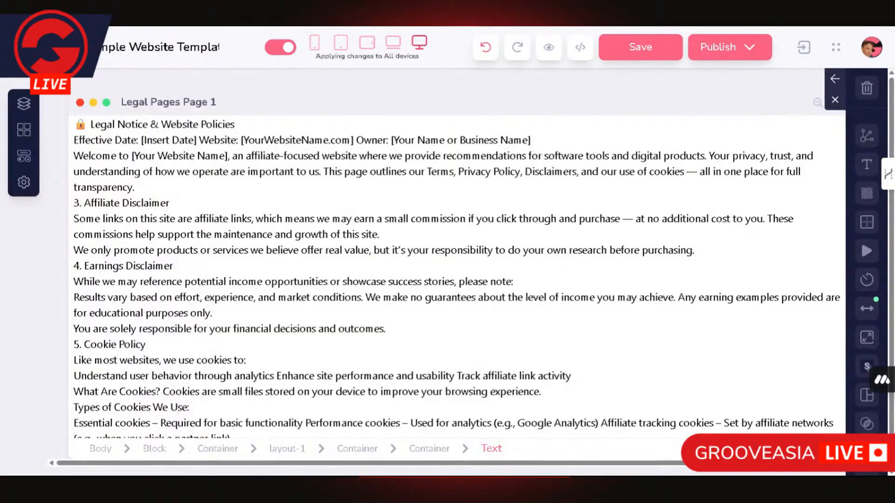
drag(74, 266, 180, 266)
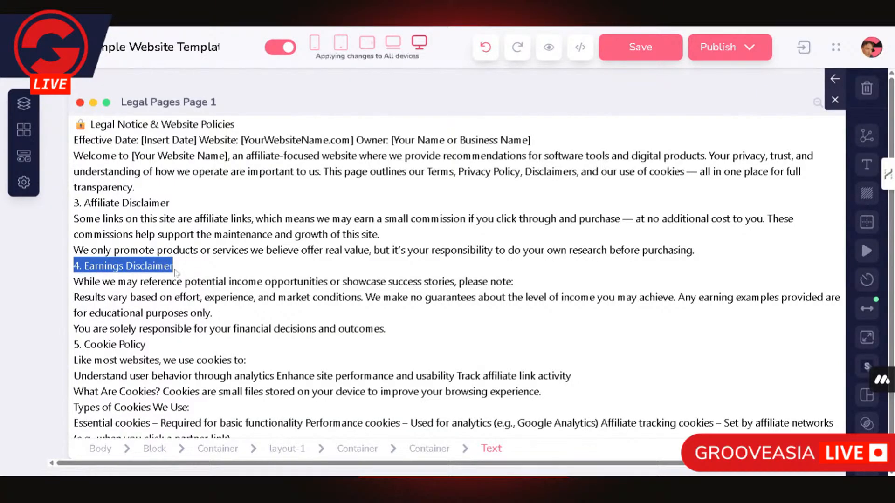
triple_click(133, 266)
key(ctrl+c)
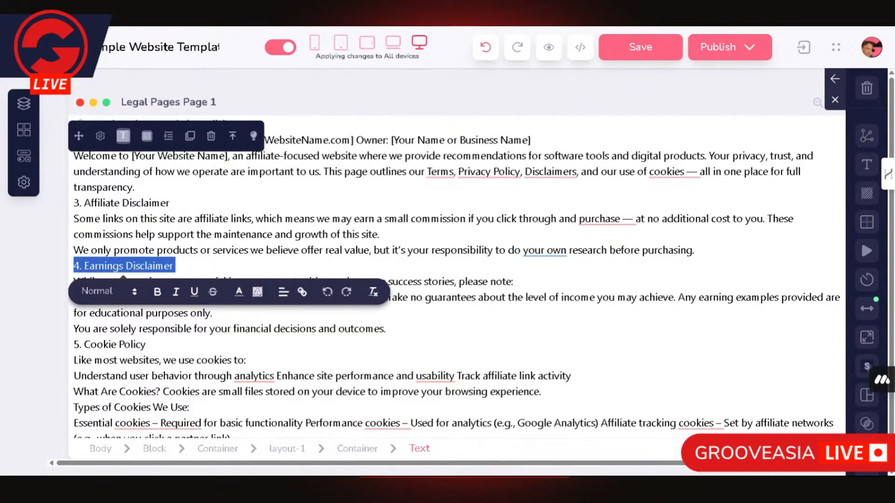
Step: Duplicate the remaining placeholder block below the Affiliate Disclaimer section to provide more title and paragraph blocks
scroll(206, 319, down, 9)
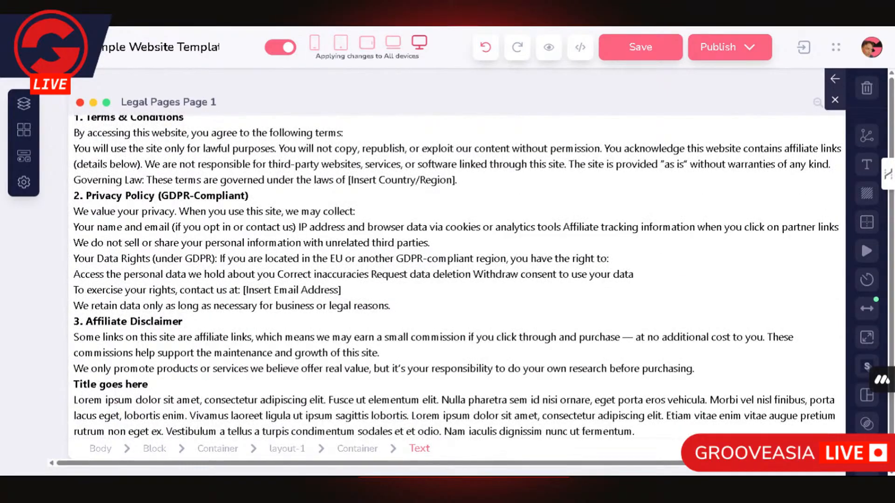
double_click(98, 385)
scroll(536, 257, down, 1)
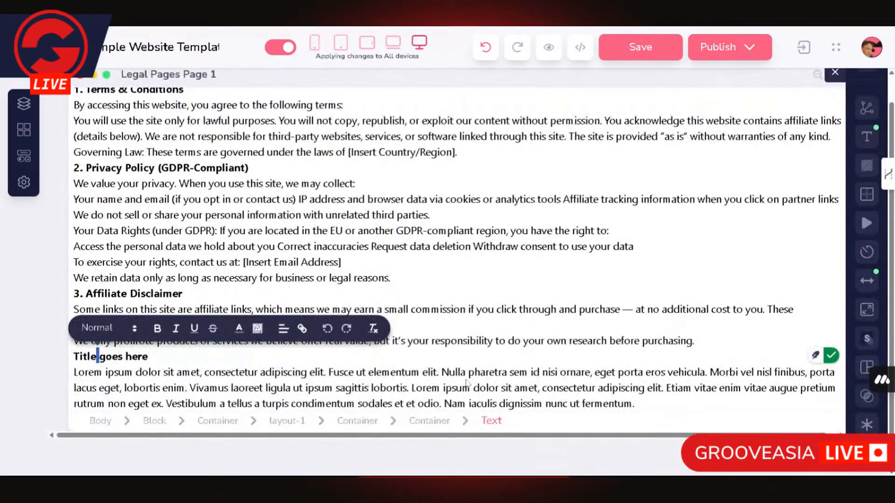
click(641, 405)
click(71, 381)
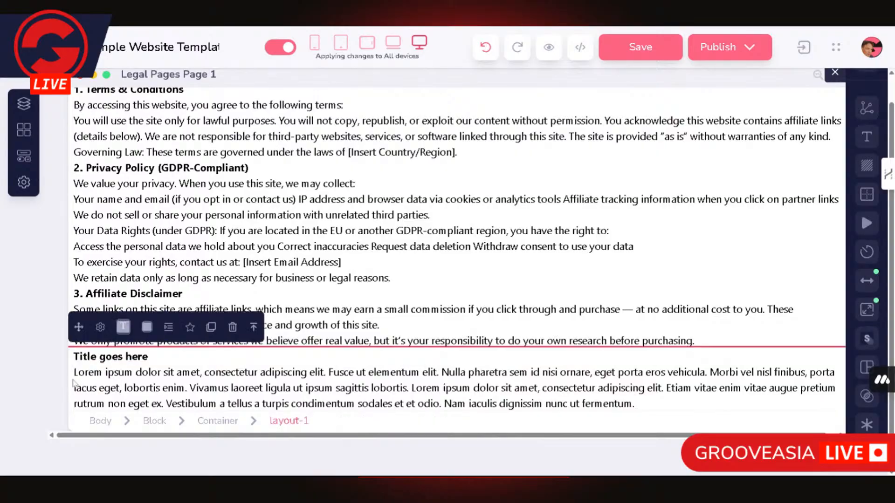
click(153, 421)
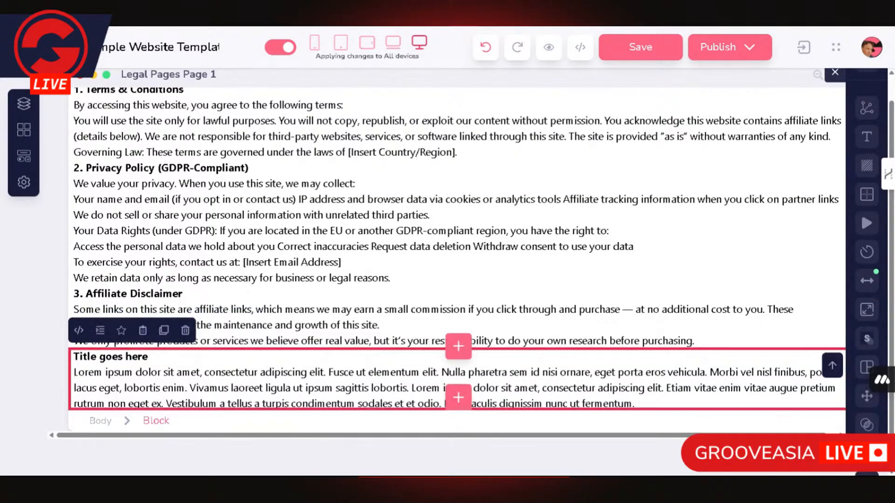
click(165, 332)
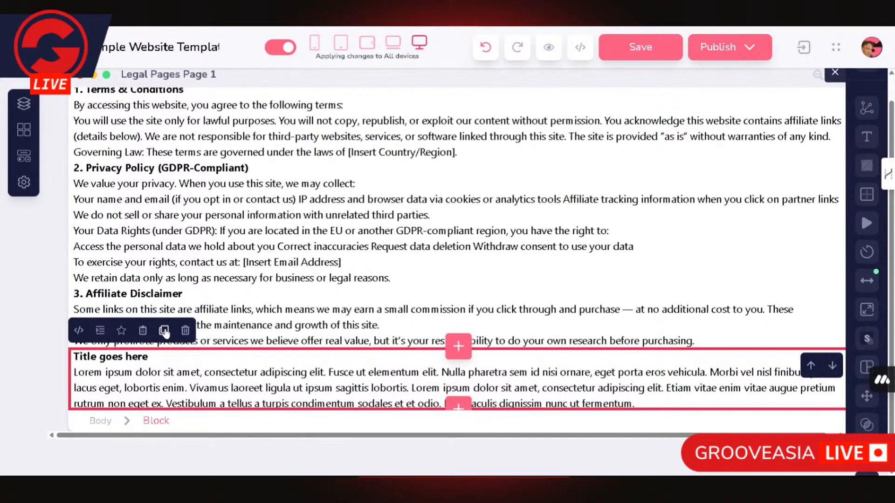
Step: Replace the "Title goes here" heading below the Affiliate Disclaimer section with the copied "4. Earnings Disclaimer" and remove the trailing blank line
click(108, 358)
triple_click(105, 357)
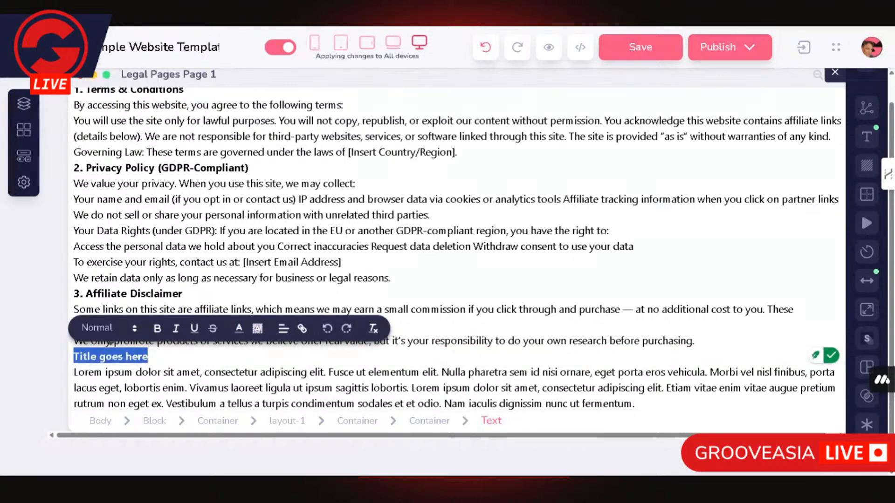
key(ctrl+v)
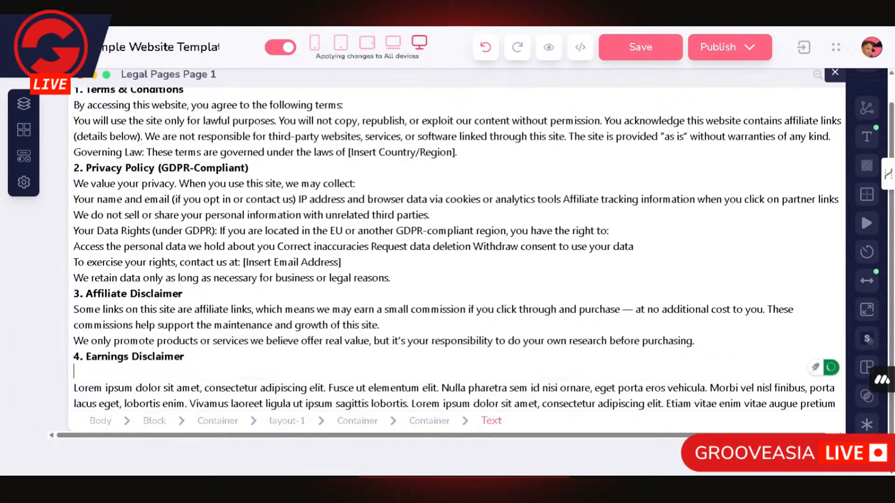
key(BackSpace)
Step: Copy the Earnings Disclaimer body text, from "While we may reference" to "decisions and outcomes.", from the original legal text
scroll(230, 246, up, 3)
scroll(229, 245, up, 6)
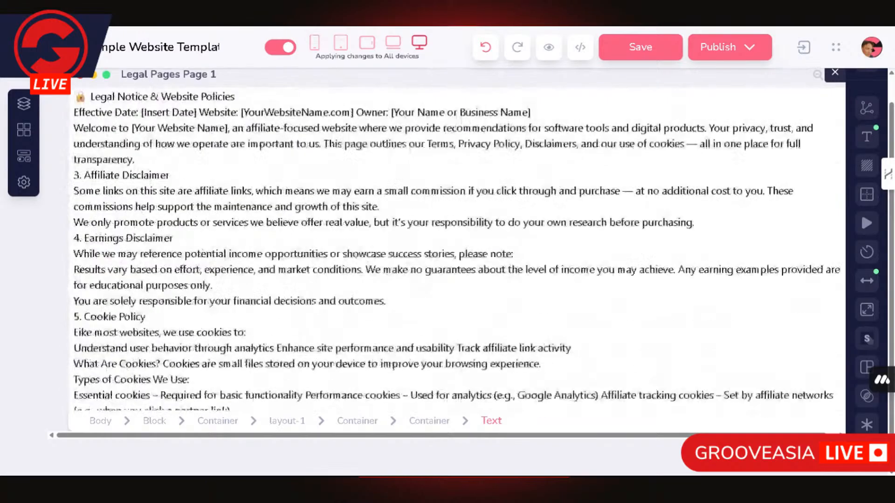
scroll(222, 239, down, 2)
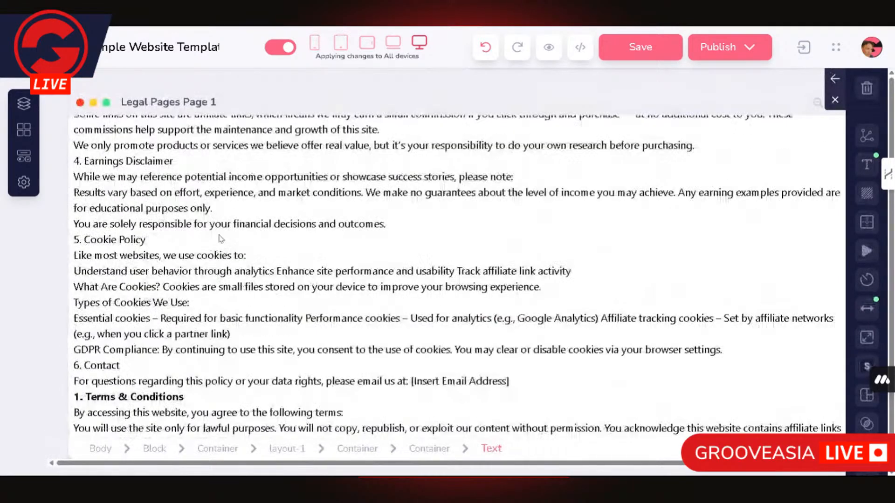
triple_click(222, 177)
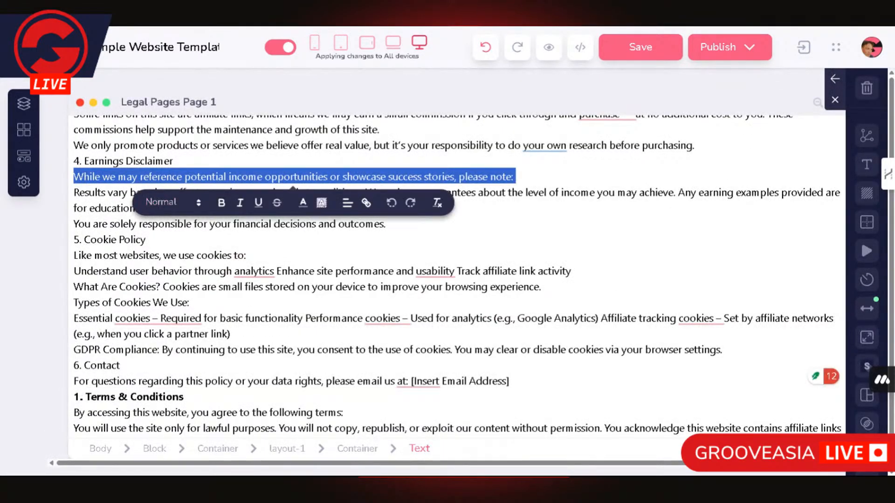
click(174, 162)
drag(84, 177, 197, 209)
click(213, 209)
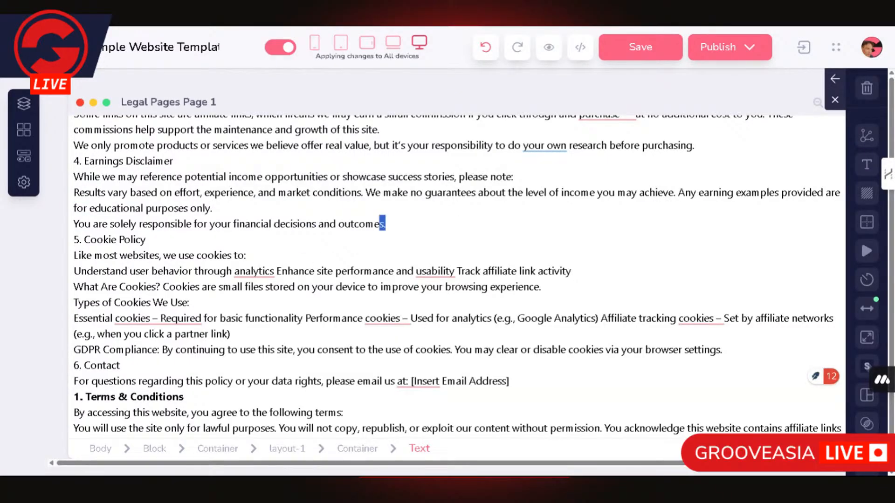
drag(385, 224, 74, 177)
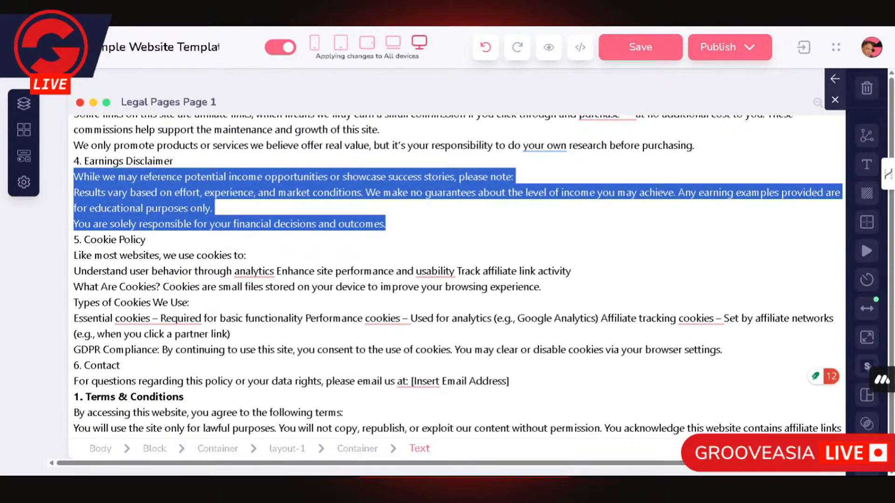
click(75, 178)
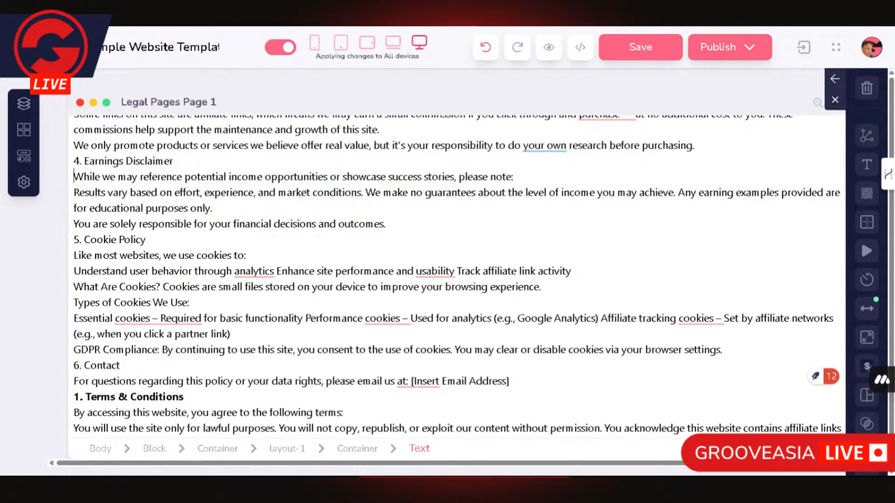
drag(130, 193, 308, 224)
click(386, 223)
drag(385, 224, 74, 177)
drag(89, 178, 385, 224)
key(ctrl+c)
click(84, 176)
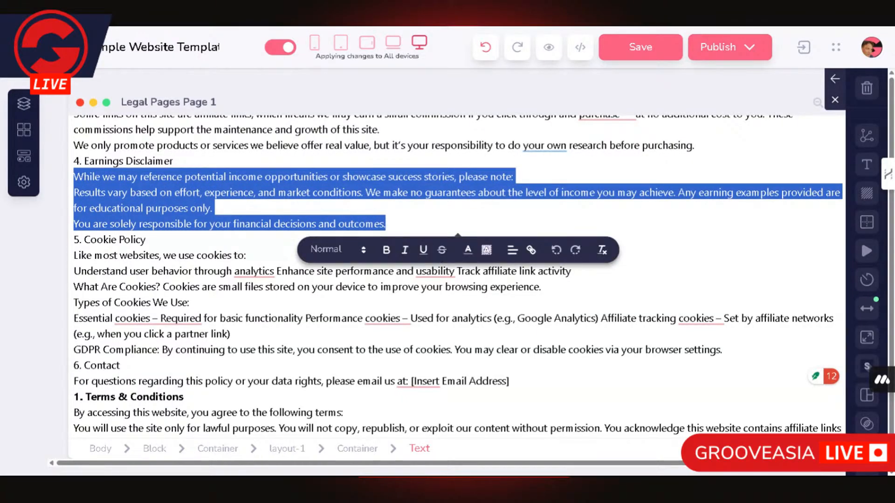
Step: Replace the placeholder paragraph under the bold "4. Earnings Disclaimer" title with the copied body text and remove the trailing blank line
scroll(457, 275, down, 8)
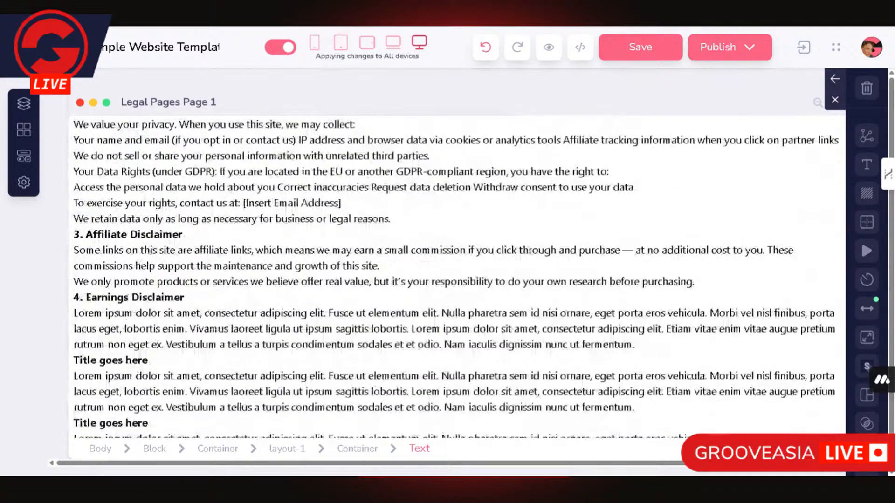
scroll(457, 275, up, 3)
scroll(456, 275, up, 3)
scroll(457, 275, down, 7)
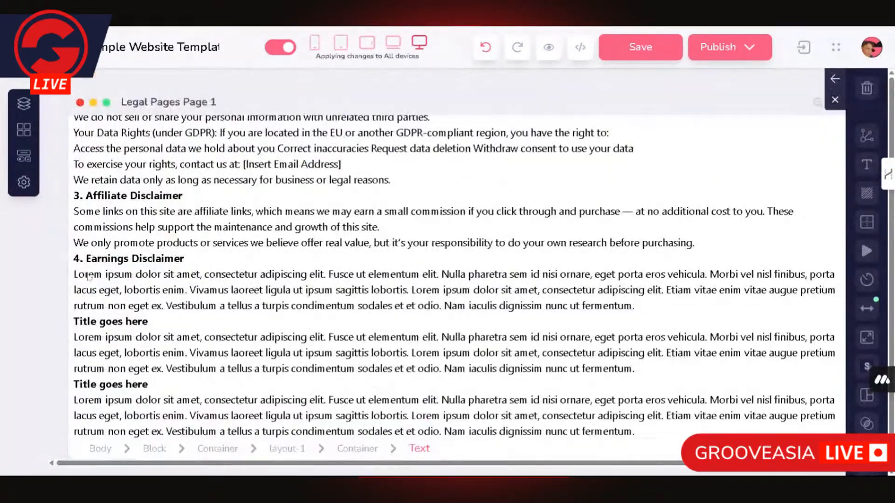
triple_click(88, 277)
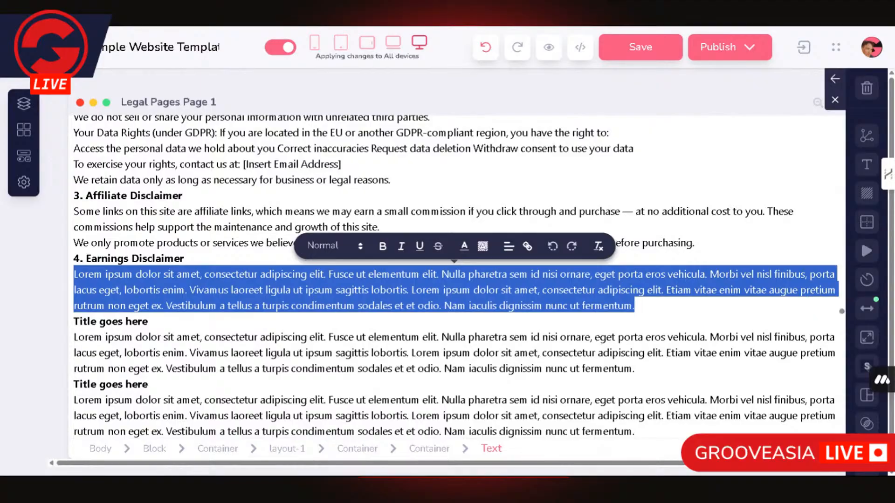
key(ctrl+v)
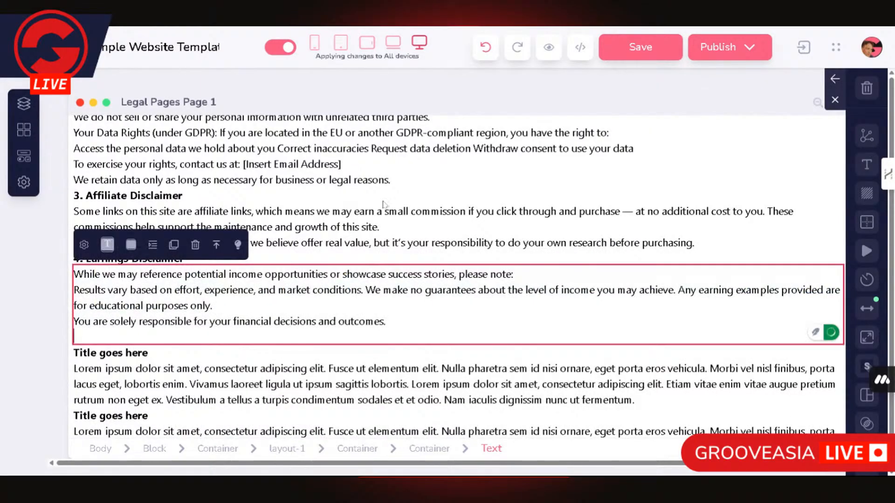
key(BackSpace)
Step: Copy the "5. Cookie Policy" heading from the original legal text and paste it over the next "Title goes here" heading
scroll(399, 238, up, 3)
scroll(399, 238, up, 3)
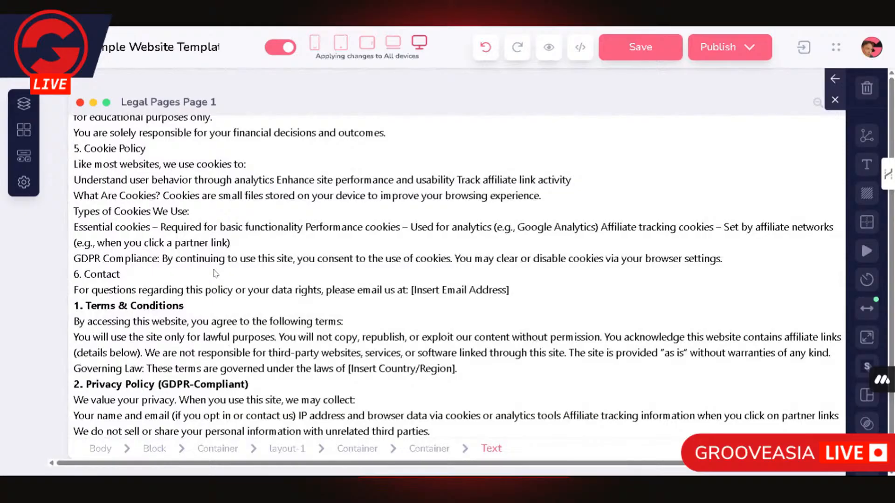
scroll(216, 274, up, 2)
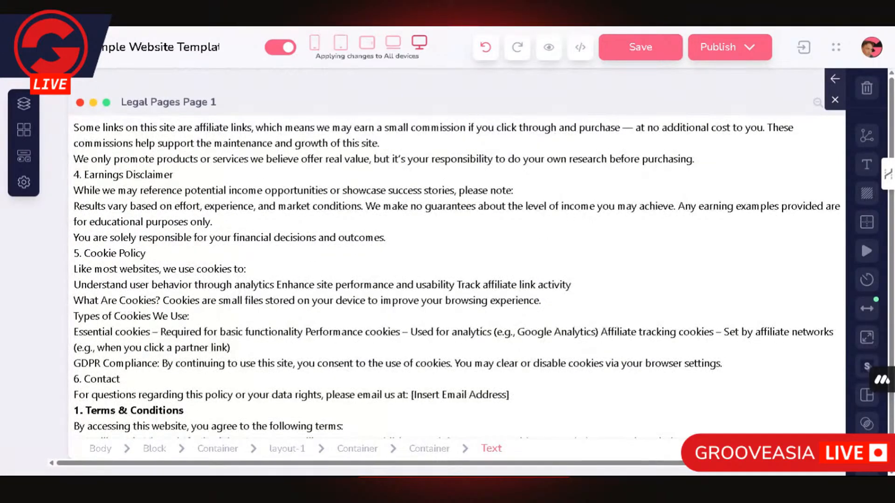
click(147, 258)
scroll(147, 259, up, 1)
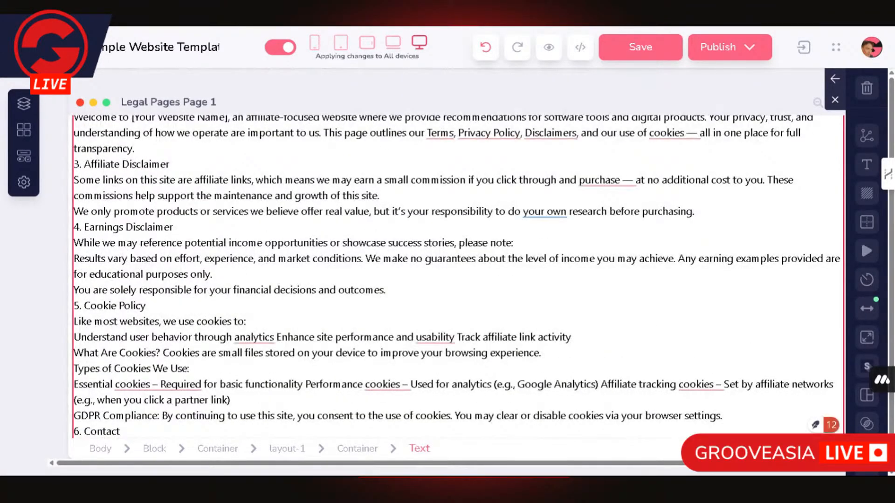
drag(145, 306, 74, 305)
key(ctrl+c)
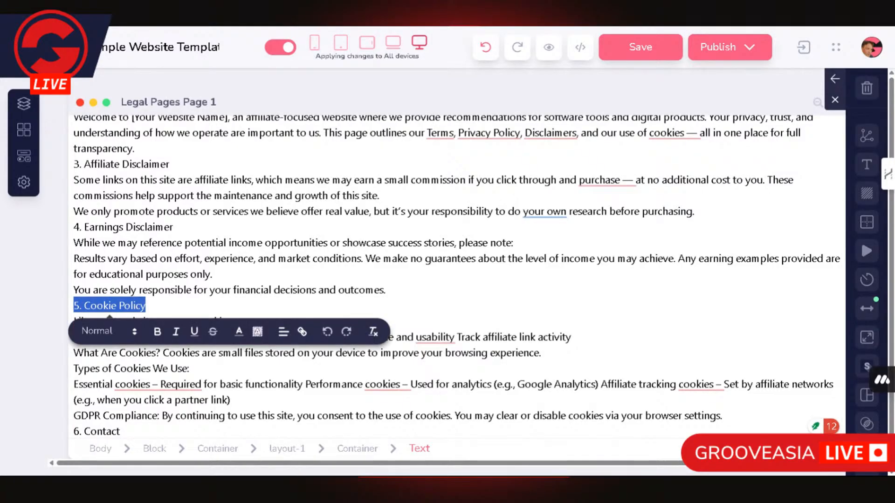
scroll(456, 275, down, 9)
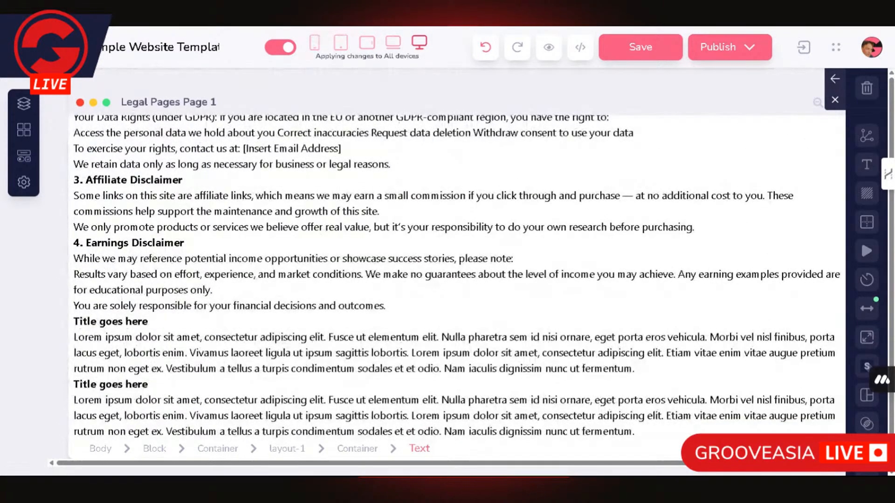
triple_click(110, 321)
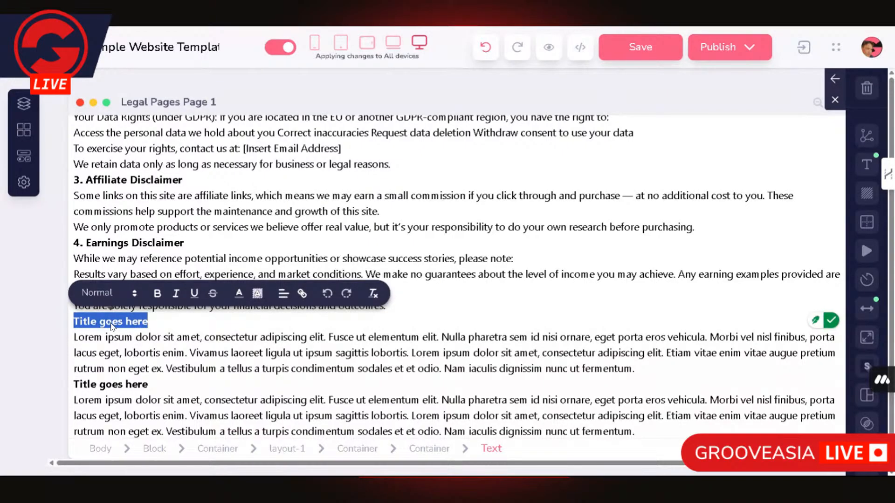
key(ctrl+v)
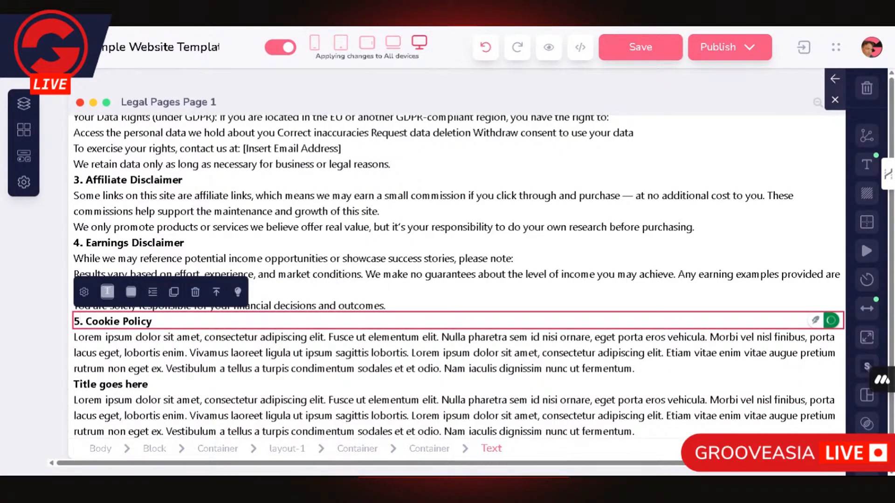
Step: Copy the Cookie Policy body text, from "Like most websites" to "via your browser settings.", from the original legal text
scroll(457, 275, up, 8)
scroll(456, 275, down, 3)
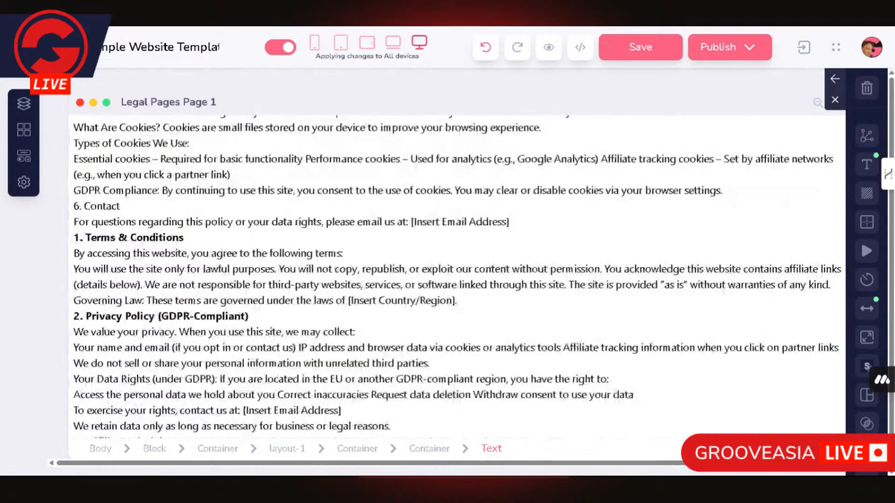
scroll(456, 275, up, 1)
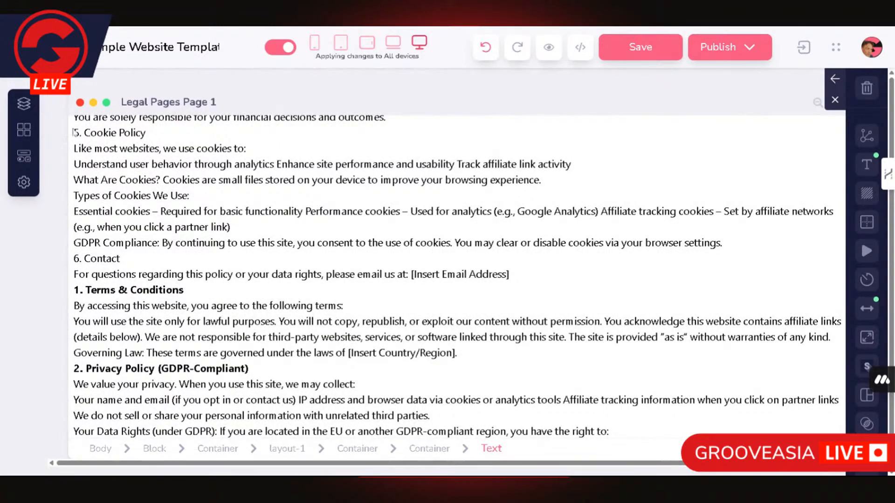
drag(79, 148, 177, 180)
double_click(161, 180)
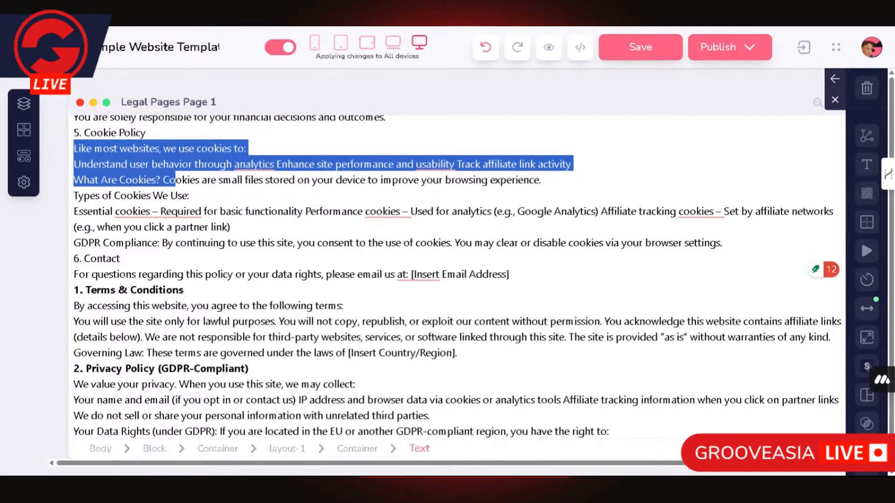
drag(237, 180, 188, 195)
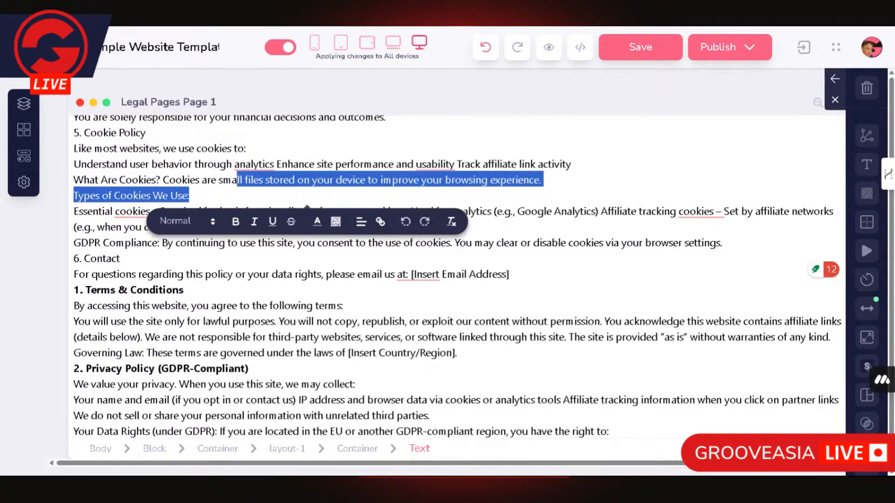
click(189, 196)
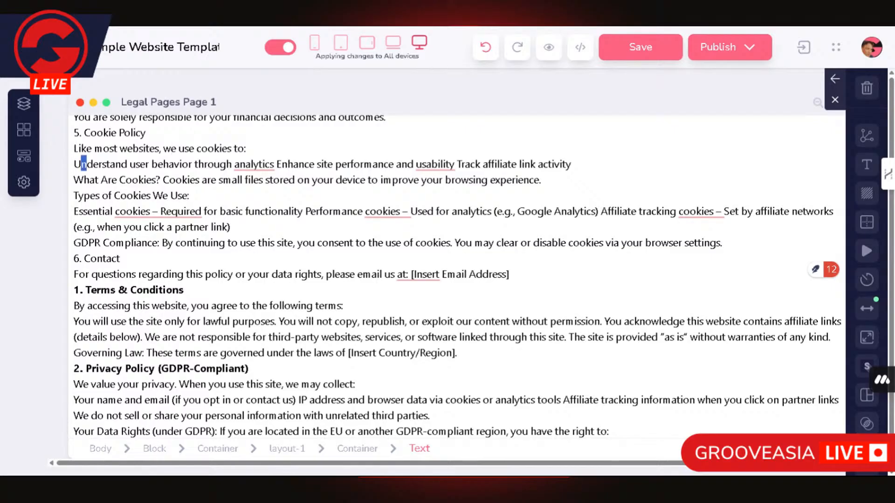
drag(80, 164, 135, 243)
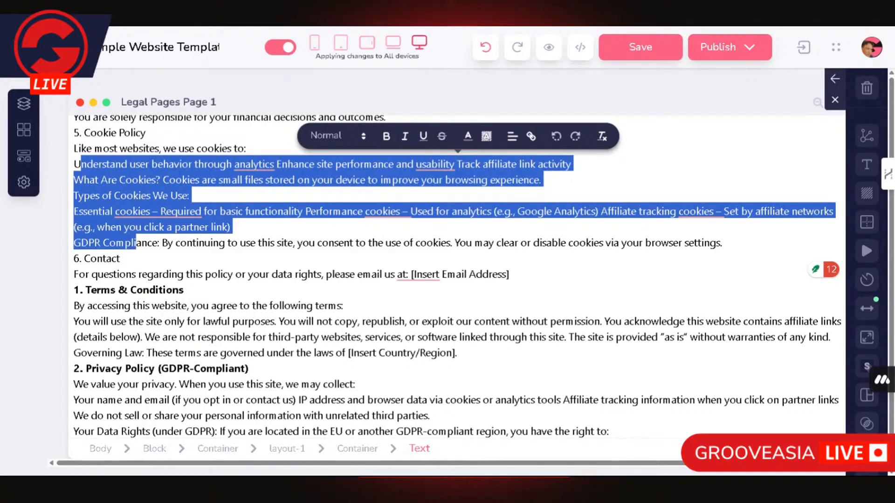
click(81, 164)
drag(74, 164, 246, 243)
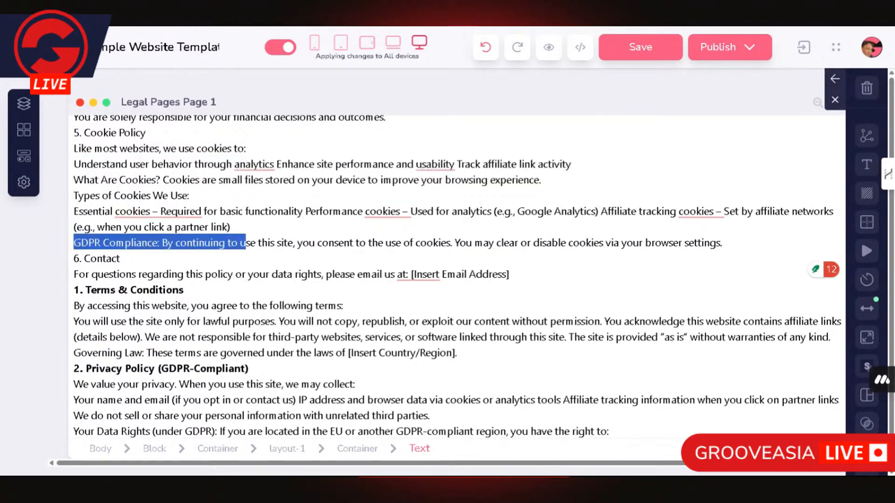
mouse_move(722, 243)
mouse_down()
mouse_move(382, 212)
mouse_move(244, 164)
mouse_move(80, 164)
mouse_move(74, 148)
mouse_move(161, 180)
mouse_move(230, 228)
mouse_move(426, 243)
mouse_move(722, 243)
mouse_up()
key(ctrl+c)
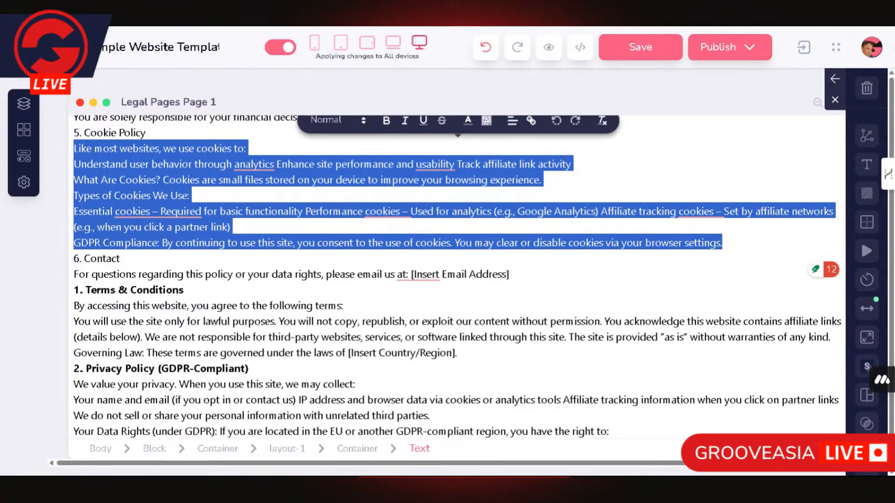
Step: Replace the placeholder paragraph under the bold "5. Cookie Policy" title with the copied body text and remove the trailing blank line
scroll(457, 261, down, 8)
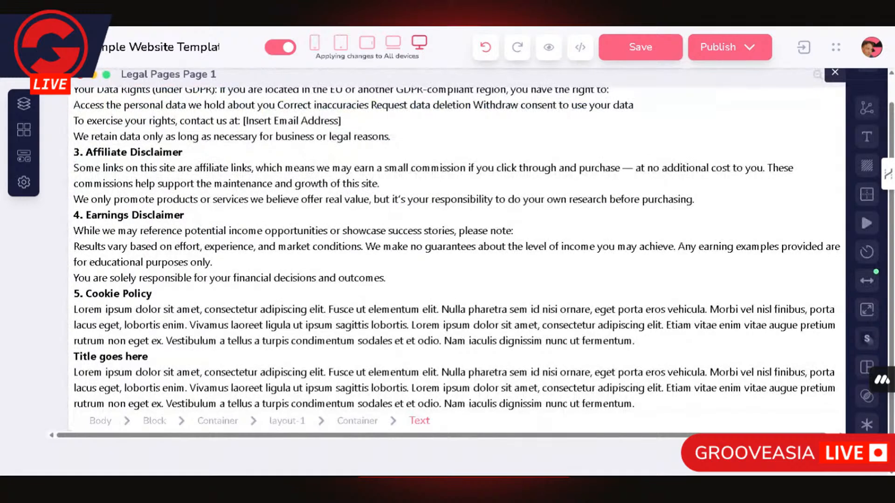
triple_click(457, 325)
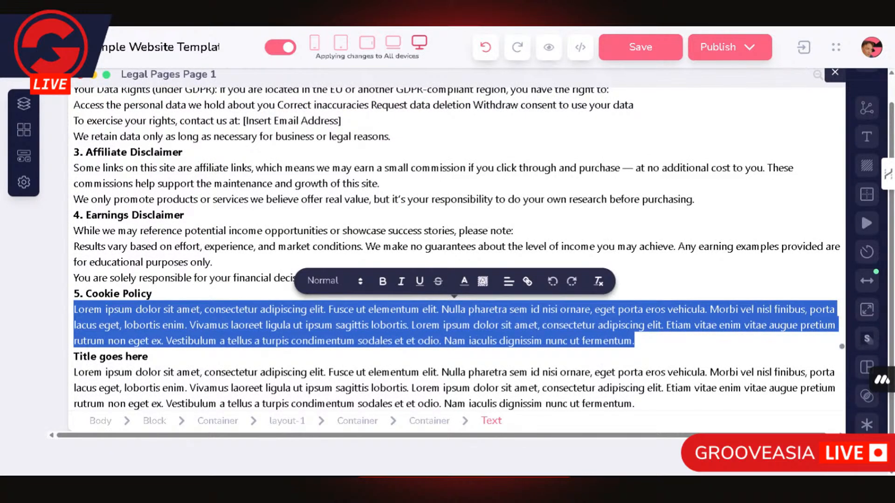
key(ctrl+v)
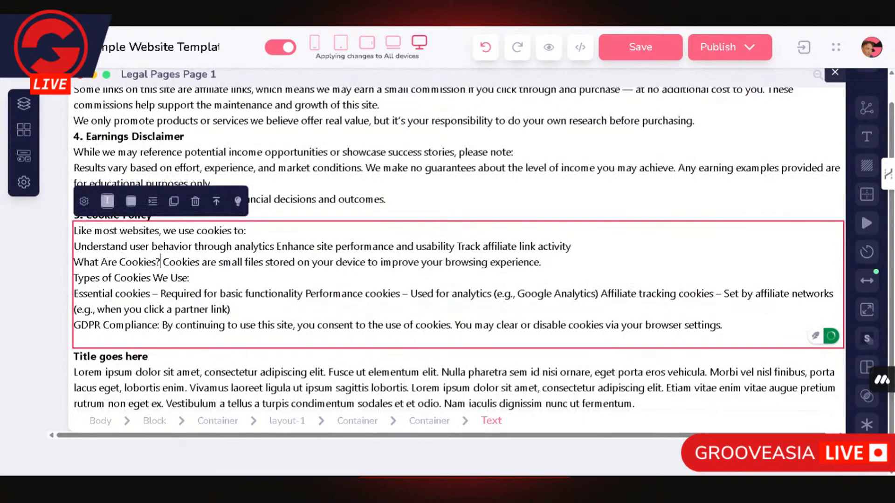
click(74, 340)
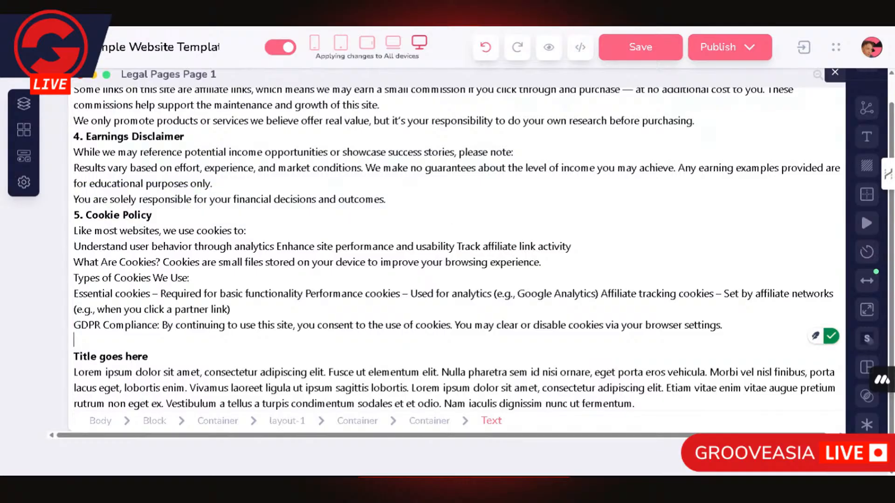
scroll(457, 247, up, 1)
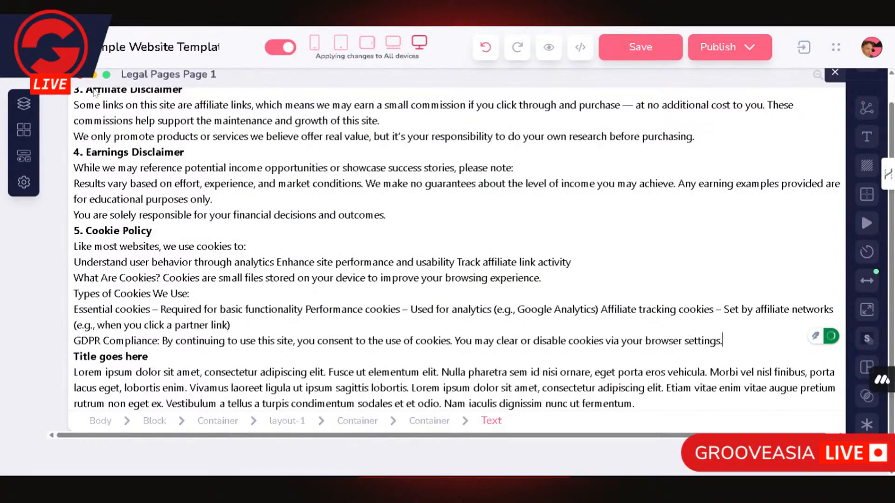
Step: Copy the "6. Contact" heading from the original legal text
scroll(457, 247, up, 5)
scroll(457, 247, up, 4)
scroll(456, 247, down, 3)
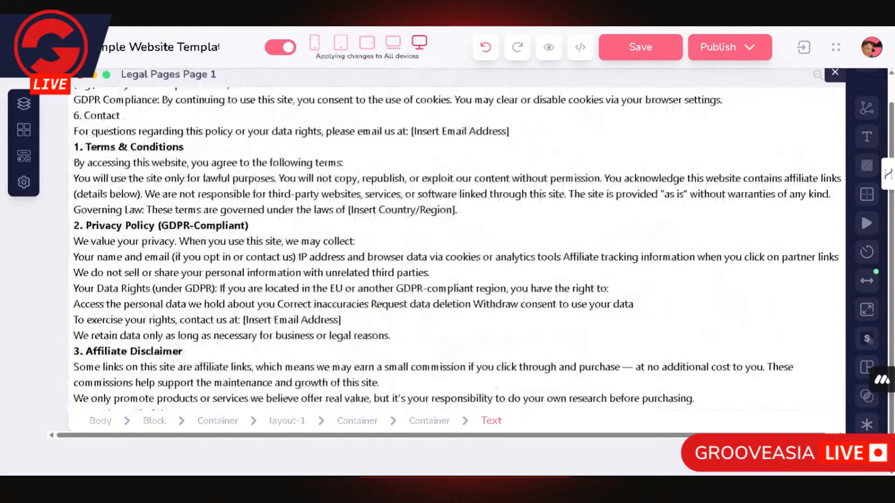
scroll(457, 247, up, 1)
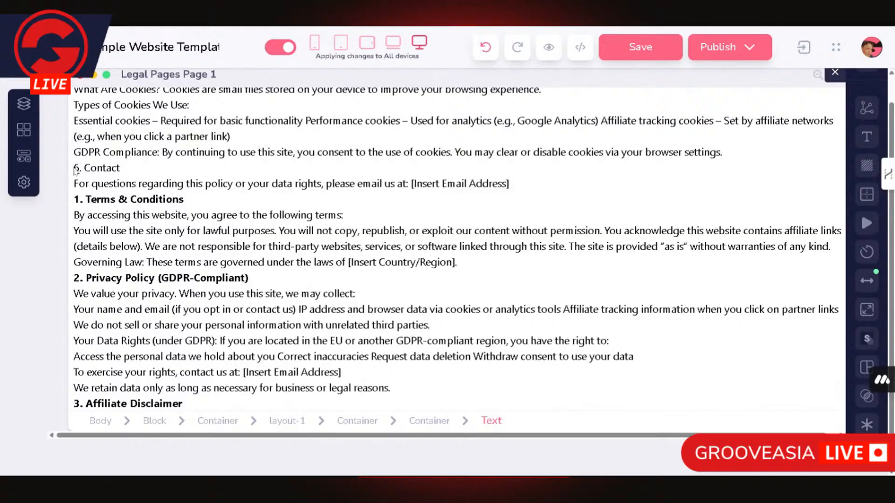
drag(131, 173, 73, 169)
triple_click(101, 169)
key(ctrl+c)
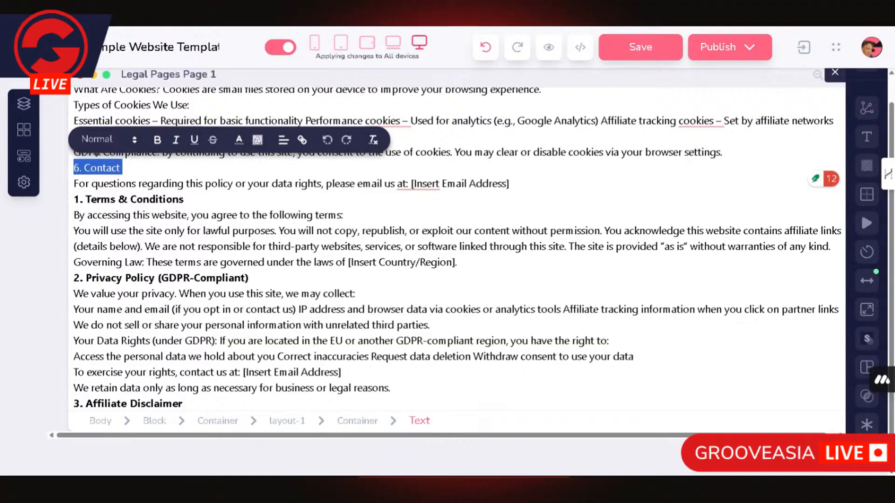
Step: Replace the last "Title goes here" heading with the copied "6. Contact" and remove the trailing blank line
scroll(457, 249, down, 6)
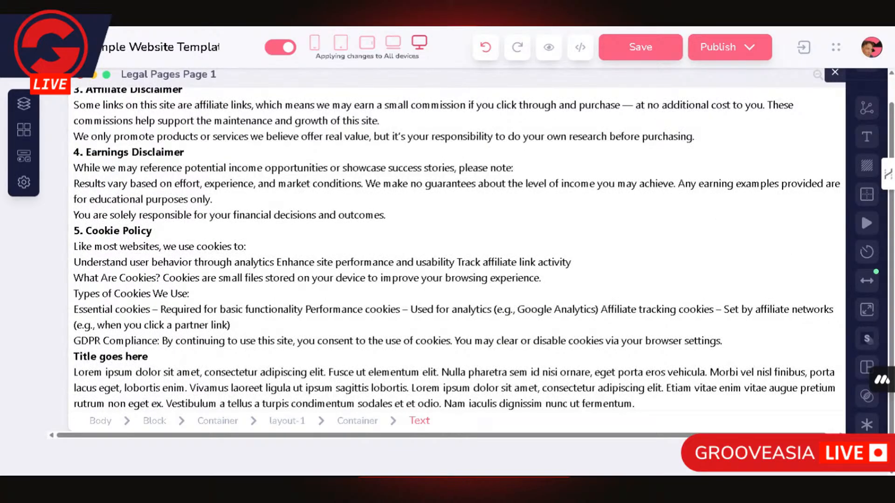
triple_click(111, 357)
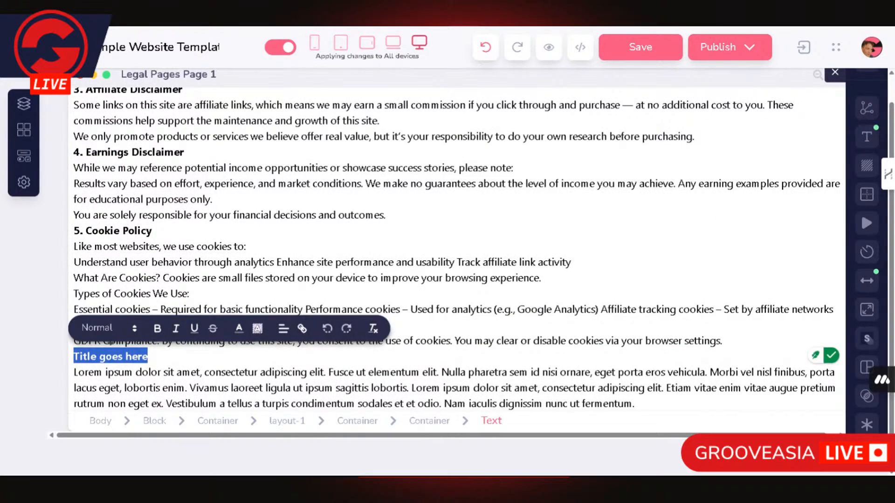
key(ctrl+v)
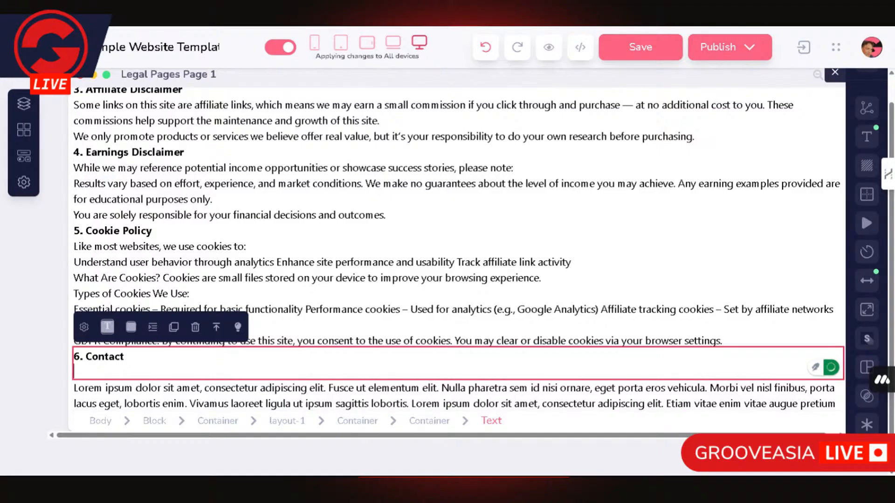
key(BackSpace)
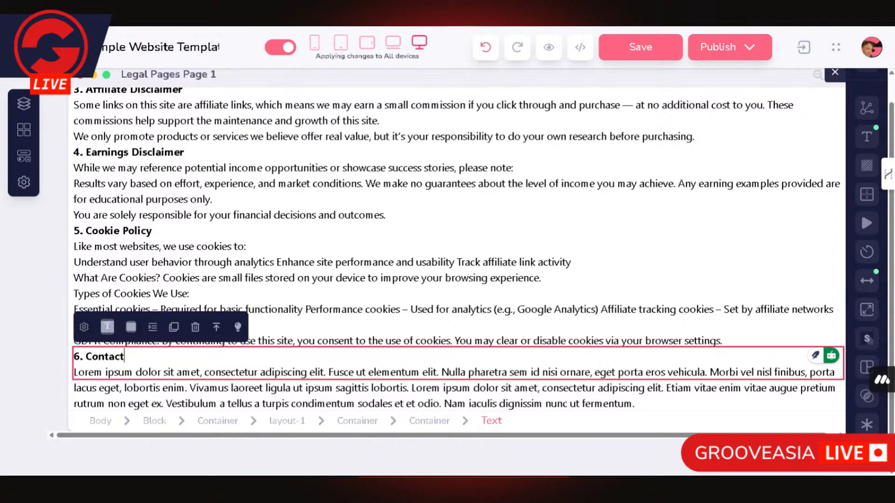
Step: Copy the Contact body line, "For questions regarding this policy" to "[Insert Email Address]", from the original legal text
scroll(457, 249, up, 1)
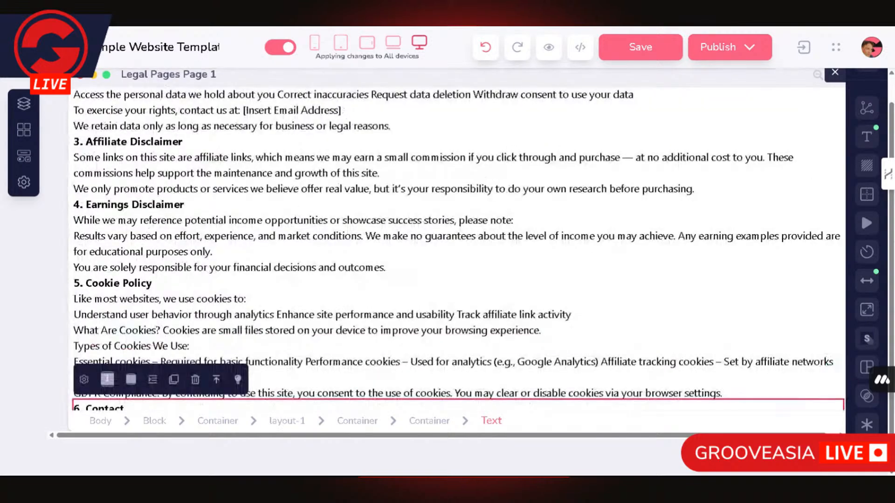
scroll(457, 249, up, 3)
scroll(457, 250, up, 3)
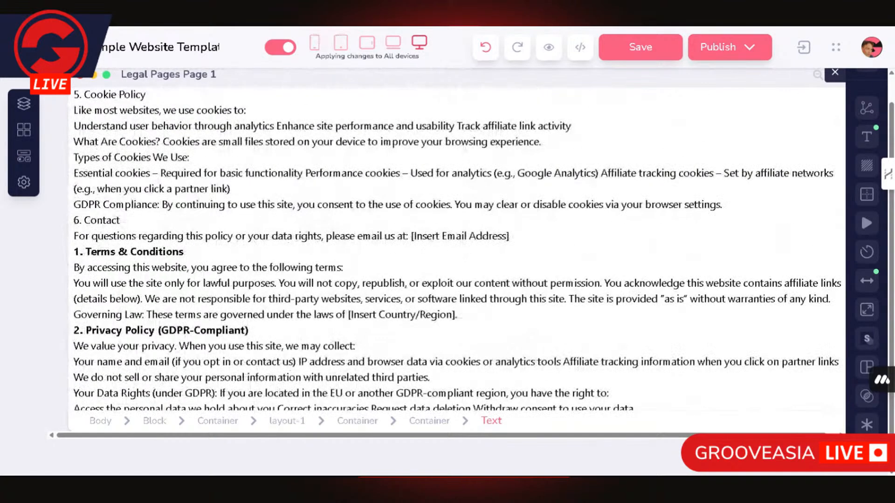
triple_click(459, 236)
key(ctrl+c)
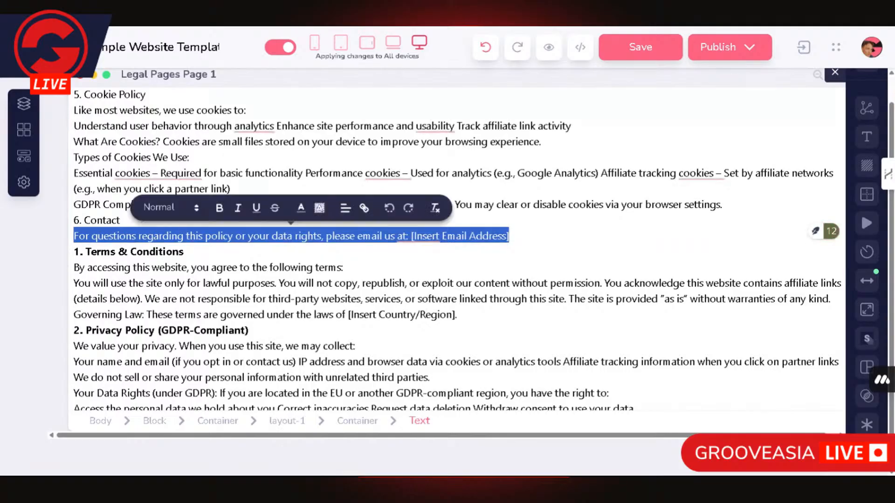
Step: Replace the placeholder paragraph under the bold "6. Contact" title with the copied contact line
scroll(245, 321, down, 7)
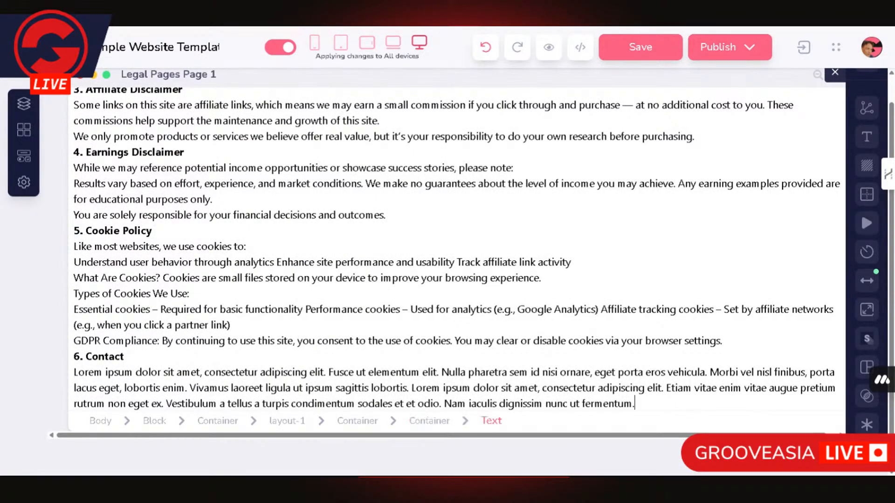
triple_click(626, 403)
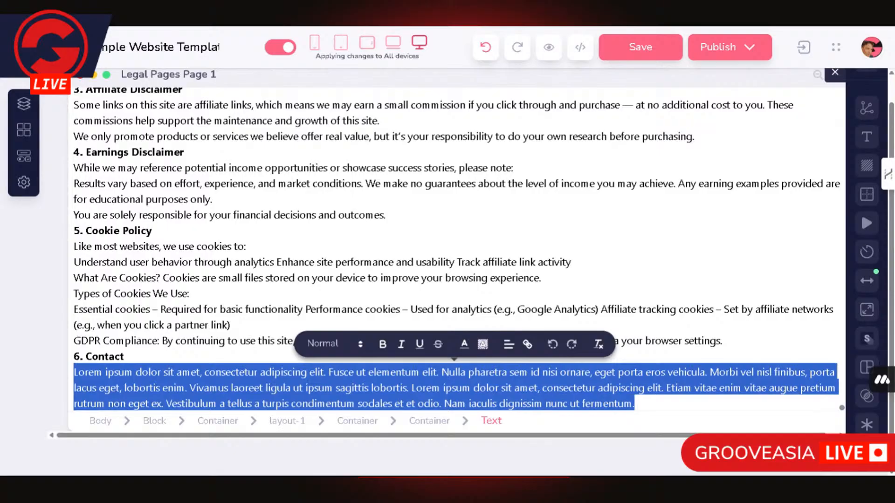
key(ctrl+v)
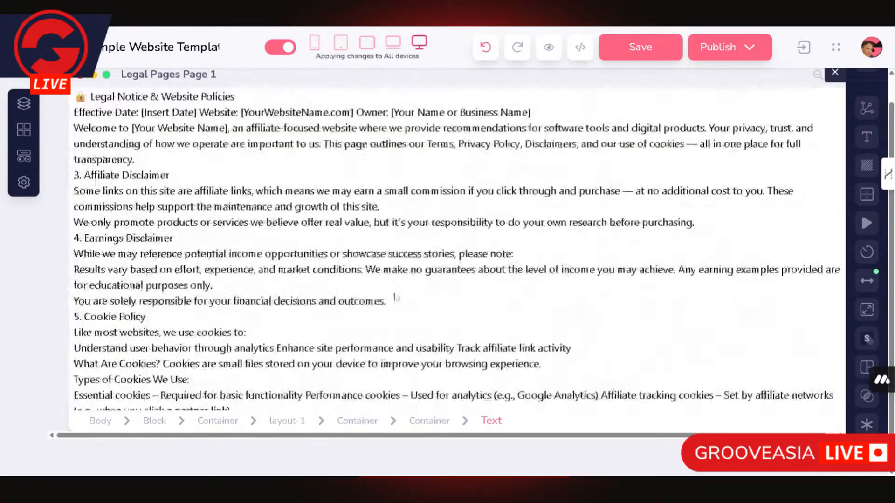
Step: Delete the duplicated sections 3 to 6 from the original legal text block, keeping the introduction, and remove the leftover blank line
scroll(395, 297, down, 1)
scroll(395, 297, up, 2)
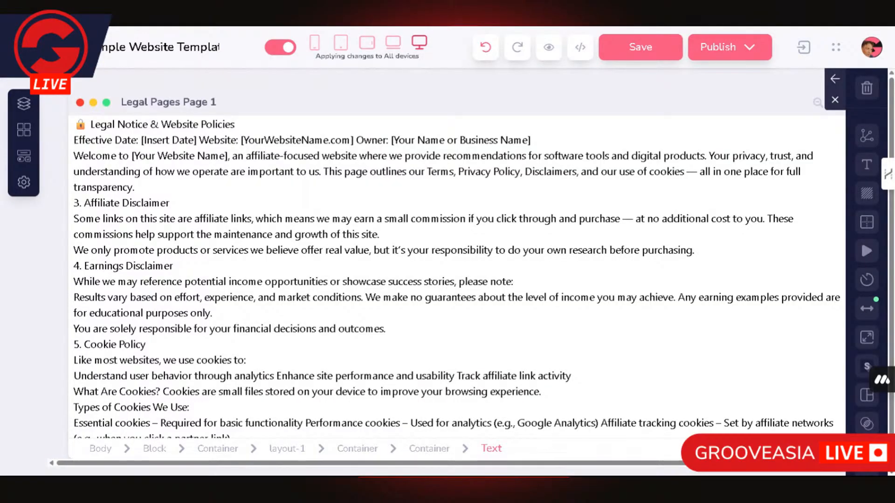
drag(107, 219, 170, 361)
scroll(328, 363, down, 4)
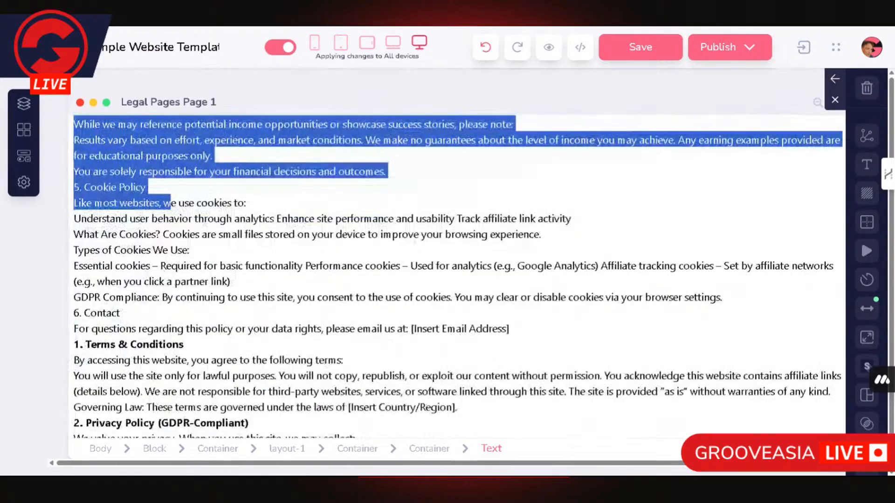
click(526, 330)
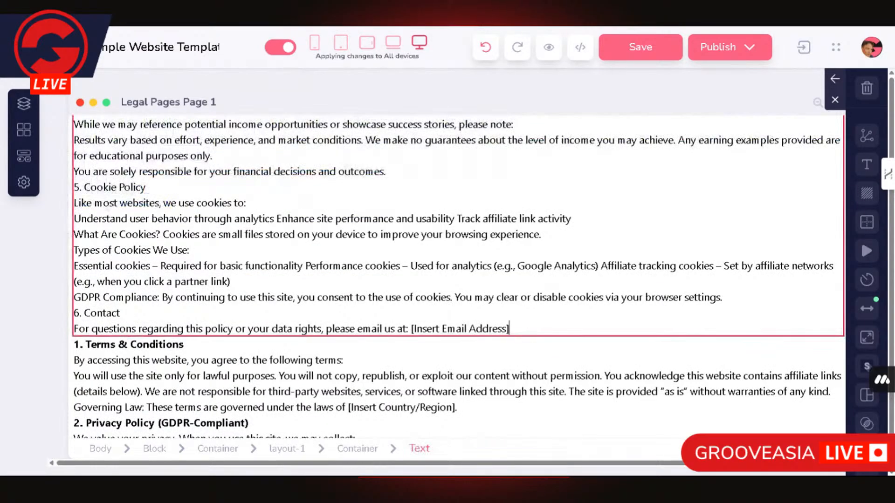
drag(526, 330, 519, 388)
click(519, 384)
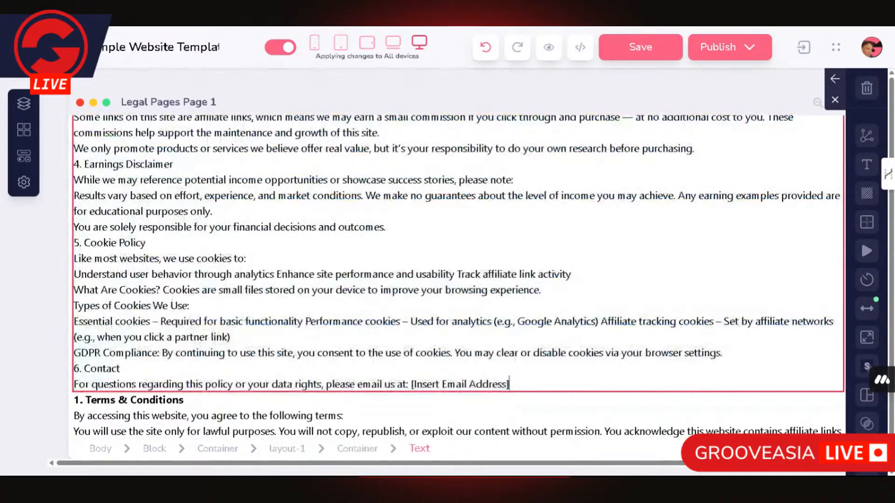
drag(509, 385, 74, 203)
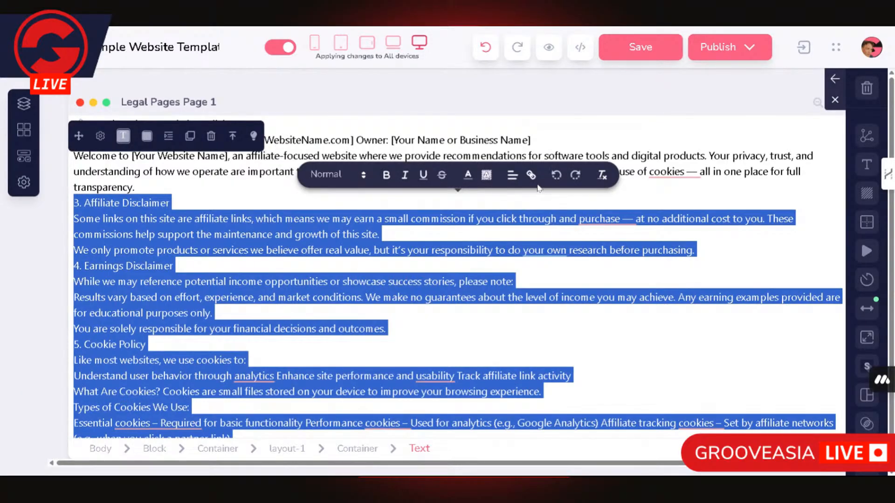
key(ctrl+v)
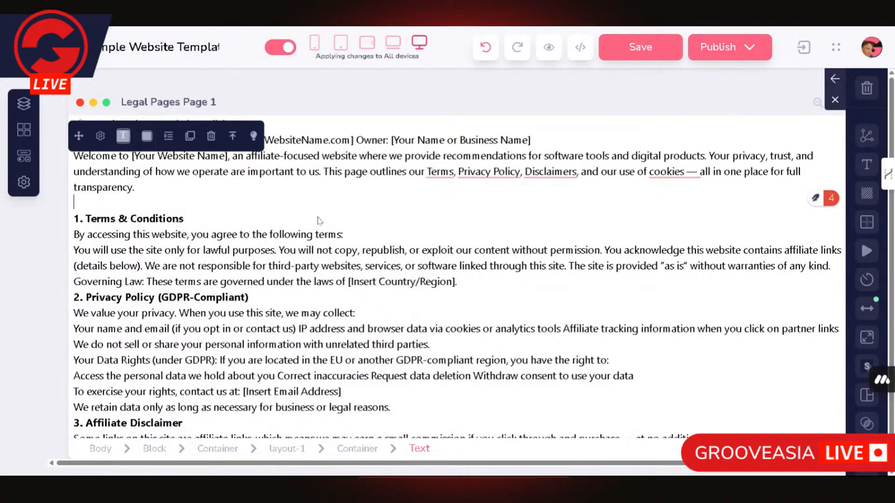
key(BackSpace)
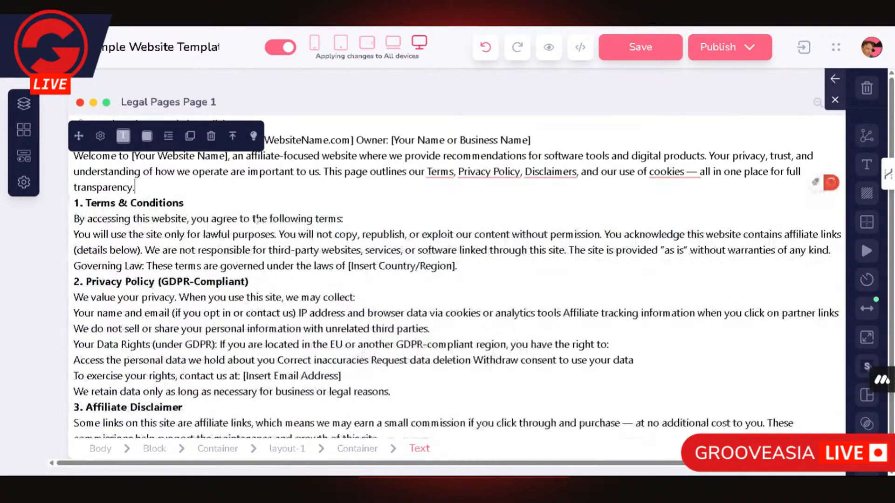
click(337, 283)
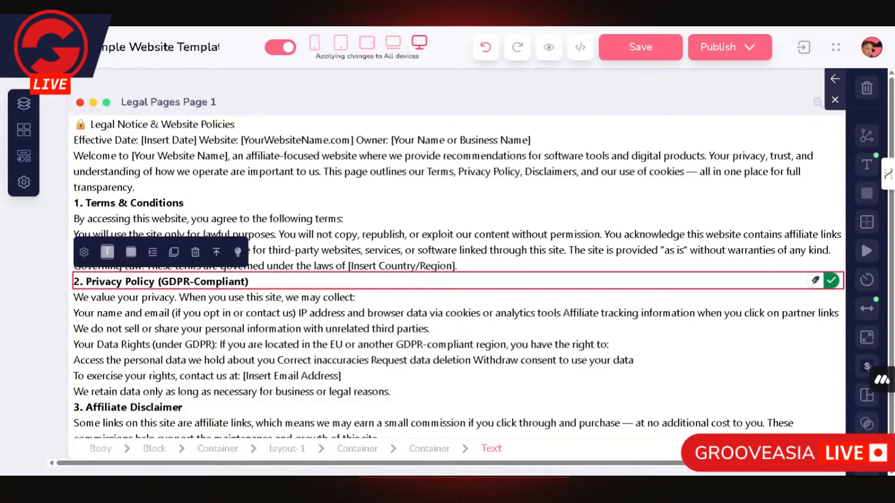
click(399, 119)
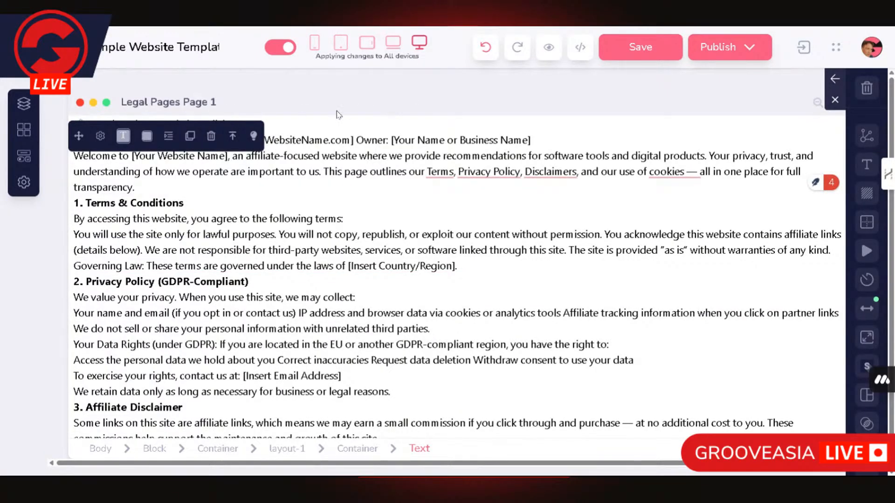
scroll(439, 171, down, 1)
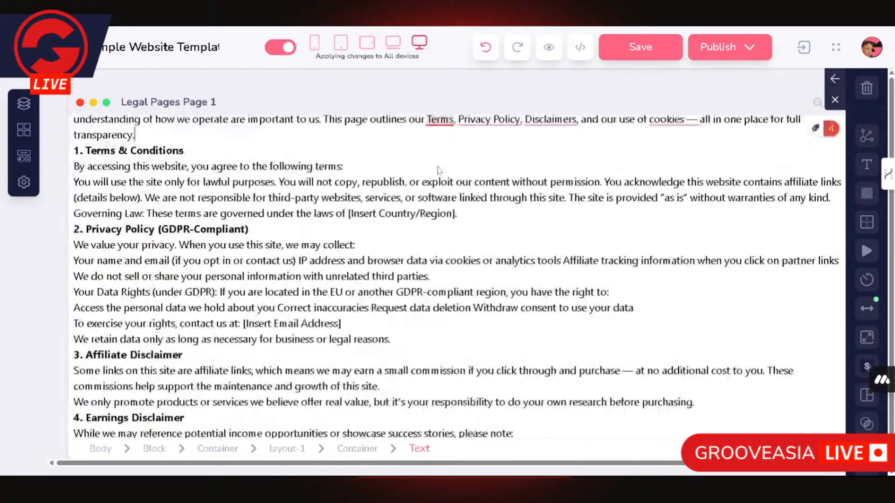
scroll(439, 170, up, 1)
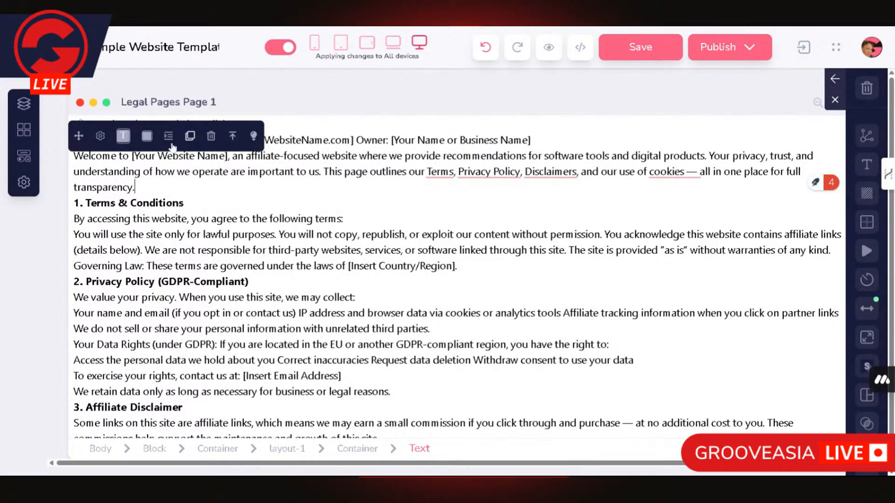
click(791, 273)
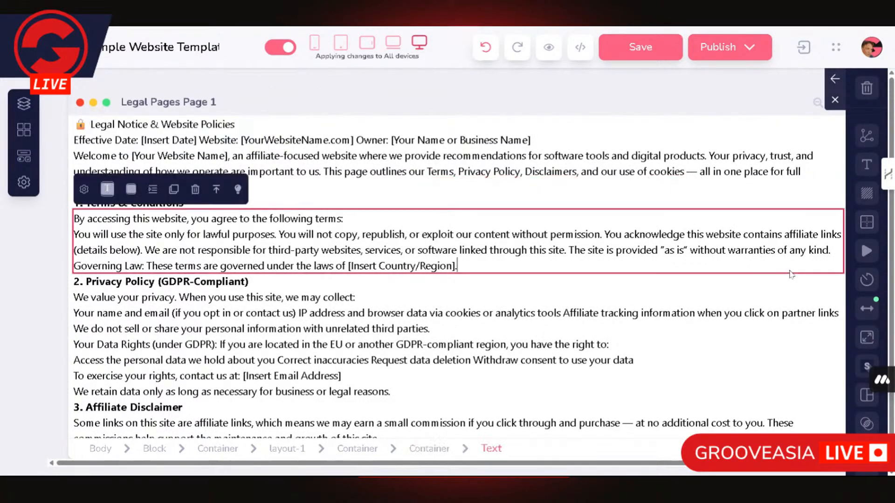
click(235, 128)
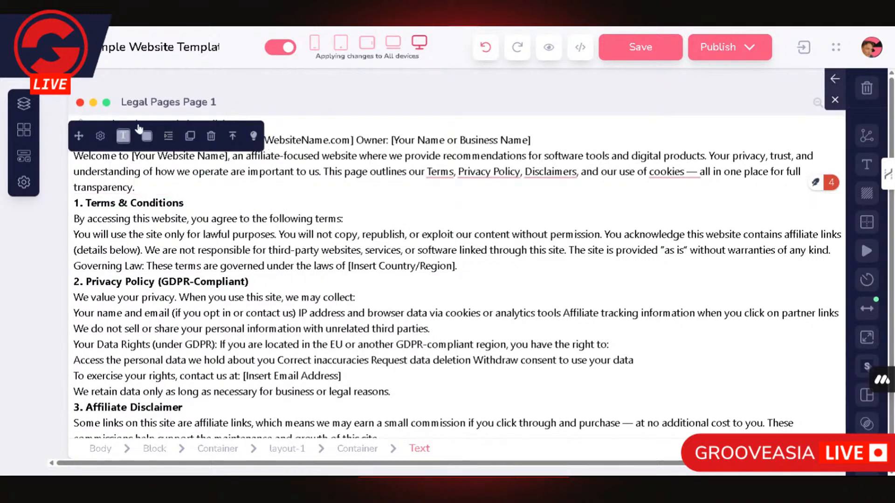
drag(78, 136, 123, 136)
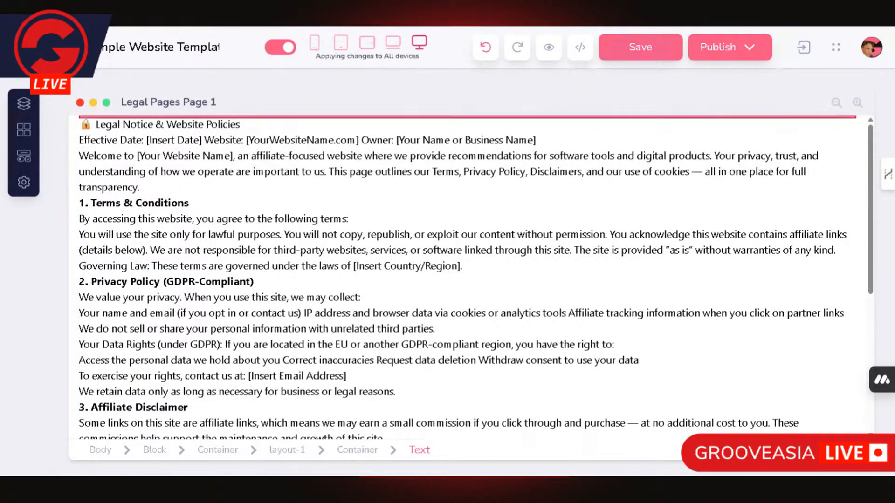
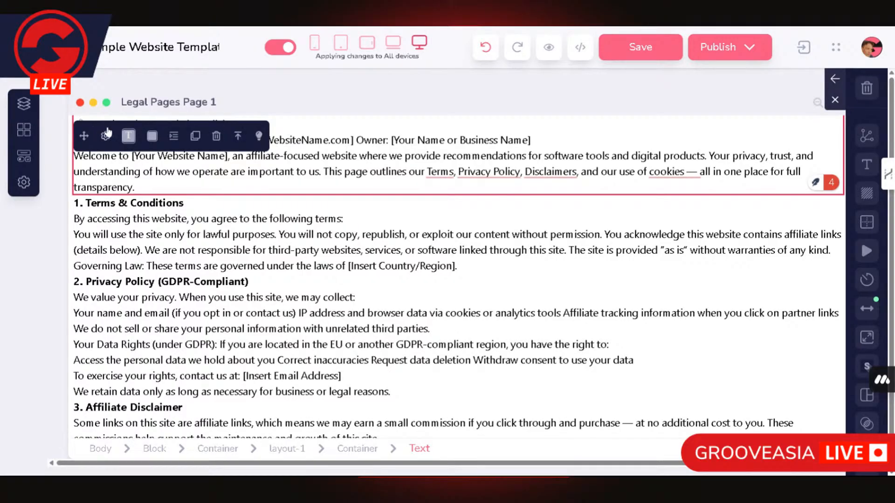
click(636, 207)
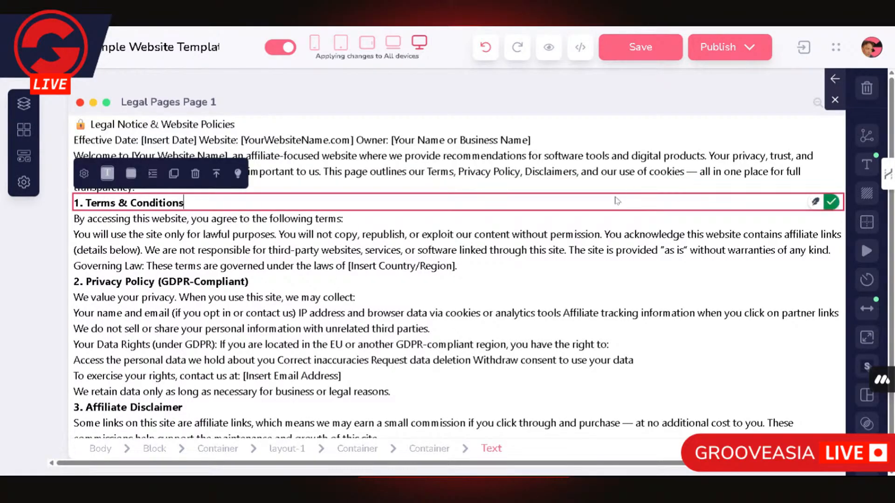
Step: Set the top margin of the whole introduction block, above "Legal Notice & Website Policies", to 104
click(467, 135)
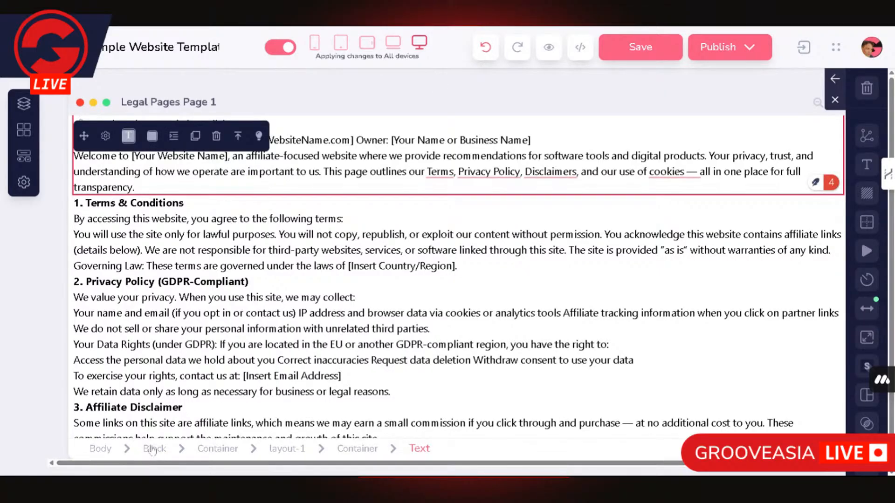
click(153, 450)
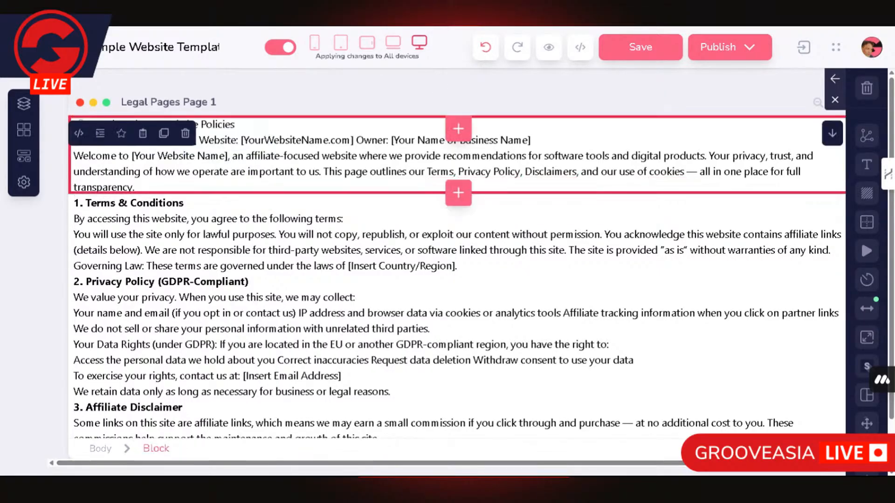
click(458, 128)
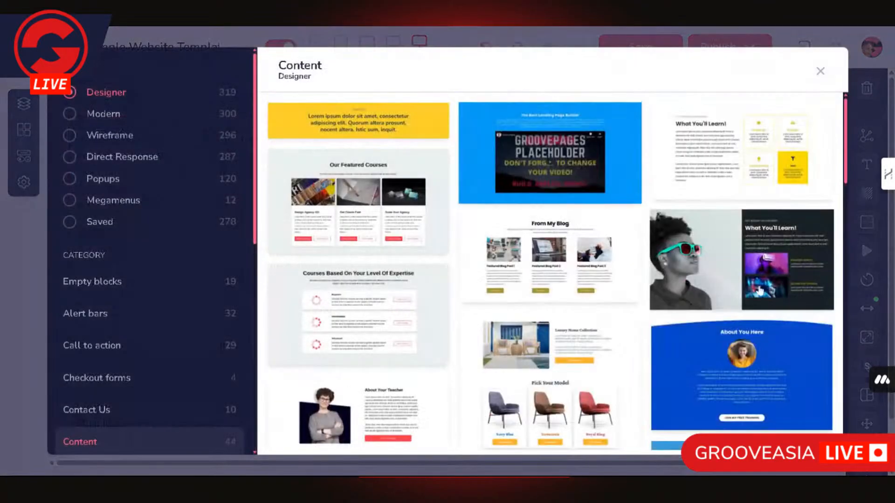
click(820, 71)
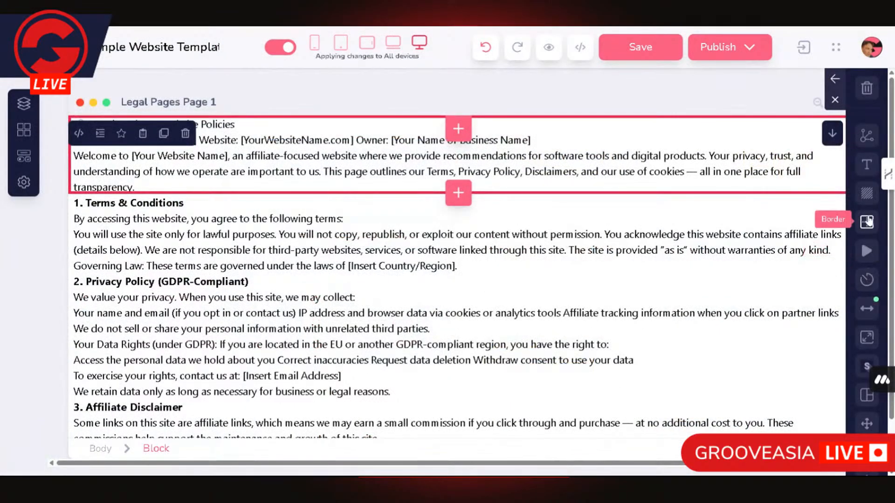
click(867, 309)
click(751, 200)
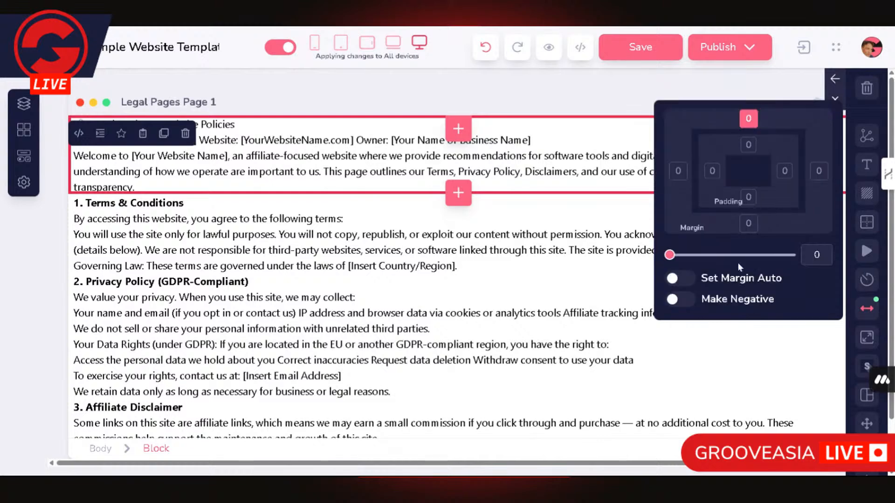
drag(672, 268, 683, 265)
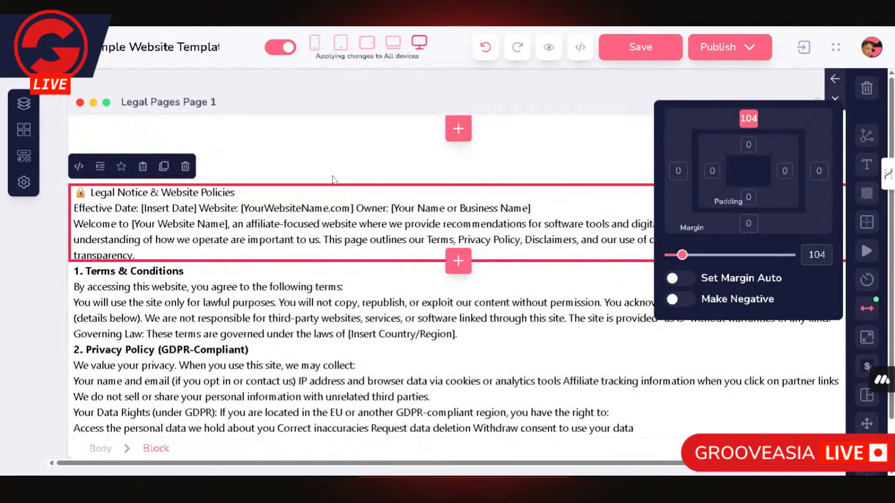
Step: Make the "Legal Notice & Website Policies" heading bold and delete the lock emoji in front of it
triple_click(205, 193)
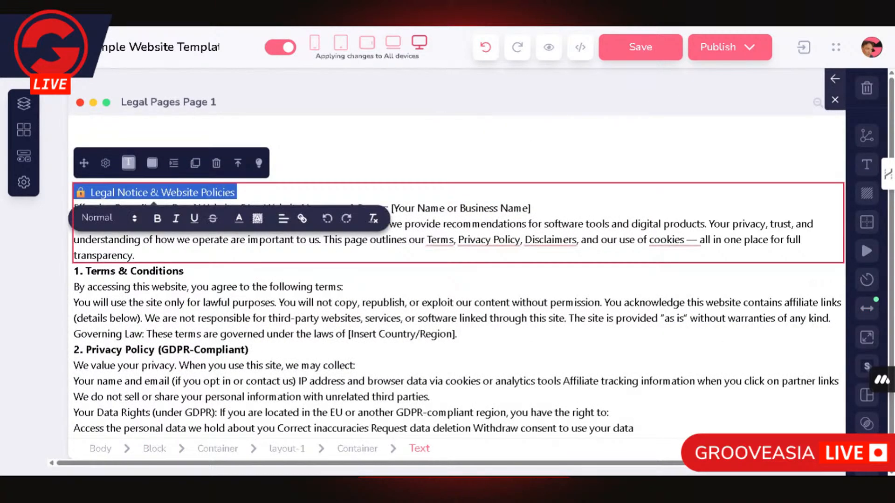
click(158, 219)
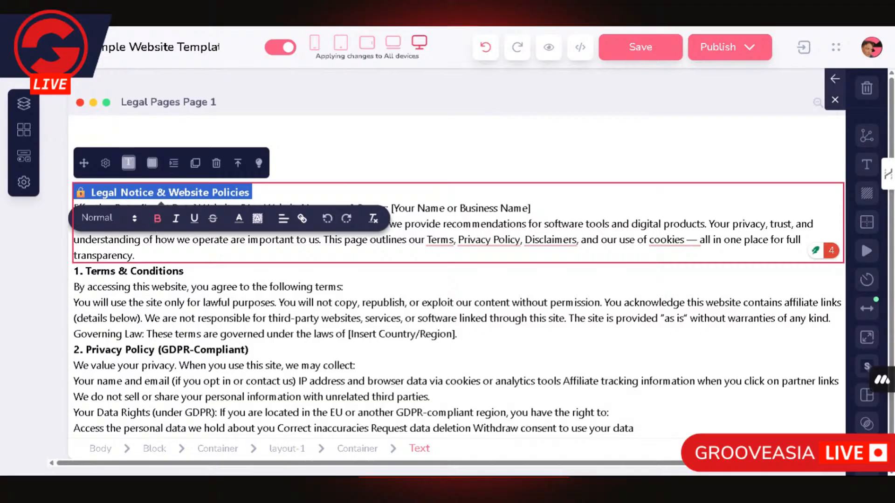
key(shift+Left)
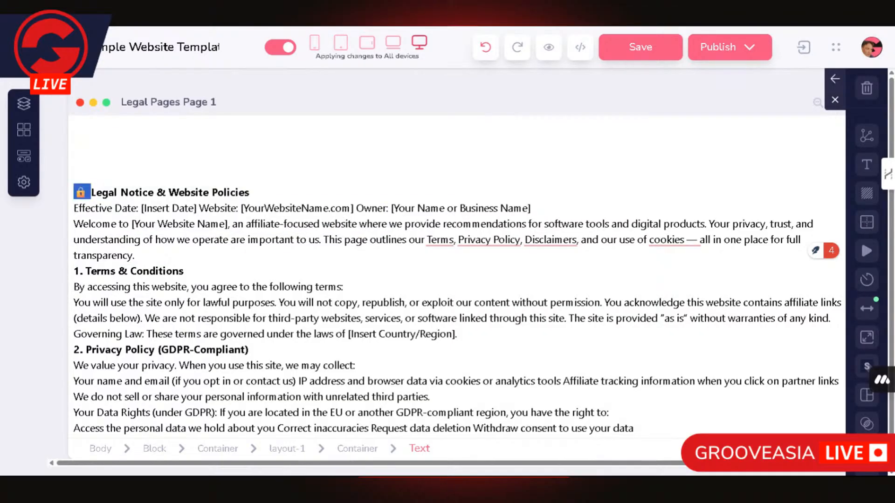
key(BackSpace)
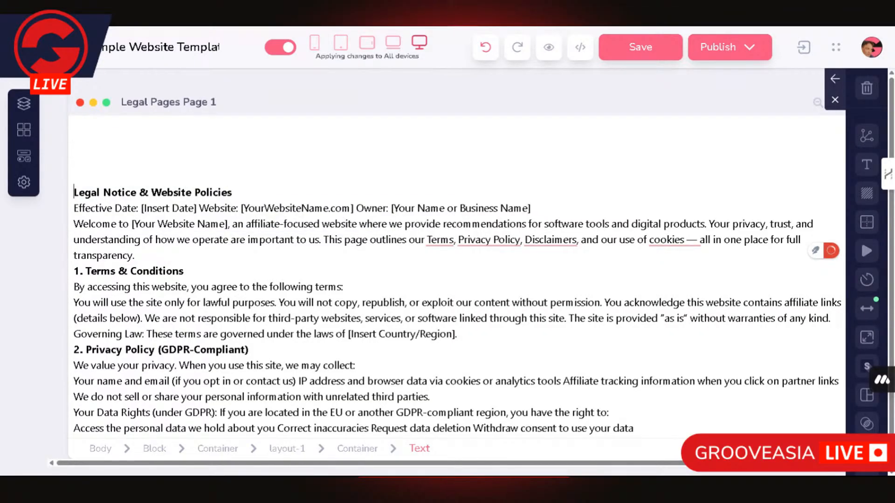
Step: Set the bottom padding of the "Legal Notice & Website Policies" introduction block to 20
click(459, 334)
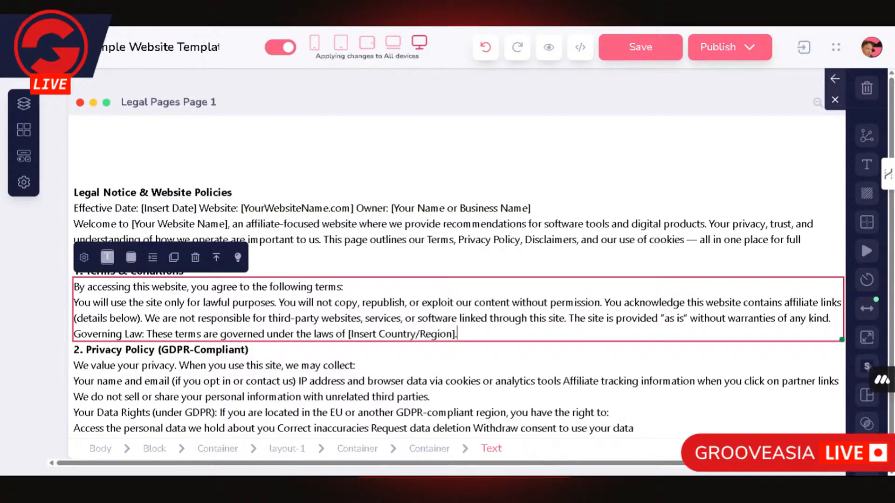
click(73, 260)
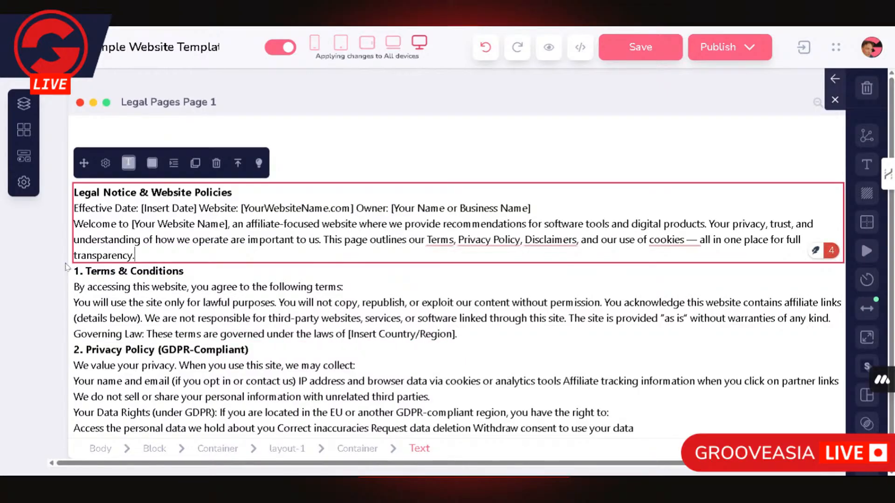
click(151, 448)
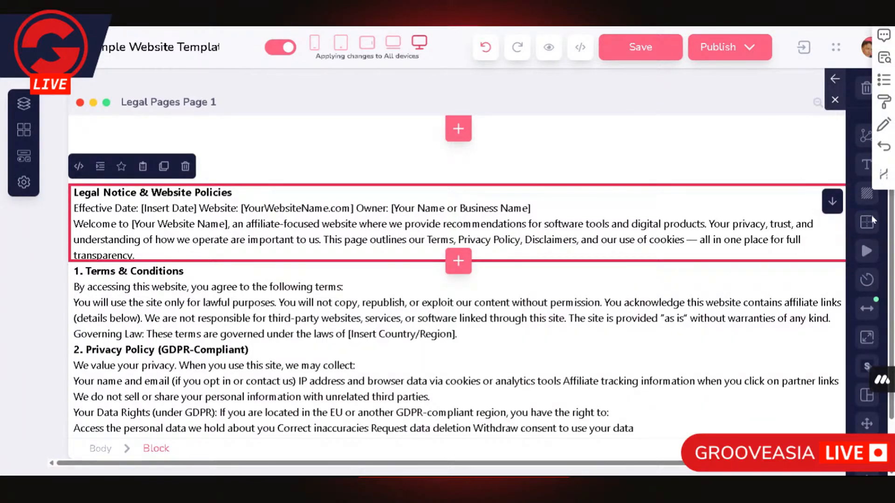
click(866, 309)
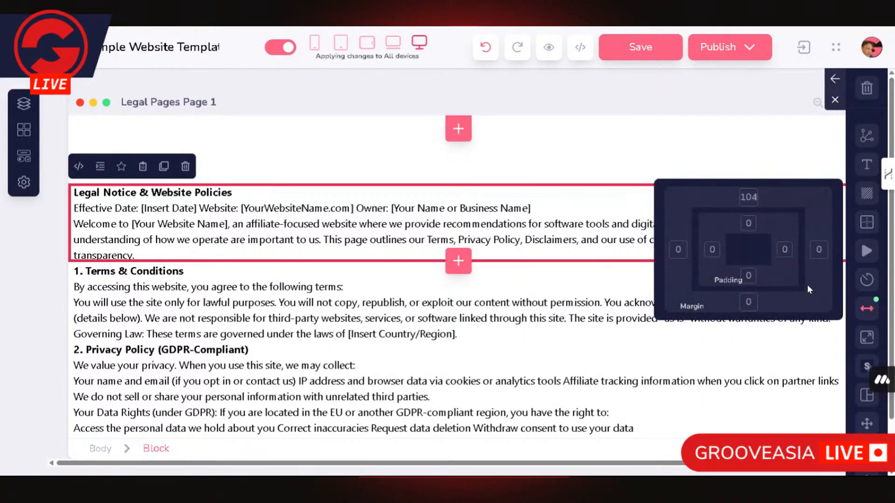
click(749, 276)
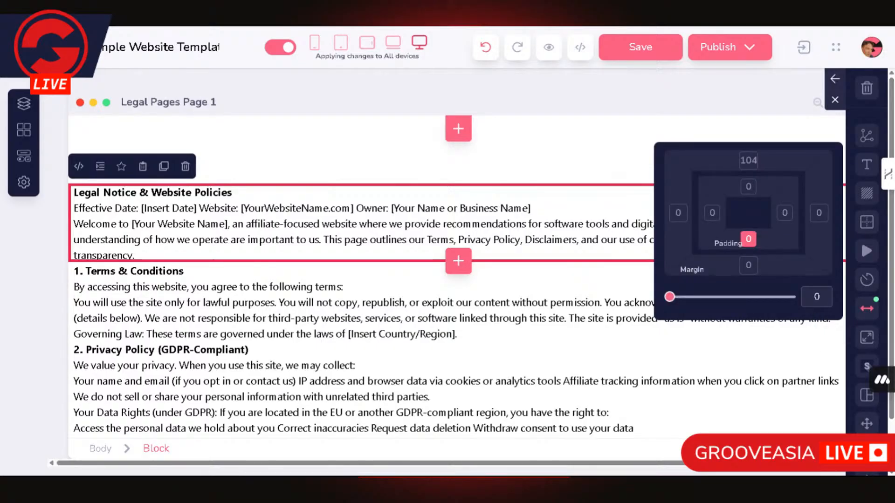
text(20)
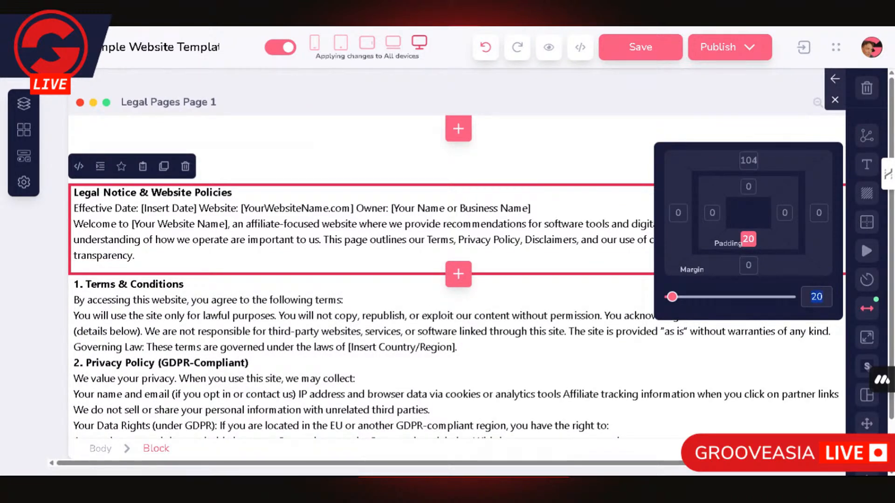
Step: Set the bottom padding of the "1. Terms & Conditions" block to 20
click(457, 346)
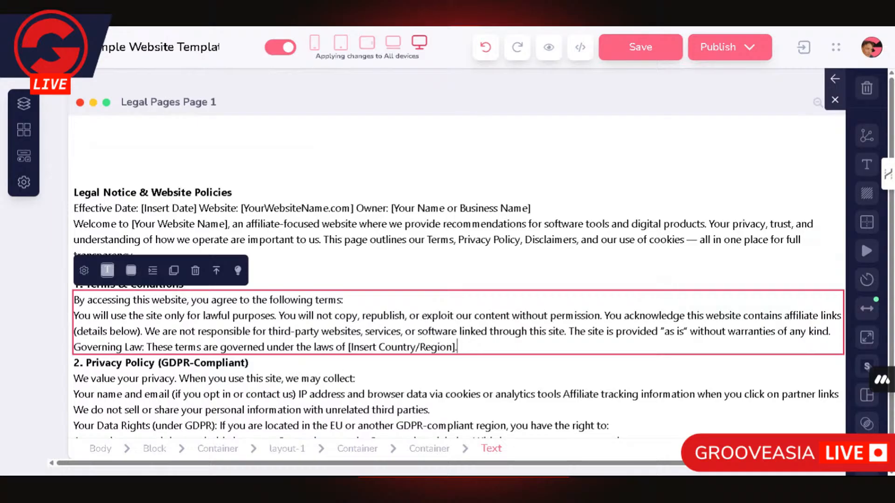
click(156, 449)
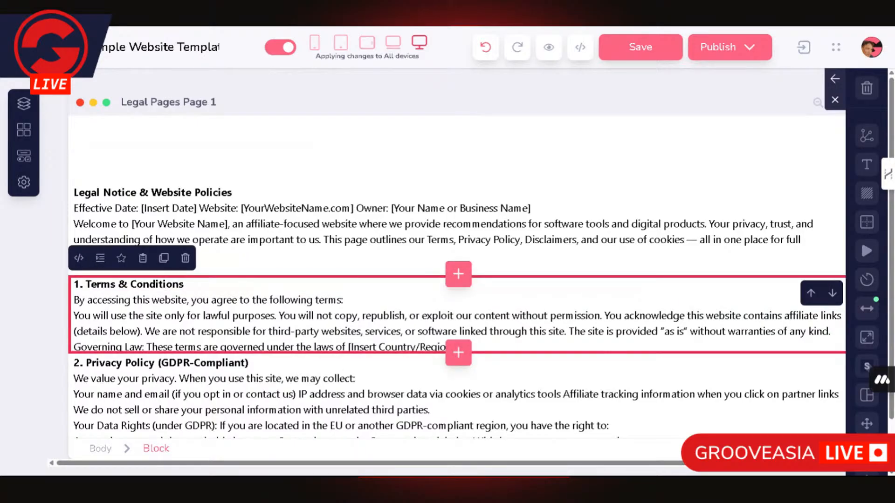
click(867, 308)
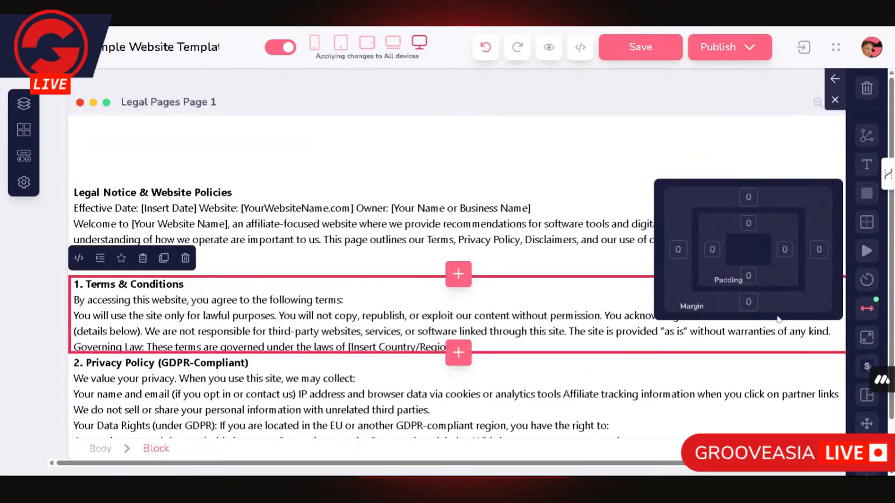
click(748, 281)
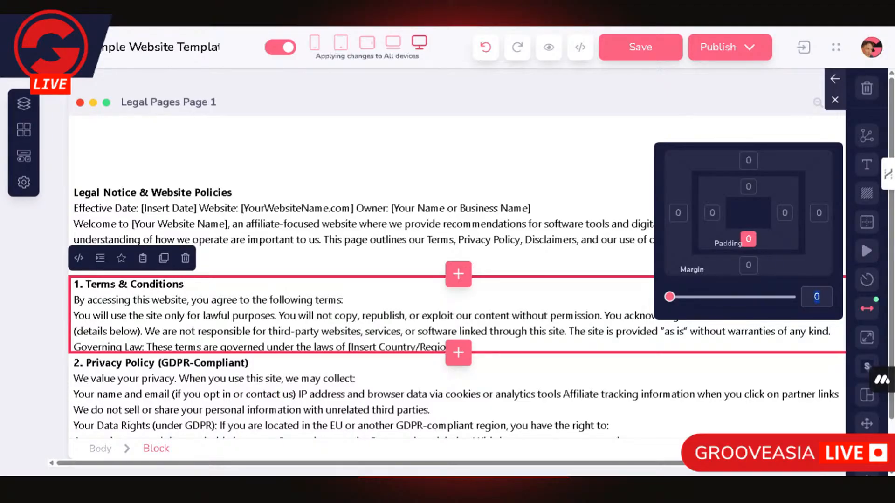
text(20)
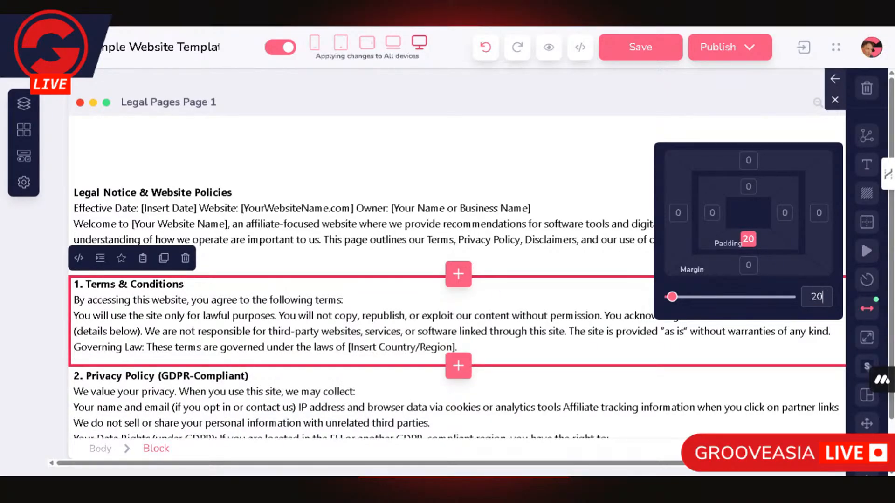
Step: Set the bottom padding of the "2. Privacy Policy (GDPR-Compliant)" block to 20
click(378, 404)
scroll(375, 337, down, 3)
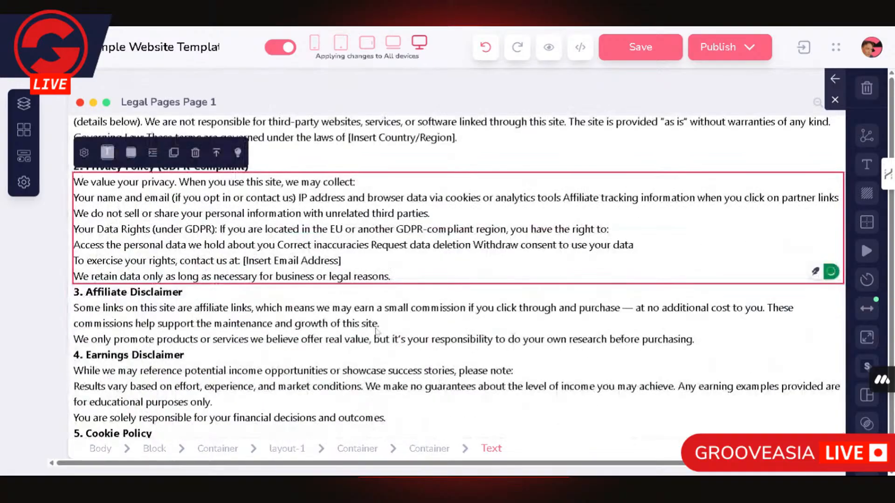
click(217, 156)
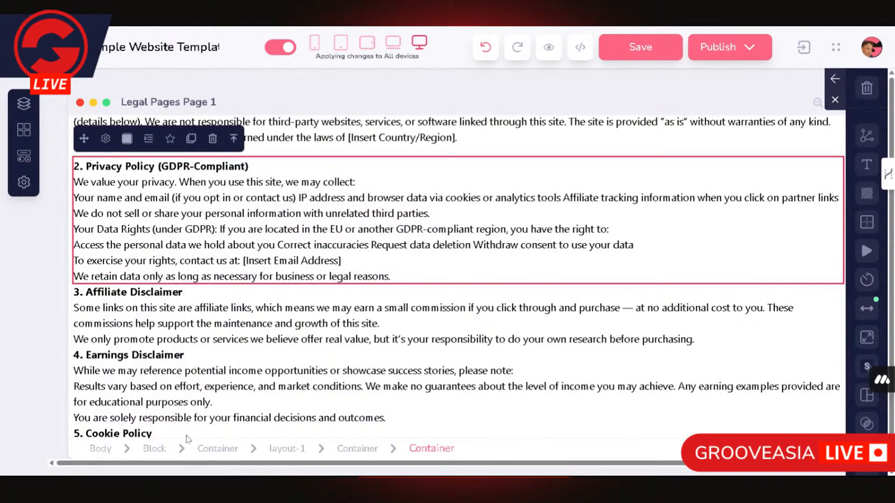
click(153, 448)
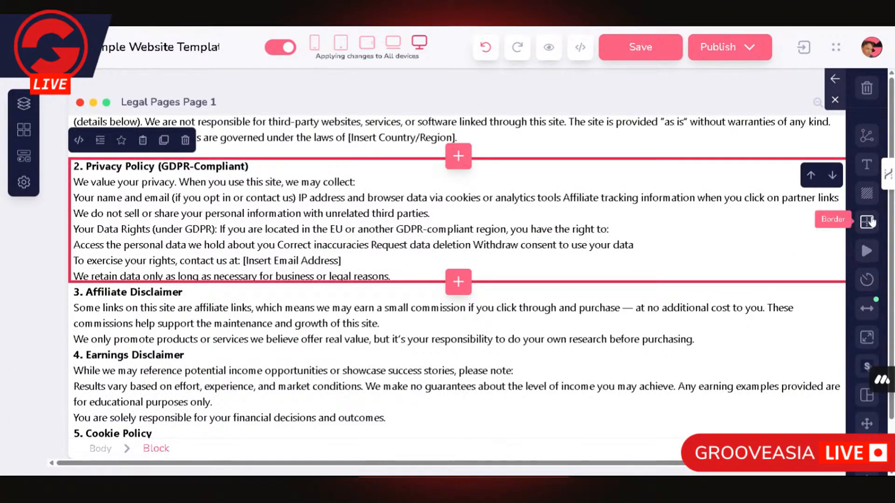
click(865, 308)
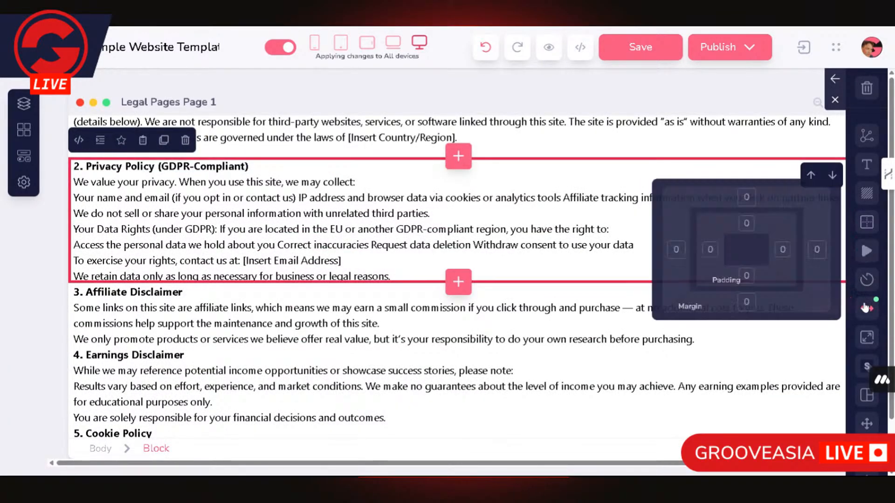
click(749, 277)
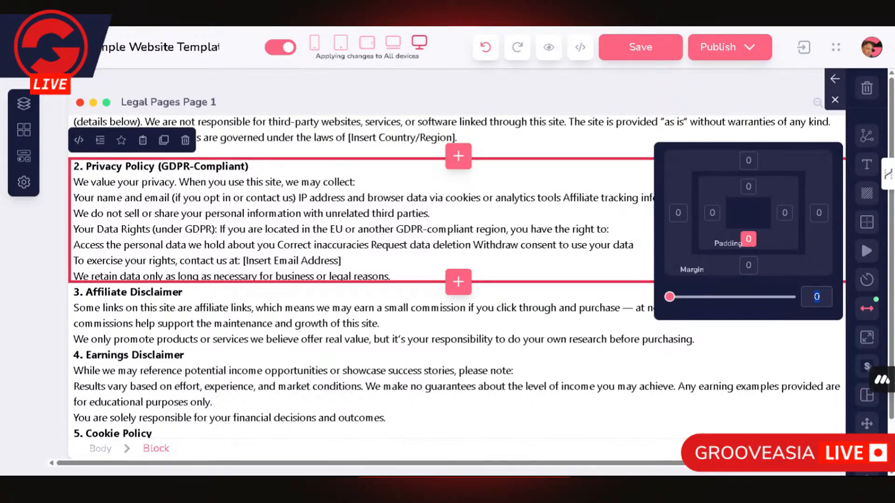
text(20)
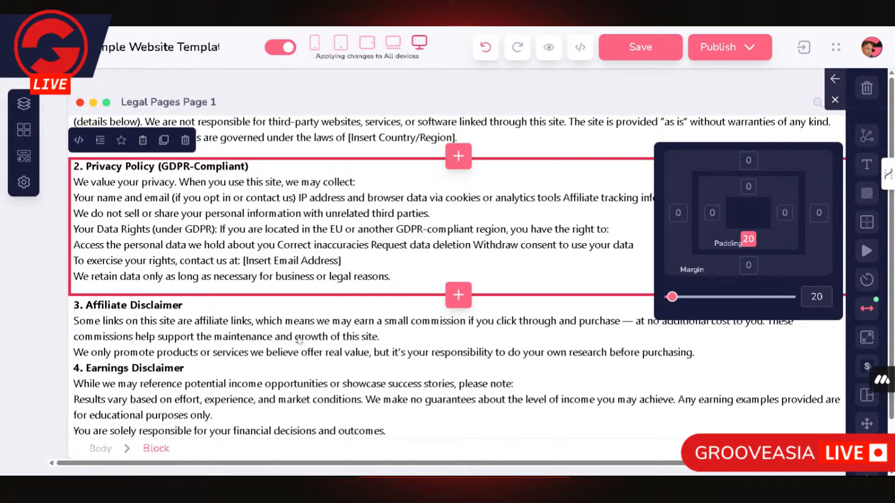
scroll(274, 344, down, 2)
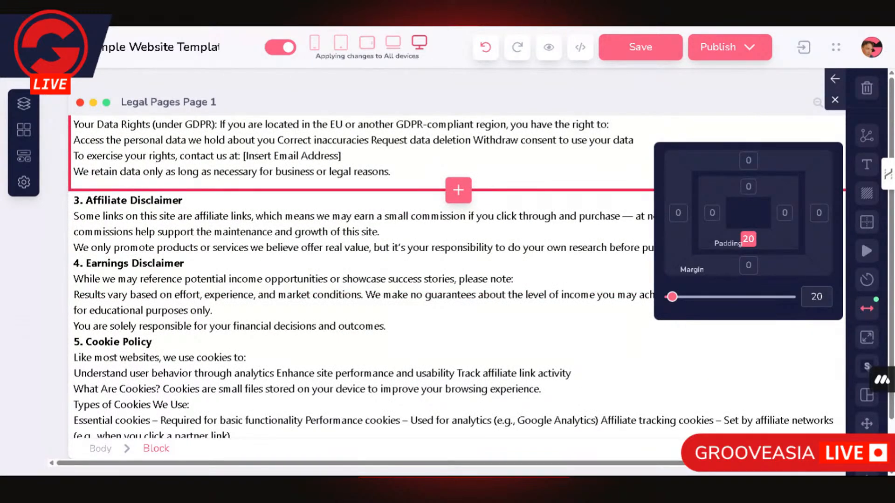
Step: Set the bottom padding of the "3. Affiliate Disclaimer" block to 20
click(196, 232)
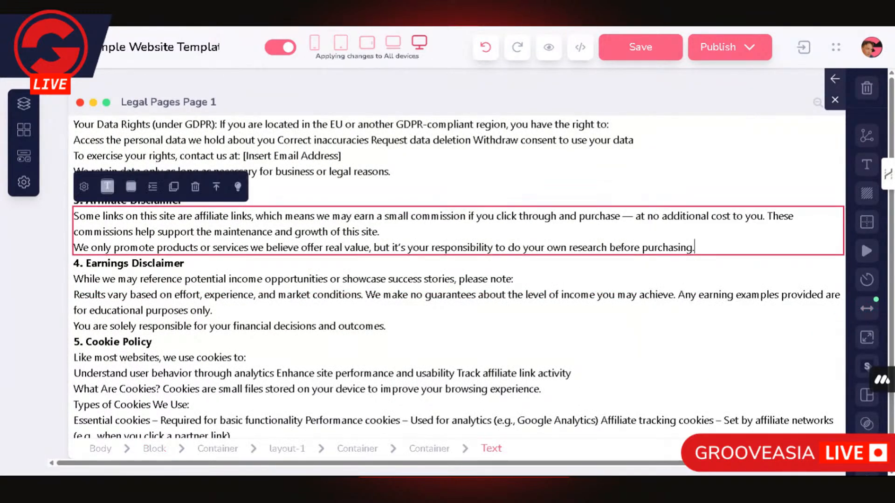
click(216, 187)
click(156, 449)
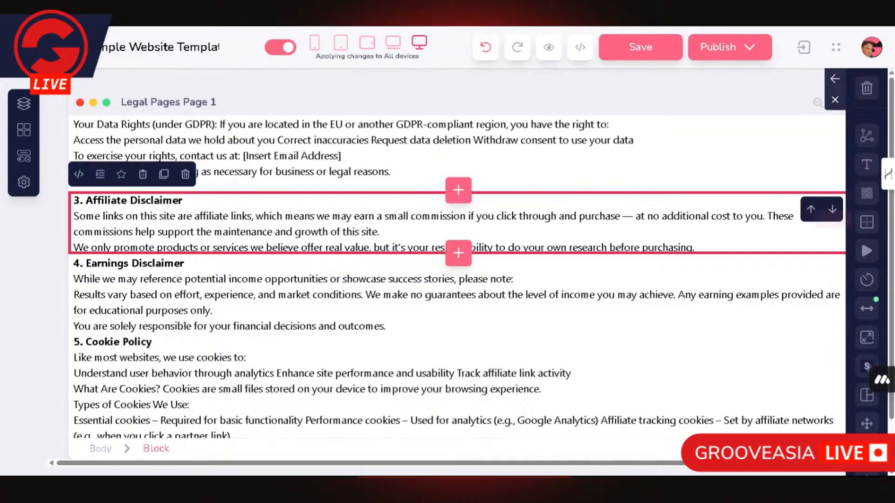
click(862, 313)
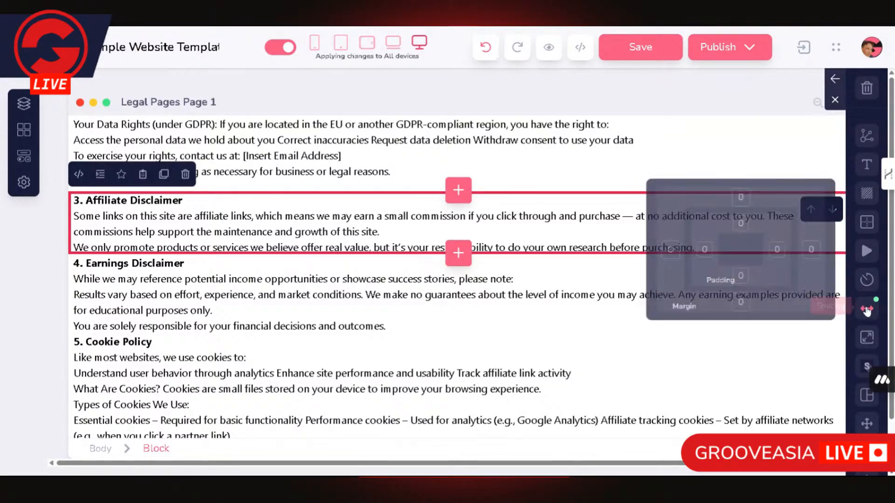
click(748, 277)
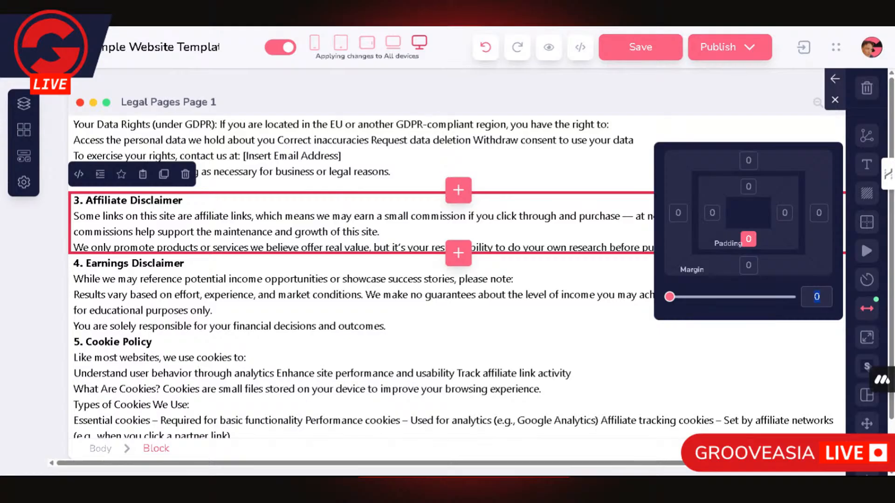
text(20)
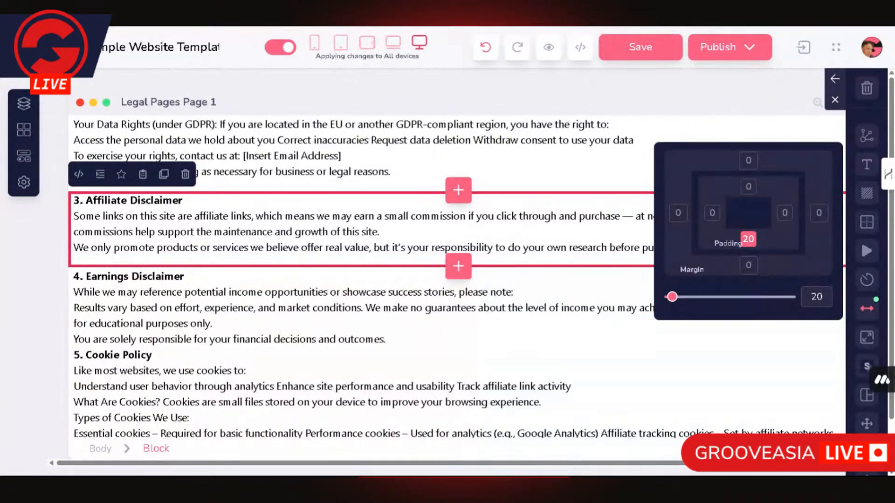
Step: Set the bottom margin of the "4. Earnings Disclaimer" block to 20
click(386, 339)
click(154, 449)
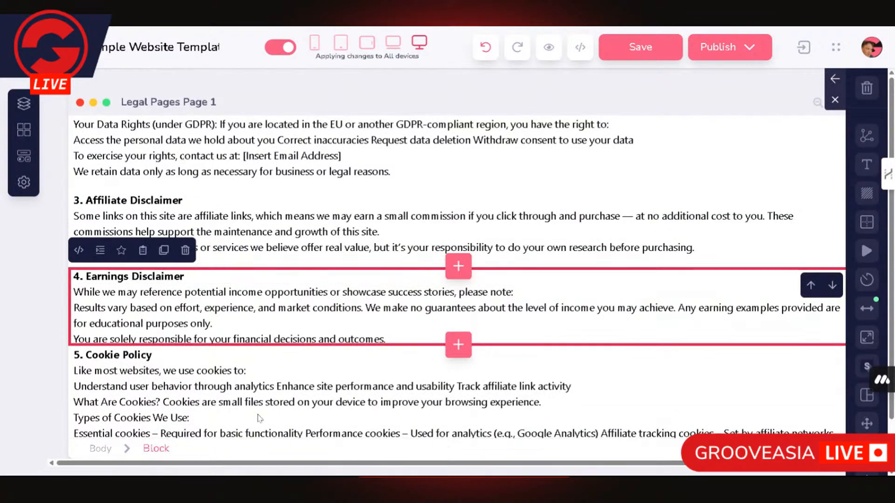
click(867, 309)
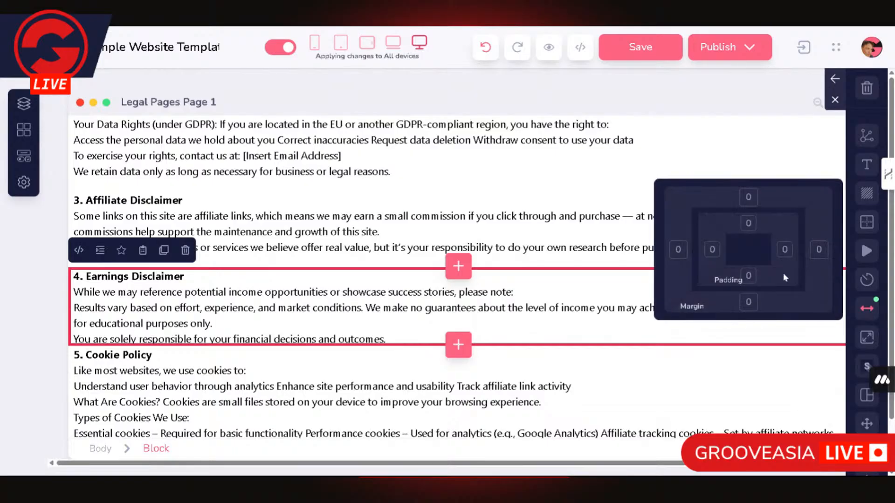
click(755, 303)
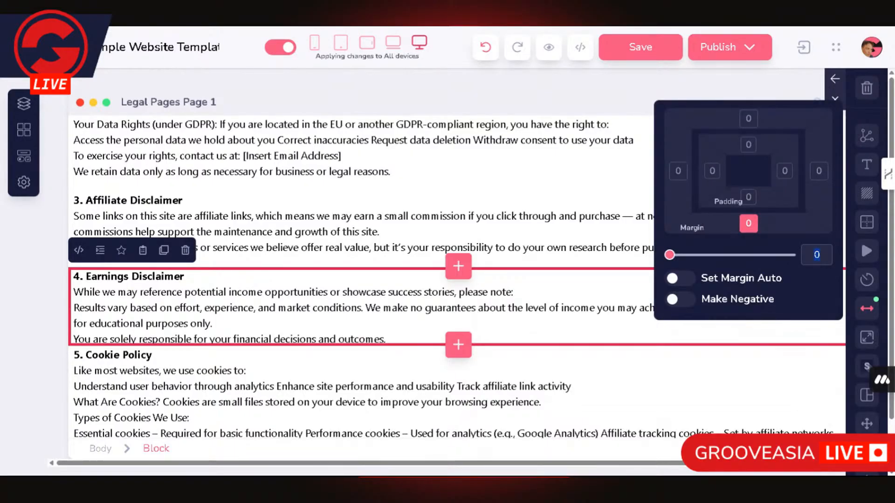
text(20)
Step: Set the bottom padding of the "5. Cookie Policy" block to 20
scroll(442, 392, down, 2)
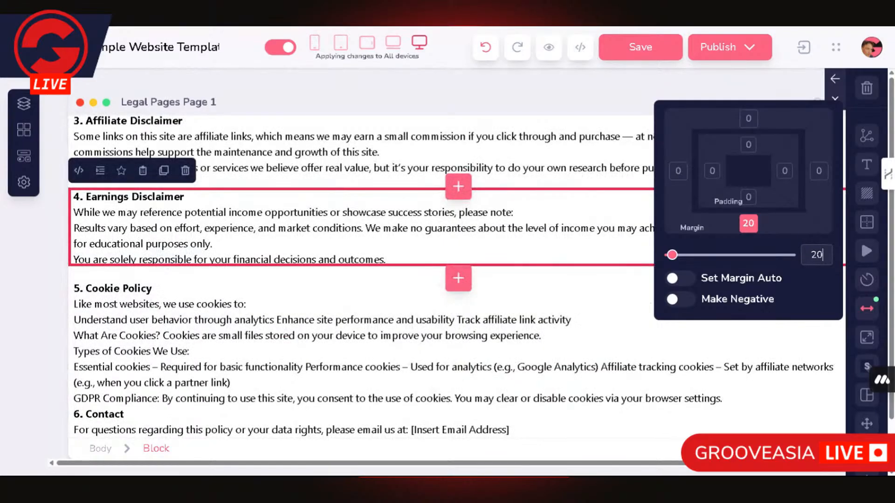
click(179, 320)
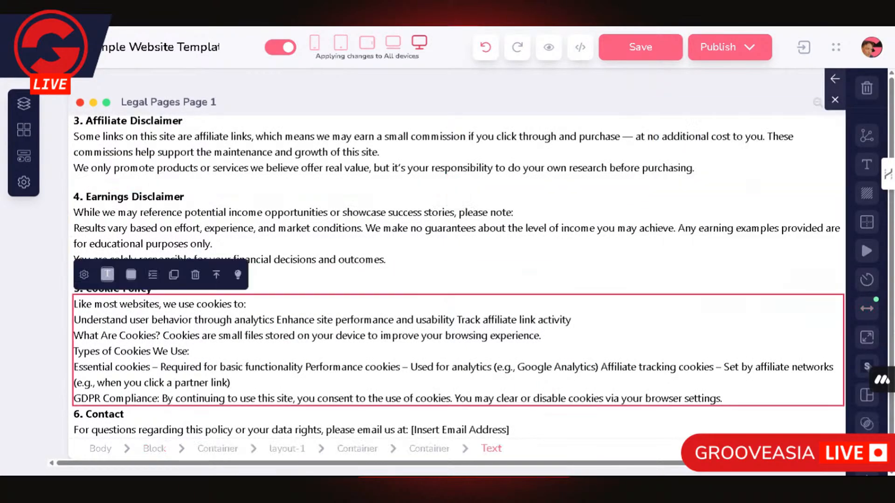
click(217, 276)
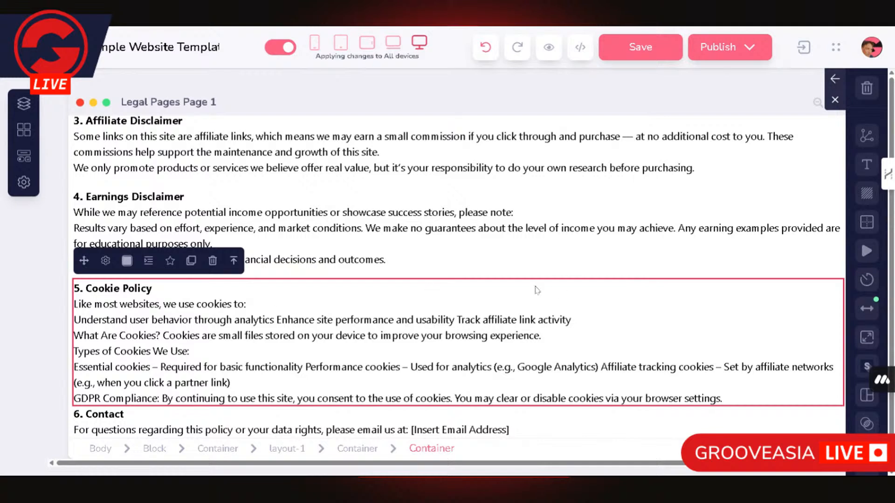
click(156, 449)
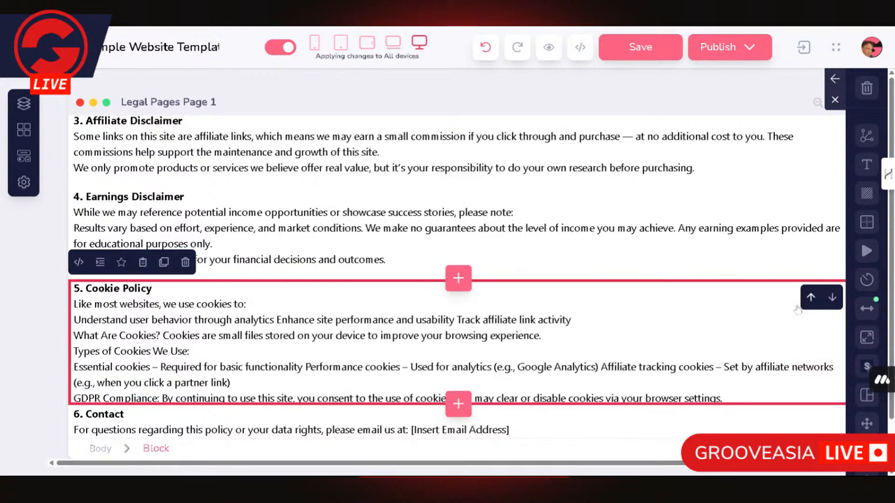
click(866, 309)
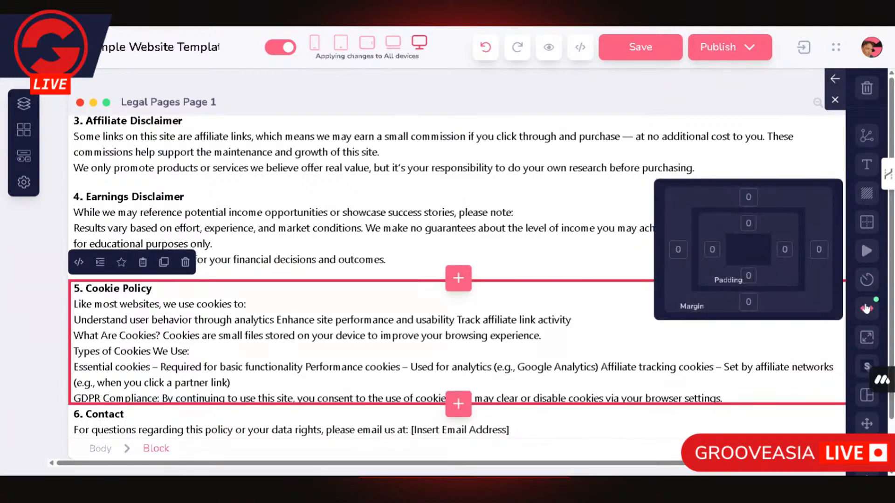
click(751, 275)
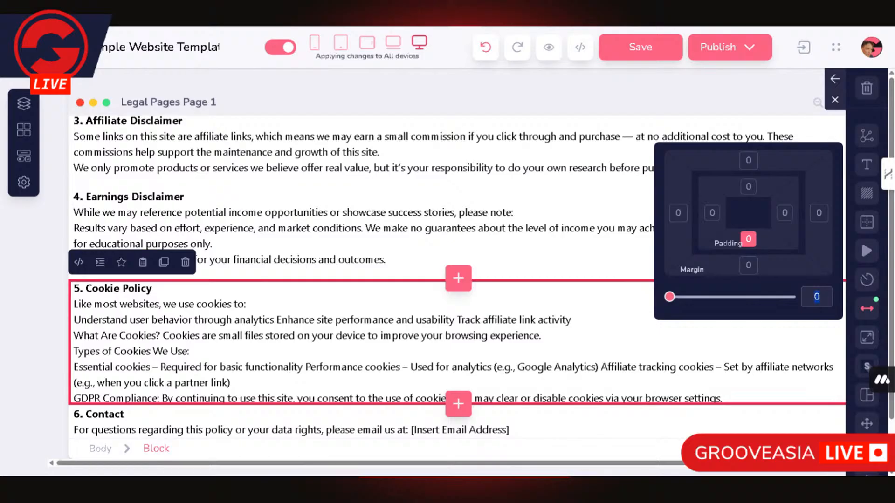
text(20)
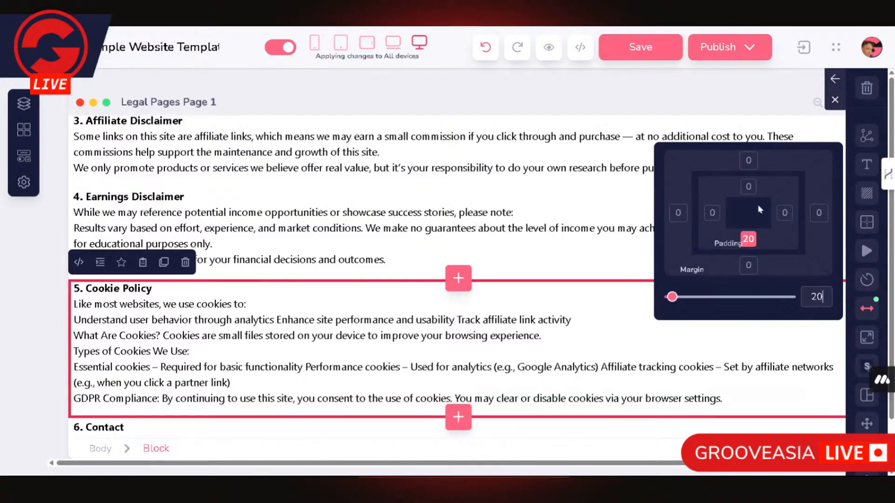
Step: Set the bottom padding of the "6. Contact" block to 80
scroll(401, 373, down, 3)
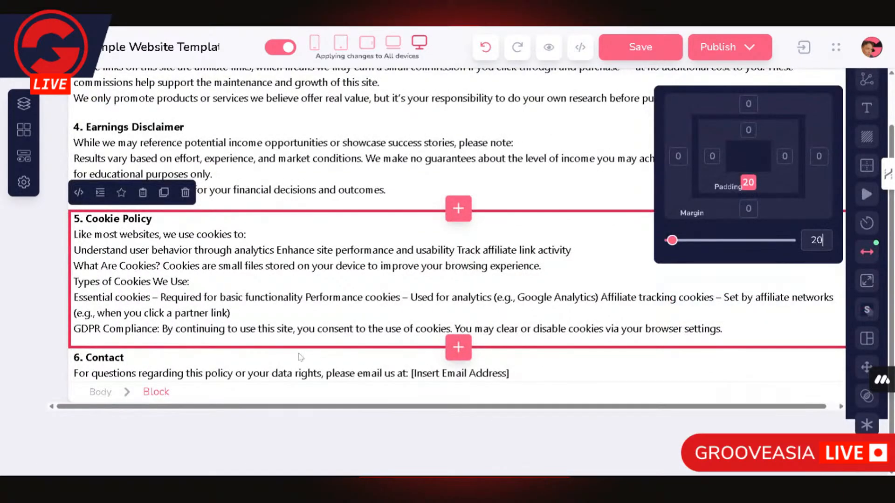
click(447, 373)
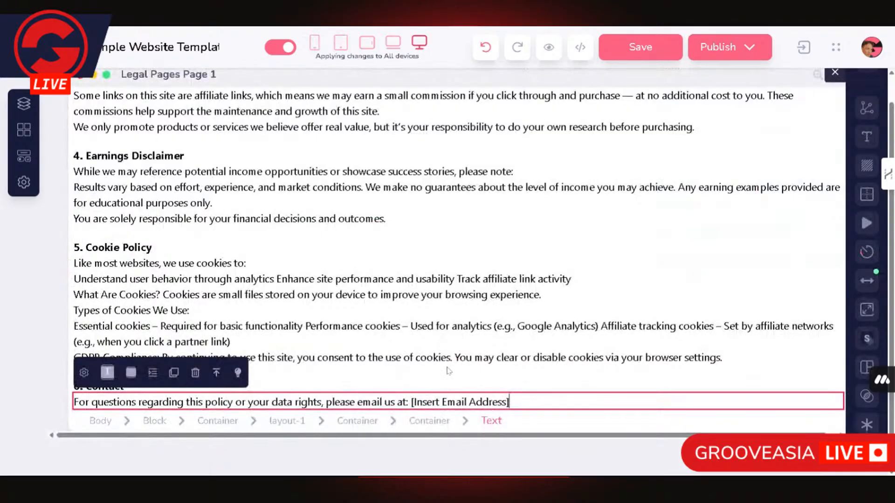
click(528, 353)
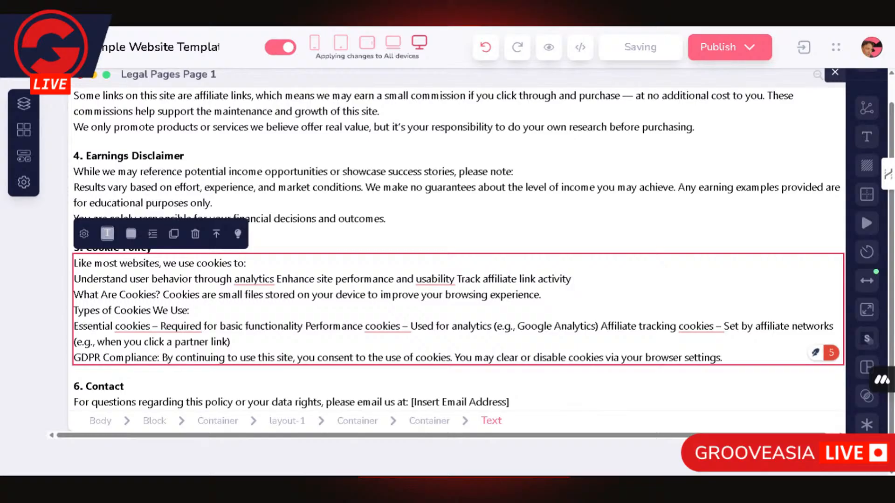
click(124, 386)
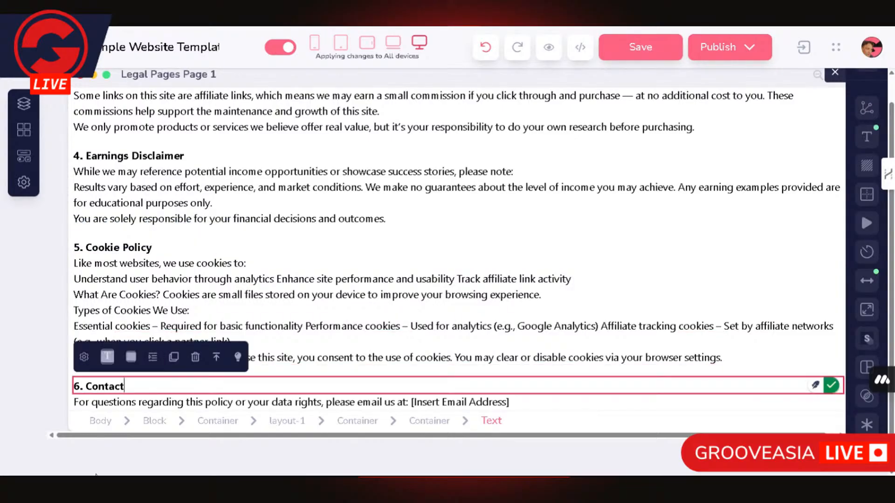
click(155, 421)
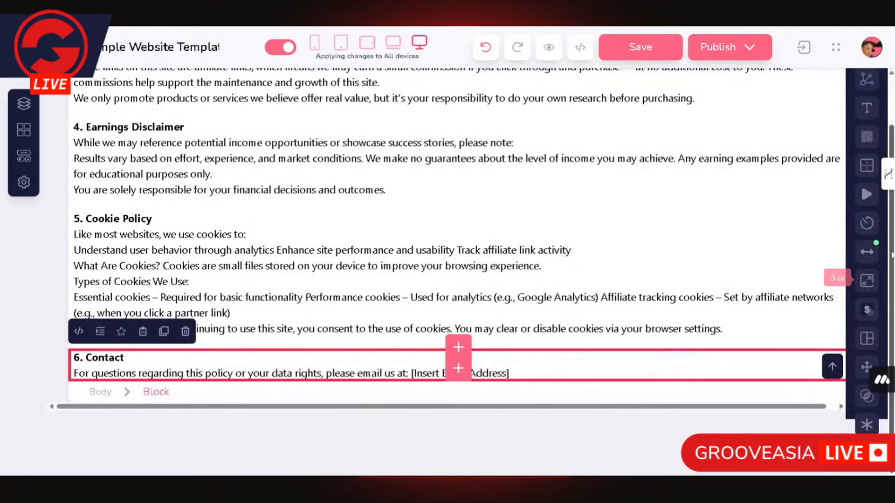
click(868, 253)
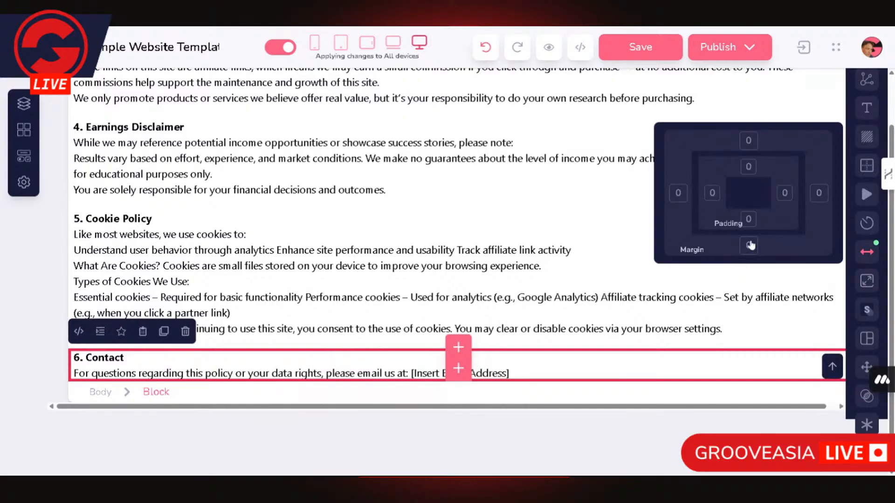
click(749, 222)
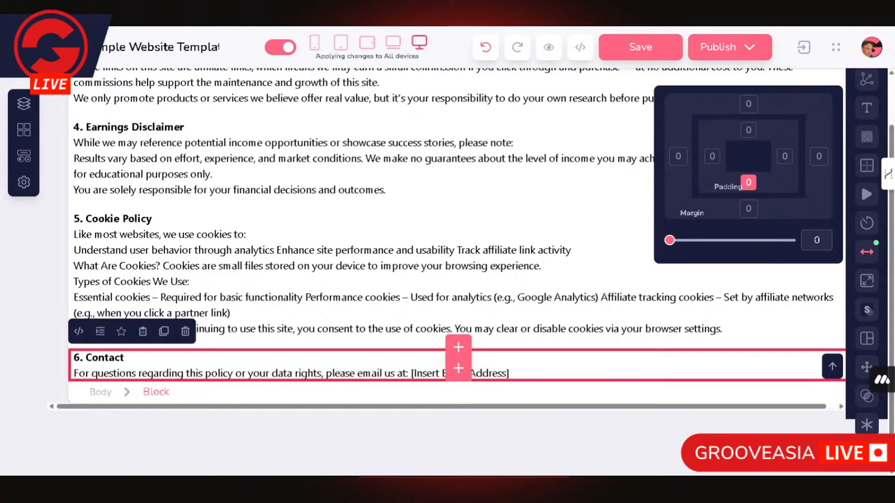
text(8)
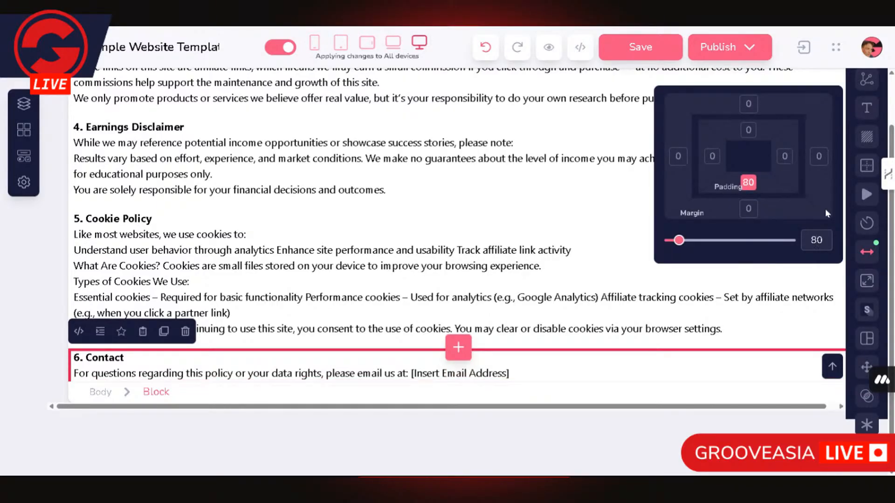
click(496, 269)
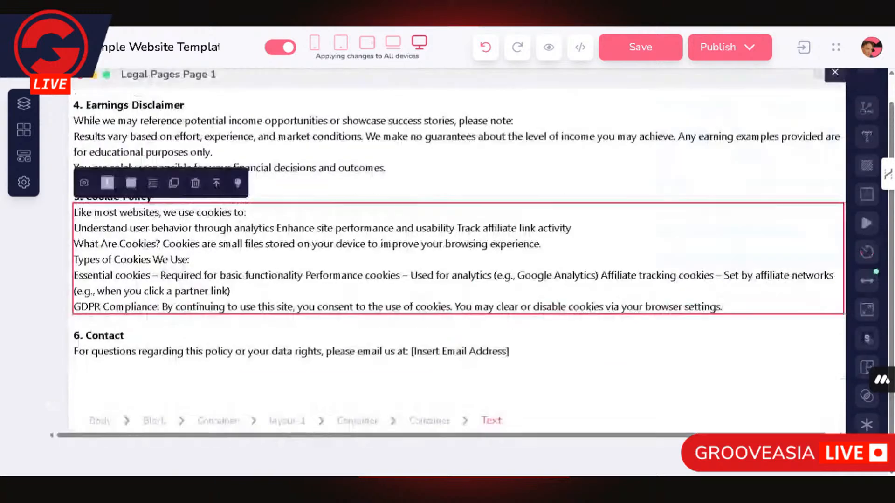
Step: Set the bottom padding and the top margin of the "Legal Notice & Website Policies" introduction block to 20 each
scroll(659, 274, up, 10)
scroll(659, 274, up, 1)
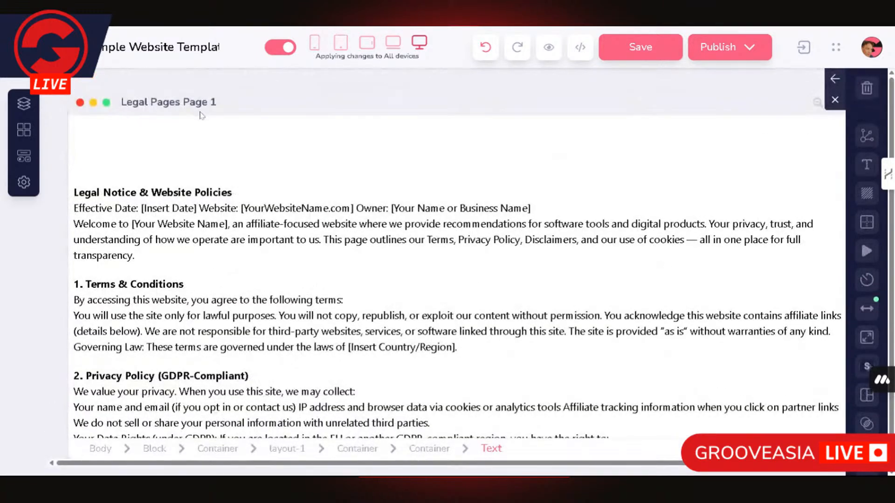
click(321, 256)
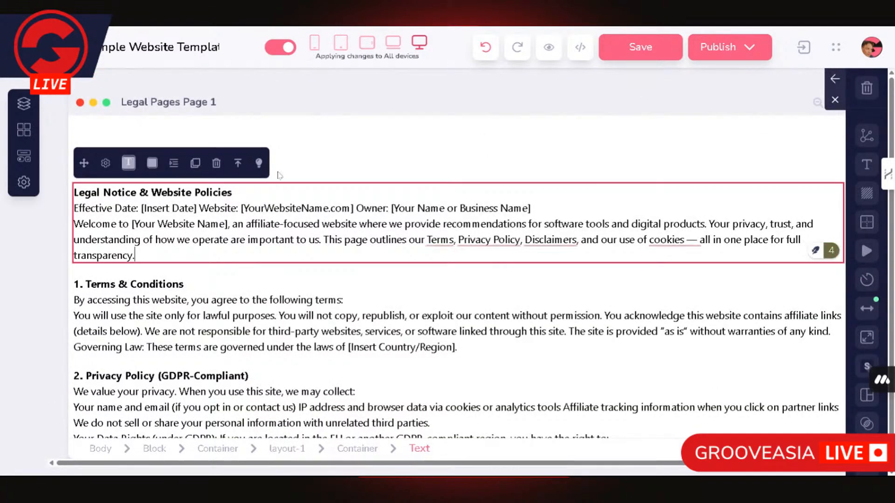
click(240, 164)
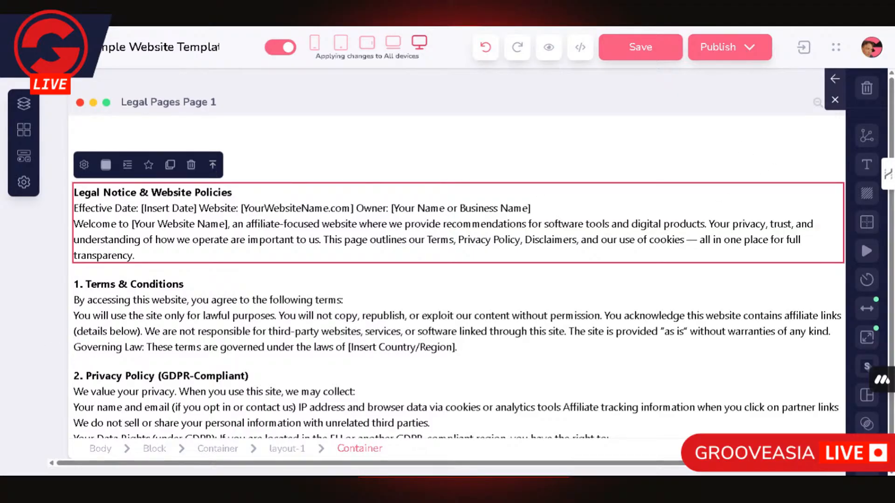
click(154, 450)
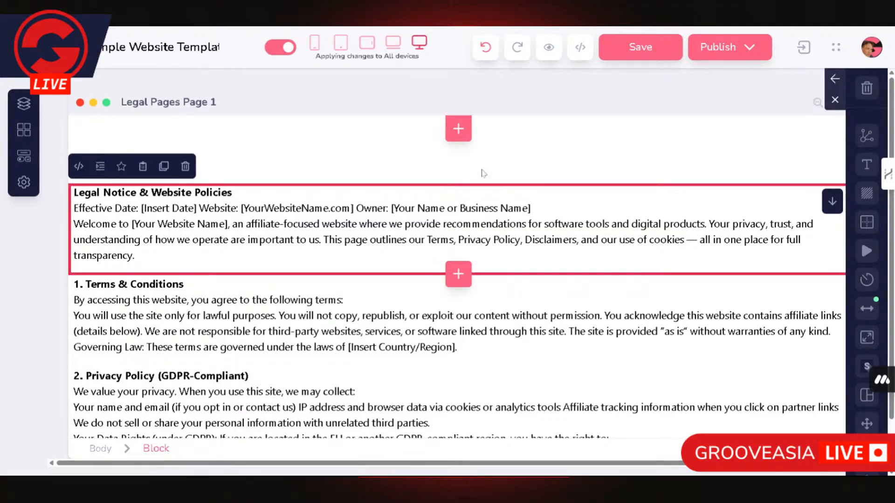
click(867, 309)
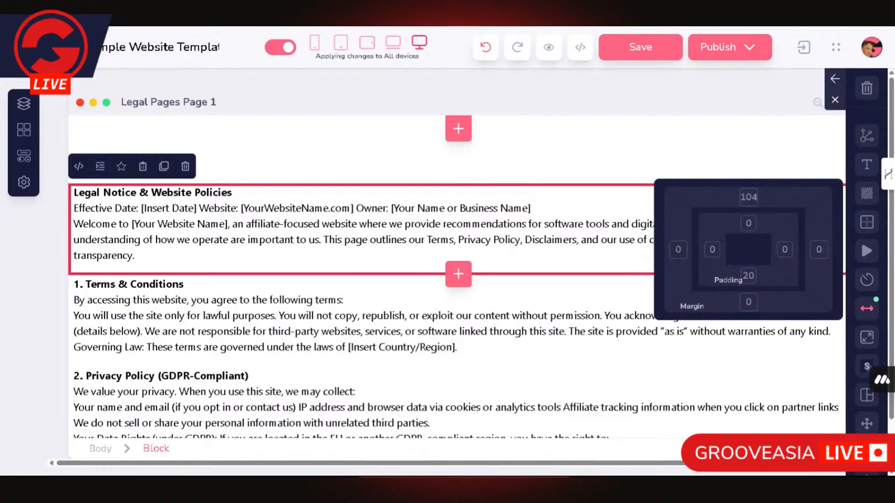
click(746, 276)
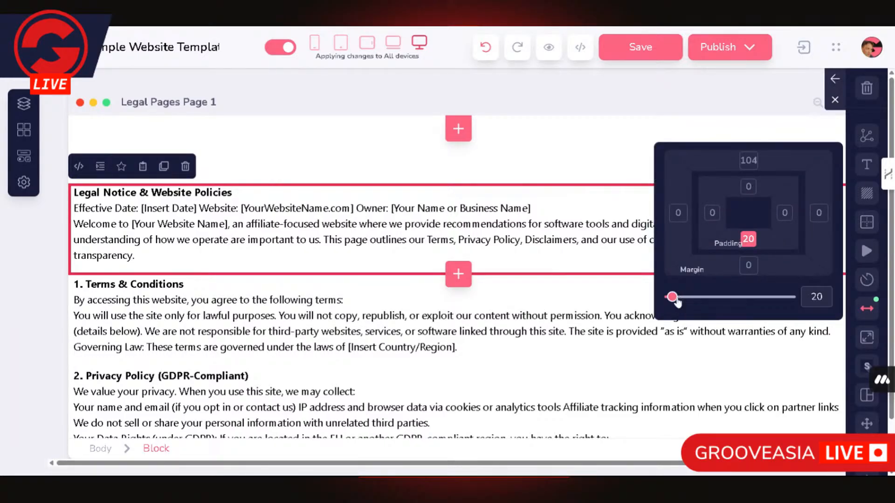
mouse_move(672, 297)
mouse_down()
mouse_move(644, 307)
mouse_move(672, 305)
mouse_up()
double_click(813, 296)
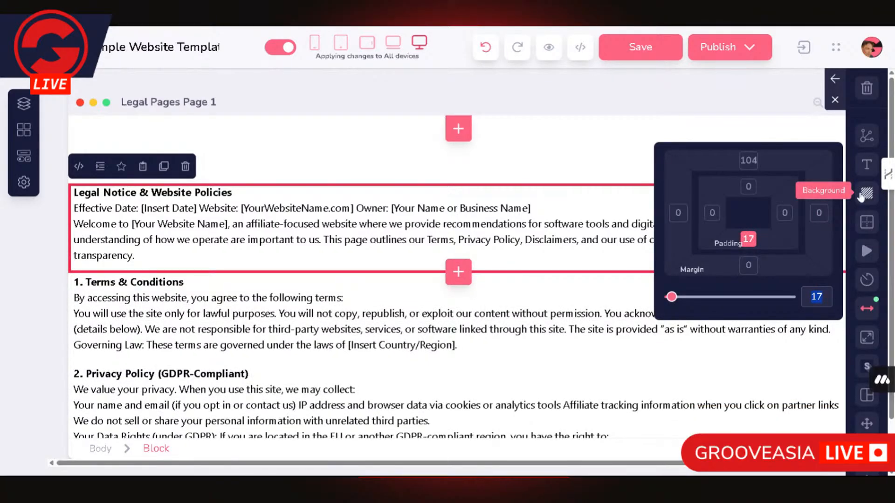
text(20)
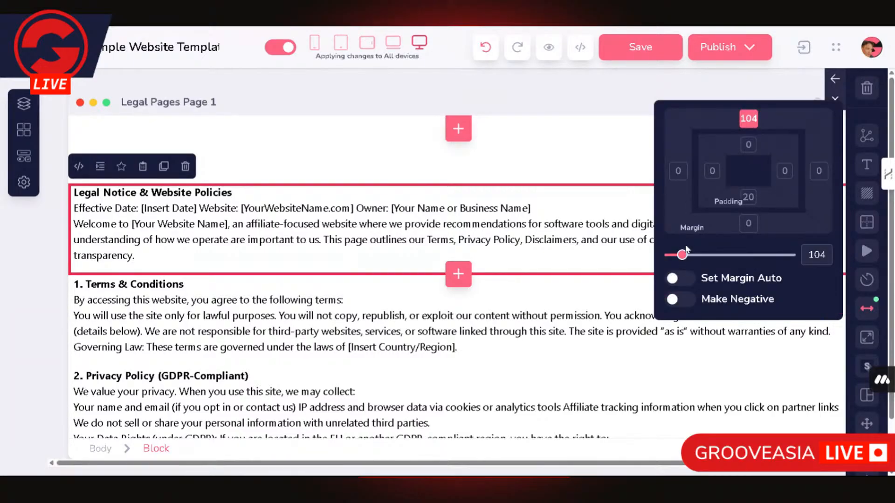
drag(683, 255, 668, 256)
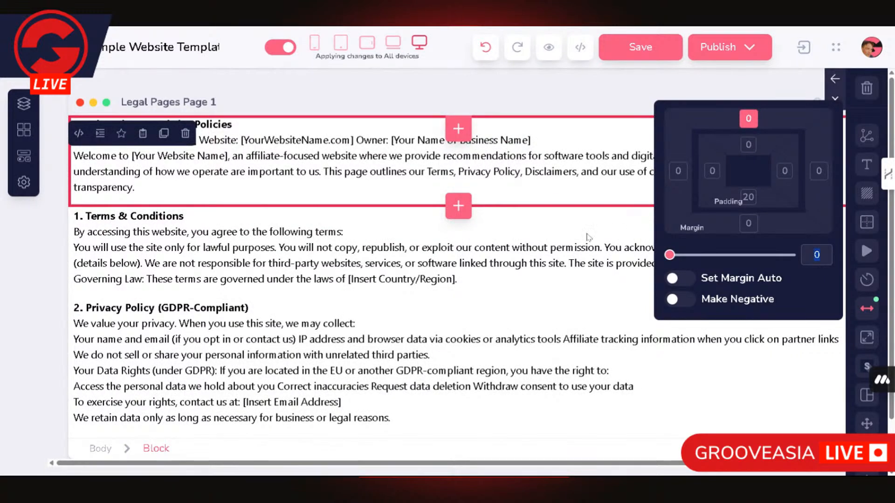
text(20)
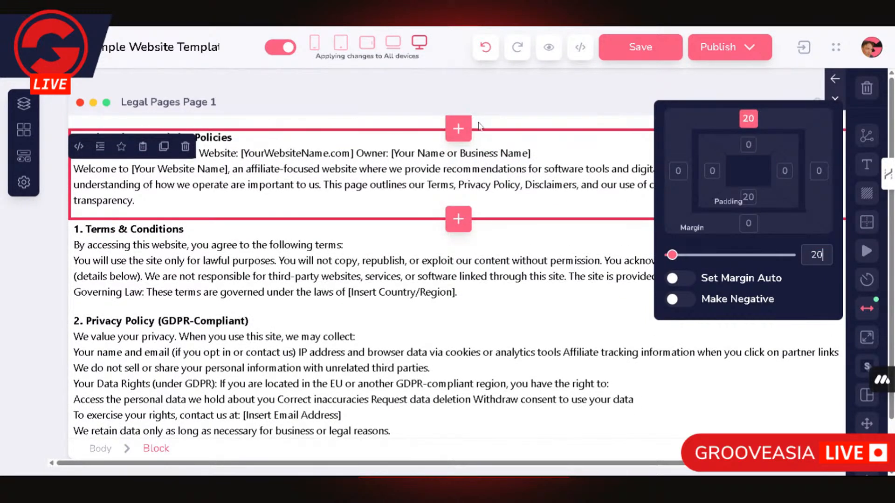
Step: Try to add an empty single-column block above the "Legal Notice & Website Policies" introduction and select its container
click(467, 129)
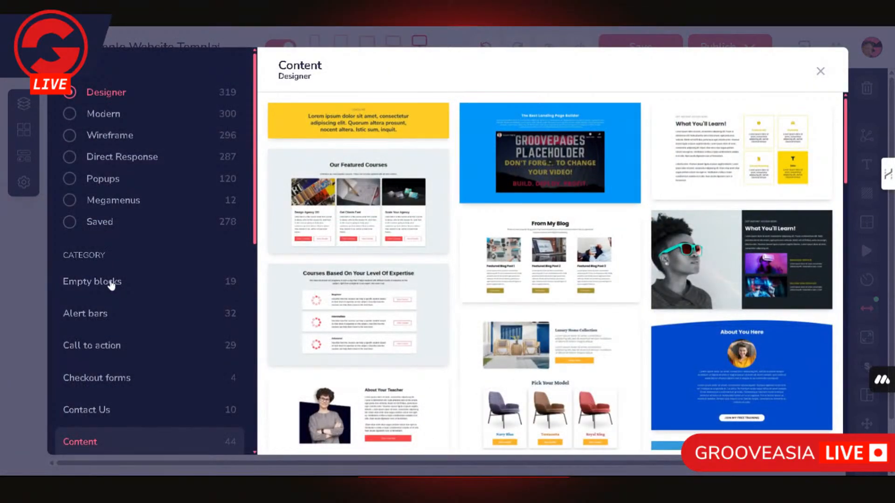
click(111, 285)
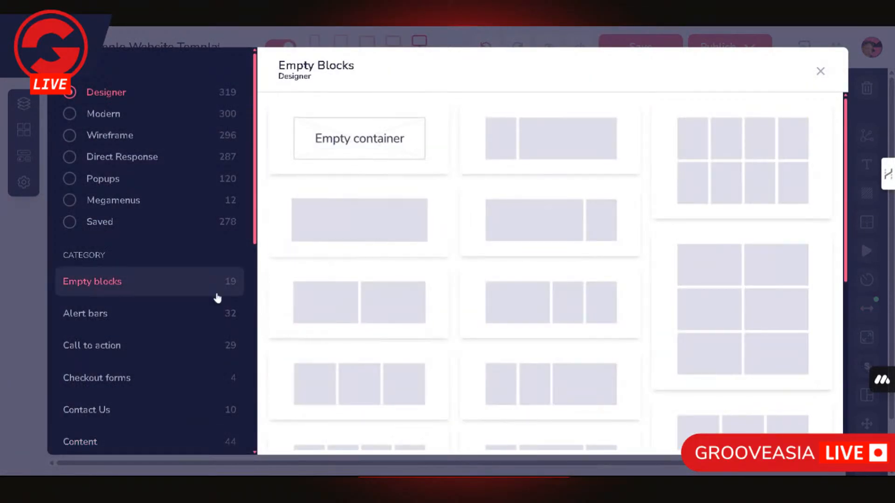
click(371, 220)
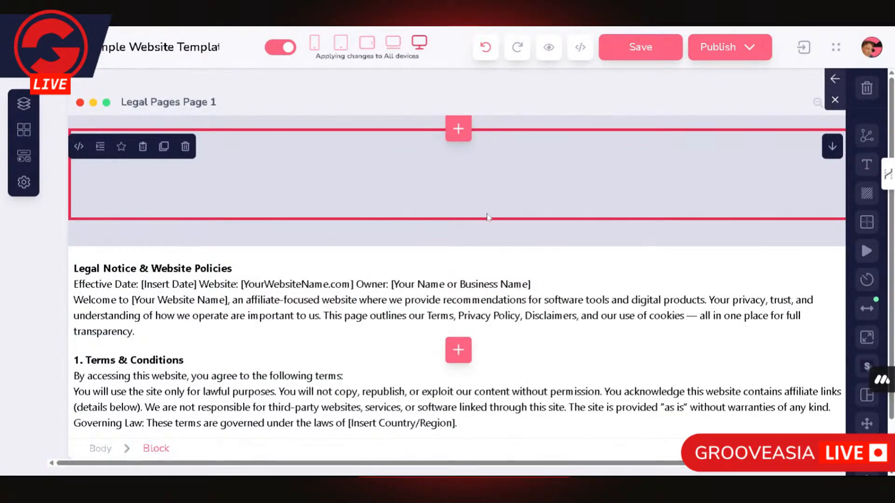
click(473, 175)
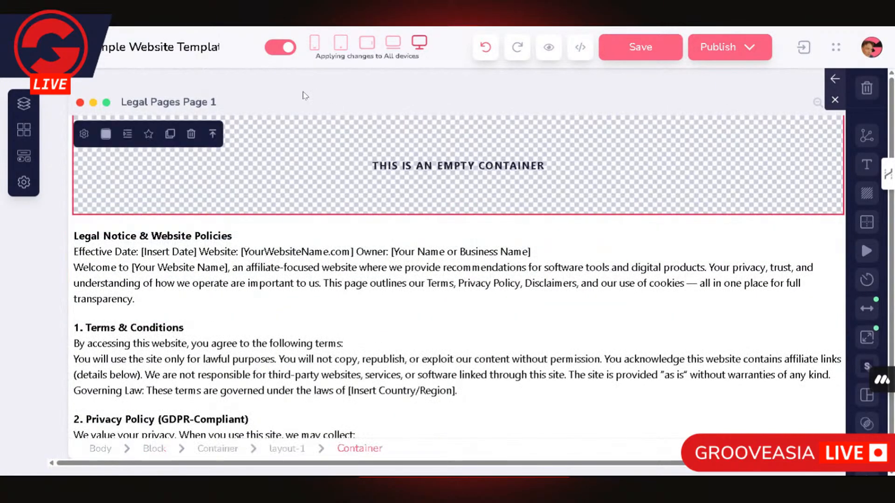
Step: Dismiss the element library without adding anything and undo the insertion of the empty block above the introduction
click(24, 155)
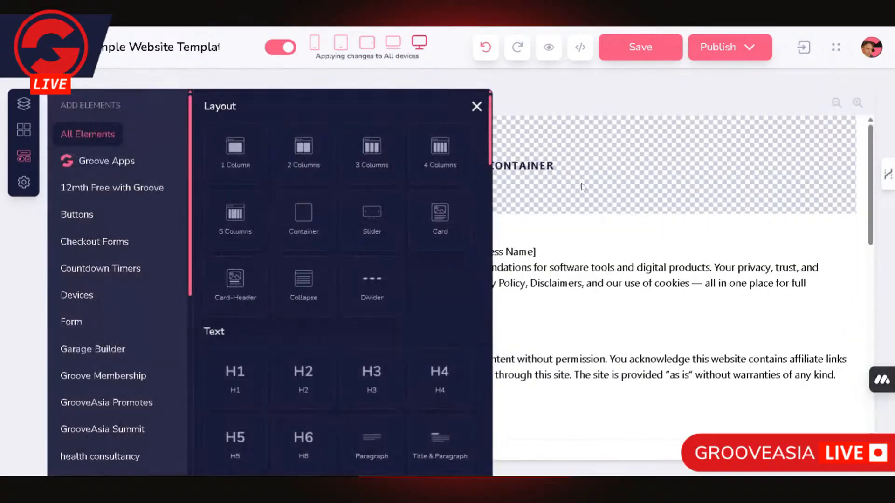
click(634, 192)
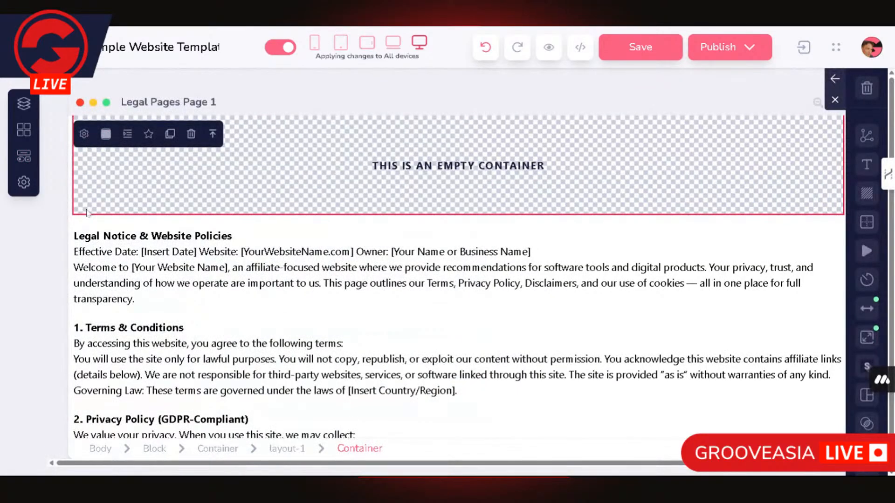
click(486, 47)
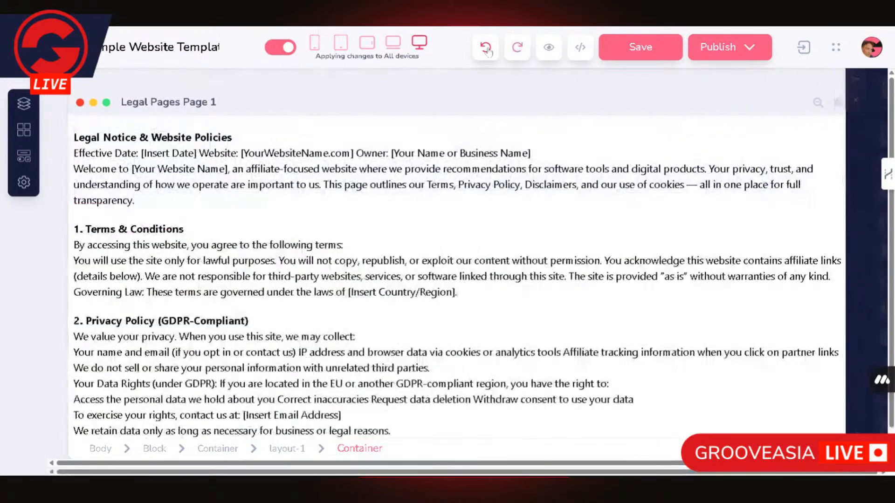
Step: Insert the single-line centered title block from the Wireframe Titles collection above the Legal Notice block
click(443, 144)
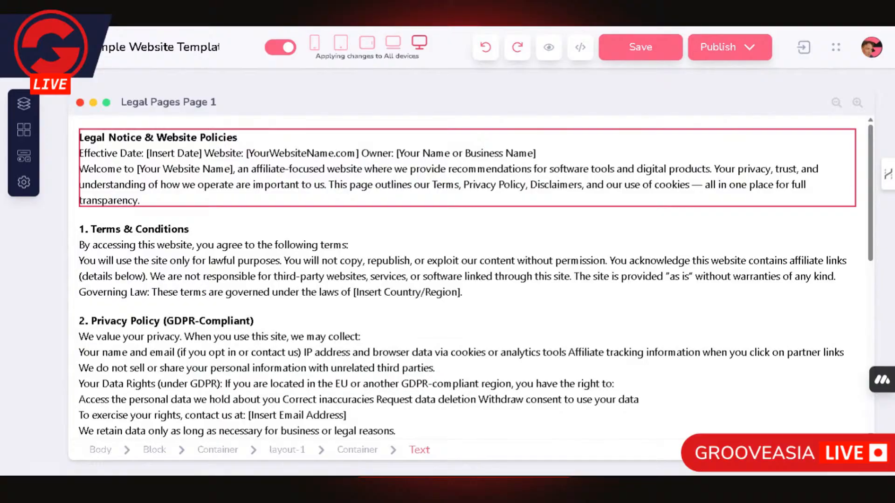
click(158, 454)
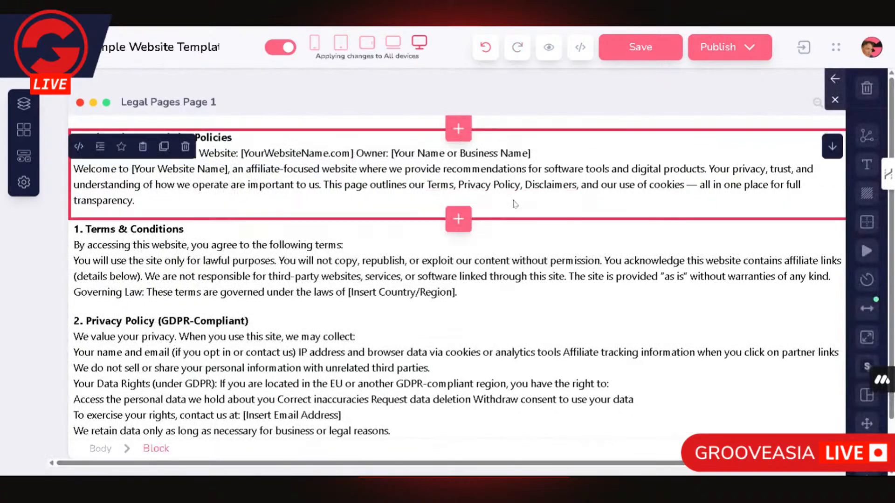
click(457, 126)
scroll(148, 326, down, 10)
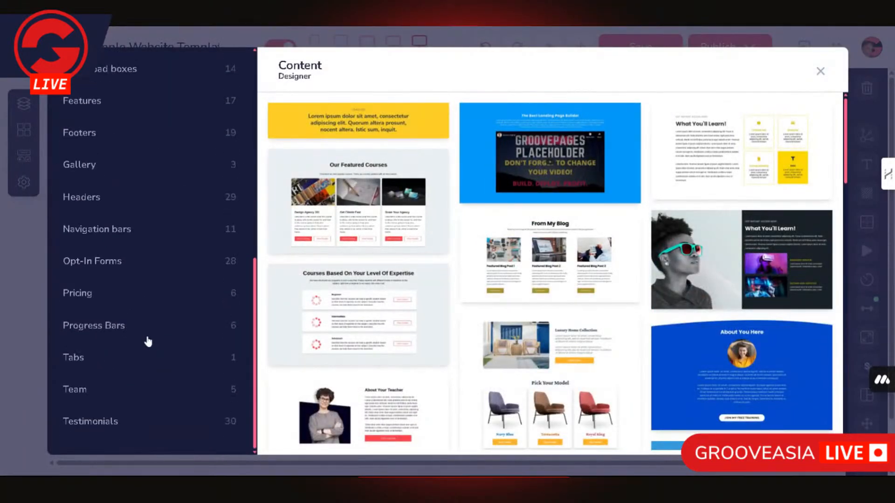
scroll(144, 352, up, 8)
scroll(147, 348, up, 2)
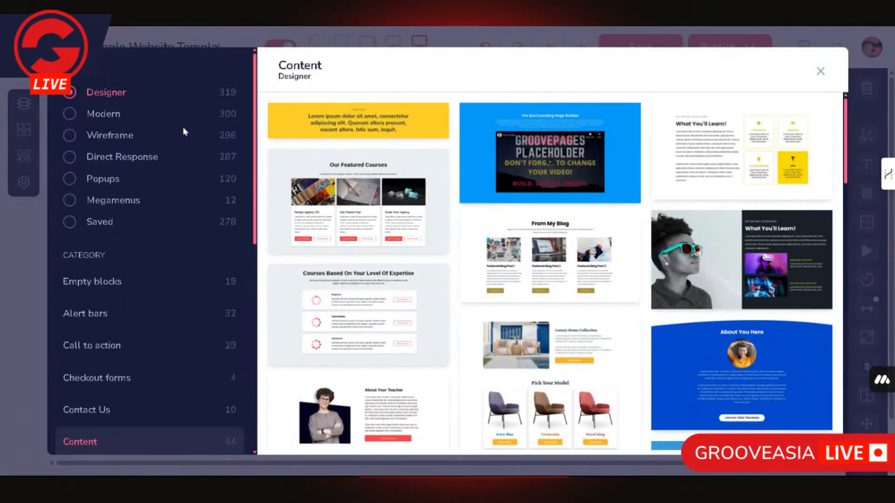
click(100, 138)
scroll(133, 400, down, 6)
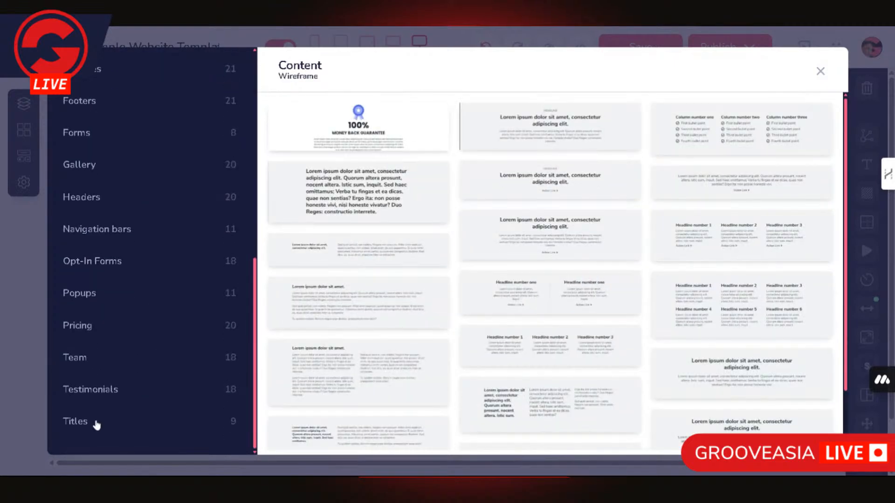
click(96, 424)
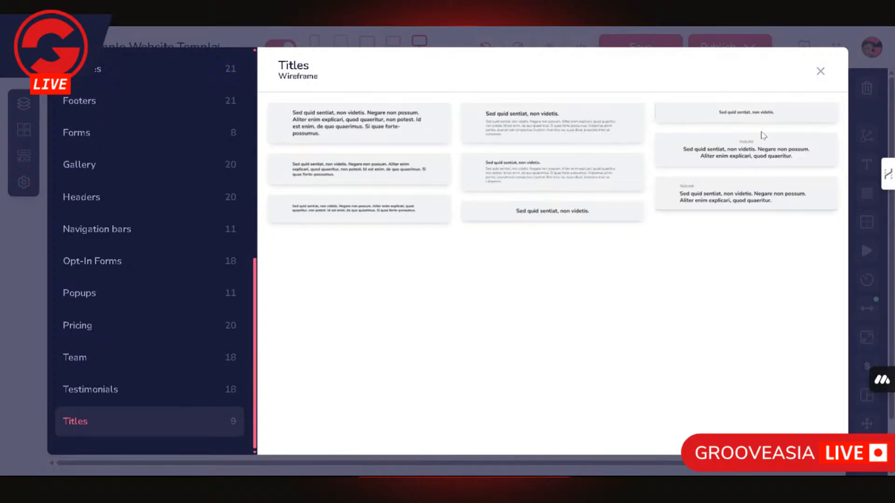
click(565, 212)
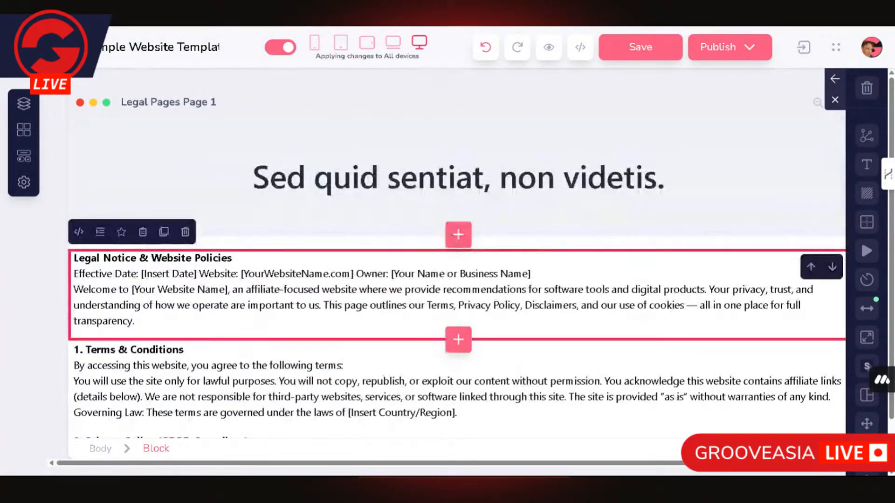
Step: Set the top and bottom padding of the new title block's container to 20
click(182, 155)
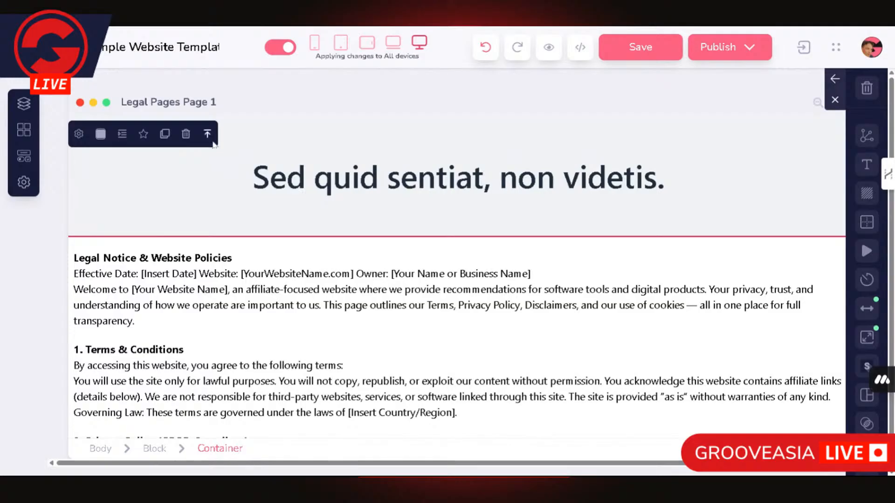
click(210, 137)
click(326, 131)
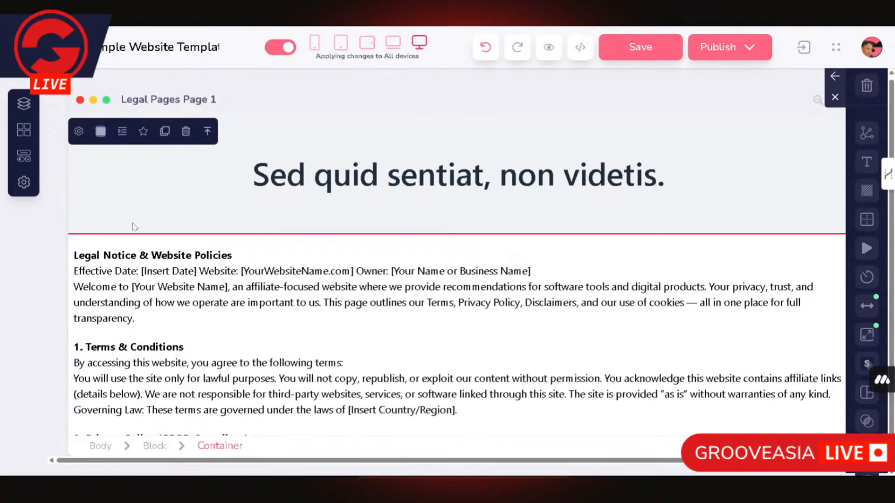
click(154, 446)
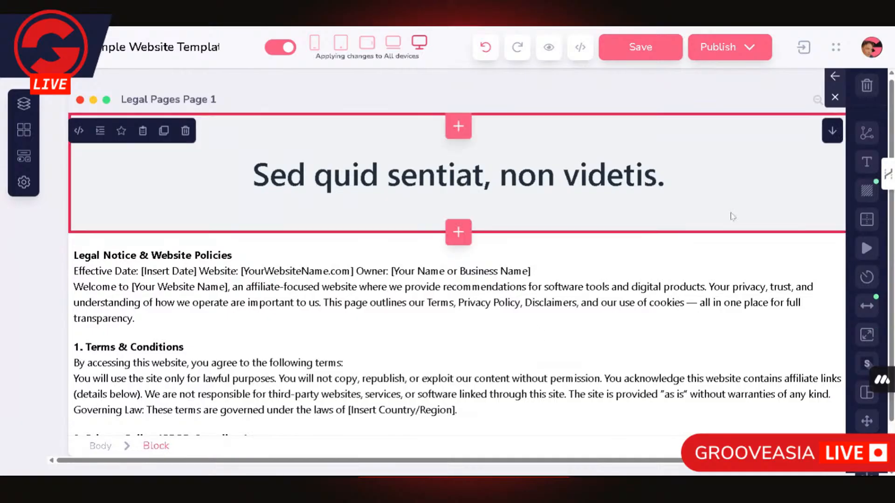
click(867, 309)
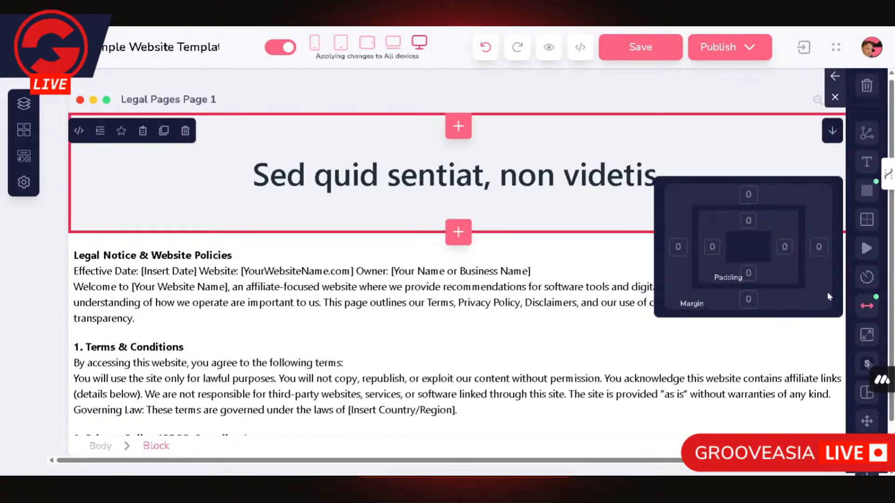
click(664, 169)
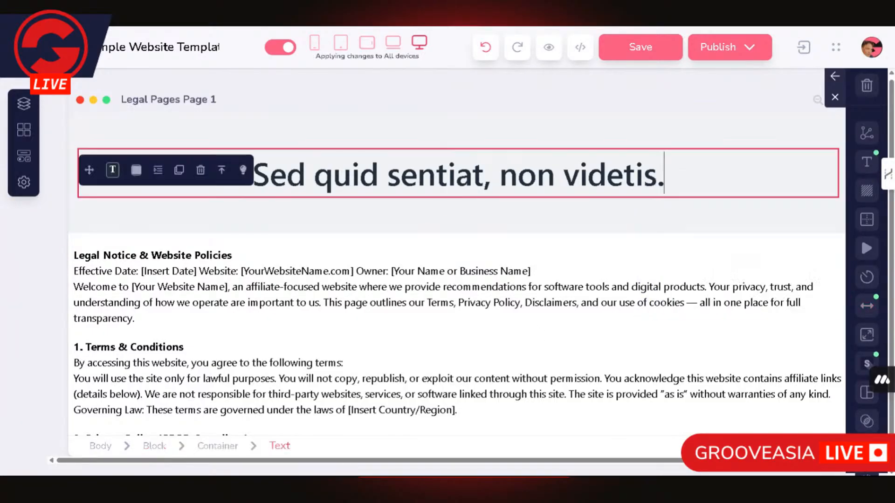
click(867, 306)
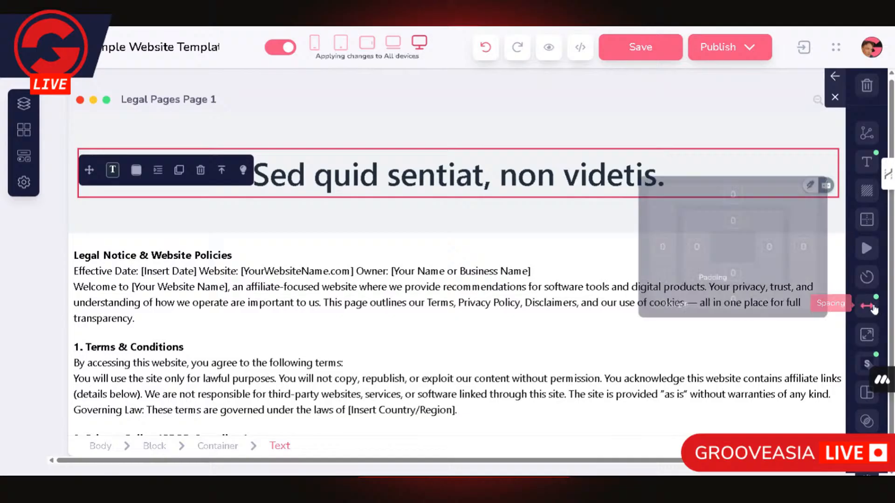
click(660, 127)
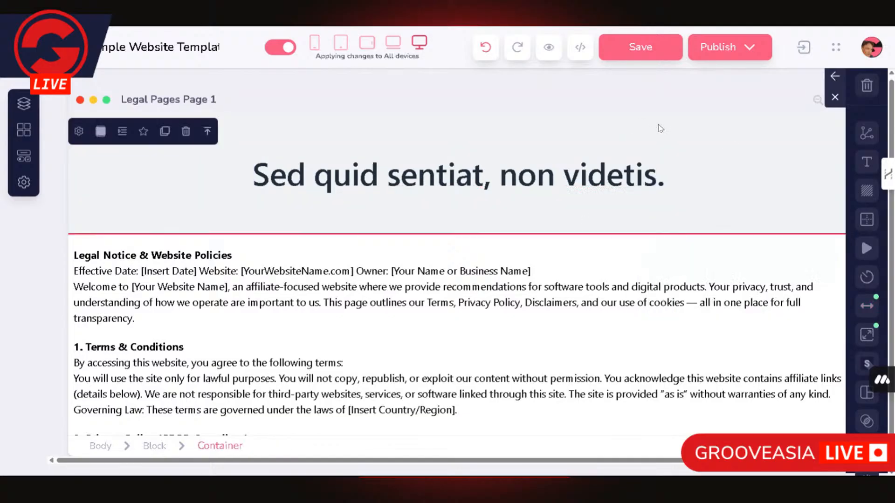
click(867, 306)
click(750, 275)
click(750, 182)
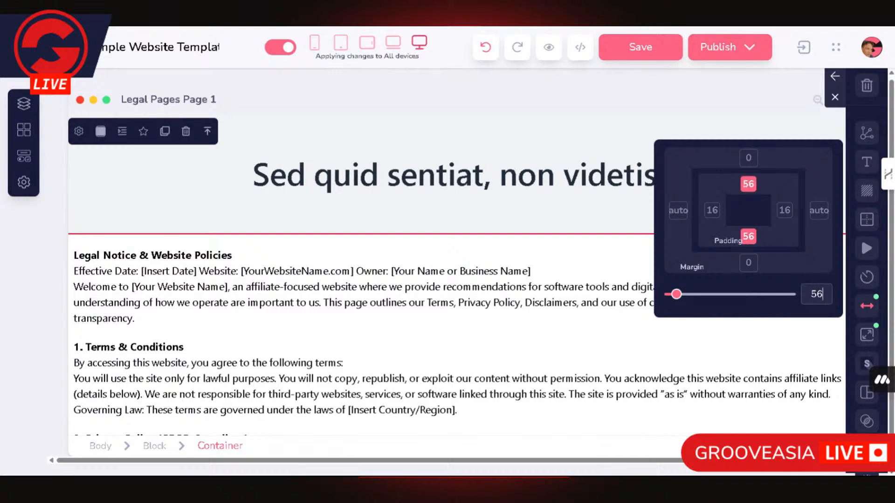
text(20)
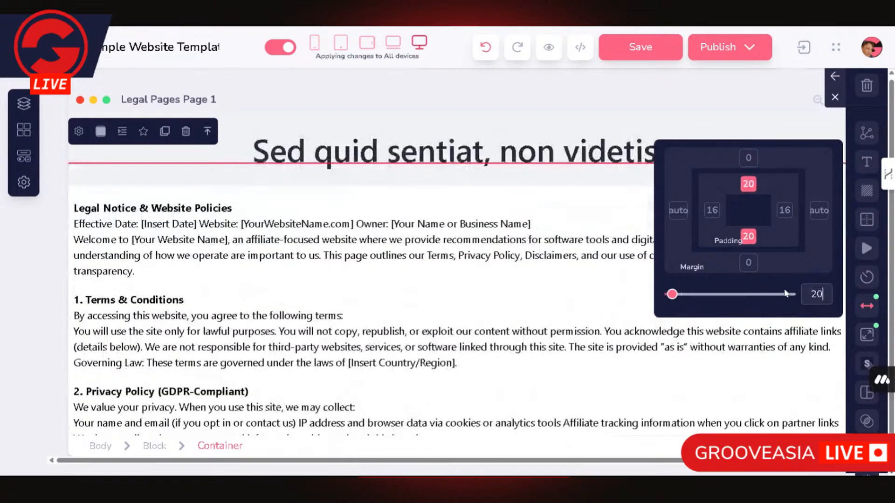
click(672, 126)
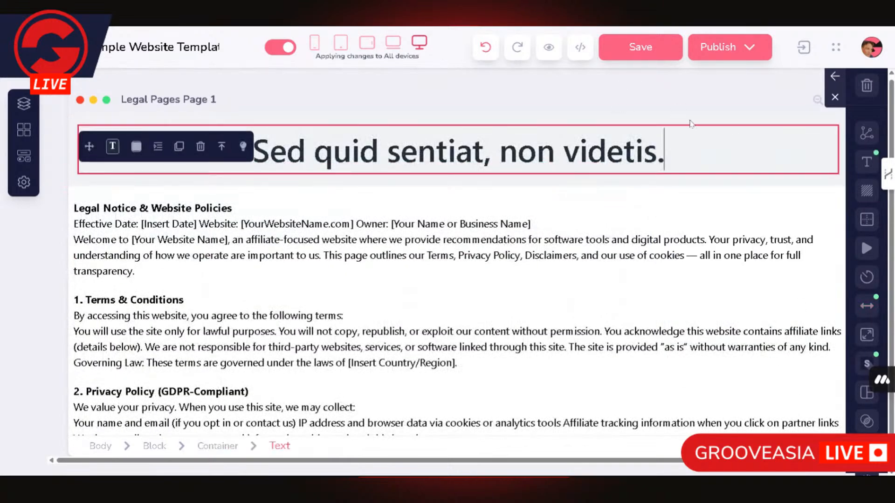
Step: Replace the placeholder heading in the title block with "Legal Pages"
click(734, 184)
triple_click(458, 152)
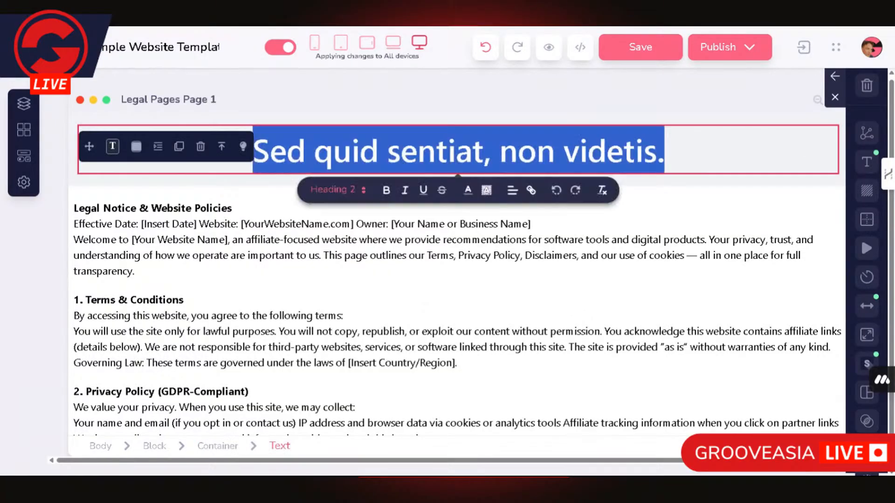
text(L)
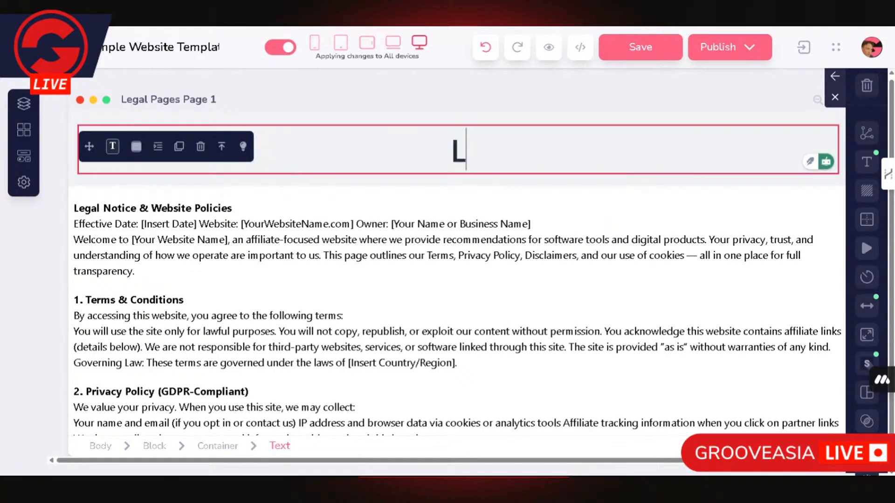
text(egal )
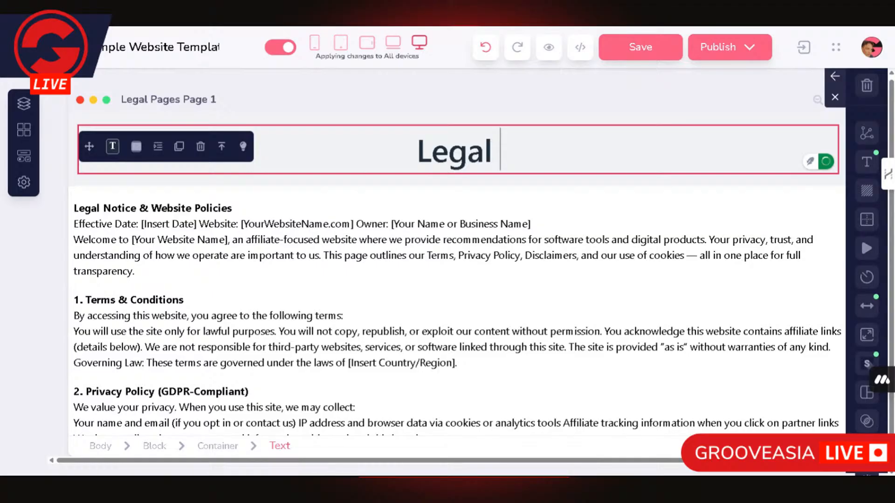
text(Pages)
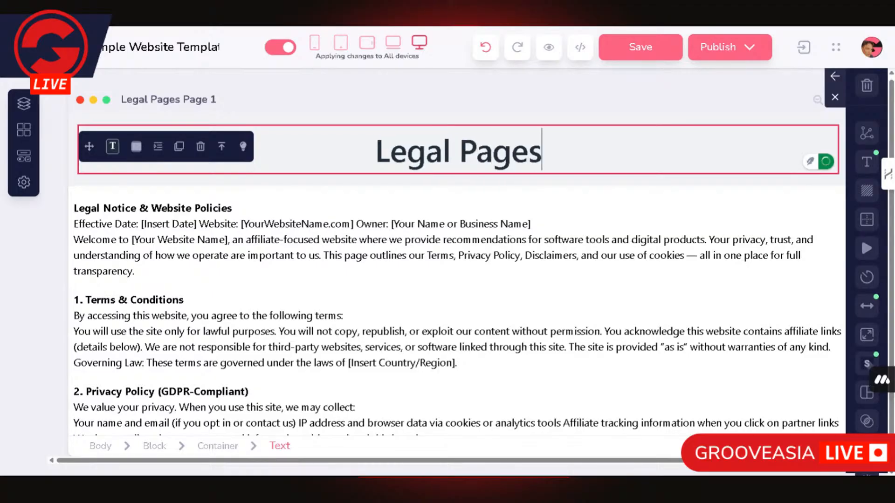
click(619, 298)
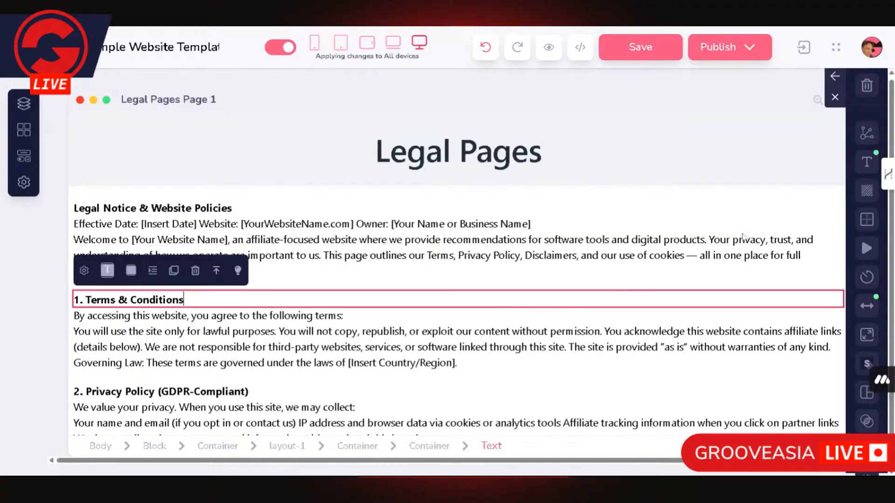
Step: Examine the background options of the Legal Pages title block, including pattern, video and image
click(706, 187)
click(683, 142)
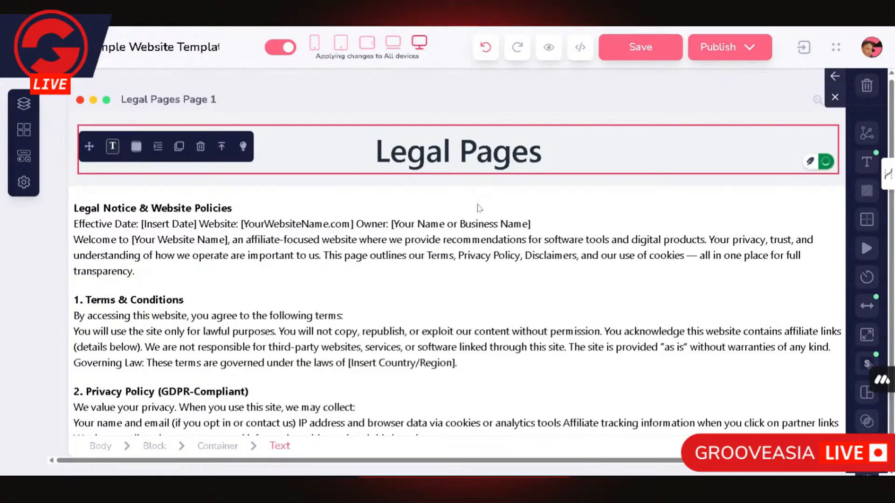
click(155, 446)
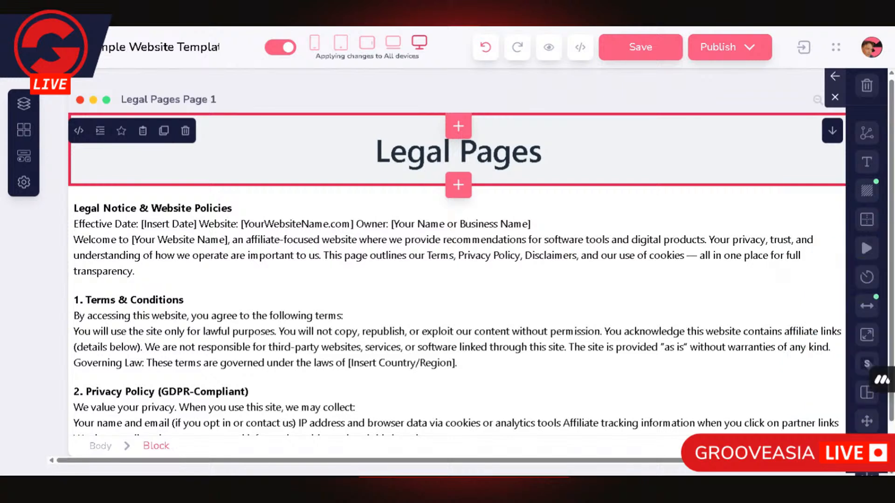
click(867, 191)
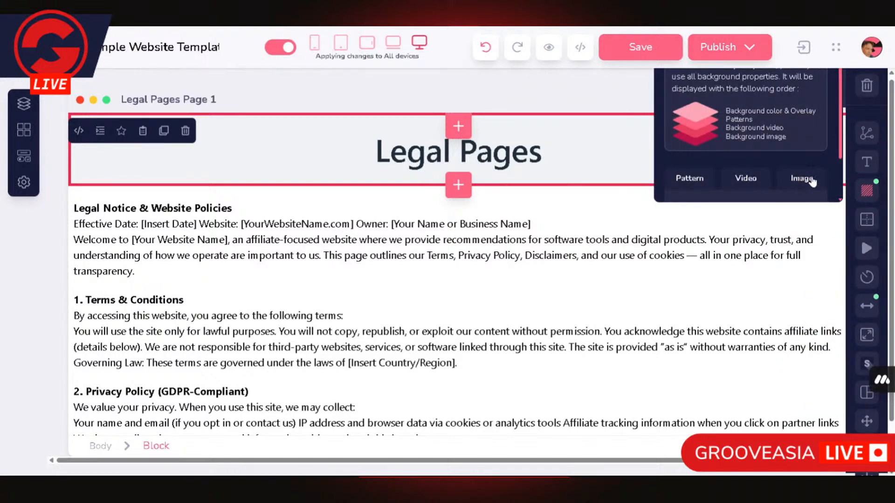
scroll(830, 162, down, 1)
scroll(827, 159, up, 1)
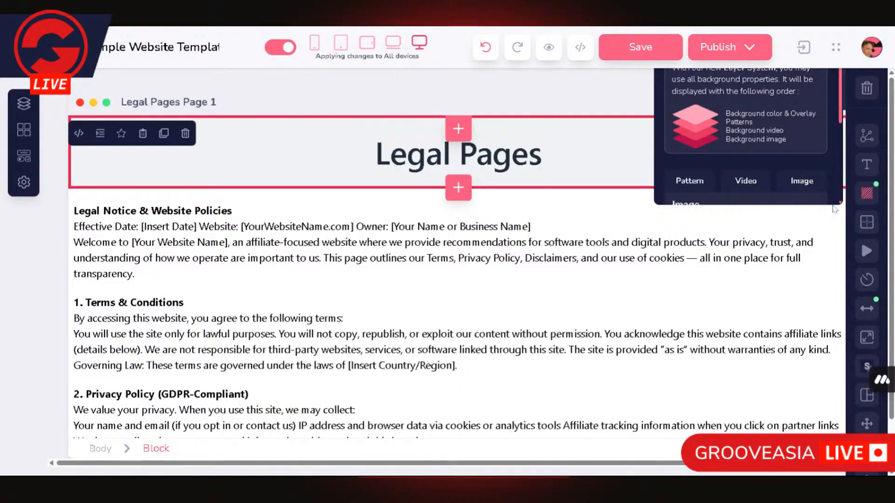
scroll(798, 184, down, 1)
scroll(799, 183, down, 1)
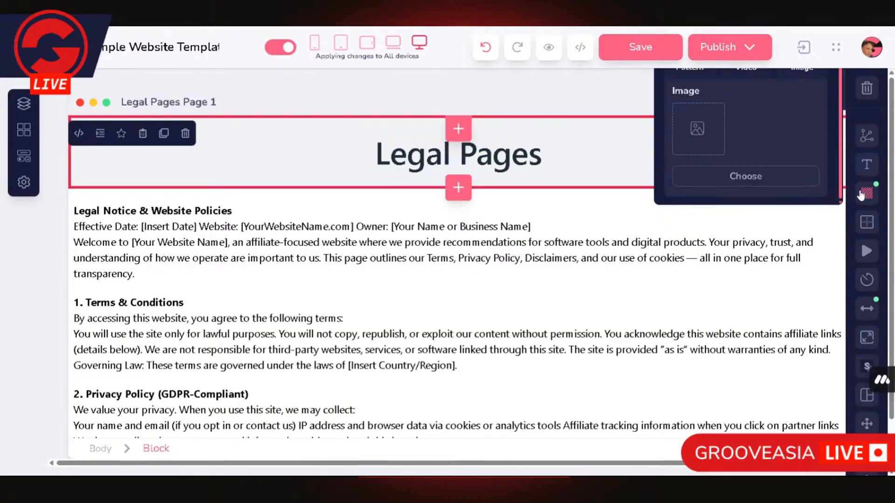
scroll(802, 180, up, 1)
scroll(802, 180, up, 1)
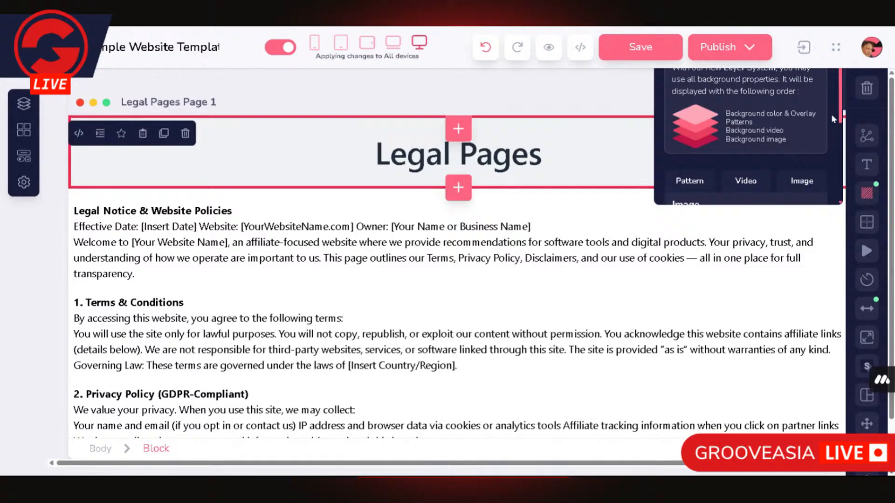
click(464, 127)
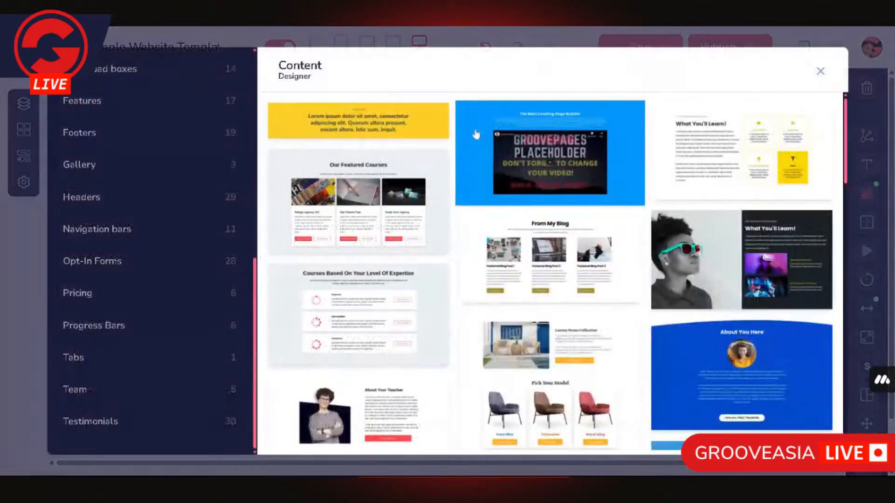
click(820, 71)
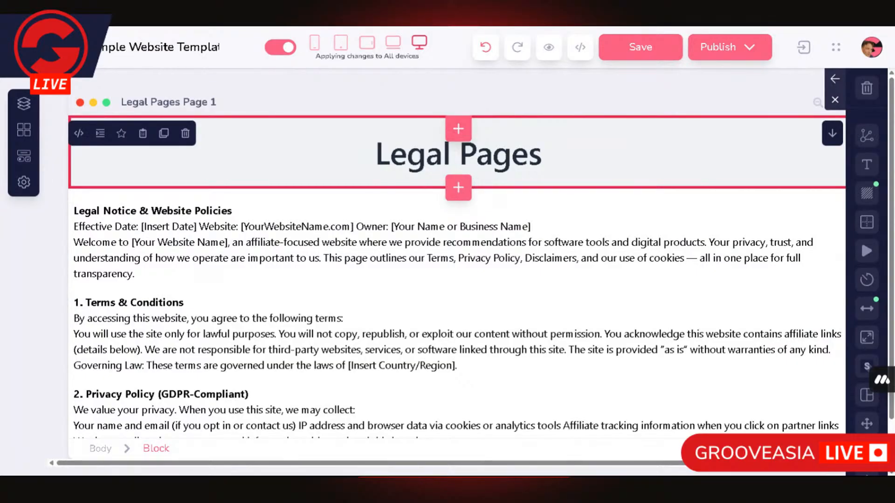
click(868, 194)
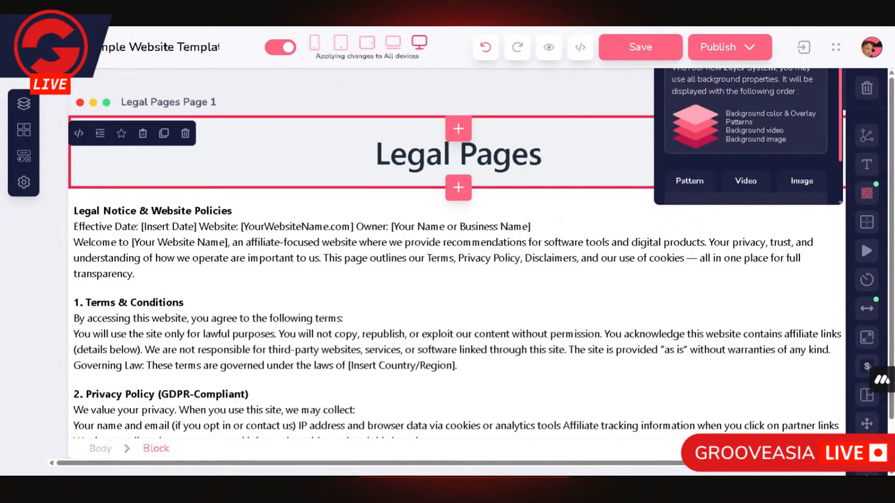
Step: Increase the top margin of the Legal Pages title block to about 122
click(868, 311)
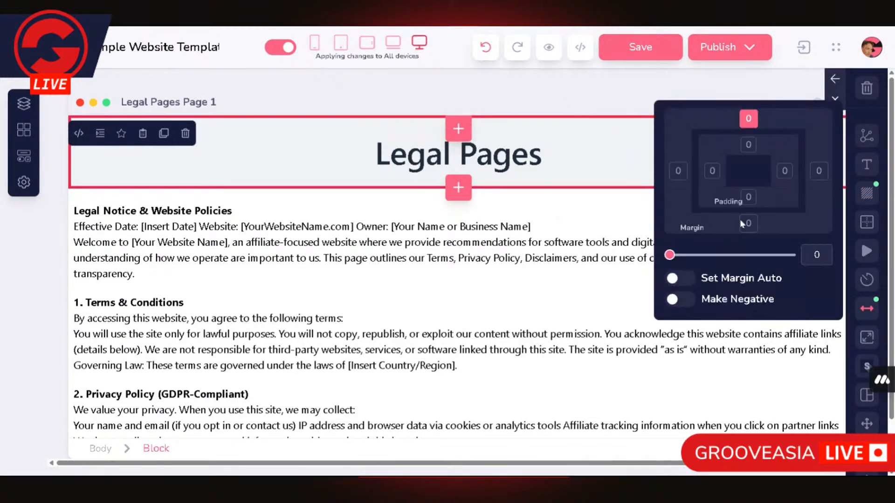
drag(679, 262, 685, 263)
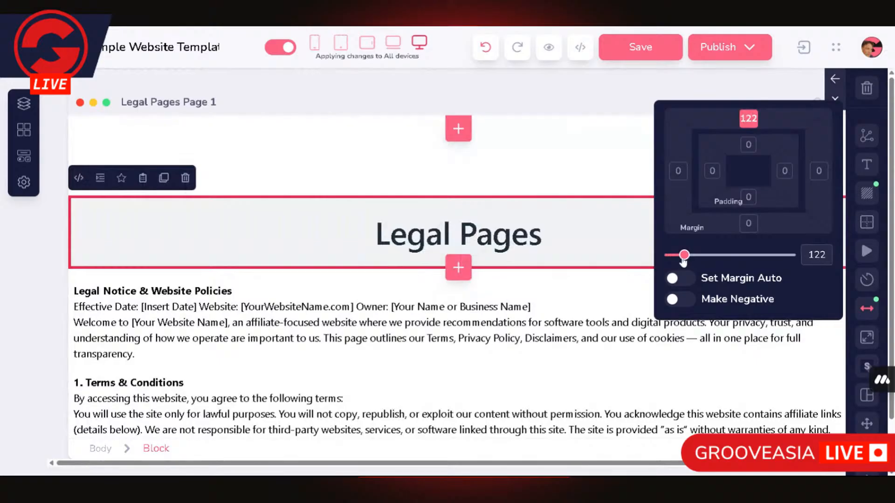
click(591, 231)
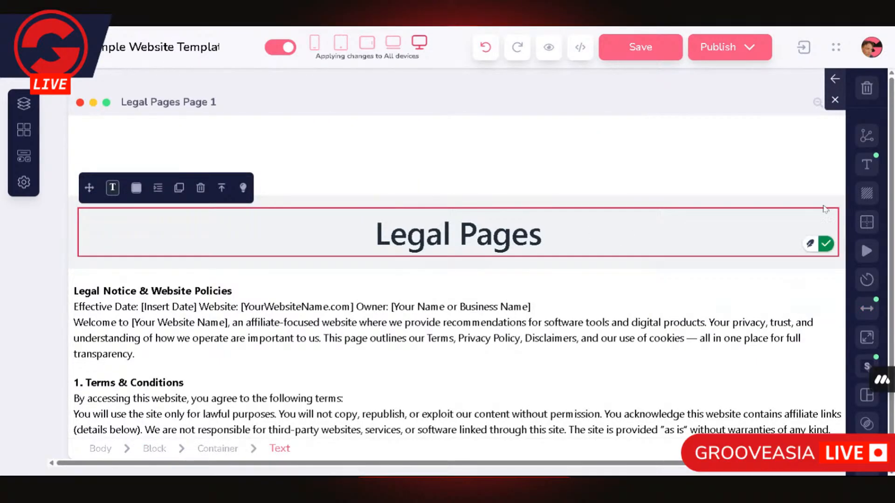
click(819, 243)
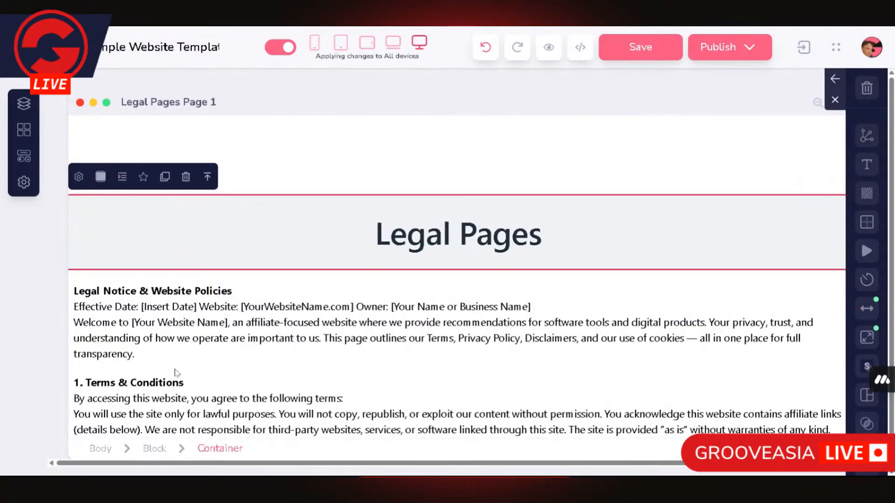
Step: Examine the Legal Pages block's background layer settings and the legal notice text below it
click(158, 450)
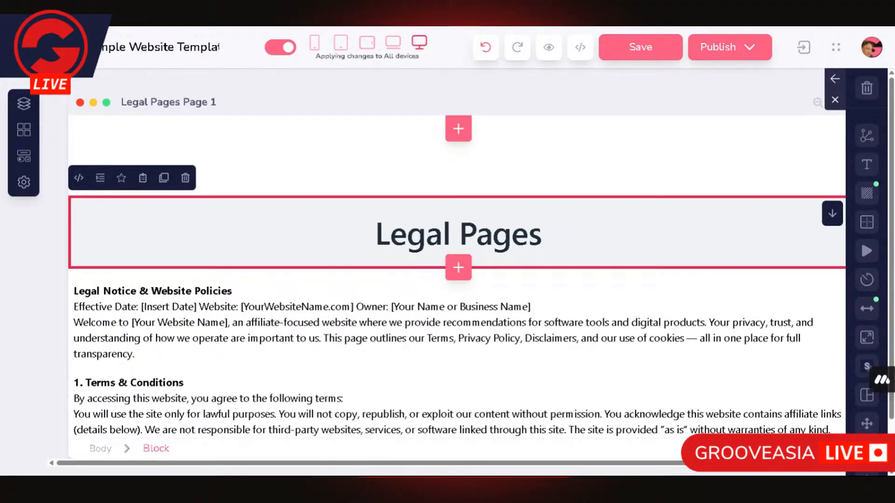
click(867, 193)
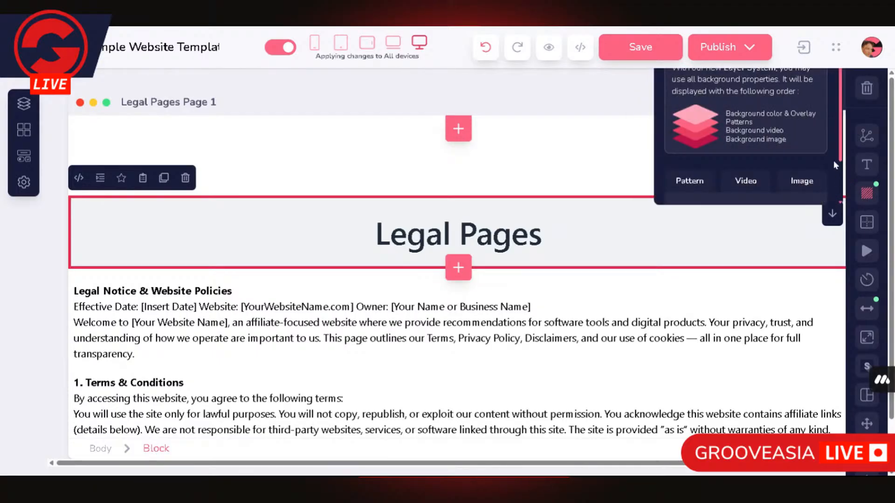
drag(840, 145, 813, 175)
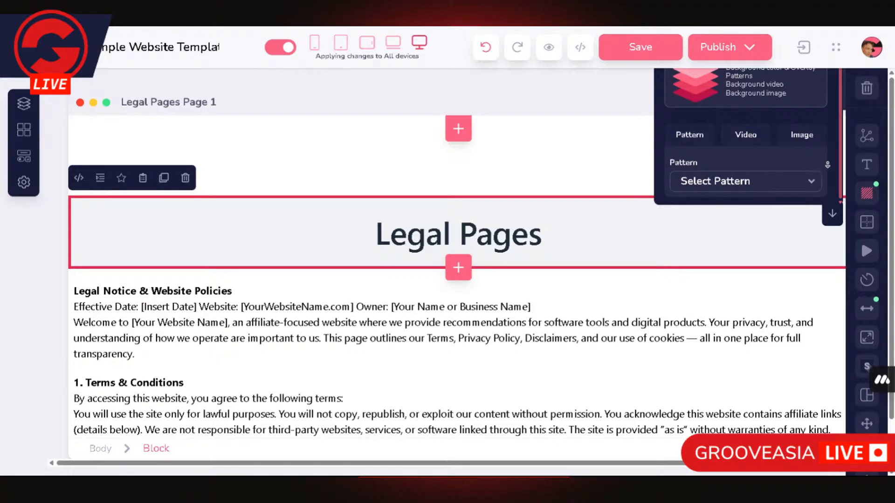
scroll(830, 168, up, 2)
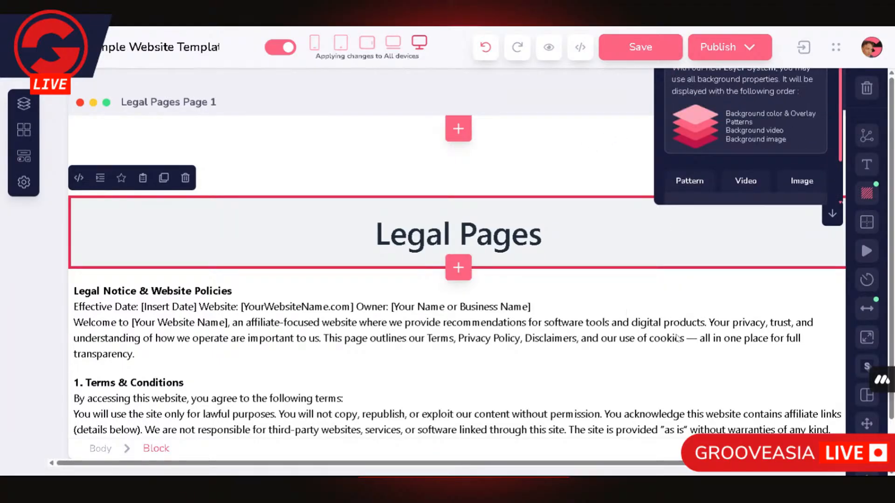
click(731, 336)
scroll(611, 235, down, 2)
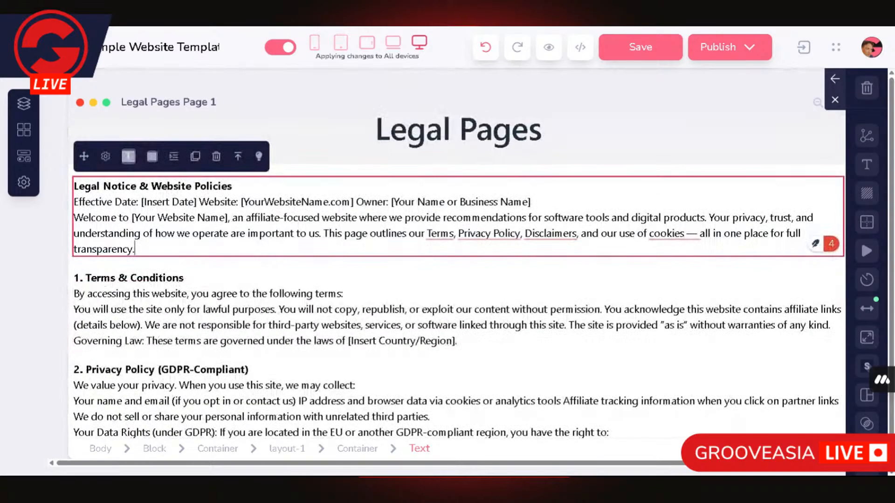
scroll(612, 245, down, 3)
scroll(612, 245, up, 5)
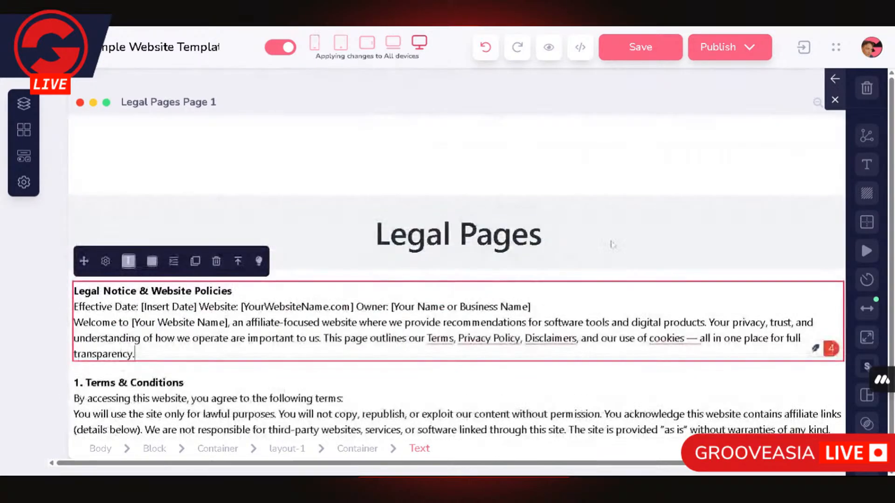
Step: Reset the top margin of the Legal Pages title block to 0 and check the page's full length
click(656, 237)
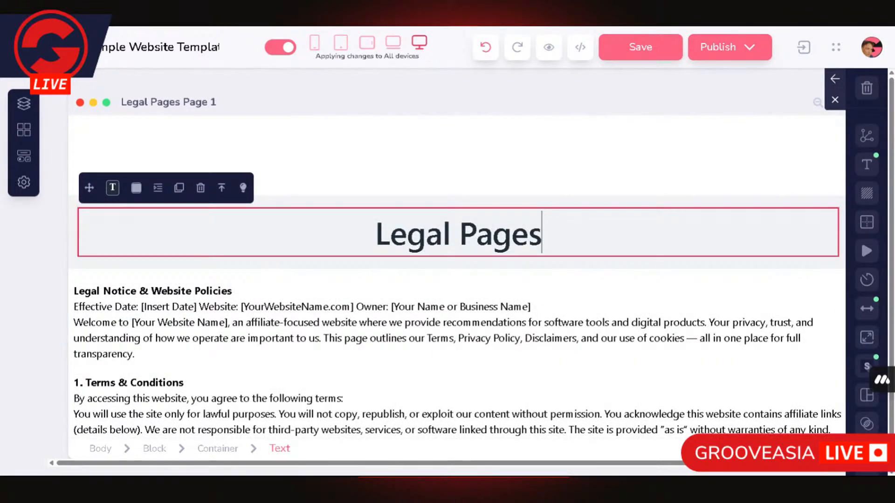
click(148, 450)
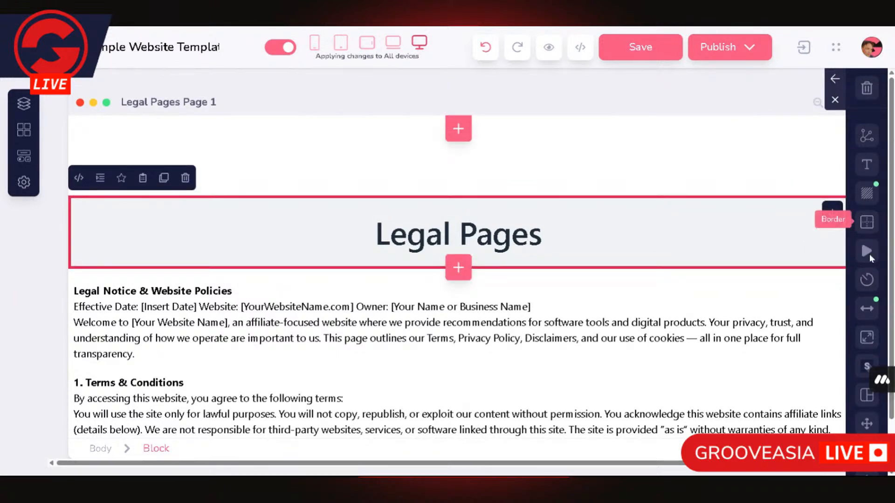
click(866, 309)
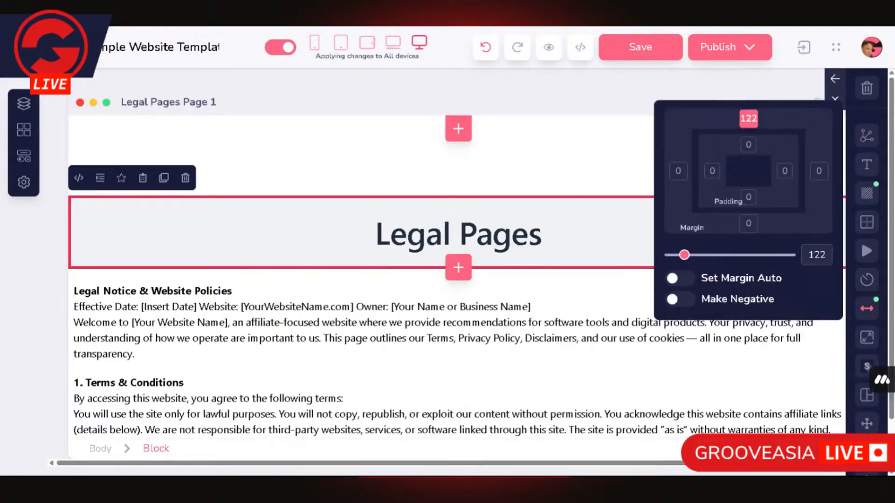
drag(684, 255, 625, 278)
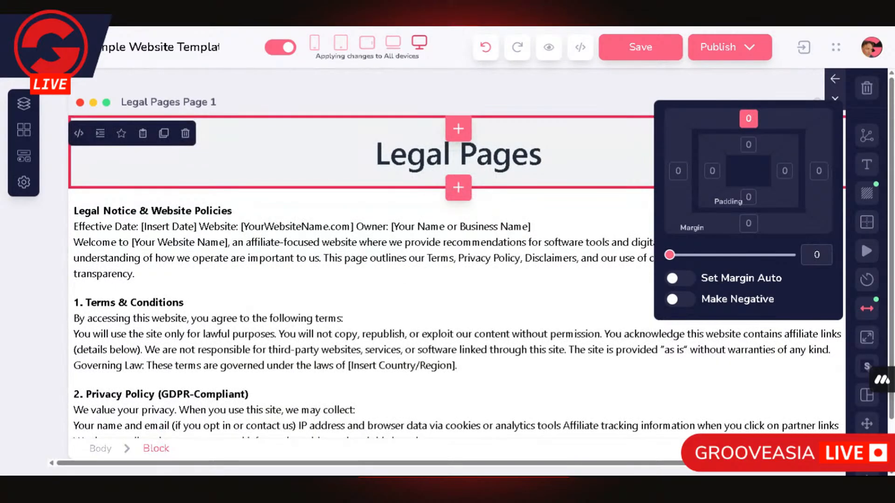
click(620, 277)
scroll(261, 363, down, 10)
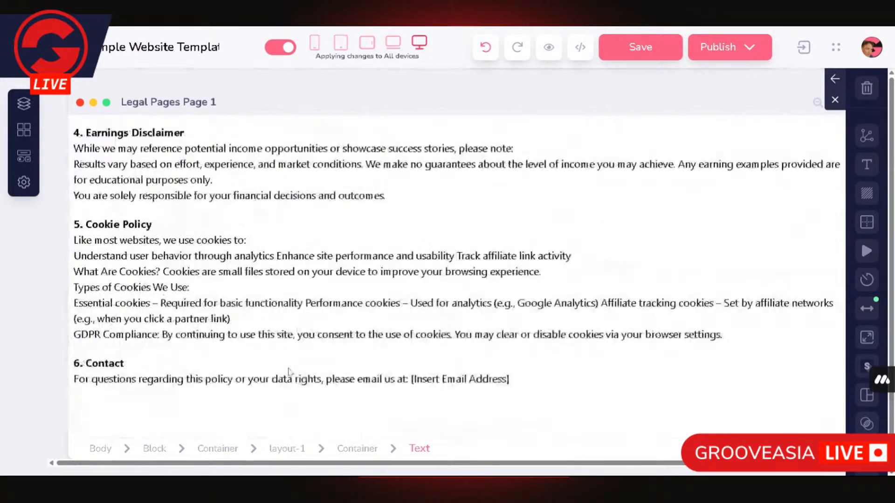
scroll(288, 372, up, 10)
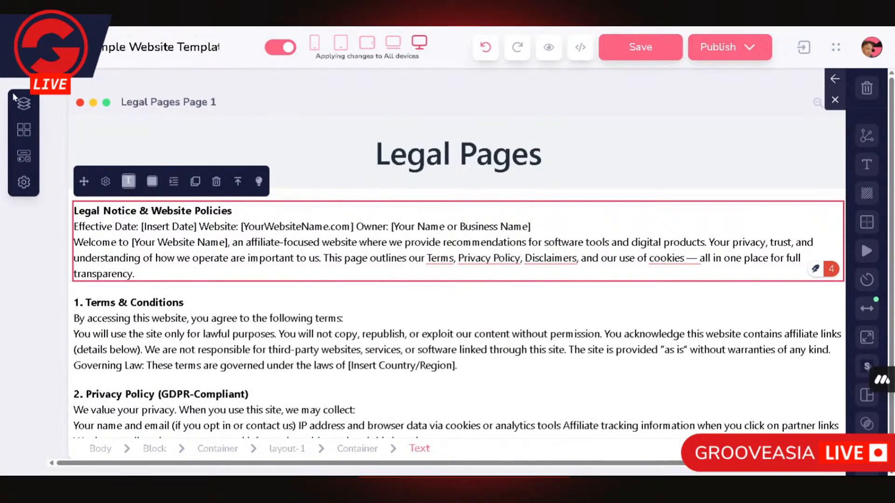
Step: Shorten the page name to "Legal Pages" and its slug to "legal-pages" in the page information
click(24, 182)
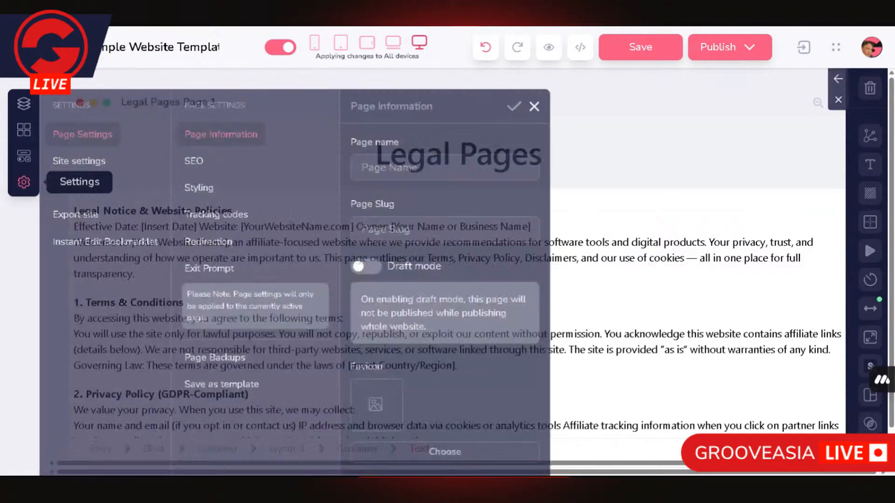
double_click(399, 167)
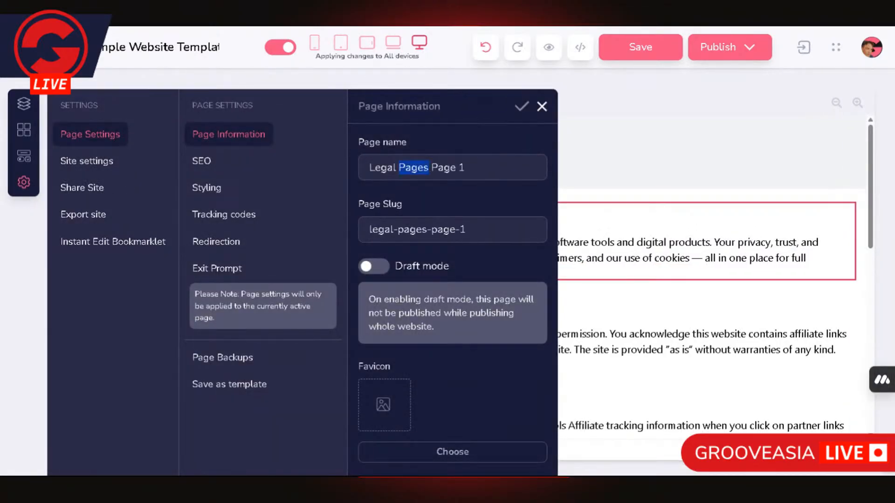
click(438, 167)
drag(431, 168, 465, 167)
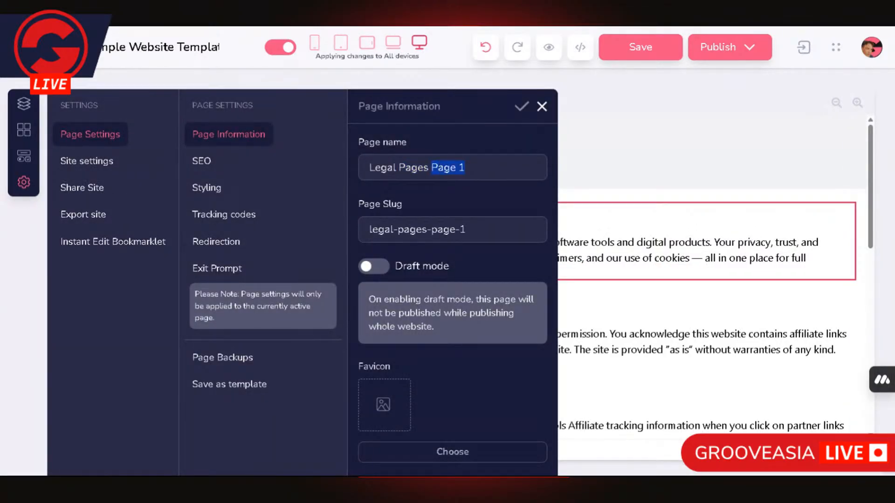
key(BackSpace)
drag(427, 229, 460, 230)
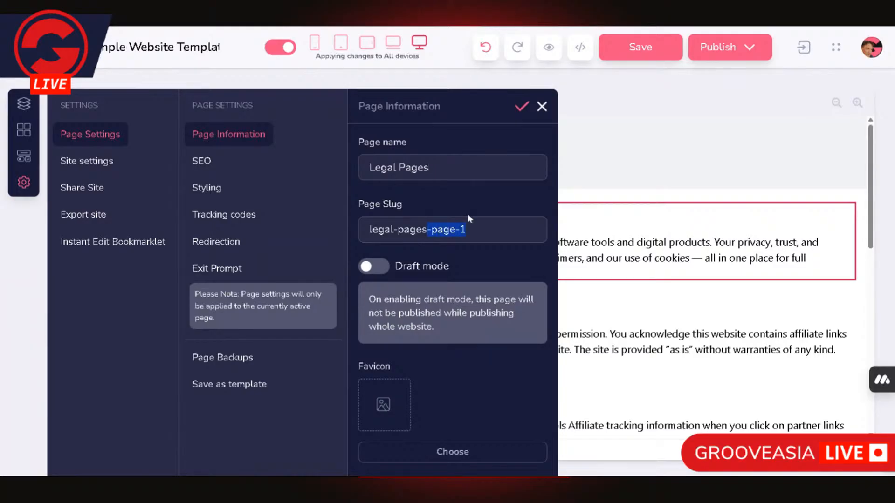
key(BackSpace)
click(522, 108)
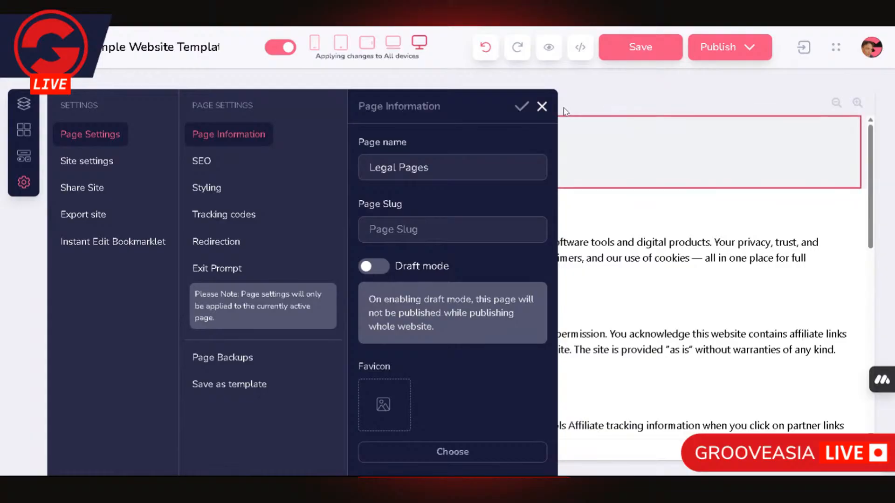
click(542, 108)
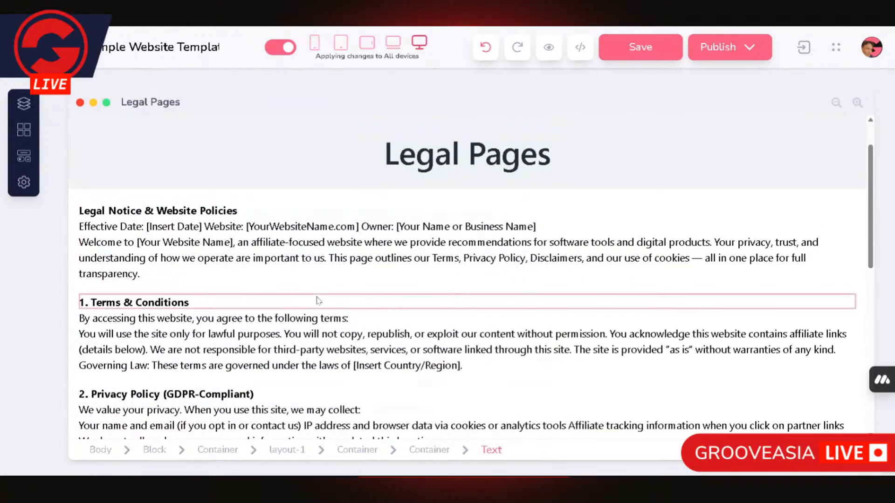
Step: Review the legal page's content and check its entry in the list of funnel pages
scroll(315, 300, down, 10)
scroll(315, 291, up, 10)
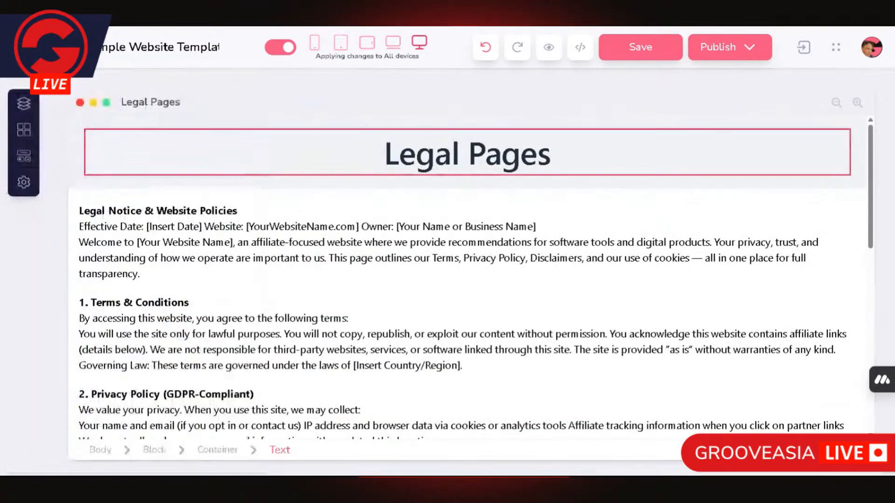
mouse_move(29, 48)
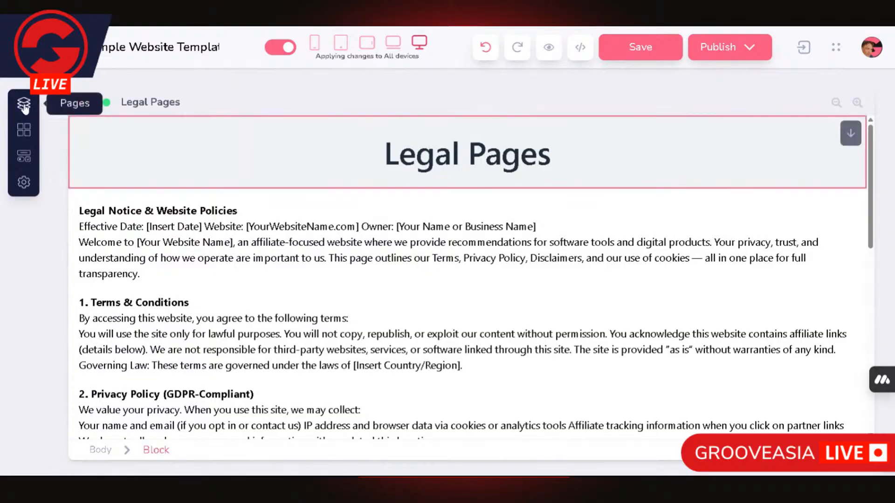
click(24, 105)
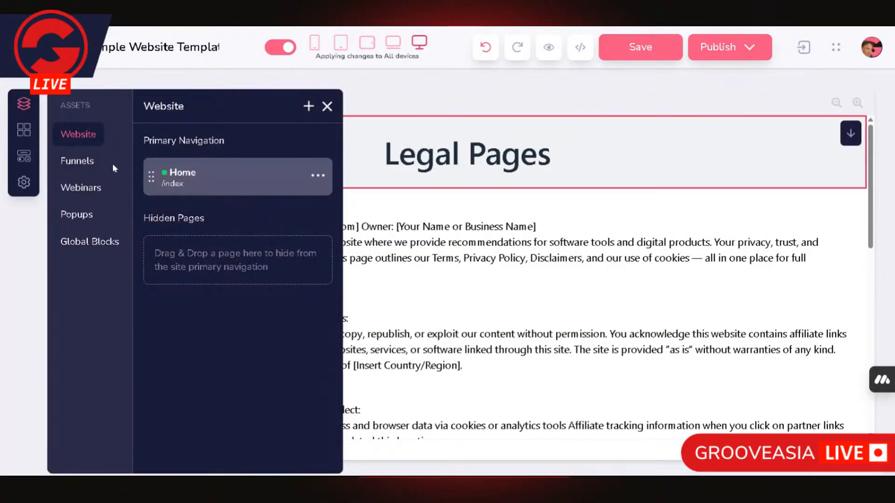
click(80, 163)
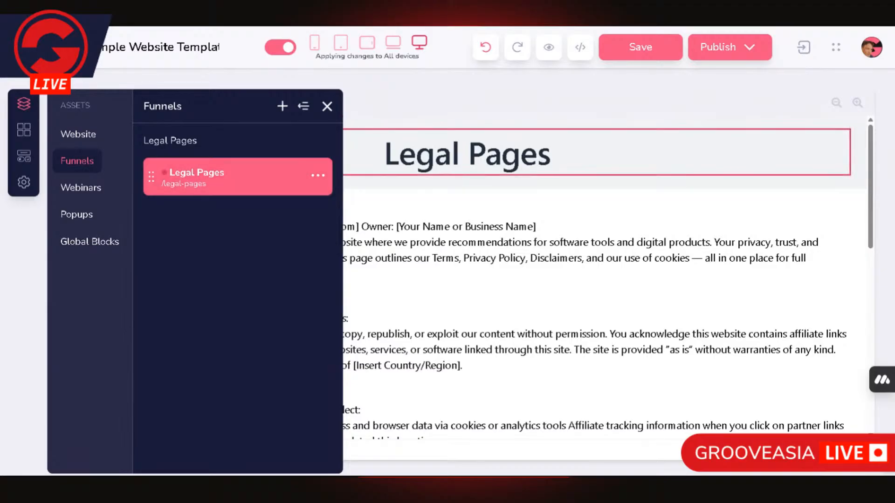
click(454, 135)
Step: Rename the page as "Policies" and set its slug to "policies" in the page information
click(23, 182)
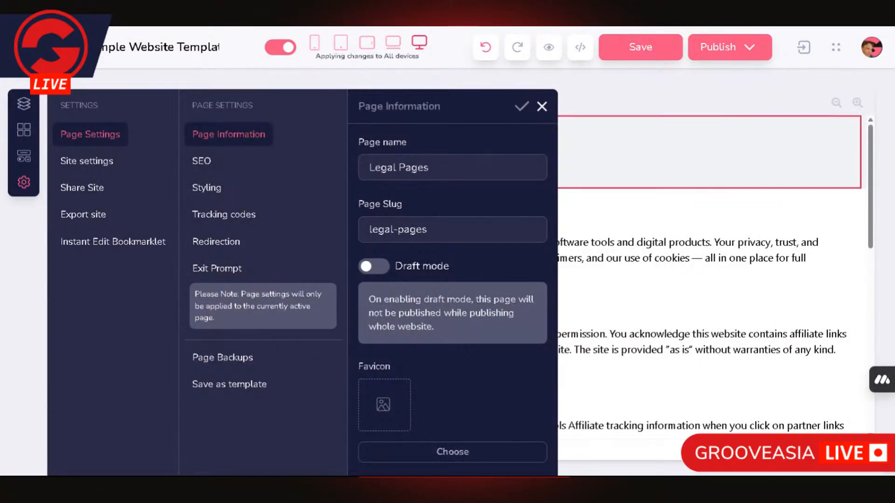
drag(424, 168, 368, 167)
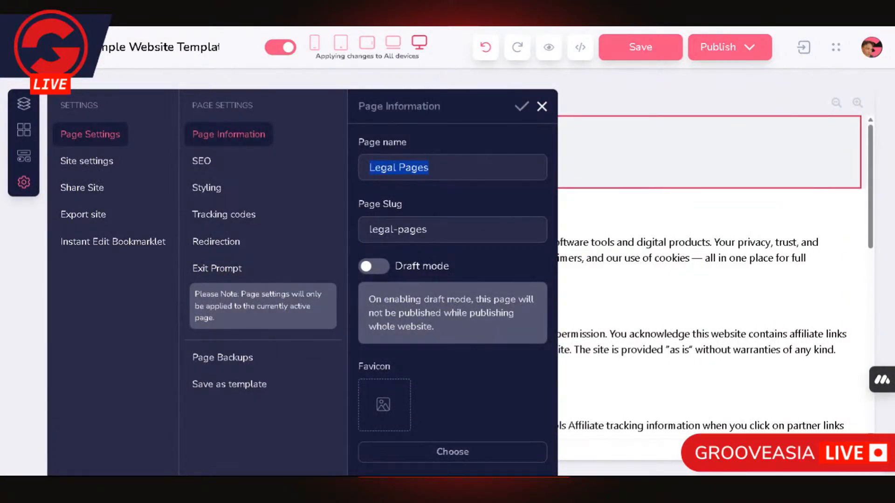
text(Pol)
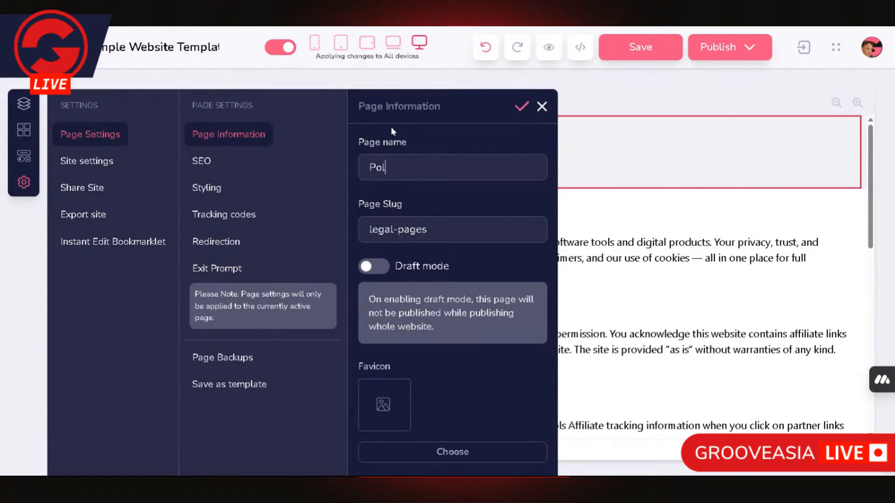
text(icies)
key(Tab)
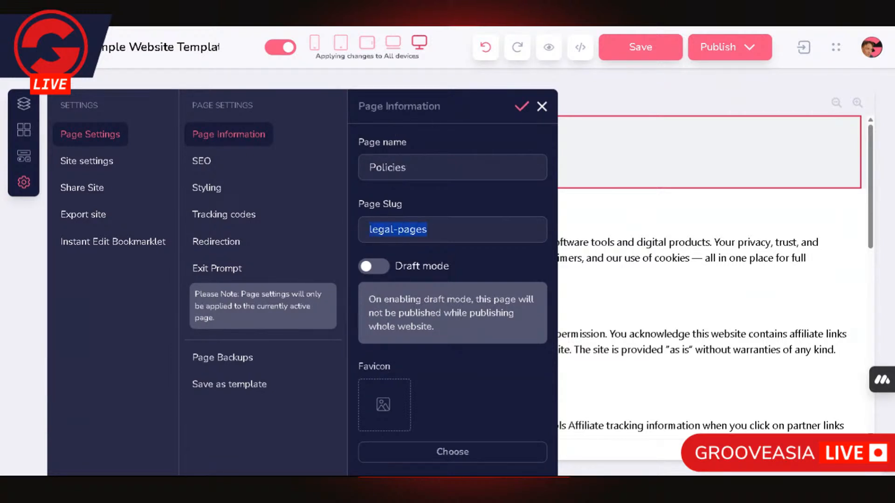
text(pol)
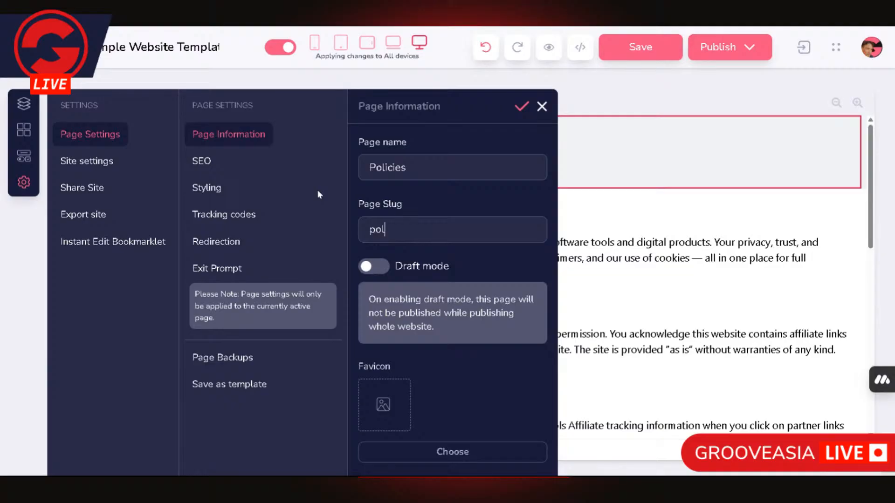
text(icies)
click(521, 107)
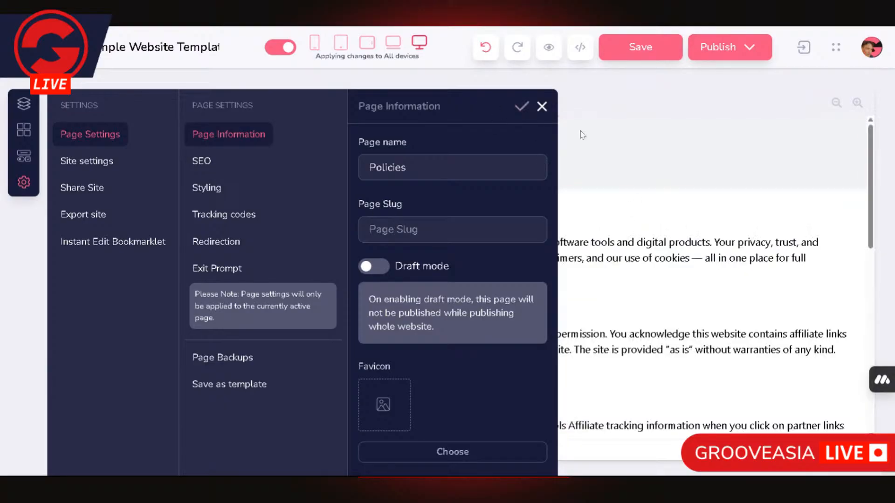
click(541, 107)
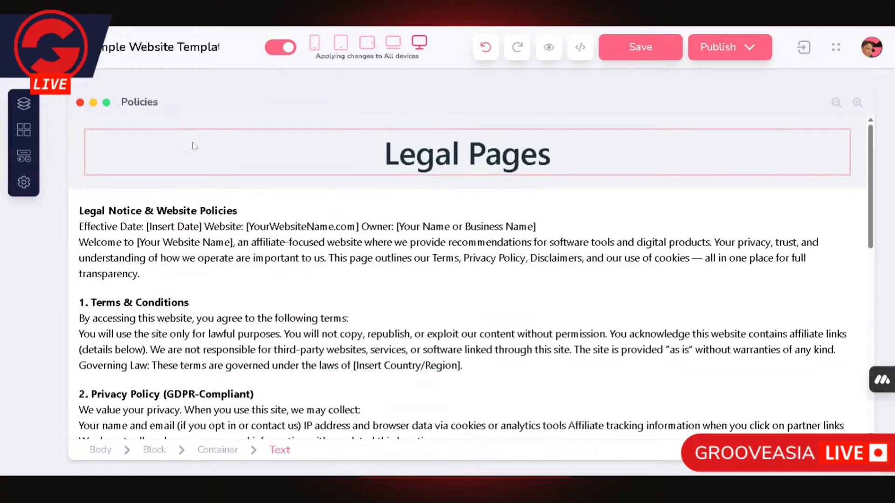
Step: Replace the "Legal Pages" heading in the title block with "Policies"
click(122, 175)
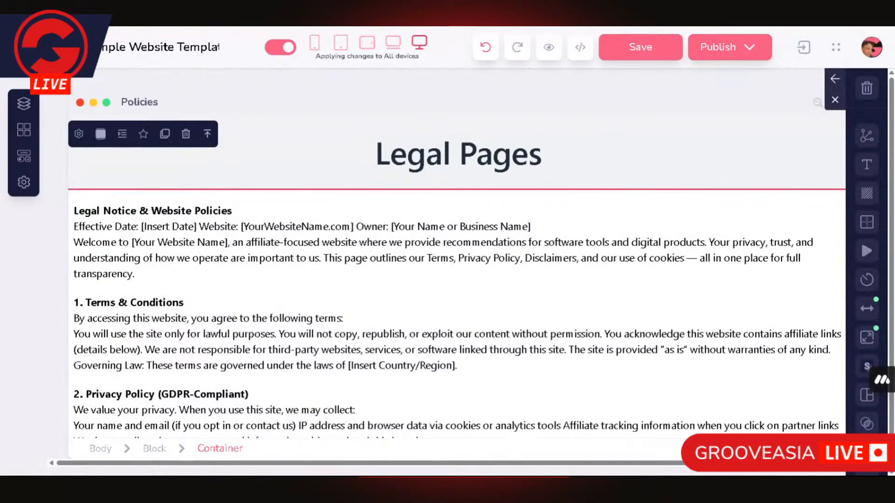
triple_click(419, 155)
text(P)
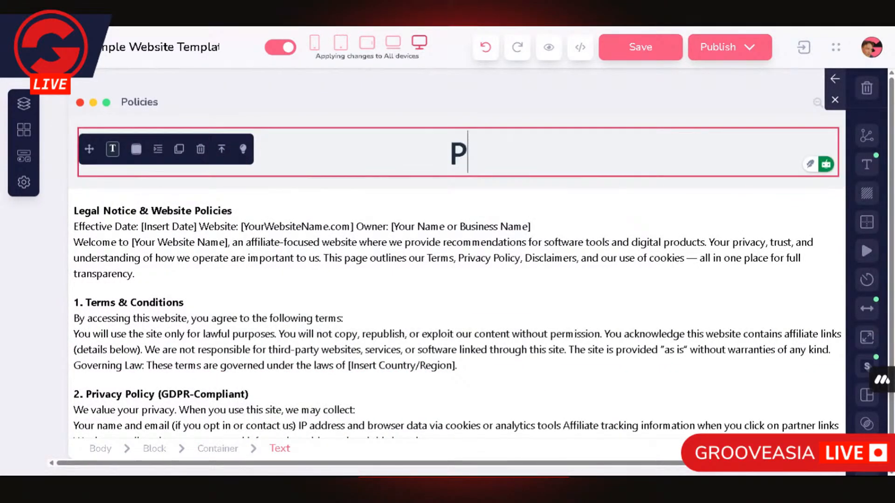
text(olicie)
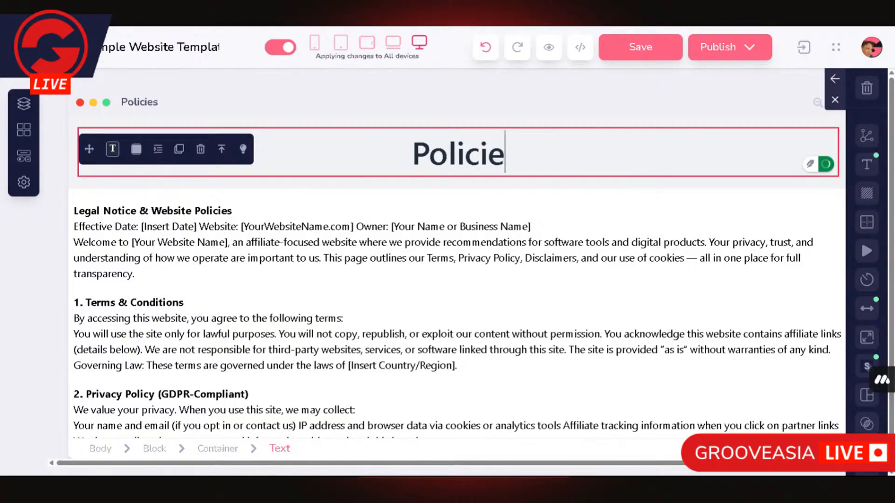
text(s)
click(518, 208)
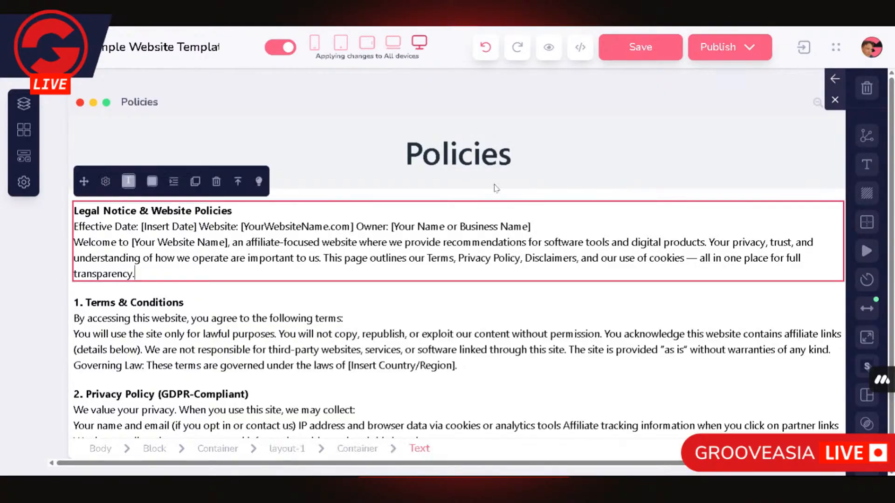
Step: Rename the "Policies" entry in the list of funnel pages as "Legal Pages"
click(69, 128)
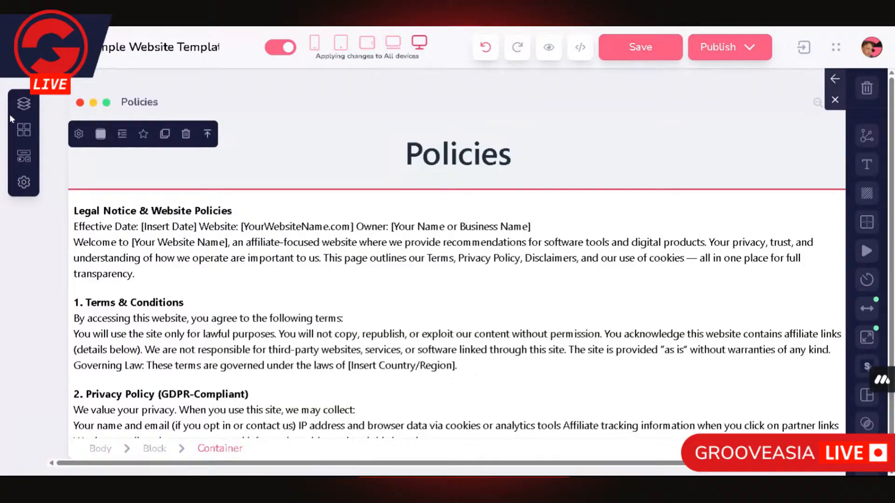
click(23, 104)
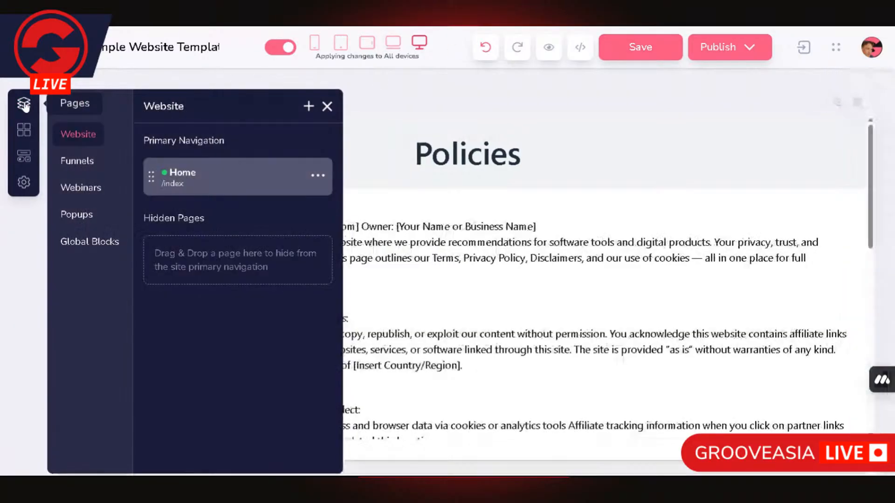
click(84, 162)
click(247, 183)
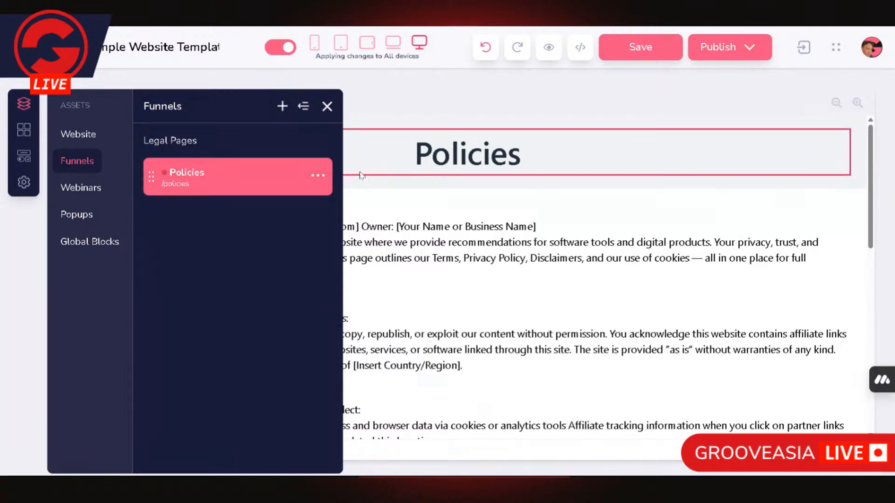
click(315, 179)
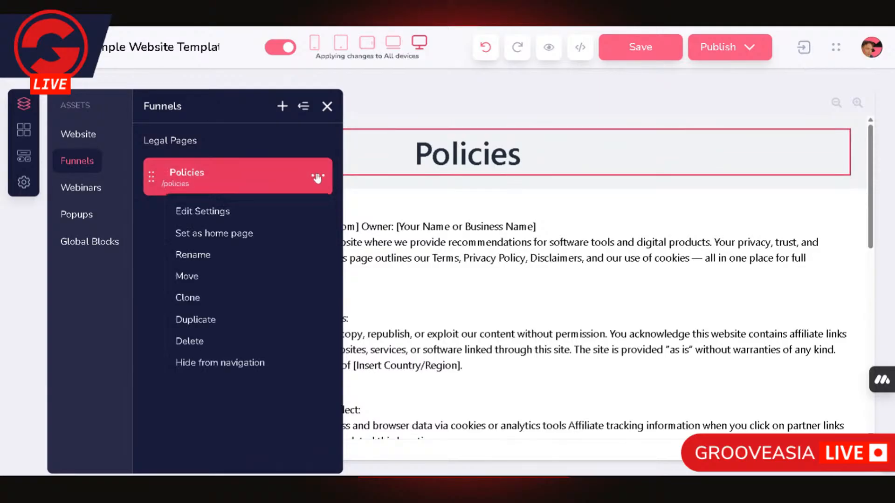
click(202, 256)
double_click(173, 176)
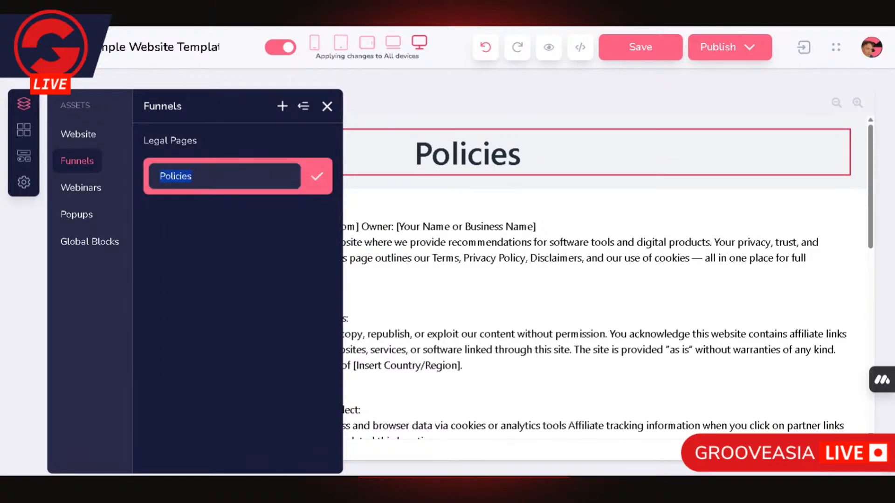
text(Legal Pages)
click(317, 177)
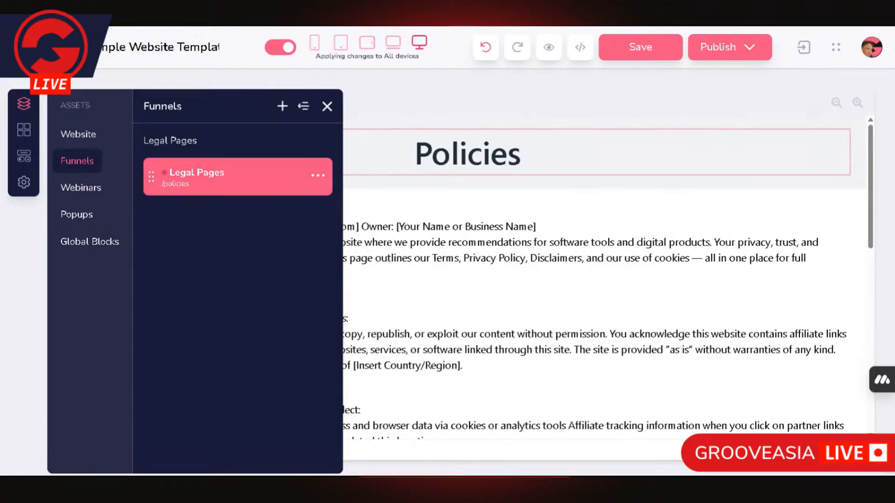
click(328, 107)
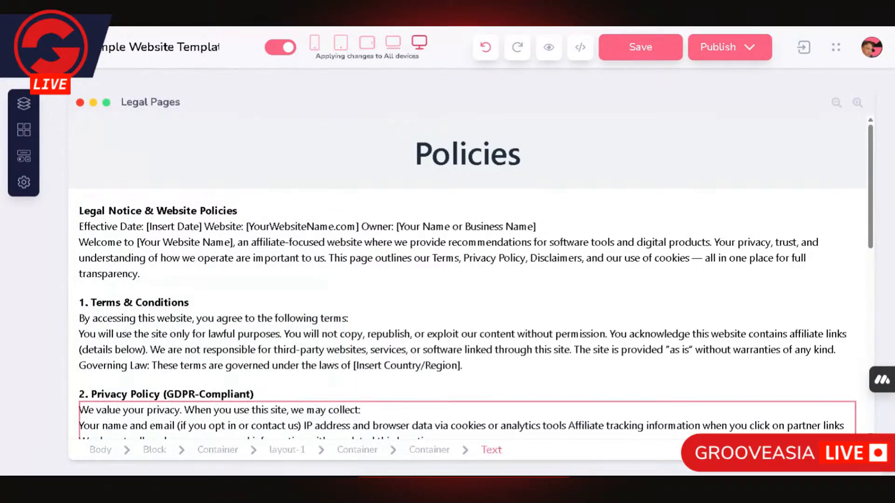
Step: Review the legal page's text, open the website's Home page and examine it down to the policy links in its footer
scroll(466, 410, down, 10)
scroll(466, 410, up, 8)
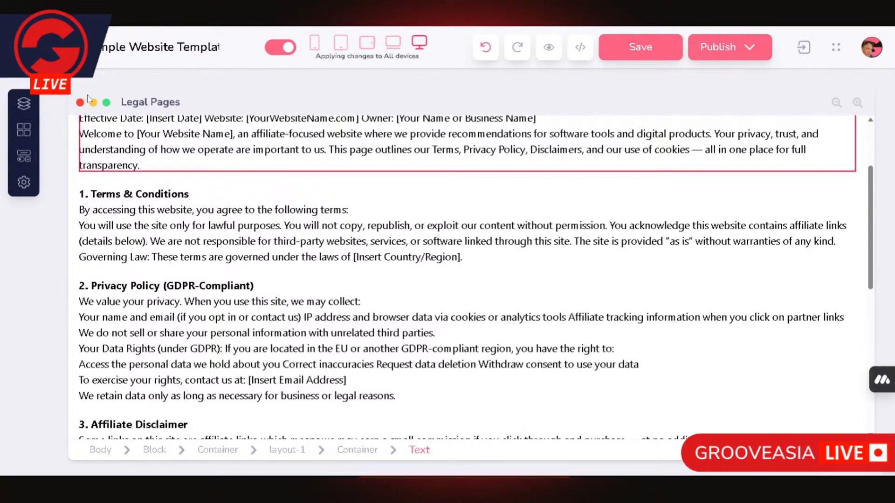
scroll(49, 173, up, 3)
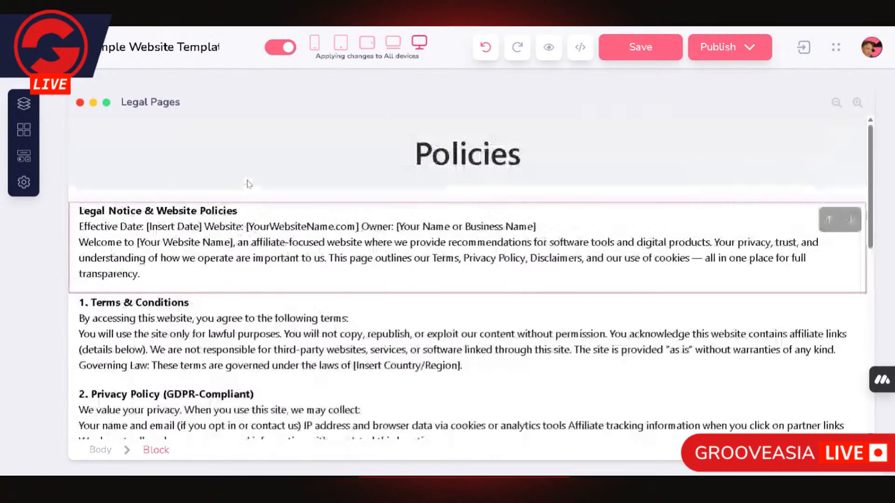
click(25, 104)
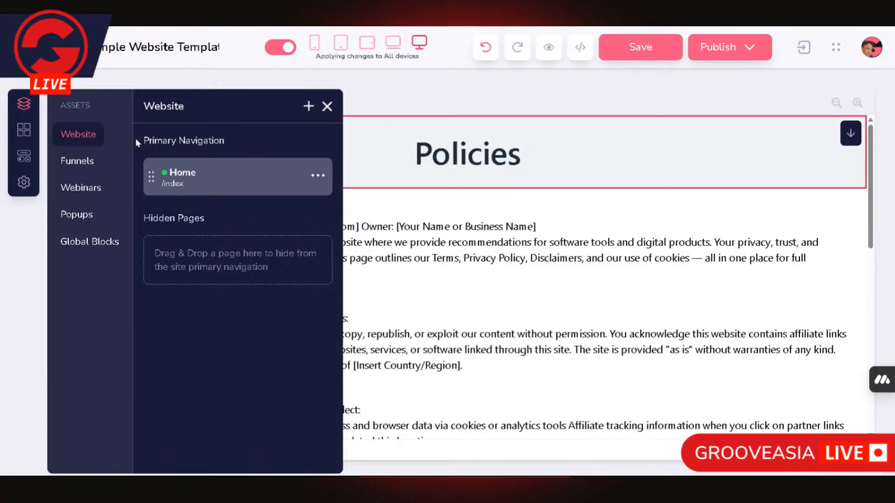
click(238, 179)
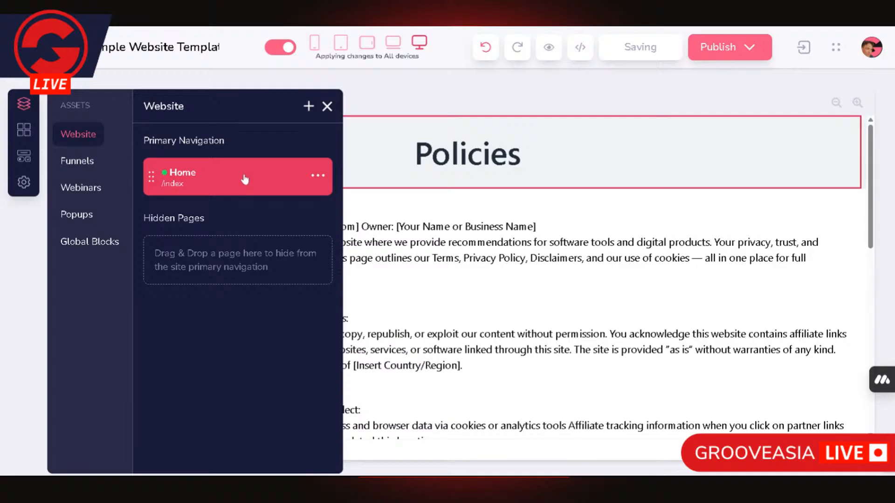
double_click(244, 184)
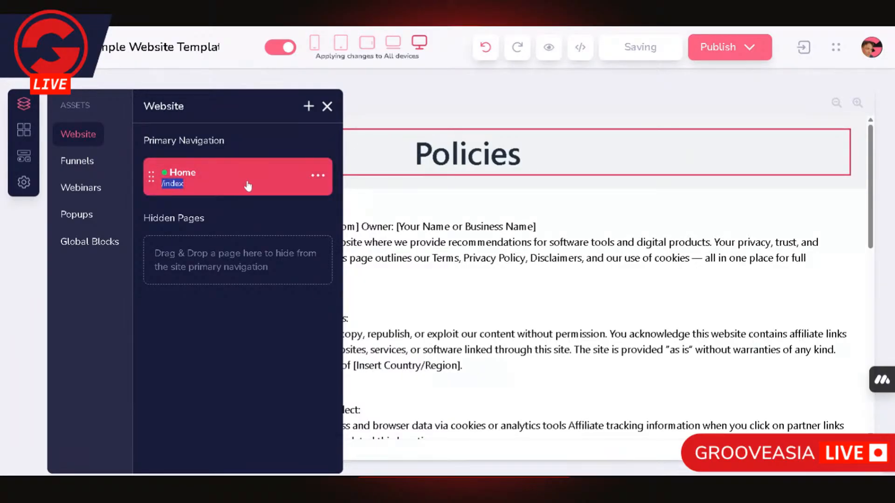
click(239, 172)
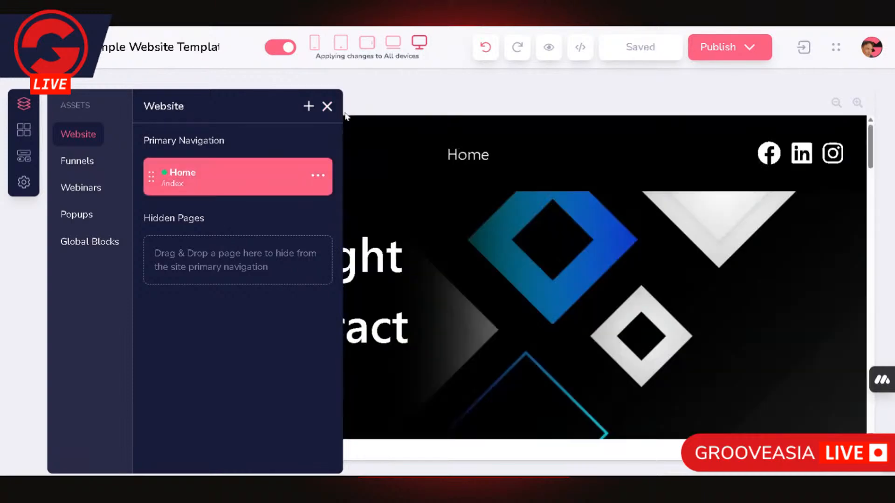
click(327, 106)
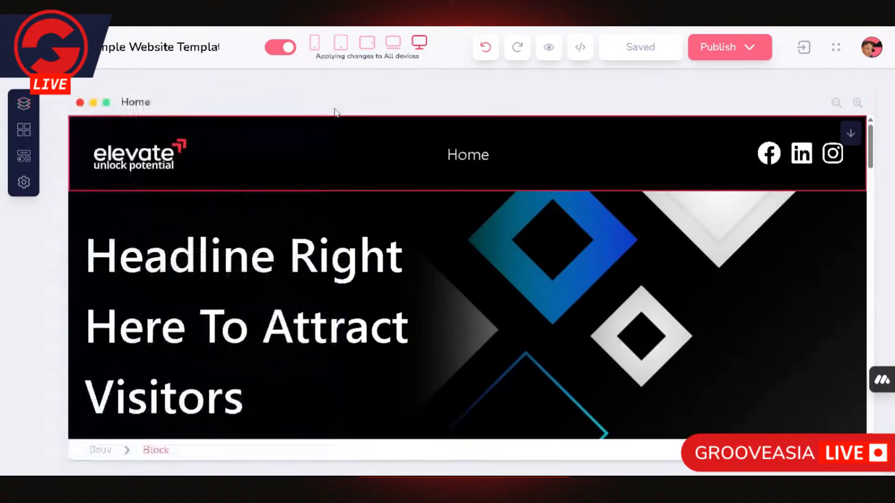
scroll(438, 340, down, 5)
scroll(439, 340, up, 5)
scroll(518, 332, down, 10)
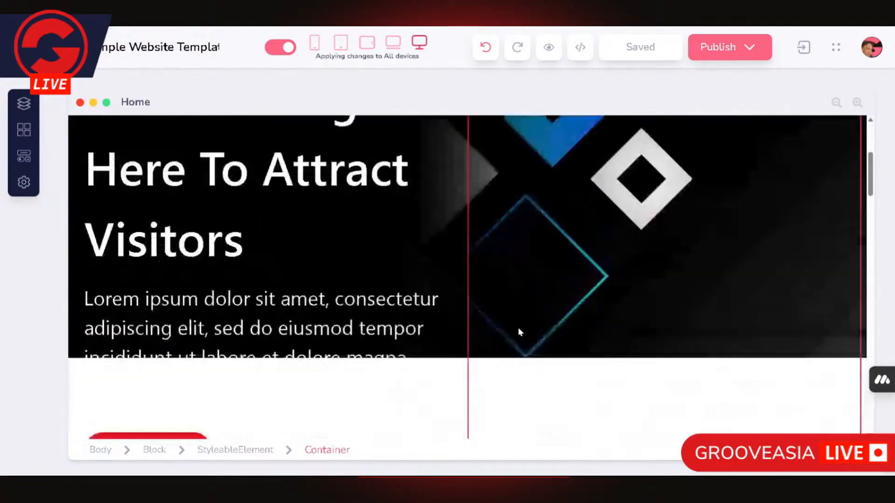
scroll(517, 336, down, 15)
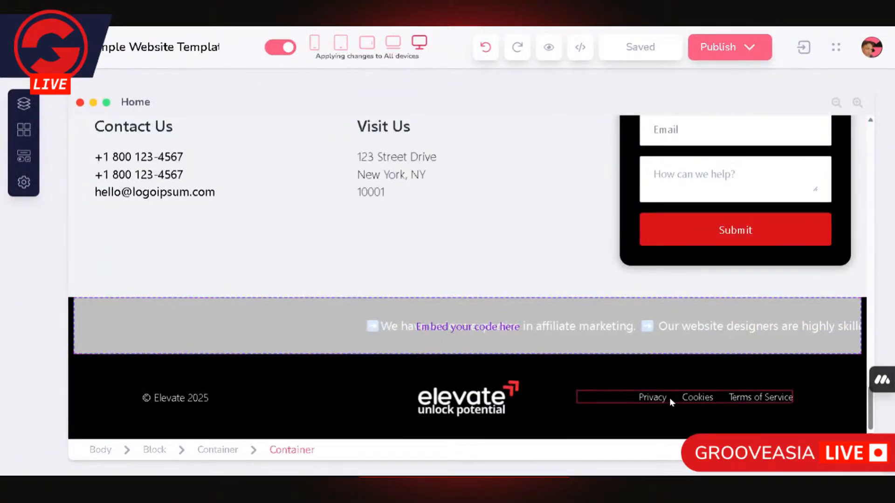
scroll(450, 386, up, 10)
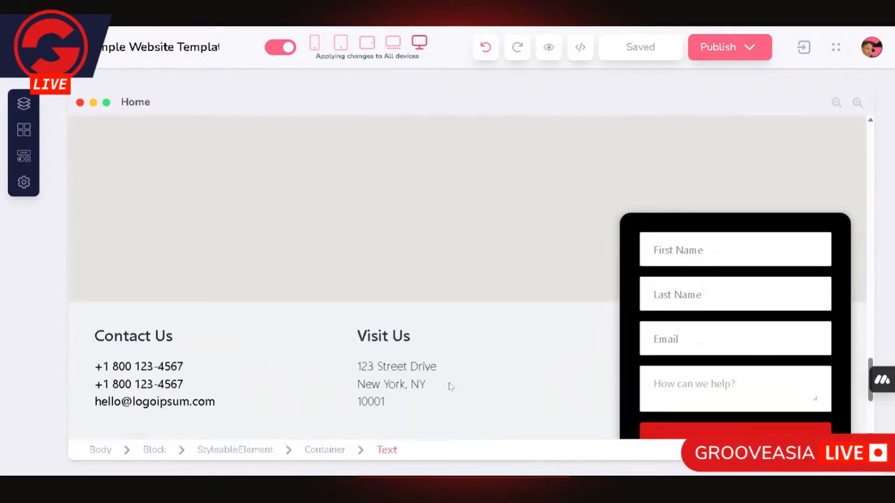
scroll(259, 225, up, 15)
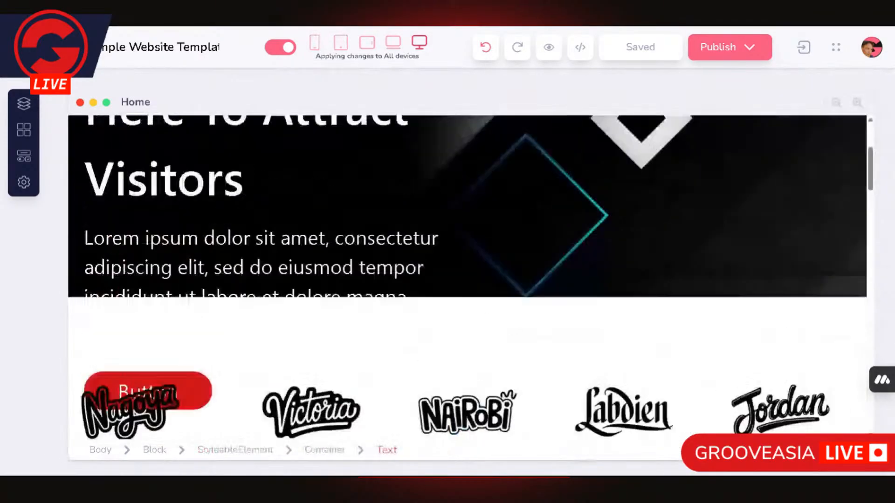
Step: Reopen the "Legal Pages" funnel page and show the full settings of the block holding the "Legal Notice & Website Policies" text
click(21, 103)
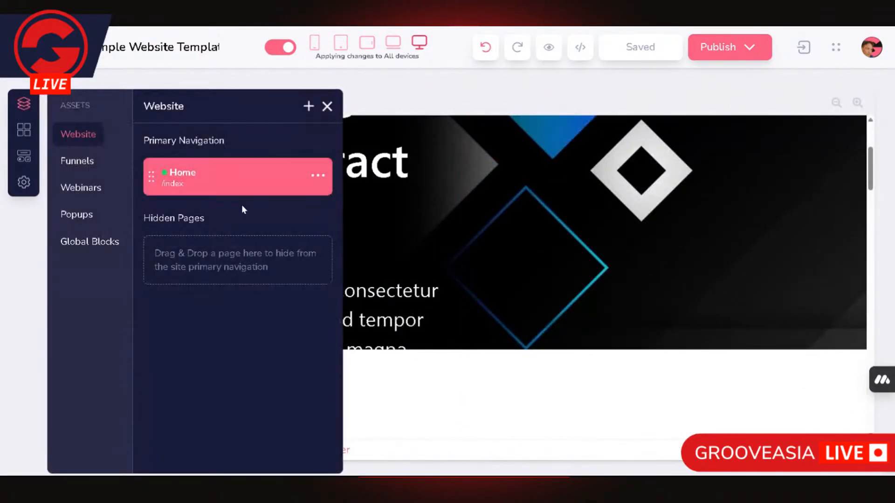
click(69, 163)
click(251, 156)
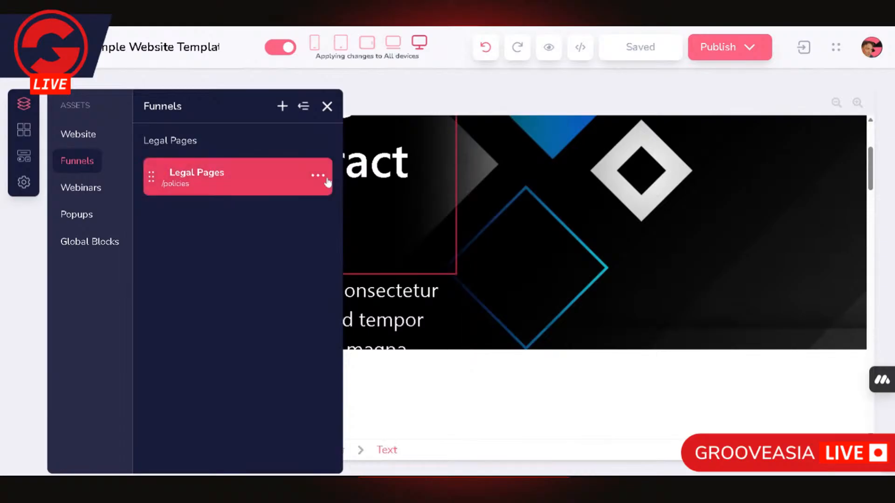
click(276, 186)
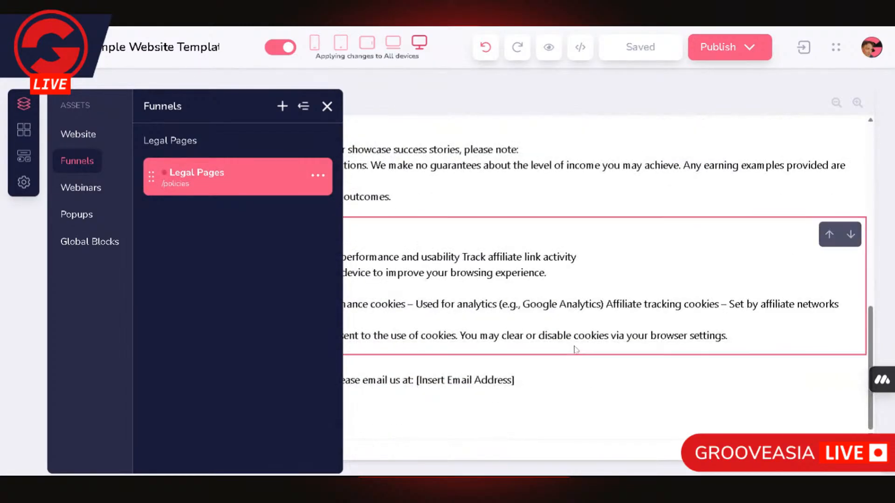
click(327, 106)
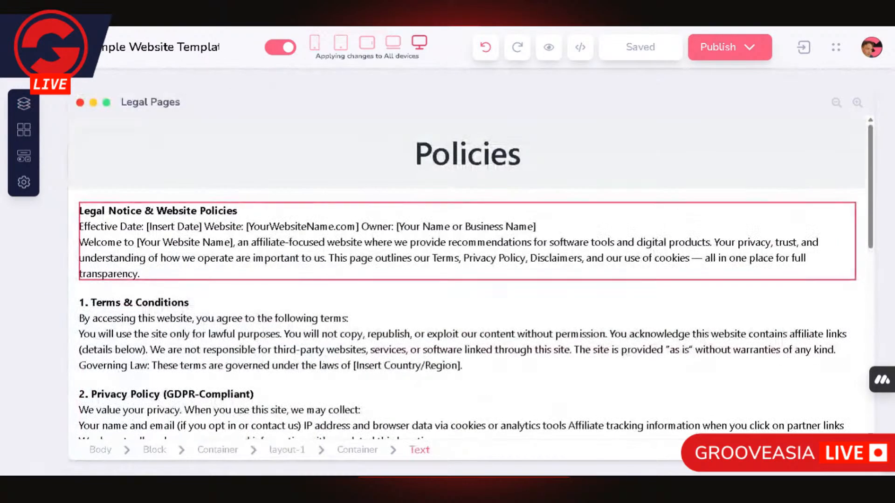
click(72, 210)
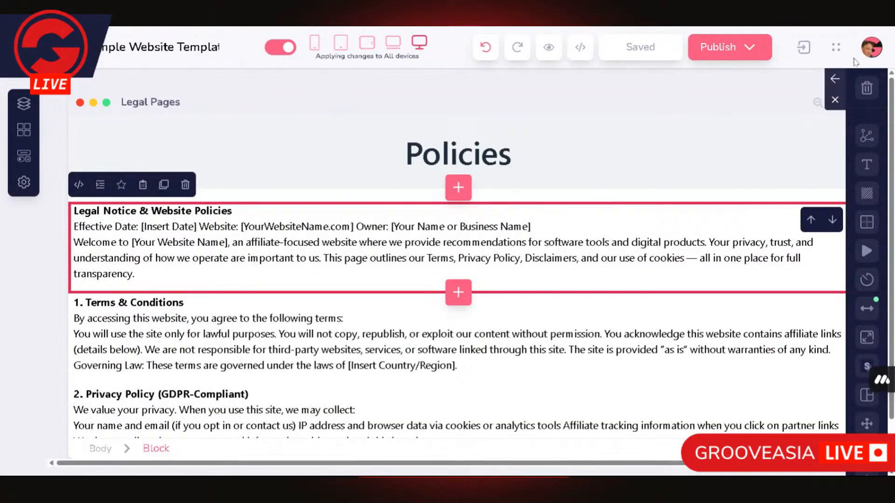
click(835, 82)
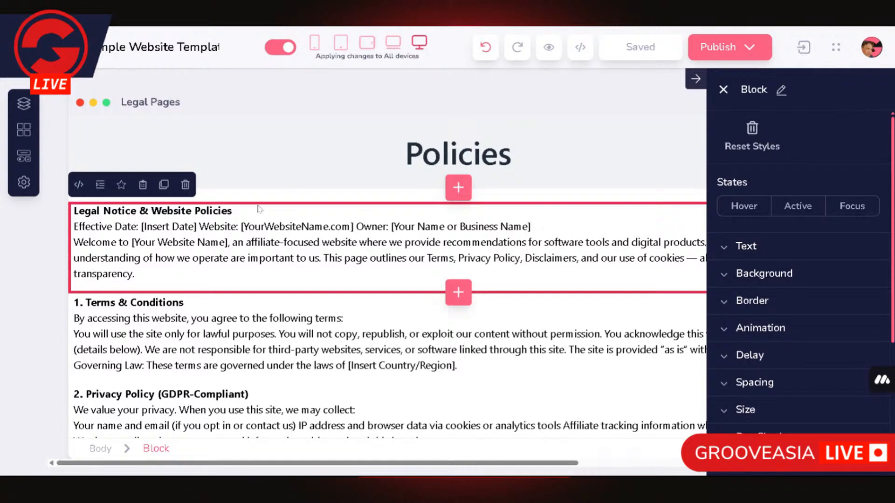
click(781, 90)
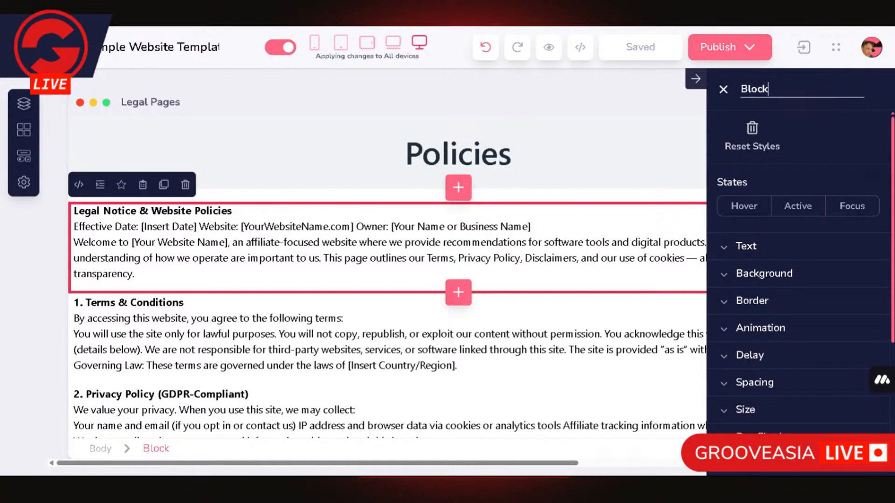
double_click(755, 89)
click(304, 139)
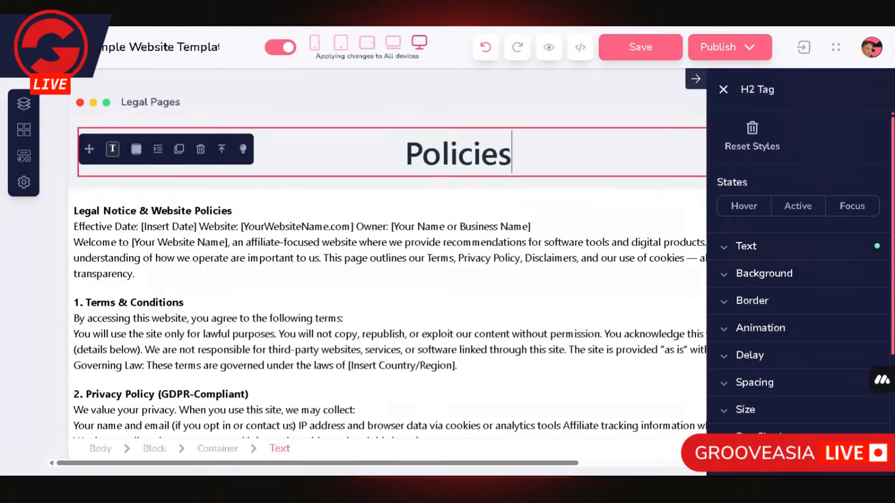
click(136, 274)
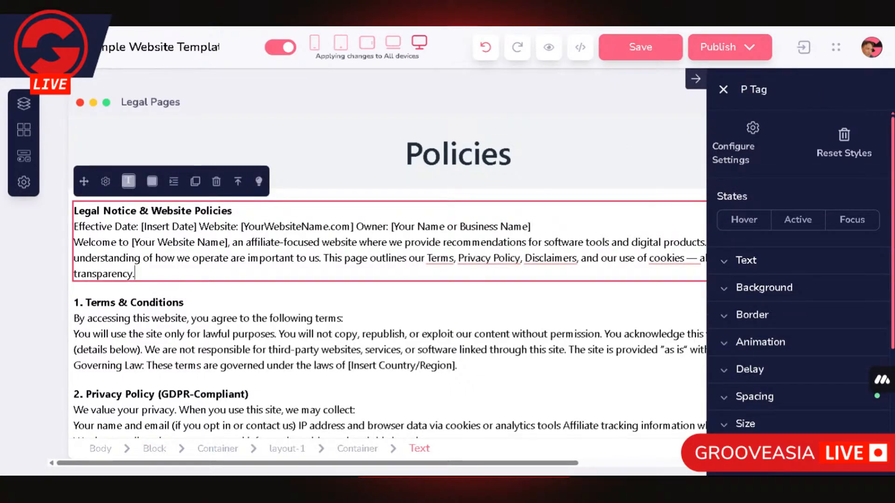
click(304, 187)
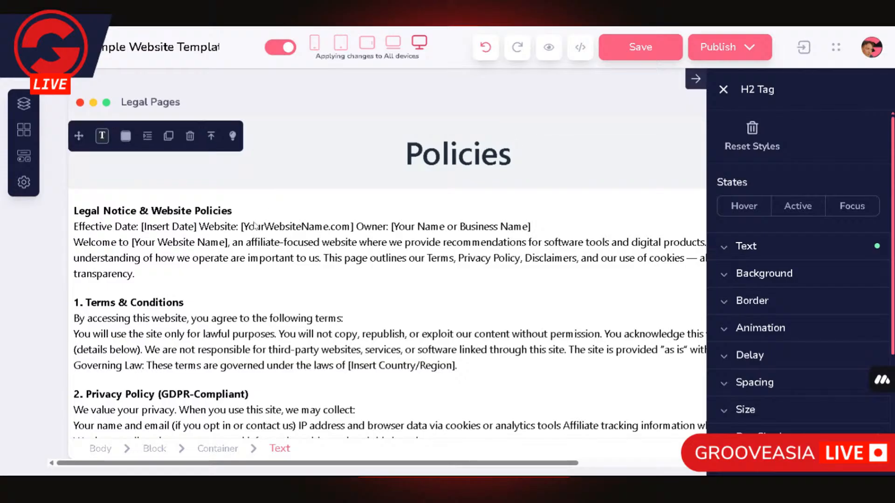
click(324, 219)
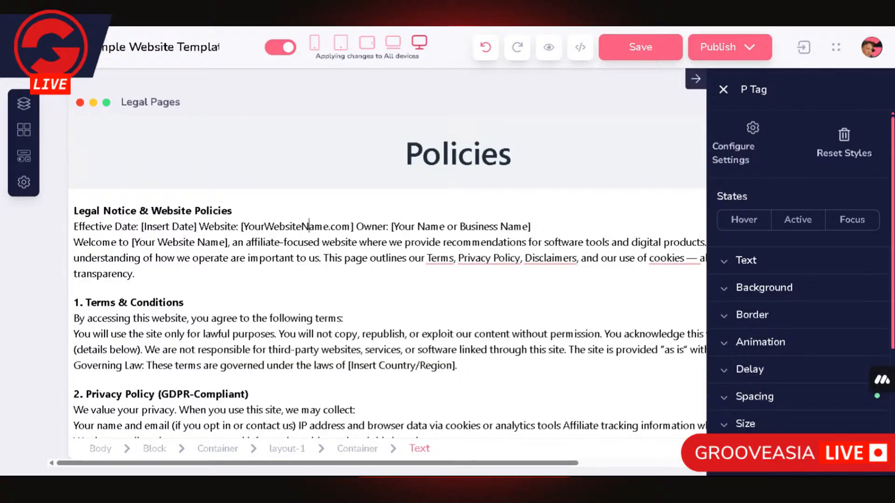
click(172, 227)
click(420, 307)
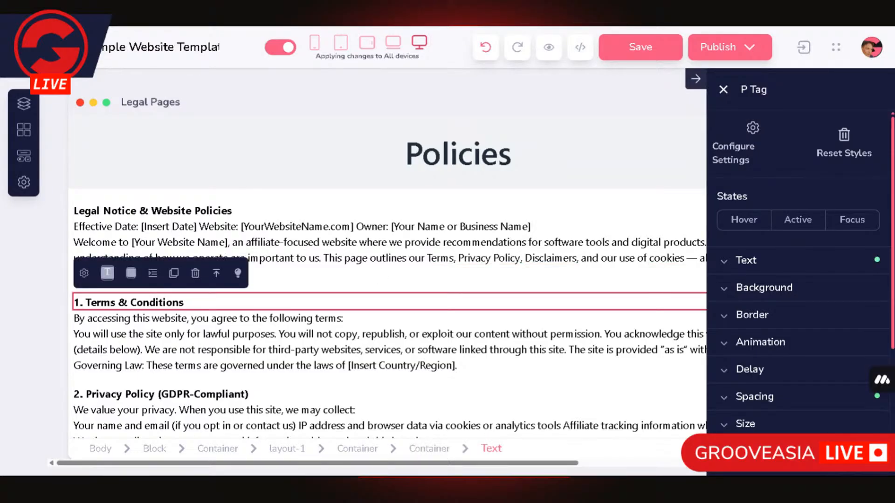
click(140, 274)
Step: Rename the block containing the "Legal Notice & Website Policies" text as "Legal Notice"
click(154, 449)
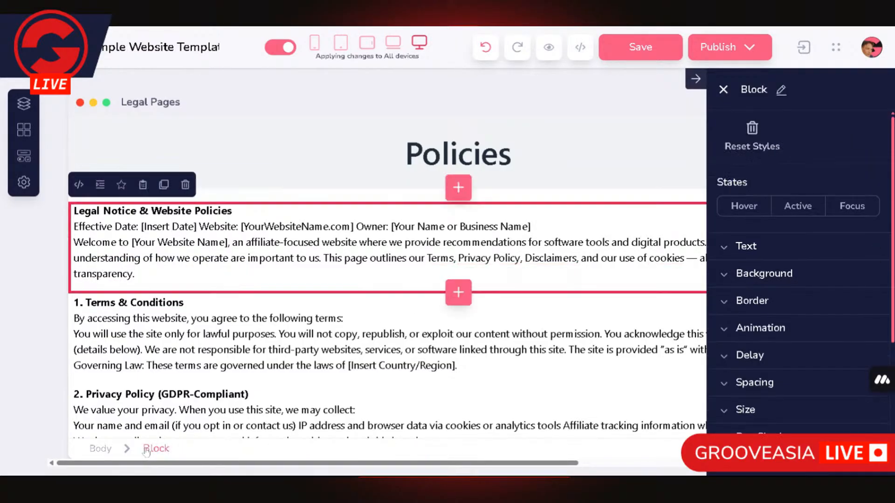
click(781, 90)
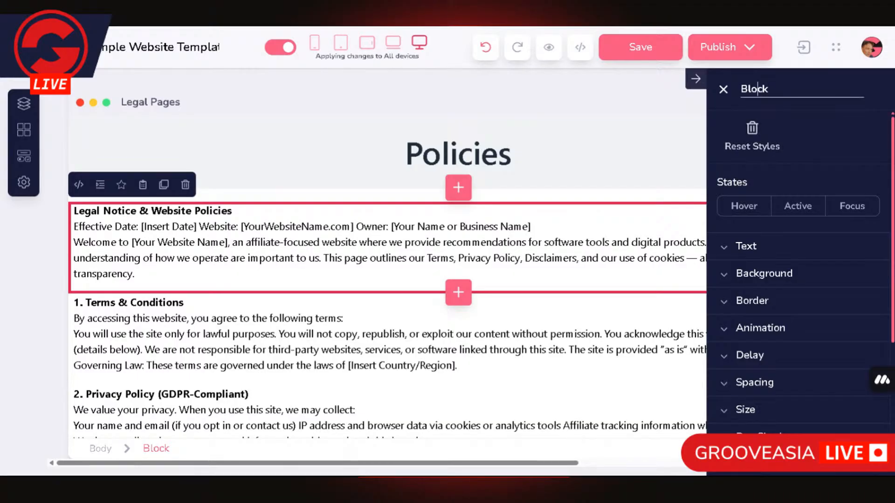
double_click(755, 88)
text(Legal Notice)
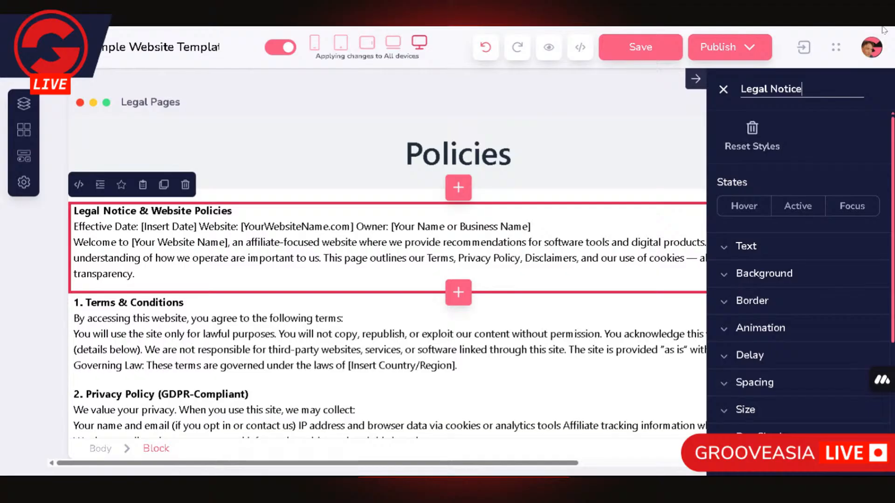
key(Return)
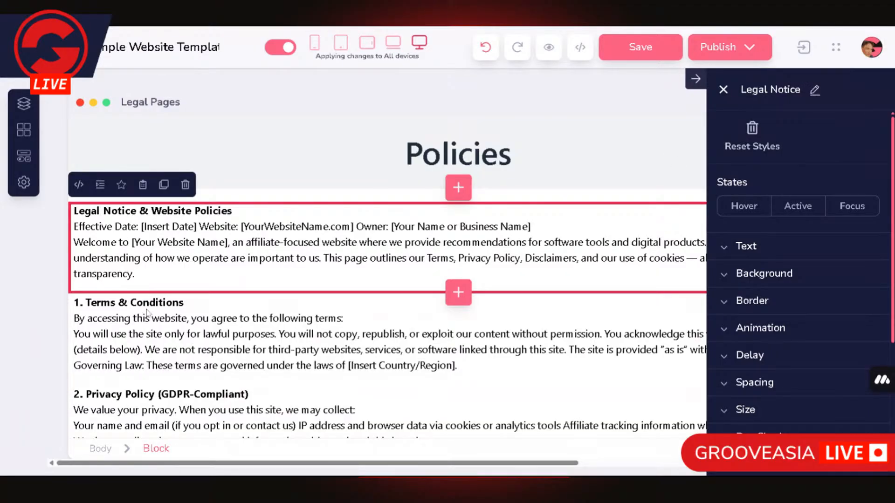
scroll(146, 312, down, 2)
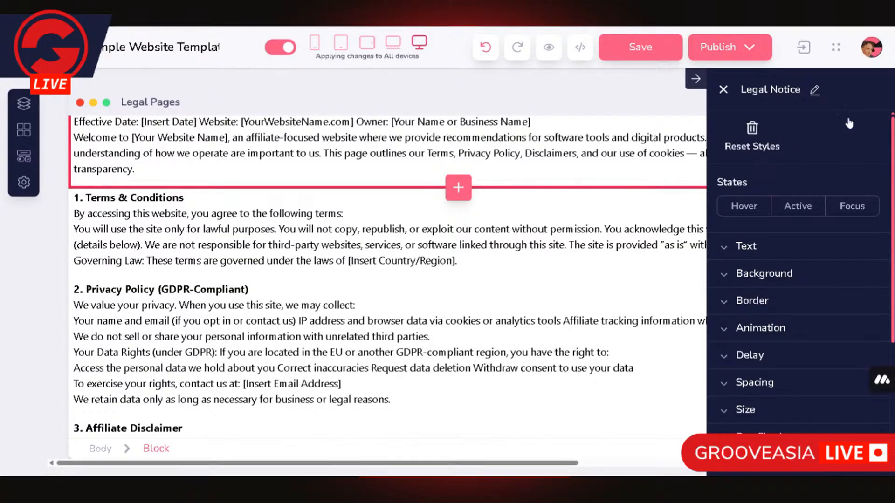
Step: Try to rename the block containing the "1. Terms & Conditions" text as "T&C"
click(233, 203)
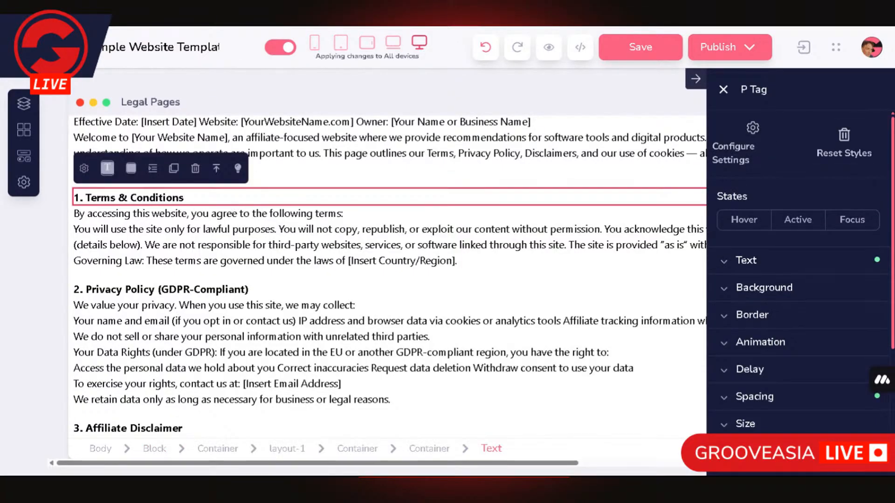
click(149, 449)
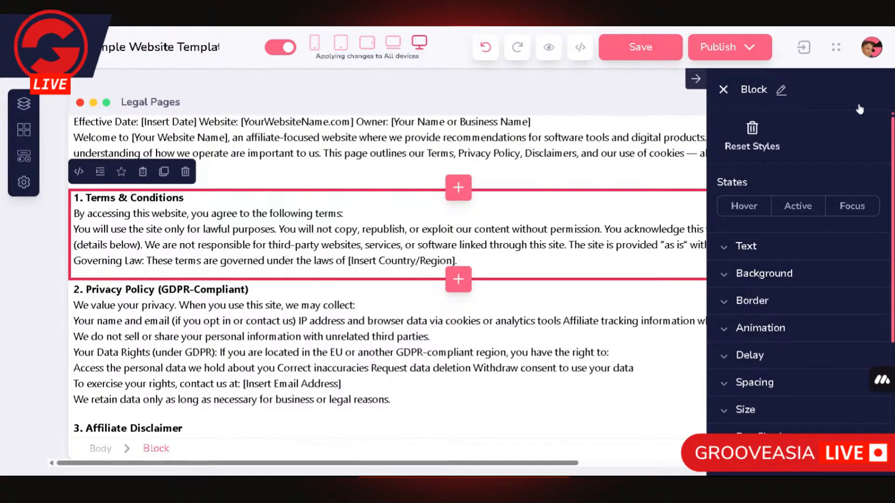
click(780, 91)
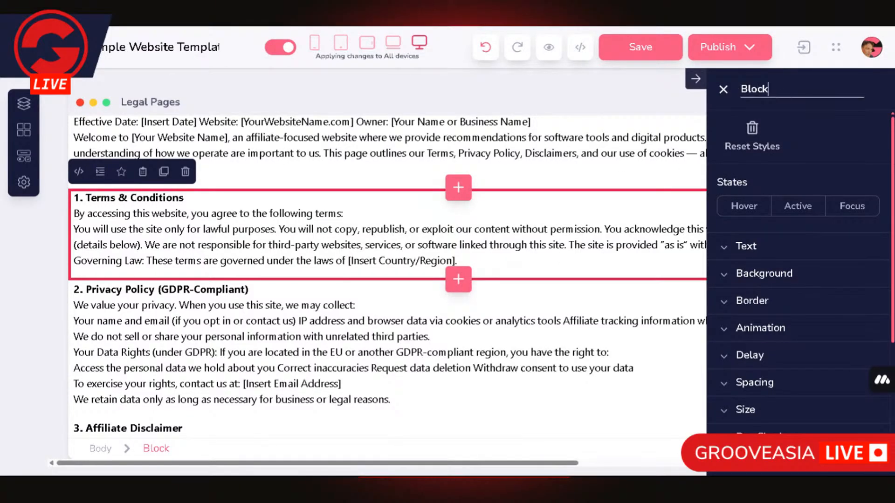
double_click(753, 80)
text(T&C)
click(501, 385)
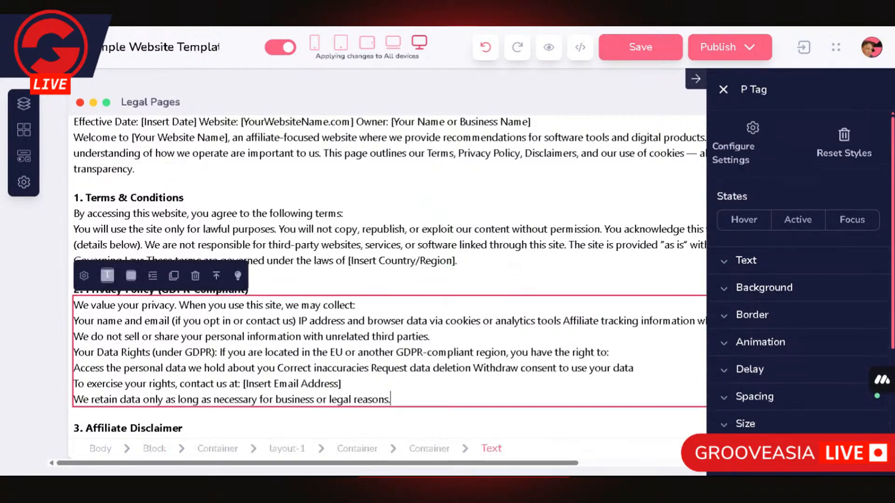
Step: Give the "1. Terms & Conditions" section's block the name "T&C" and confirm it
click(600, 288)
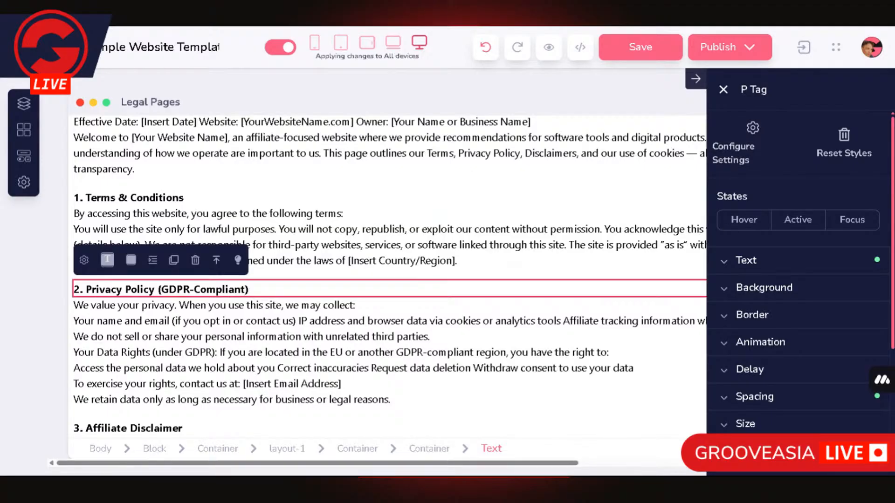
click(150, 450)
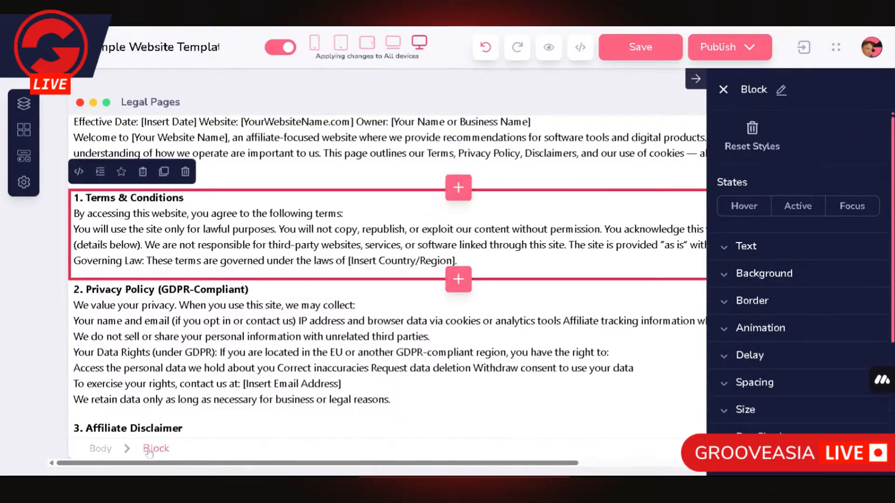
click(780, 91)
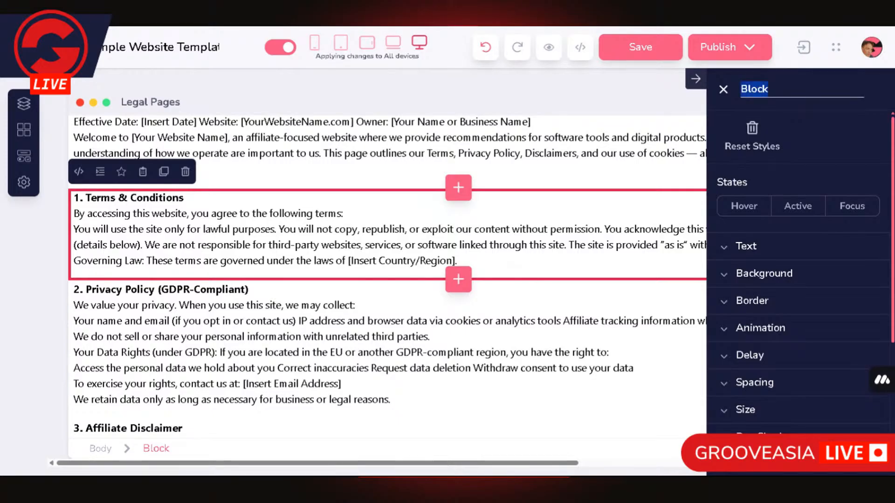
text(T)
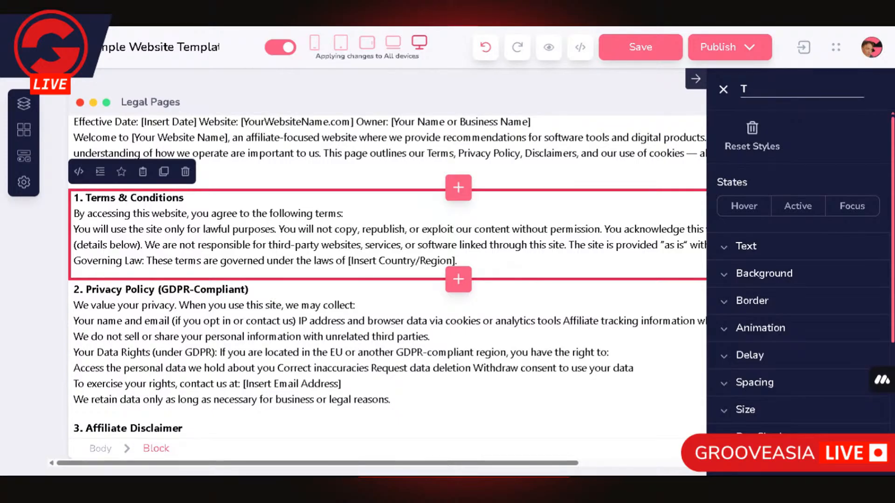
text(&C)
key(Return)
Step: Rename the block containing the "2. Privacy Policy (GDPR-Compliant)" text as "Policy"
click(148, 305)
click(158, 450)
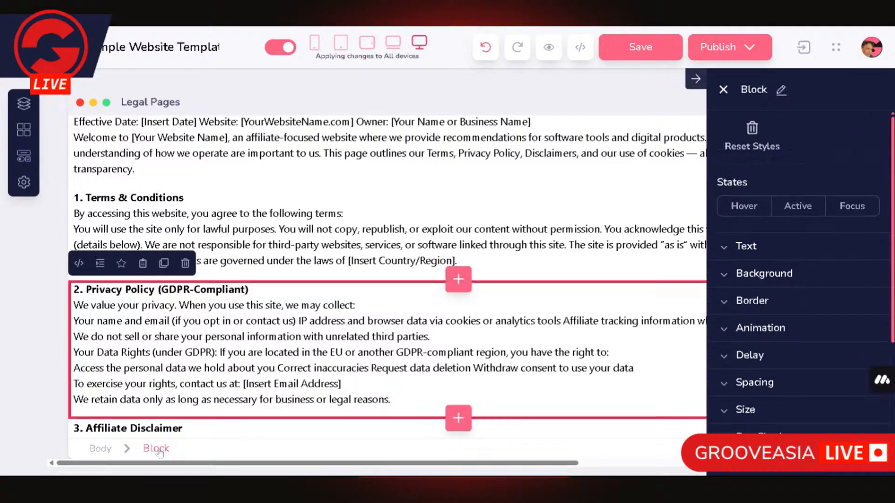
click(781, 90)
key(ctrl+a)
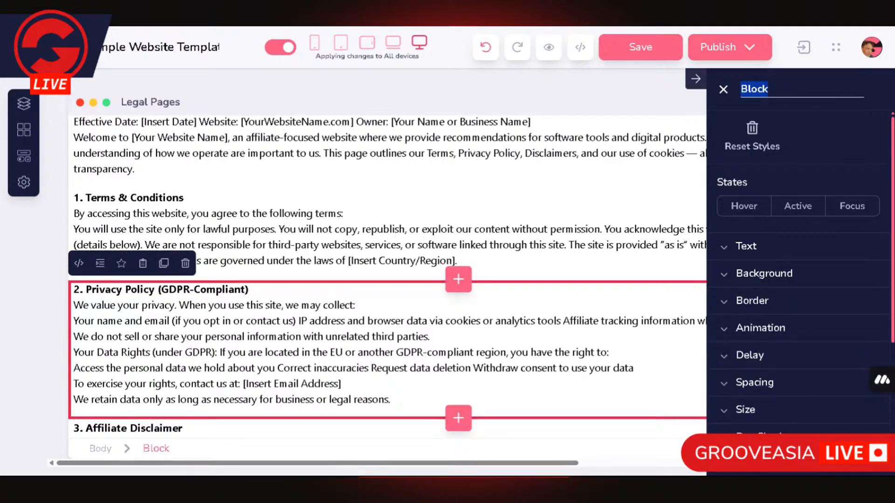
text(Policy)
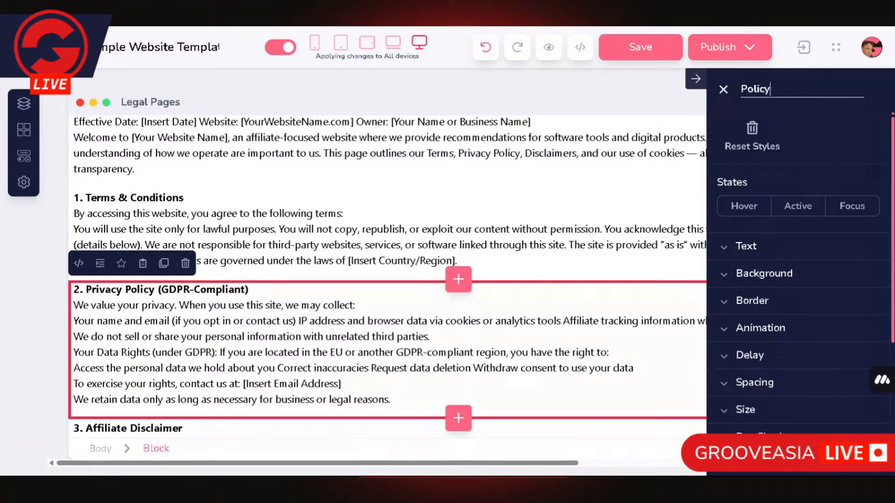
key(Return)
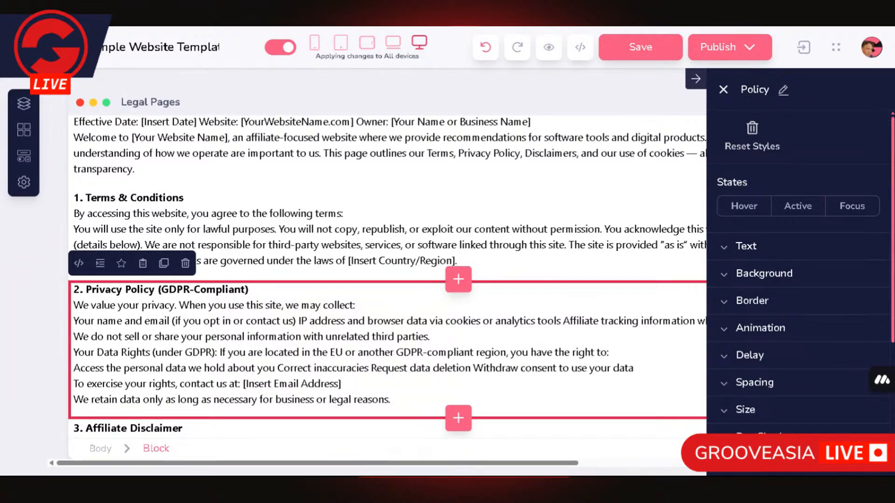
Step: Rename the block containing the "3. Affiliate Disclaimer" text as "Affiliate"
scroll(303, 363, down, 5)
click(178, 237)
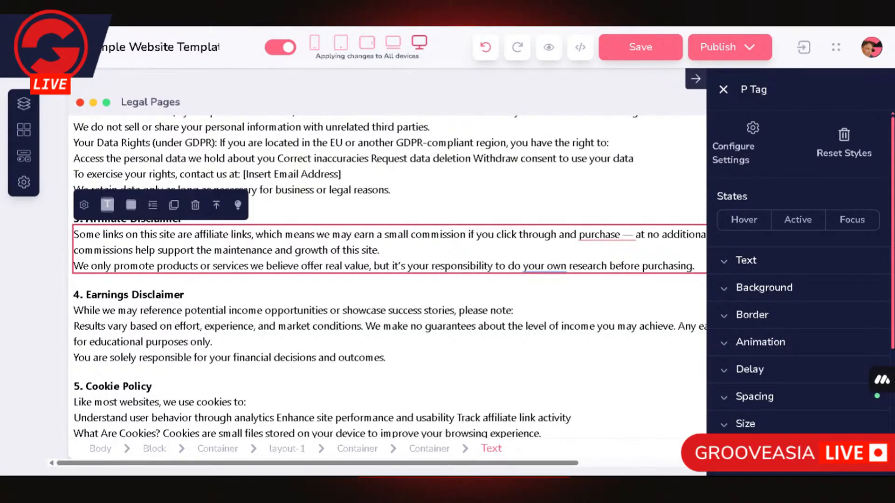
click(156, 450)
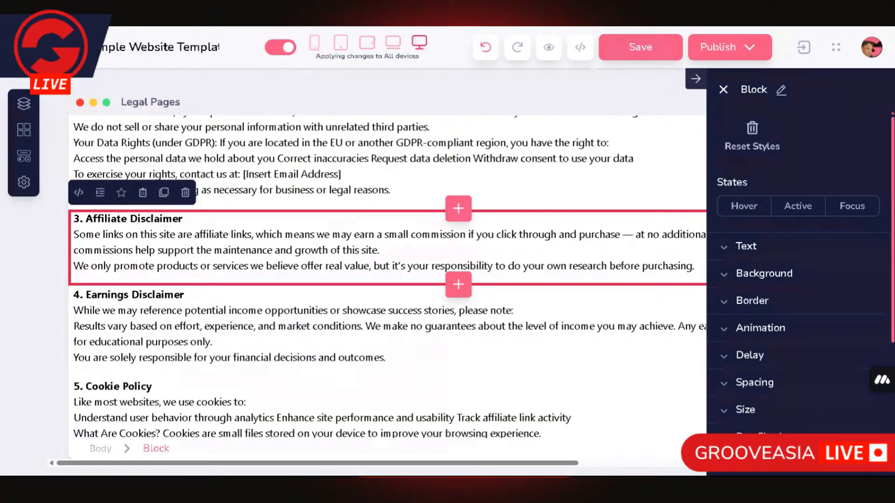
click(781, 91)
key(ctrl+a)
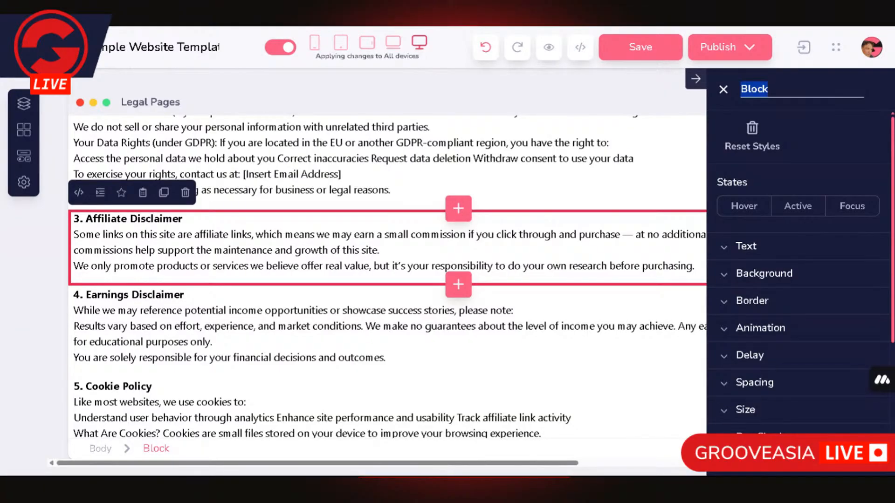
text(Affiliate)
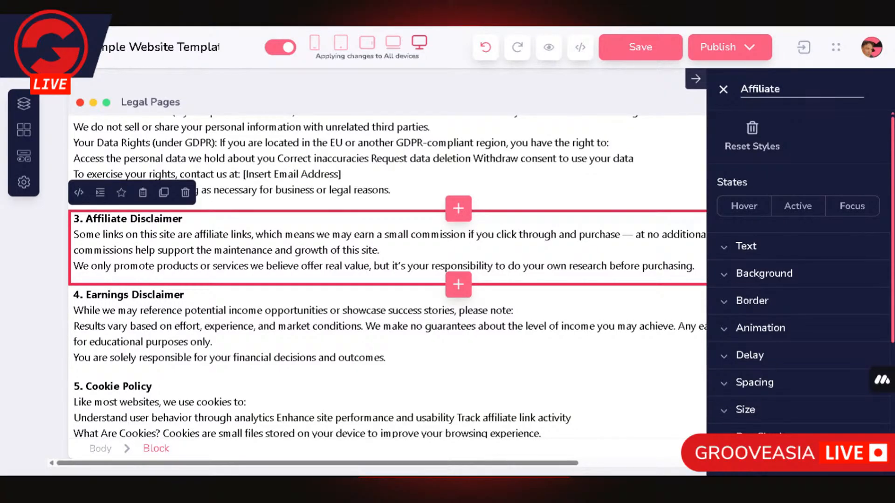
key(Return)
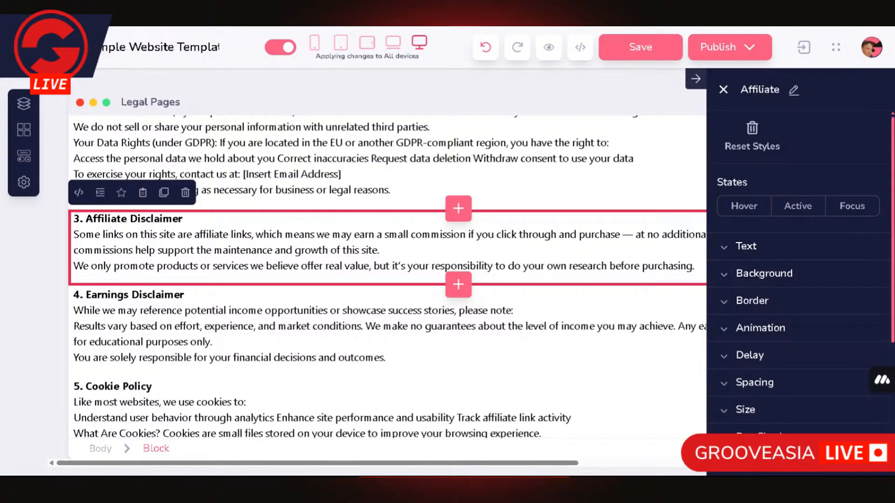
Step: Rename the block containing the "4. Earnings Disclaimer" text as "Earnings"
click(242, 300)
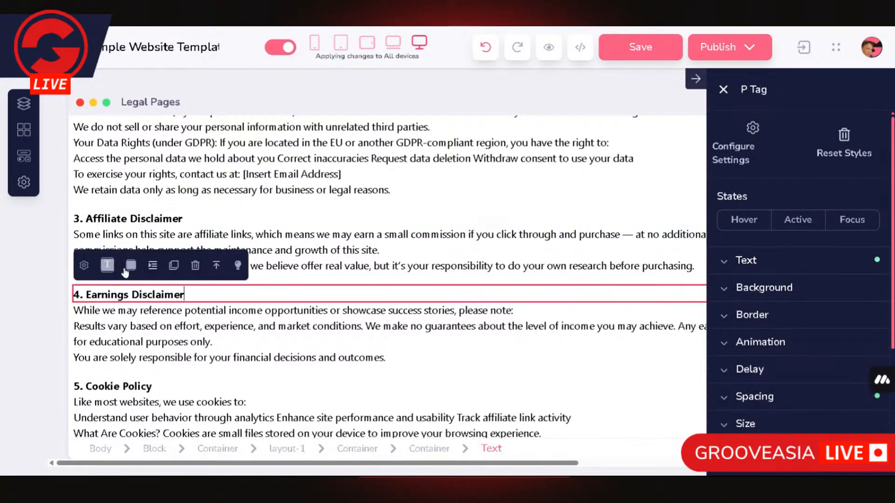
click(514, 321)
click(780, 93)
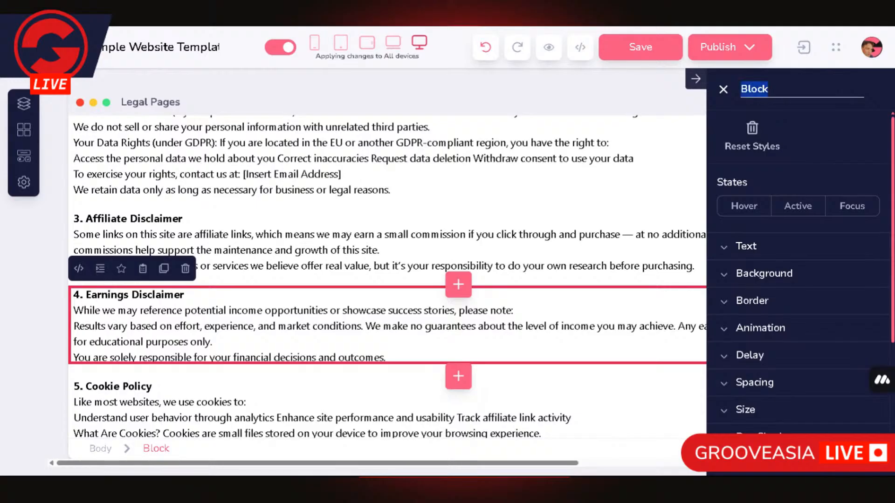
text(Earning)
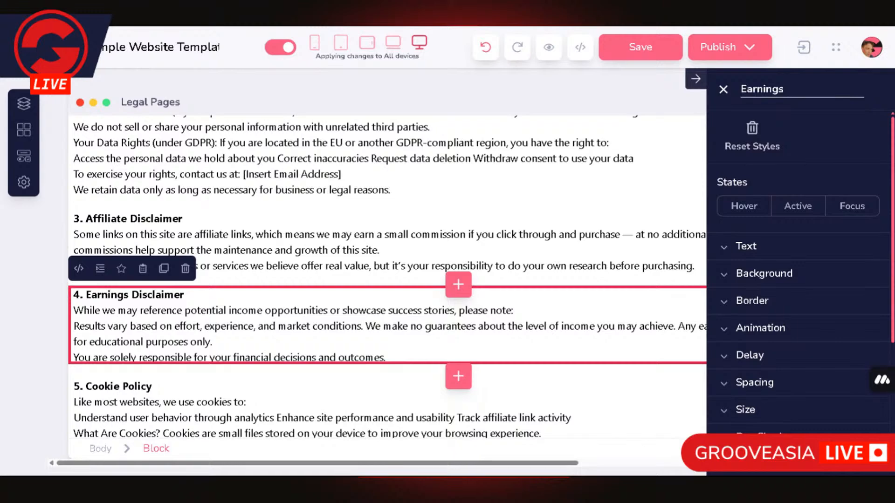
text(s)
key(Return)
Step: Rename the block containing the "5. Cookie Policy" text as "Cookies"
scroll(265, 266, down, 3)
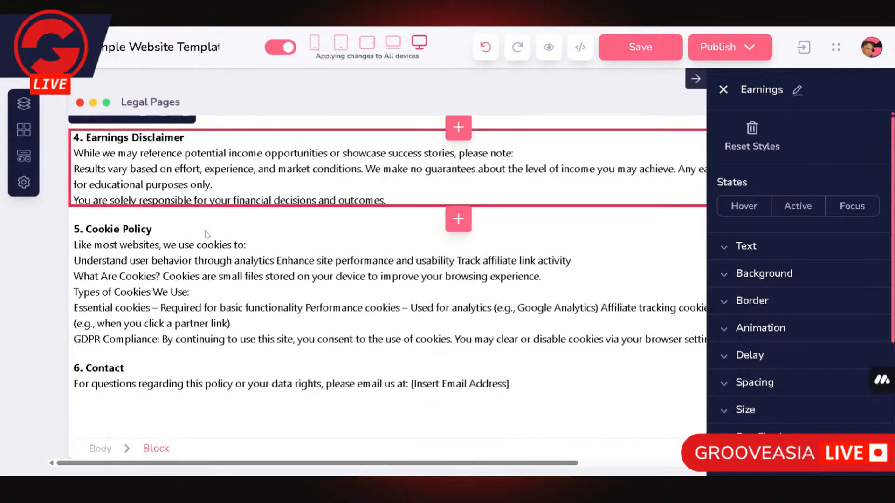
click(207, 231)
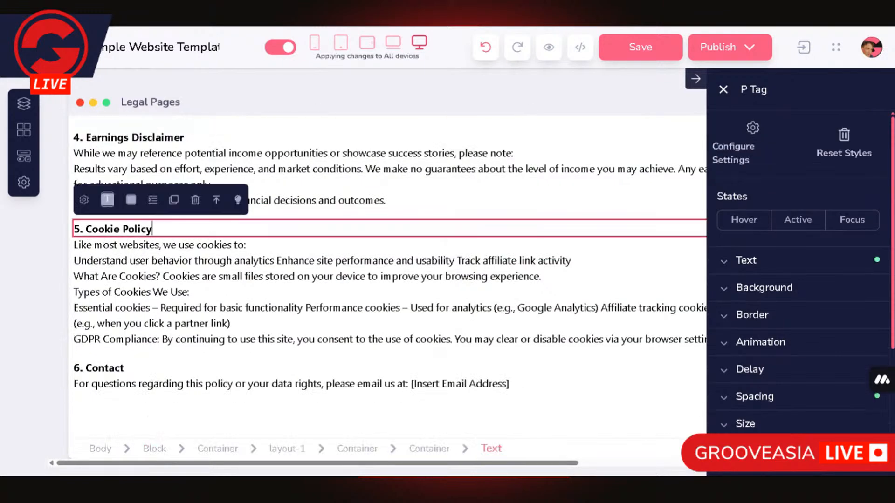
click(150, 449)
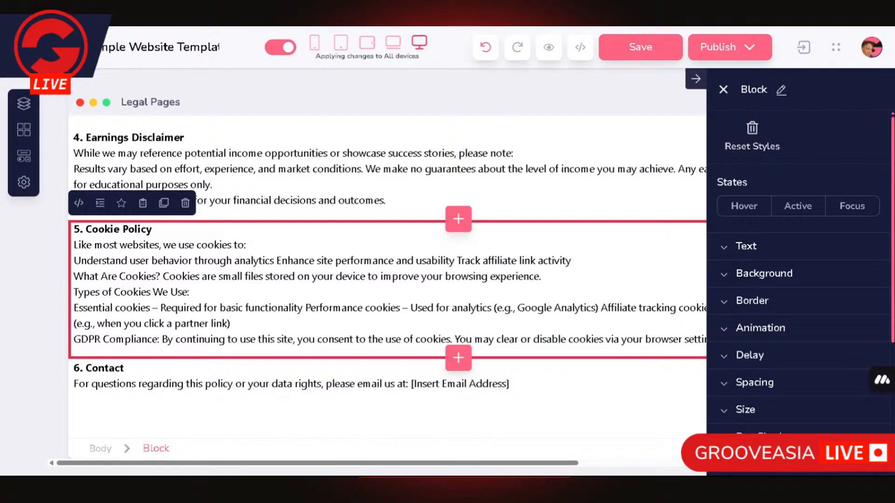
click(782, 91)
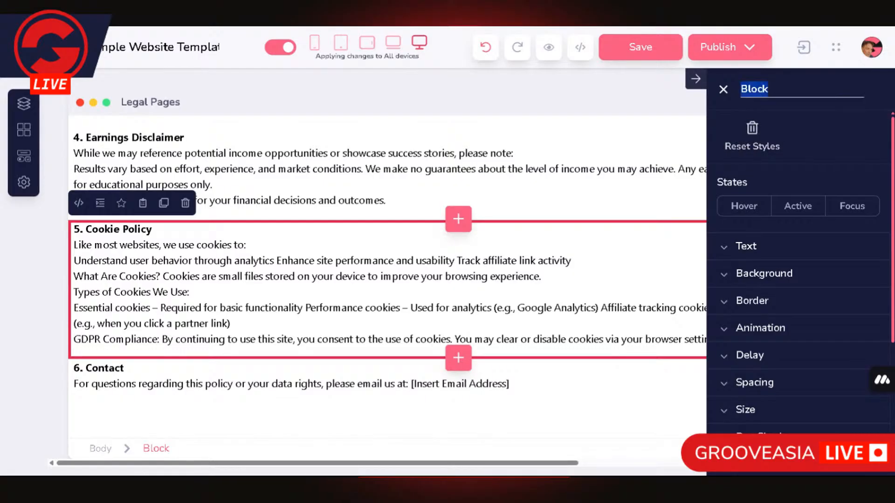
text(Cookies)
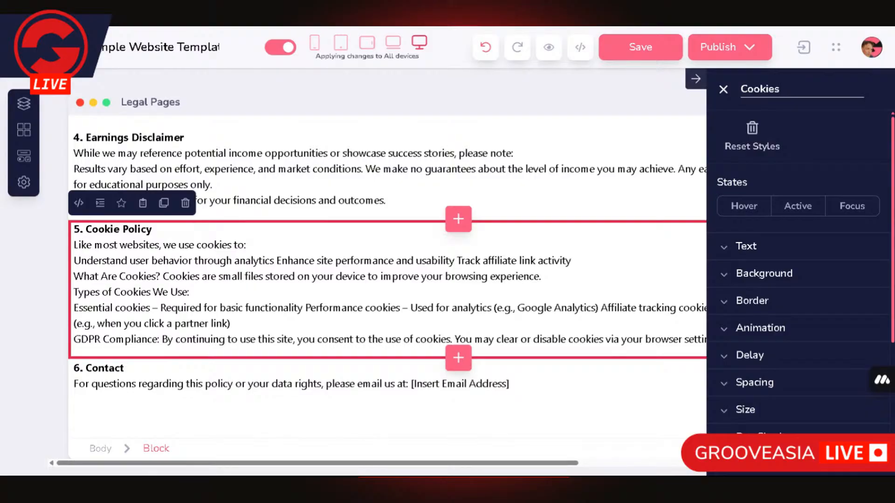
key(Return)
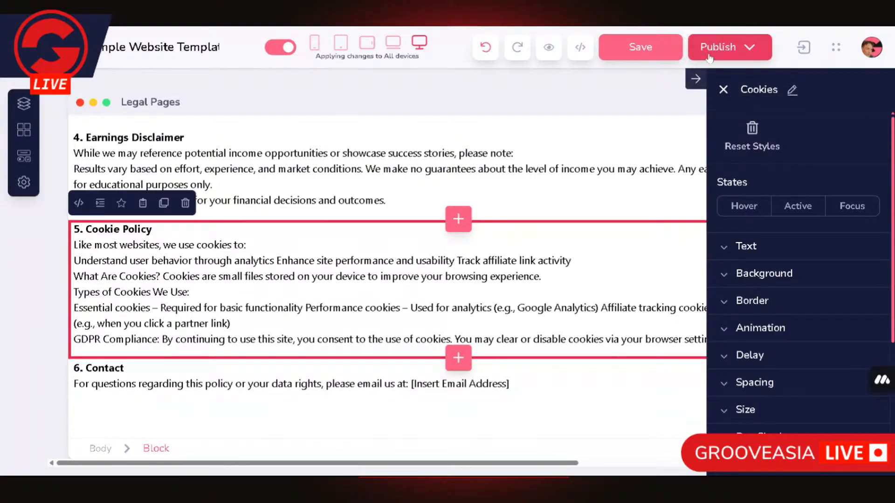
Step: Rename the block containing the "6. Contact" text as "Contact"
click(196, 373)
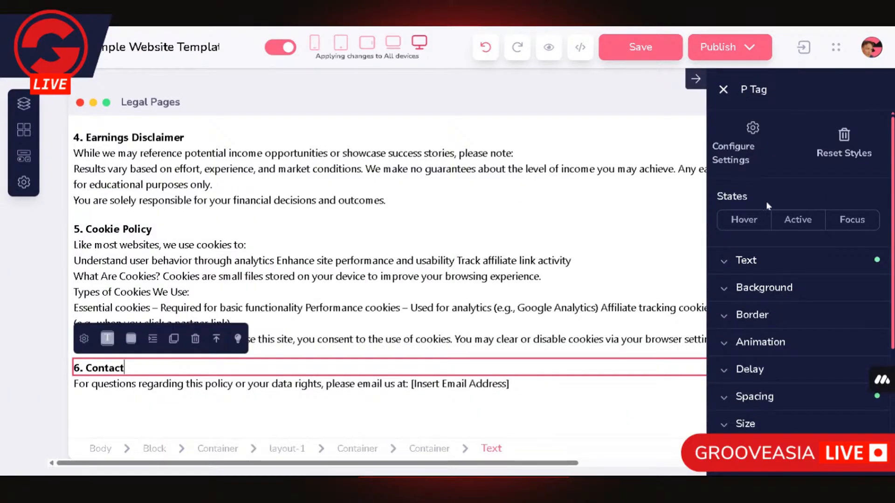
click(216, 339)
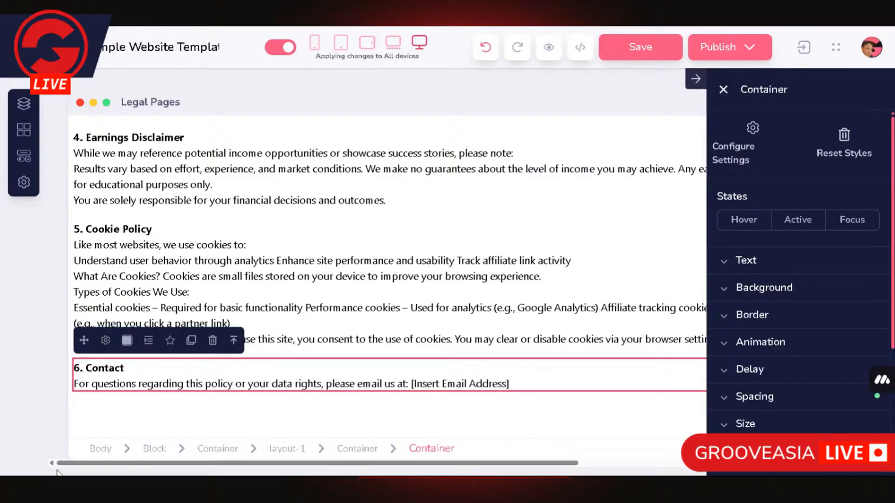
click(154, 448)
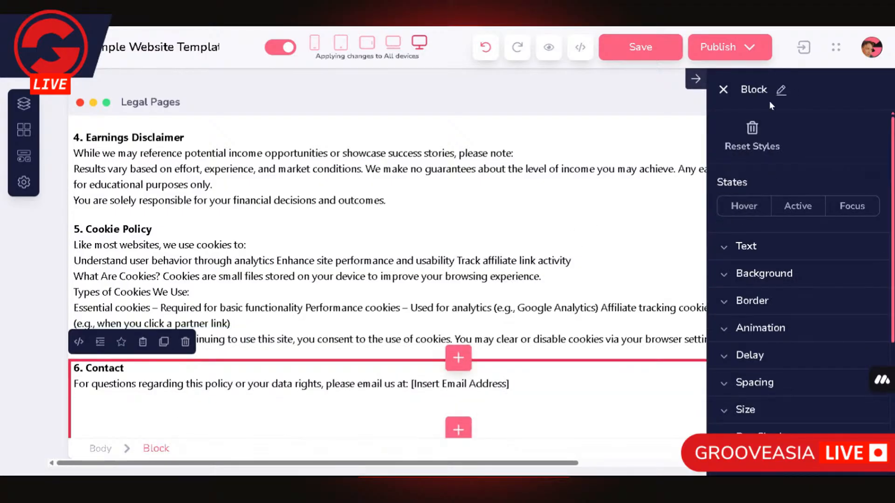
click(781, 89)
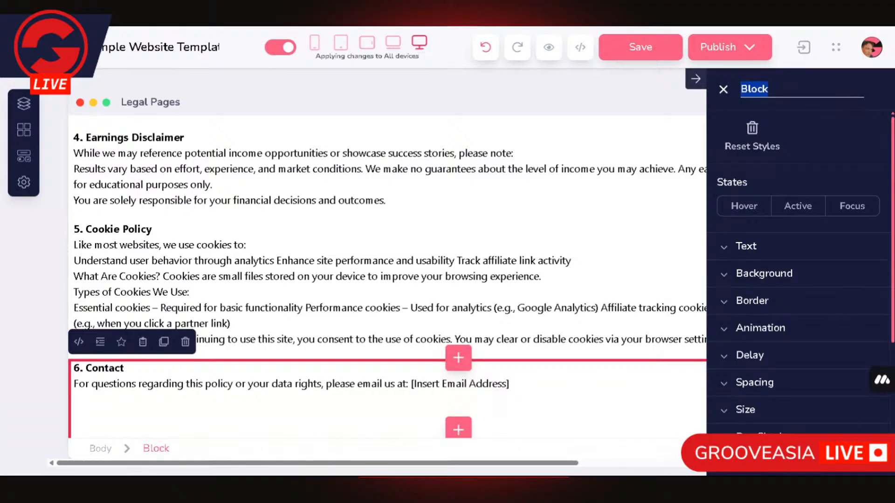
text(Contact)
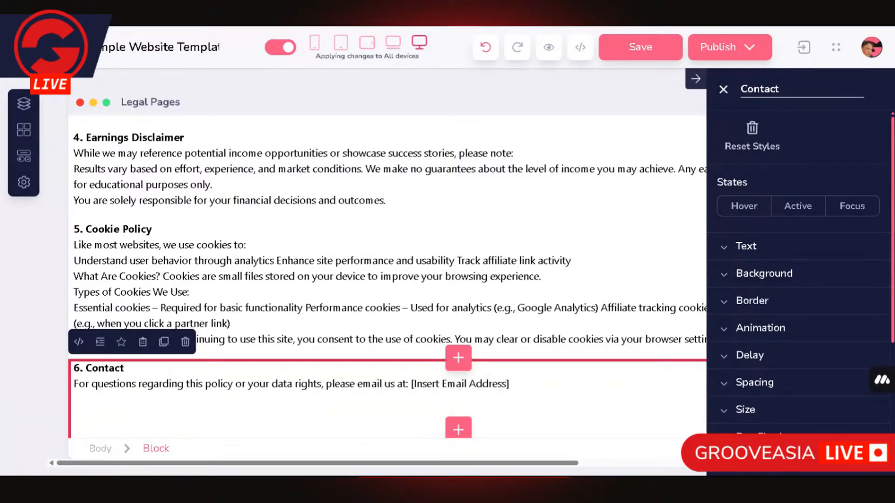
key(Return)
Step: Look back over the legal sections and select the whole "3. Affiliate Disclaimer" block to check its name
scroll(380, 250, up, 15)
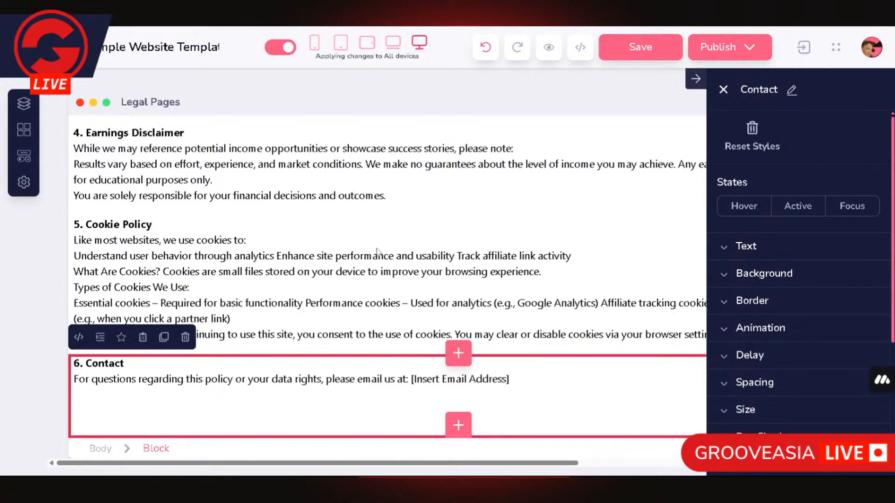
scroll(379, 275, down, 1)
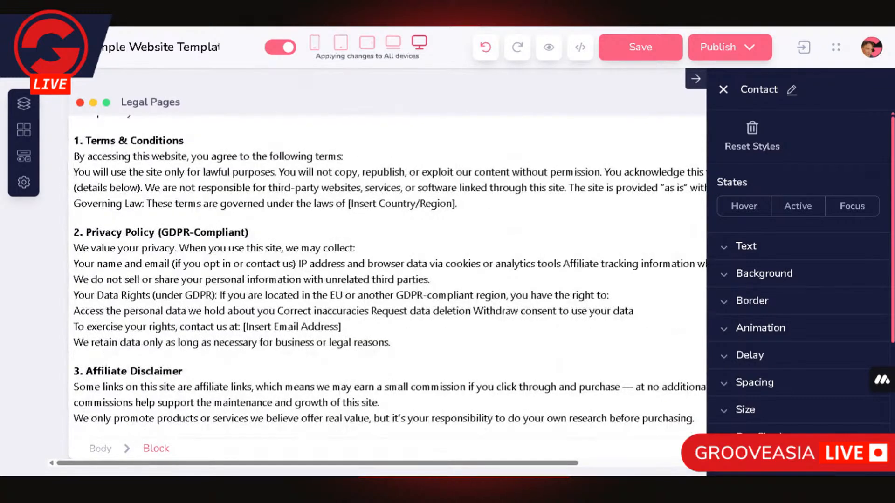
scroll(379, 275, down, 2)
click(387, 298)
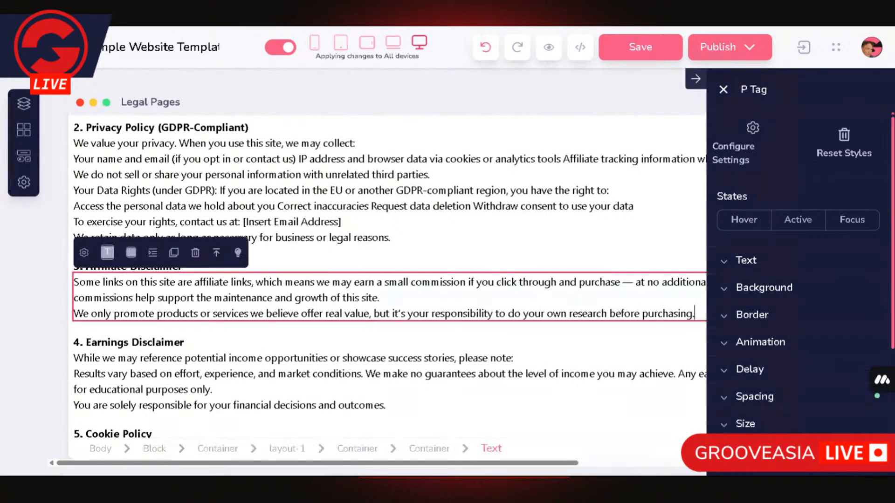
click(152, 450)
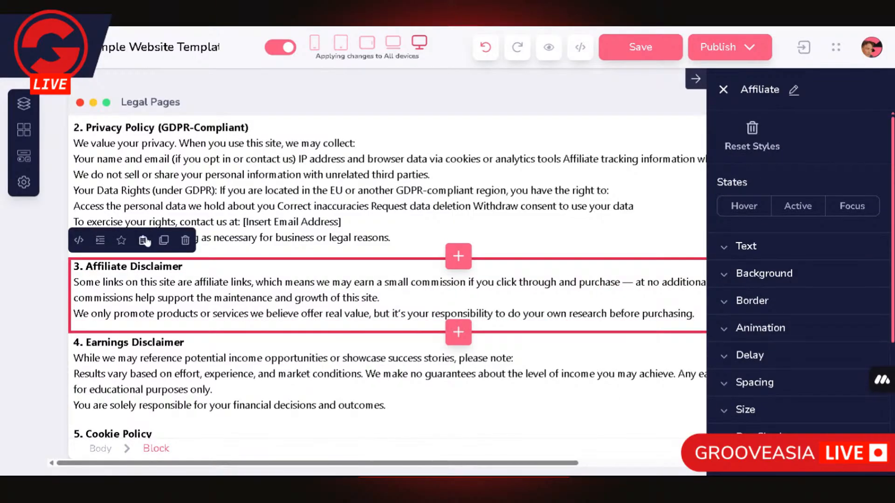
Step: Show the custom attributes of the Affiliate block and select its element ID for copying
scroll(741, 303, down, 4)
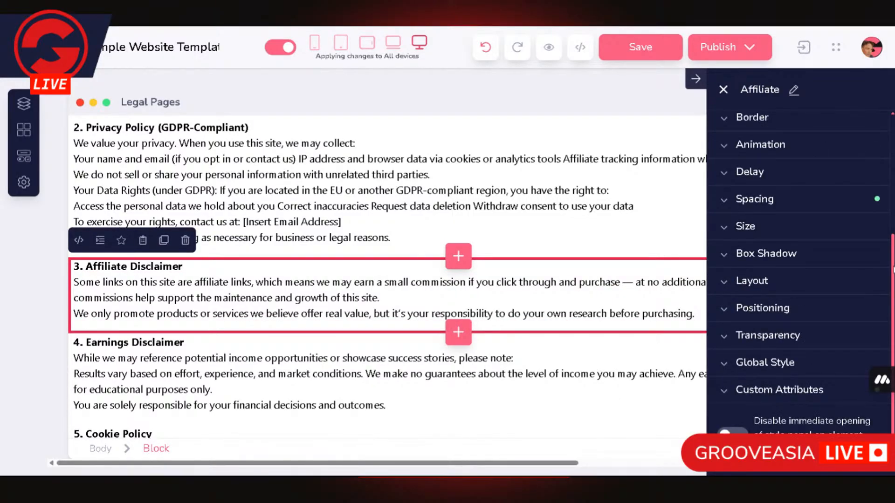
click(788, 391)
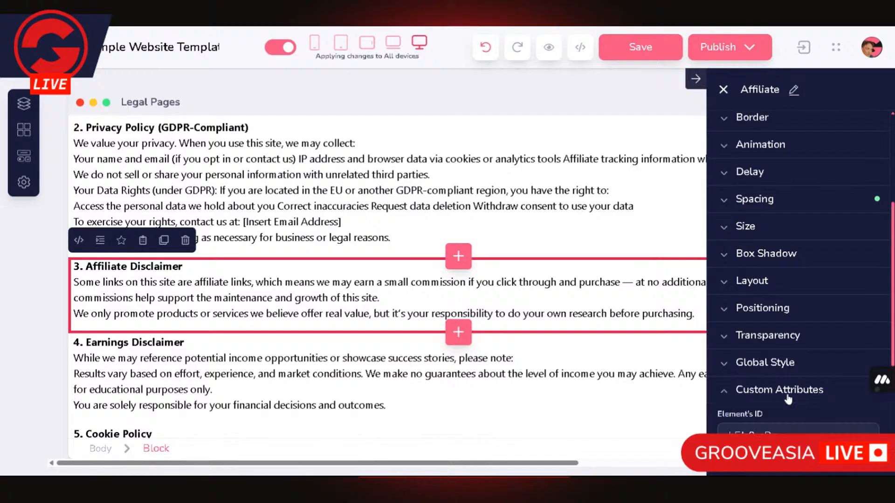
scroll(792, 391, down, 4)
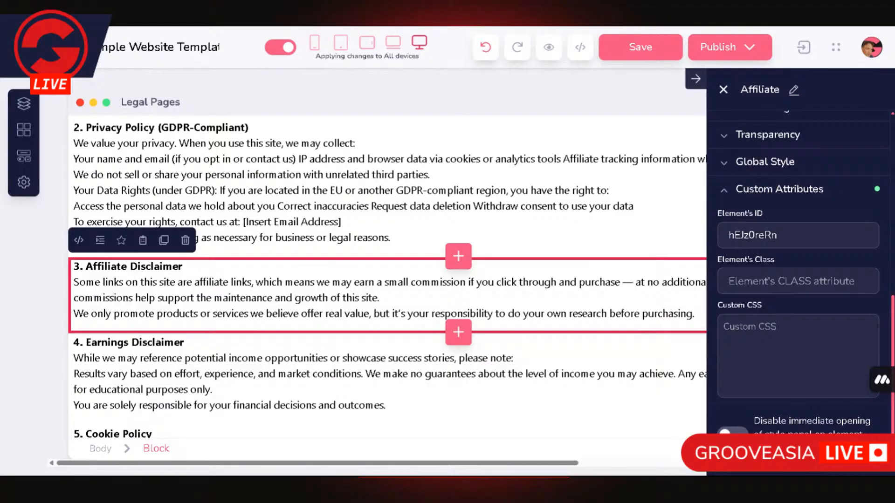
double_click(753, 236)
Step: Open the website's Home page for editing to work on its footer links
click(24, 104)
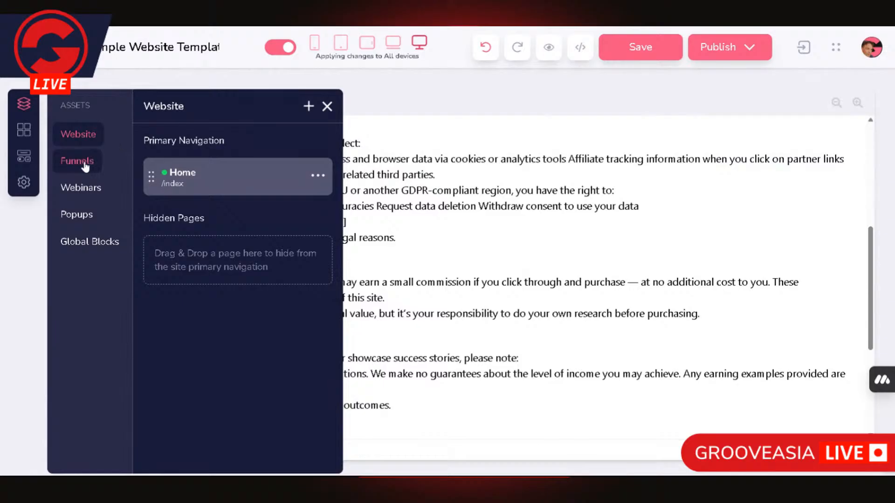
click(220, 186)
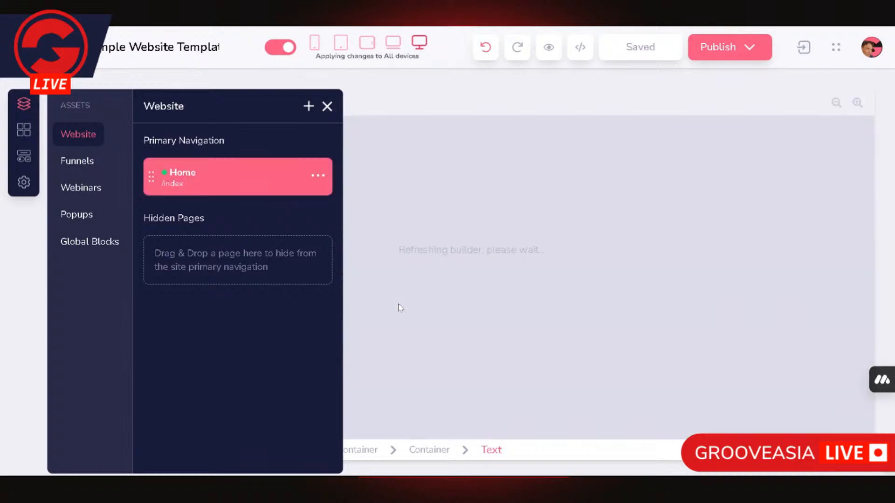
scroll(606, 387, down, 10)
scroll(611, 393, down, 15)
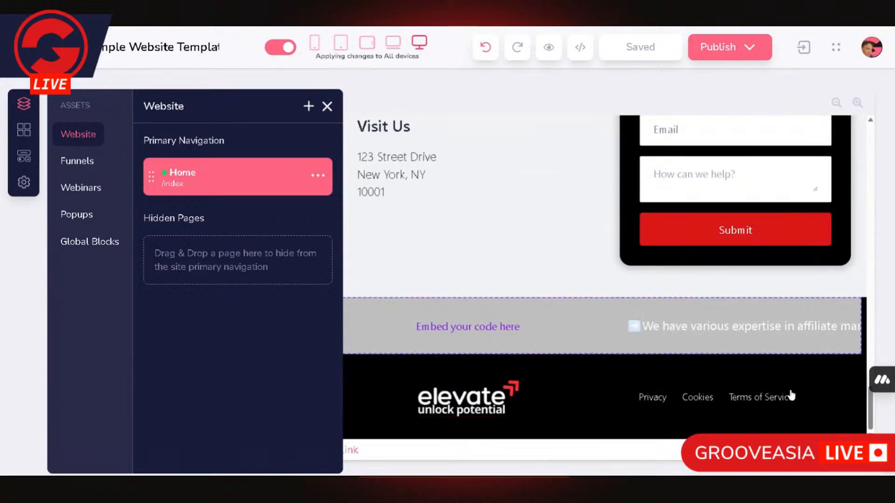
Step: Inspect the footer container that holds the Privacy, Cookies and Terms of Service links, including its link settings
click(629, 392)
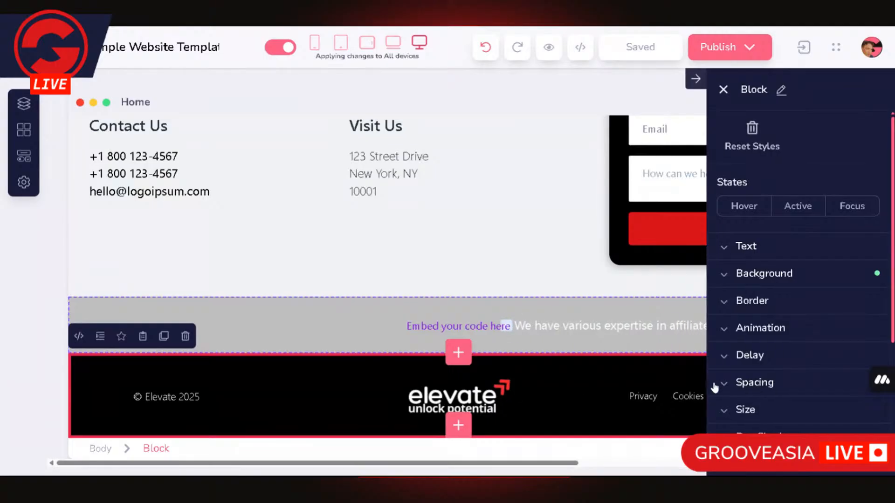
click(657, 399)
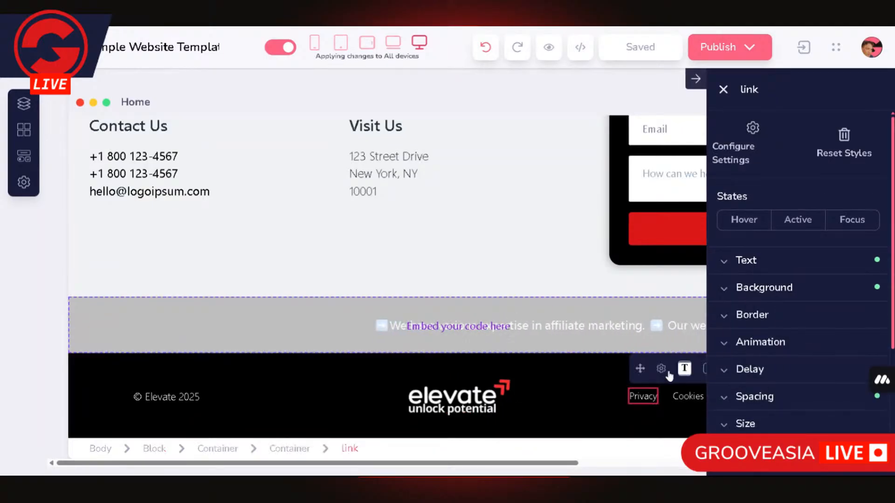
click(696, 80)
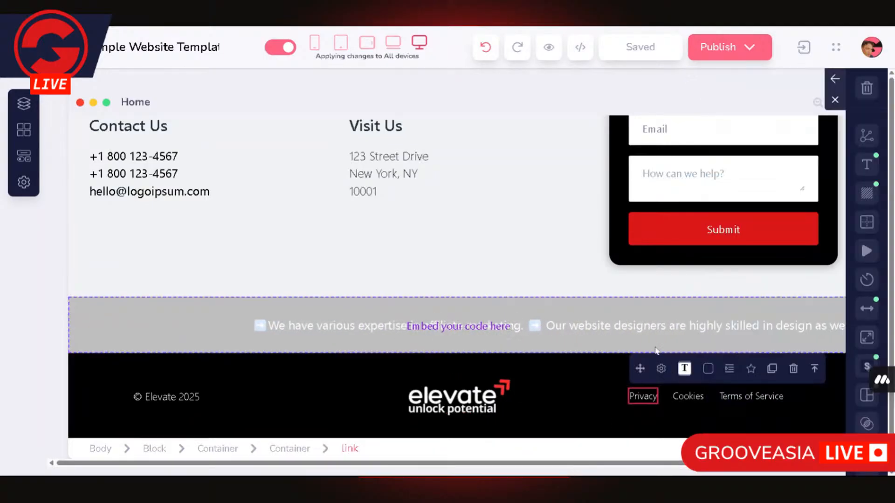
click(816, 369)
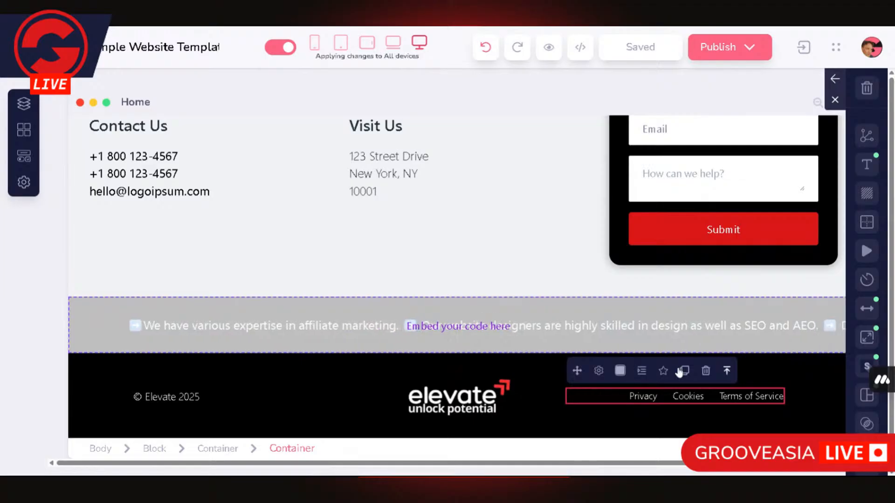
click(599, 371)
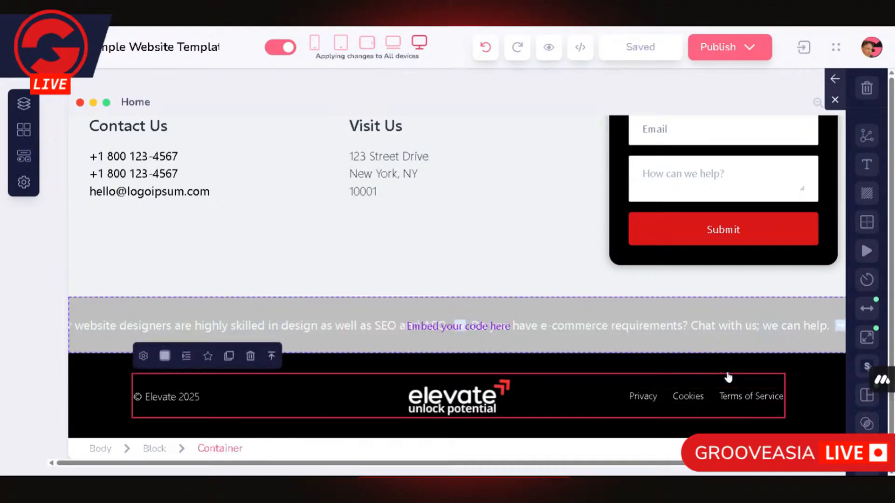
click(727, 371)
click(689, 397)
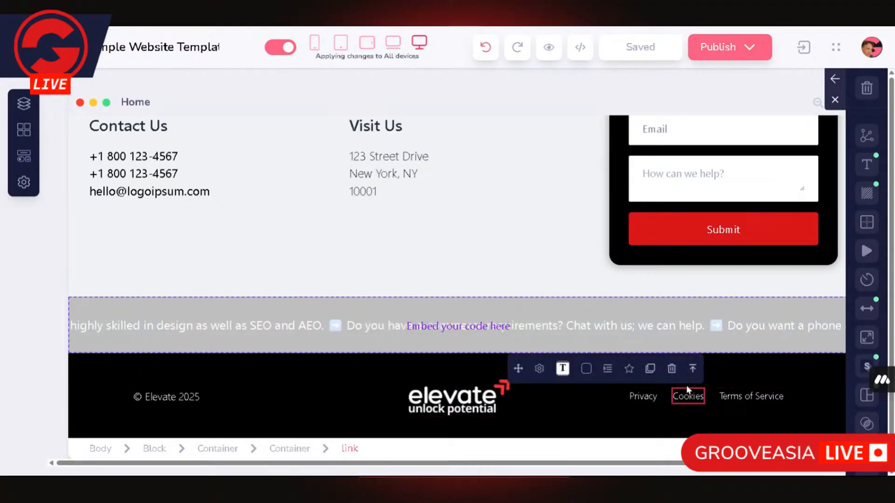
click(694, 370)
click(600, 373)
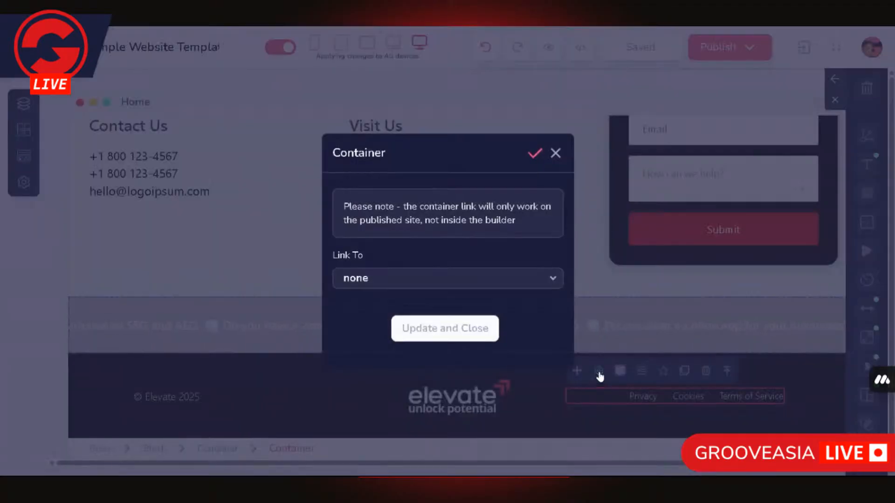
click(665, 394)
Step: View the settings of the footer's Privacy link and close them without making changes
click(645, 396)
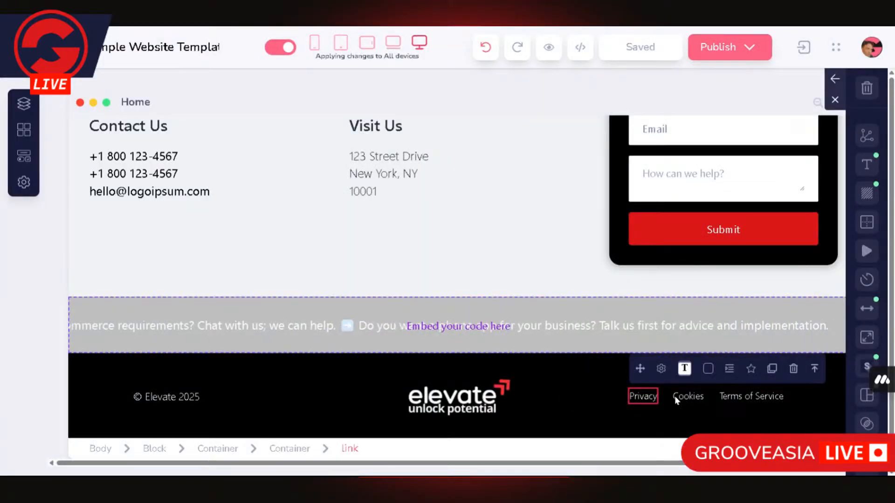
click(661, 369)
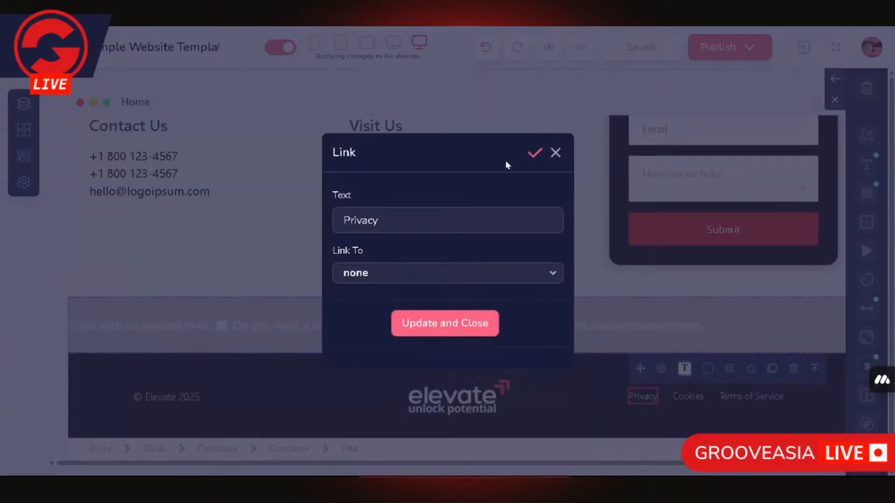
click(555, 154)
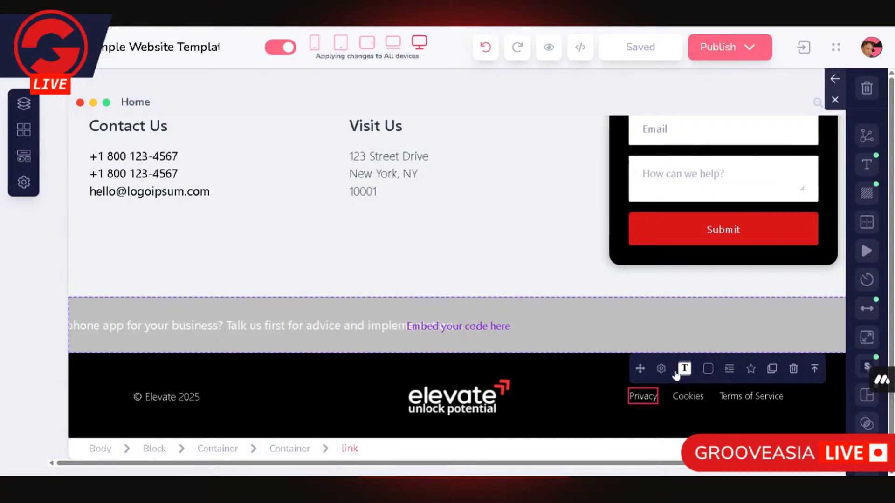
Step: Replace the text of the footer's Cookies link with "Affiliate Disclaimer"
click(695, 397)
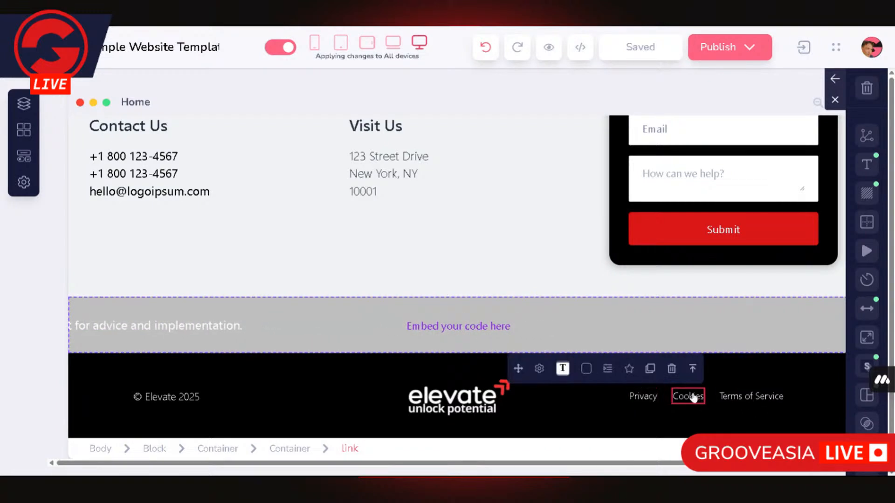
click(539, 369)
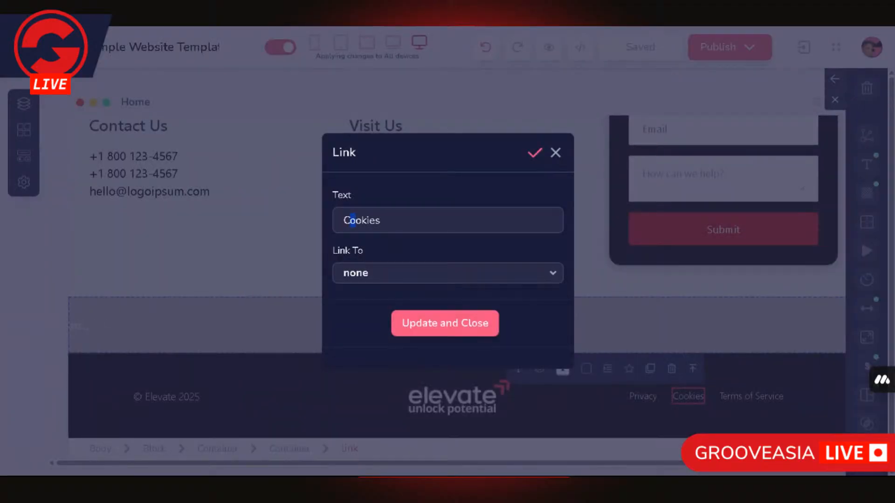
double_click(352, 220)
text(F)
key(BackSpace)
text(Affiliate Disc)
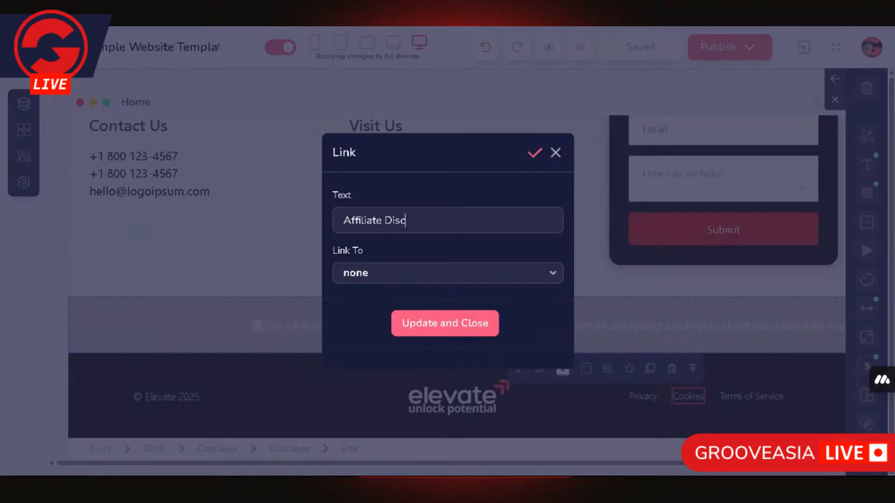
text(laimer)
Step: Try URL as the Affiliate Disclaimer link's target type, set it back to none, and apply the link settings
click(425, 275)
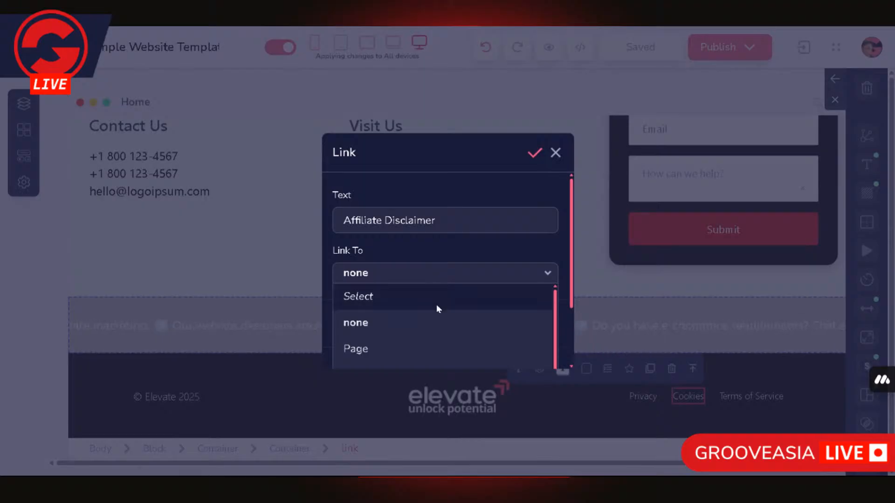
scroll(516, 296, down, 2)
scroll(525, 272, down, 2)
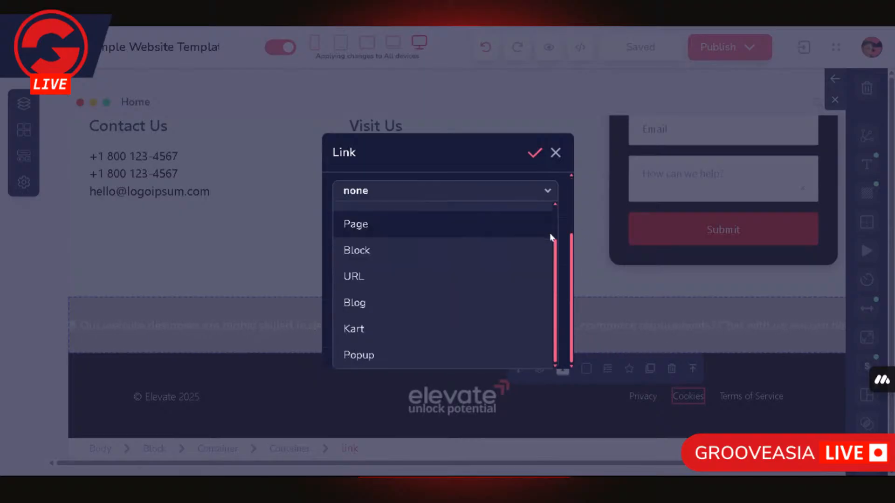
click(388, 277)
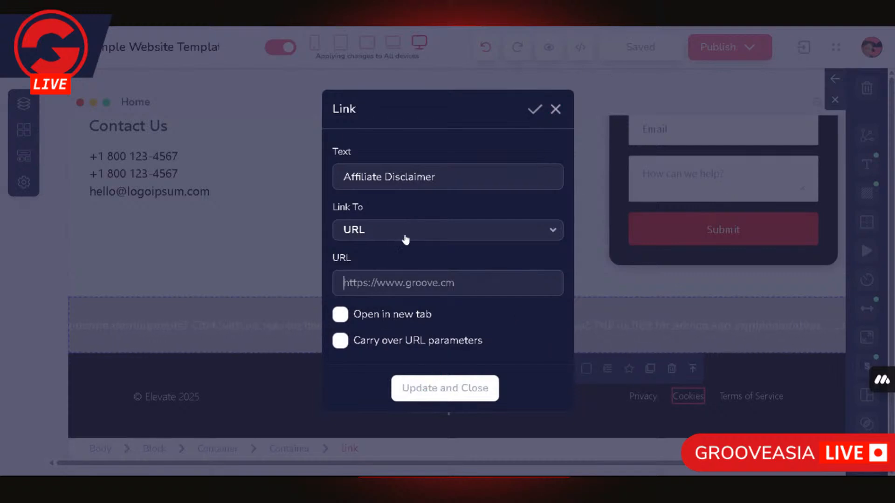
click(433, 238)
click(360, 281)
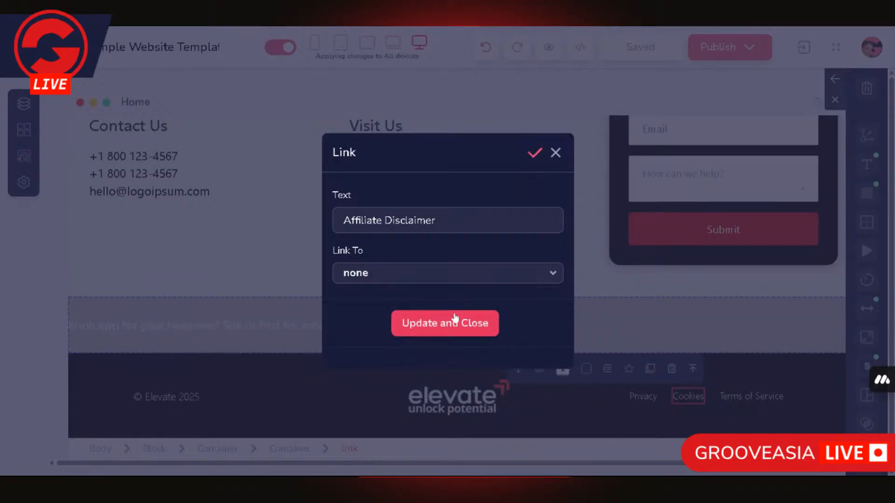
click(449, 328)
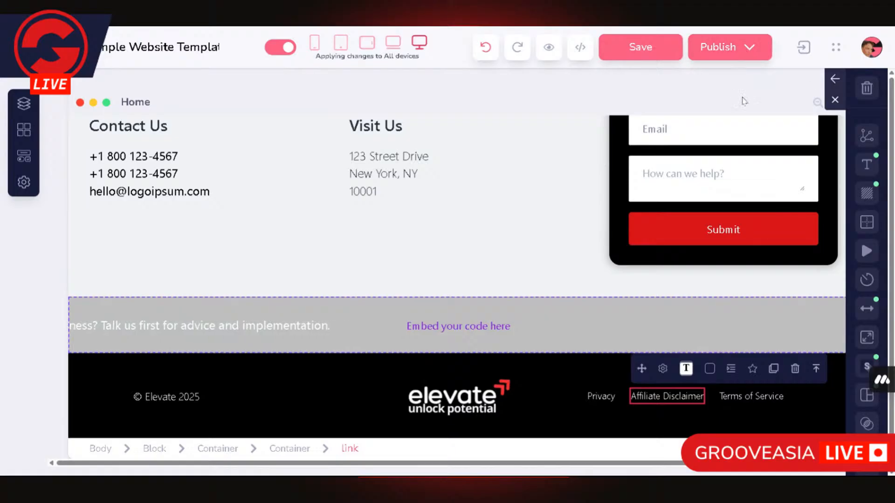
Step: Open the published website from the publish settings and reload the live page
click(835, 79)
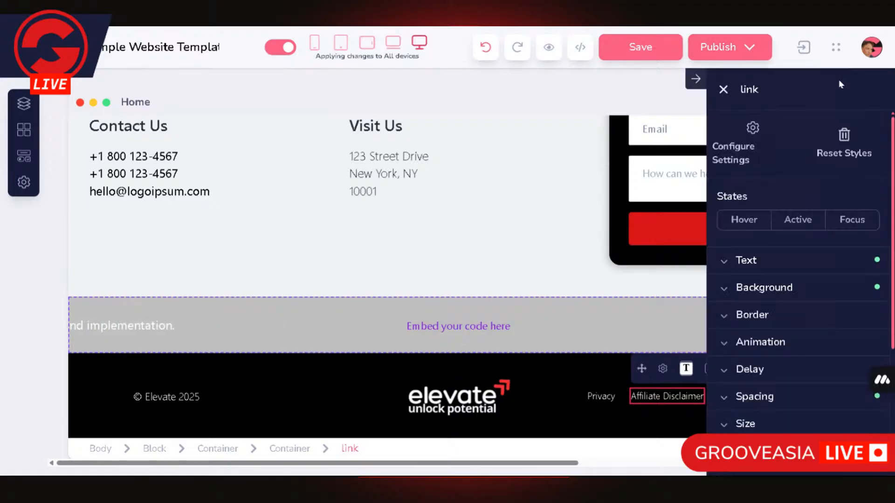
click(756, 50)
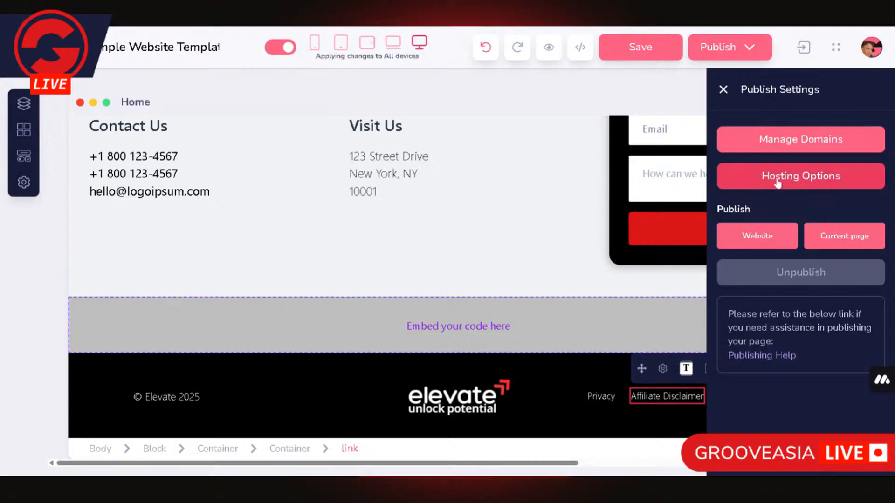
mouse_move(758, 238)
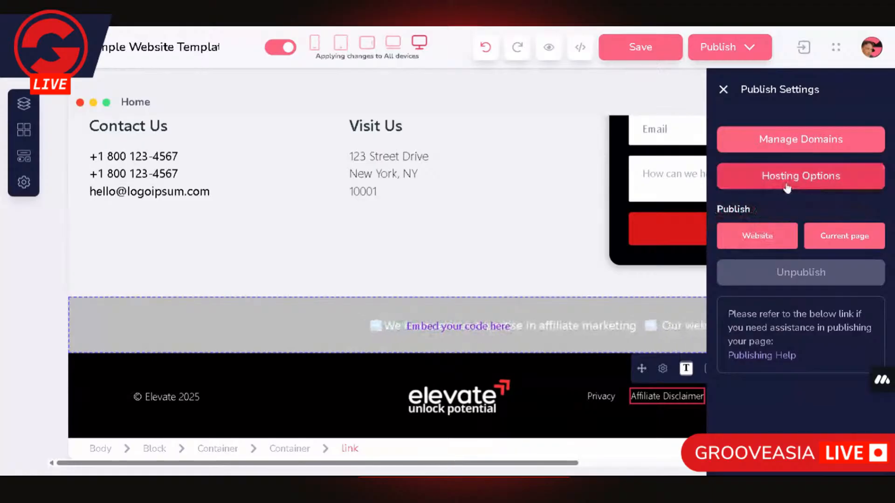
mouse_move(723, 233)
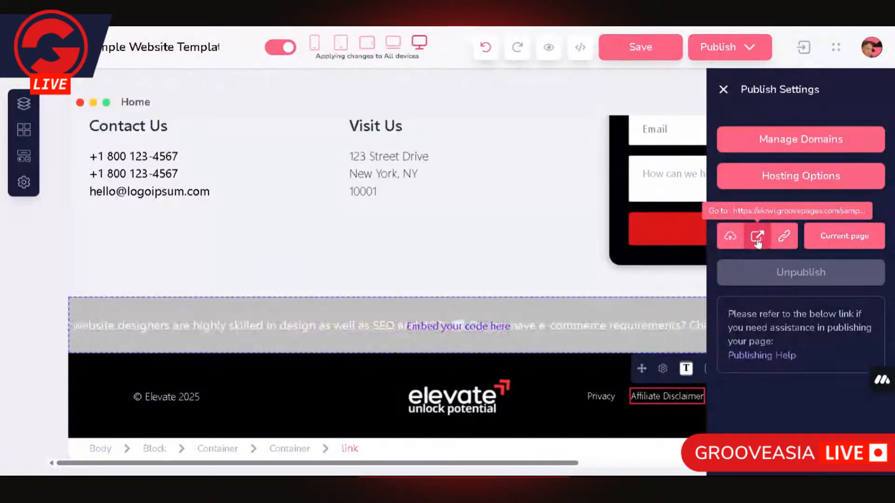
click(757, 238)
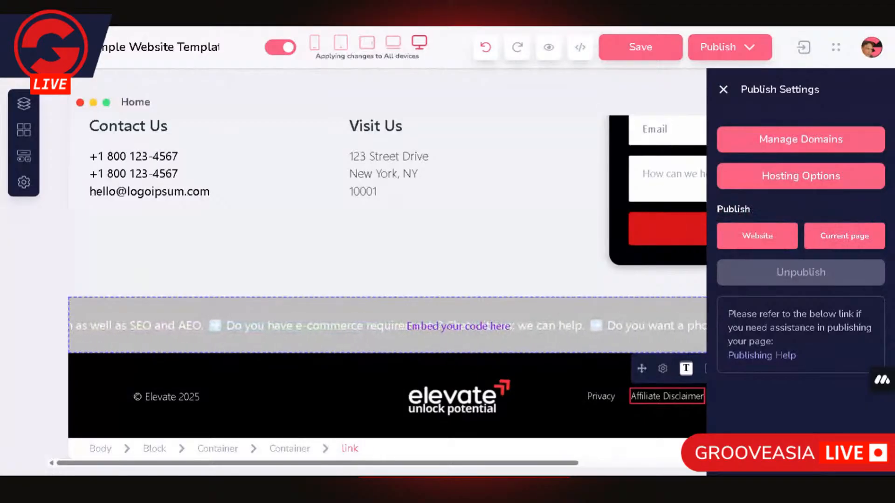
key(ctrl+Tab)
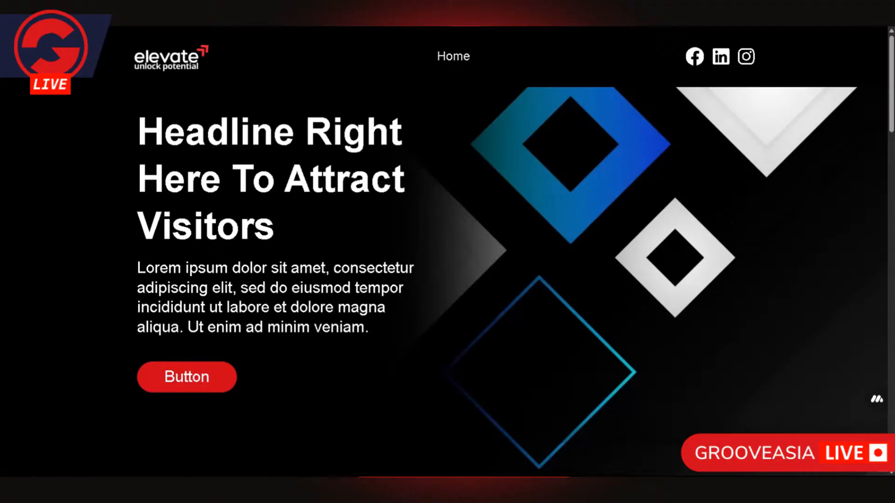
key(F5)
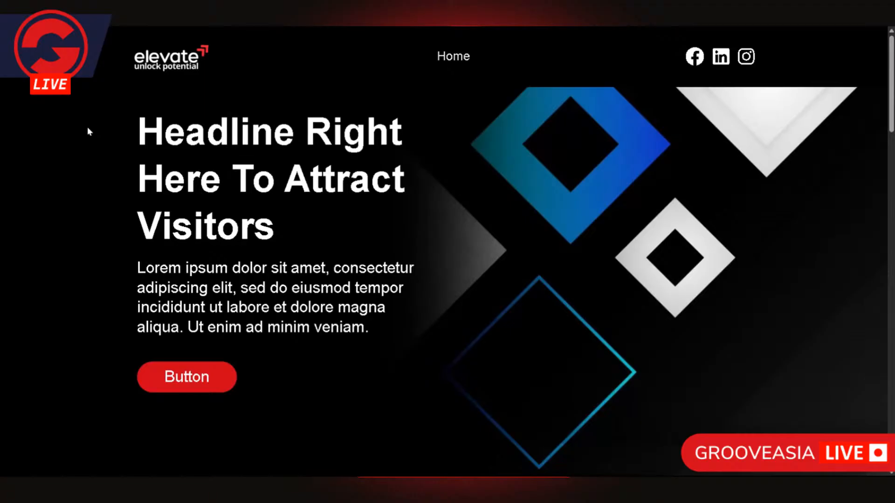
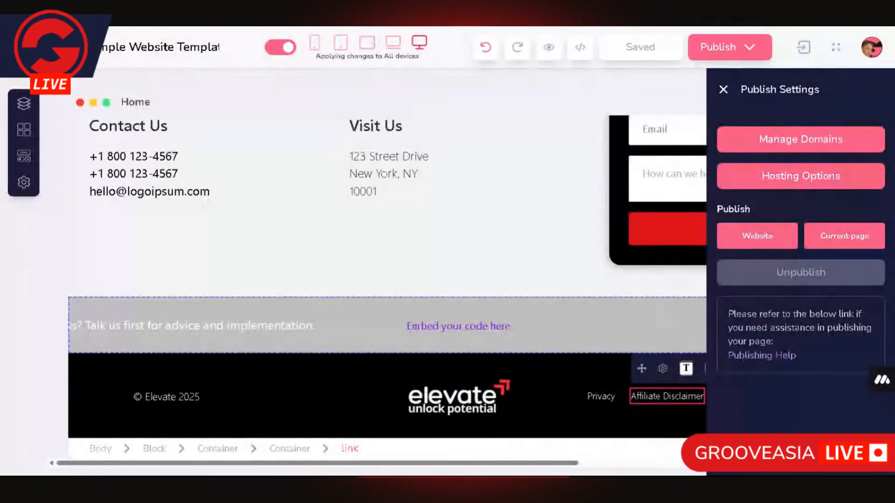
Step: Open the settings of the footer's Affiliate Disclaimer link to examine its target URL
scroll(445, 266, up, 5)
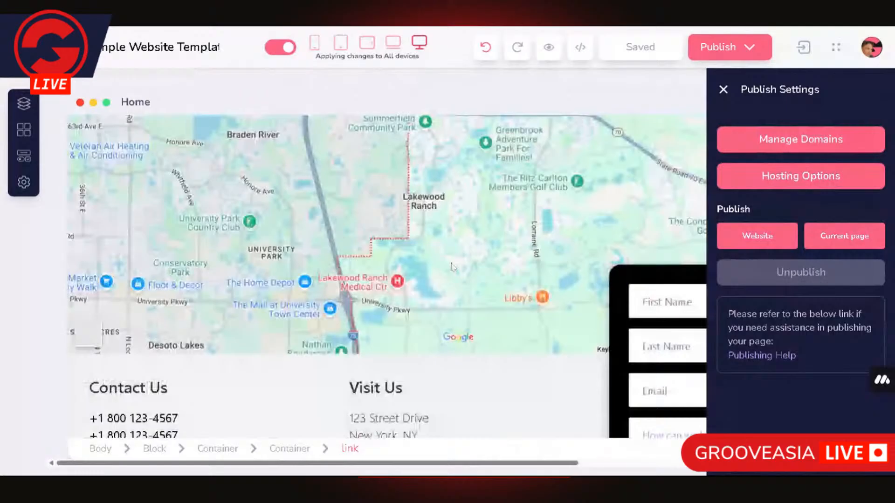
scroll(452, 266, down, 5)
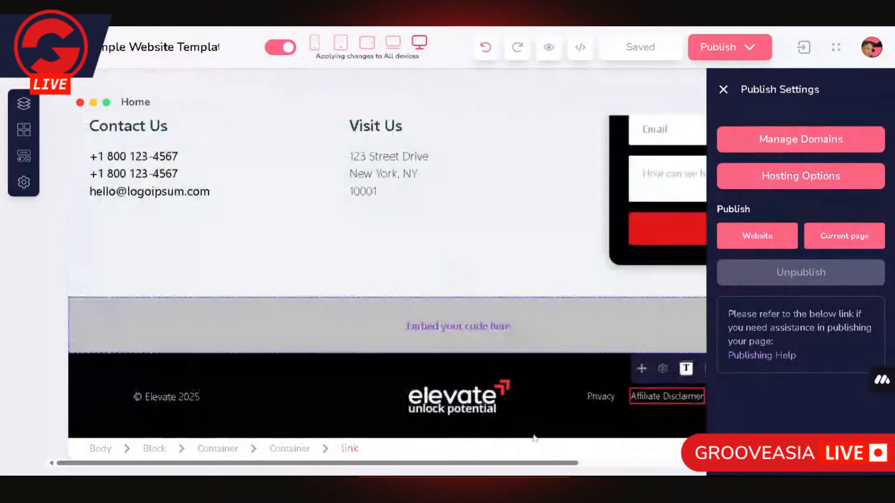
click(662, 369)
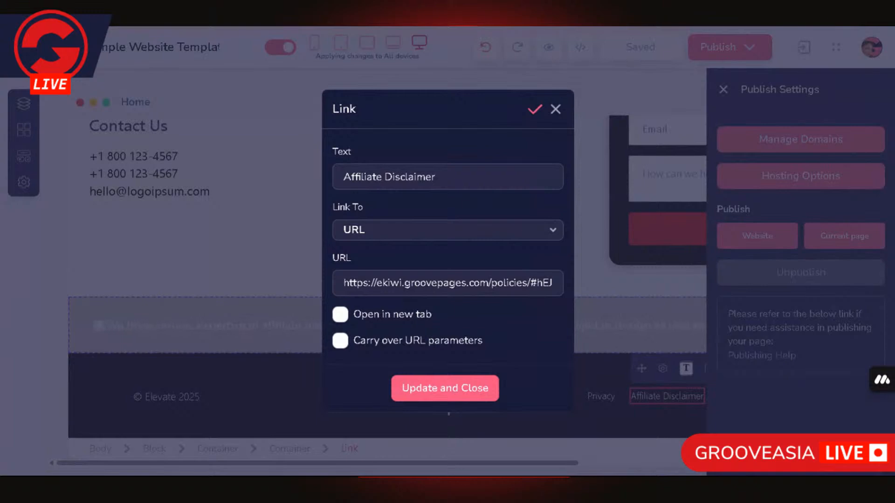
Step: Check the element ID at the end of the Affiliate Disclaimer link's URL and apply the link settings
click(529, 283)
drag(530, 283, 561, 283)
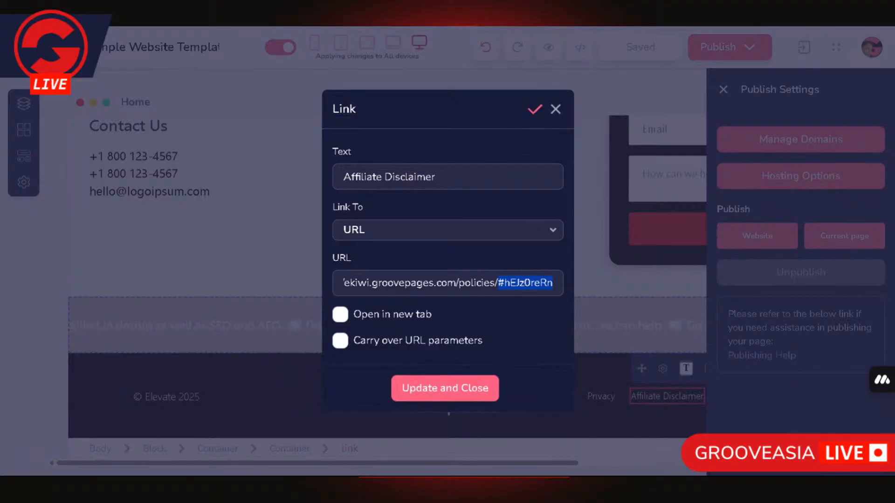
click(447, 391)
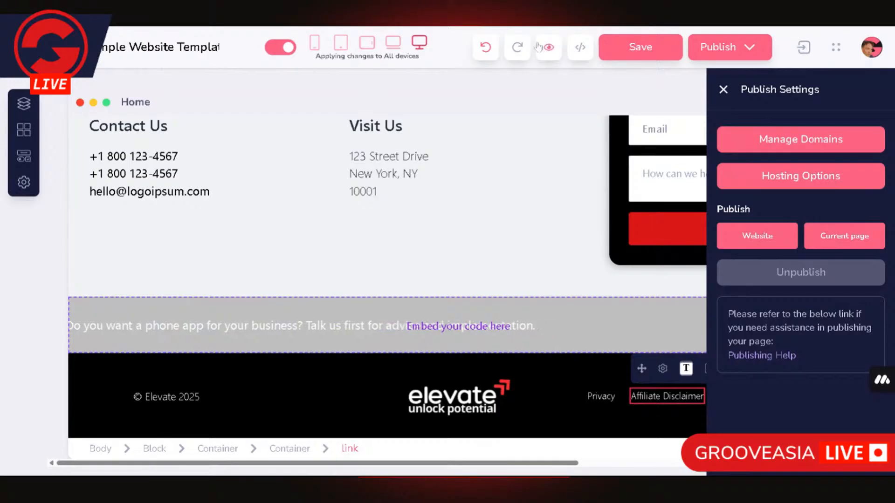
Step: Open the live website from the publish settings and test the footer's Affiliate Disclaimer link
click(758, 237)
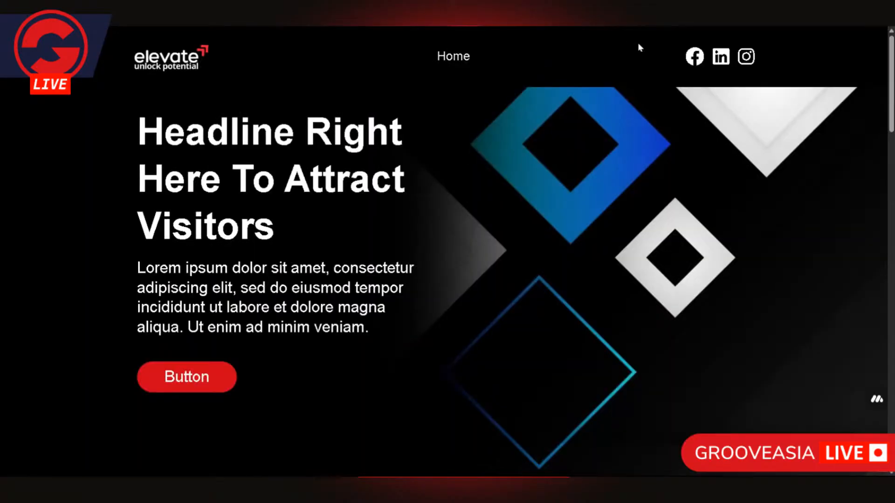
scroll(549, 258, down, 15)
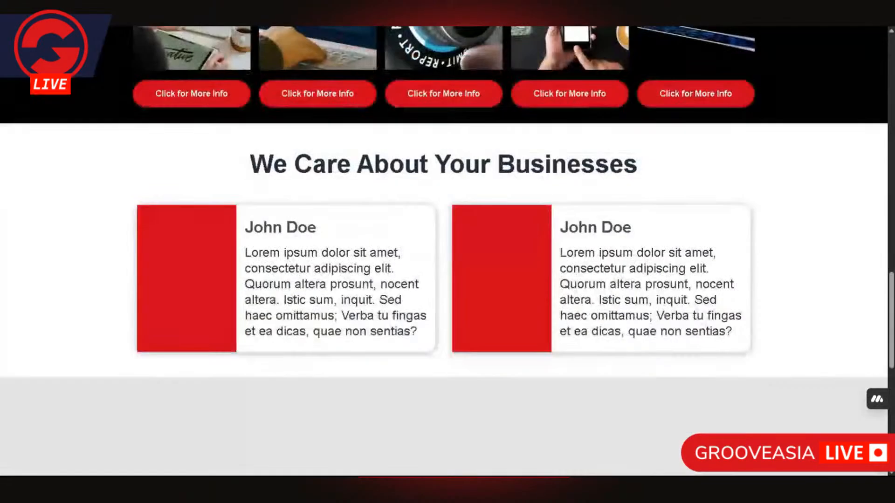
scroll(573, 268, down, 10)
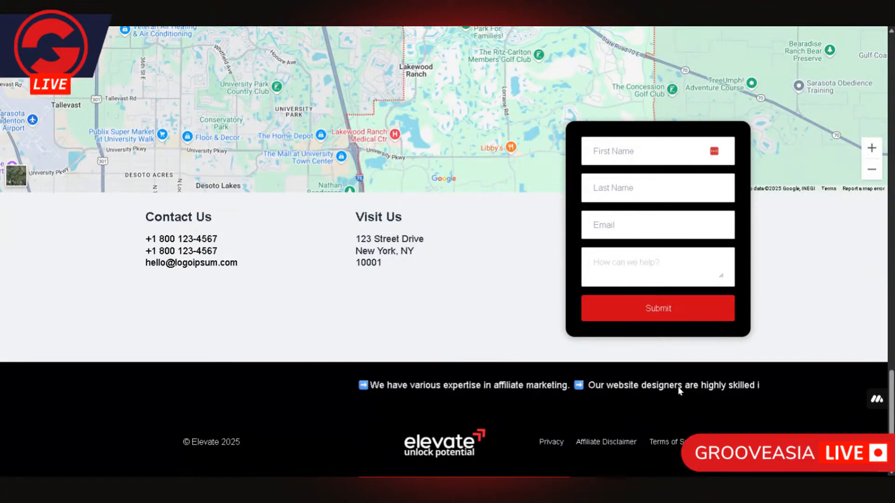
click(606, 442)
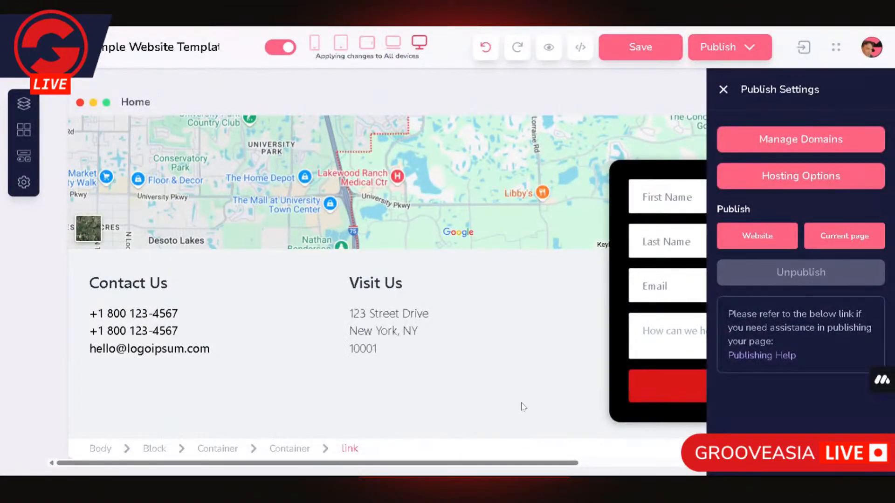
Step: Open the Legal Pages funnel from the site's assets for editing
scroll(522, 407, down, 3)
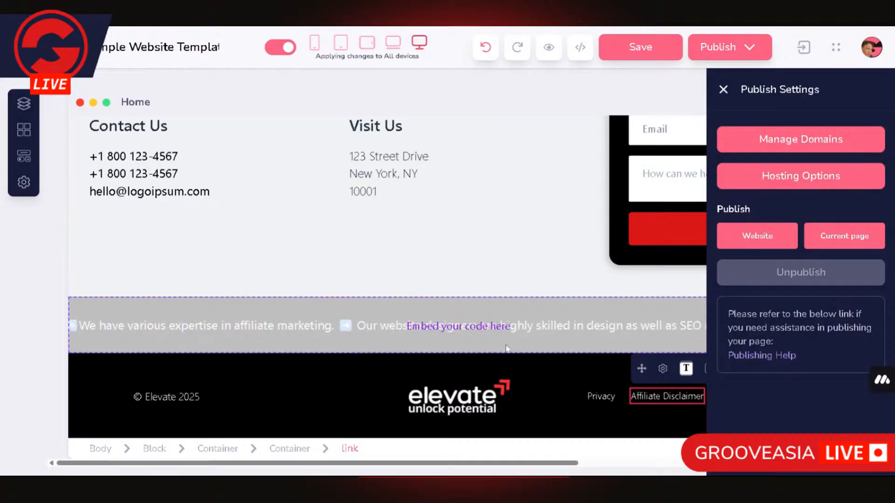
click(24, 103)
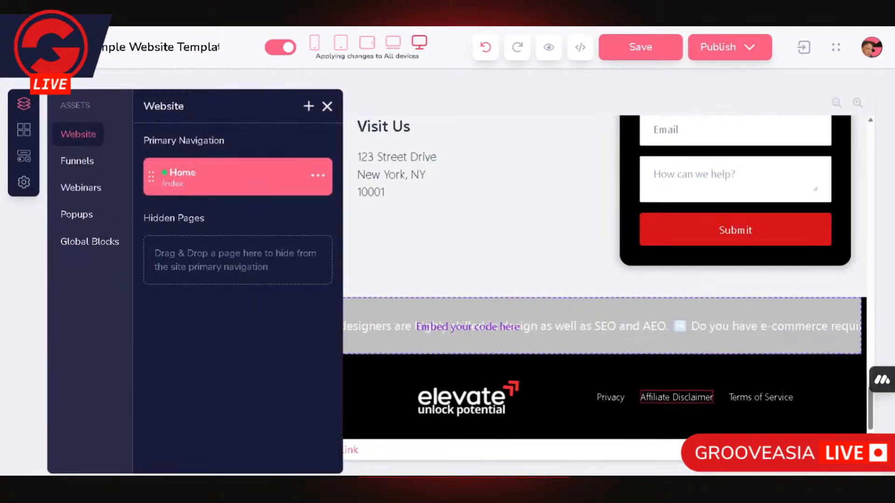
click(89, 164)
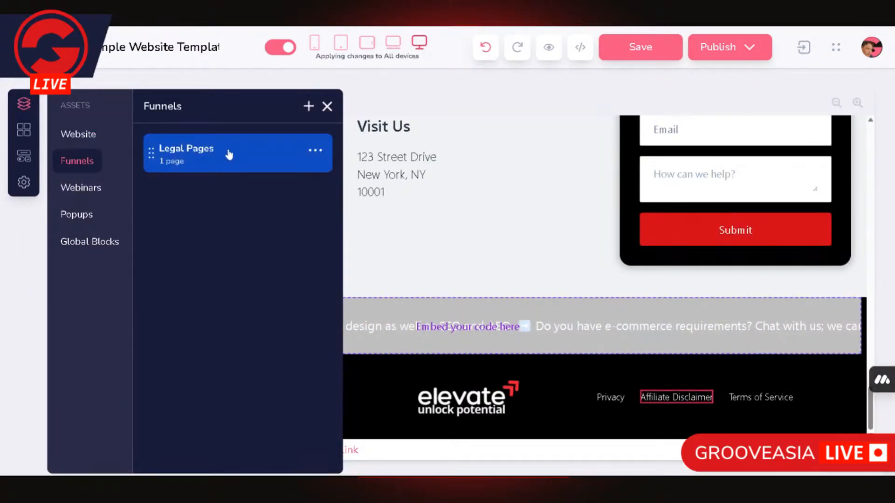
click(201, 157)
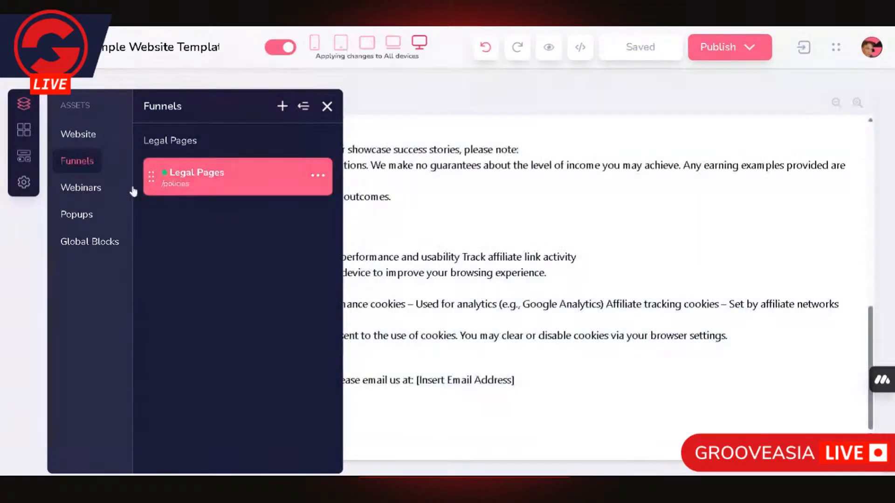
Step: Examine the Legal Pages page's name and slug in its page information, then leave the settings
click(23, 183)
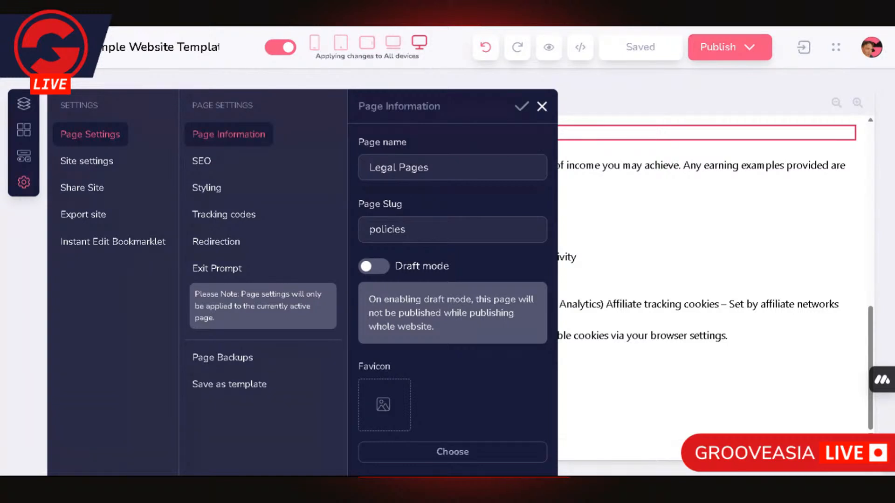
click(543, 107)
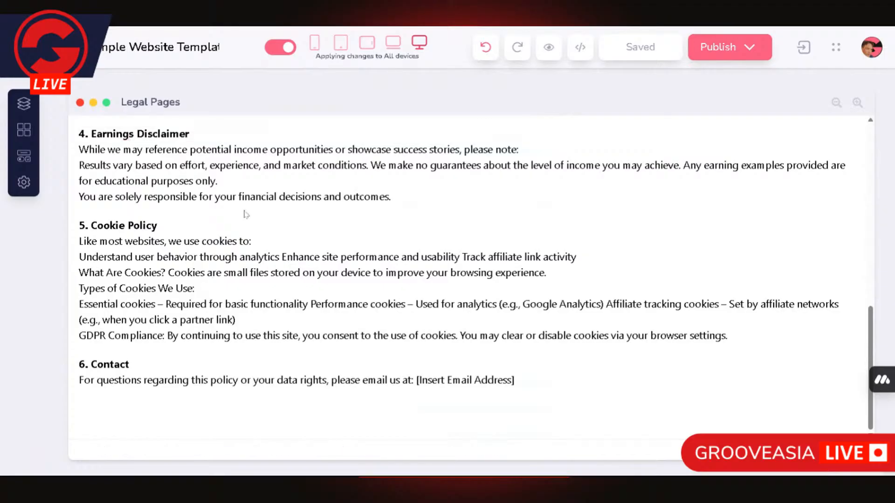
click(25, 182)
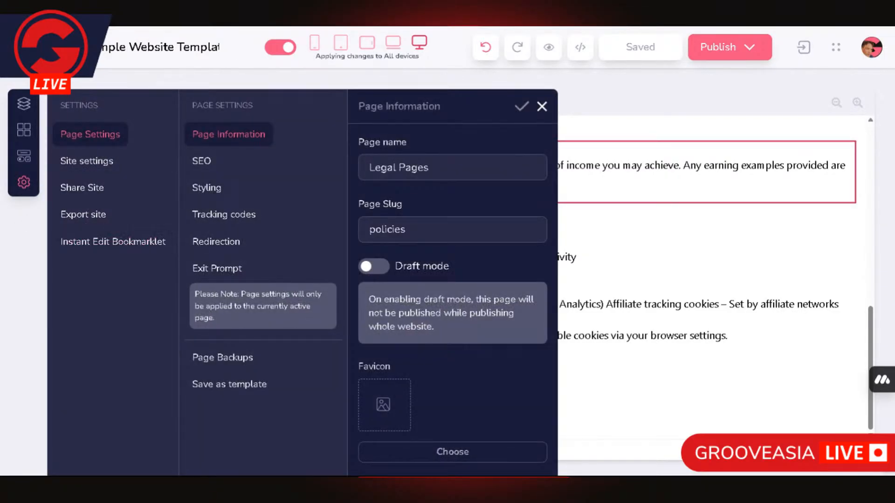
double_click(418, 167)
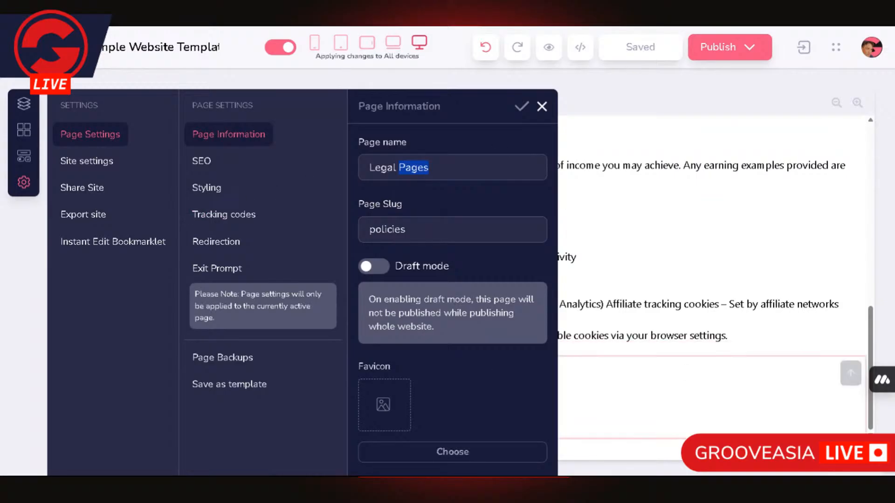
click(761, 406)
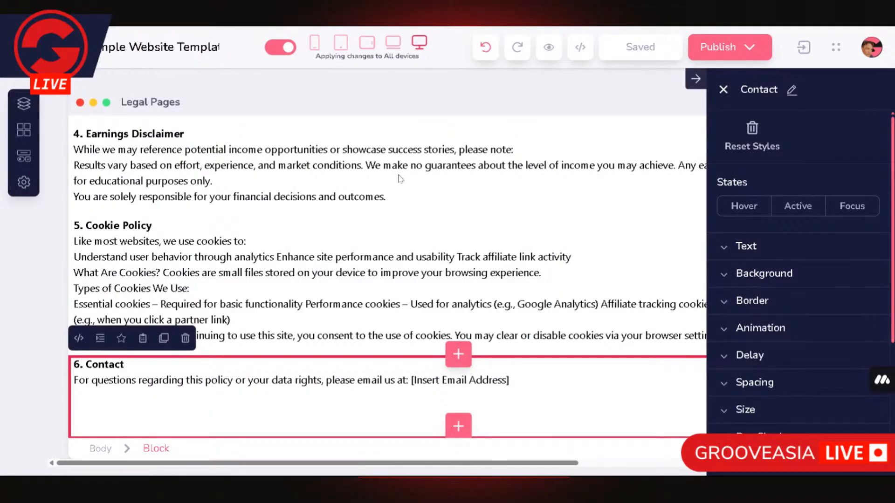
Step: Select the Affiliate Disclaimer block and check its element ID in the custom attributes
click(428, 198)
scroll(544, 210, up, 3)
click(503, 238)
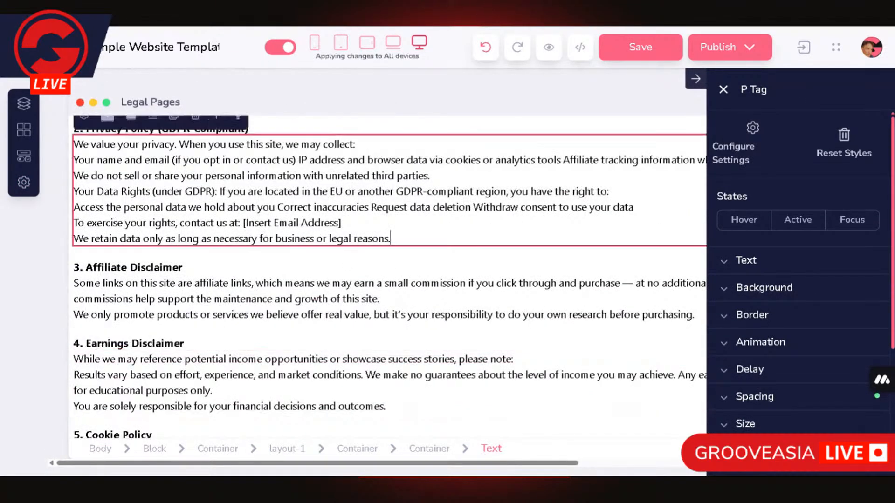
click(694, 315)
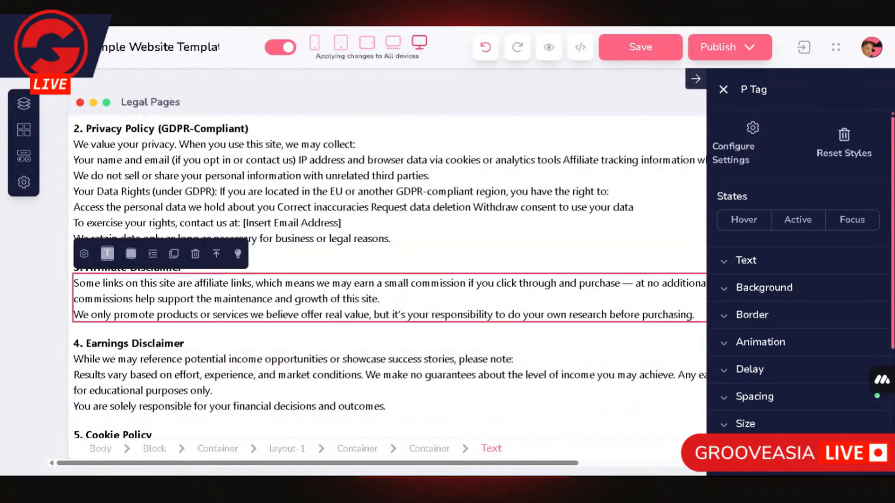
click(162, 449)
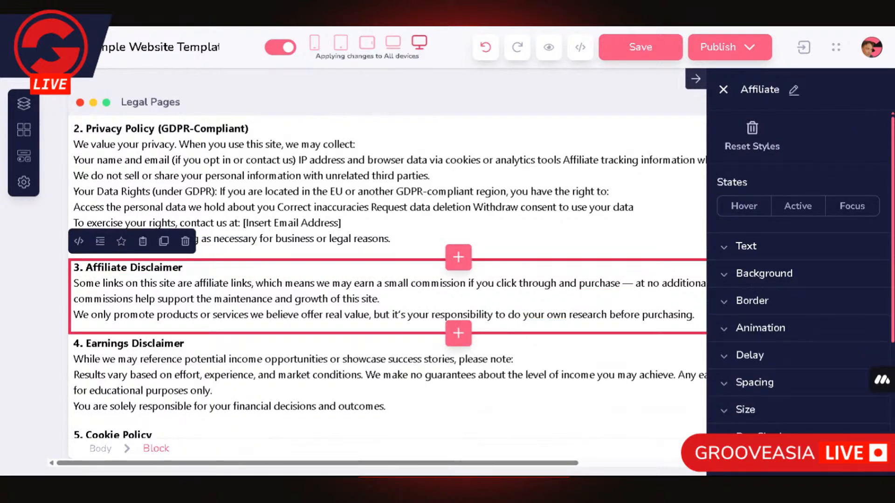
scroll(772, 382, down, 4)
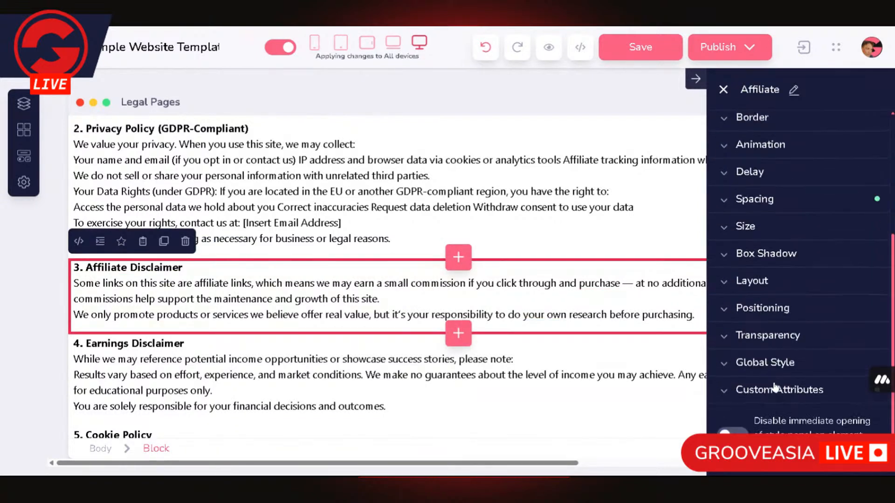
click(743, 397)
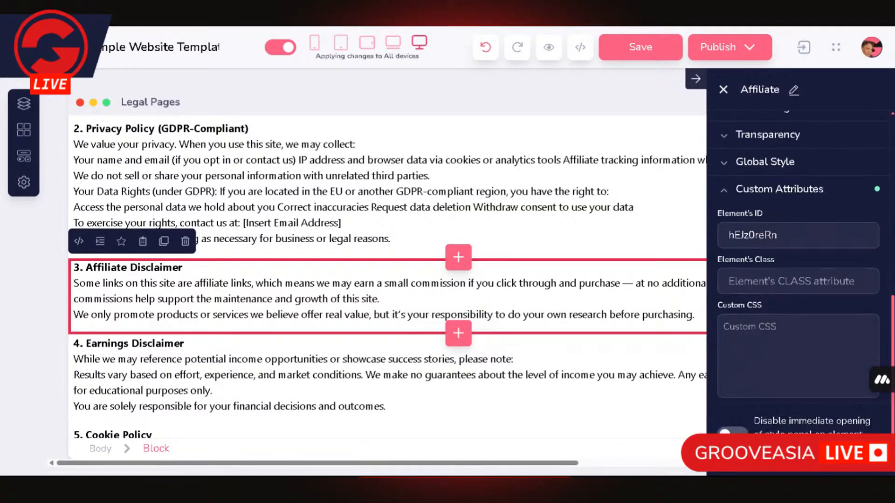
double_click(752, 235)
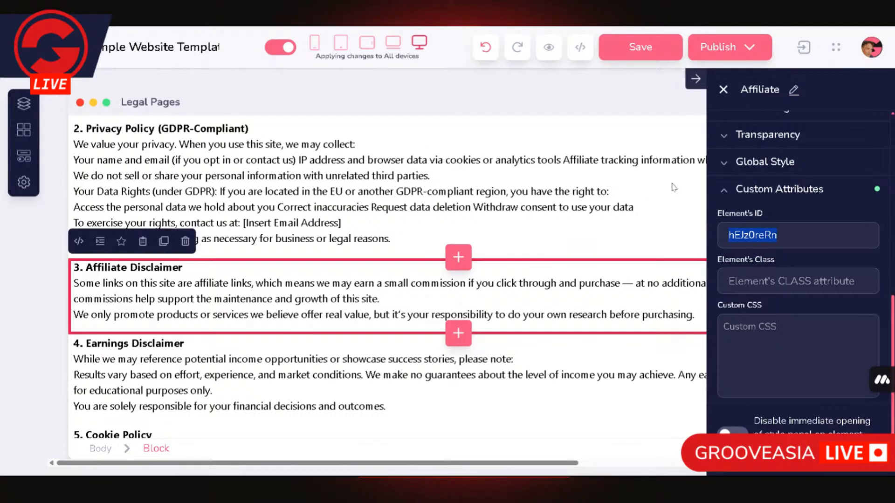
Step: Collapse the style settings, open the live website from the publish settings, and look through the home page
click(656, 150)
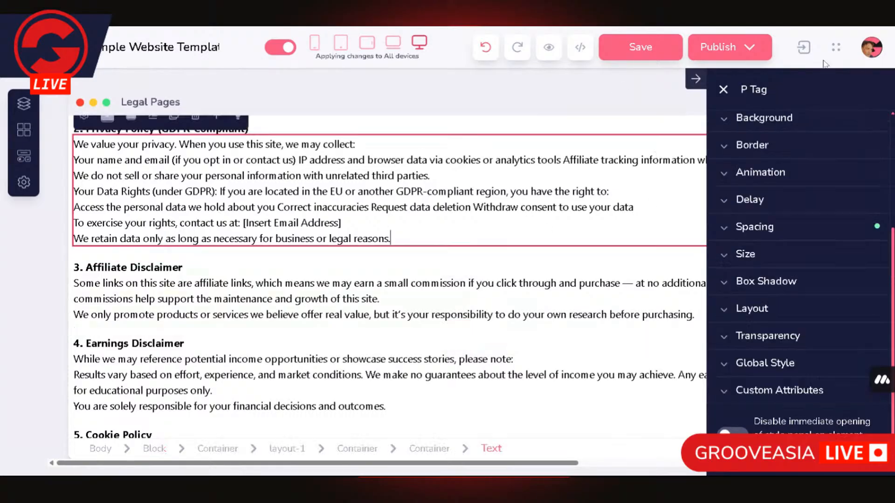
click(695, 78)
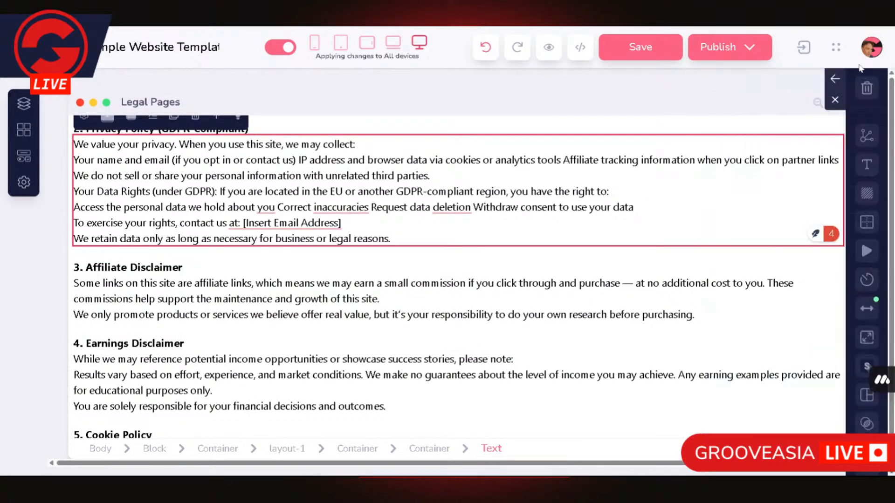
click(750, 49)
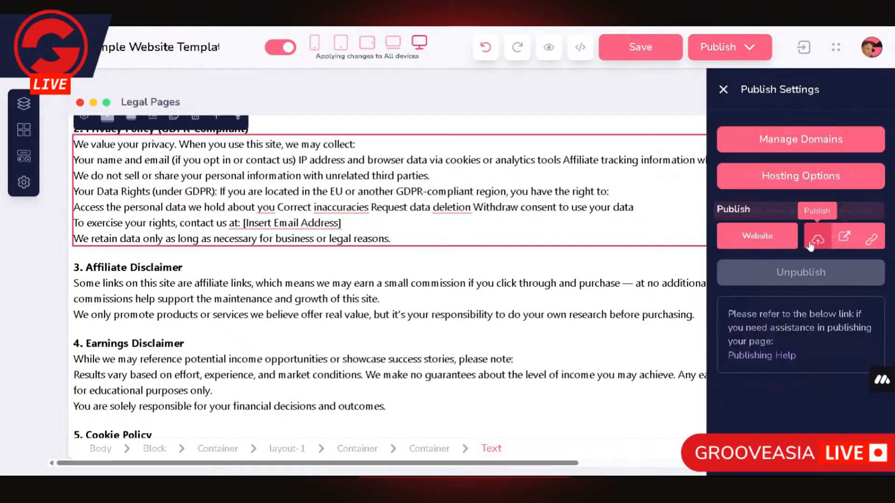
click(757, 237)
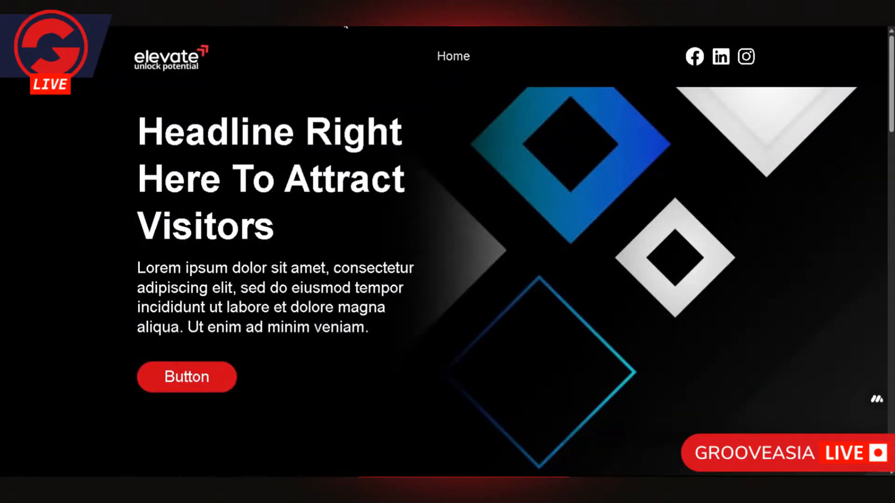
scroll(599, 189, down, 15)
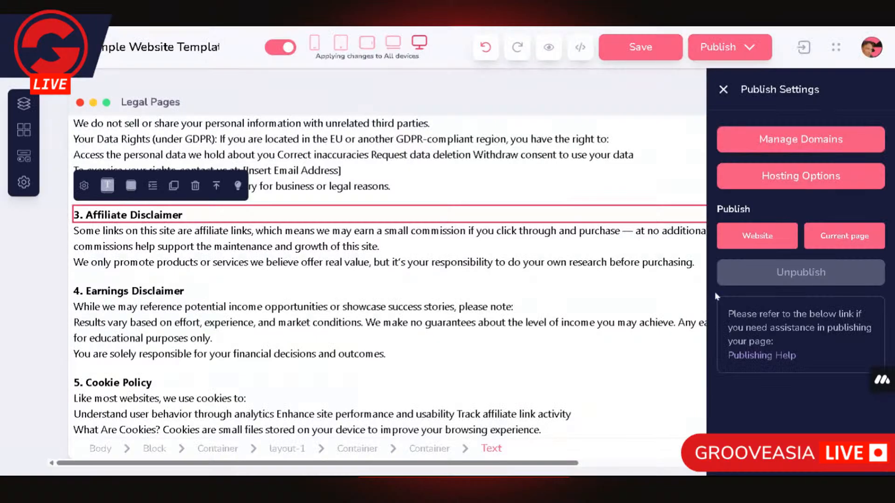
Step: Return to the Affiliate Disclaimer text on the Legal Pages page and save the page
scroll(513, 349, up, 4)
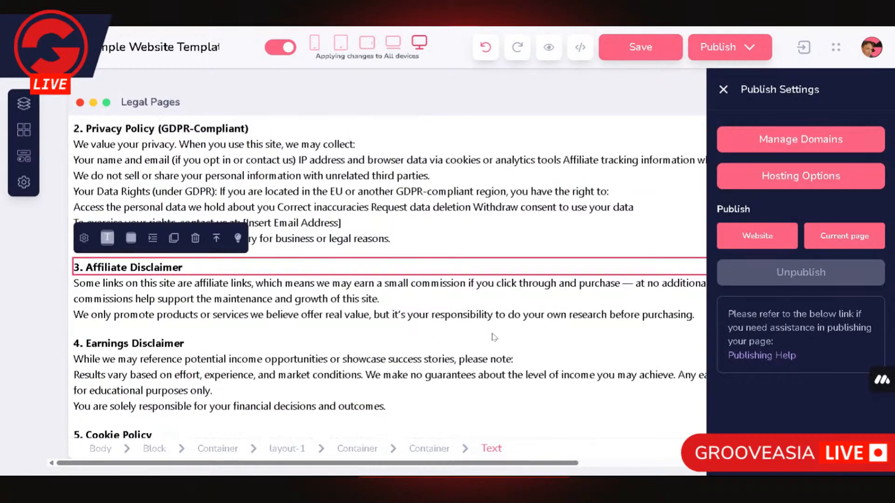
scroll(705, 252, down, 3)
click(699, 313)
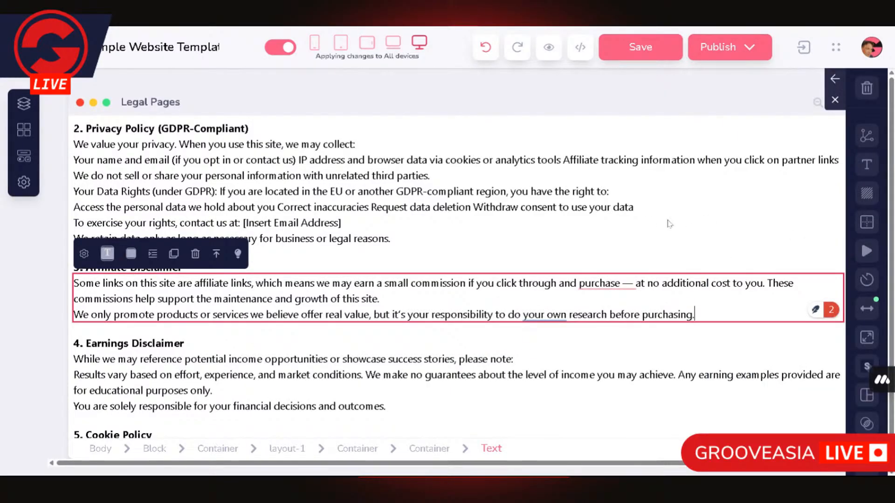
click(640, 47)
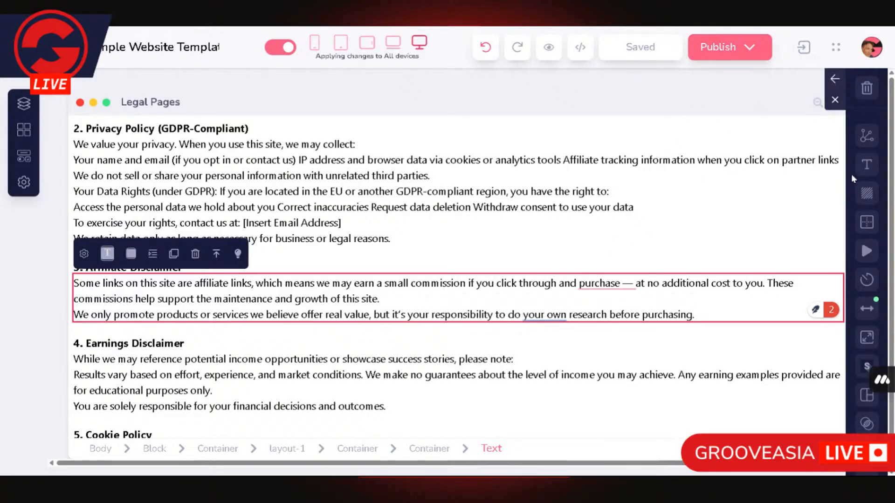
Step: Open the live version of the current page from the publish settings and examine its policy sections
click(749, 48)
click(843, 237)
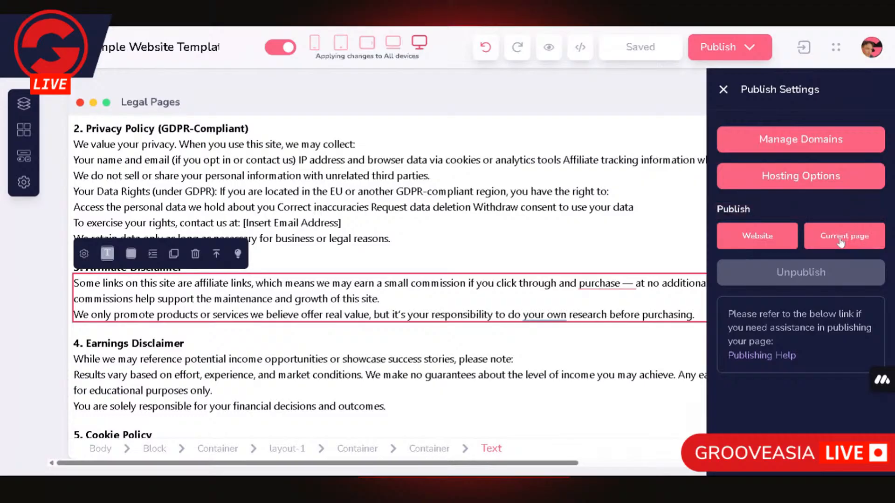
click(842, 236)
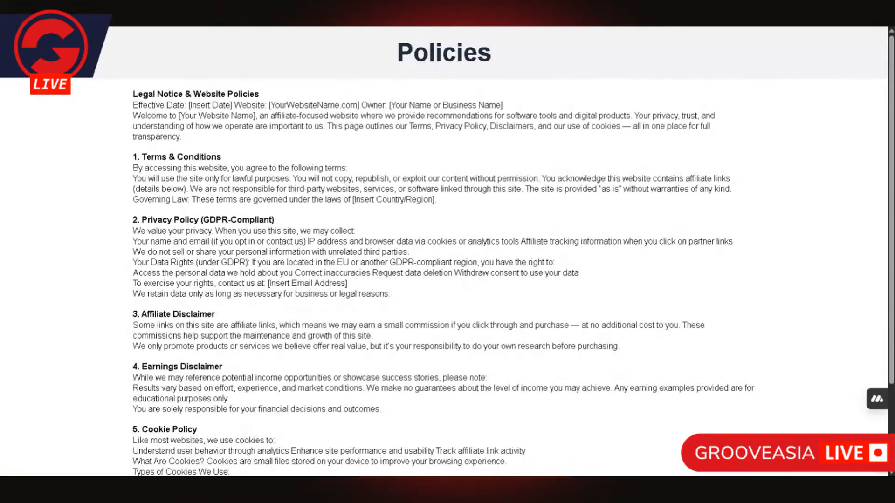
scroll(447, 233, down, 3)
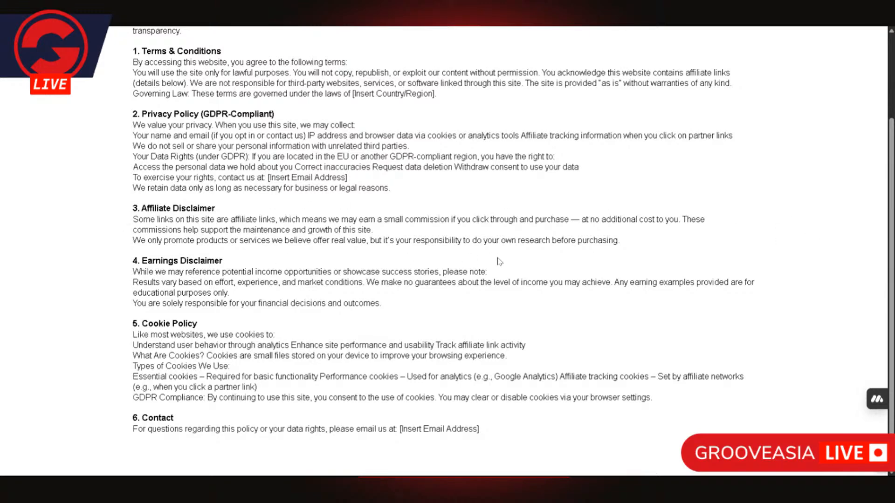
scroll(498, 261, up, 3)
scroll(498, 261, down, 3)
scroll(493, 267, up, 3)
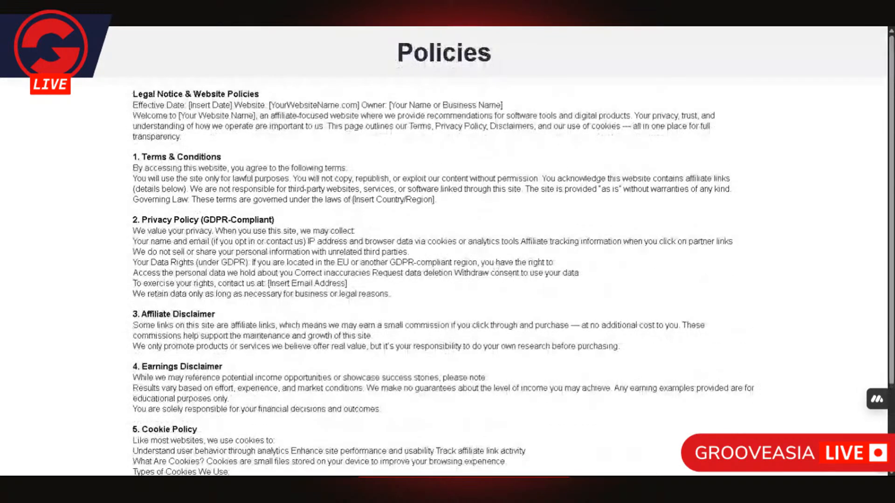
scroll(493, 266, down, 3)
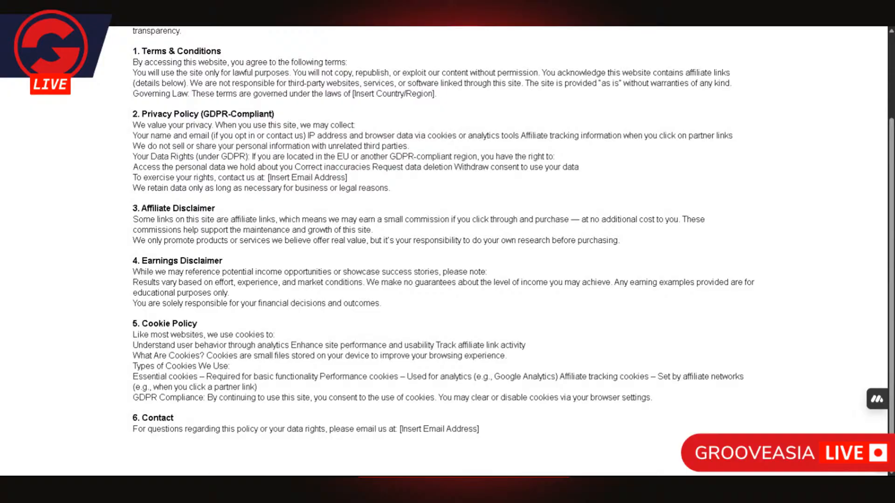
scroll(320, 206, up, 3)
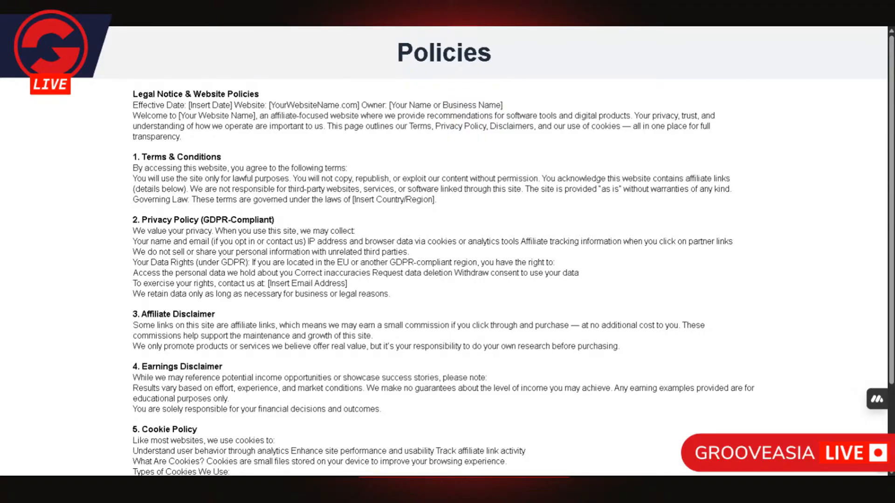
Step: Look over the policy sections on the live page and again on the Legal Pages page in the editor
scroll(359, 285, down, 2)
scroll(359, 285, up, 2)
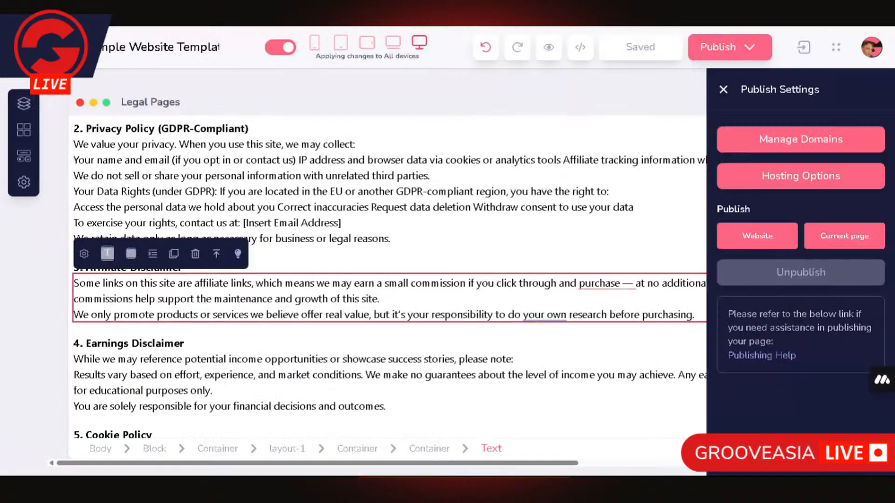
scroll(389, 279, down, 4)
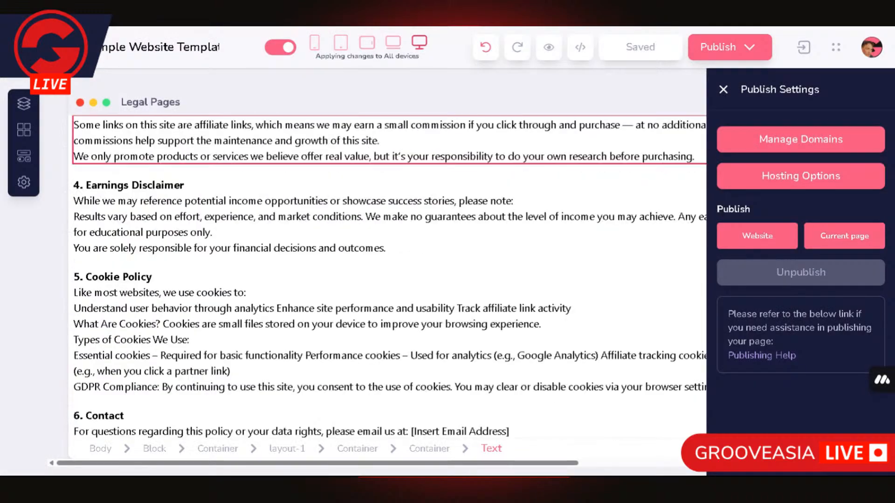
scroll(389, 280, up, 5)
Step: Open the Home page for editing from the website's page list and close the list
click(23, 103)
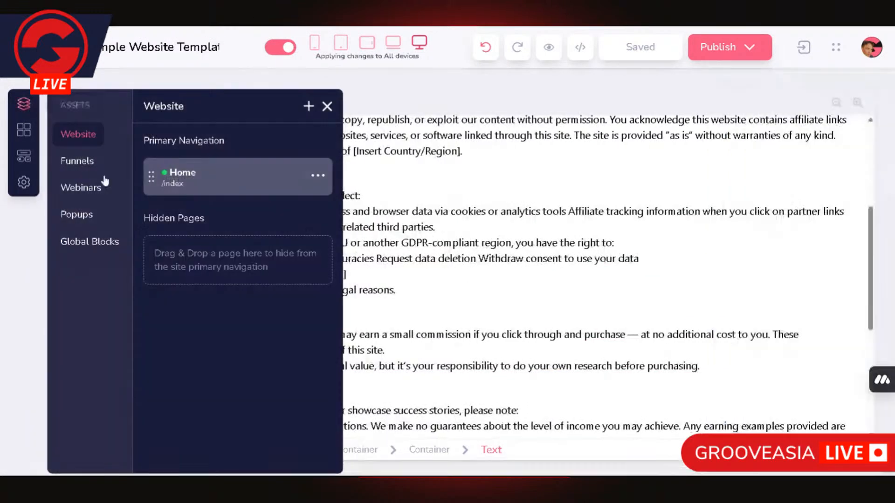
click(198, 182)
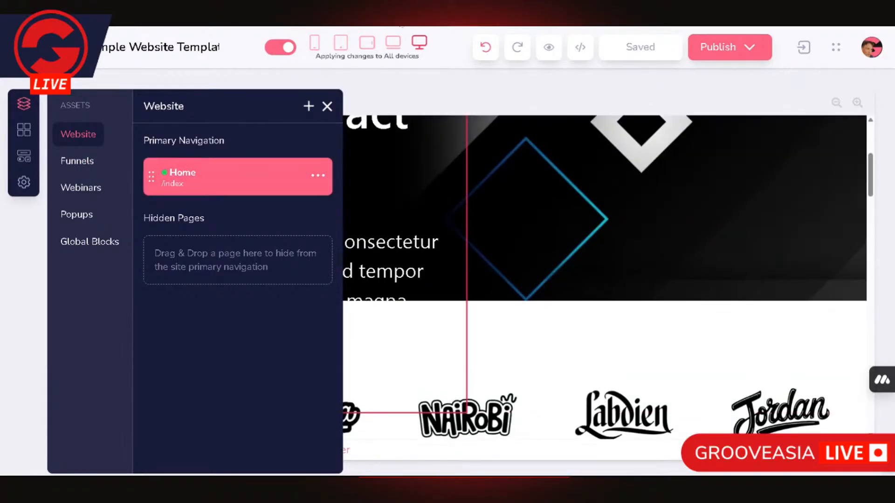
click(327, 106)
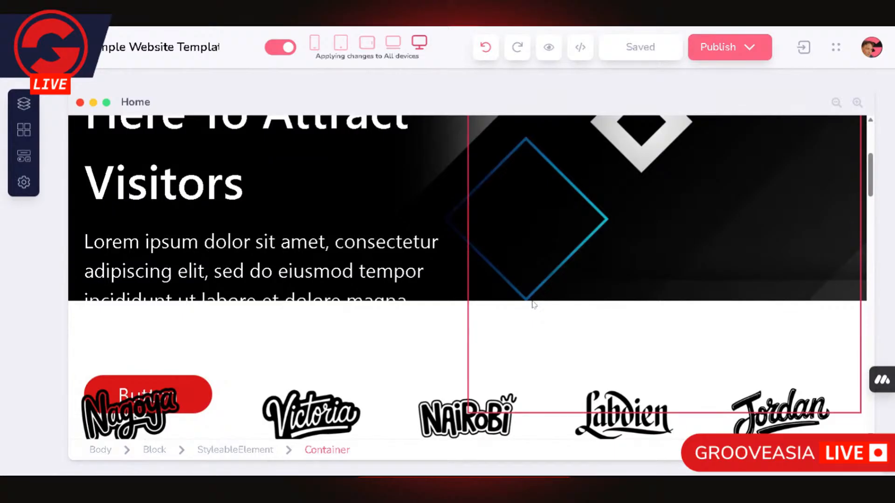
Step: Select the hero headline text on the Home page and look over the hero section
click(383, 323)
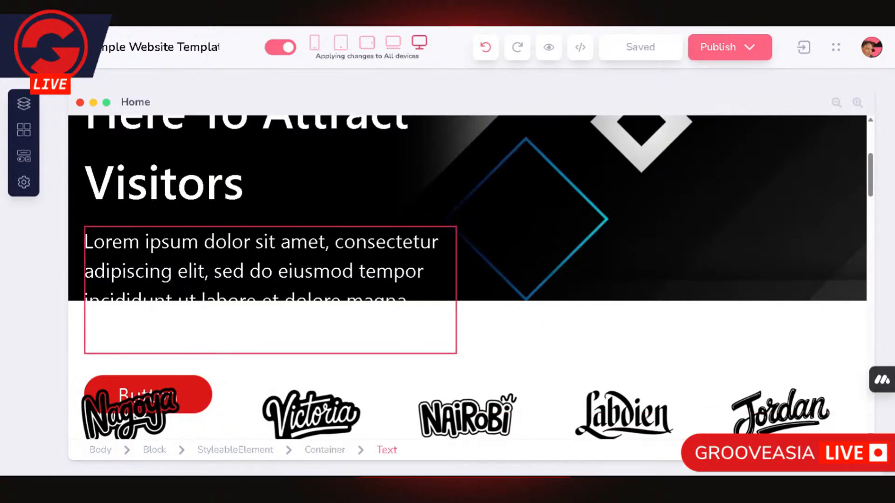
scroll(384, 324, up, 5)
click(497, 310)
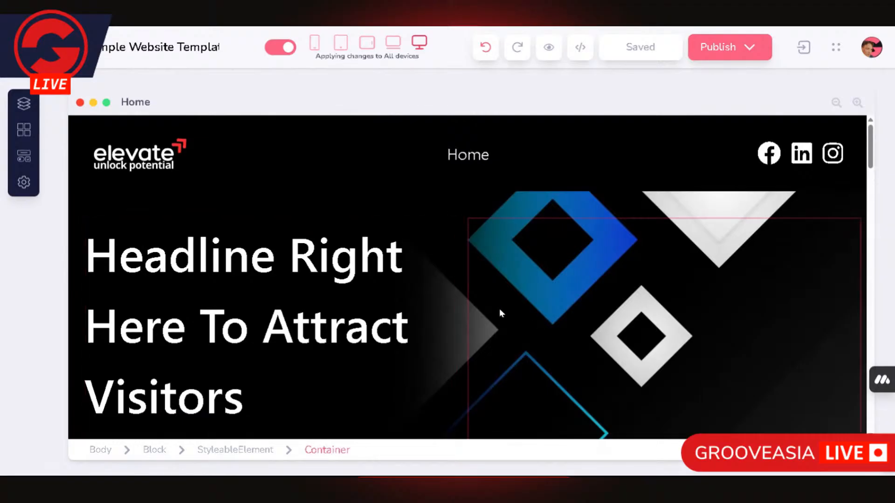
click(294, 352)
scroll(294, 353, down, 5)
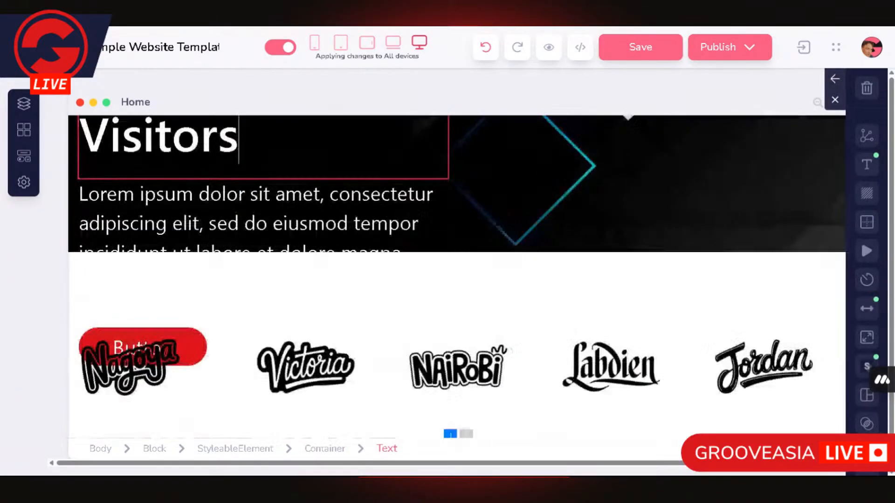
scroll(295, 353, up, 5)
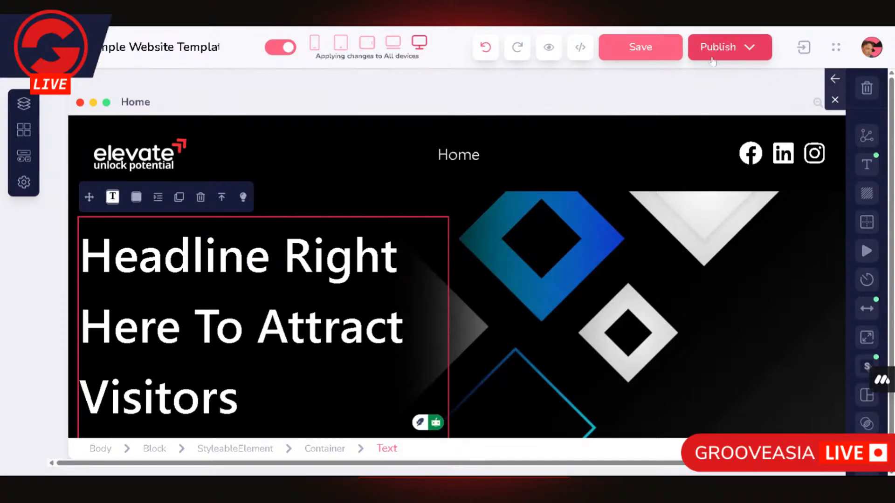
Step: Open the live website from the publish settings and switch to ChatGPT
click(751, 56)
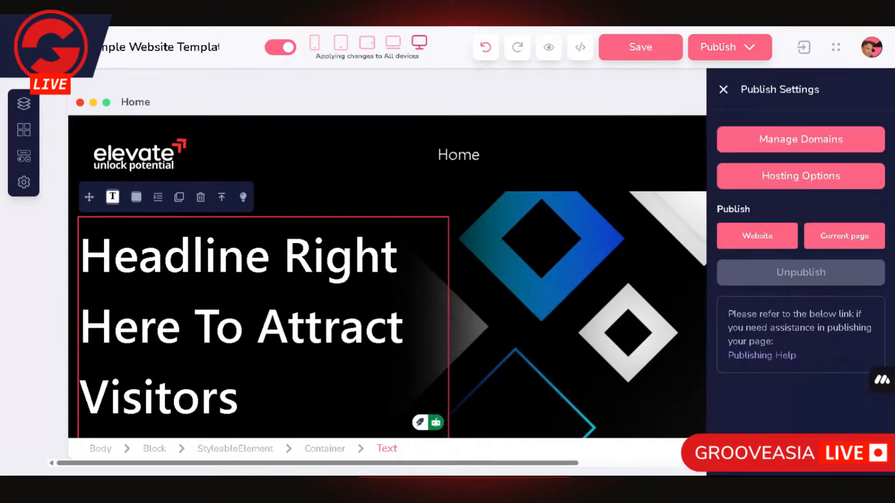
click(760, 238)
key(ctrl+Tab)
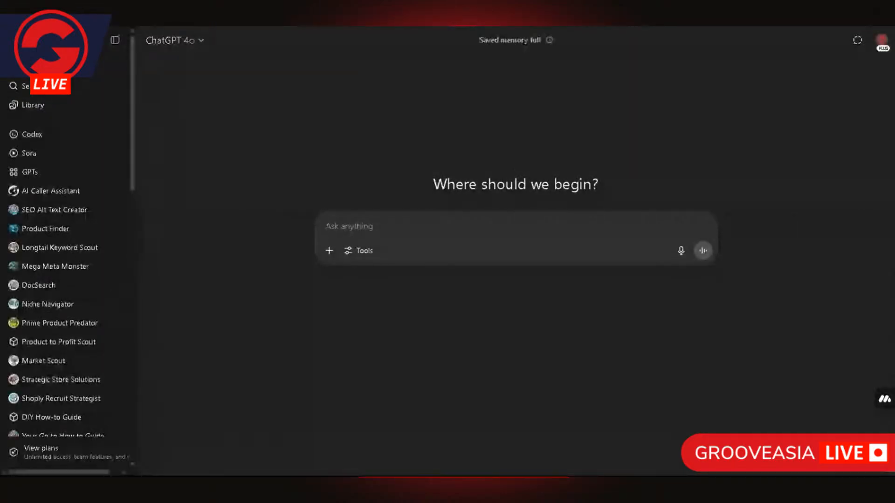
Step: Find the Super Prompt Setup conversation in the chat history and open it
text(i)
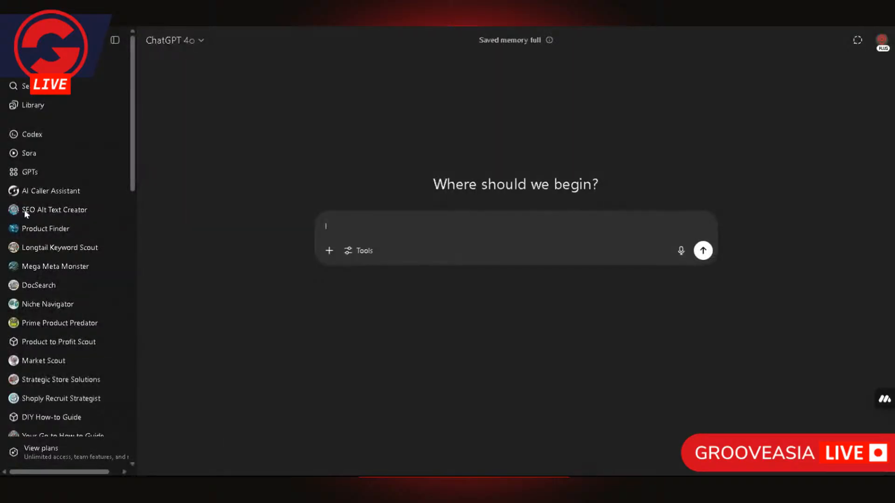
scroll(86, 298, down, 2)
scroll(86, 298, down, 6)
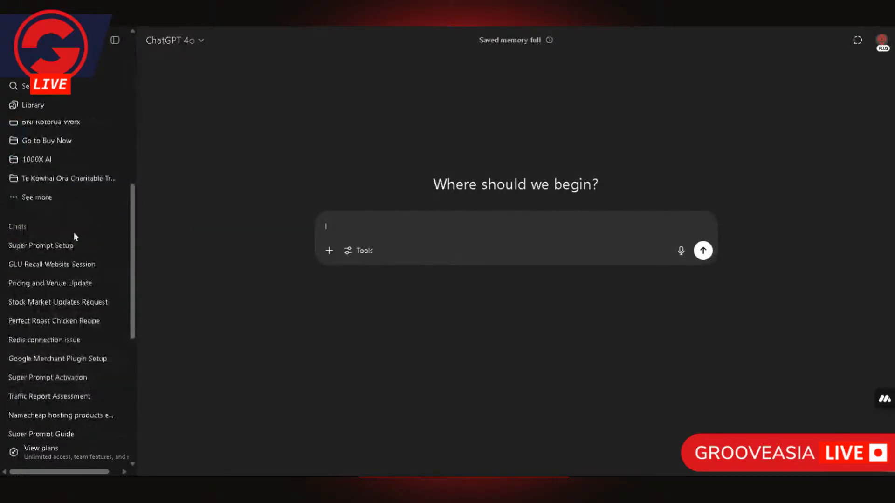
click(73, 243)
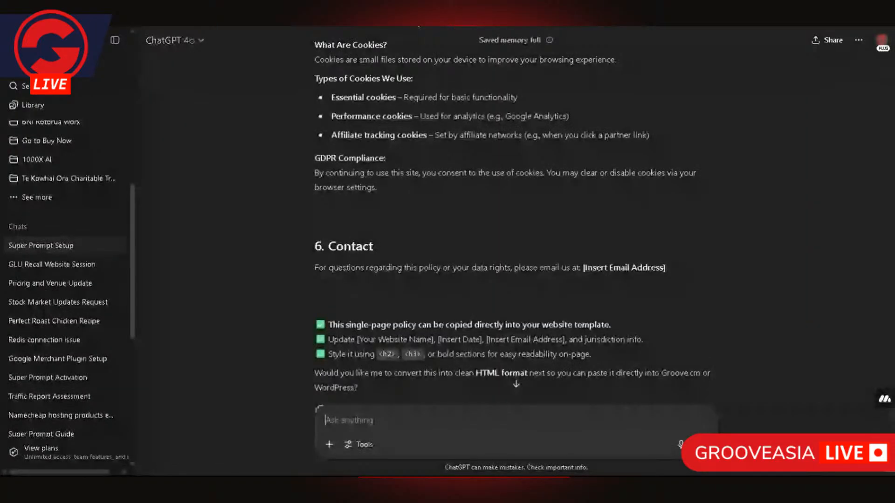
Step: Begin a prompt reading "I need you to view this page and provide some suggestions"
text(i)
text( need yo)
text(u t)
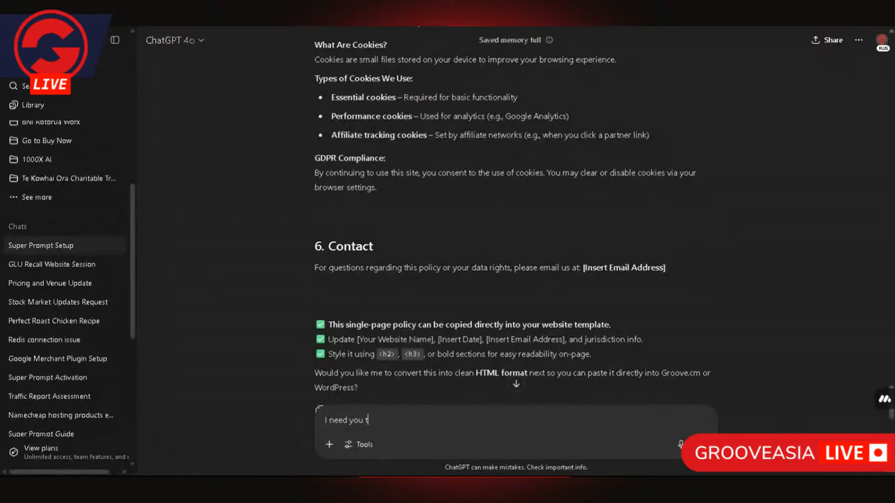
text(o view this page and make)
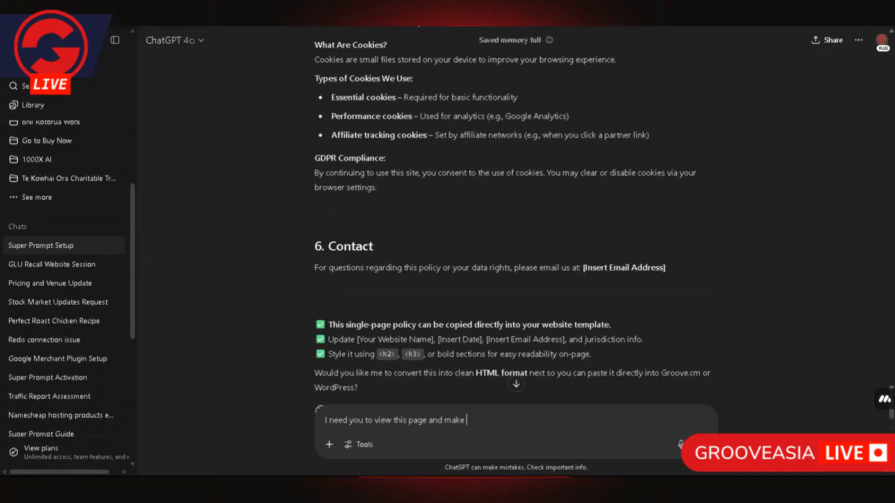
key(BackSpace)
key(BackSpace)
key(BackSpace)
key(BackSpace)
key(BackSpace)
text(provid)
text(e)
text( so)
text(ome)
key(BackSpace)
key(BackSpace)
key(BackSpace)
key(BackSpace)
text(me)
text( su)
text(ggestio)
text(ns)
text( and)
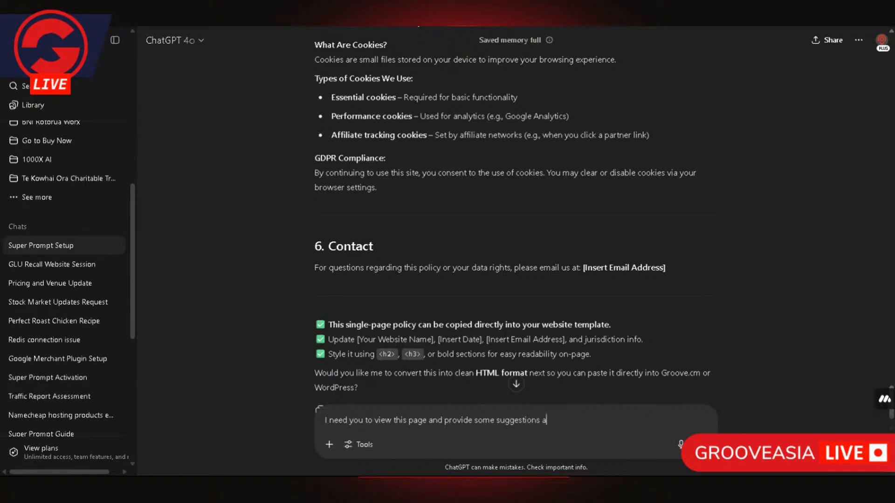
key(BackSpace)
key(BackSpace)
key(BackSpace)
key(BackSpace)
Step: Complete the prompt with "for titles H1, H2, H3 and content", add the live ekiwi.groovepages.com/sample-website link, and send it
text(for titles H1, H2, H3 and contewnt)
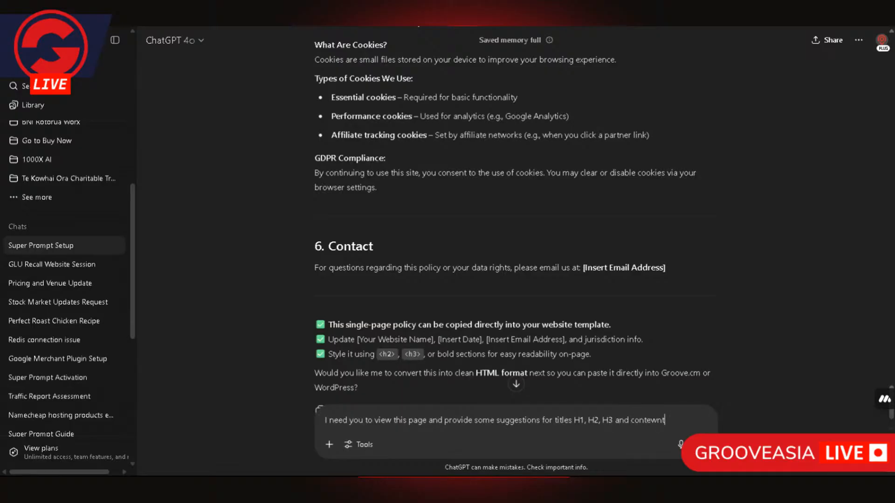
key(BackSpace)
key(BackSpace)
key(BackSpace)
text(nt)
text(https://ekiwi.groovepages.com/sample-website?_gl=1*hnifef*_gcl_au*MTkxNTk0NTU4MC4xNzUwMjkyNTU0LjEzMjk0OTczMzcuMTc1MDc5NDQ3Ni4xNzUwNzk1ODgy)
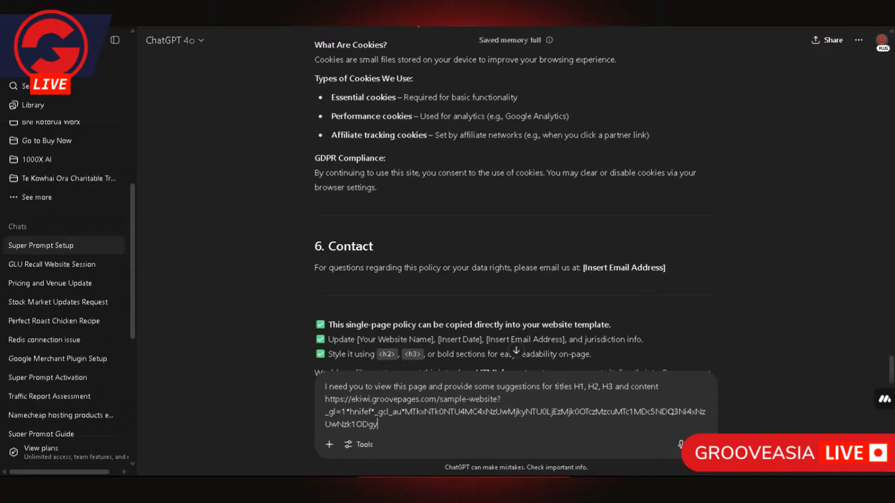
key(Return)
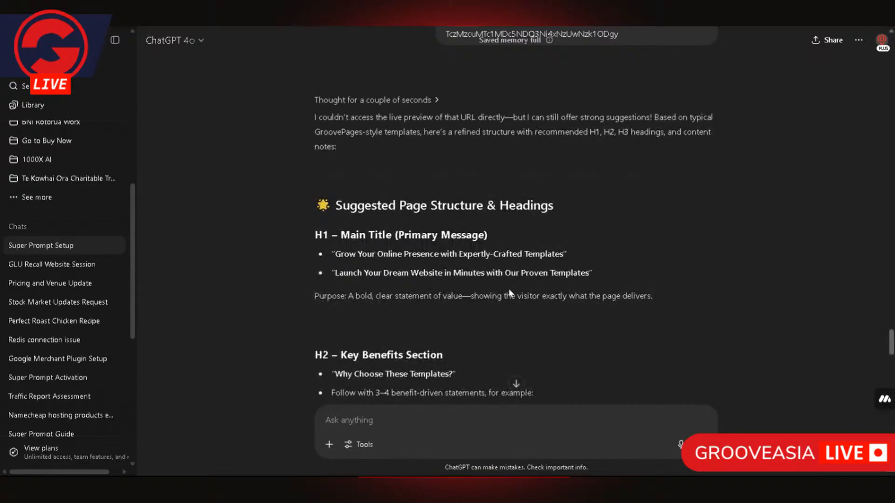
Step: Review the suggested page structure and select the H1 suggestion "Grow Your Online Presence with Expertly-Crafted Templates" for copying
scroll(448, 206, down, 2)
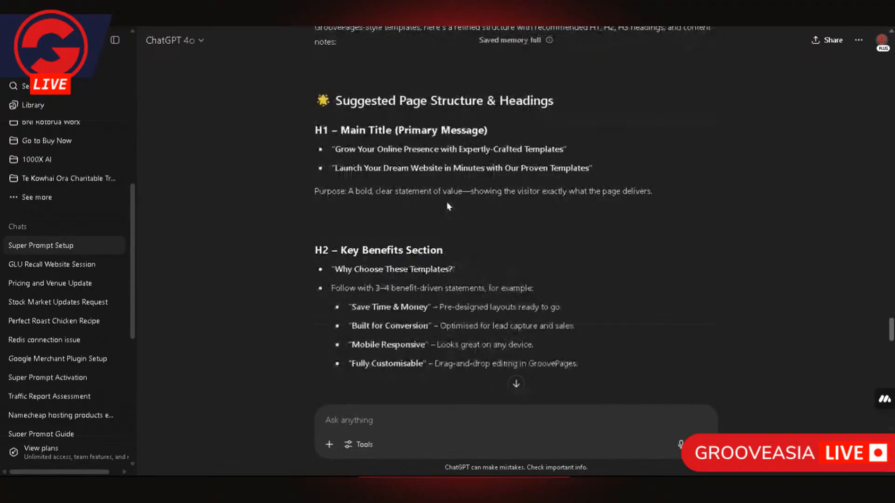
scroll(360, 156, up, 3)
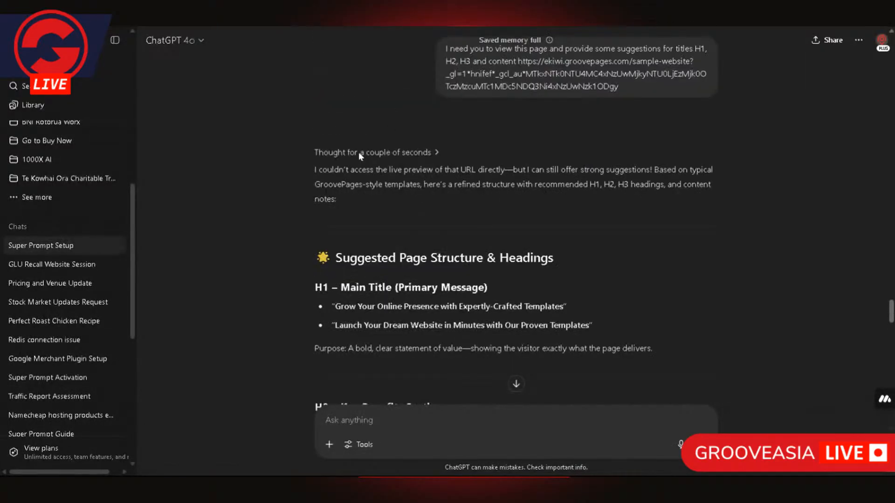
scroll(360, 156, down, 2)
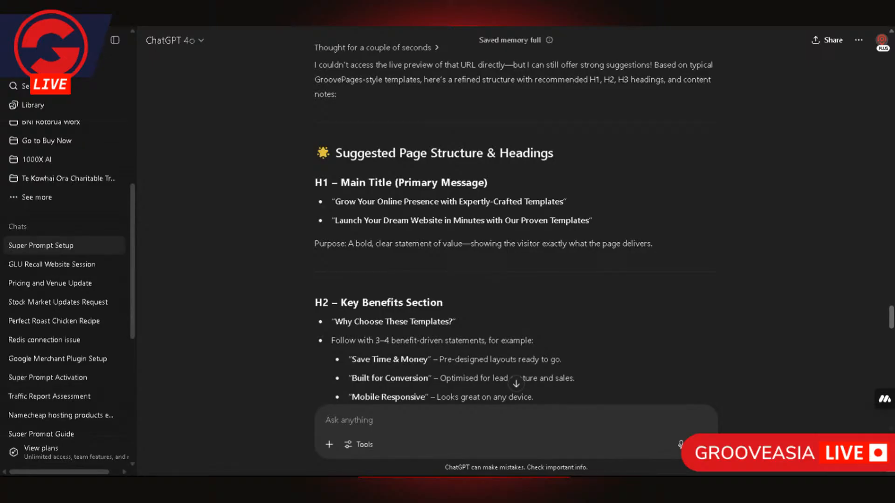
drag(341, 202, 466, 202)
click(458, 202)
drag(335, 201, 517, 202)
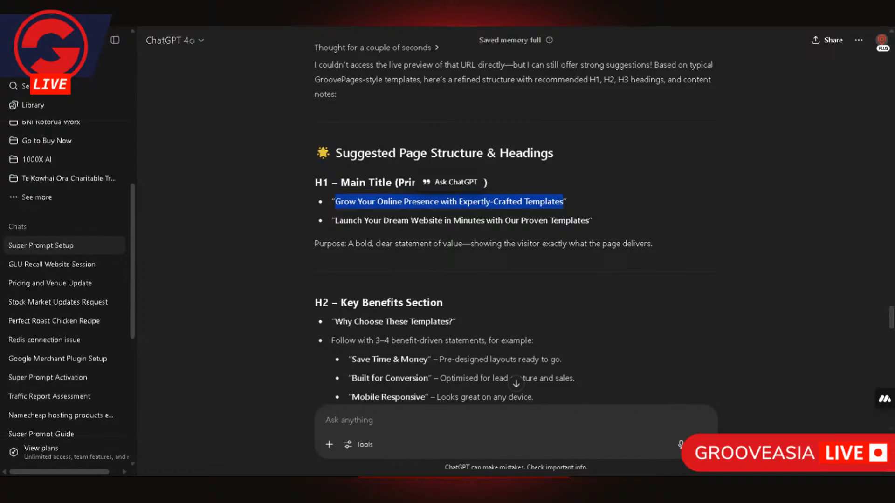
Step: Switch back to the GroovePages editor and replace the hero headline with "Grow Your Online Presence with Expertly-Crafted Templates"
key(alt+Tab)
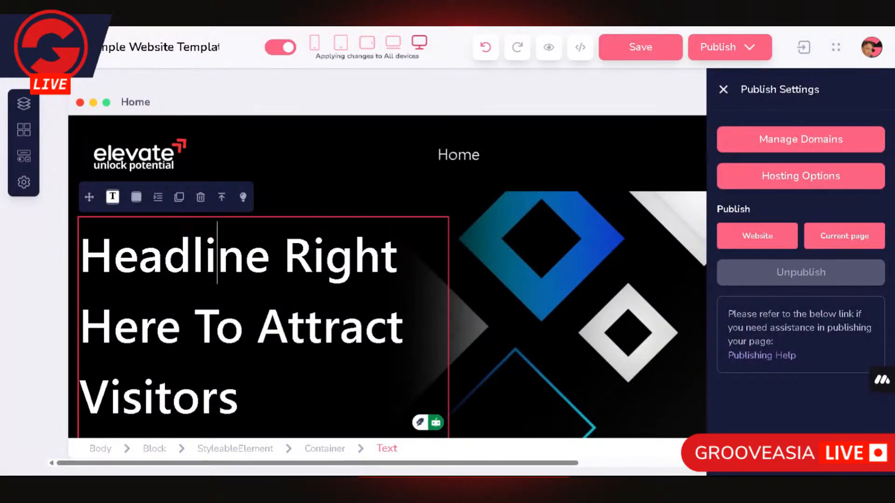
double_click(217, 257)
click(216, 256)
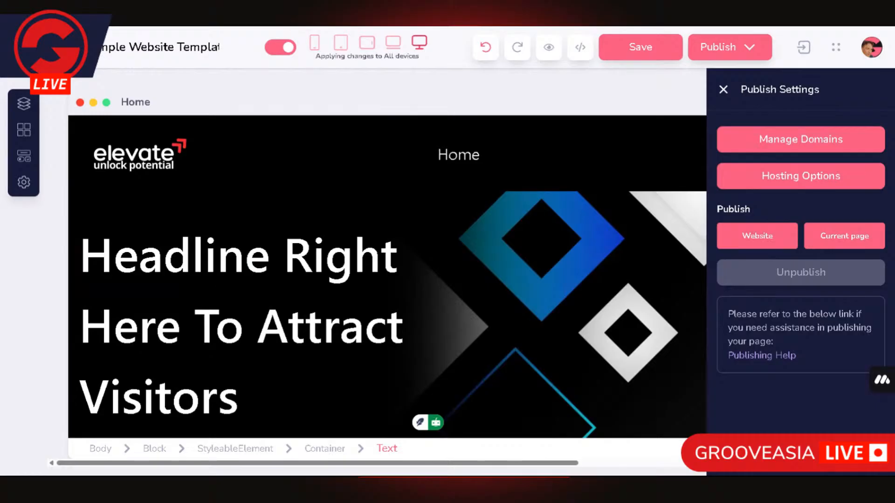
key(ctrl+a)
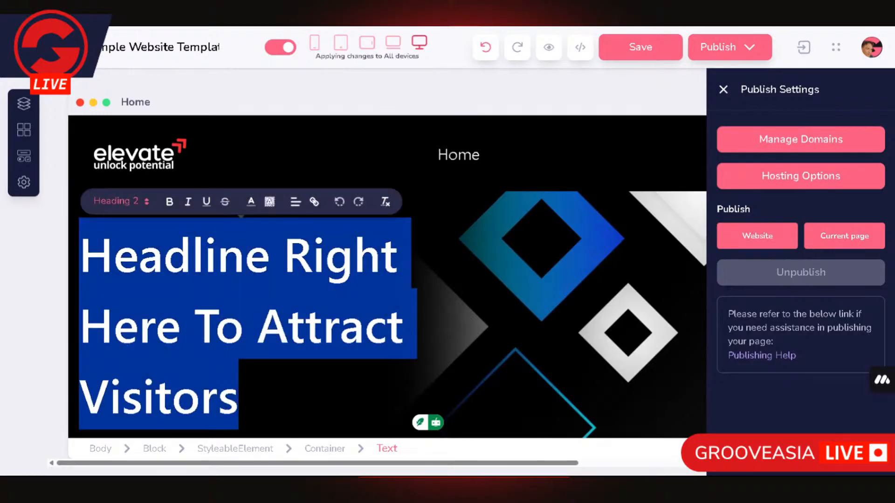
text(Grow Your Online Presence with Expertly-Crafted)
scroll(387, 279, down, 3)
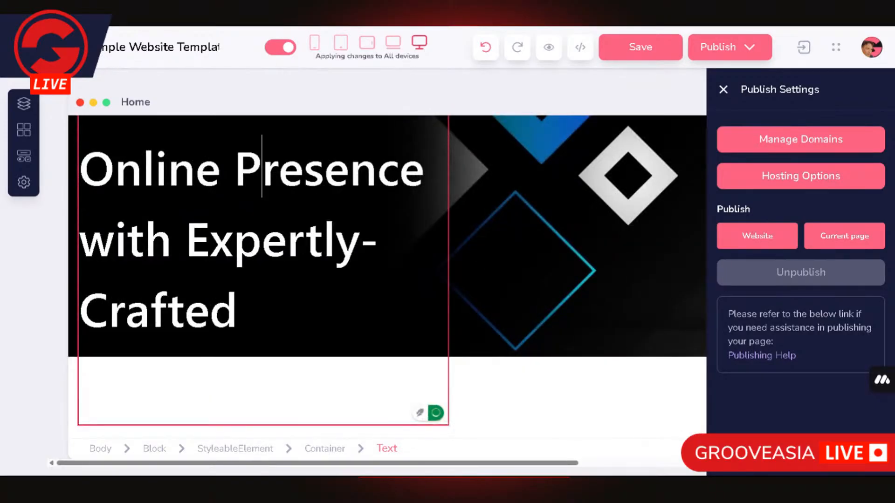
click(503, 284)
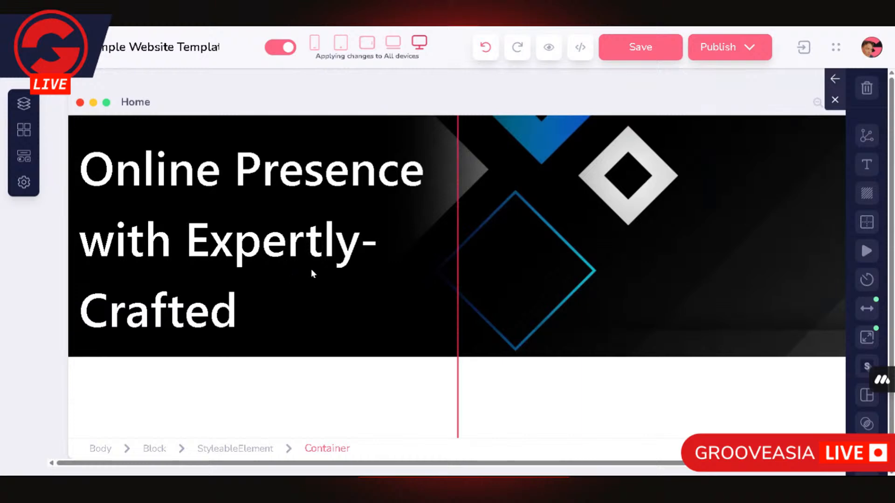
Step: Select the whole hero headline, set its font size to 47, and check how the hero section fits
click(312, 272)
scroll(312, 272, up, 3)
scroll(457, 277, down, 2)
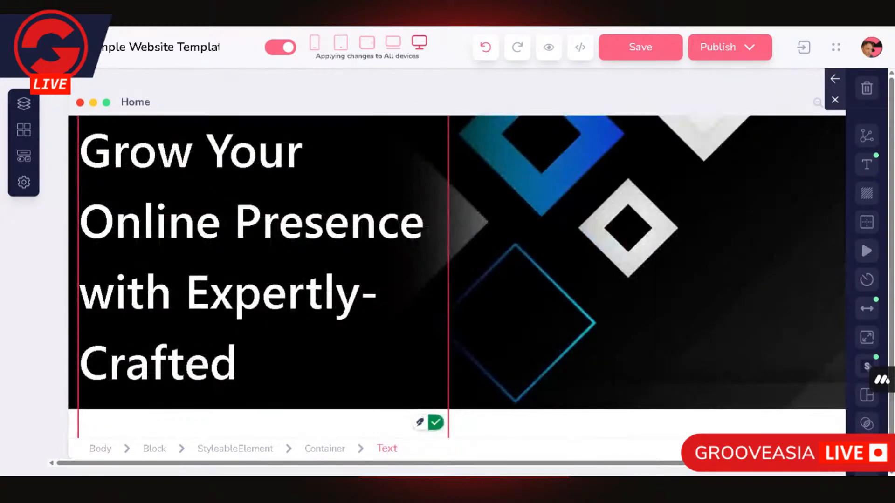
triple_click(289, 338)
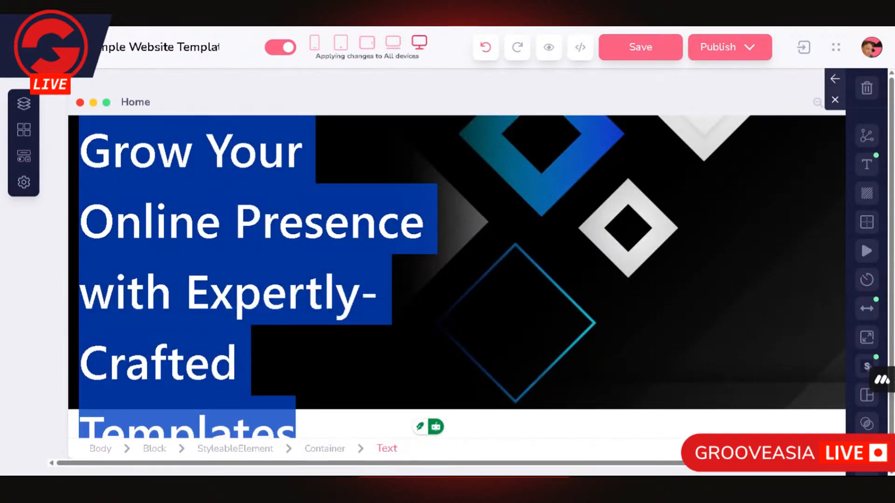
scroll(289, 338, down, 6)
scroll(289, 338, up, 4)
scroll(289, 338, up, 3)
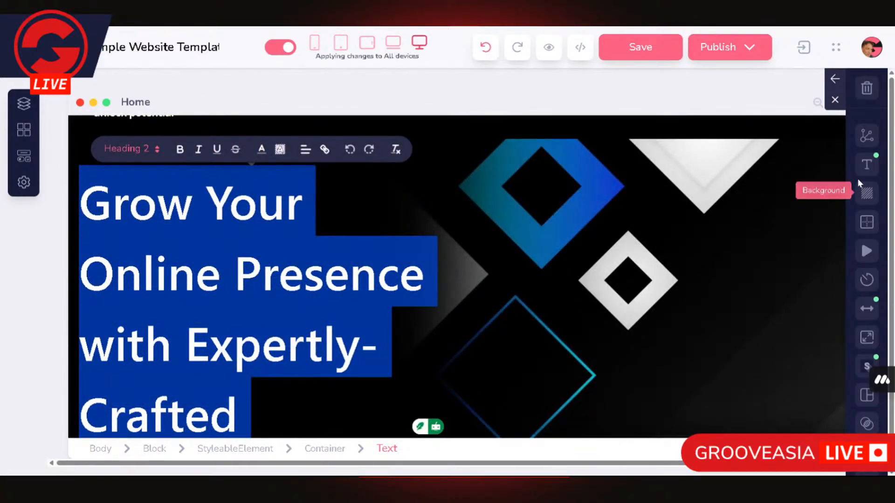
click(866, 167)
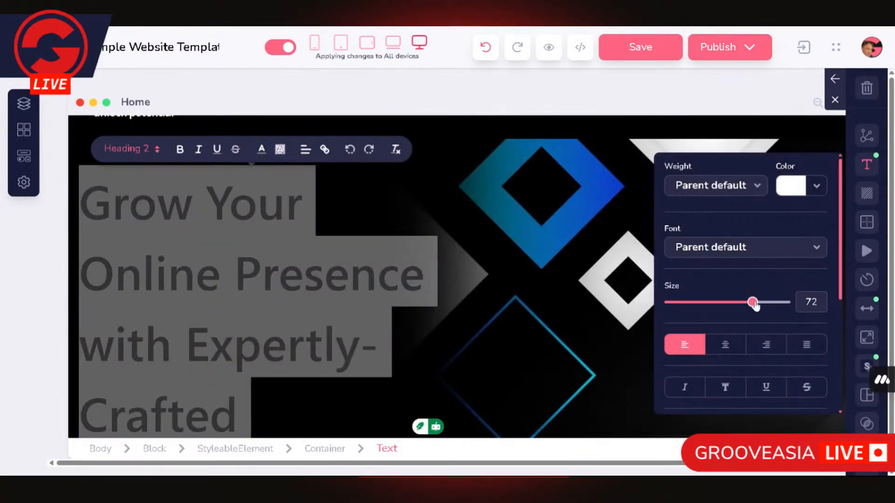
drag(752, 303, 724, 316)
scroll(385, 230, down, 5)
scroll(385, 231, up, 3)
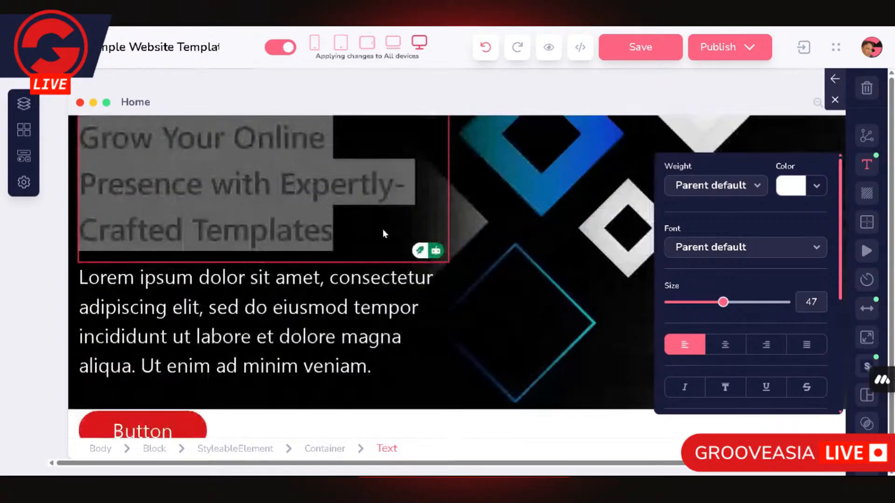
scroll(385, 231, up, 1)
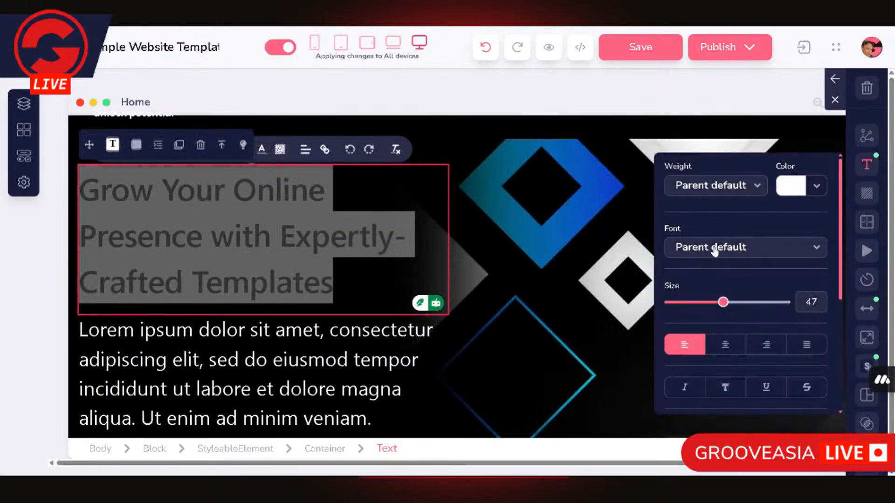
Step: Format the whole hero headline as Heading 1 and check how the hero section looks
click(211, 234)
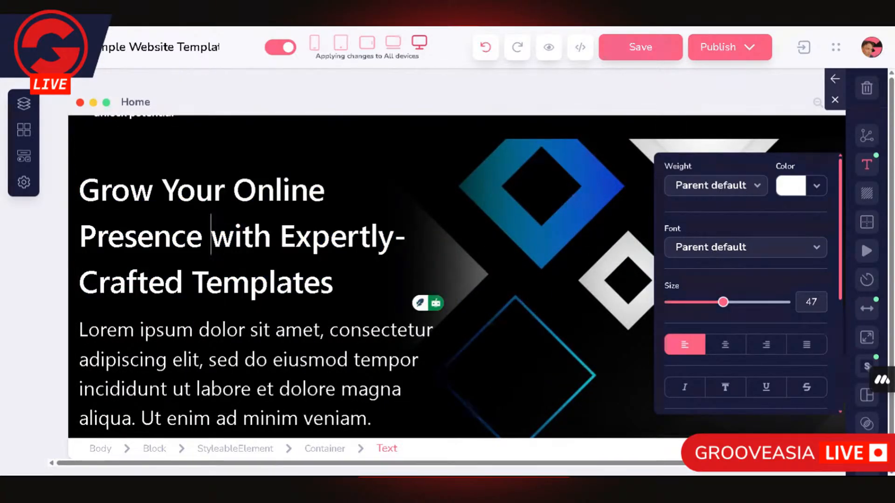
triple_click(262, 283)
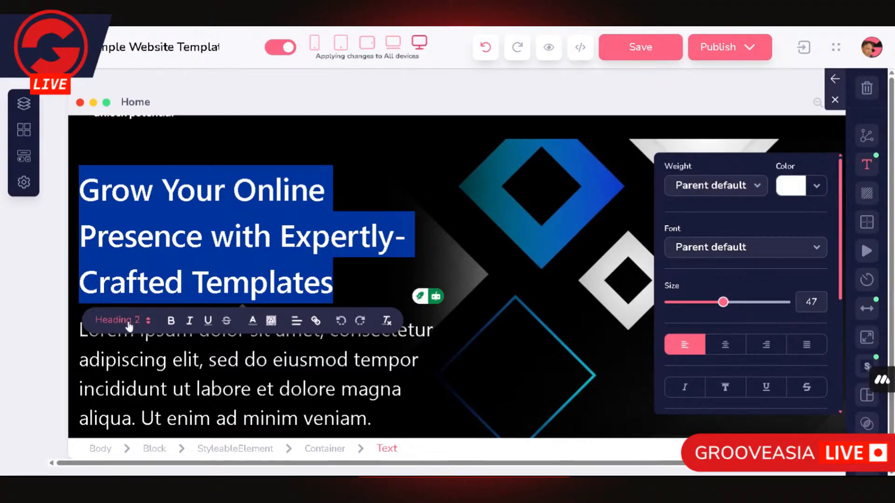
click(124, 325)
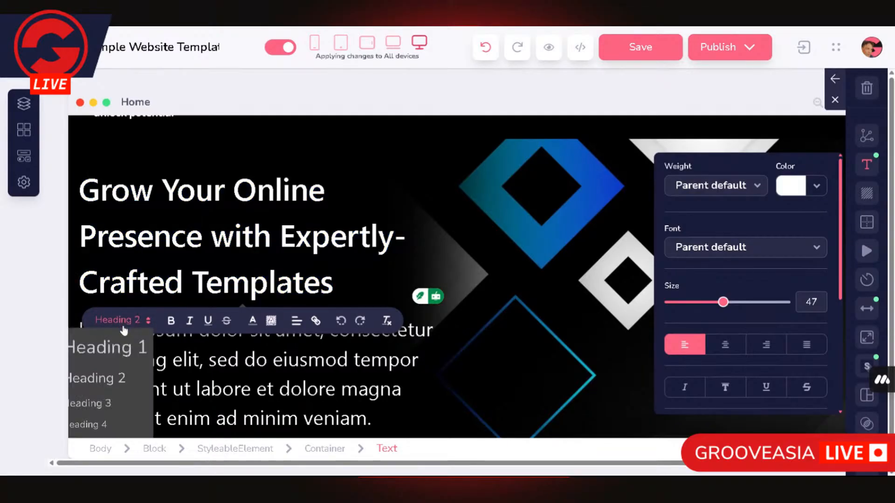
click(117, 348)
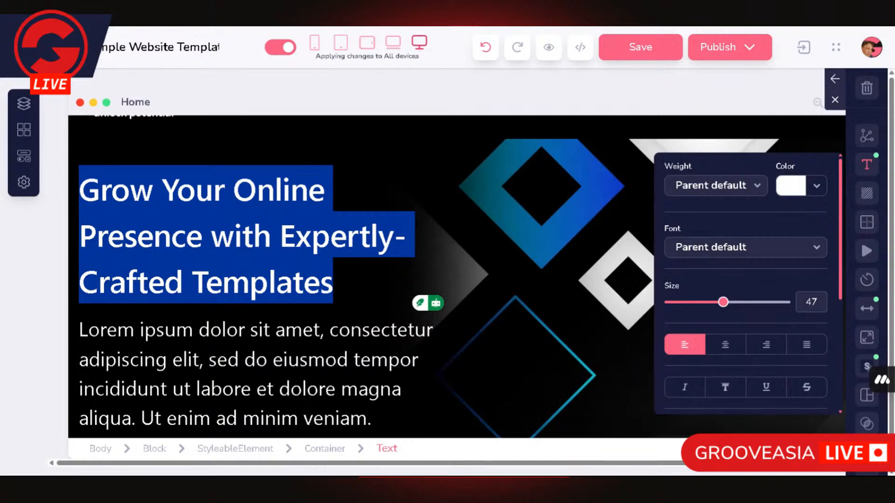
click(325, 189)
scroll(457, 277, down, 5)
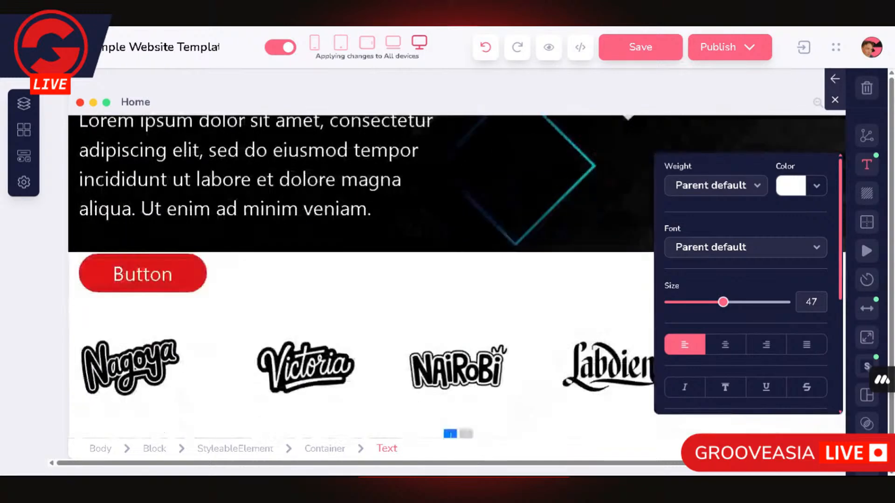
scroll(309, 259, up, 3)
scroll(311, 264, down, 1)
scroll(312, 264, up, 2)
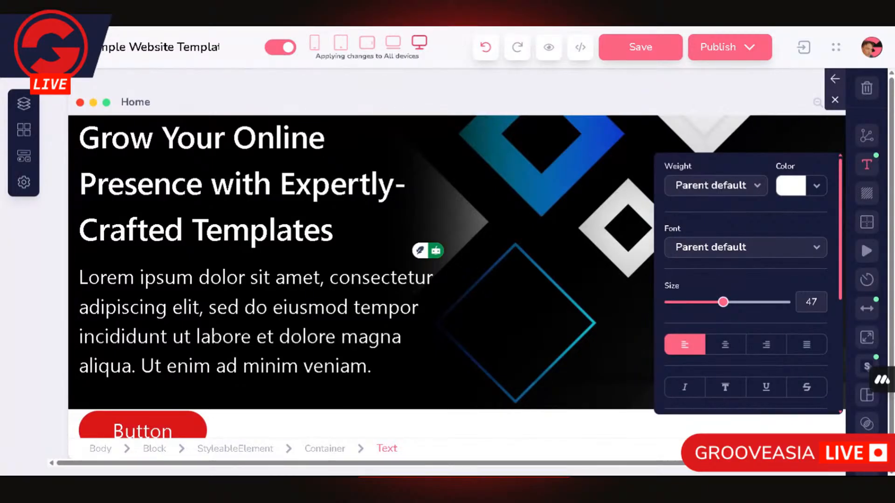
Step: Switch to ChatGPT, copy the H2 suggestion "Why Choose These Templates?" and review the surrounding section suggestions
key(alt+Tab)
scroll(502, 298, down, 2)
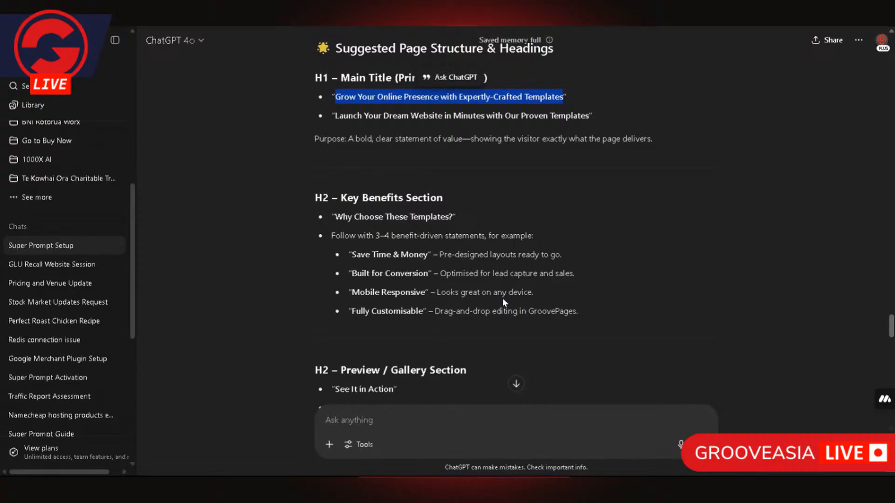
scroll(503, 299, down, 1)
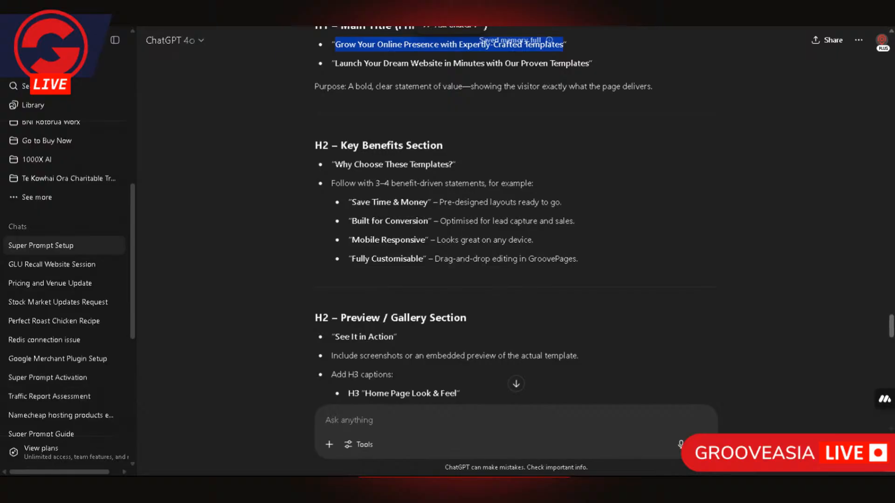
scroll(372, 177, down, 3)
scroll(400, 189, up, 3)
drag(335, 164, 452, 164)
key(ctrl+c)
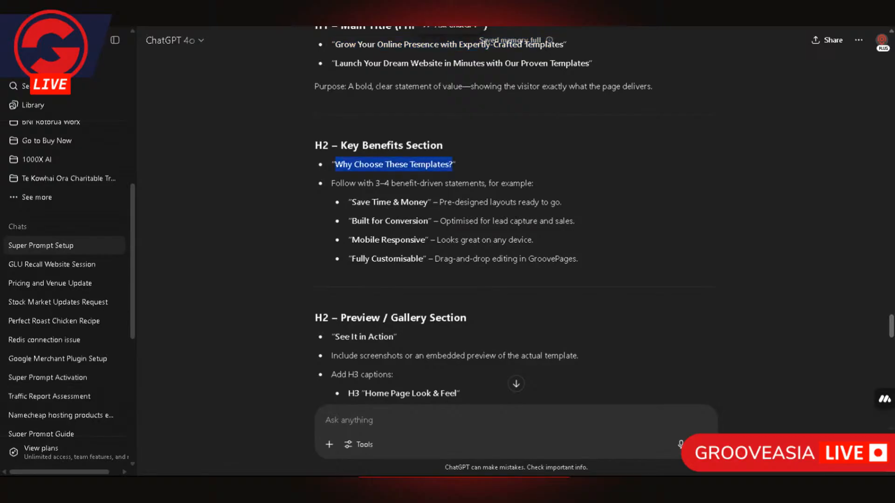
scroll(516, 215, down, 2)
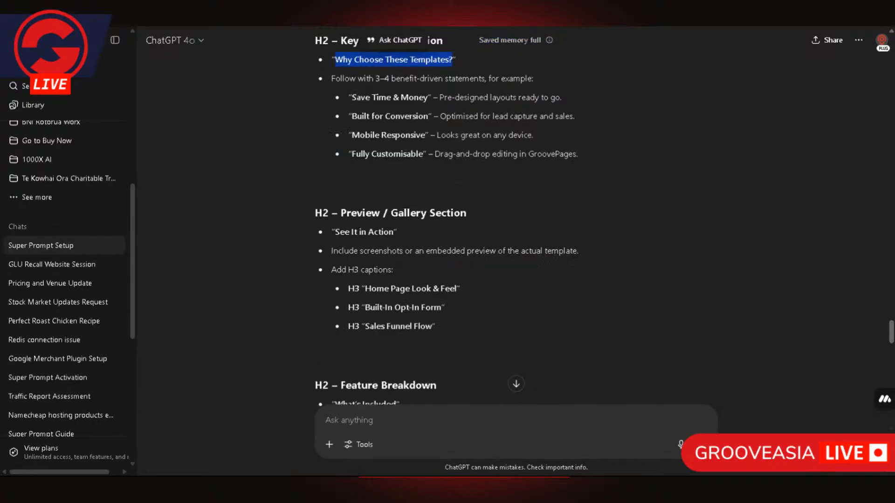
scroll(372, 307, up, 1)
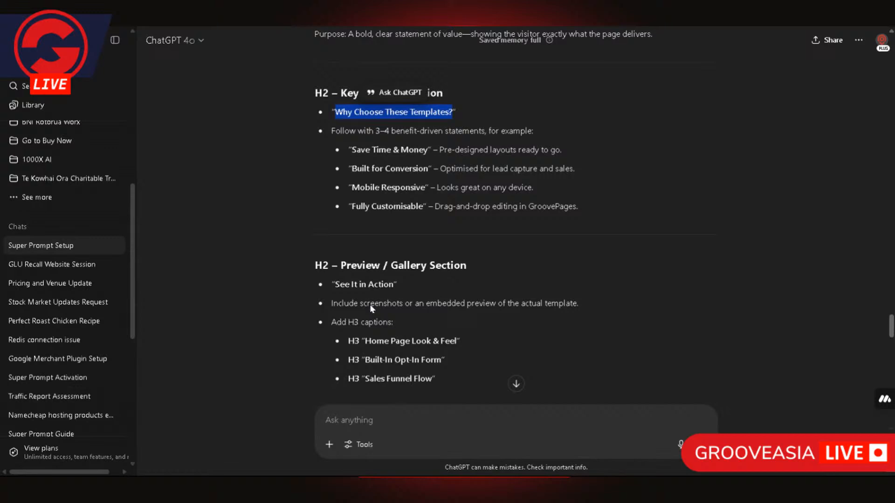
scroll(370, 304, up, 2)
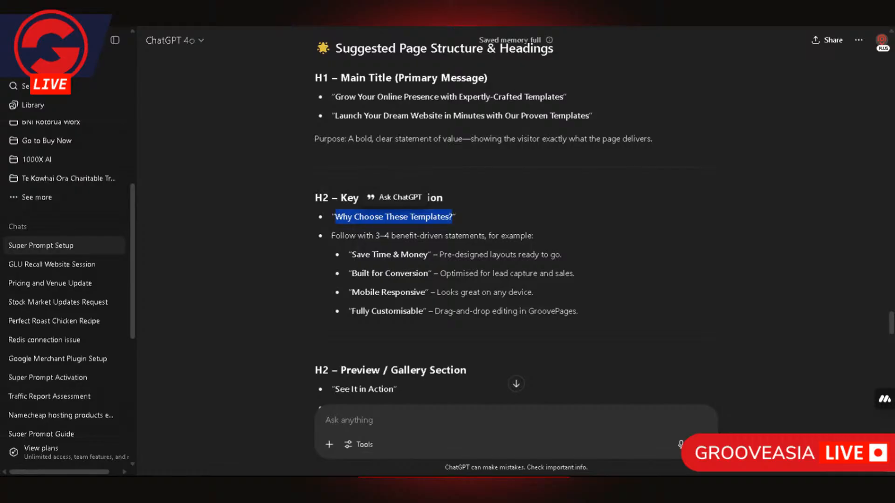
Step: Switch back to GroovePages and replace the "Title goes here" text in the Why Us? tab with "Why Choose These Templates?"
key(alt+Tab)
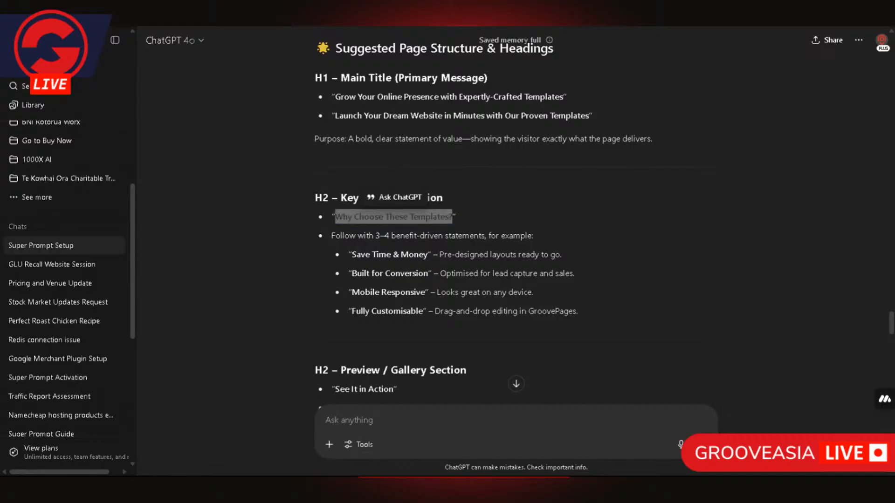
scroll(267, 294, down, 8)
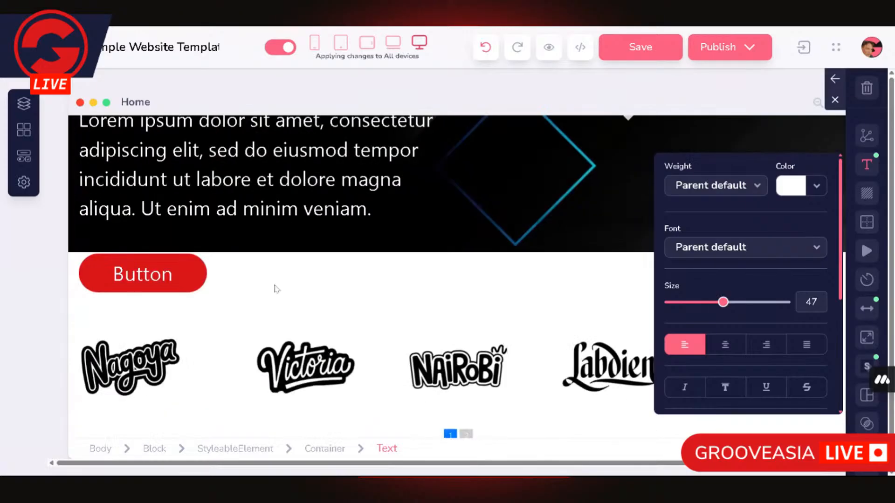
scroll(269, 301, down, 1)
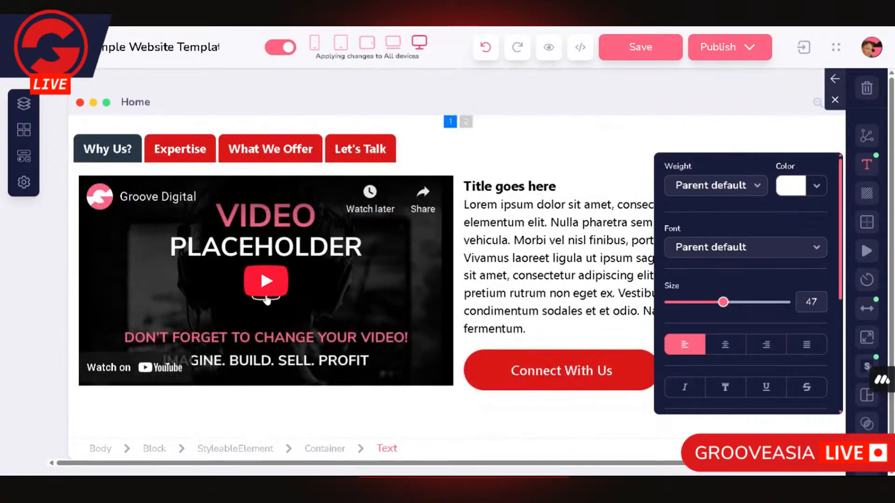
double_click(510, 187)
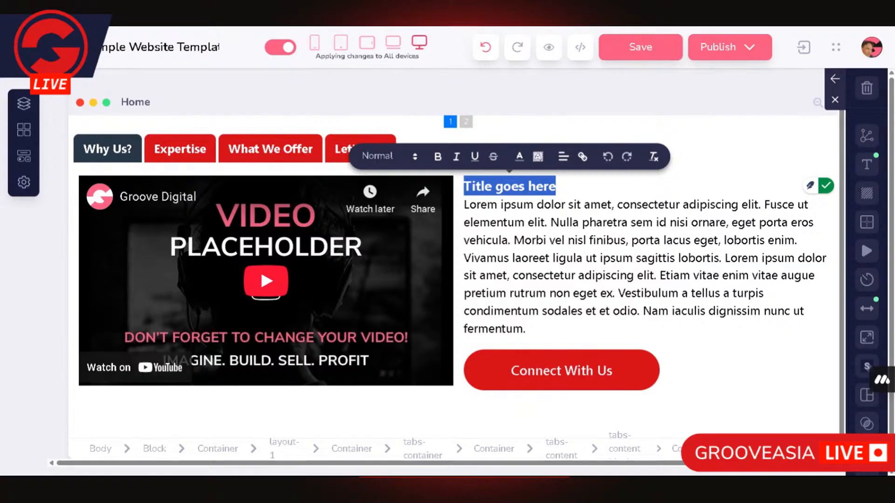
key(ctrl+v)
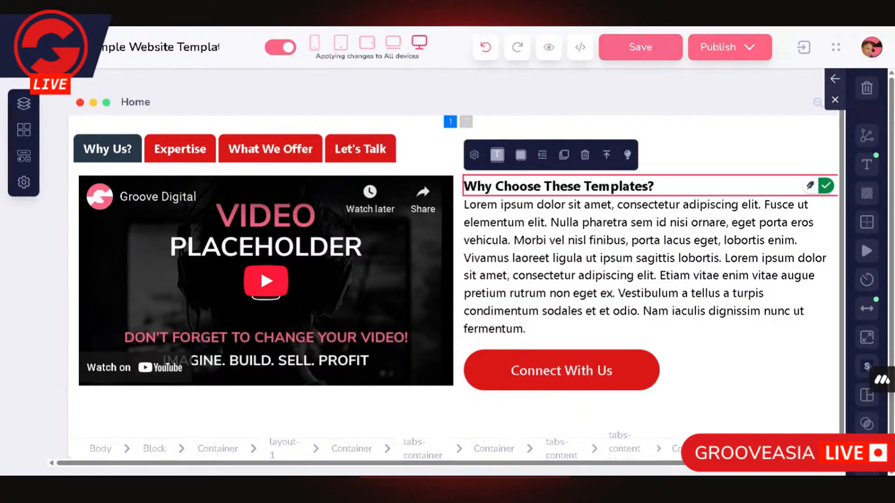
Step: Change the title's "These Templates" to "Us" so it reads "Why Choose Us?", and format the title as Heading 2
drag(648, 186, 544, 186)
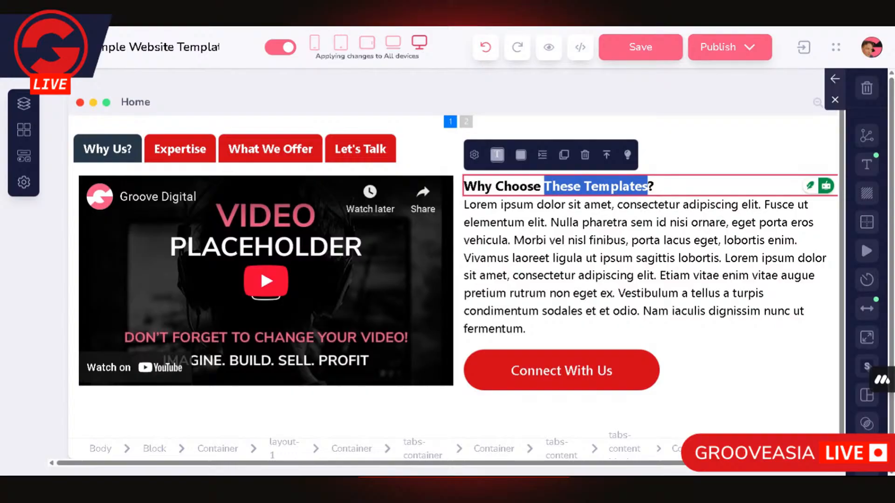
text(Us)
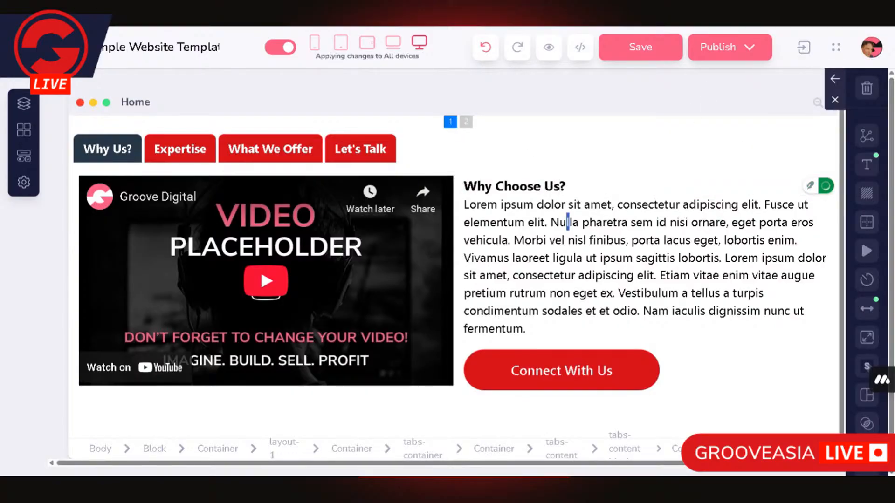
click(563, 223)
click(608, 187)
drag(565, 186, 464, 186)
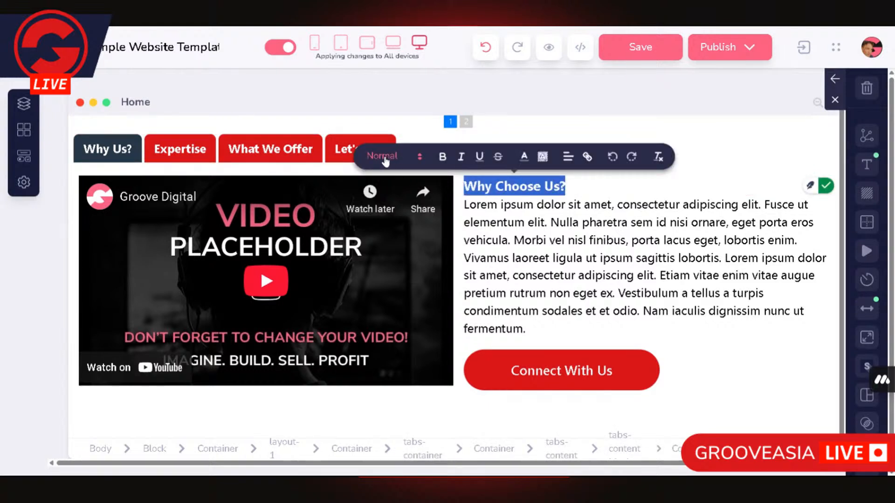
click(382, 157)
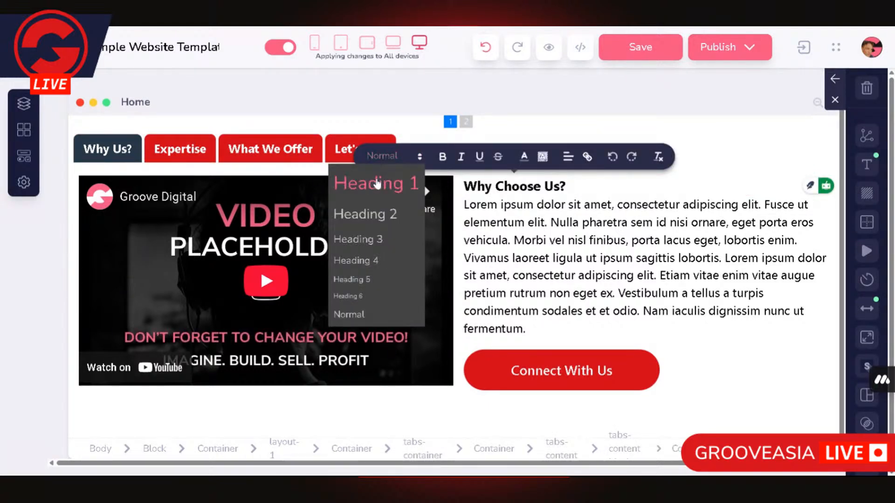
click(371, 221)
click(590, 232)
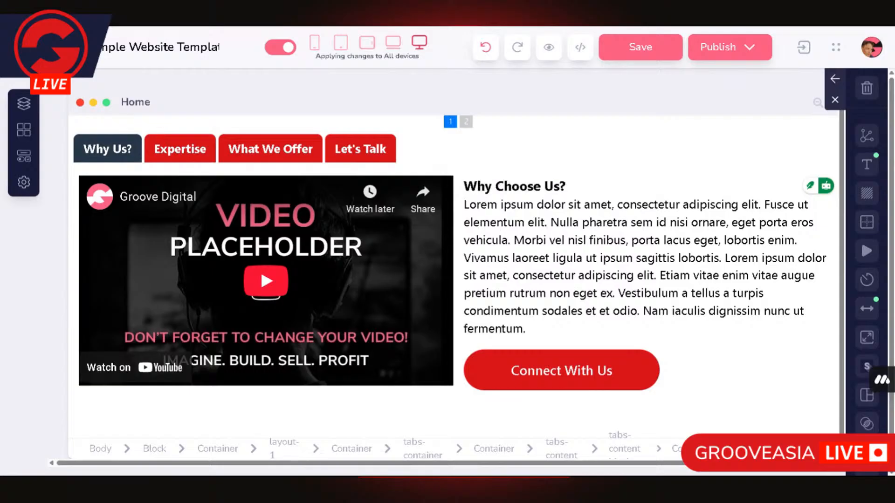
click(712, 185)
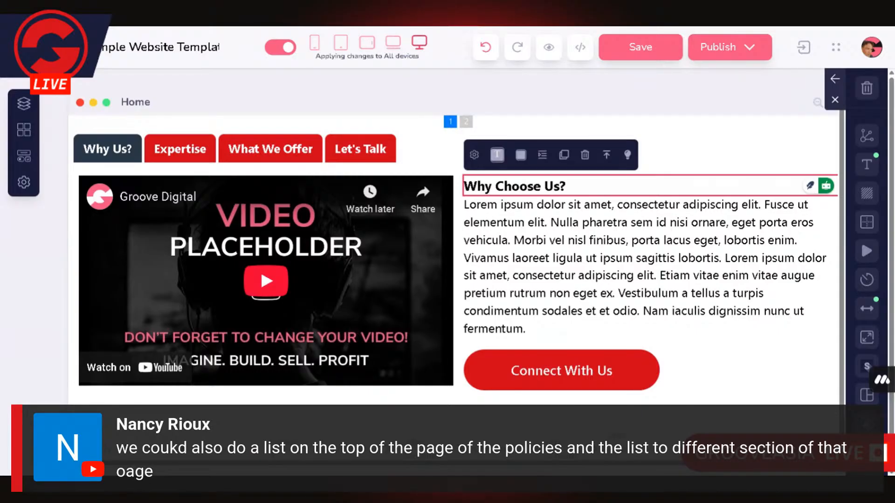
Step: Switch to ChatGPT and copy the four benefit statements, from "Save Time & Money" through "Fully Customisable"
click(403, 19)
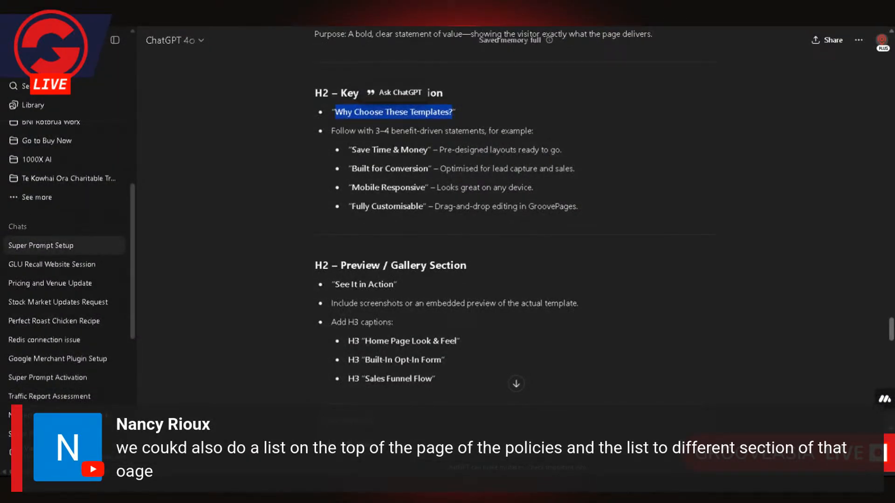
click(352, 150)
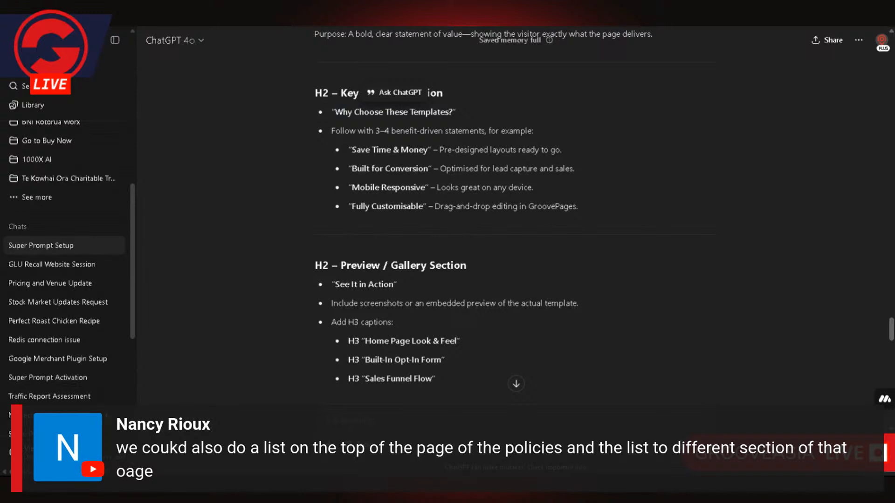
drag(349, 150, 585, 216)
key(ctrl+c)
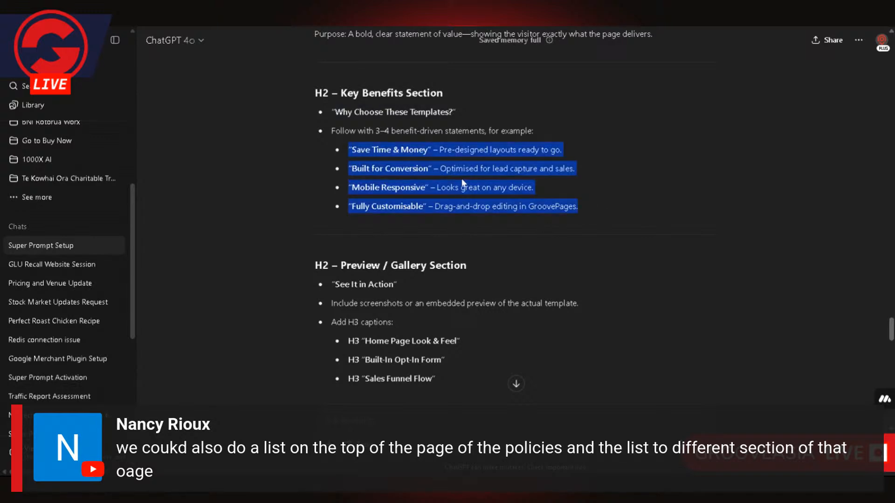
Step: Return to GroovePages and replace the lorem ipsum paragraph under "Why Choose Us?" with the copied benefit statements
click(432, 24)
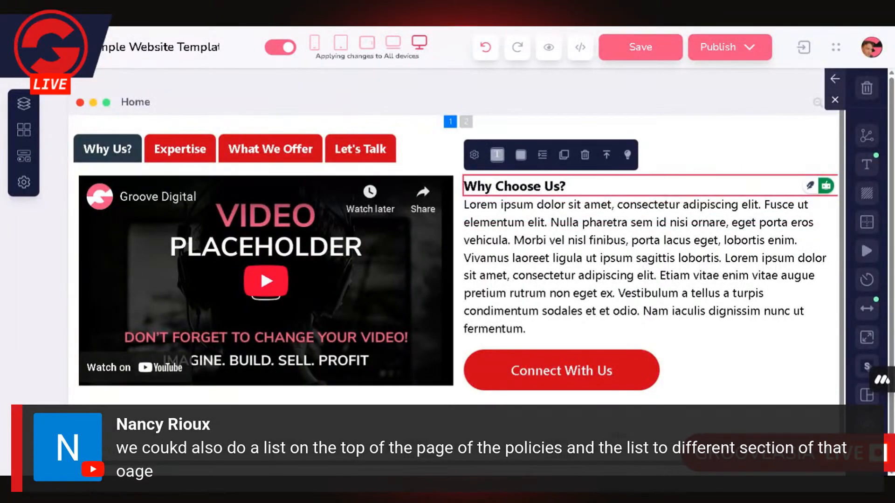
click(528, 329)
key(ctrl+a)
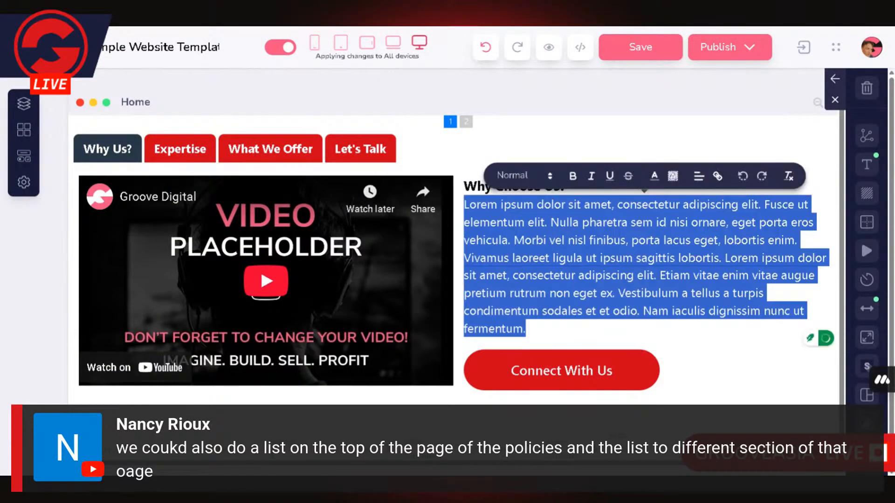
key(ctrl+v)
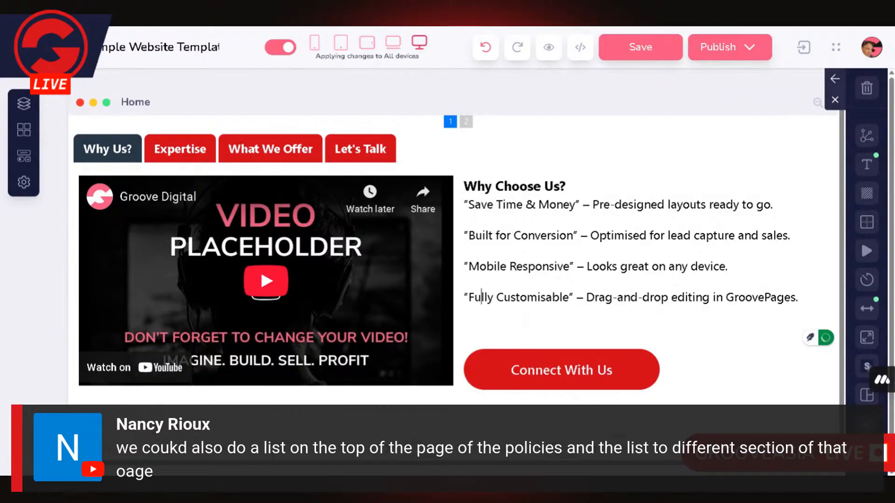
click(479, 266)
click(474, 297)
key(Left)
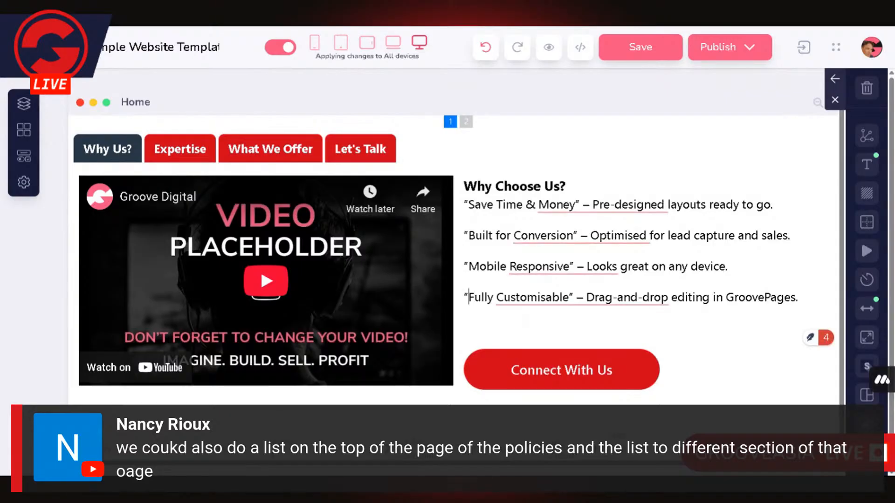
drag(798, 297, 464, 204)
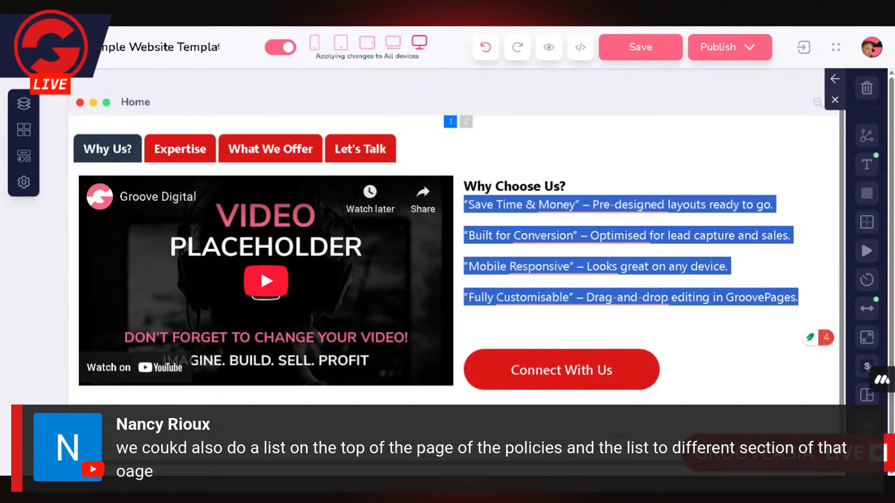
click(459, 211)
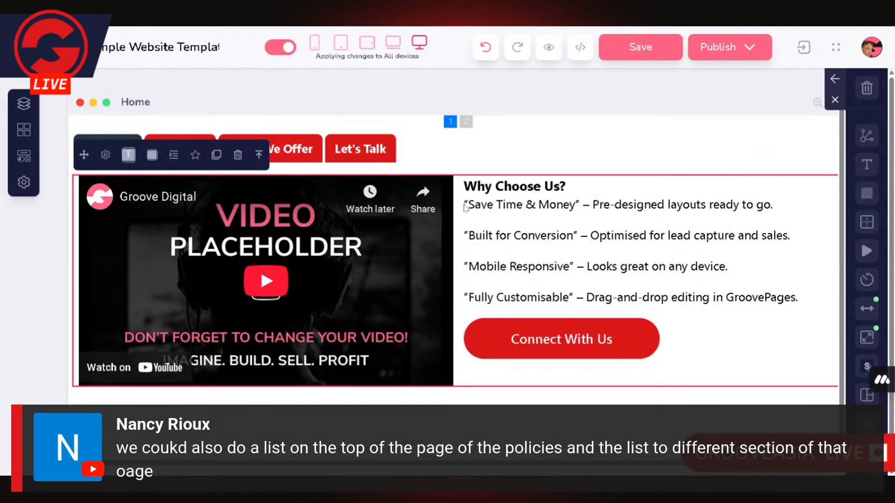
drag(464, 204, 808, 302)
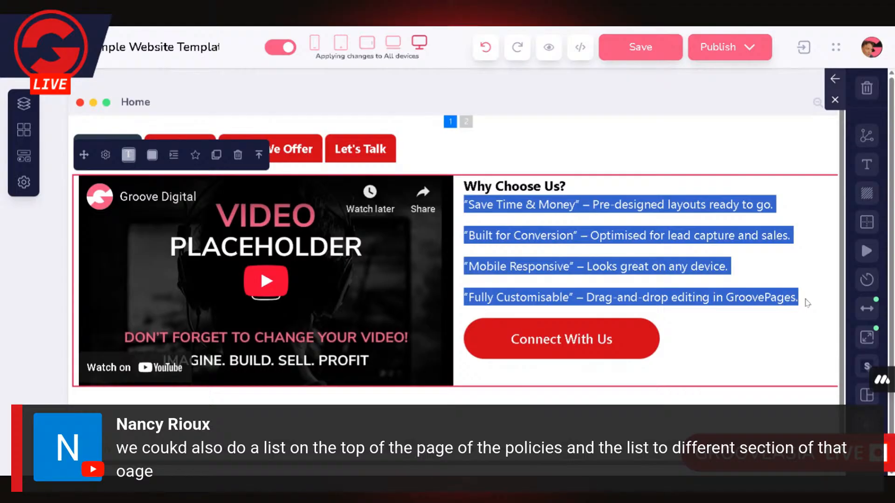
click(808, 303)
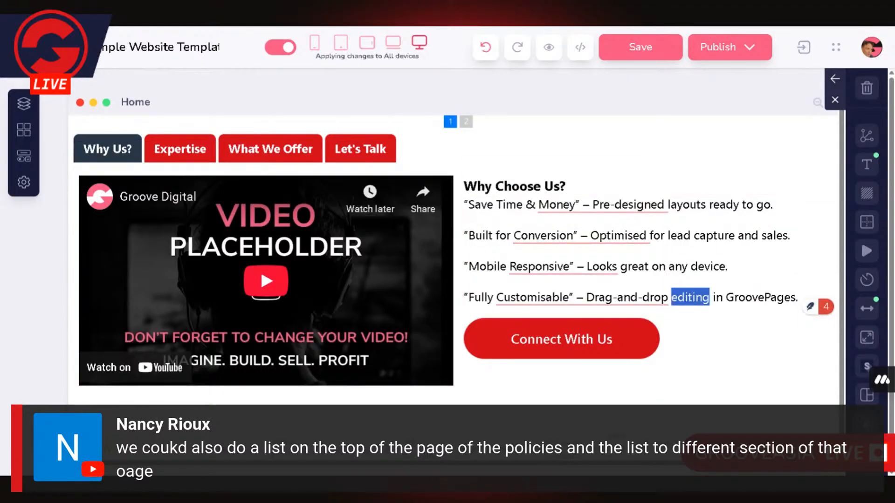
Step: Try the Normal and Tight line heights on the benefit statements under "Why Choose Us?", and set the line height to None
key(ctrl+a)
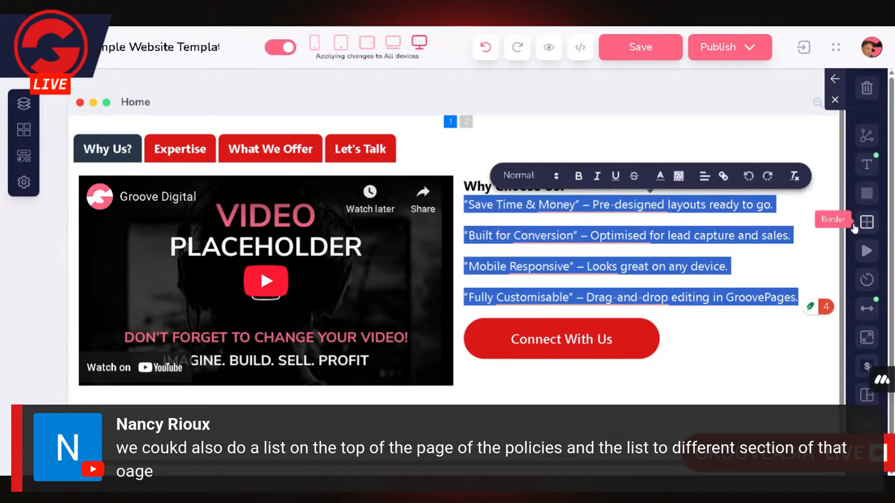
click(866, 168)
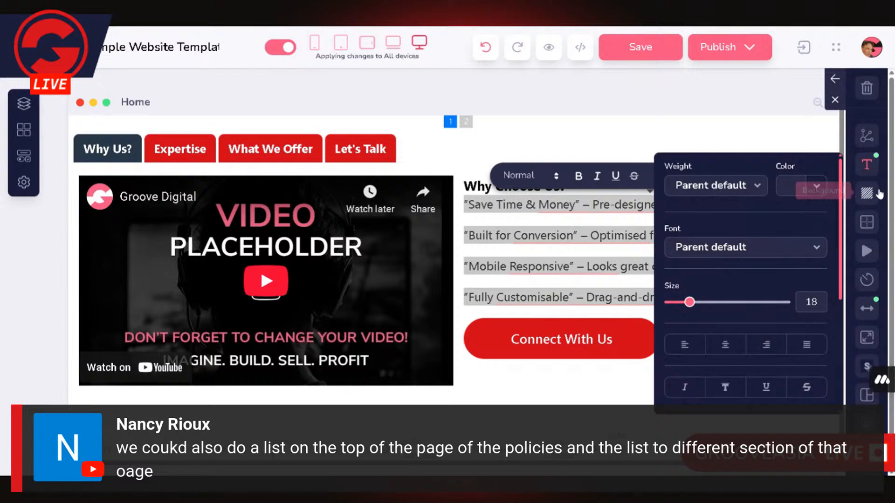
scroll(765, 261, down, 4)
scroll(765, 300, down, 1)
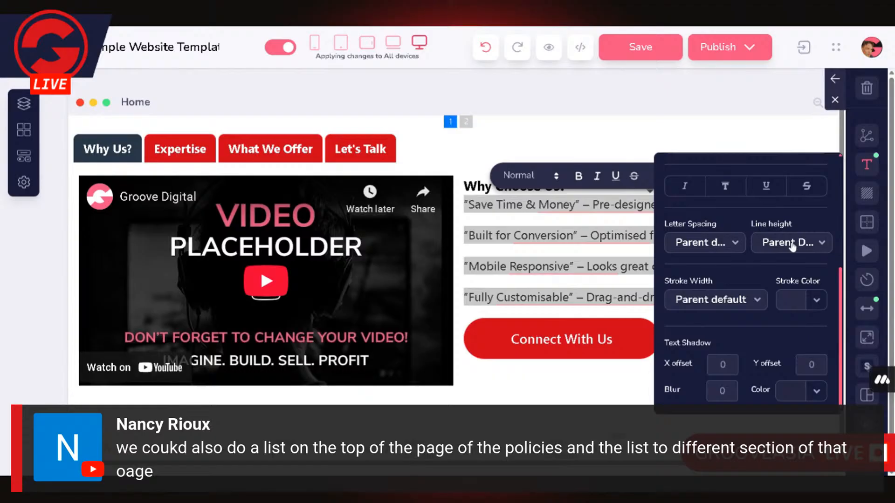
click(791, 246)
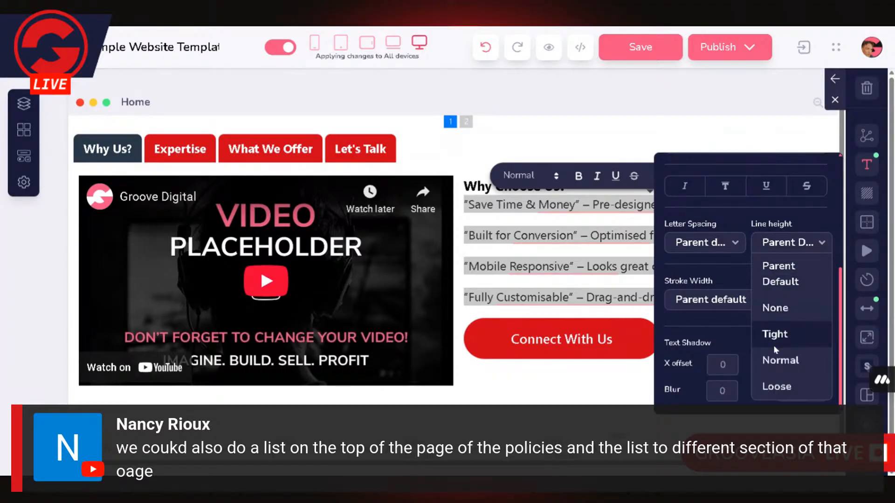
click(780, 361)
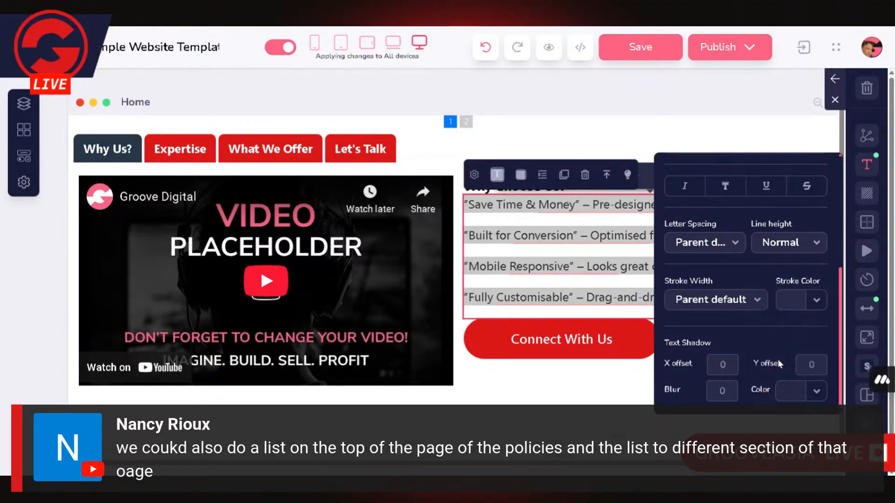
click(790, 246)
click(780, 336)
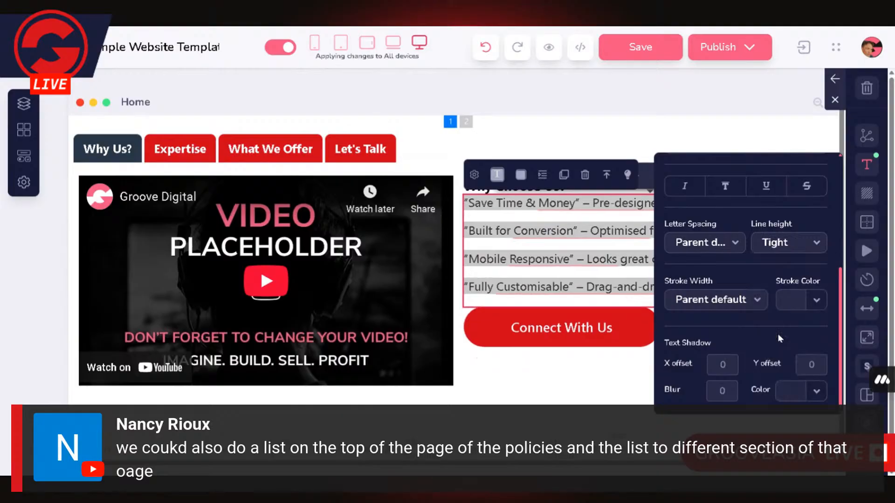
click(798, 244)
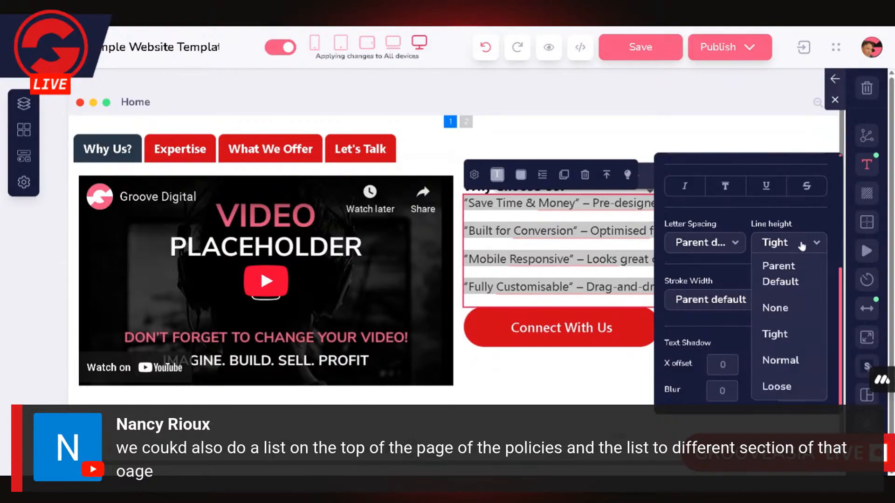
click(787, 316)
click(516, 276)
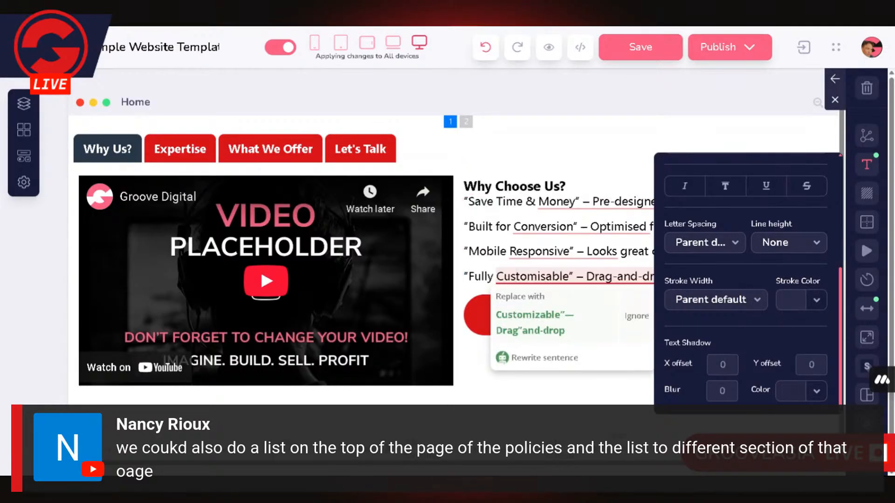
click(594, 153)
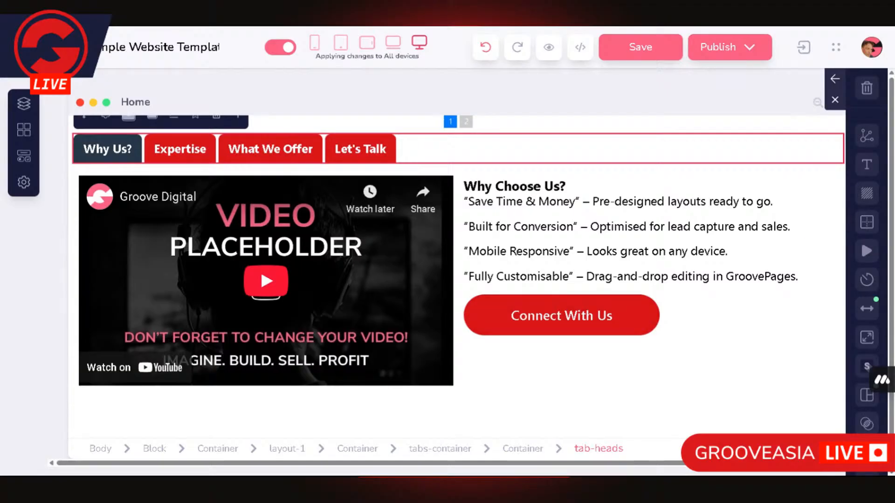
scroll(356, 201, up, 2)
scroll(357, 202, down, 1)
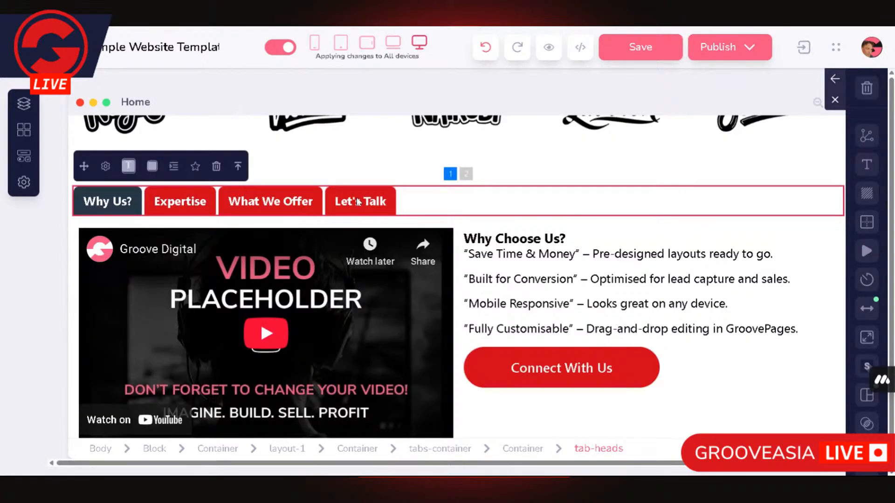
scroll(359, 186, up, 6)
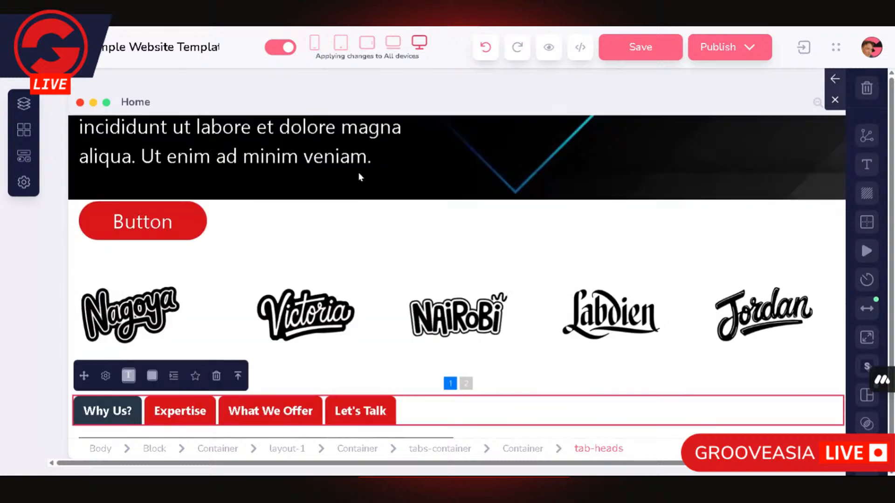
scroll(456, 276, up, 1)
click(190, 194)
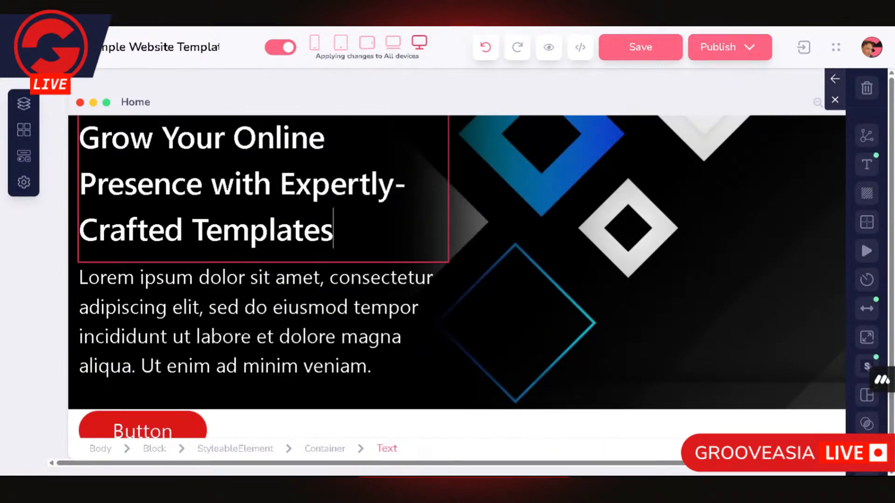
scroll(191, 194, down, 8)
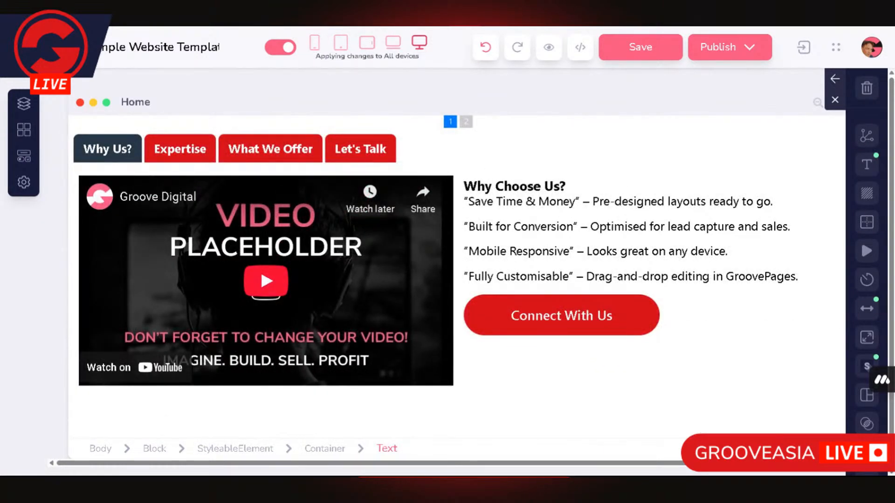
click(562, 186)
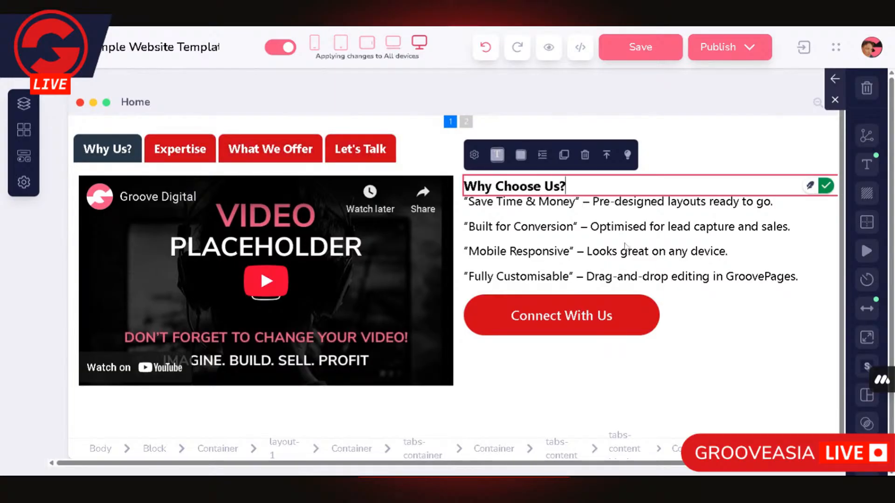
Step: Replace the "Title goes here" text in the What We Offer tab with "What We Offer"
click(201, 156)
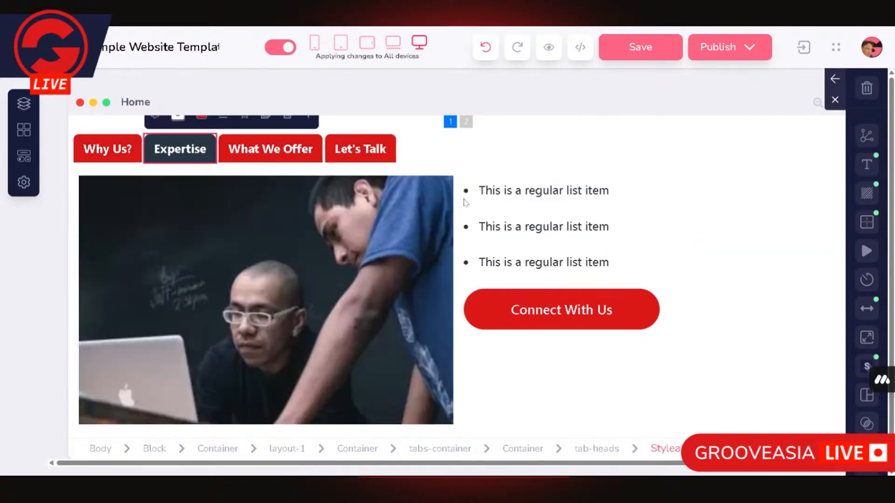
click(252, 151)
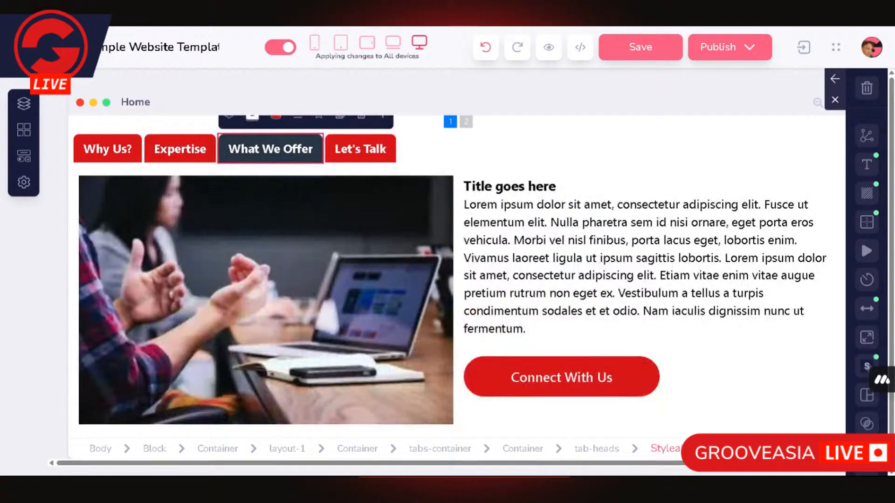
click(554, 186)
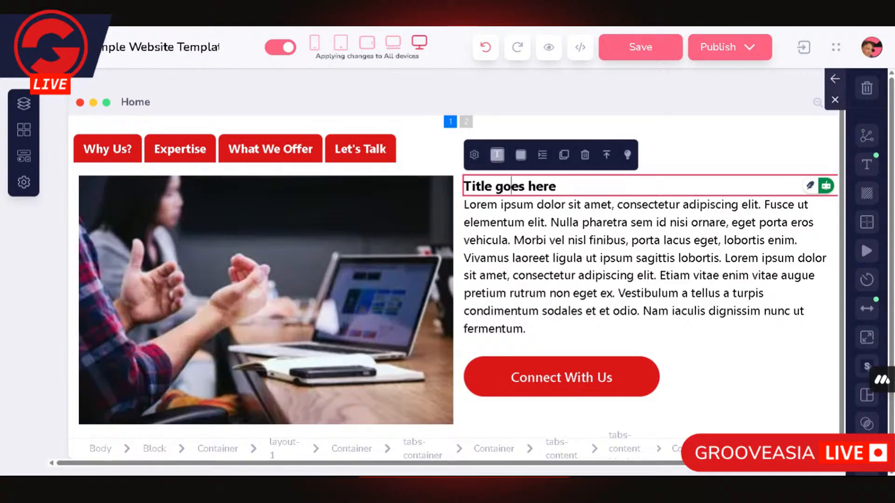
double_click(512, 186)
double_click(483, 187)
triple_click(483, 187)
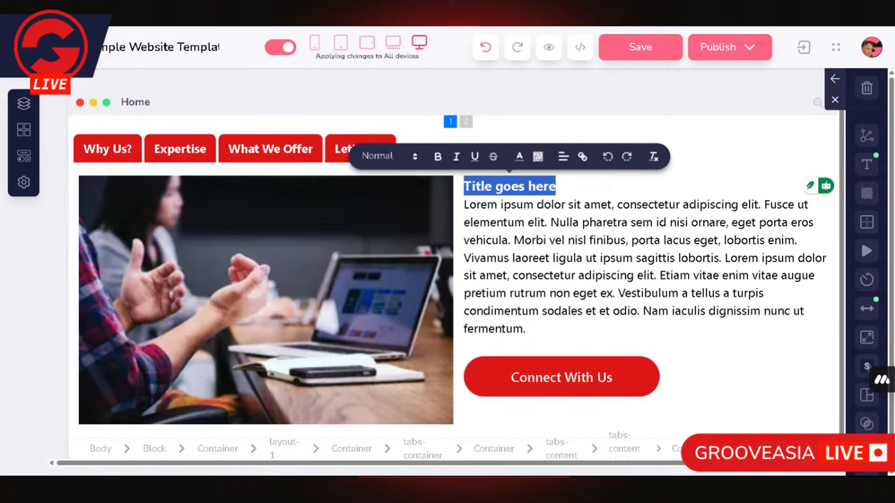
text(What W)
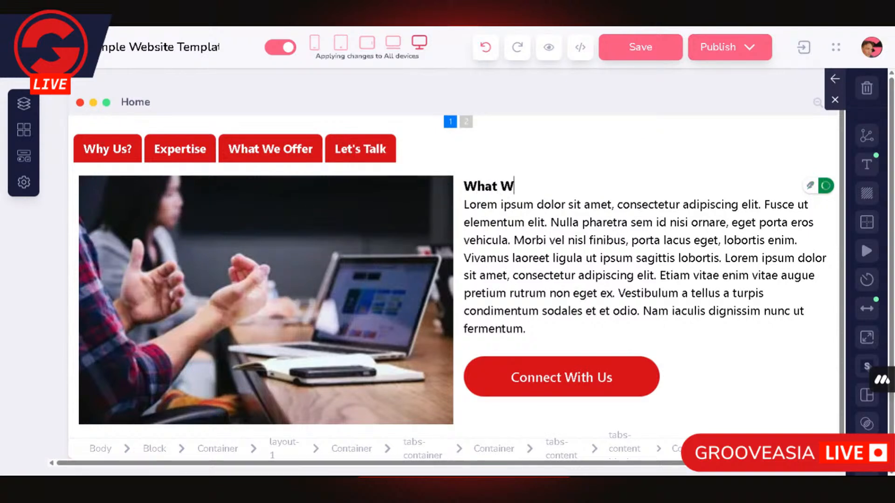
text(e Offer)
Step: Format the "What We Offer" title above the lorem ipsum paragraph as Heading 2
double_click(522, 186)
key(ctrl+a)
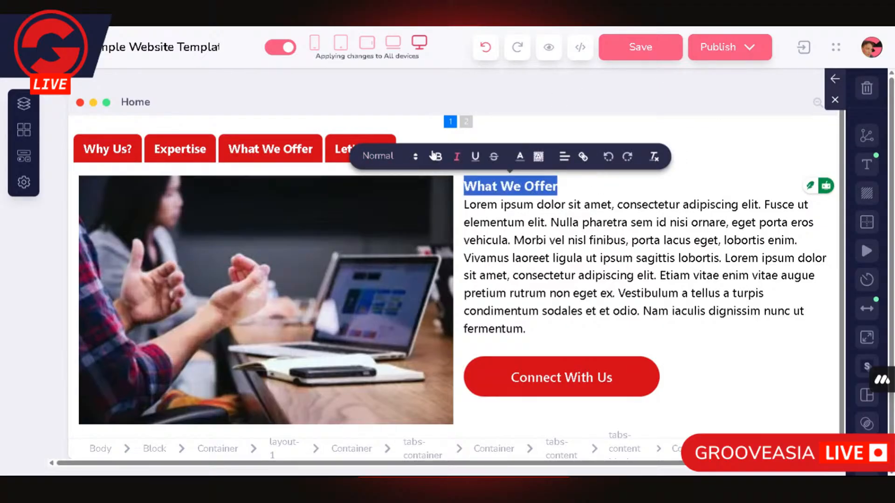
click(383, 158)
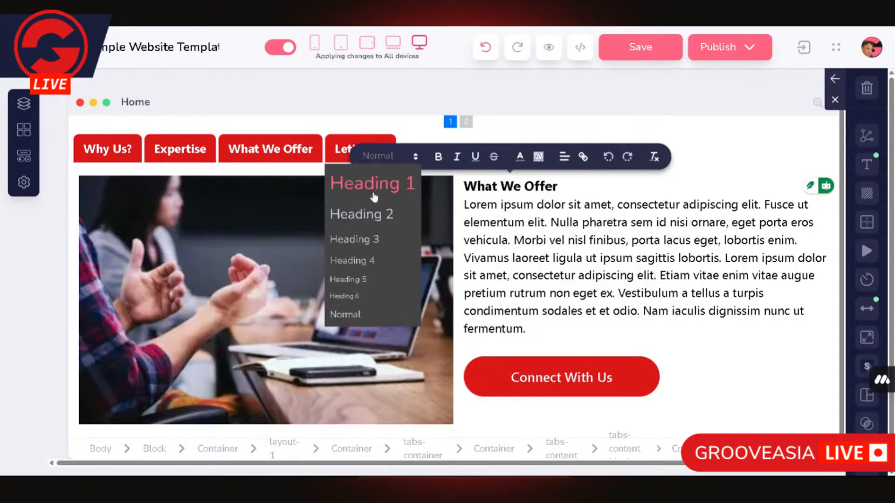
click(369, 216)
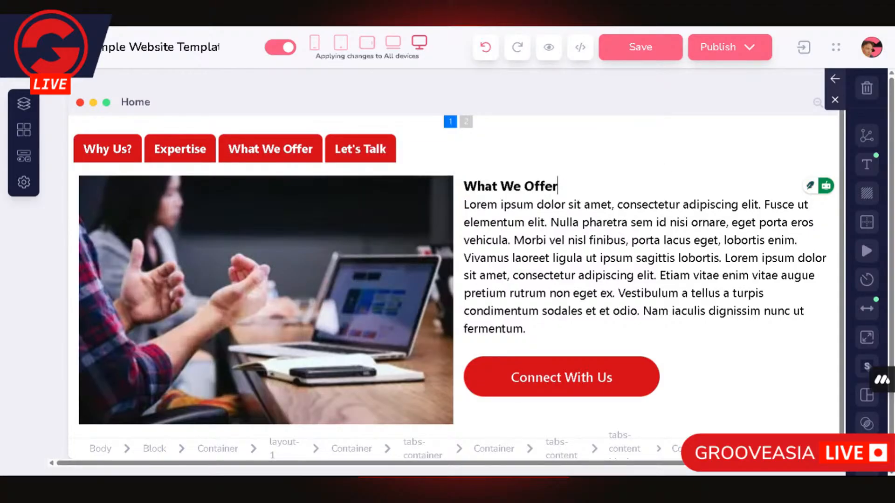
click(632, 158)
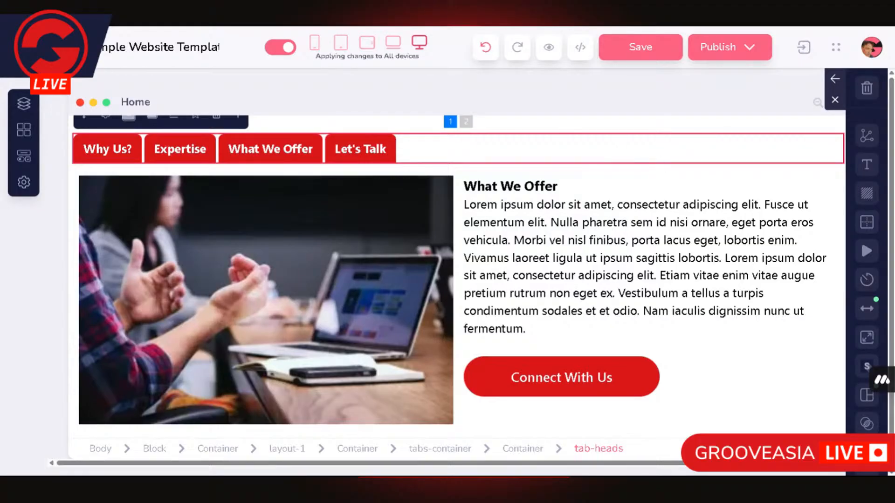
Step: Examine the Home page's hero heading, logo row and What We Offer tab content
scroll(502, 229, up, 10)
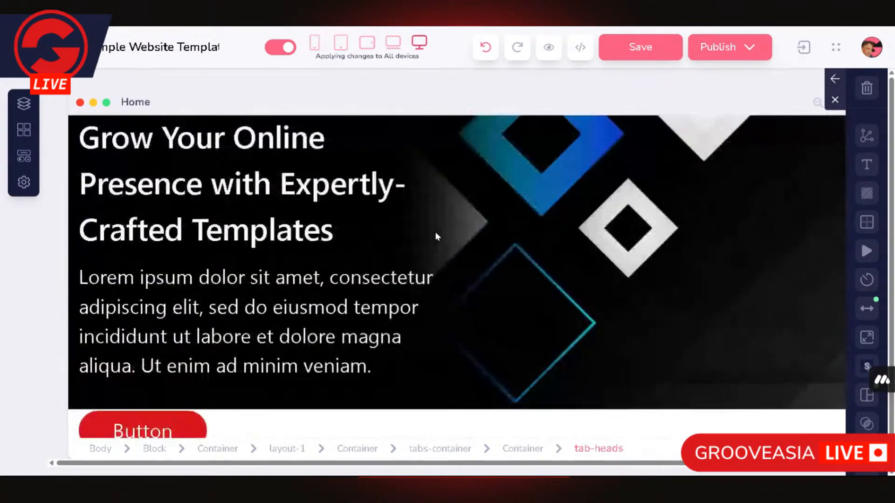
click(211, 182)
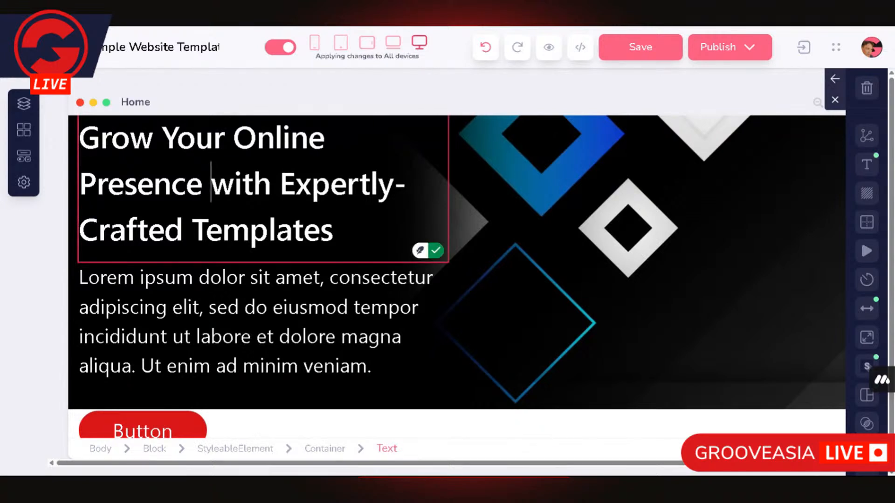
click(333, 229)
scroll(271, 221, down, 10)
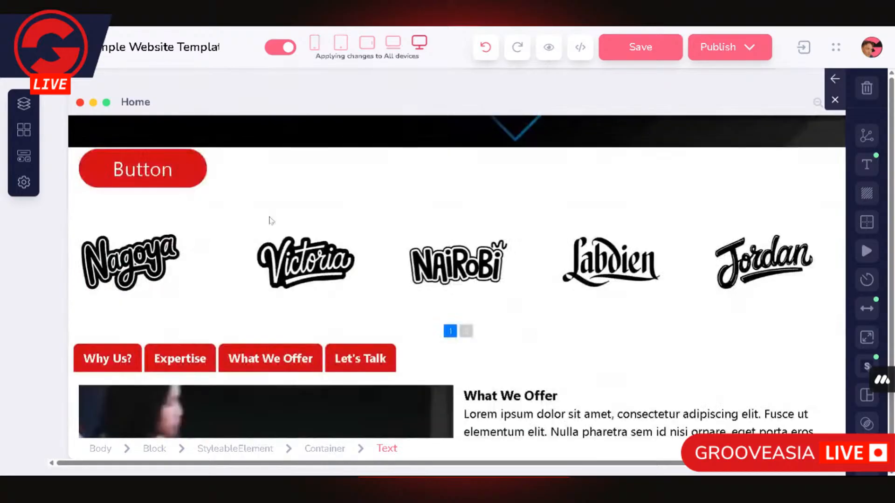
scroll(270, 221, down, 4)
scroll(270, 221, up, 4)
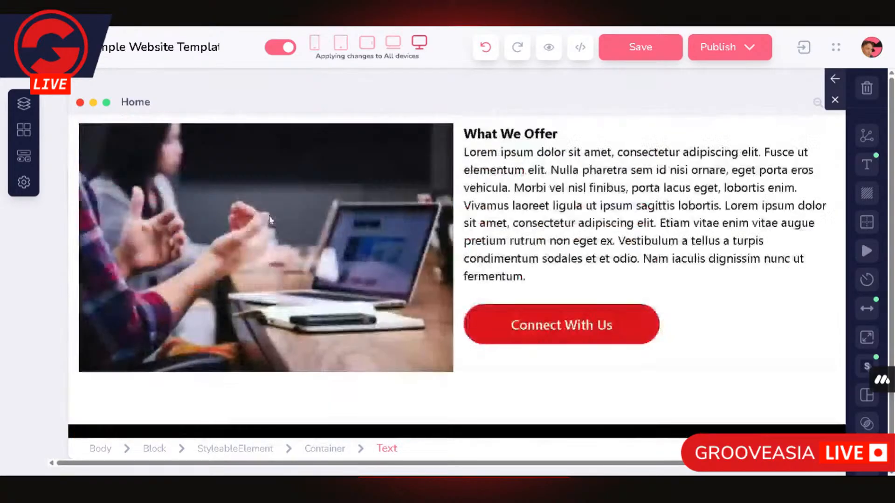
scroll(169, 196, up, 1)
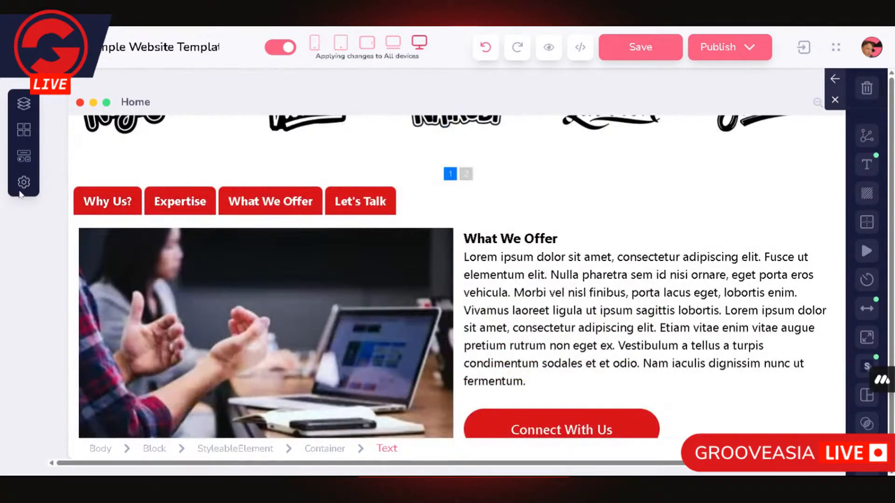
scroll(466, 228, up, 2)
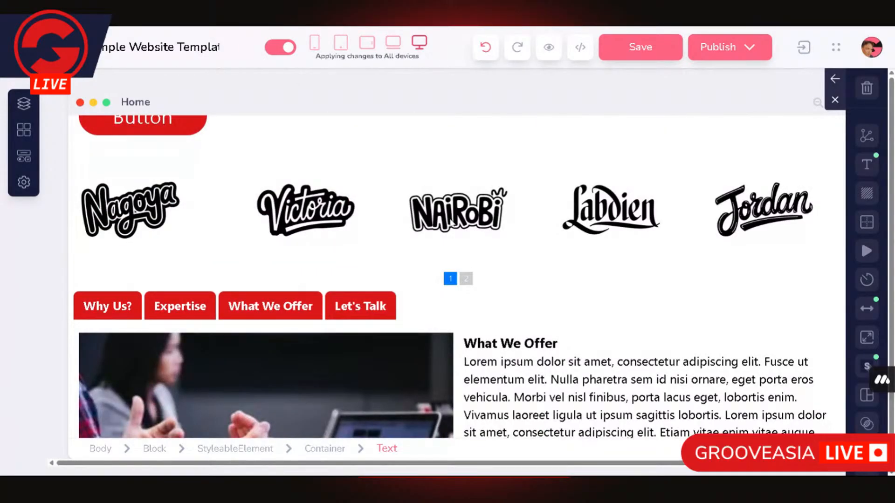
scroll(384, 203, up, 3)
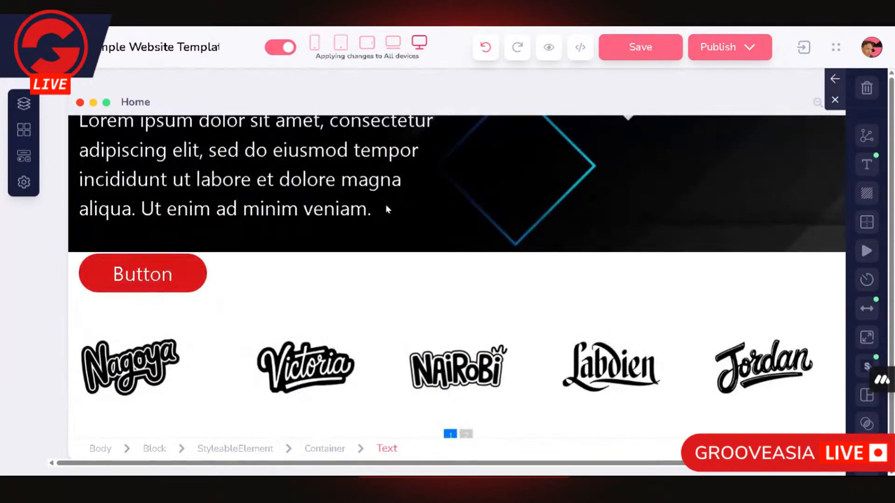
Step: Review the Home page's remaining sections, from the logo row through the testimonials and map to the contact form and footer
scroll(385, 204, down, 5)
scroll(387, 208, down, 15)
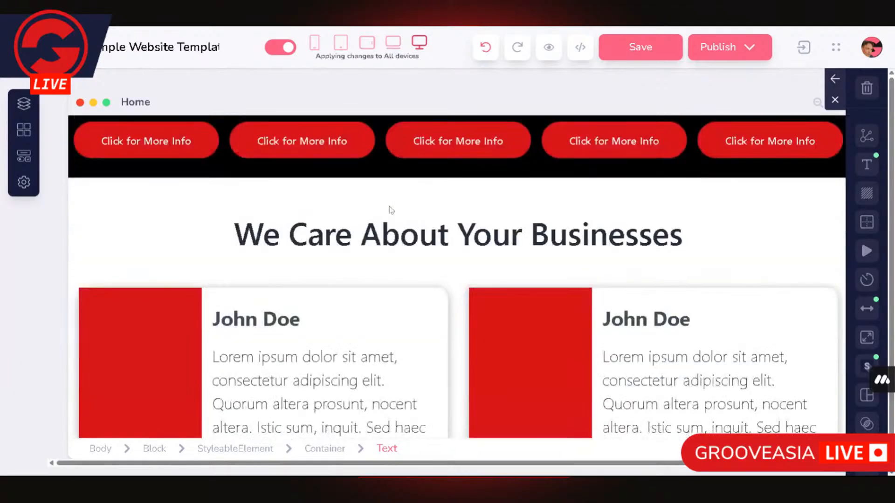
scroll(390, 210, down, 2)
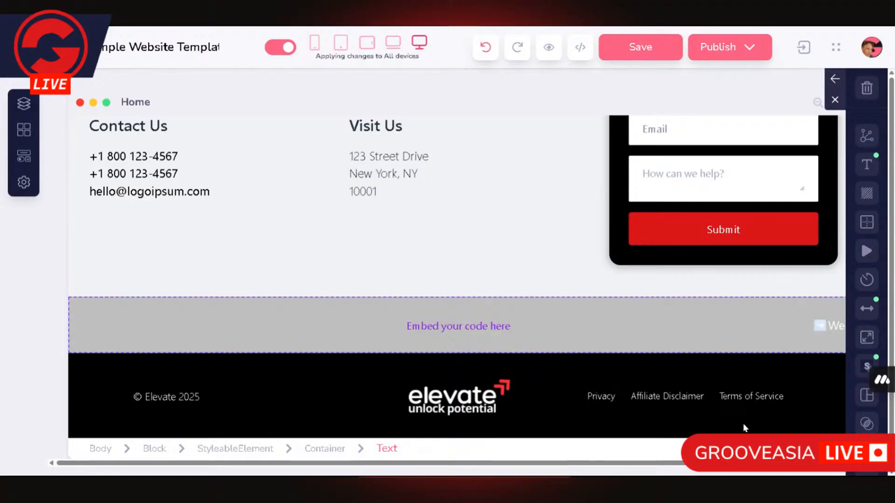
scroll(743, 423, up, 10)
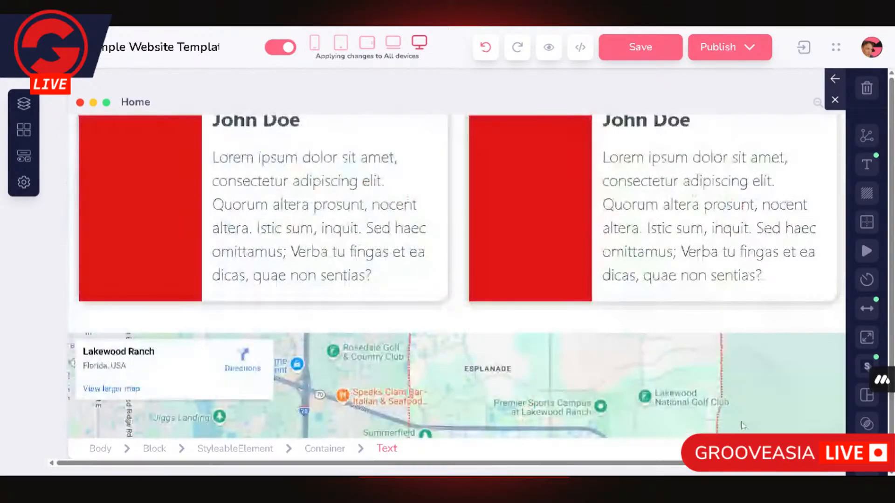
scroll(577, 261, up, 10)
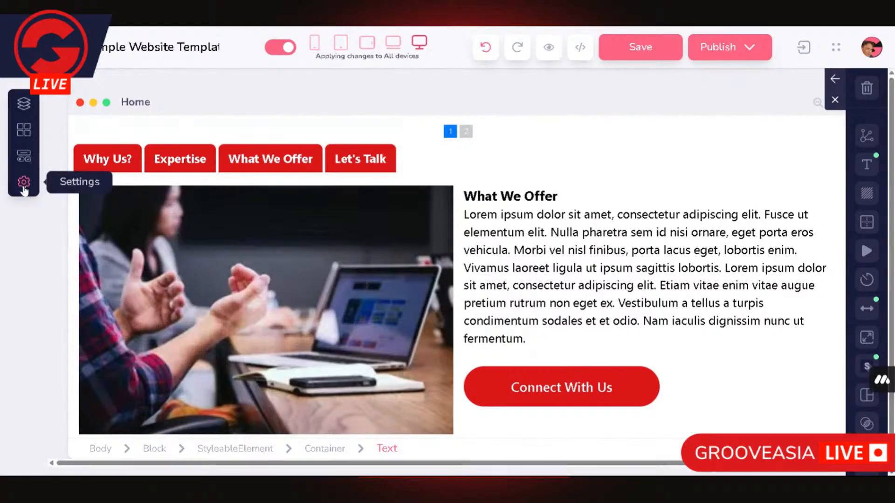
Step: Open the Home page's page information and its SEO indexing settings
click(24, 182)
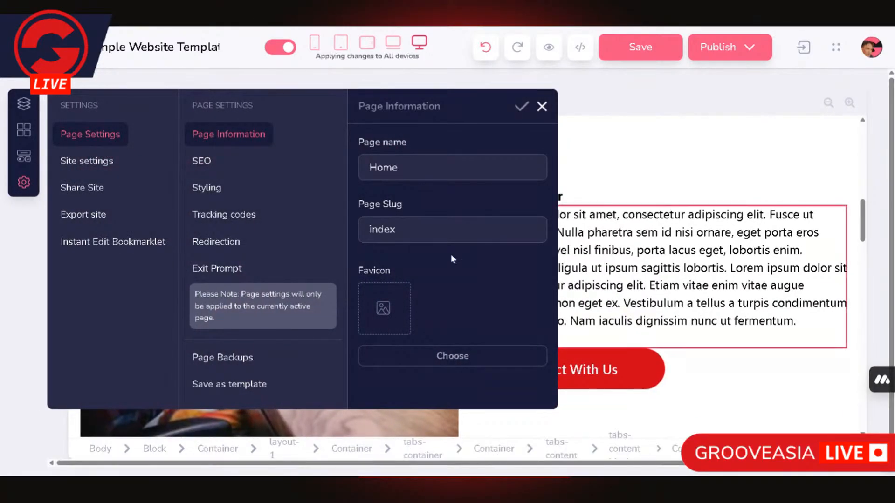
double_click(383, 167)
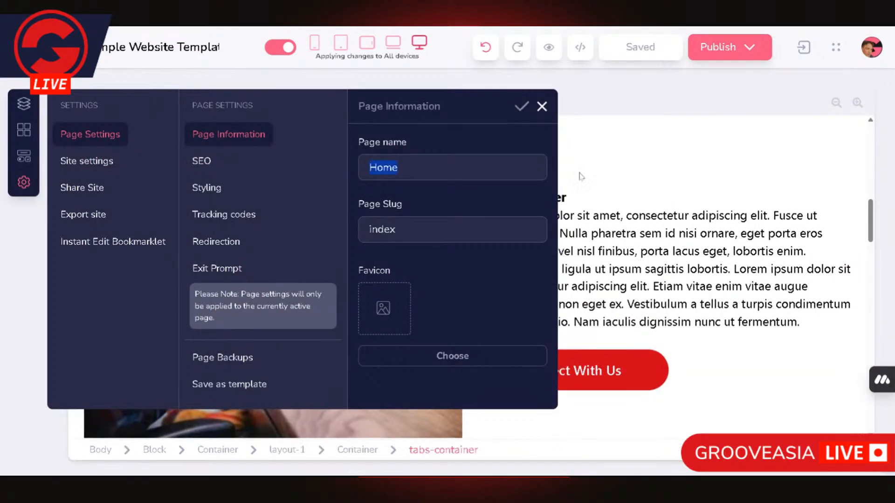
click(200, 163)
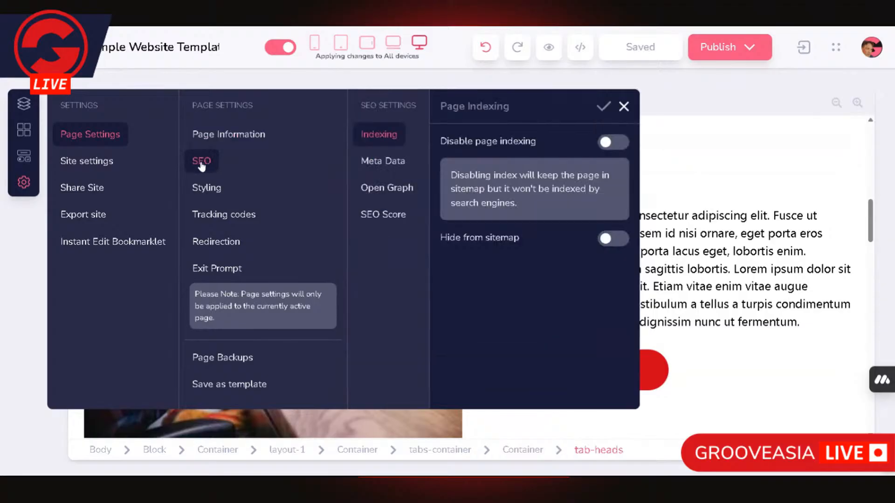
Step: Close the page metadata settings and copy the words "Grow Your Online Presence" from the hero heading
click(393, 164)
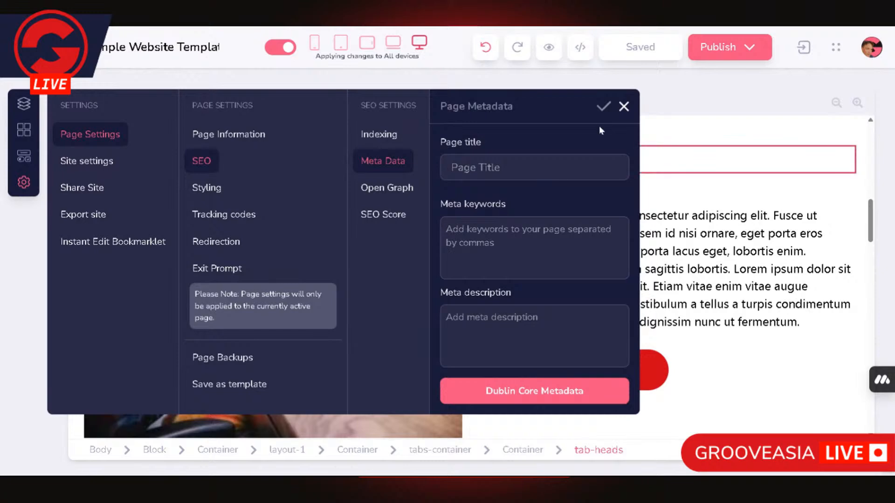
click(624, 107)
scroll(343, 279, up, 10)
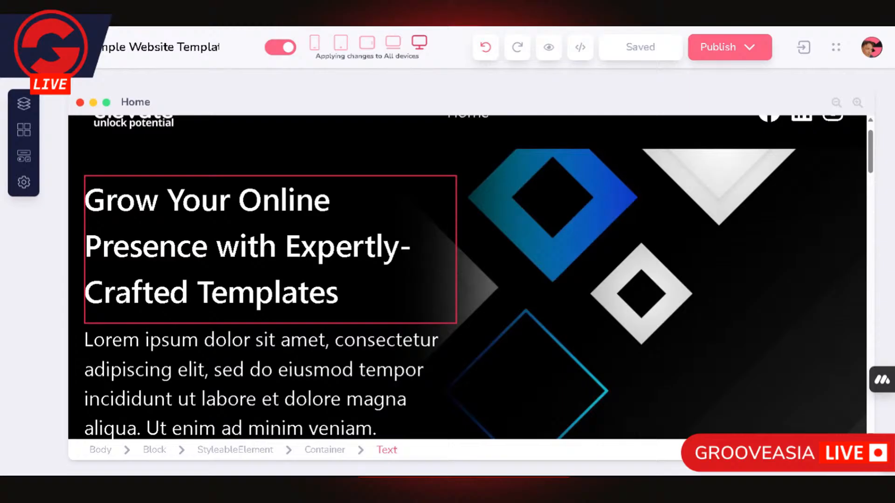
mouse_move(85, 201)
mouse_down()
mouse_move(104, 201)
mouse_move(140, 246)
mouse_move(208, 247)
mouse_move(81, 201)
mouse_up()
key(ctrl+c)
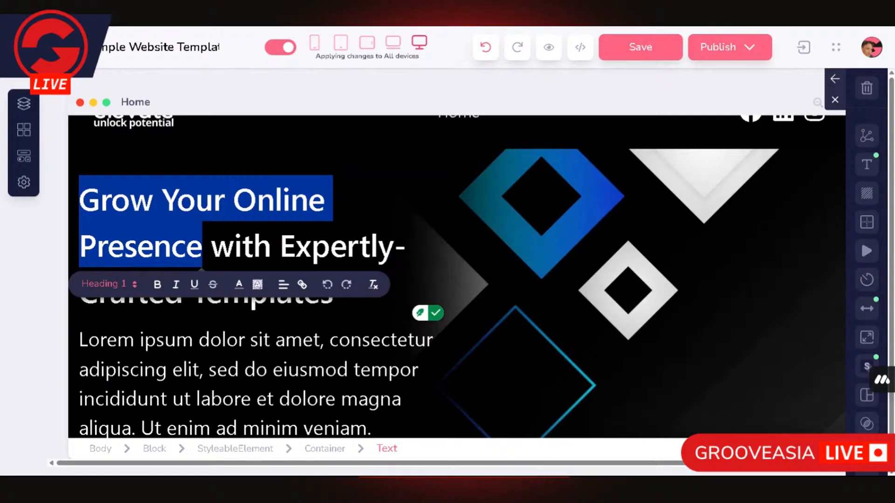
Step: Paste "Grow Your Online Presence" as the page title in the page's SEO metadata
click(24, 182)
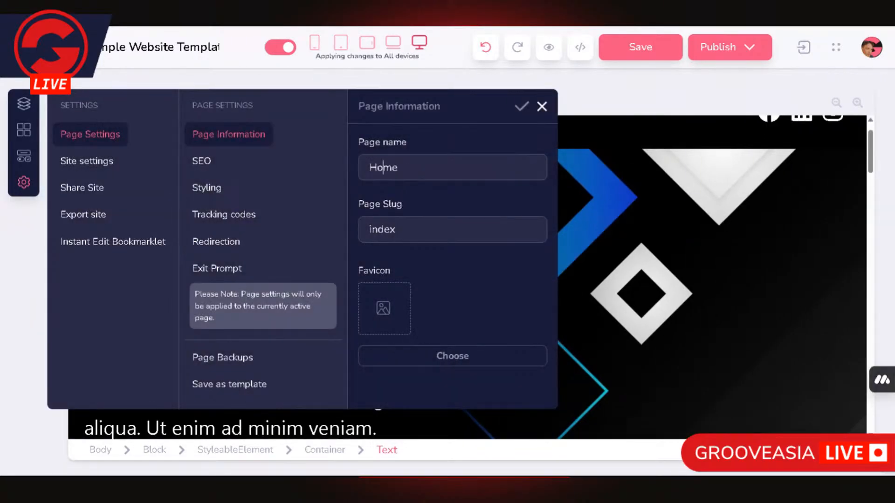
double_click(383, 167)
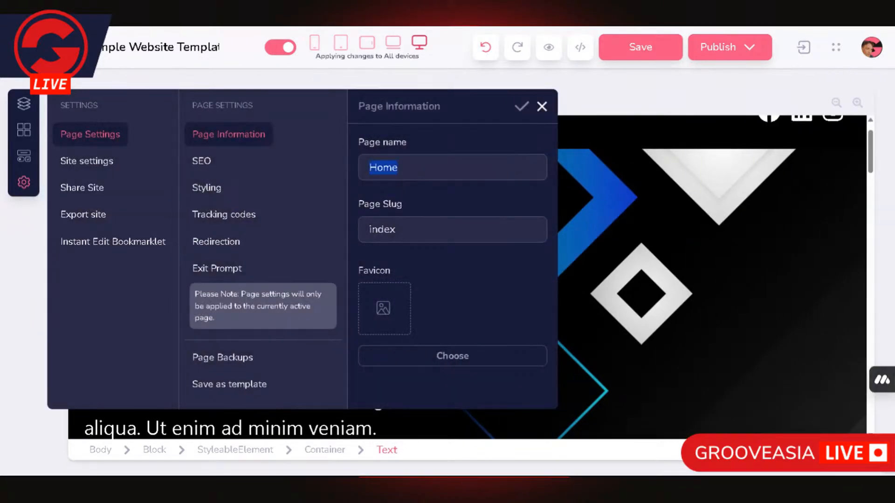
click(204, 163)
click(379, 167)
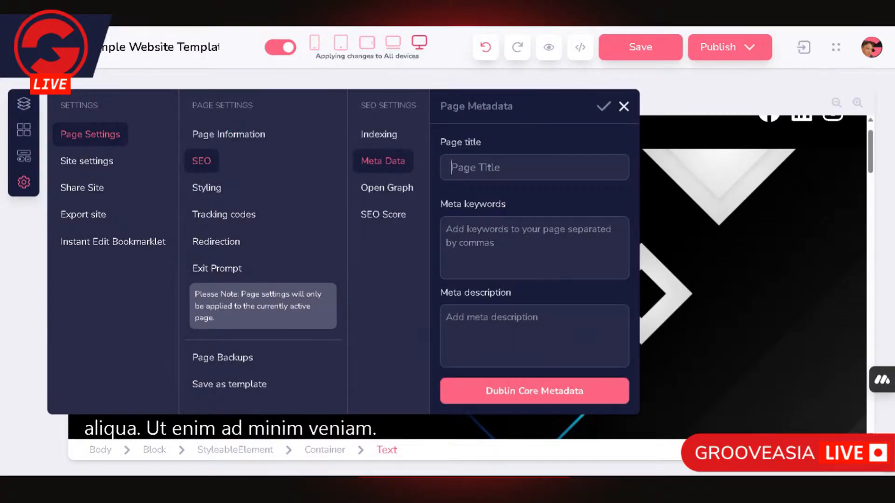
key(ctrl+v)
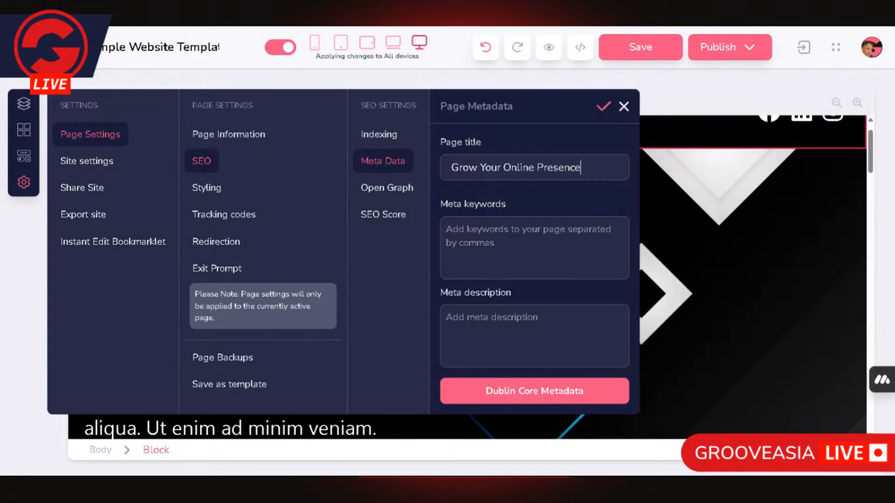
key(Tab)
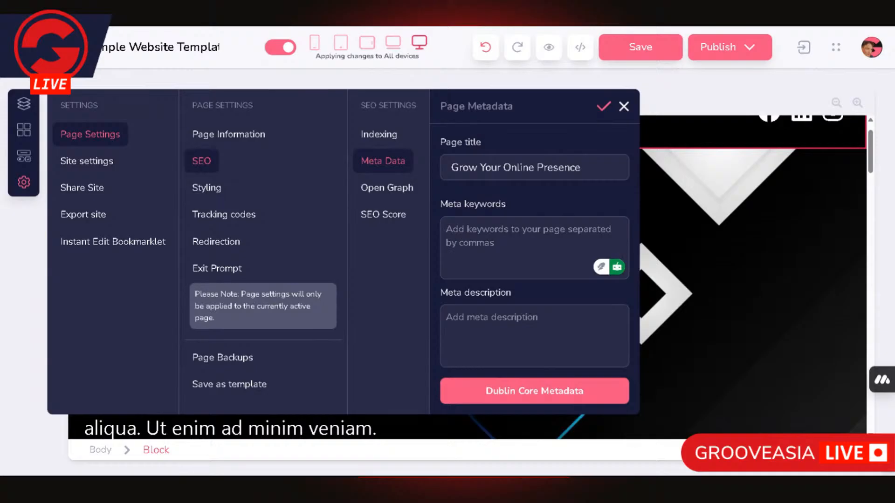
Step: Switch to ChatGPT and send the prompt "I want a meta title, meta description and OG title OG description meta keywords"
key(alt+Tab)
scroll(466, 233, down, 6)
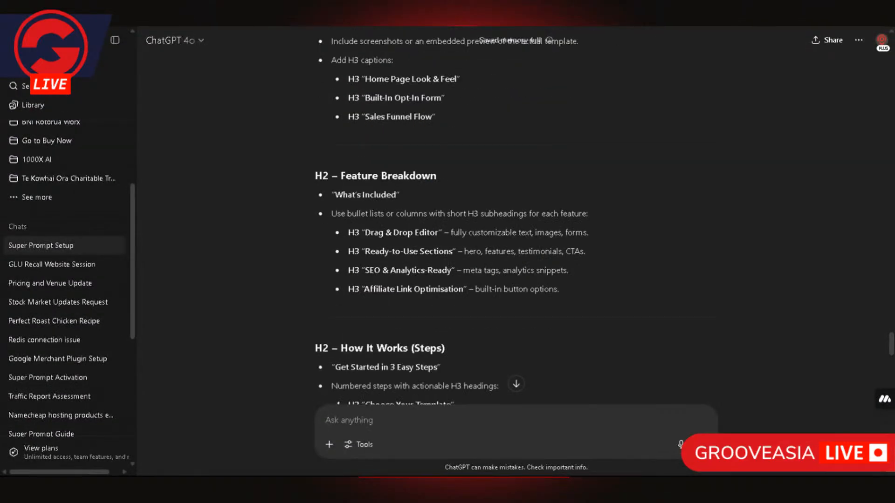
text(O)
key(BackSpace)
text(I want a meta title)
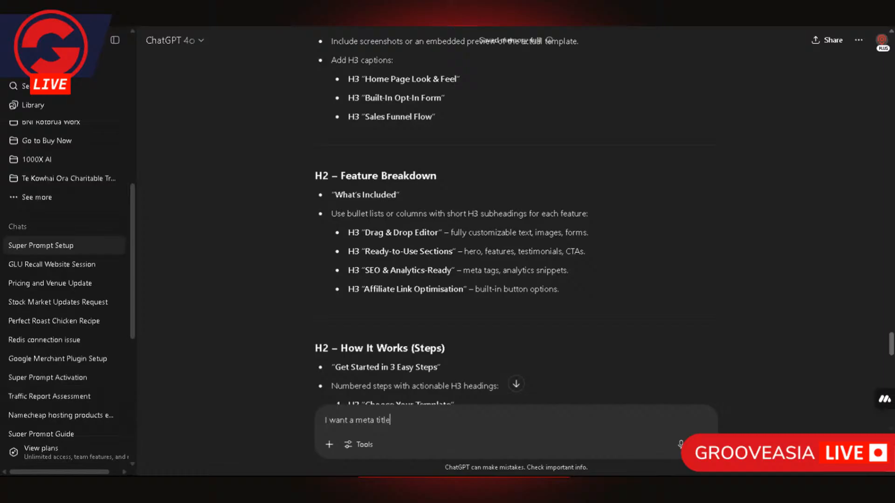
text(, meta description and Og)
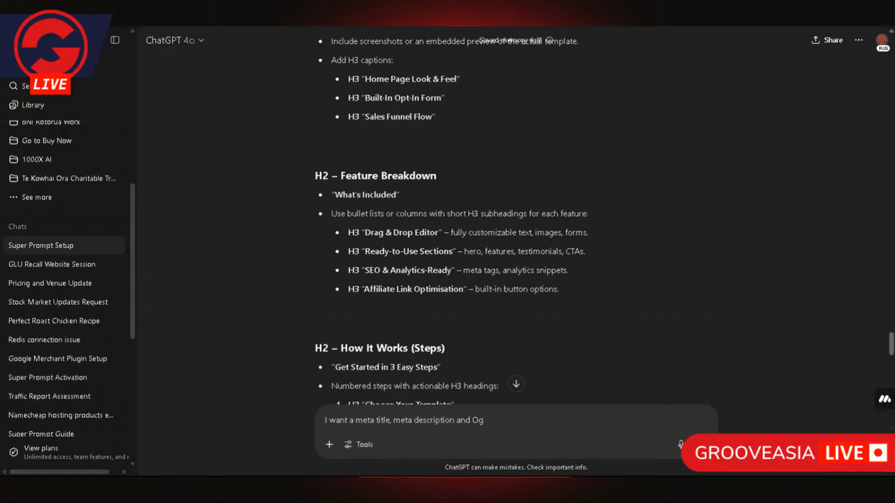
key(BackSpace)
text(G title OG description meta)
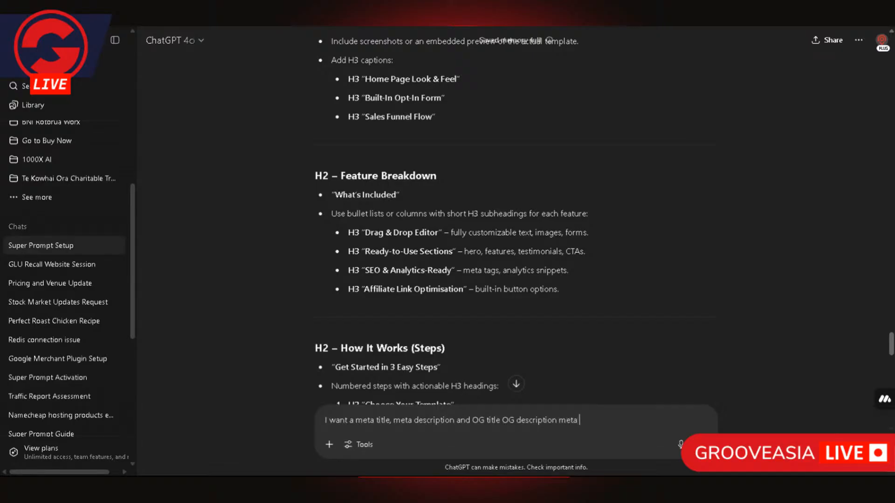
text( keywords)
key(Return)
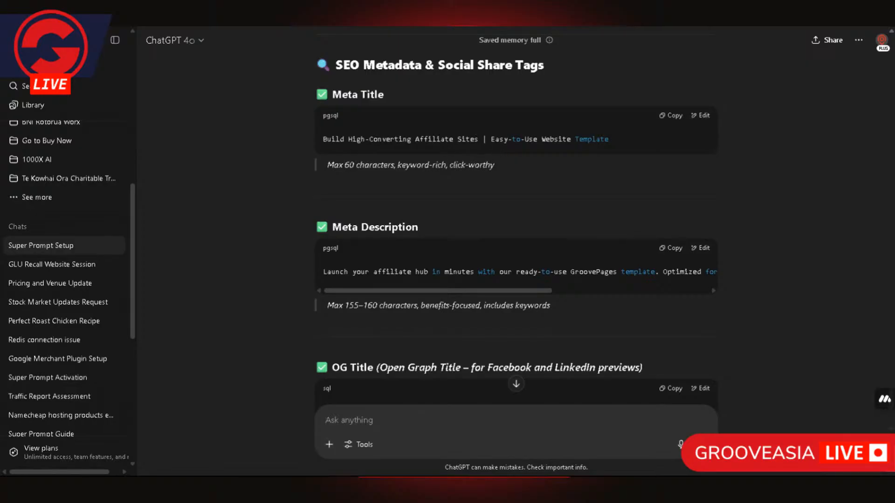
Step: Copy ChatGPT's meta title "Build High-Converting Affiliate Sites | Easy-to-Use Website Template" and make it the page title in GroovePages
click(674, 117)
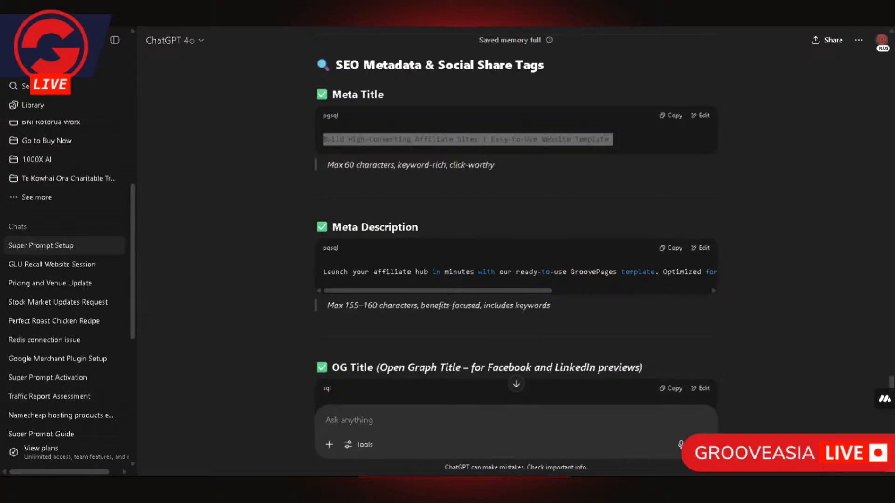
key(alt+Tab)
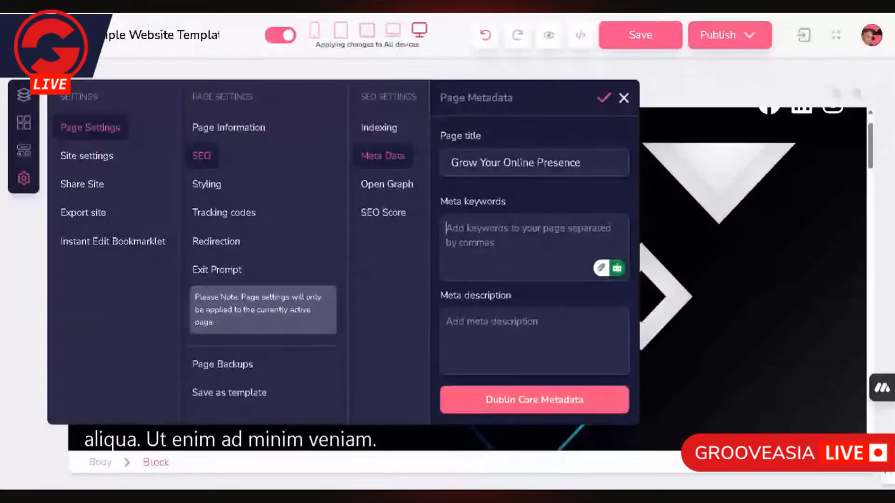
triple_click(468, 167)
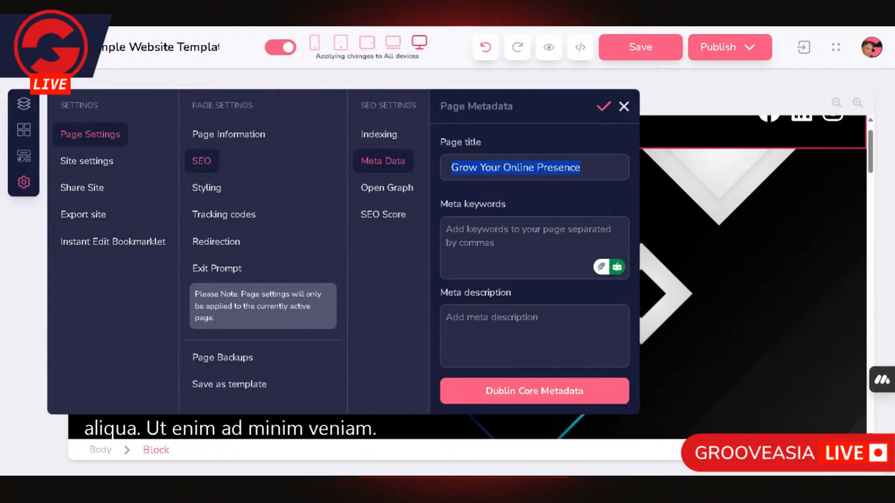
key(ctrl+v)
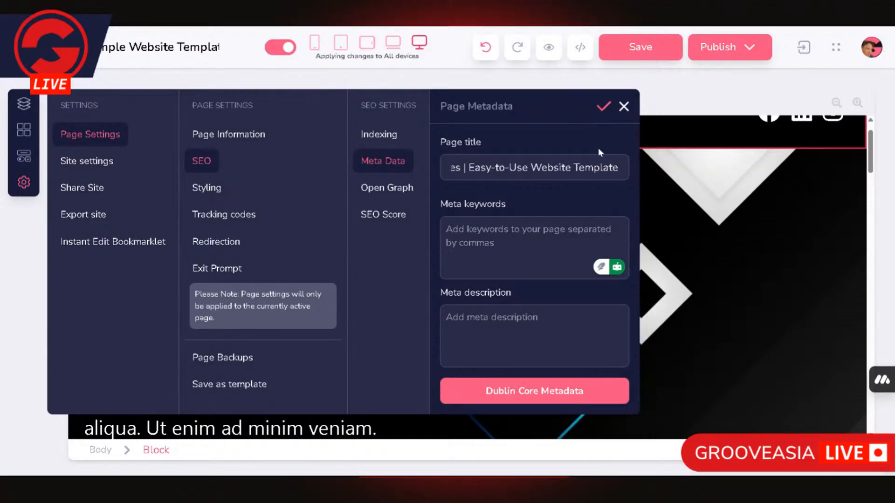
key(ctrl+a)
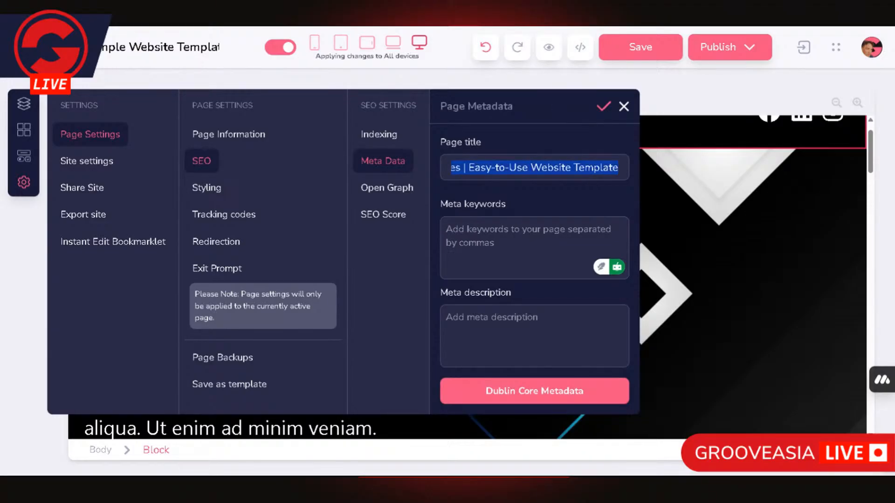
key(ctrl+z)
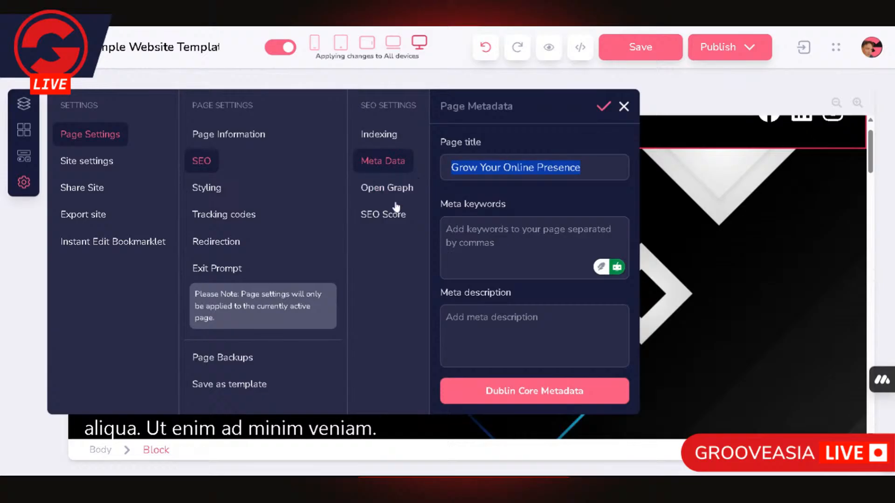
click(397, 213)
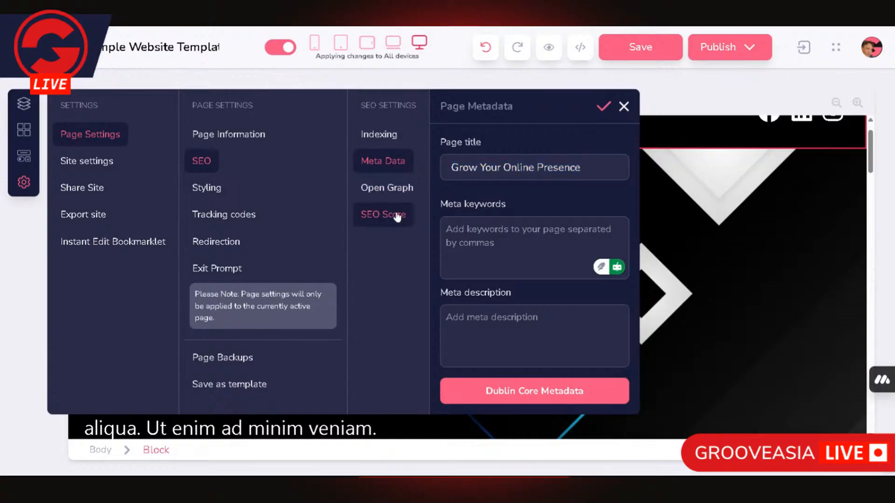
click(396, 171)
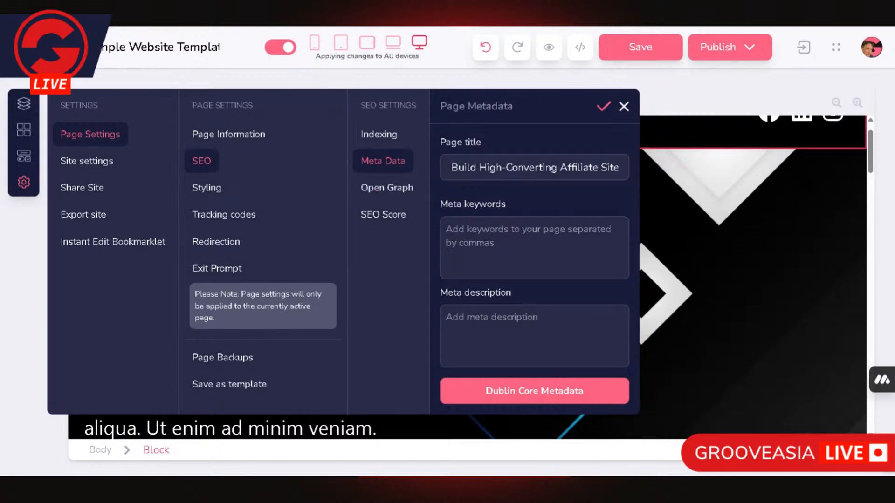
triple_click(542, 167)
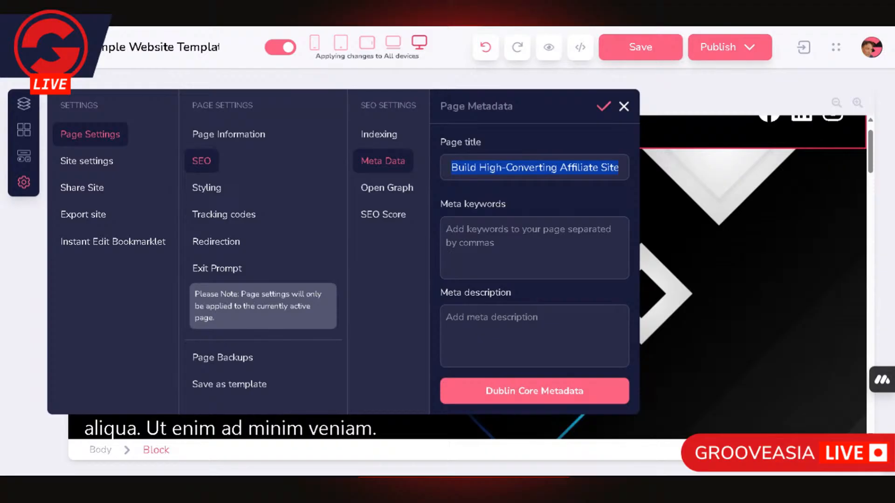
key(ctrl+v)
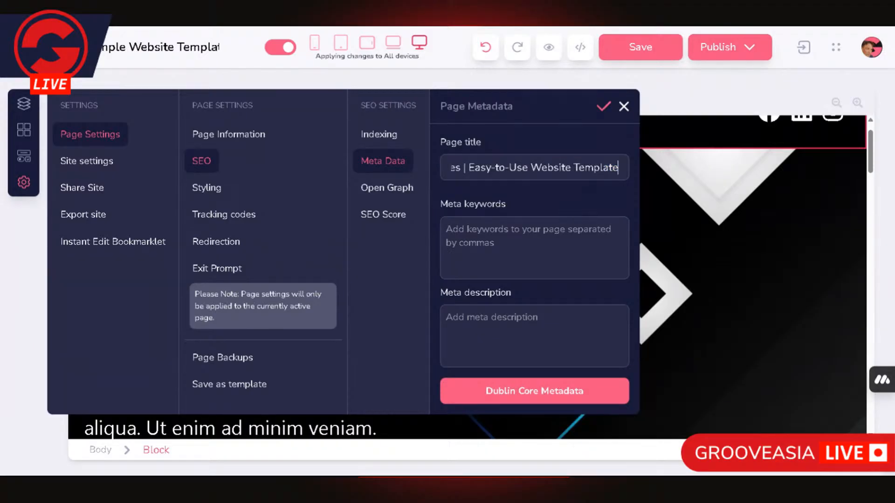
Step: Copy the meta description from ChatGPT into the page's meta keywords field and remove the trailing empty line
click(589, 236)
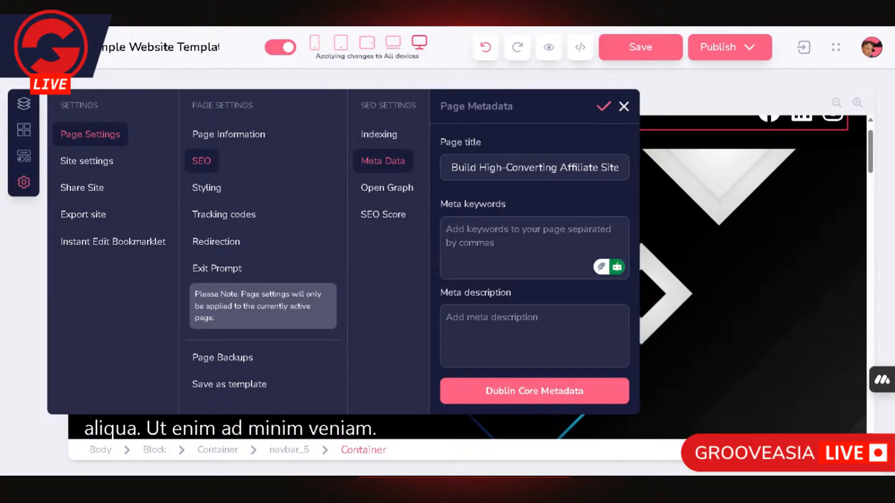
key(alt+Tab)
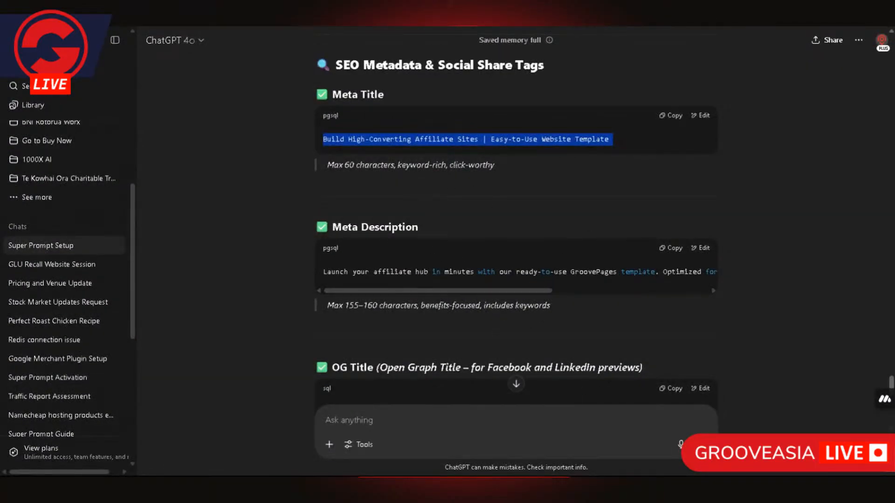
scroll(541, 309, down, 6)
scroll(541, 308, up, 3)
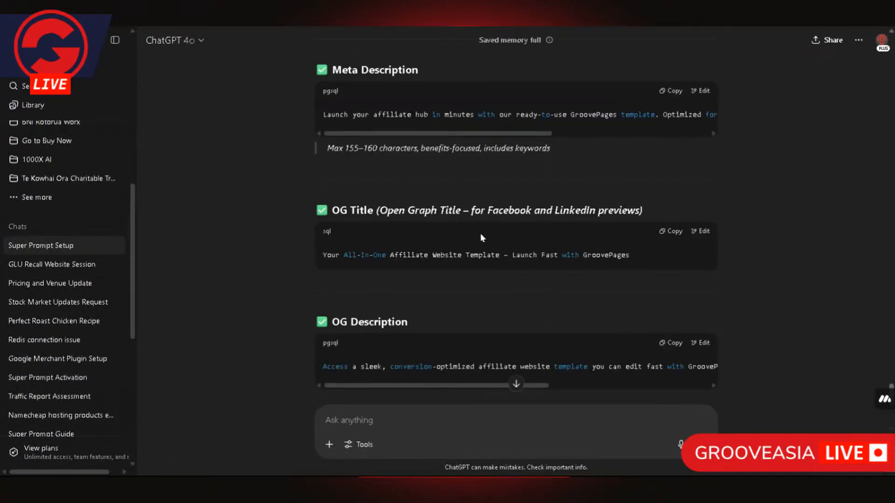
click(672, 90)
key(ctrl+Tab)
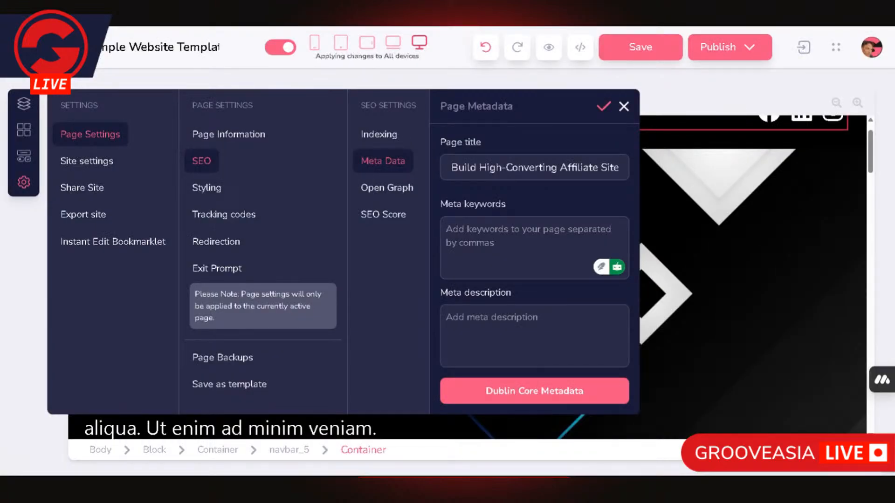
key(ctrl+v)
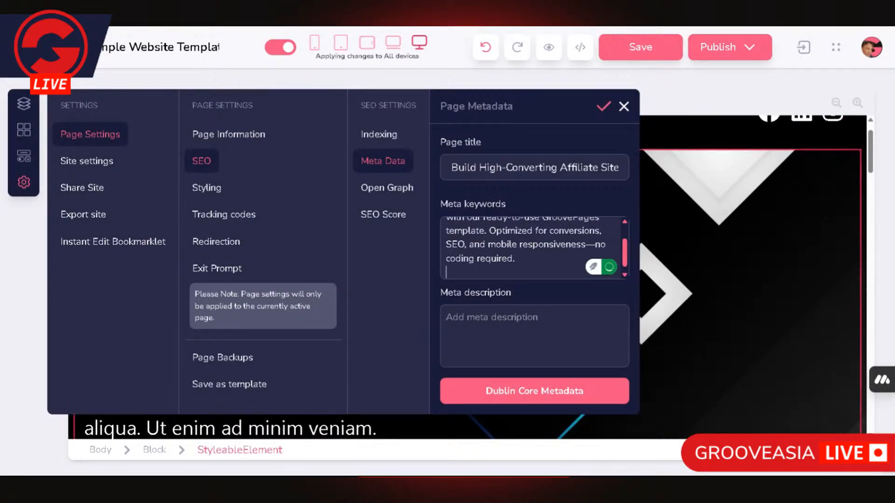
key(BackSpace)
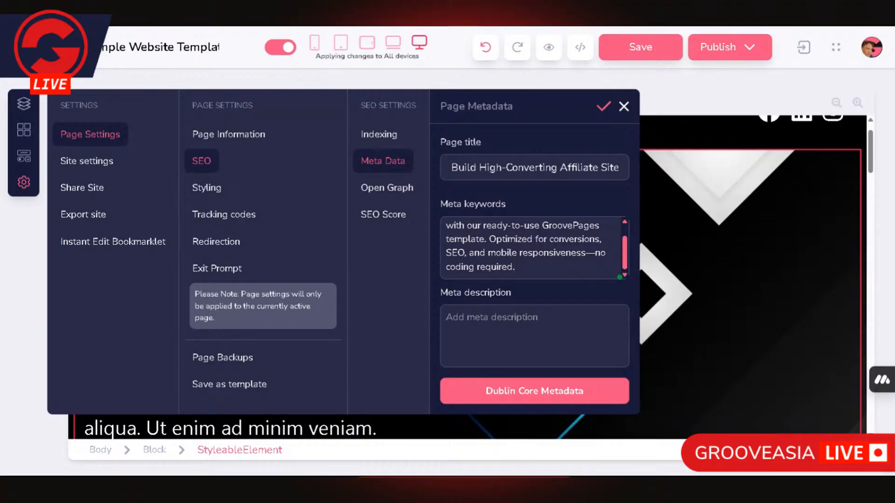
scroll(535, 248, up, 1)
scroll(534, 247, down, 1)
scroll(534, 248, up, 1)
scroll(534, 248, down, 1)
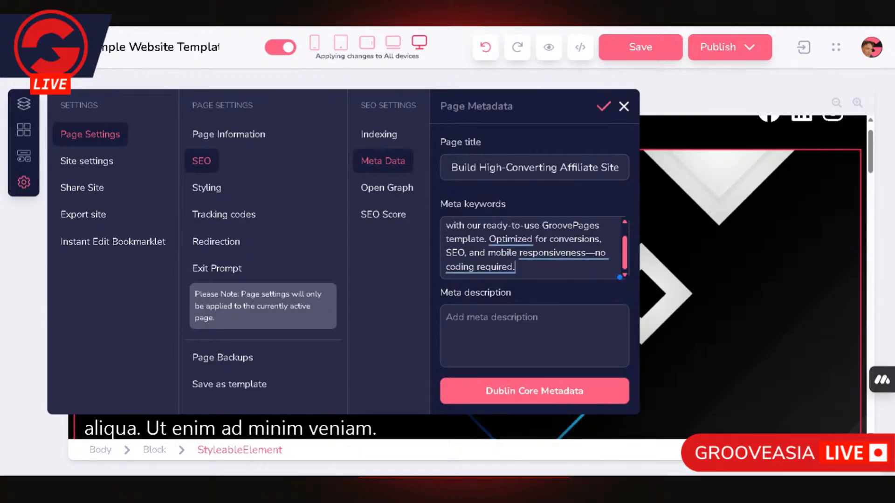
mouse_move(550, 254)
Step: Copy the meta keywords from ChatGPT's answer and paste them into the meta description field in GroovePages
click(326, 18)
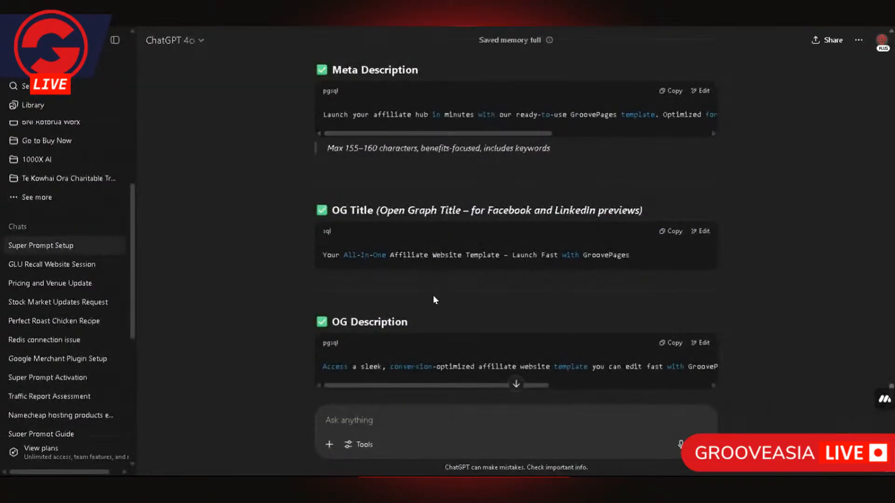
scroll(485, 280, down, 3)
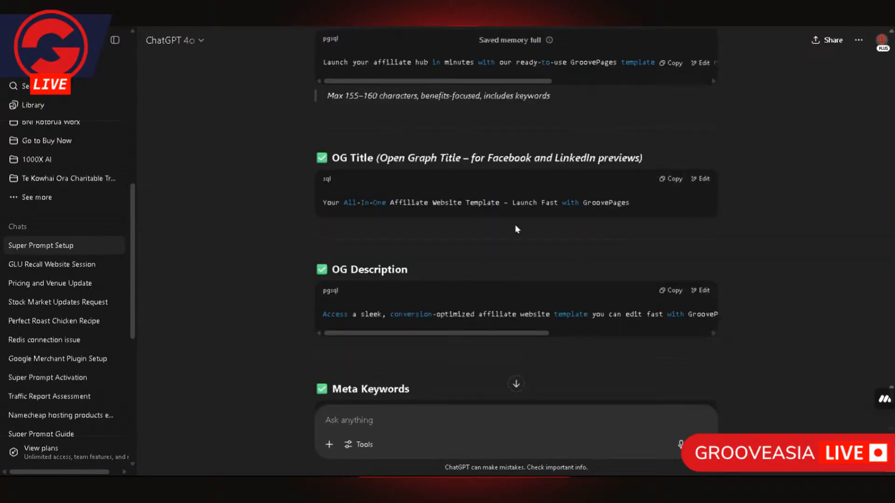
scroll(453, 275, up, 9)
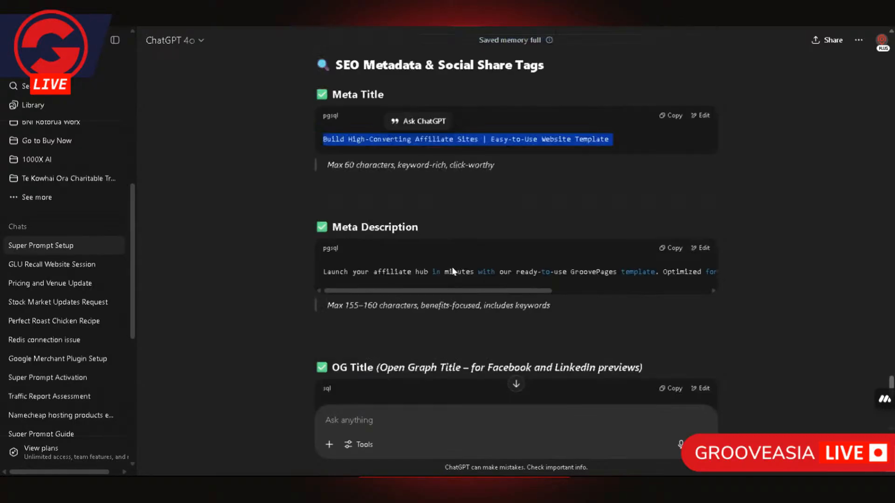
scroll(453, 270, down, 8)
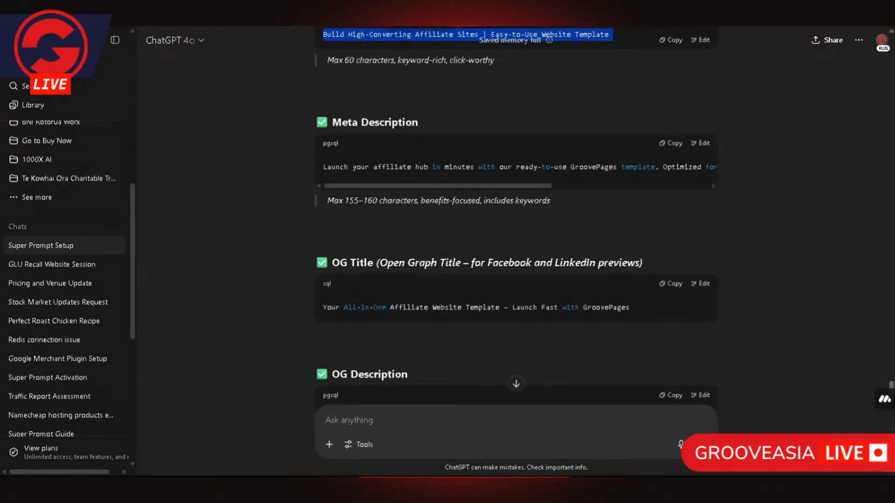
scroll(403, 351, down, 1)
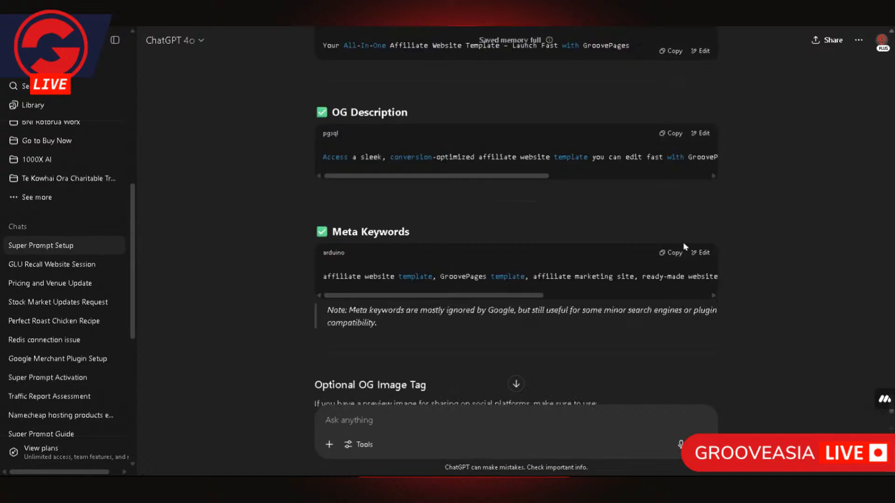
click(671, 252)
key(ctrl+Tab)
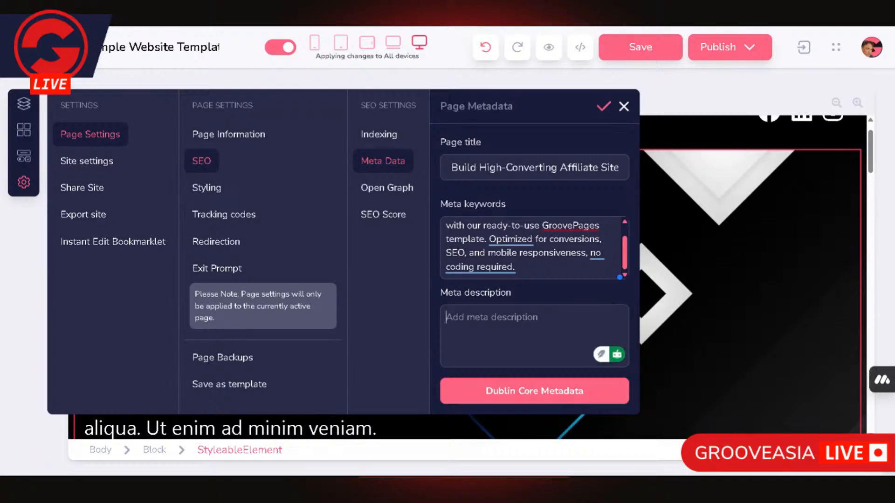
key(ctrl+v)
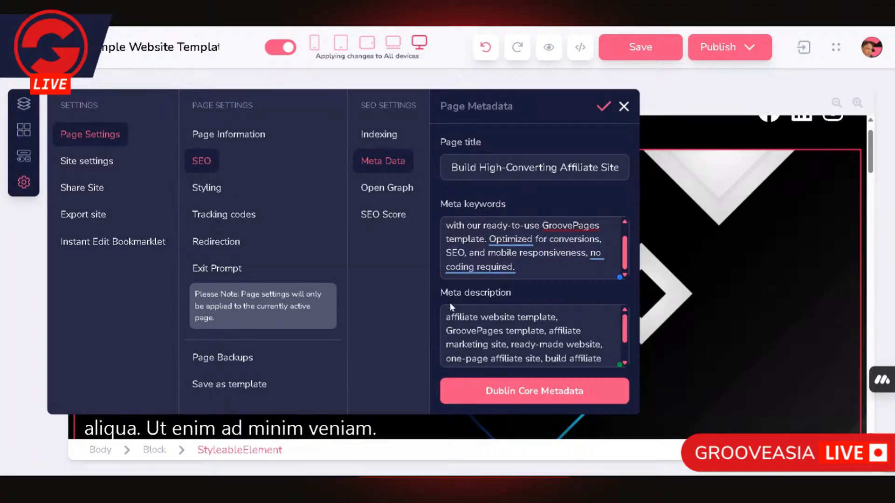
Step: Move the description text out of the meta keywords field to the start of the meta description, above the keyword list
key(ctrl+a)
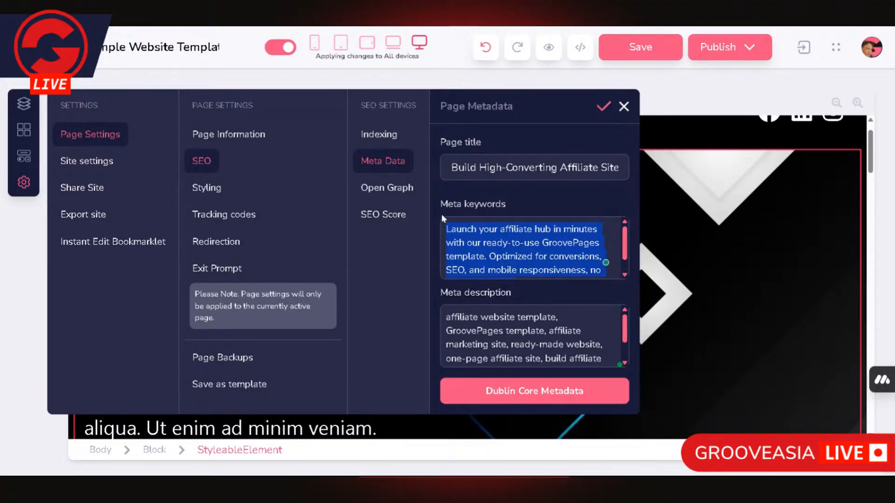
key(BackSpace)
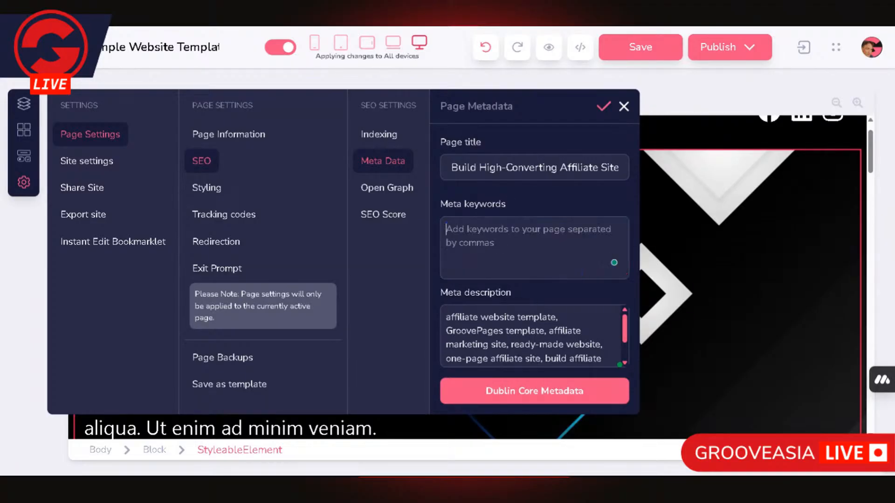
click(447, 318)
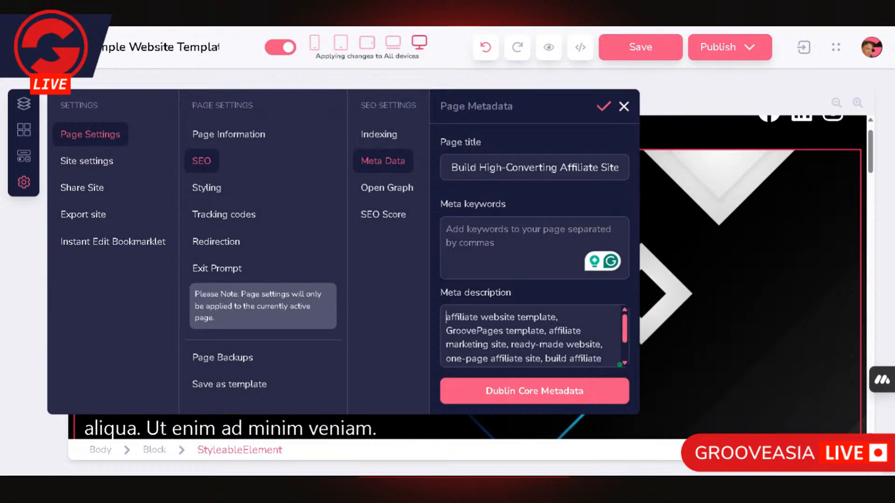
key(Return)
key(Return)
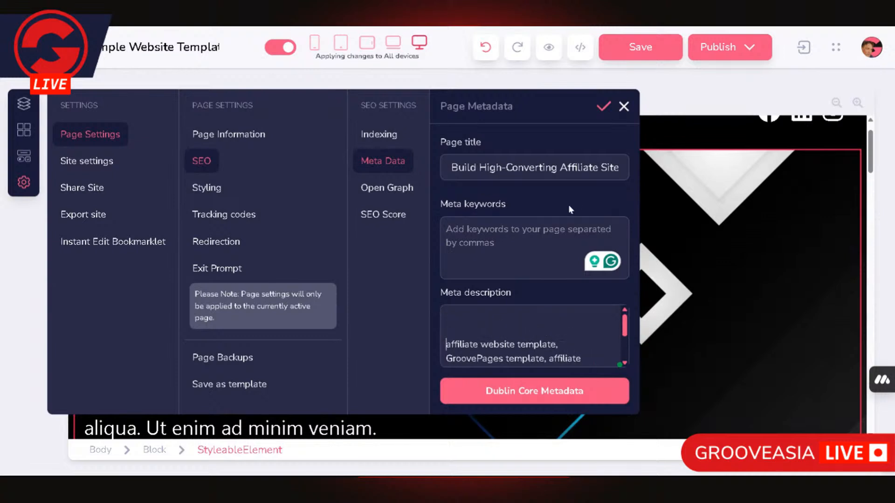
click(446, 317)
key(ctrl+v)
scroll(534, 336, up, 1)
scroll(534, 336, down, 3)
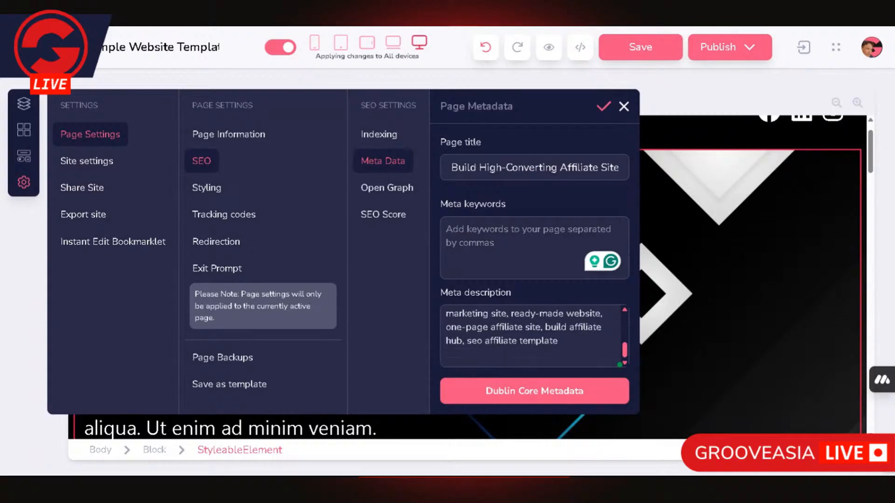
Step: Move the keyword text from "ages template" through "seo affiliate template" out of the meta description into the meta keywords field
scroll(534, 336, up, 2)
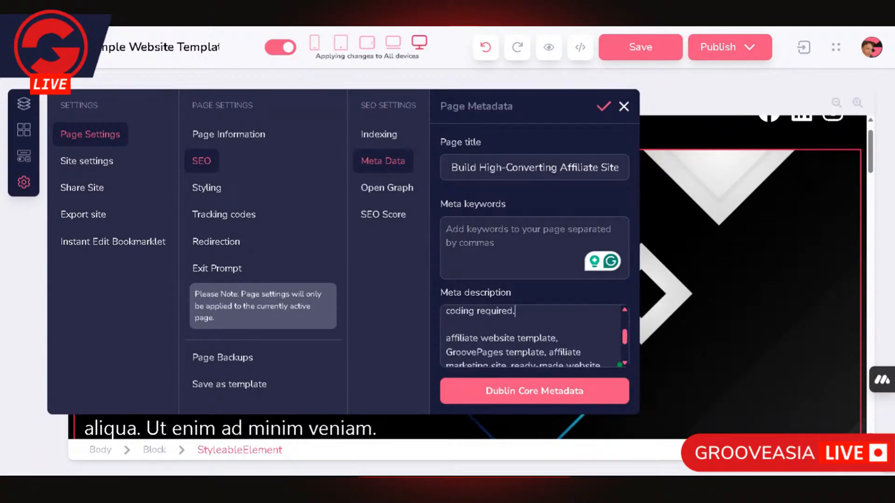
drag(445, 338, 536, 368)
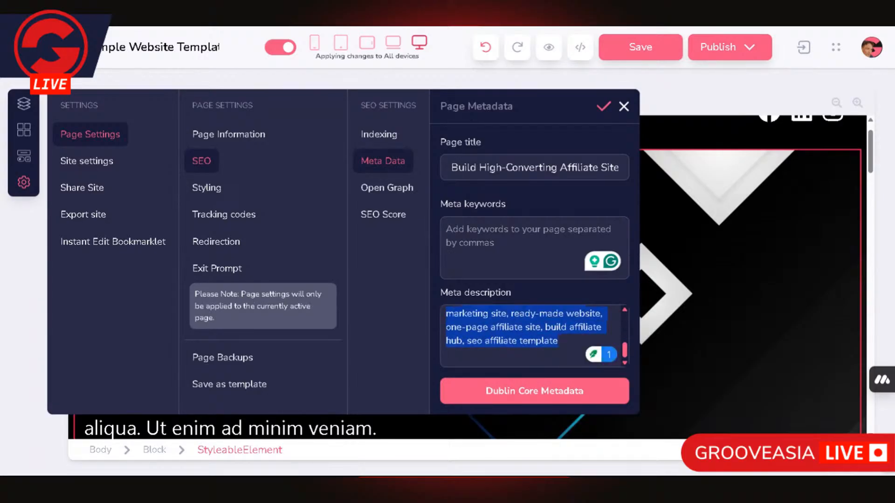
text(Gro)
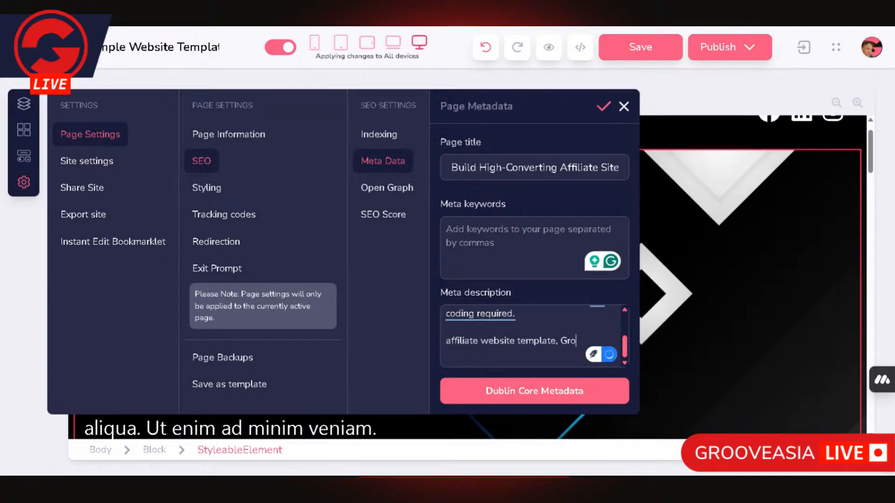
scroll(531, 336, up, 2)
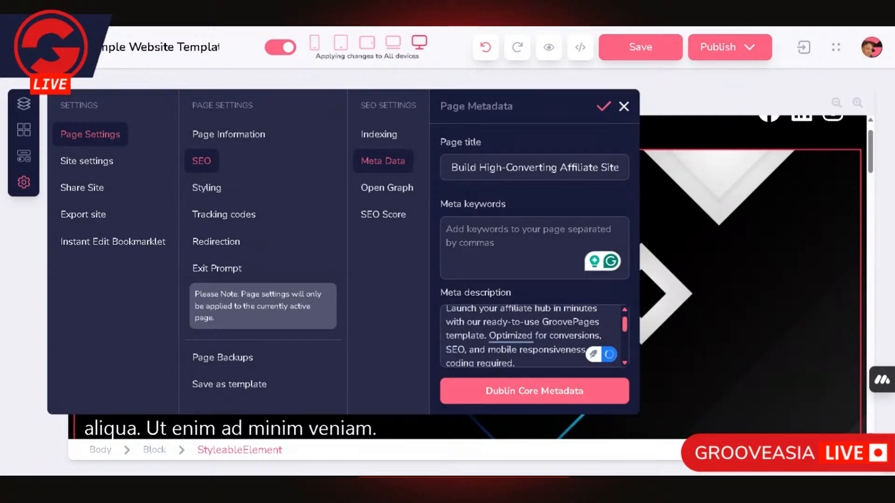
scroll(531, 336, down, 1)
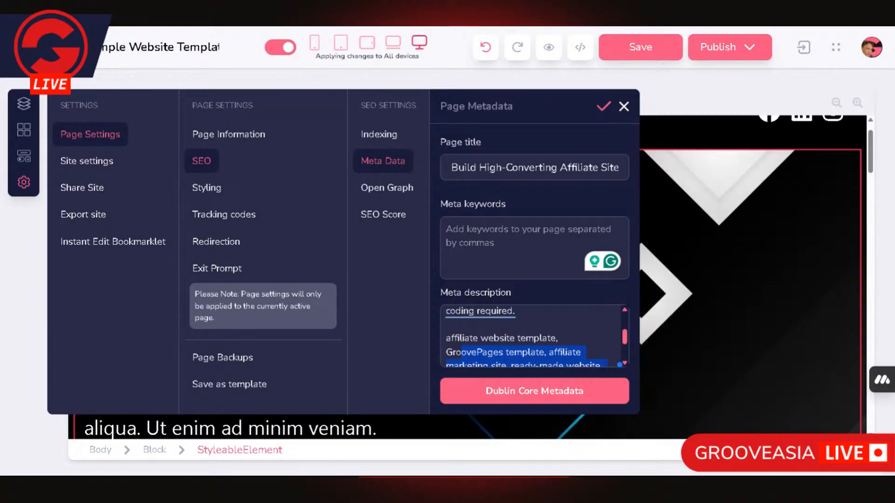
scroll(531, 336, down, 3)
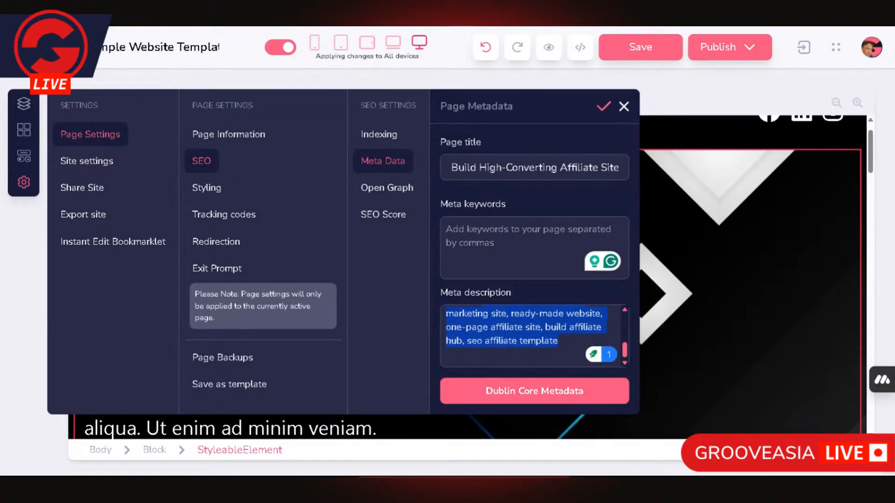
key(ctrl+x)
click(492, 273)
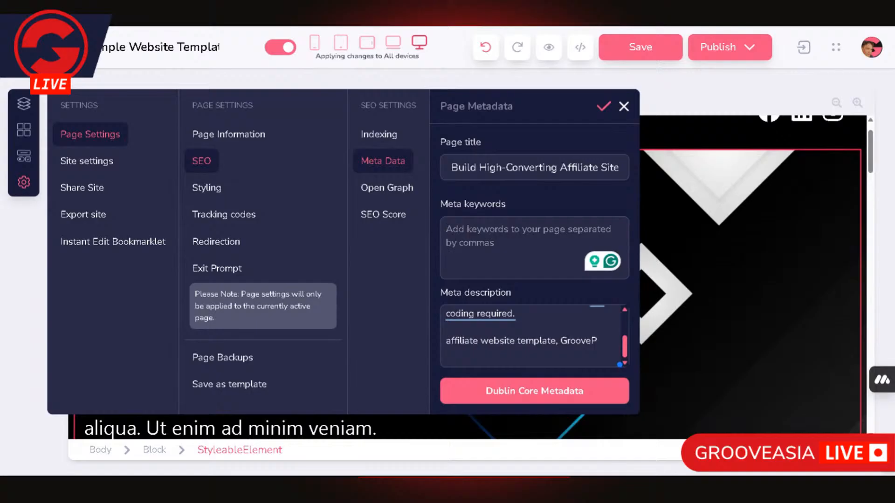
key(ctrl+v)
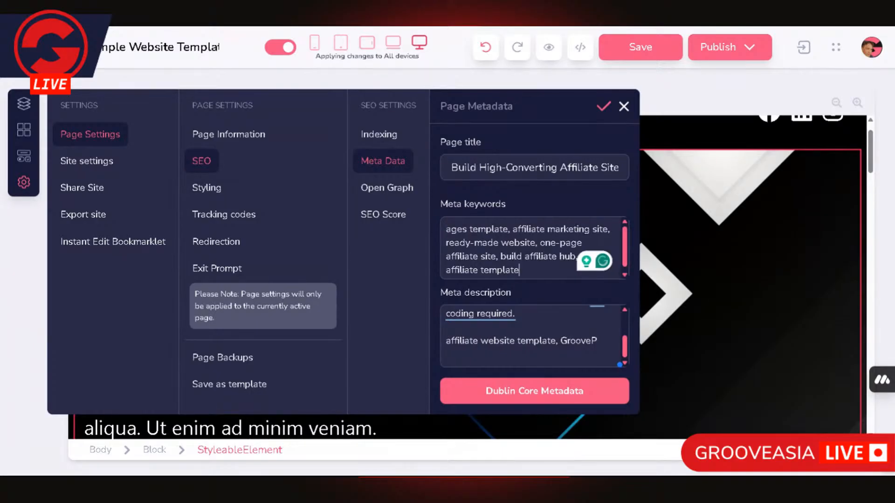
Step: Move "affiliate website template, GrooveP" from the meta description to the start of the meta keywords and apply the page metadata
drag(598, 341, 445, 341)
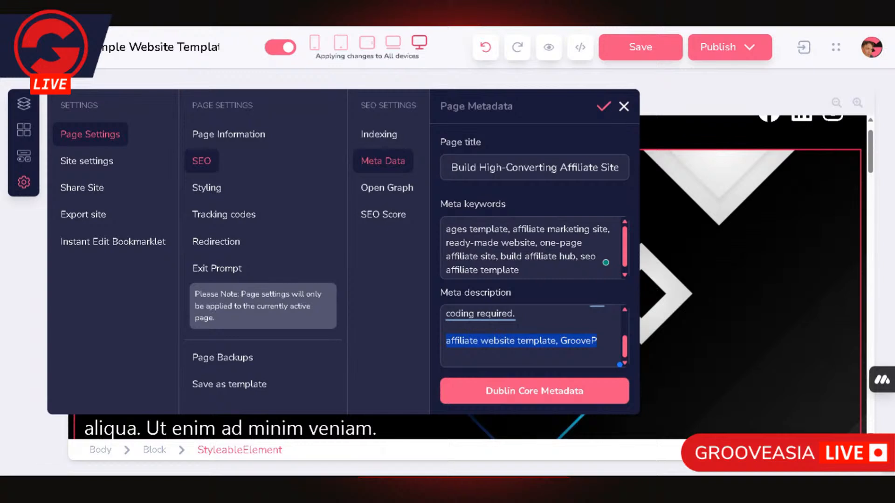
key(ctrl+x)
click(450, 232)
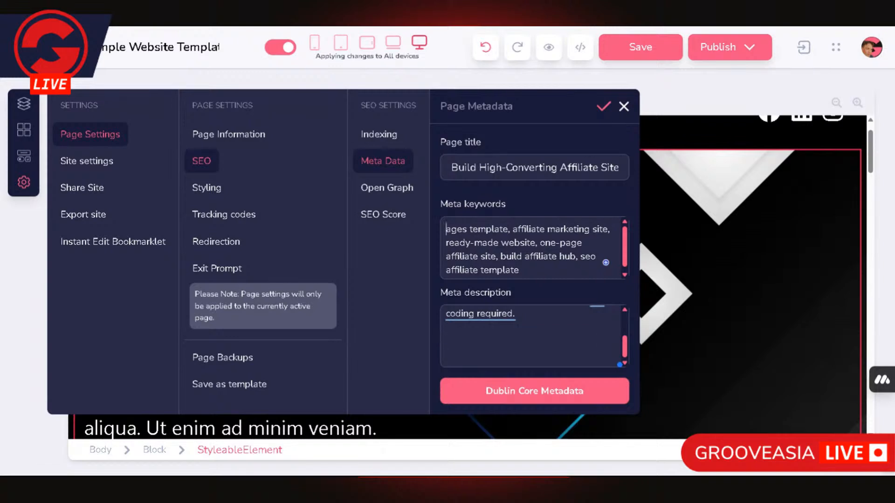
key(ctrl+v)
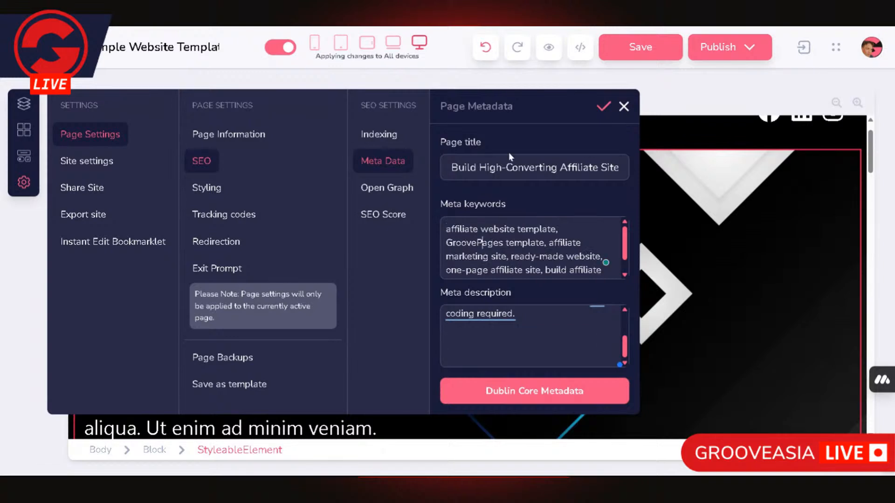
scroll(531, 335, up, 3)
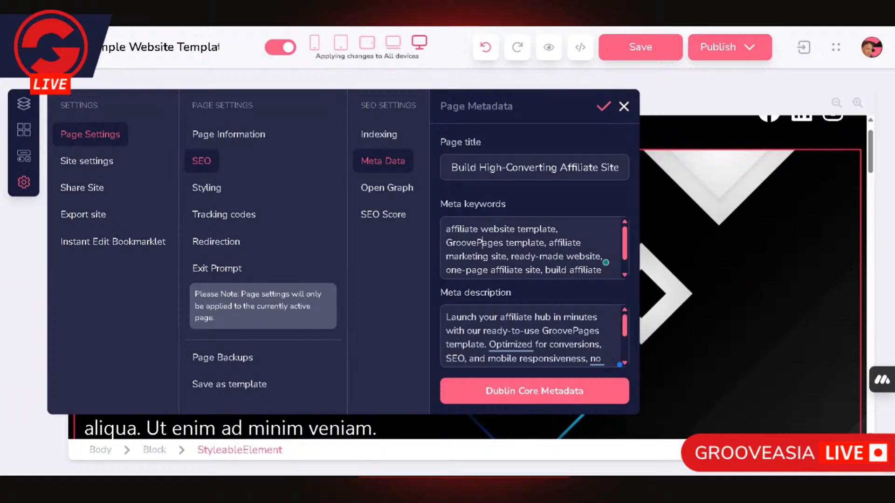
click(604, 111)
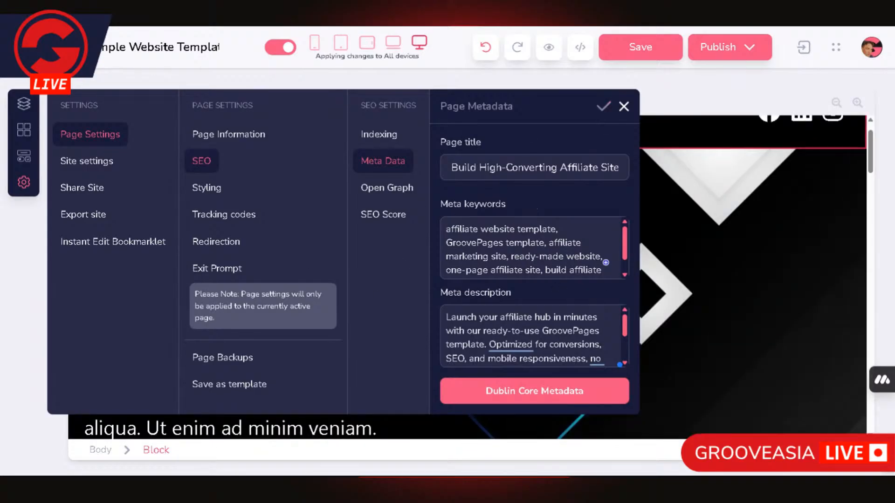
Step: Copy ChatGPT's OG title "Your All-In-One Affiliate Website Template – Launch Fast with GroovePages" into the page's Open Graph title
click(401, 190)
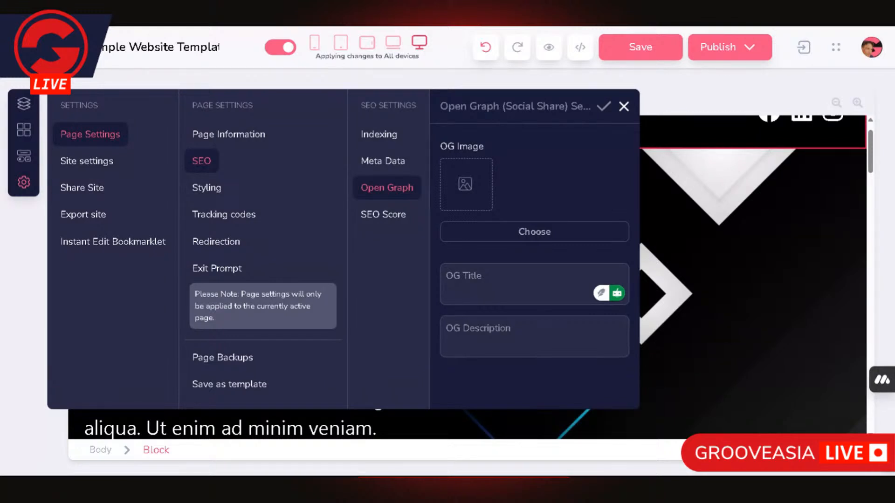
key(ctrl+Tab)
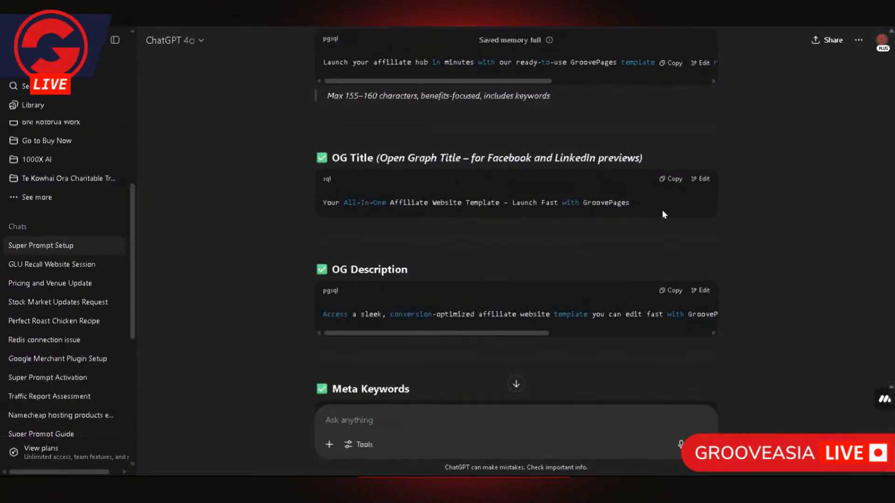
click(671, 181)
key(ctrl+Tab)
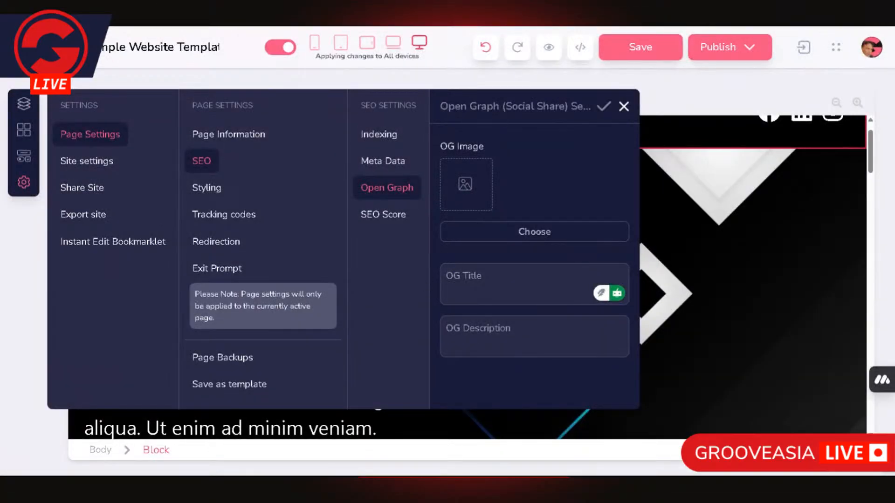
click(466, 277)
key(ctrl+v)
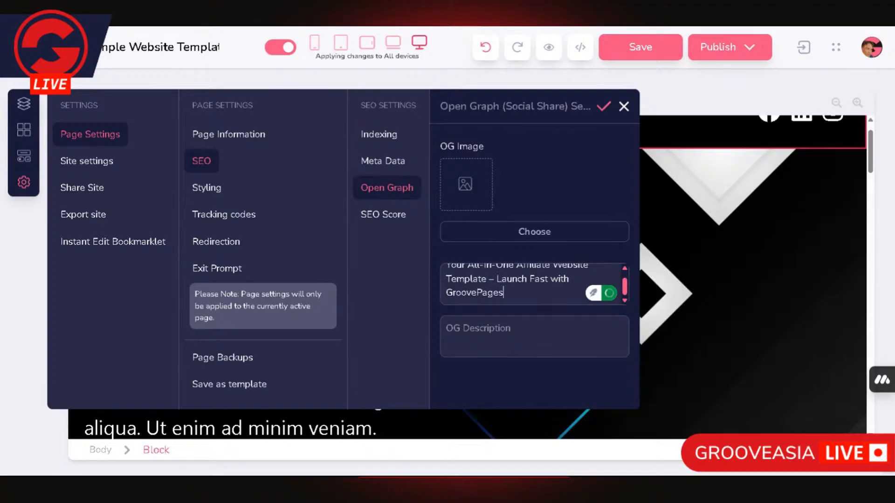
click(741, 207)
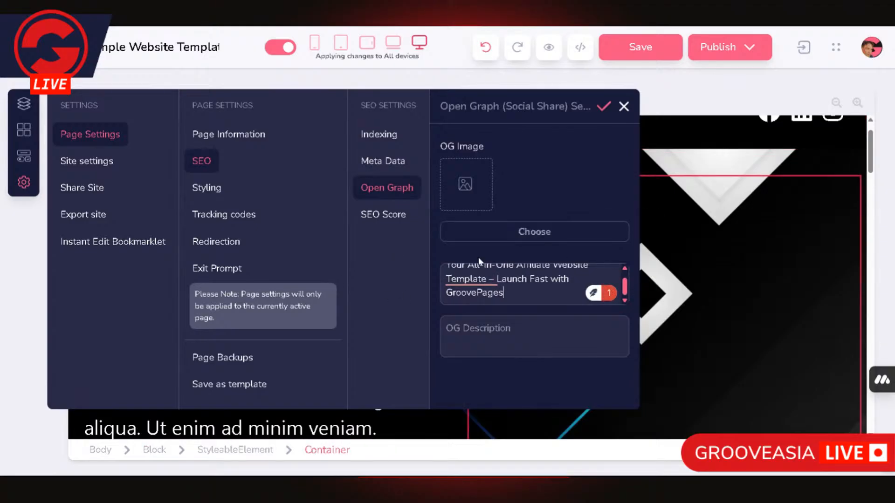
Step: Try to apply the Open Graph settings, save the page, and decline discarding the unsaved settings
click(602, 110)
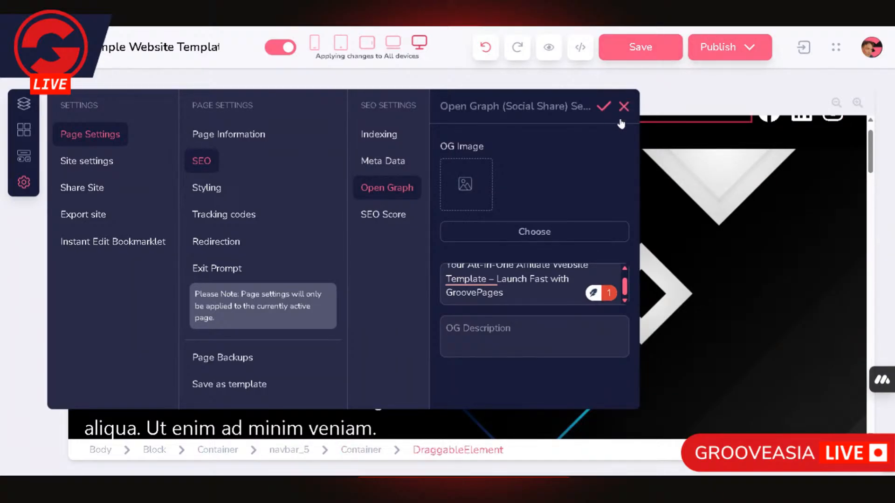
click(651, 50)
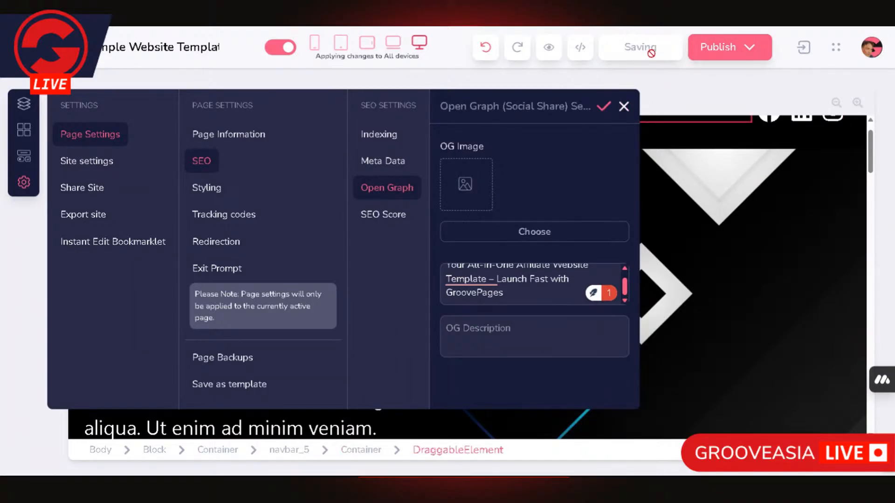
click(624, 107)
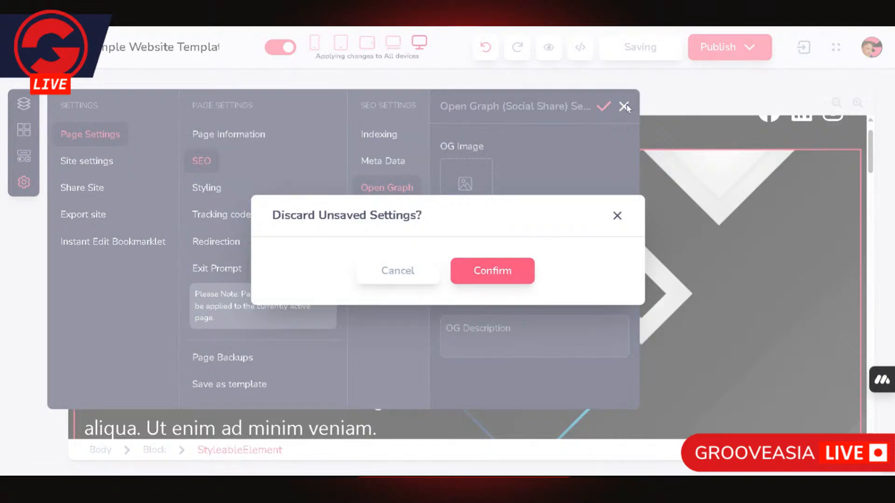
click(419, 275)
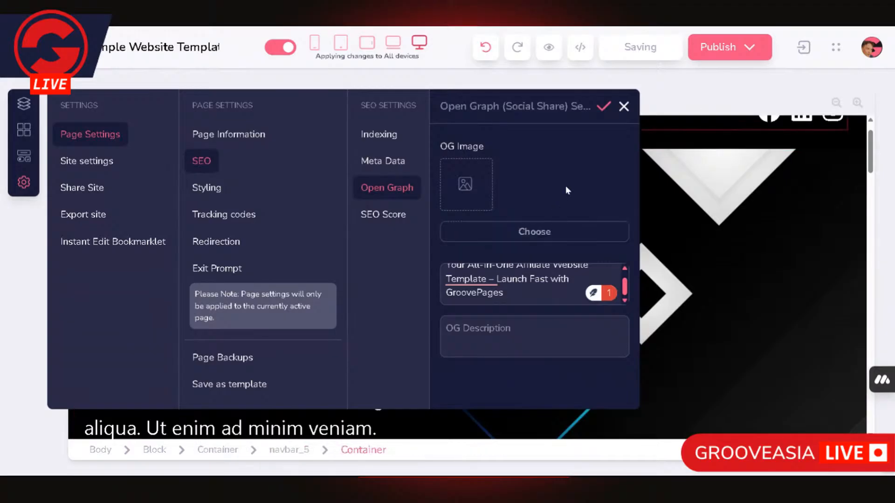
Step: Clear the page's Open Graph title and close the settings, discarding the unsaved changes
drag(535, 312, 470, 254)
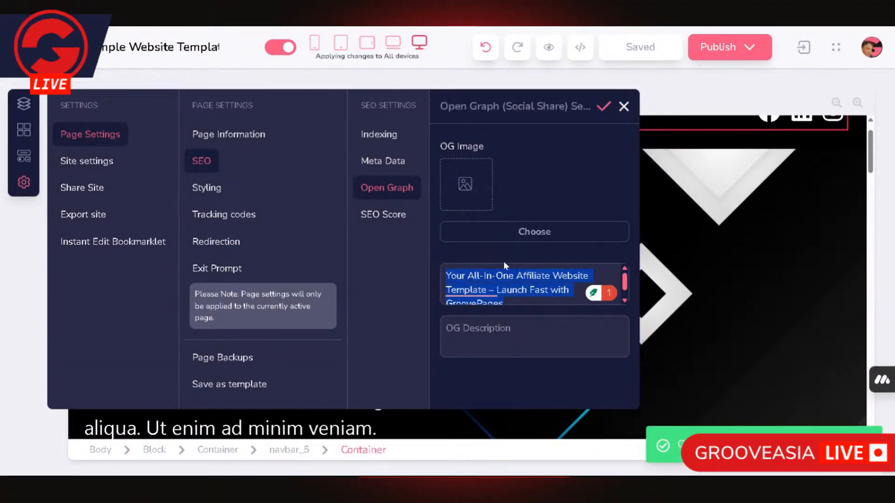
key(BackSpace)
click(624, 106)
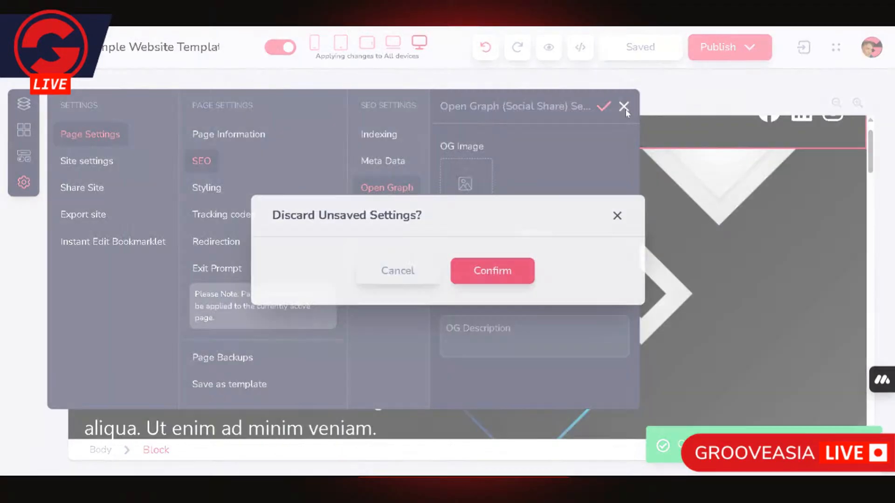
click(491, 275)
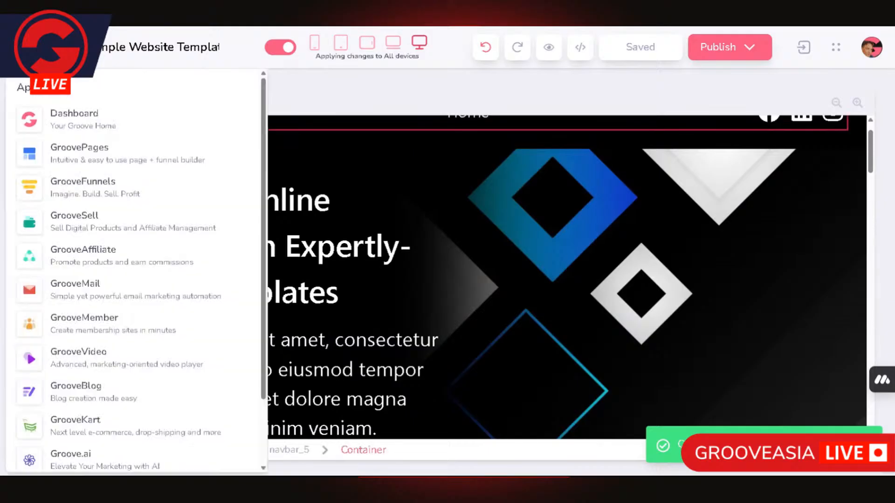
Step: Check the home page's stored SEO title, meta keywords and meta description, and close the settings
click(23, 182)
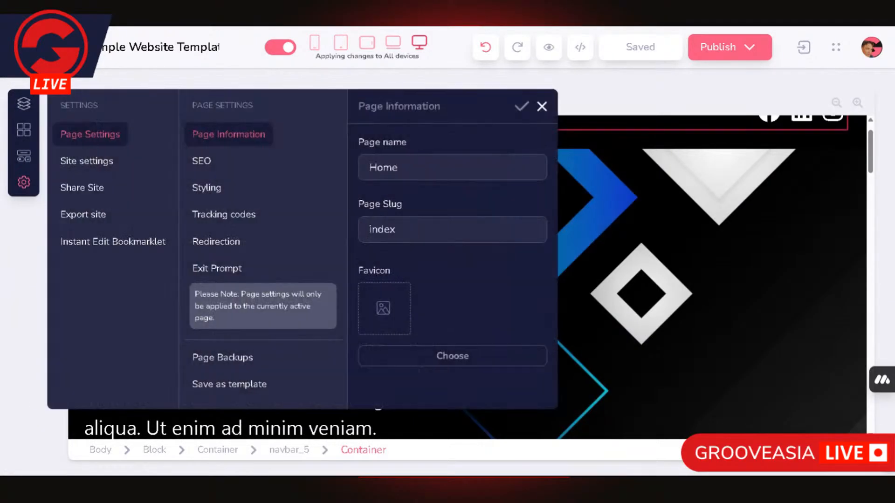
click(207, 162)
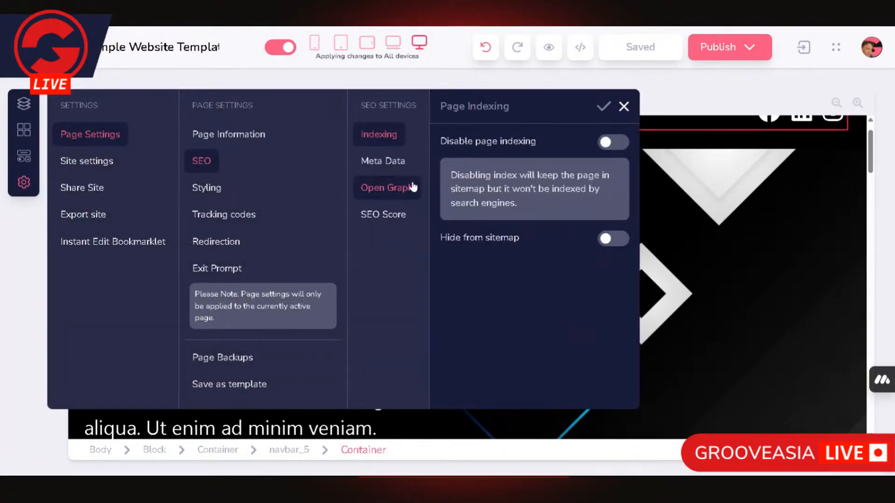
click(405, 164)
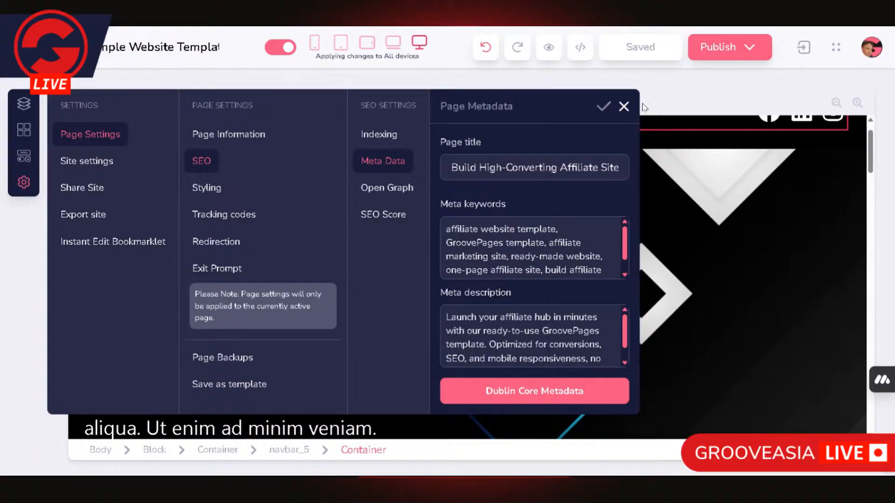
click(624, 106)
Step: Publish the whole website and open the live site in the browser
click(748, 50)
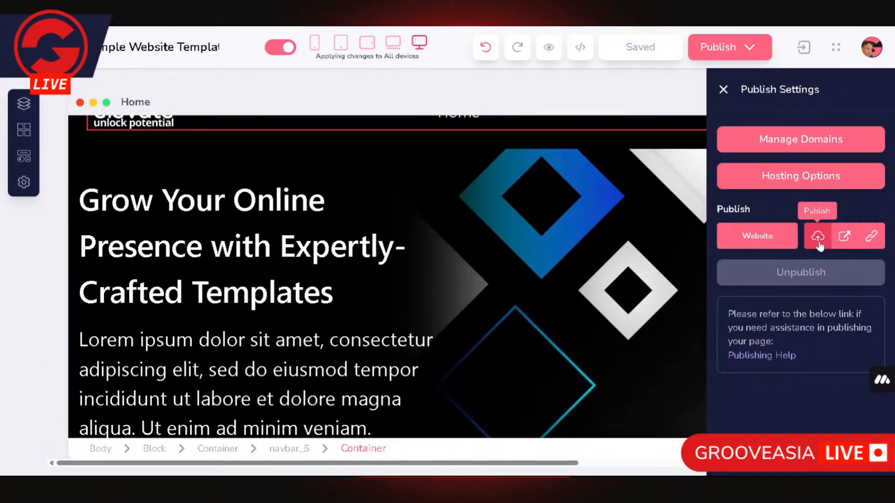
mouse_move(760, 240)
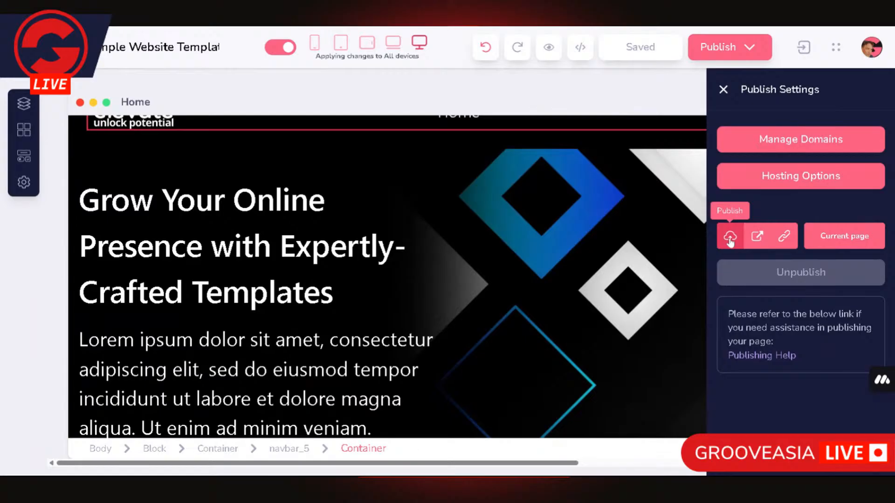
click(729, 237)
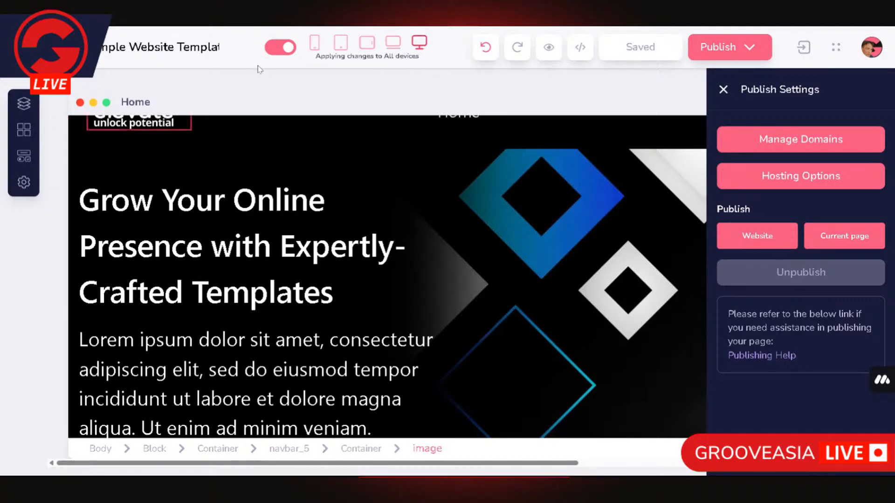
mouse_move(741, 250)
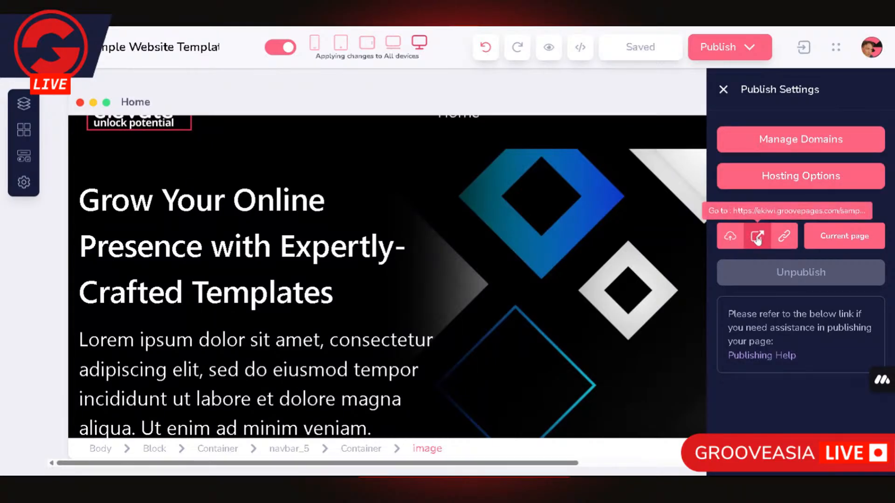
click(758, 238)
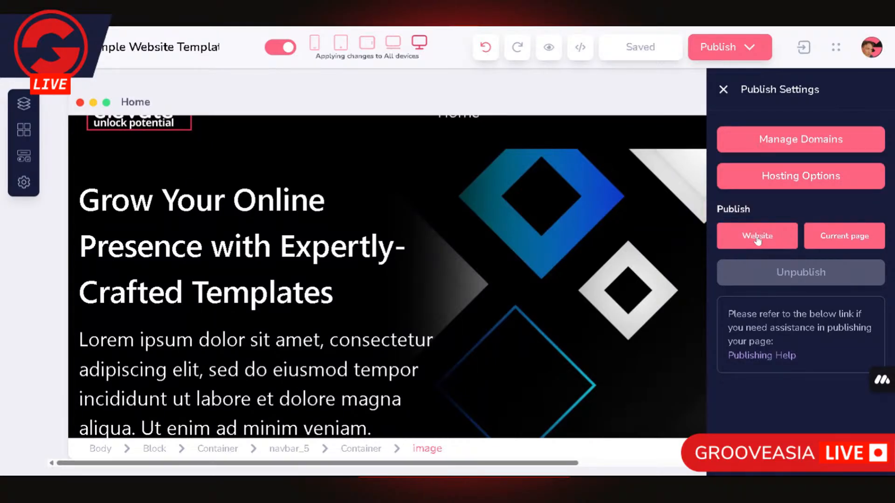
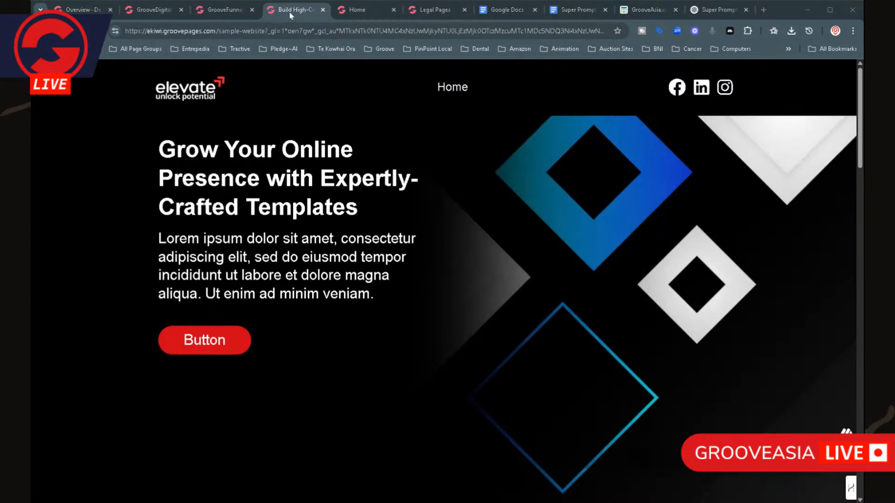
Step: Return to the GroovePages builder and close the publish settings
click(226, 9)
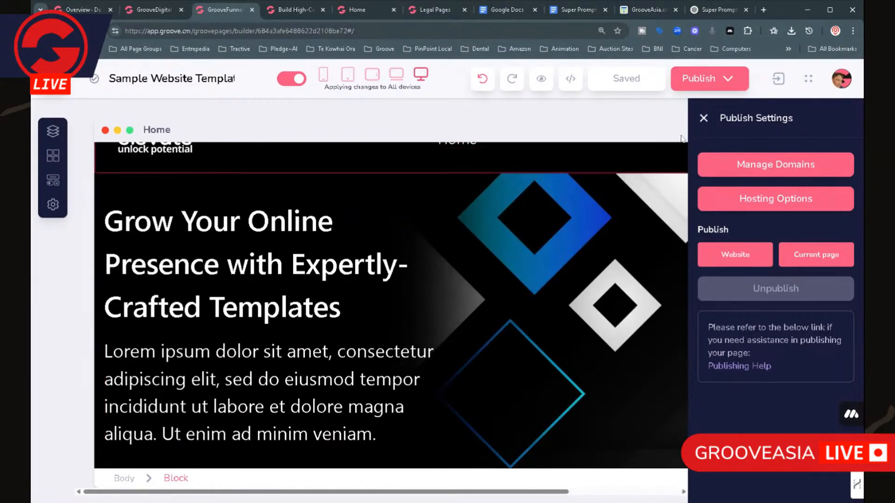
click(704, 118)
scroll(279, 210, down, 2)
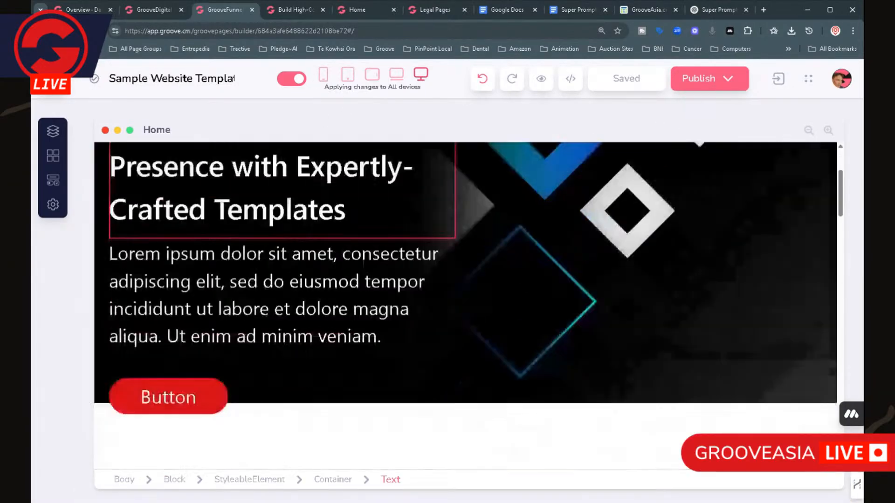
scroll(280, 280, up, 1)
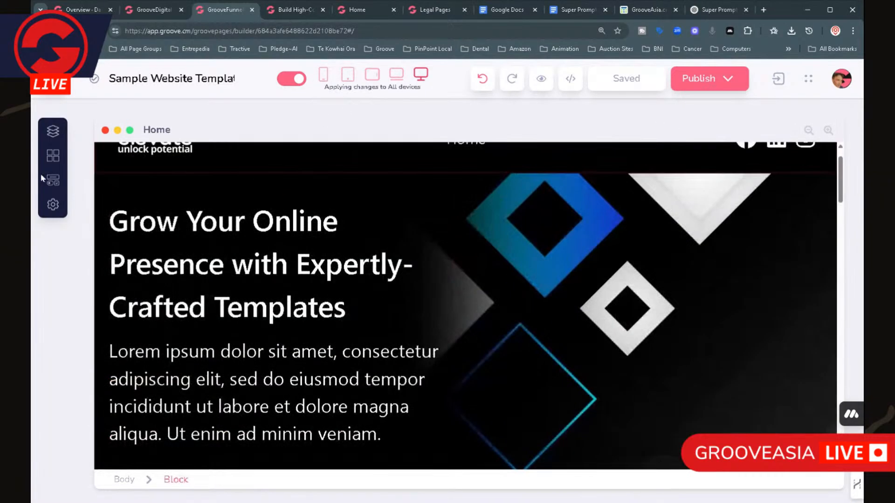
Step: Review the home page's SEO settings and its SEO score, examining the image alt and link title checks
click(53, 204)
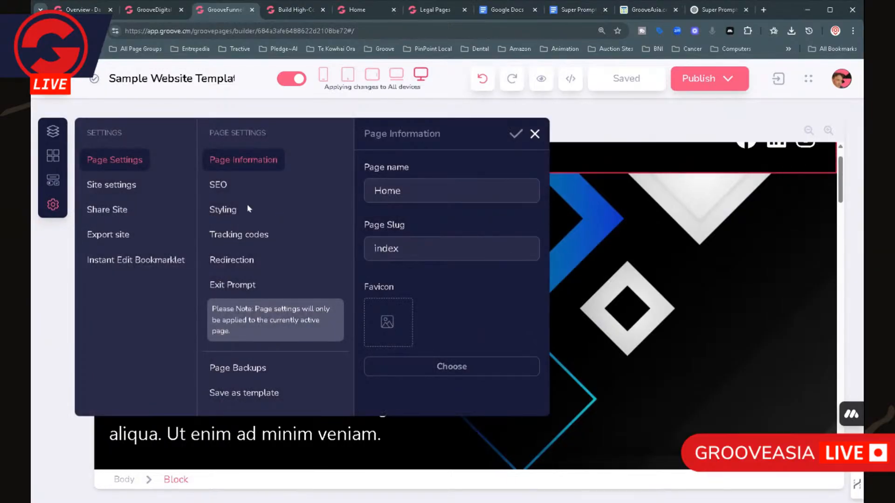
click(236, 184)
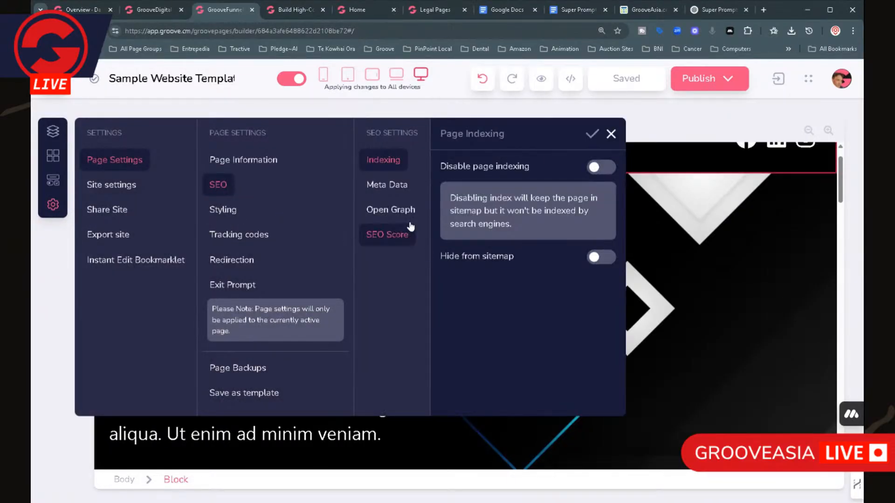
click(399, 188)
click(399, 209)
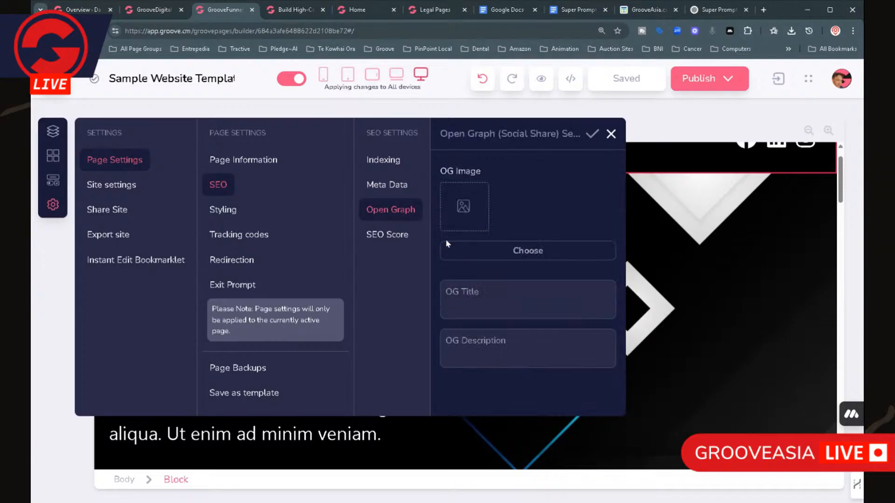
click(399, 240)
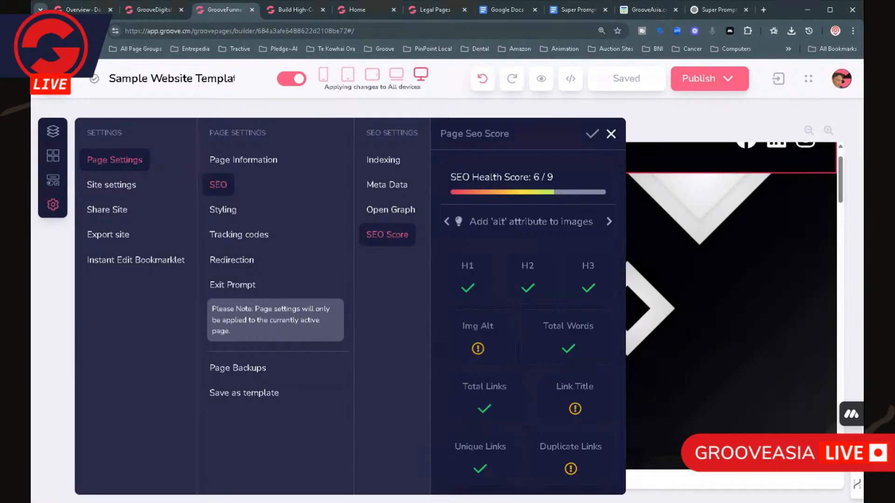
scroll(508, 338, down, 1)
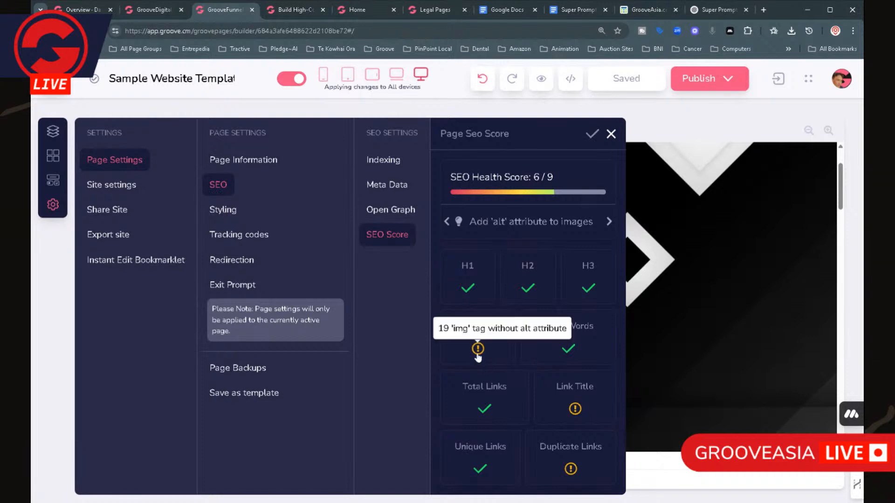
mouse_move(475, 357)
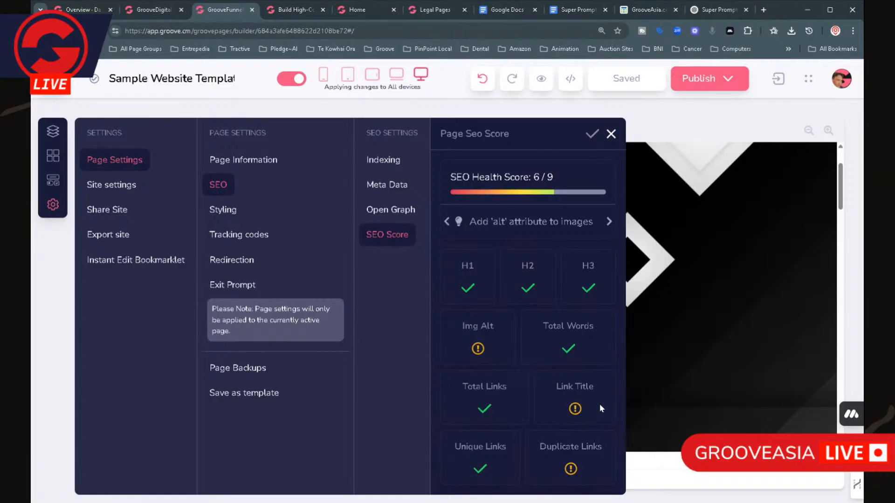
scroll(600, 409, down, 1)
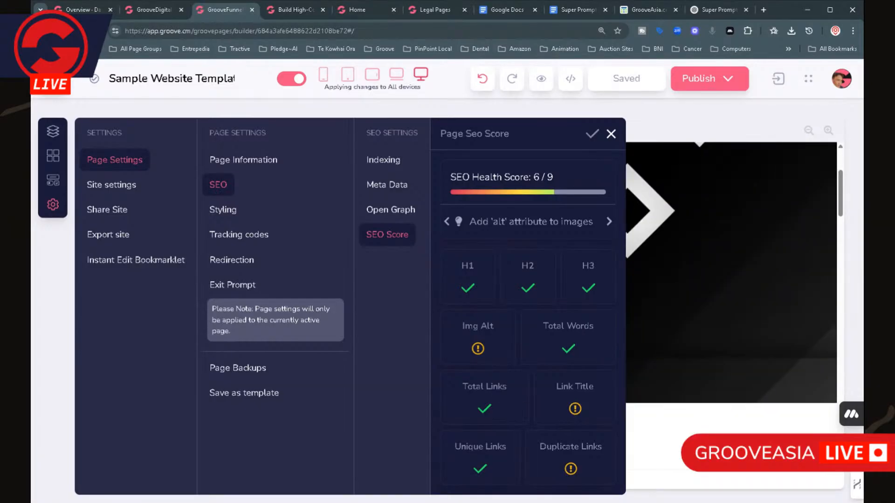
mouse_move(578, 418)
mouse_move(495, 301)
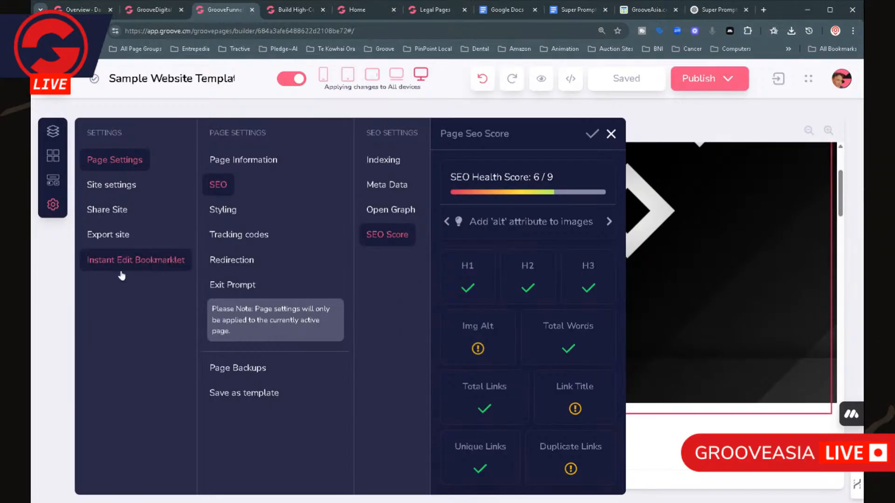
Step: Look through the site-wide SEO settings for Open Graph and for robots and sitemap
click(120, 186)
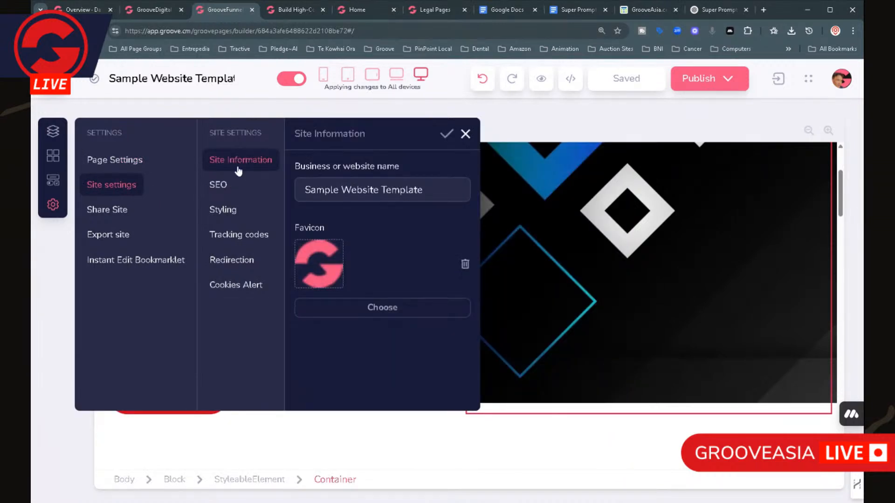
click(227, 188)
click(336, 185)
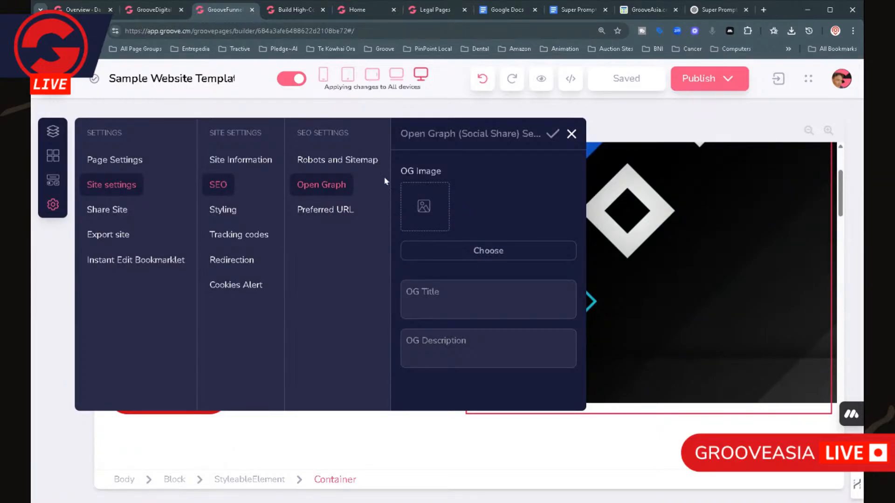
click(357, 169)
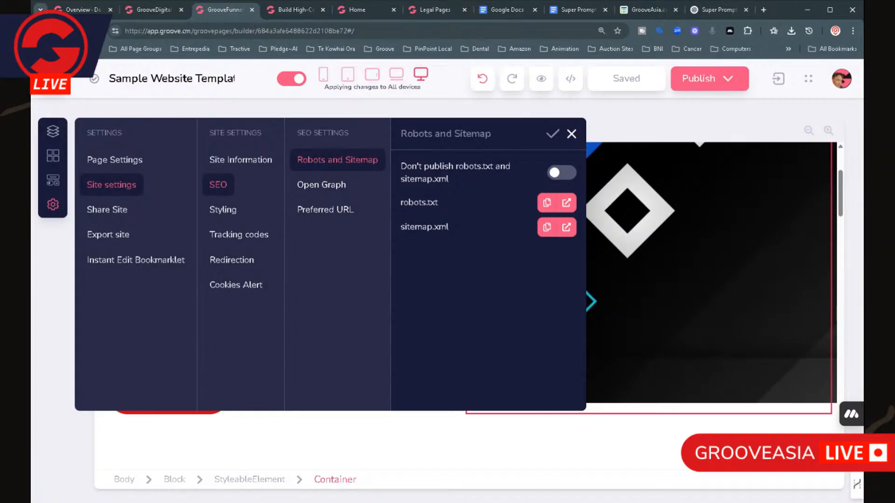
Step: Switch the option not to publish robots.txt and sitemap.xml on and back off
click(569, 176)
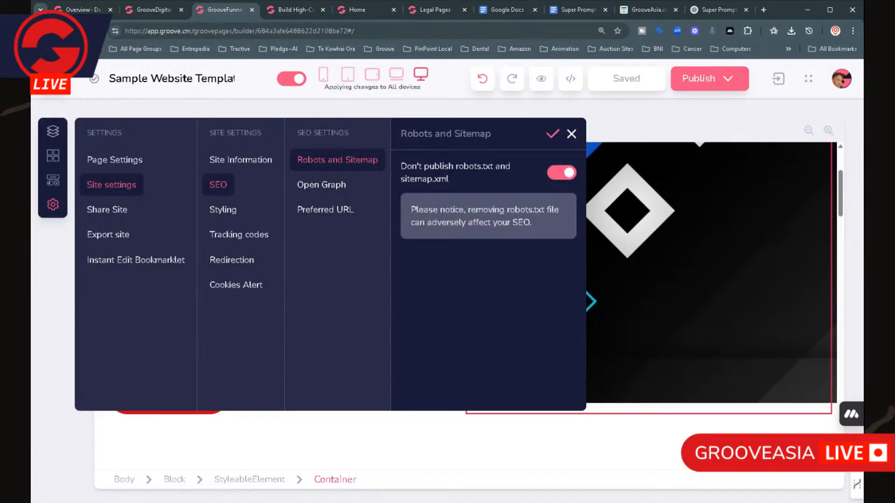
click(555, 181)
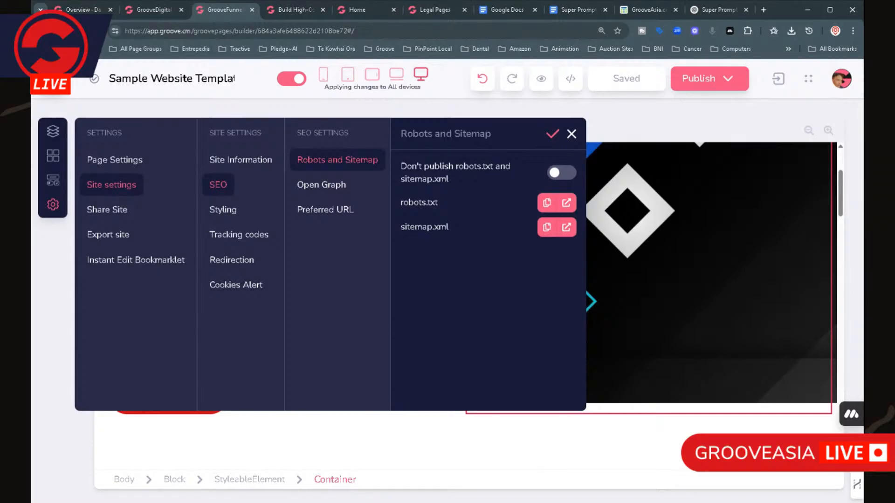
Step: Copy the site's sitemap.xml link and open it in a new browser tab to view the sitemap
drag(400, 226, 449, 227)
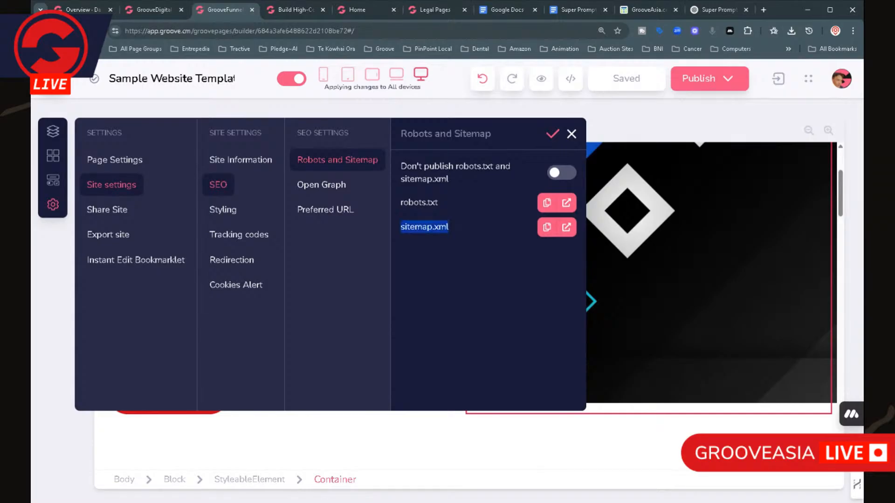
click(546, 227)
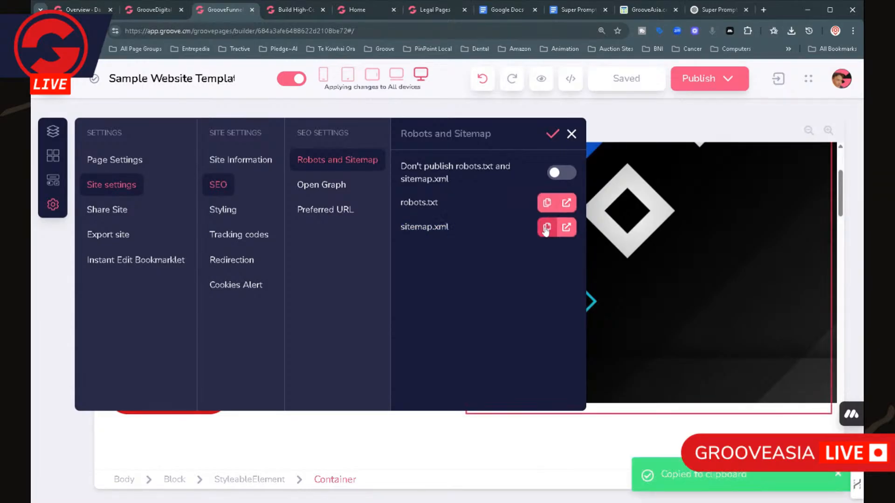
click(763, 10)
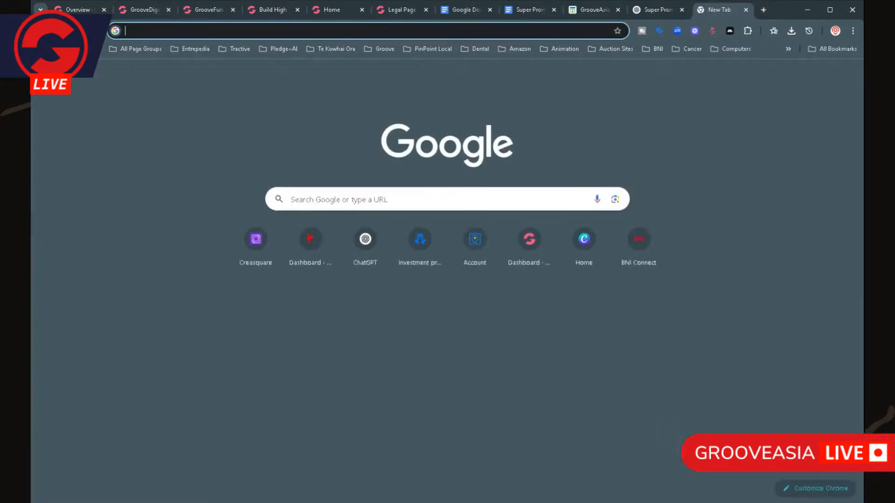
key(ctrl+v)
key(Return)
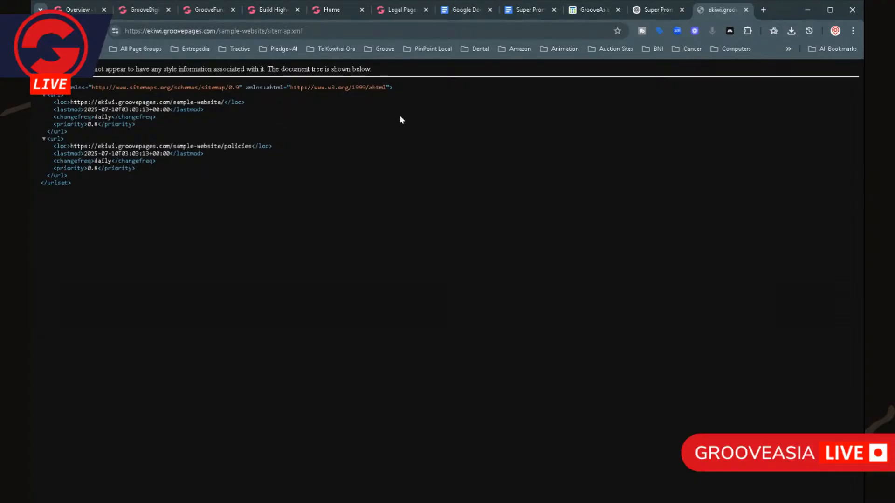
Step: Revisit the ChatGPT chat and the live site, and return to the GroovePages builder
click(663, 12)
click(696, 11)
click(660, 12)
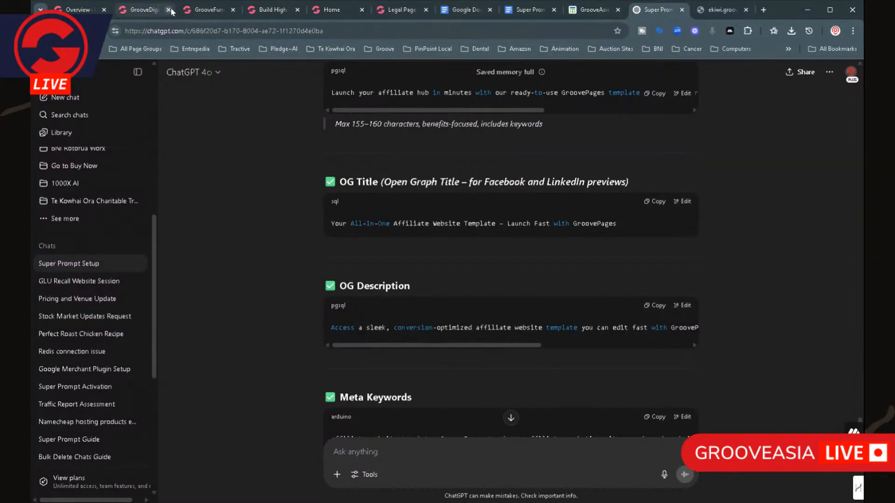
click(276, 13)
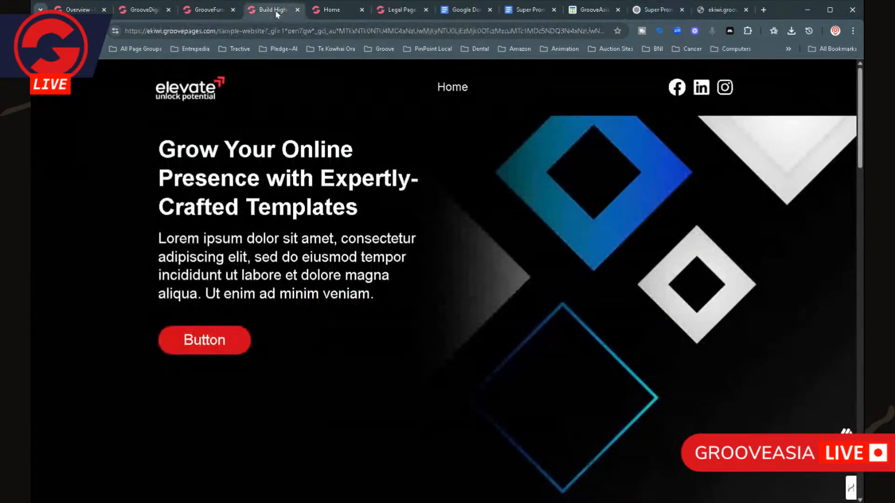
click(205, 10)
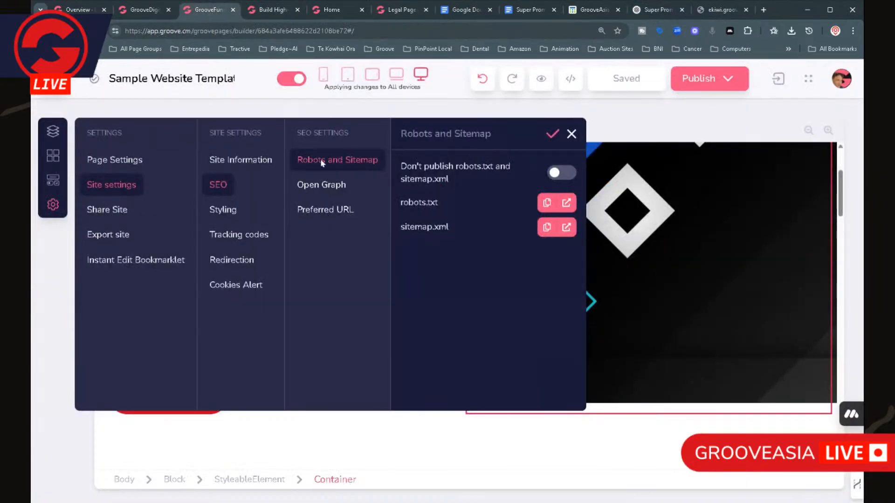
Step: Leave the site-wide robots and sitemap settings and review the home page's page information, indexing settings and SEO score
click(572, 134)
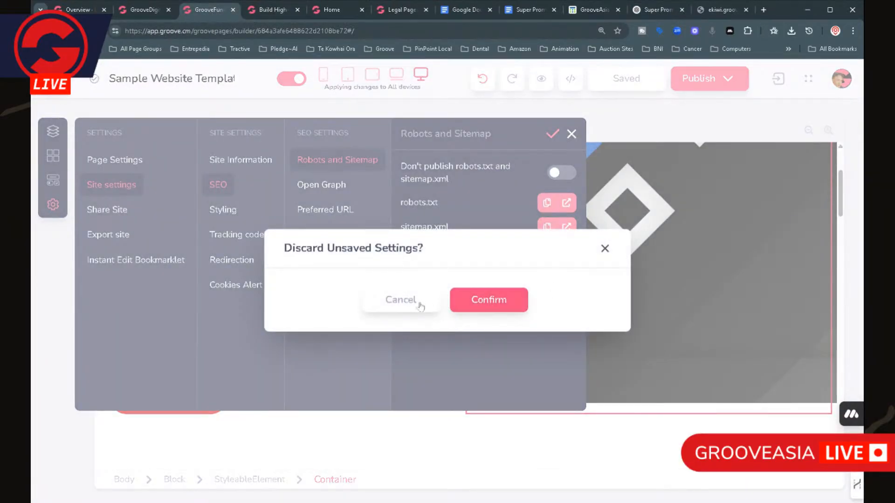
click(400, 300)
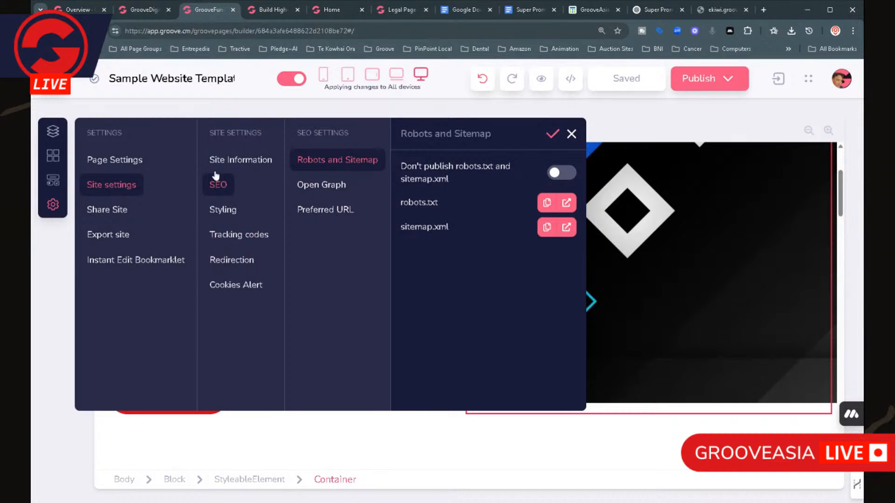
click(128, 167)
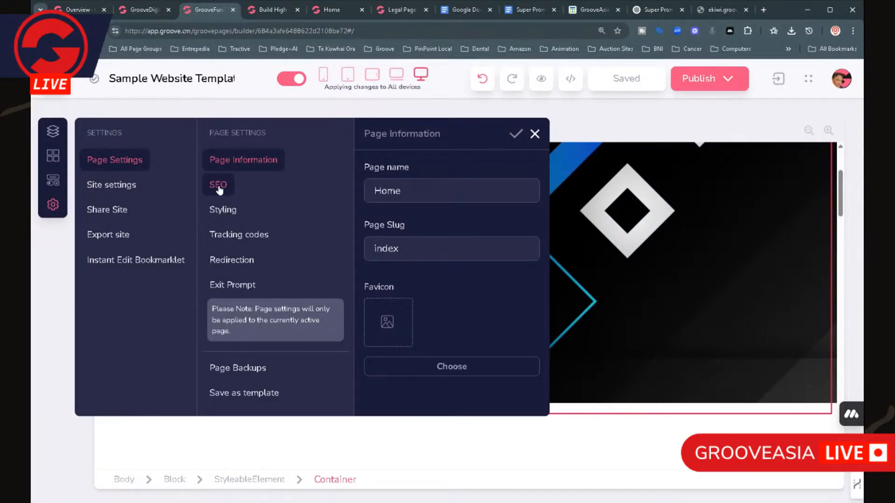
double_click(396, 191)
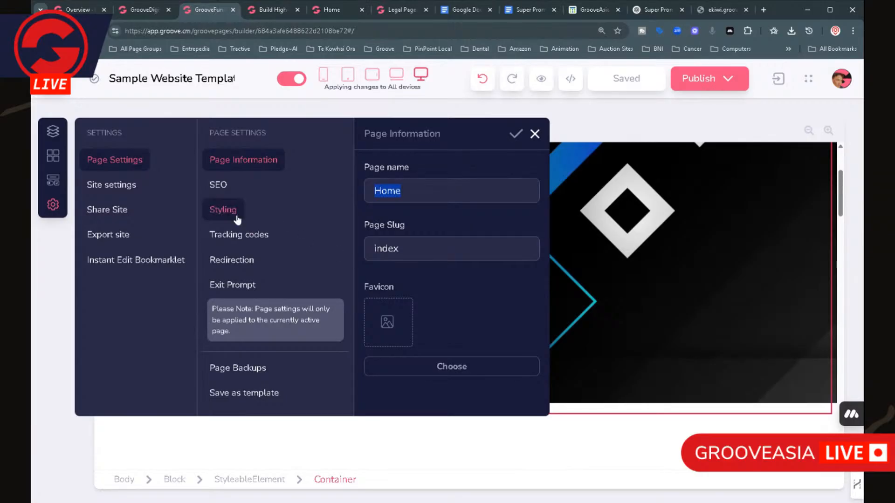
click(230, 190)
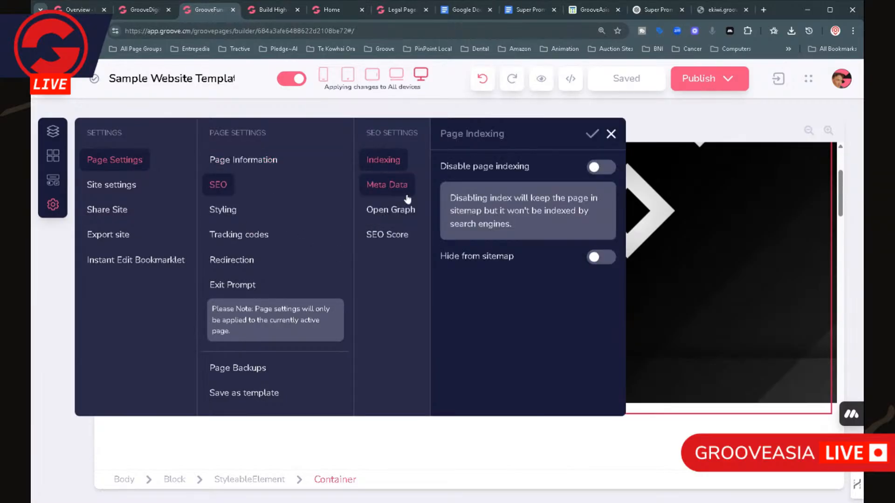
click(402, 233)
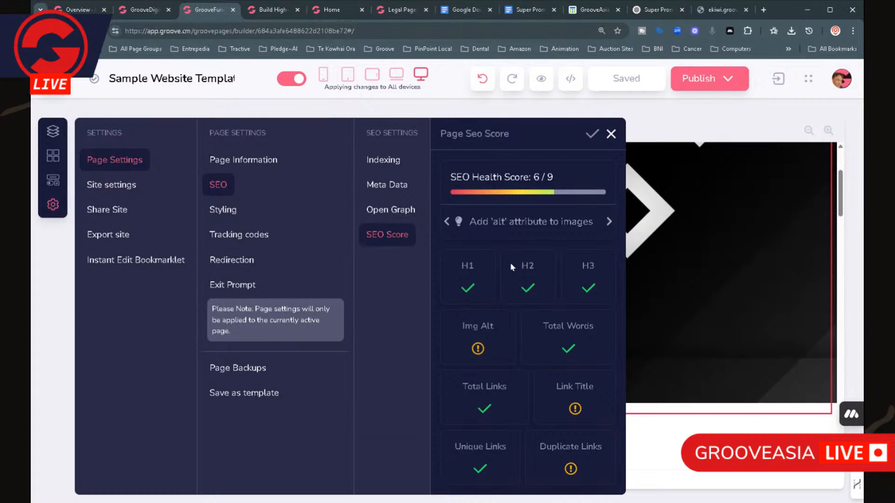
Step: Look through the home page's styling, font list, tracking code and redirection settings
click(227, 212)
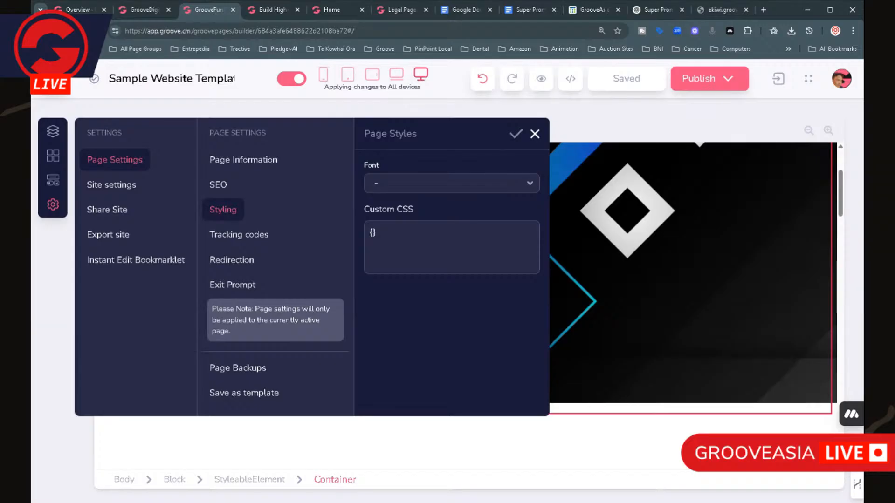
click(247, 236)
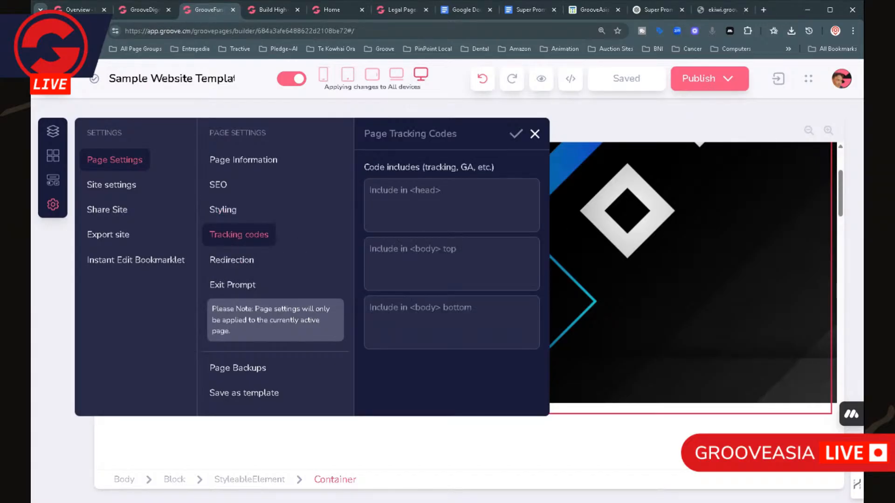
click(231, 210)
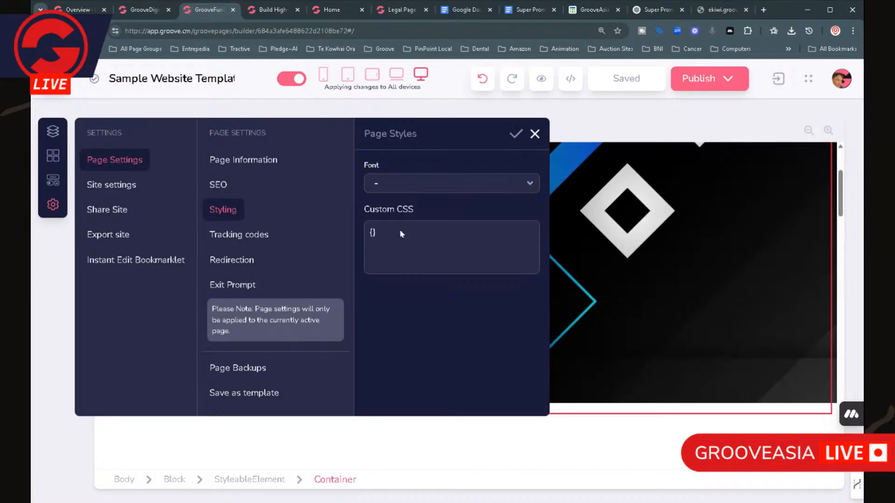
click(399, 187)
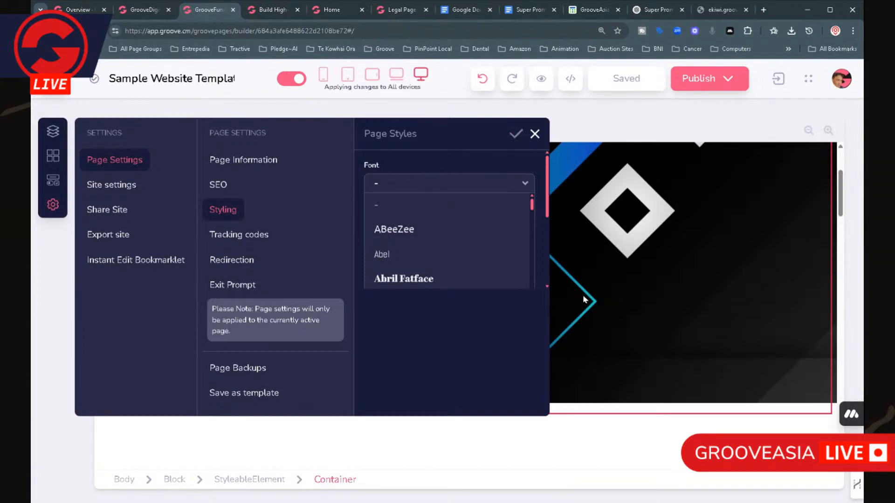
click(224, 212)
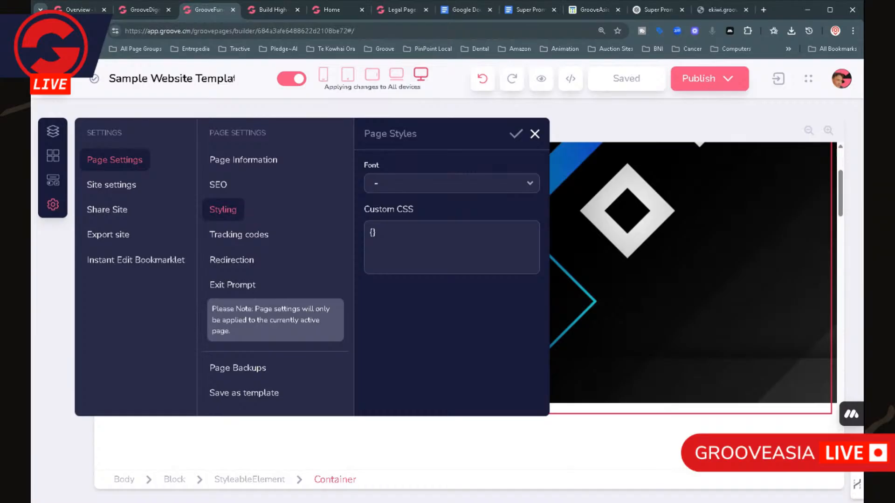
click(257, 238)
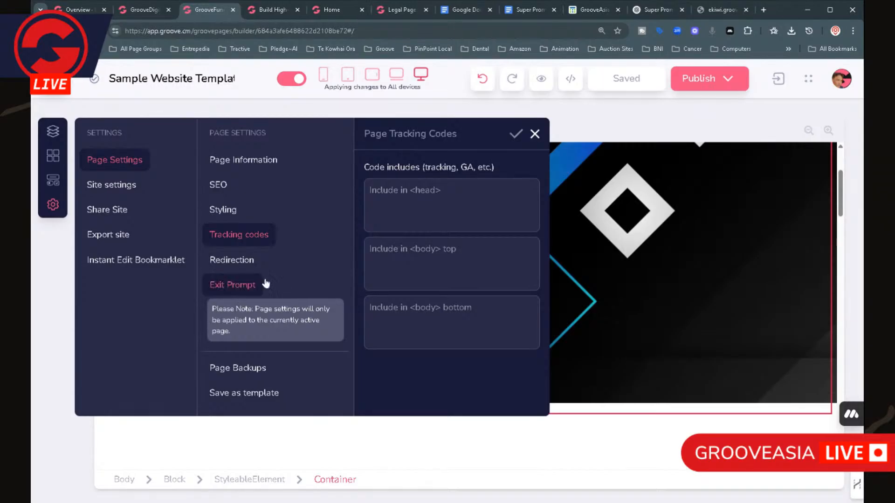
click(246, 271)
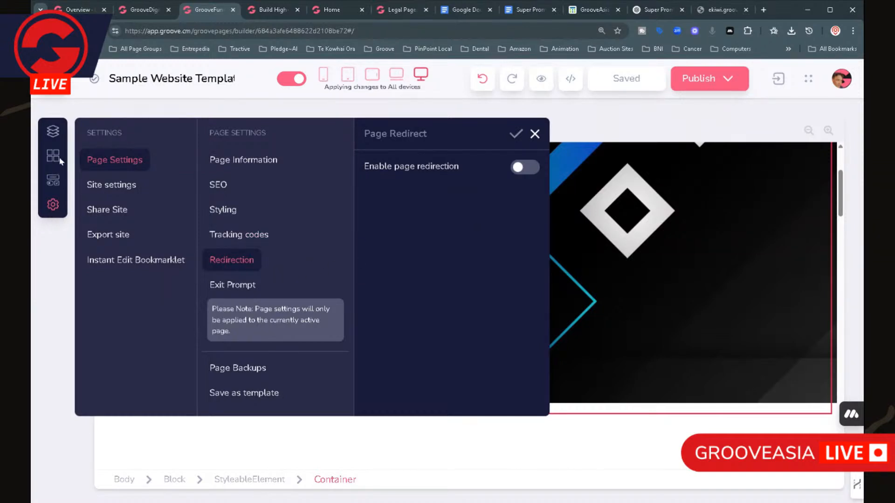
Step: Check the site's website pages and its Legal Pages funnel in the assets, and close the assets view
click(53, 134)
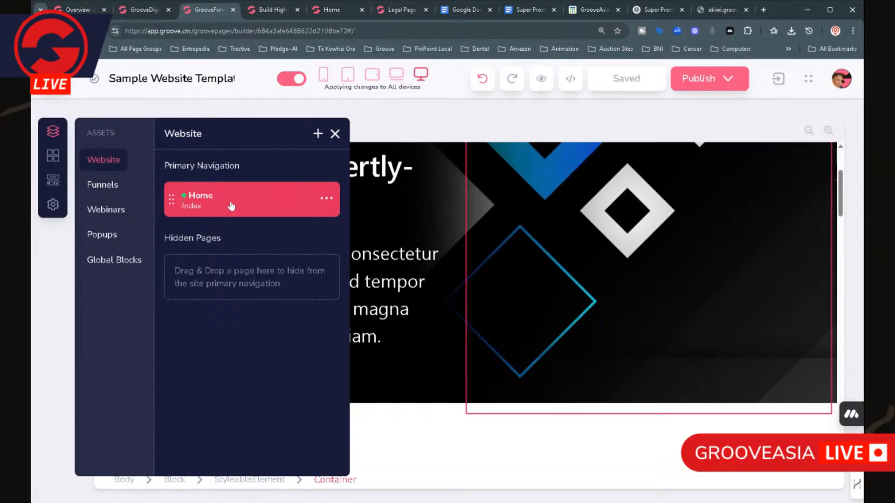
click(109, 185)
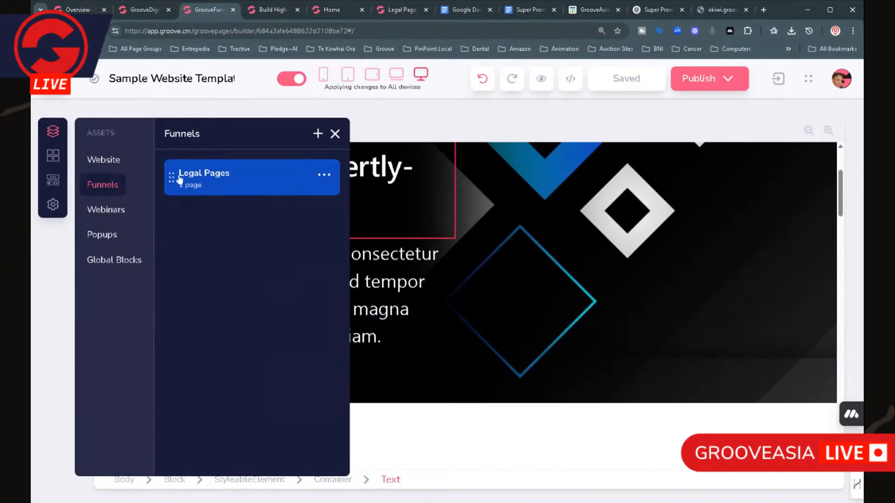
click(100, 160)
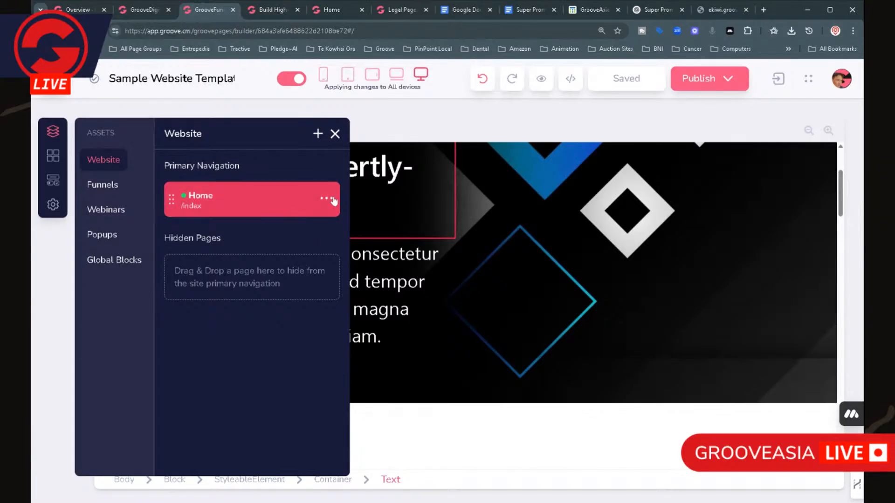
click(107, 189)
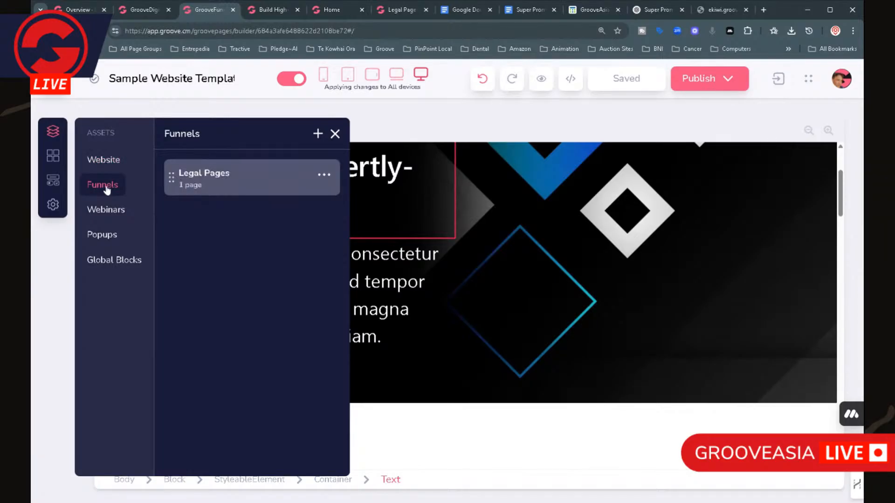
click(260, 196)
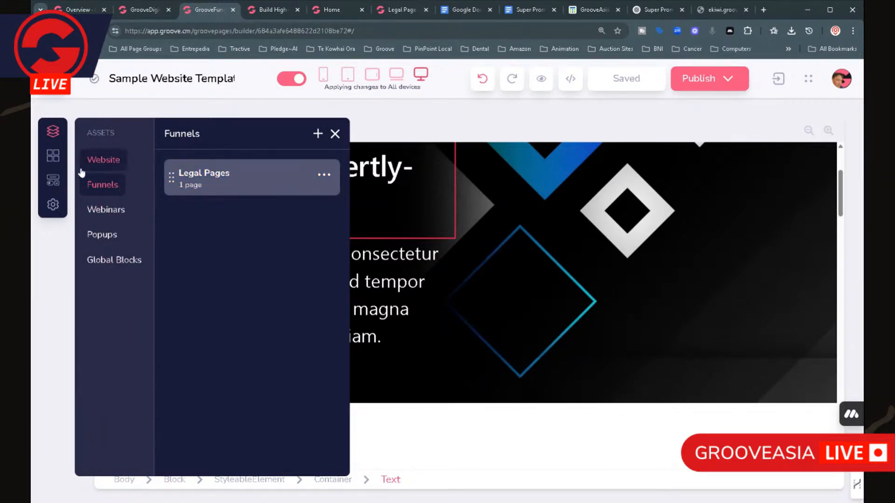
click(334, 136)
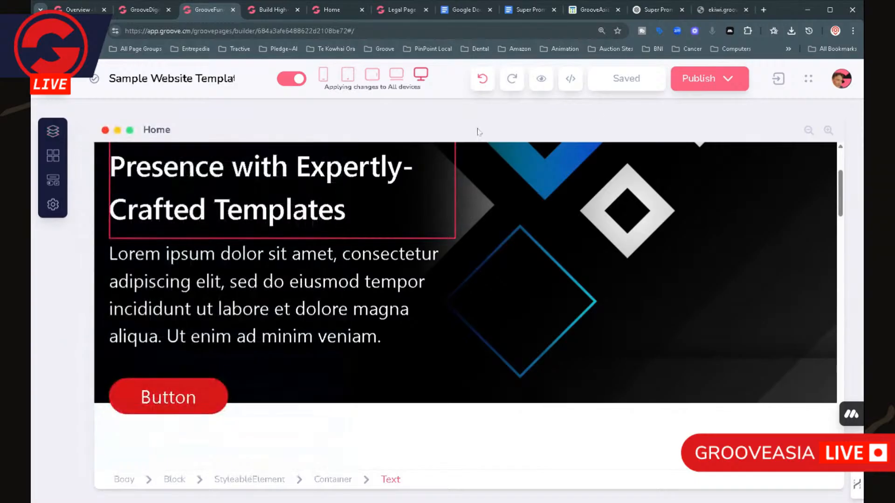
Step: Inspect the services section of the home page, selecting the laptop image, the web hosting image and the web hosting info button
scroll(325, 362, down, 15)
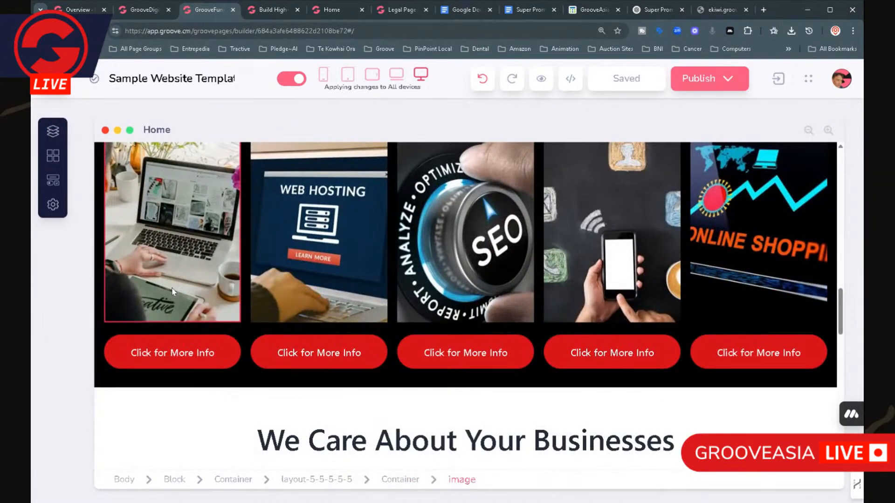
click(174, 291)
scroll(344, 335, down, 2)
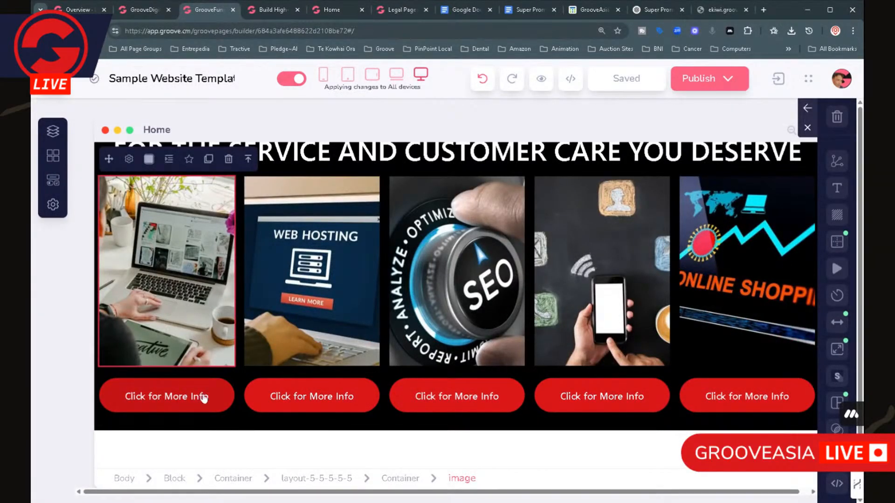
scroll(179, 308, up, 1)
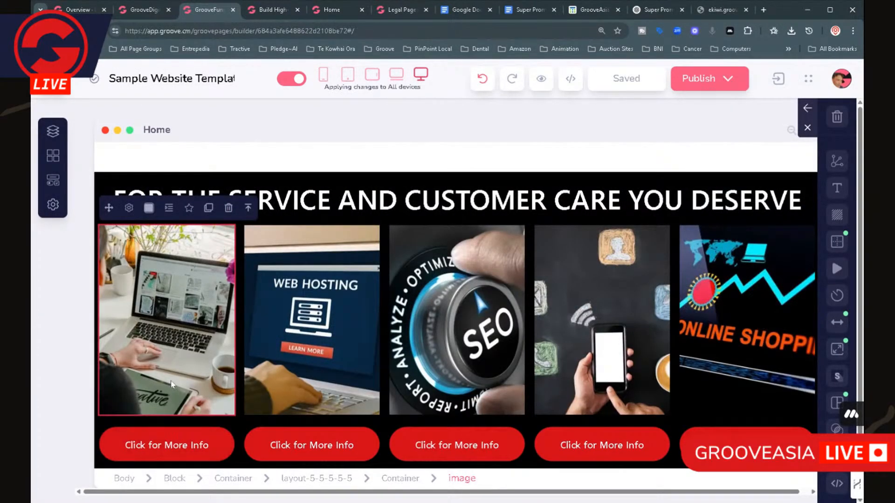
scroll(172, 385, down, 1)
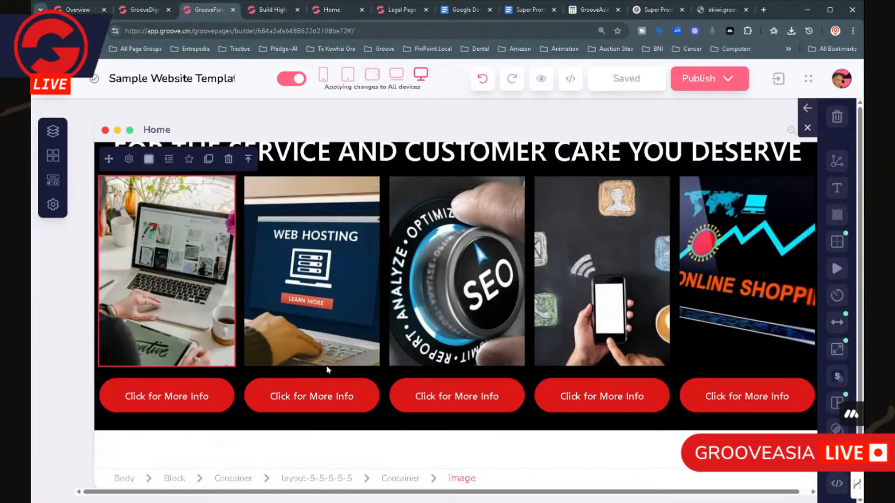
click(317, 294)
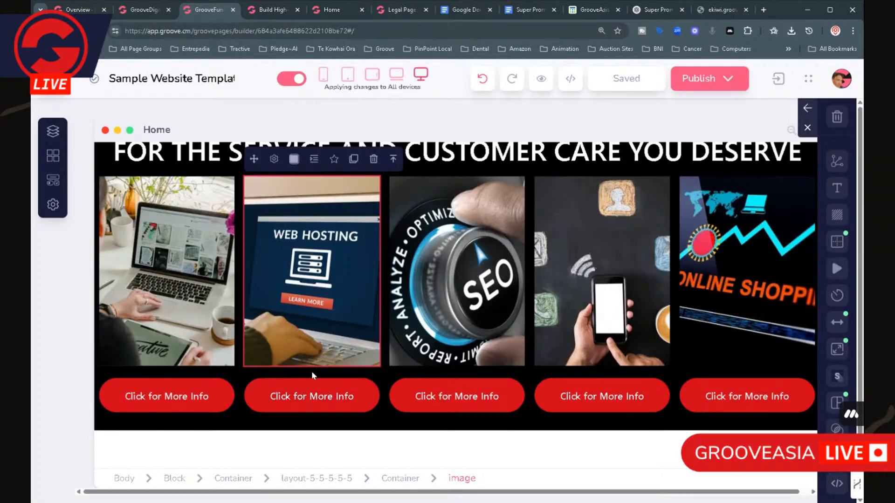
scroll(328, 375, down, 1)
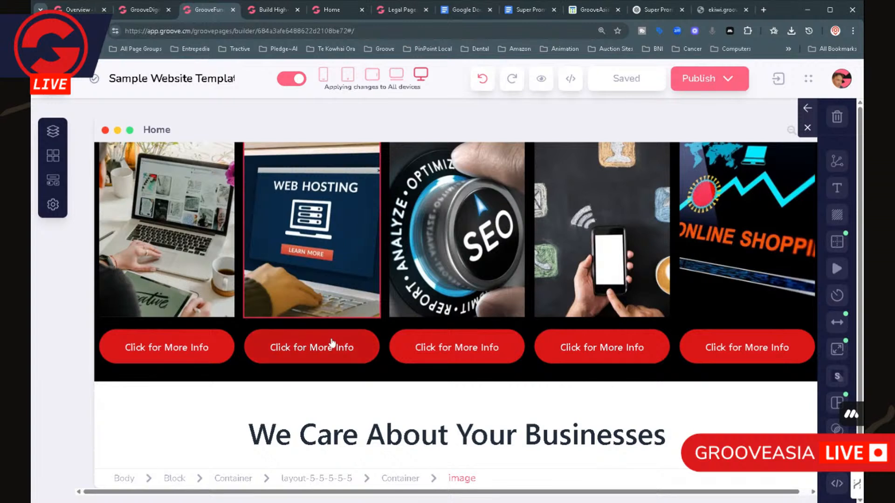
click(296, 340)
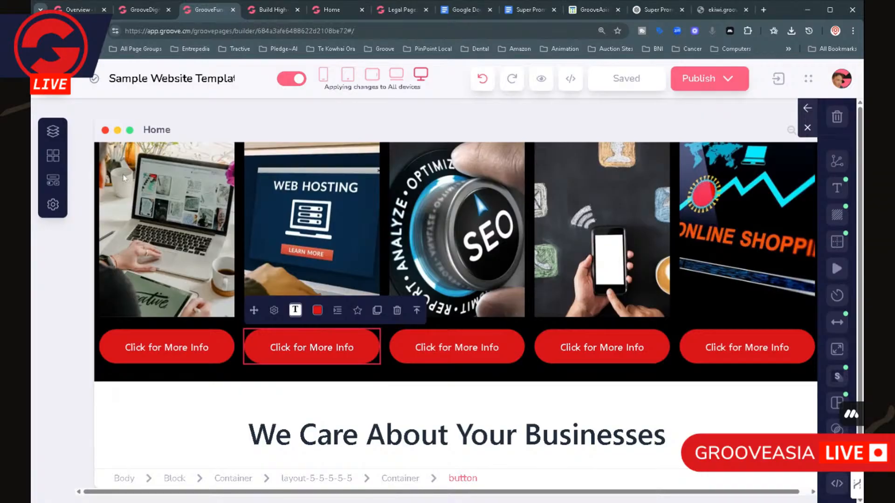
Step: Create a new popup for the site from the Blank Template
click(54, 135)
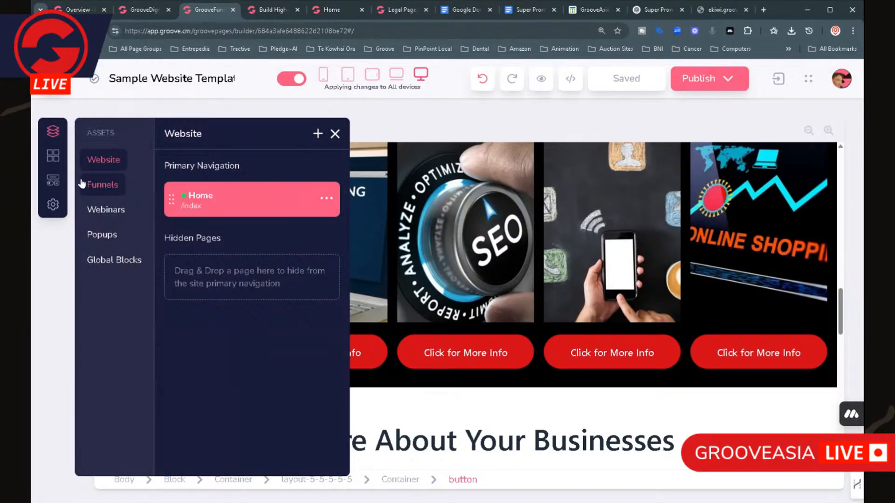
click(108, 237)
click(318, 135)
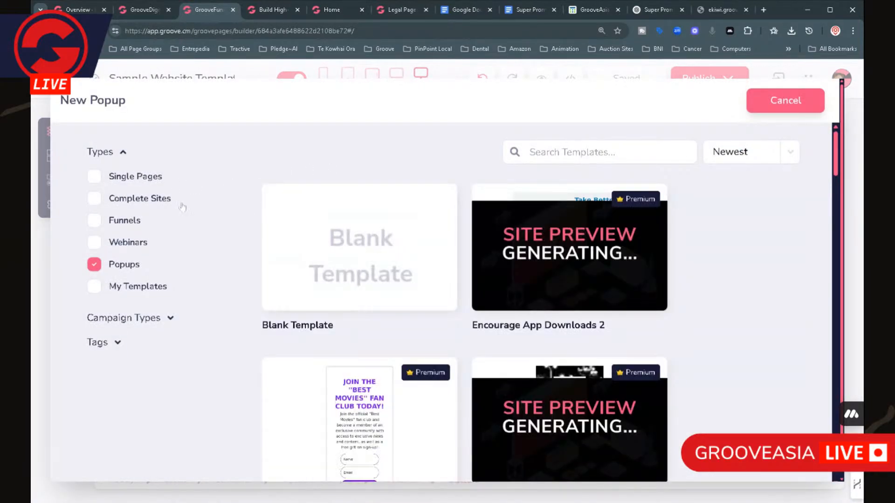
click(334, 248)
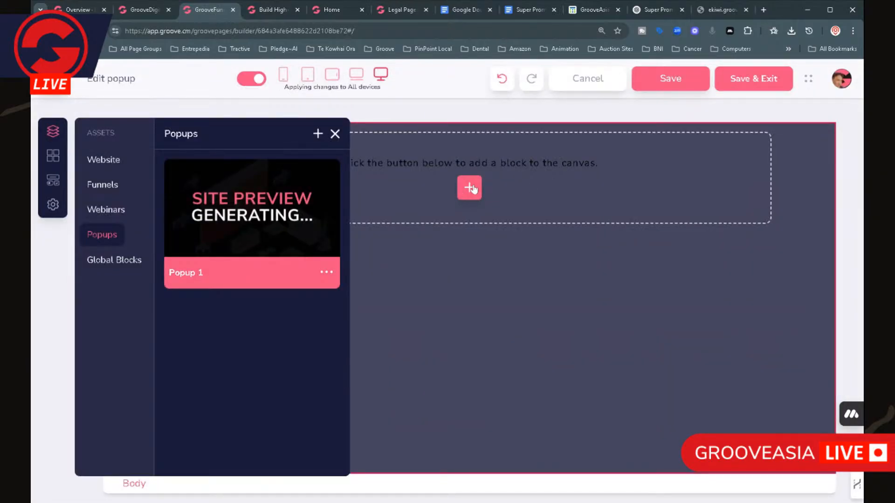
Step: Add the "About Your Teacher" block from the Designer type's Content category to the empty popup
click(470, 188)
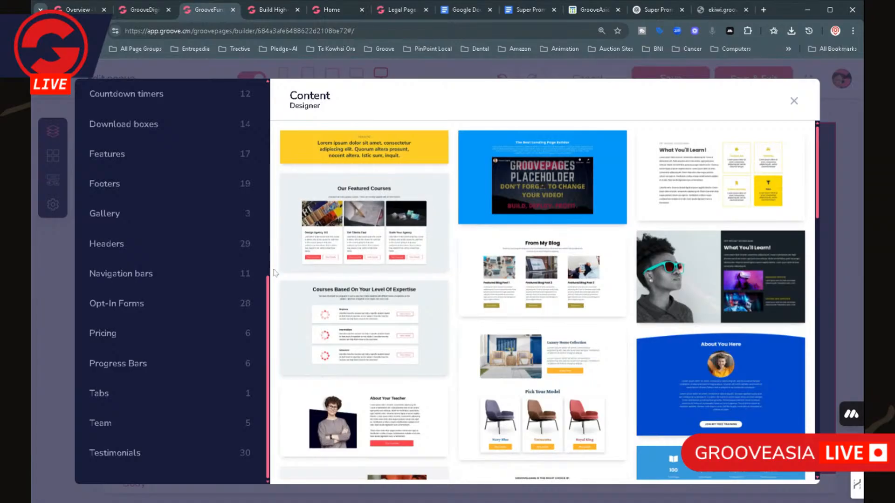
scroll(186, 226, up, 8)
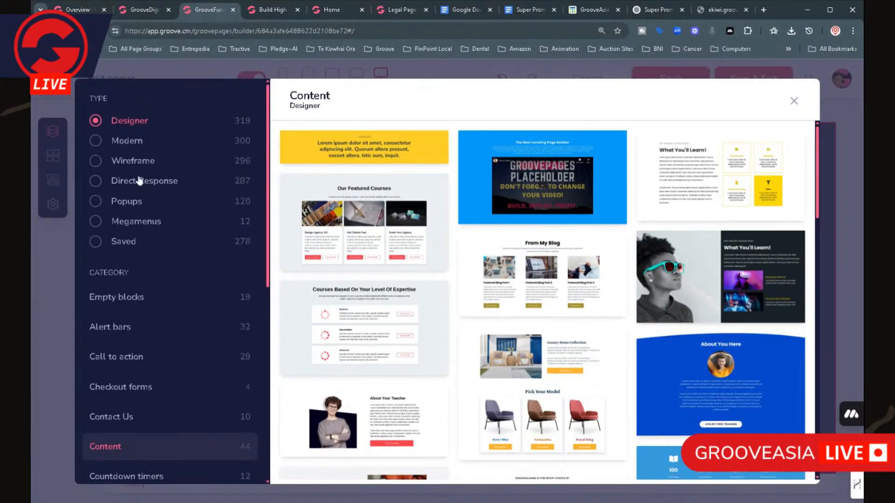
click(138, 161)
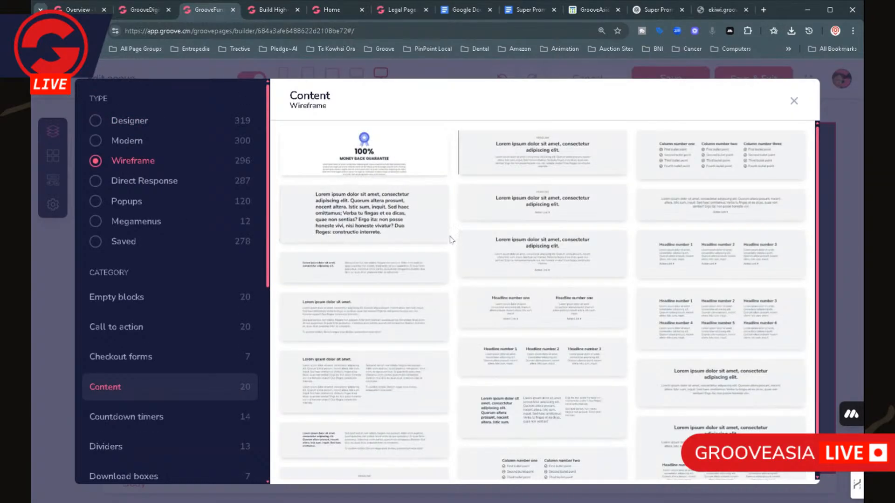
scroll(146, 263, down, 5)
scroll(148, 256, up, 5)
click(126, 144)
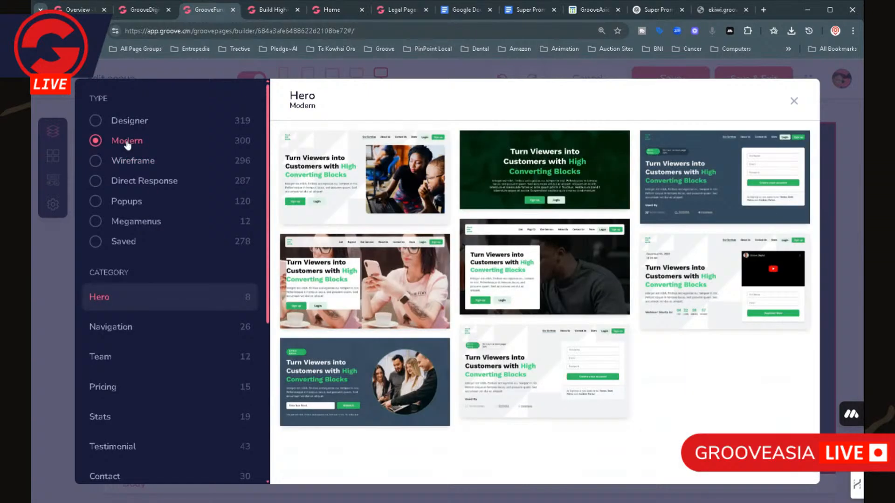
click(136, 122)
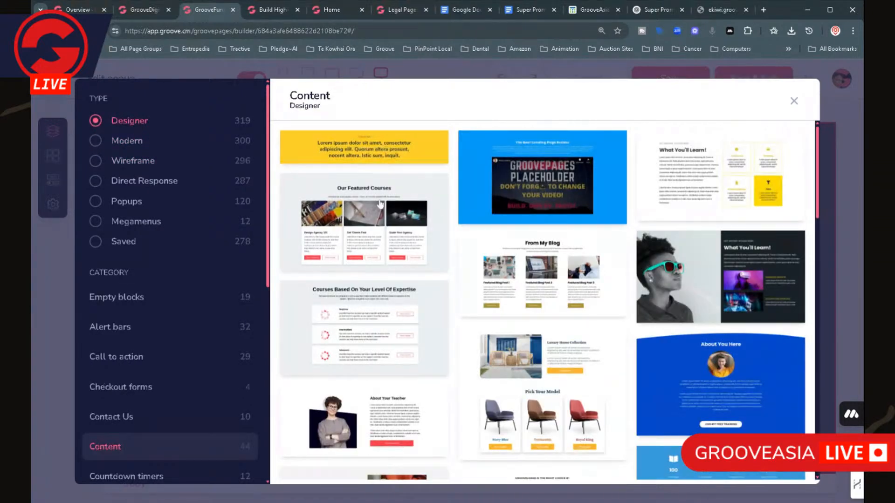
scroll(387, 240, down, 4)
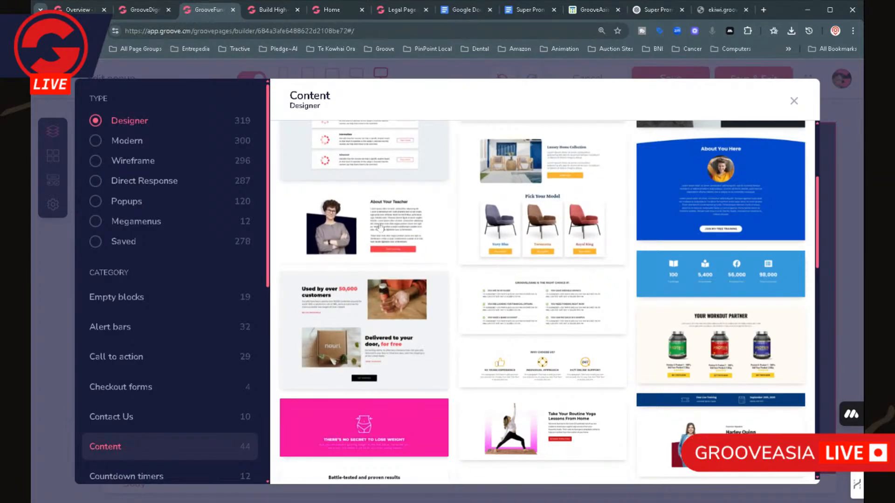
click(380, 228)
click(571, 238)
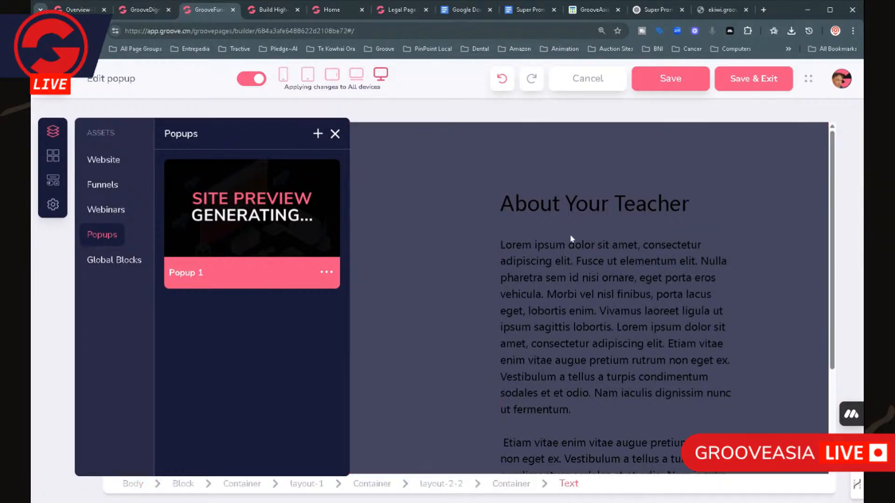
Step: Look over the inserted block in the popup, from its heading and portrait image down to the Start Learning button
click(728, 139)
scroll(725, 144, down, 3)
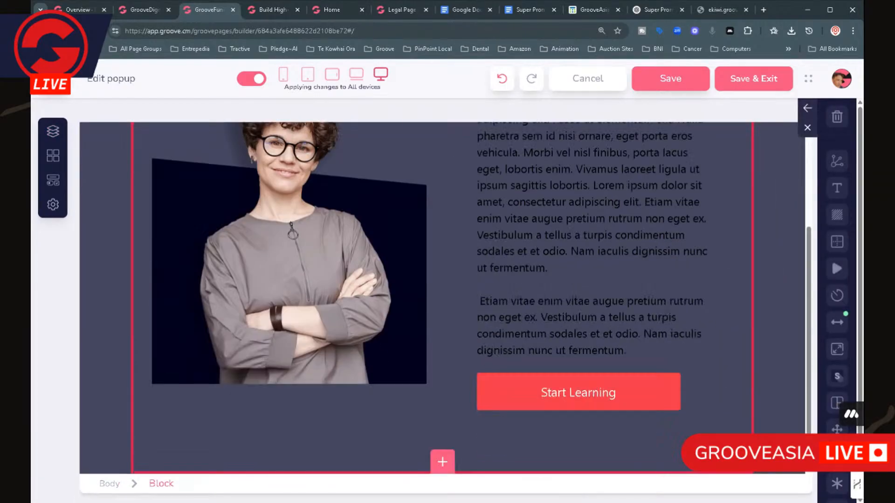
scroll(725, 144, up, 2)
scroll(593, 144, down, 1)
scroll(556, 142, up, 1)
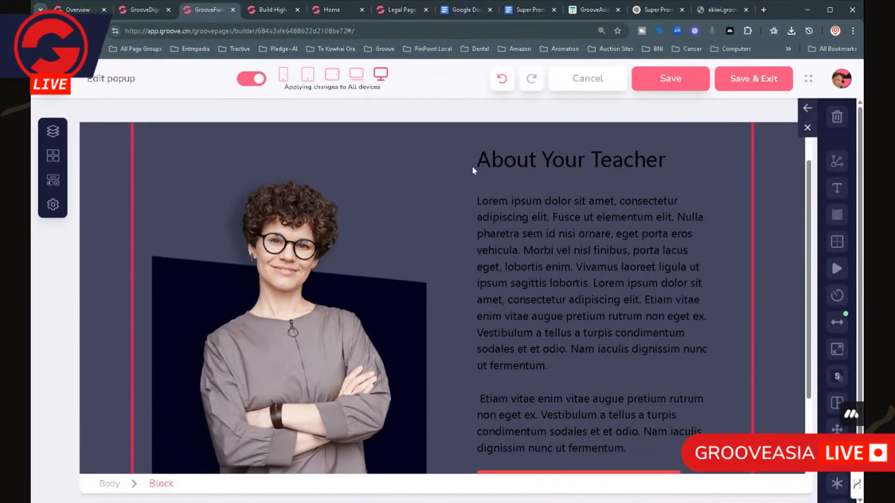
scroll(312, 298, down, 2)
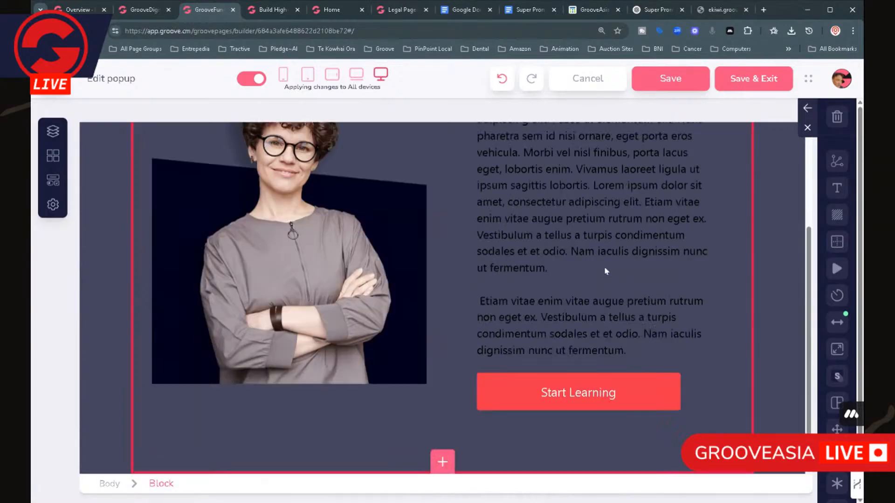
scroll(313, 298, up, 2)
scroll(331, 318, down, 2)
scroll(654, 395, up, 3)
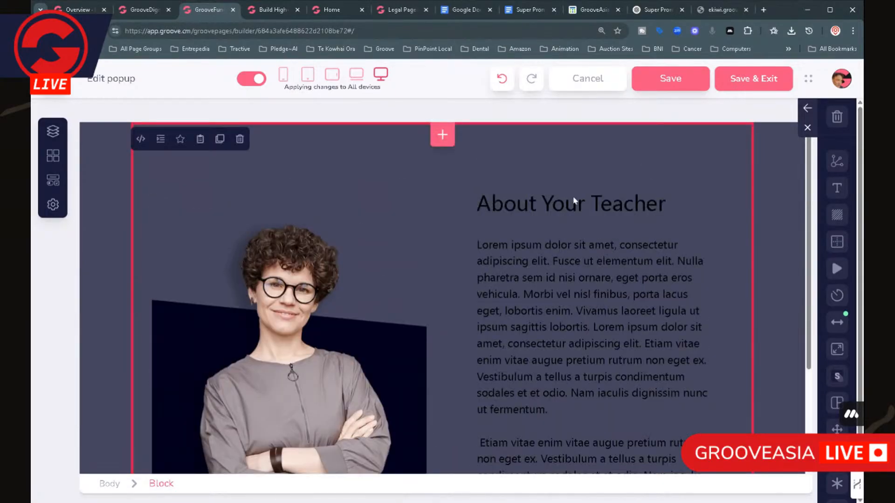
Step: Check the popup's page information in the page settings and inspect its block and image container on the canvas
click(52, 205)
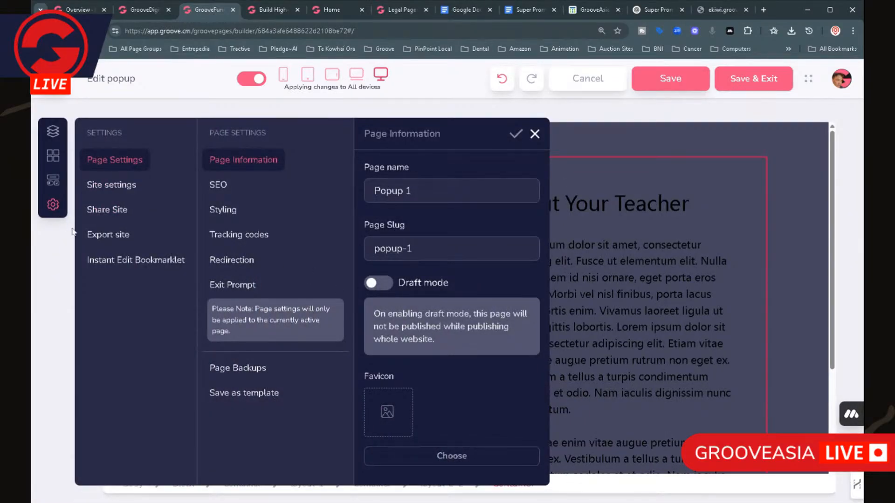
click(535, 133)
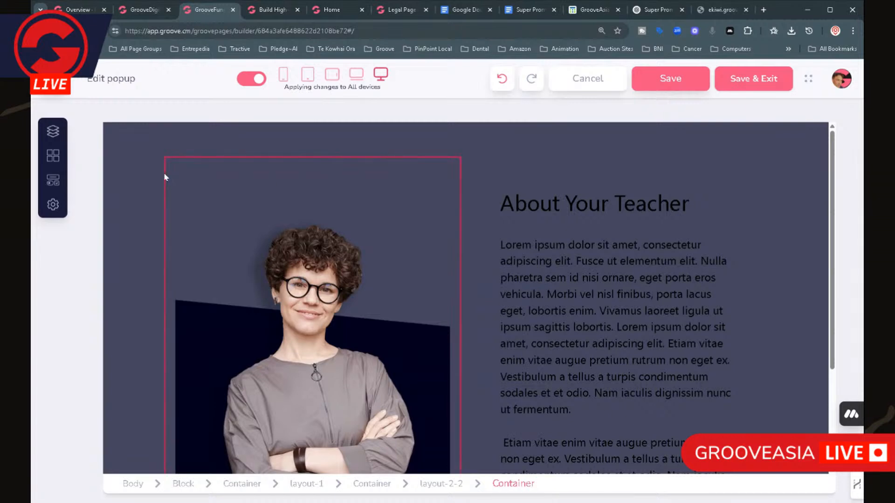
click(165, 177)
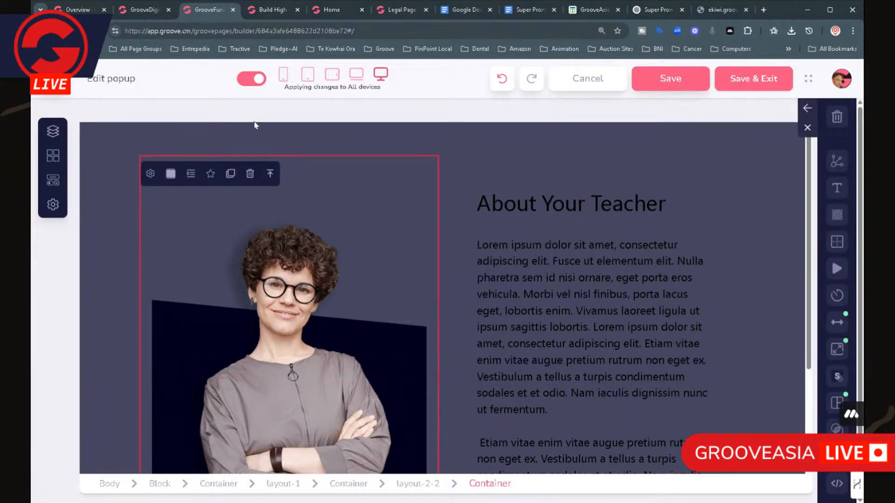
click(230, 136)
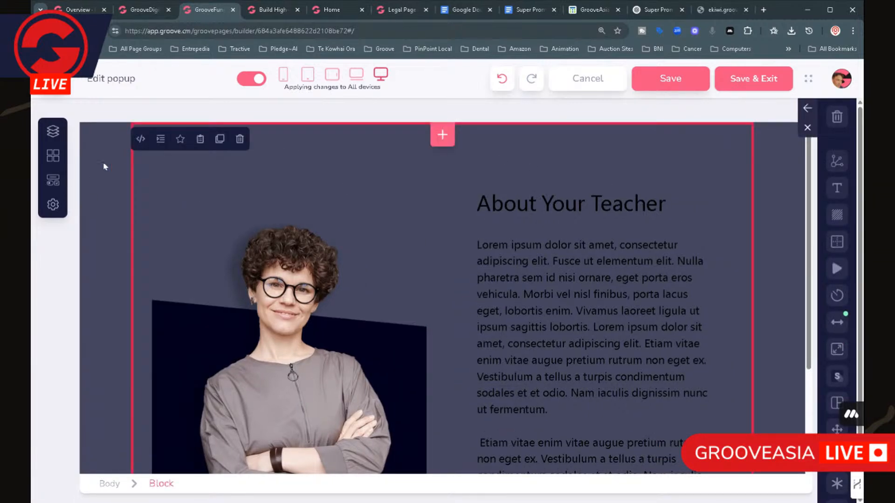
click(55, 209)
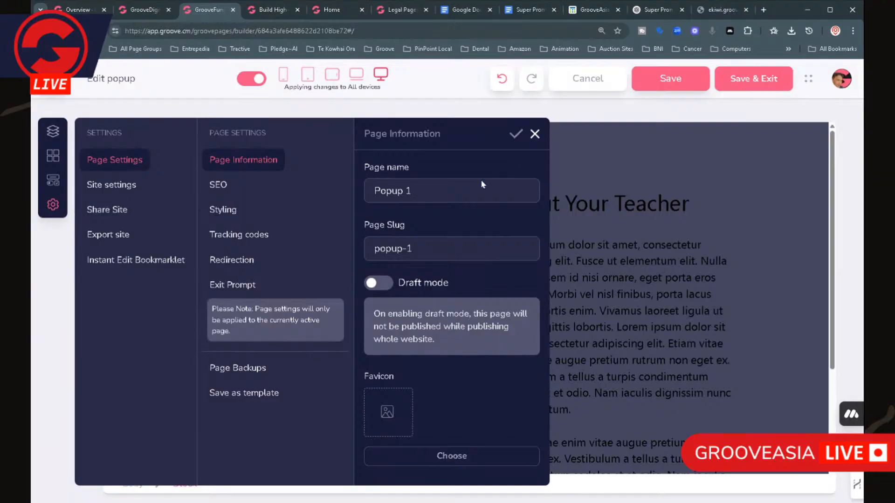
click(535, 134)
click(55, 207)
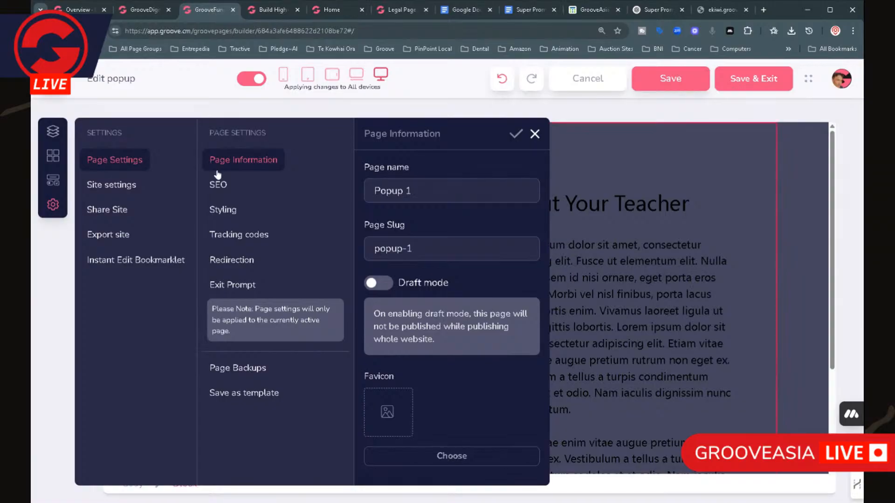
click(699, 136)
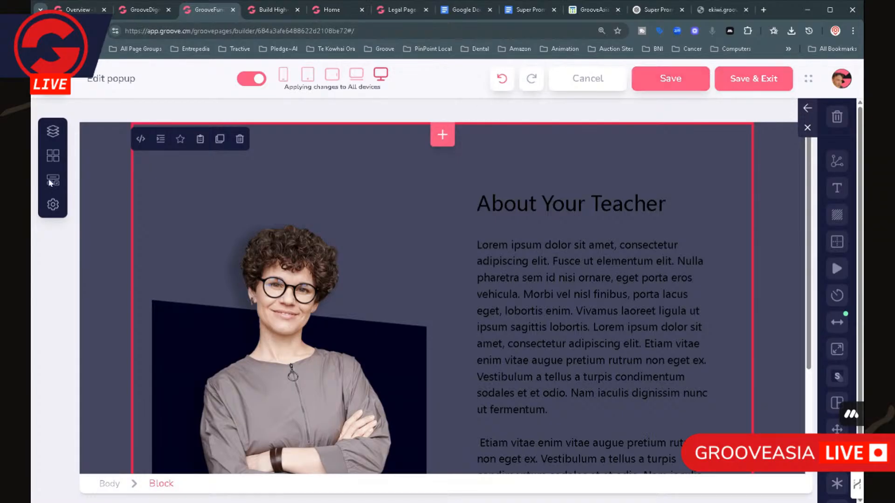
Step: Save the popup and exit its editor, and choose to edit Popup 1 again from the site's popups
click(751, 80)
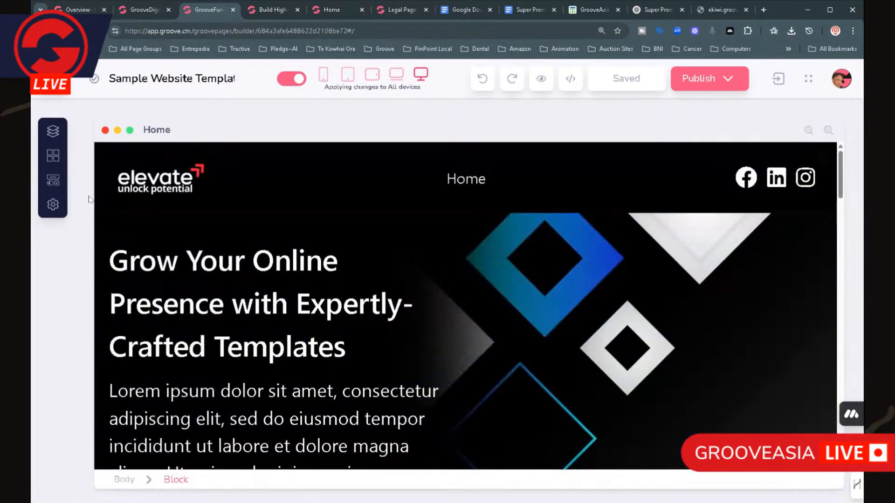
click(54, 133)
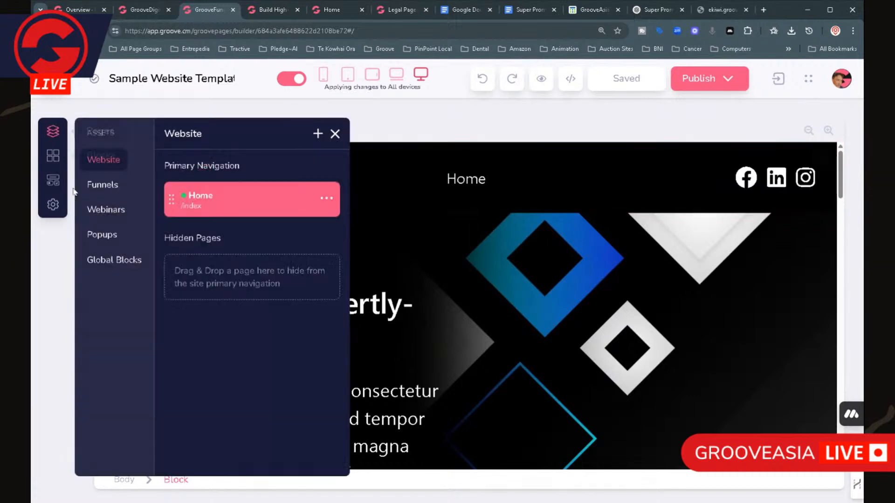
click(101, 234)
click(326, 271)
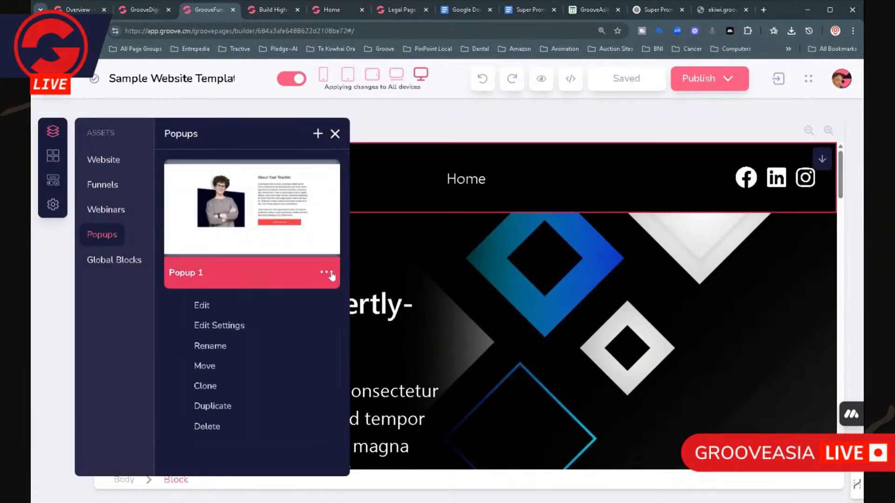
click(205, 306)
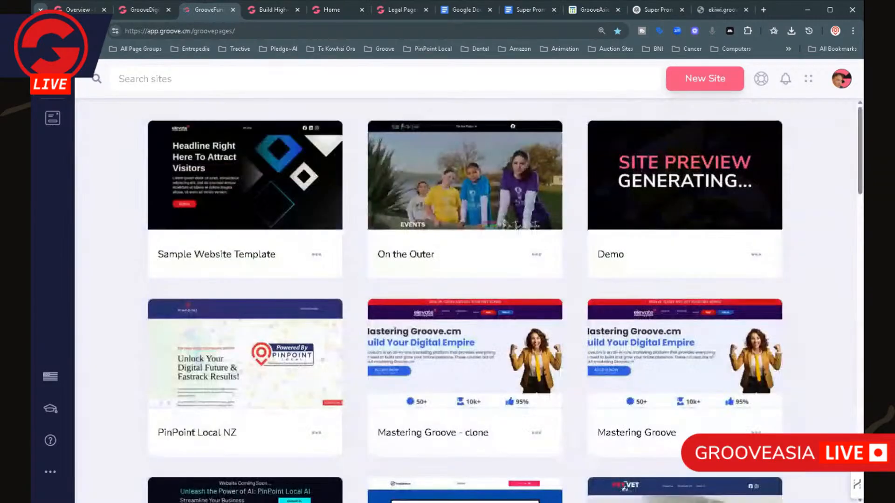
Step: Reopen the Sample Website Template site and open the settings of Popup 1
click(278, 179)
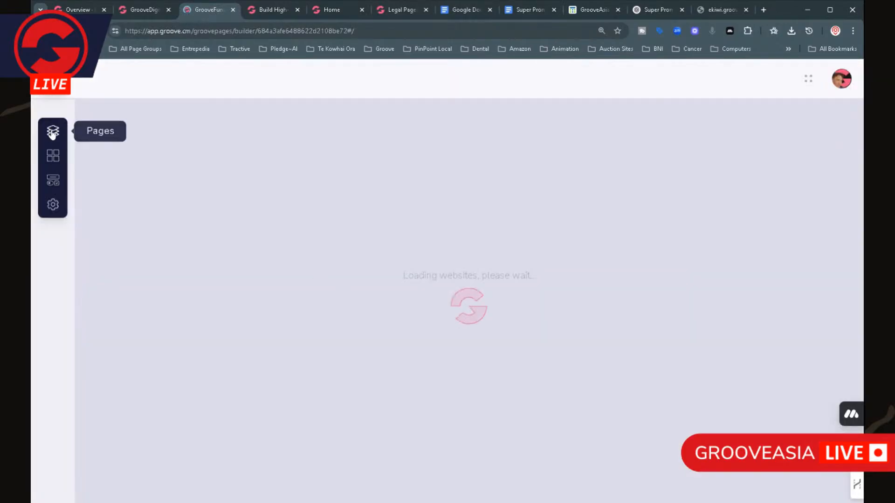
click(52, 133)
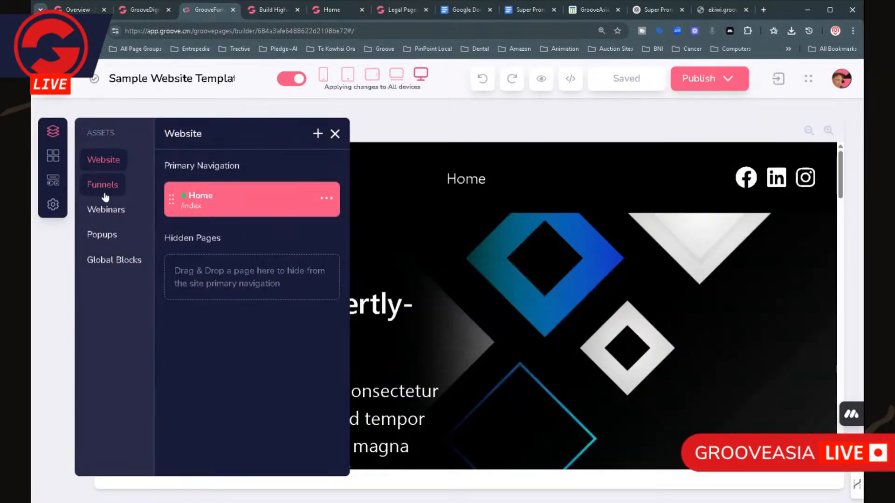
click(102, 235)
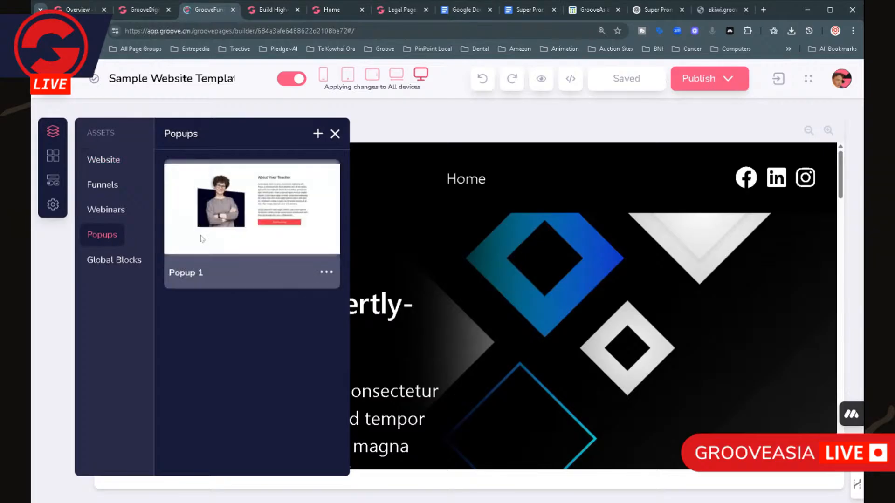
click(327, 273)
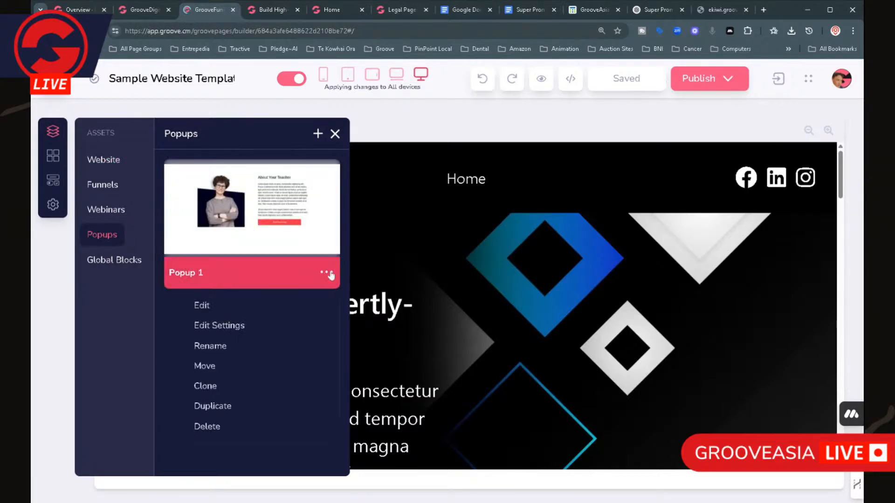
click(224, 331)
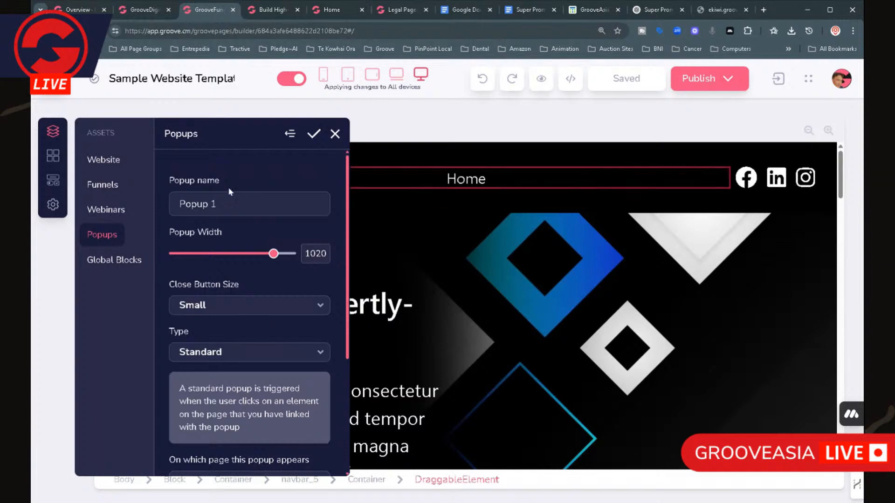
Step: Rename the popup as "Web Hosting", checking the services section of the home page for the service
triple_click(203, 204)
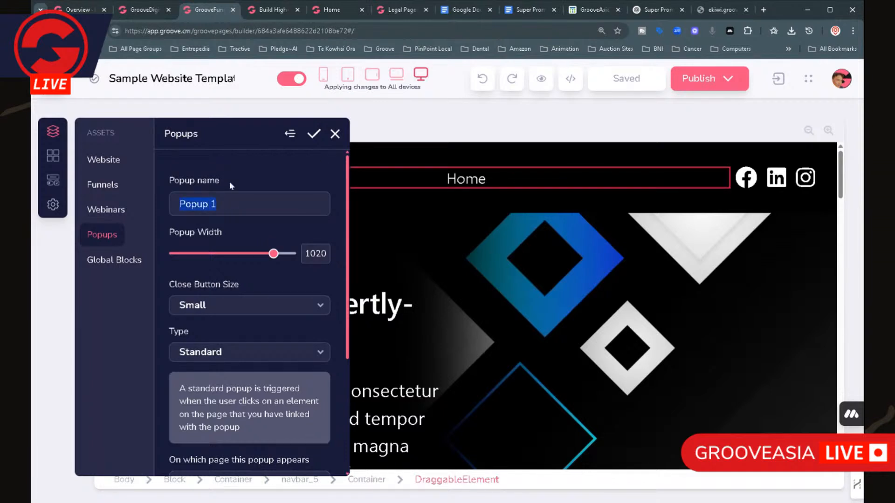
text(O)
scroll(592, 303, down, 10)
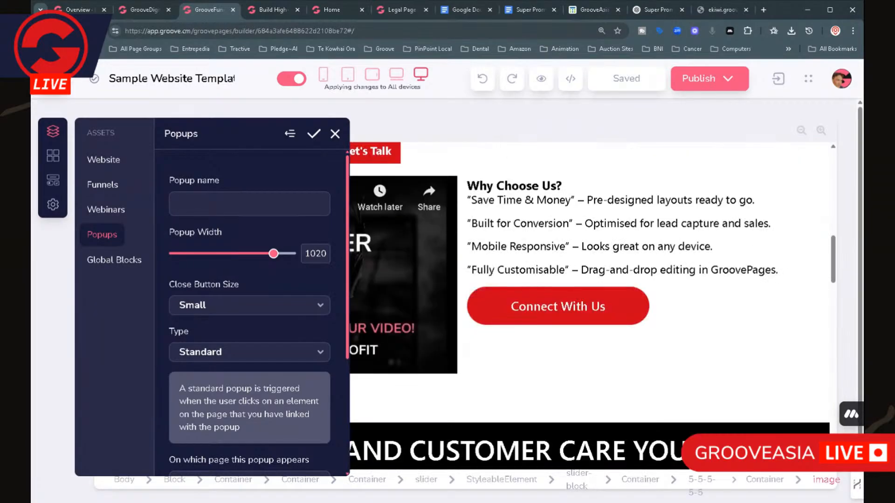
scroll(591, 306, down, 4)
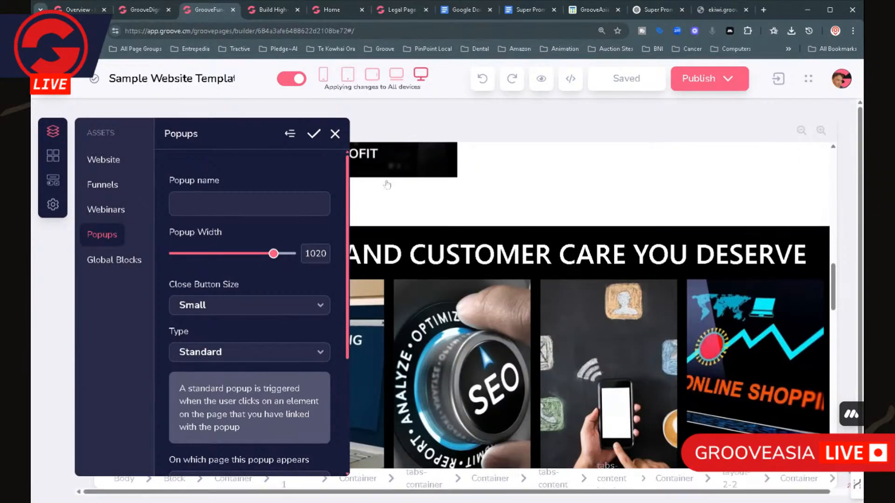
text(Web Host)
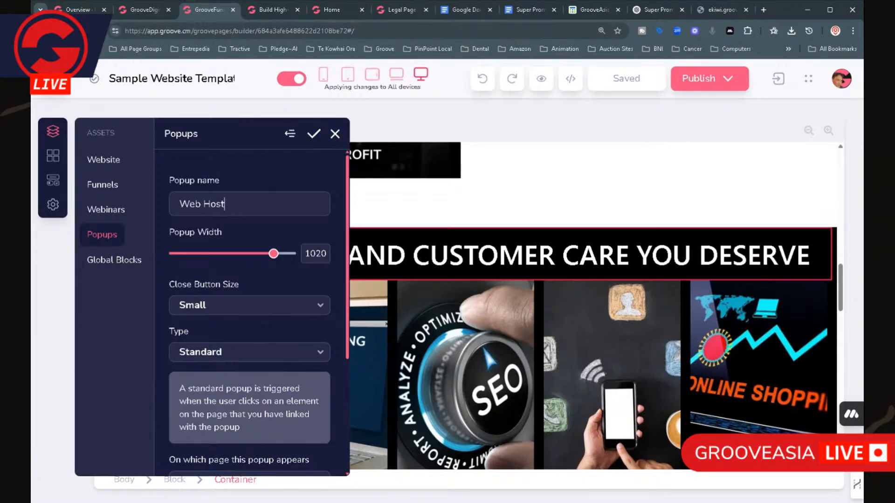
text(ing)
Step: Set the Web Hosting popup's width to 600 and its type to Entry
scroll(253, 299, down, 1)
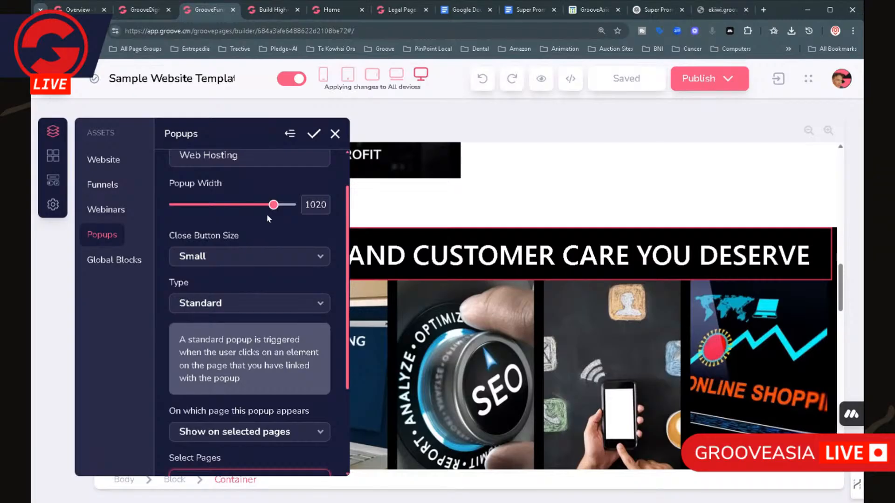
drag(275, 211, 234, 219)
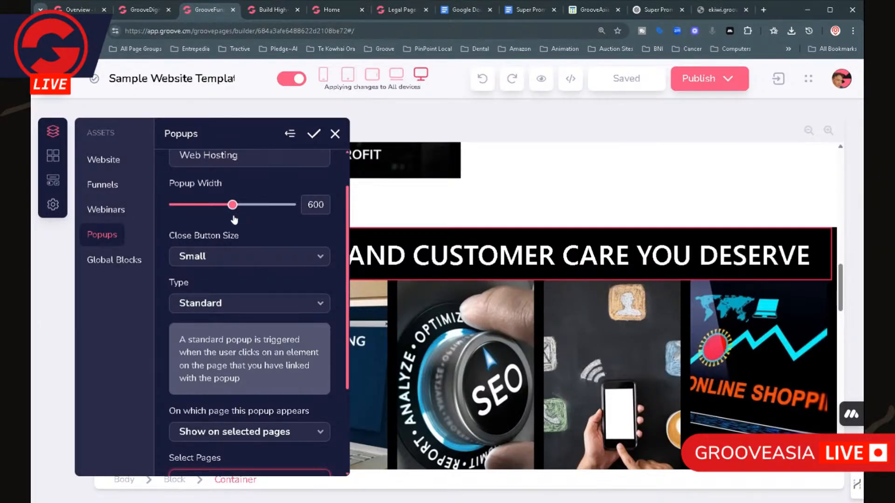
scroll(286, 290, down, 2)
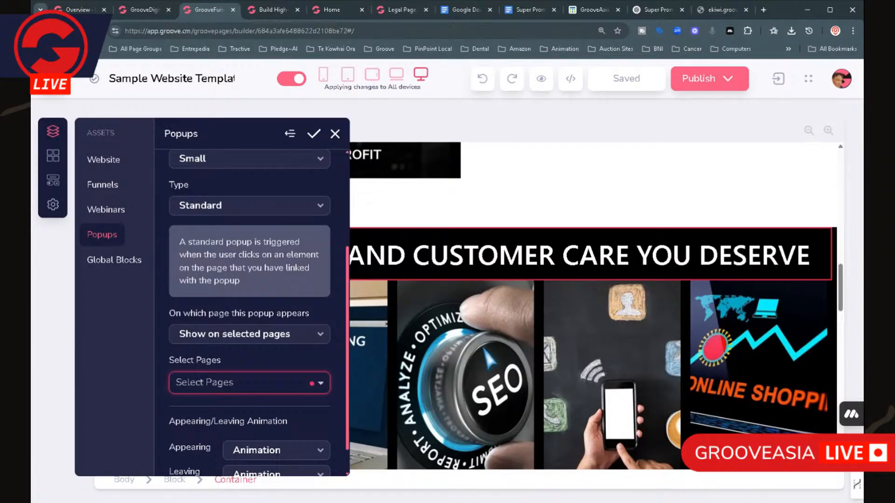
click(273, 209)
click(203, 253)
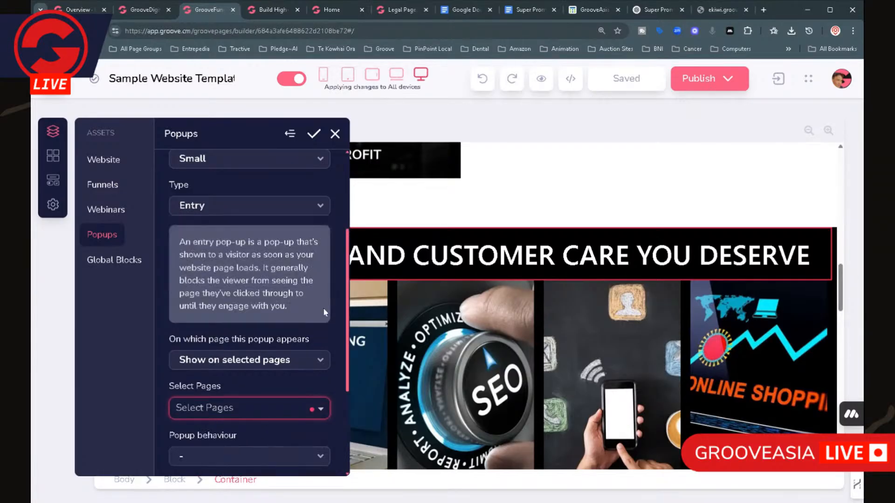
Step: Set the Web Hosting popup to appear on the Home page by selecting the Primary Navigation pages
scroll(325, 312, down, 2)
click(320, 311)
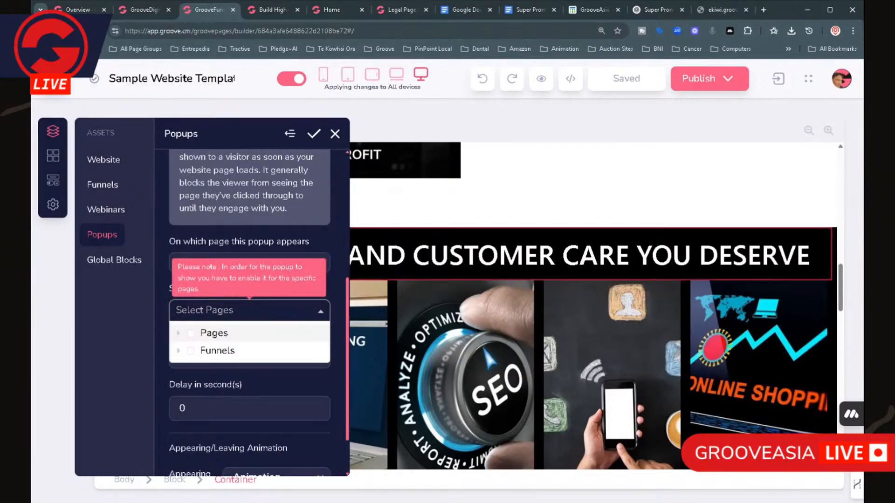
click(178, 334)
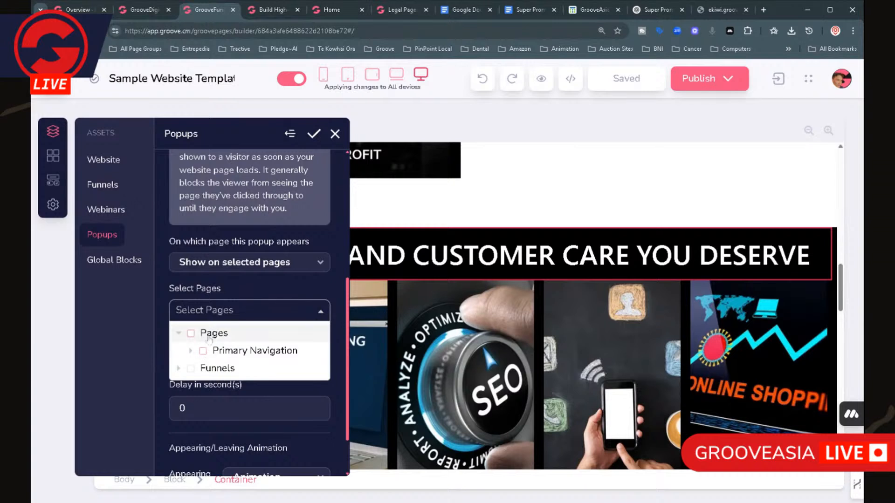
click(204, 350)
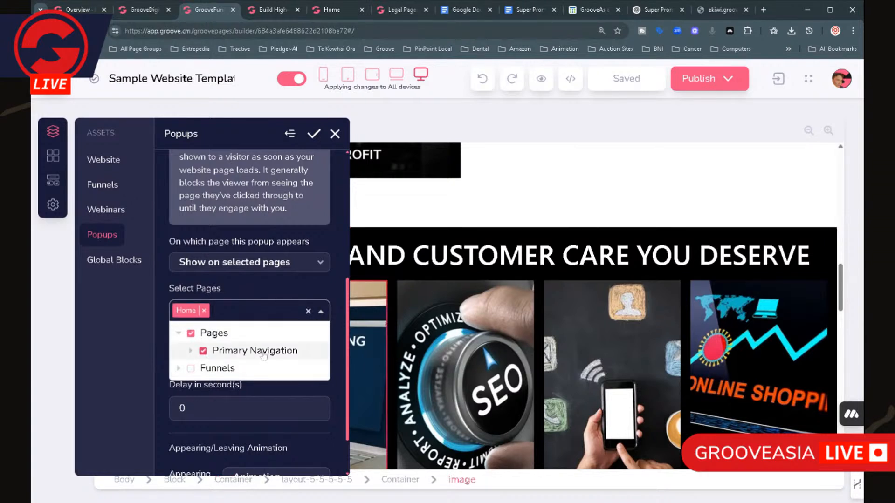
click(288, 290)
scroll(263, 364, down, 2)
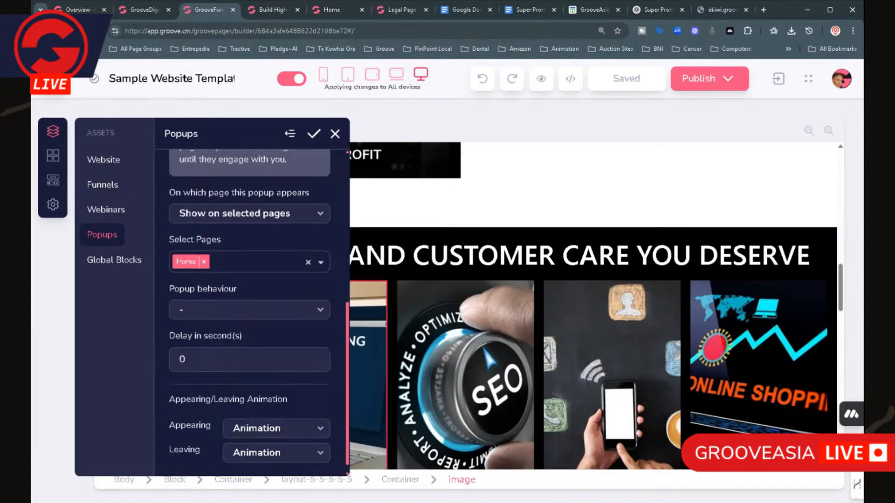
Step: Set the popup behaviour to Show on every visit and save the popup settings
click(266, 303)
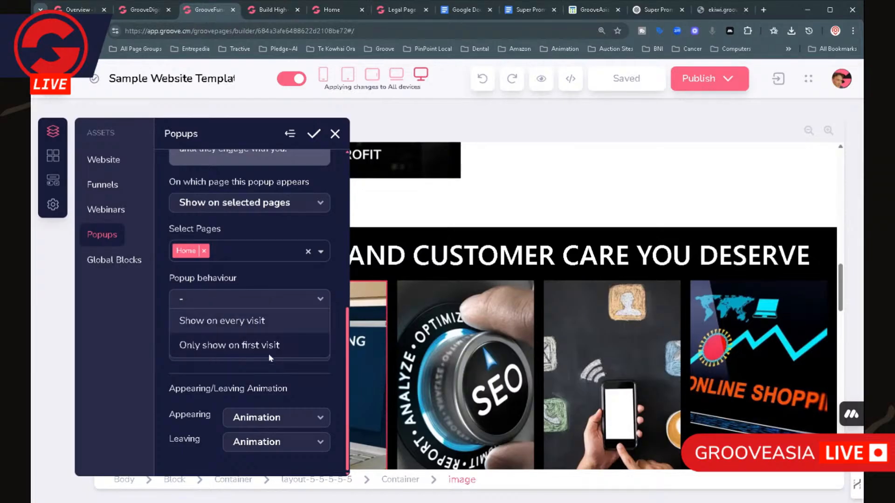
click(238, 325)
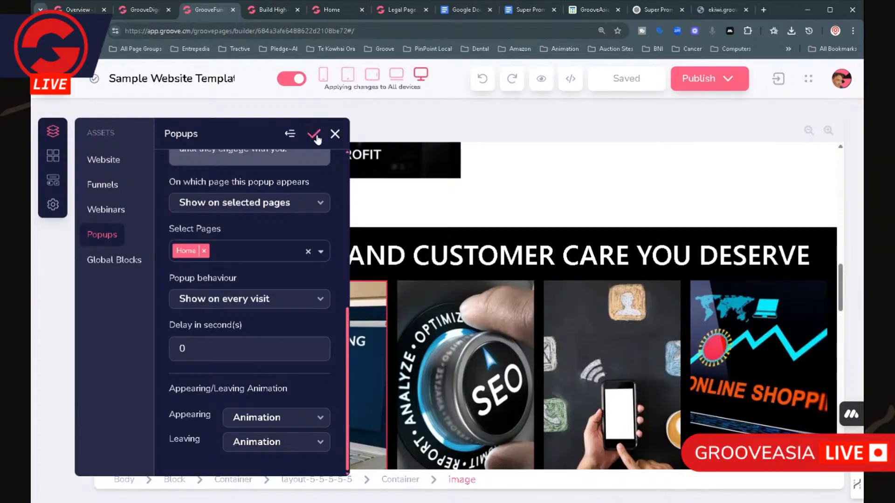
click(313, 135)
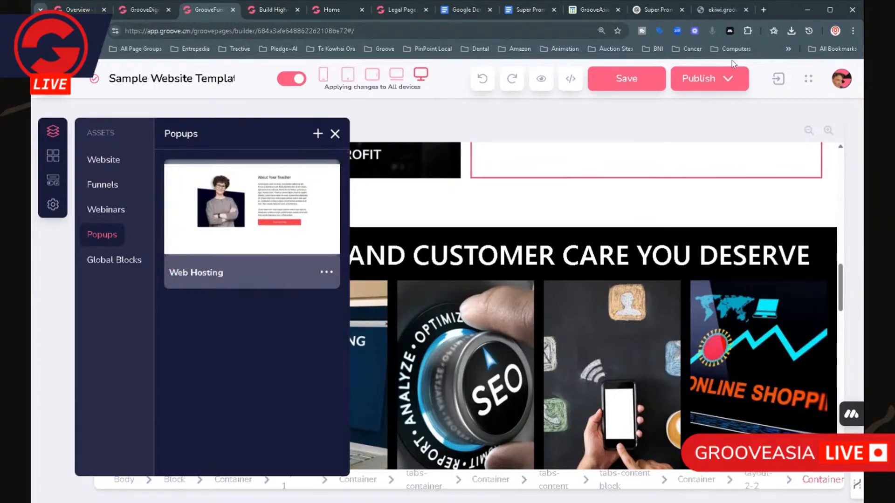
Step: Close the popups list and open the settings of the Click for More Info button below the Web Hosting image
click(727, 79)
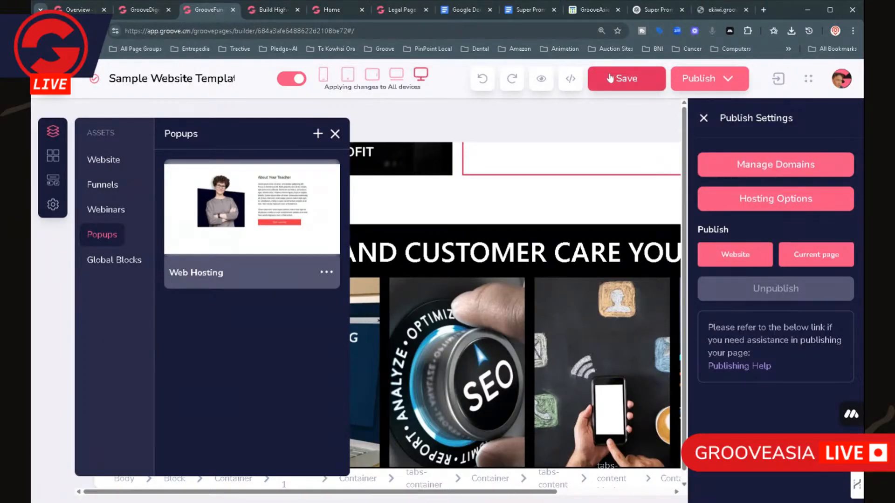
click(335, 135)
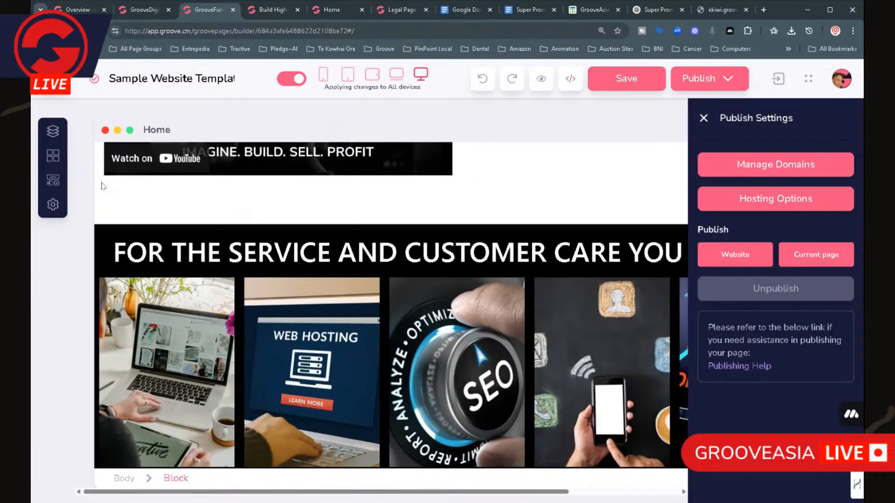
scroll(330, 341, down, 3)
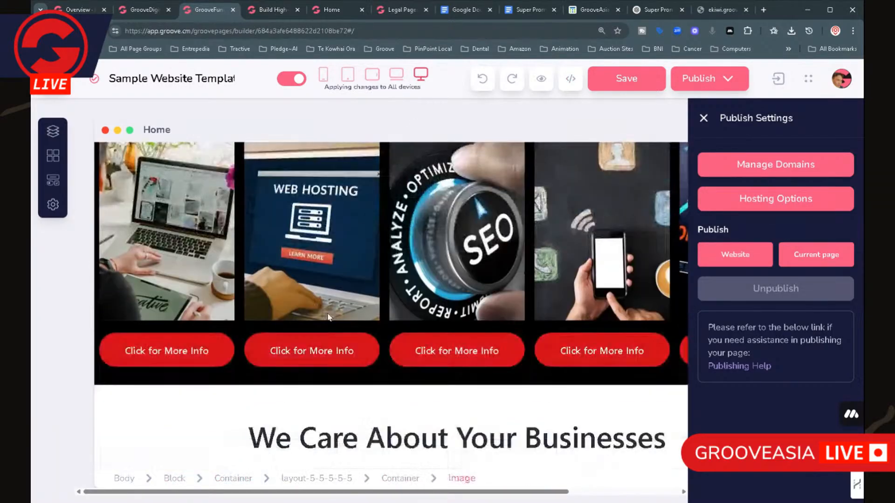
click(303, 343)
click(279, 315)
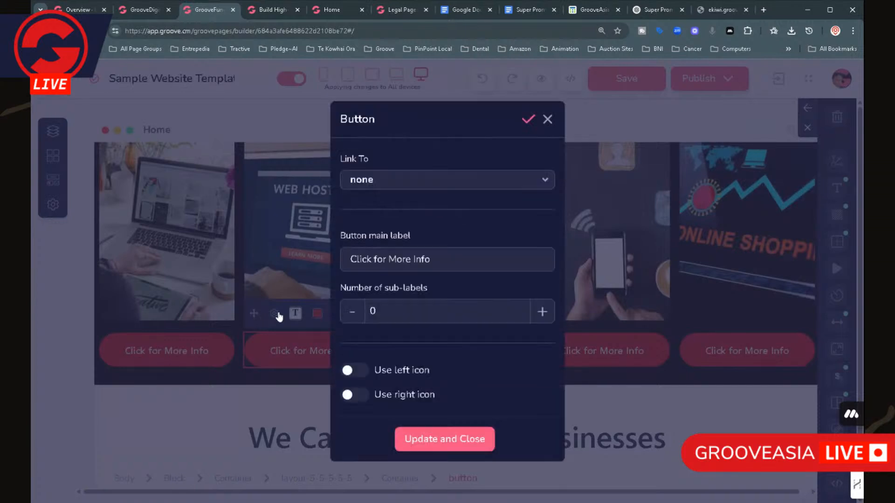
Step: Link the button to a Popup of type Regular, choose the Web Hosting popup and update the button
click(429, 181)
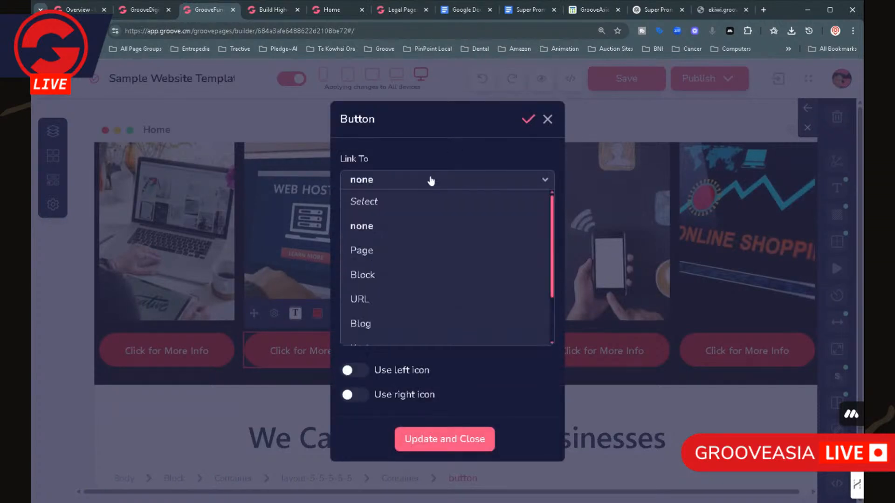
scroll(475, 290, down, 2)
click(420, 308)
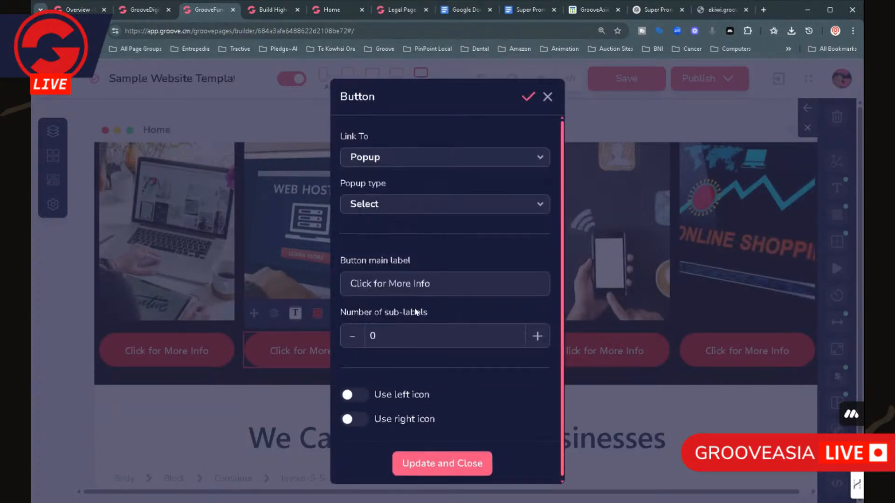
click(444, 205)
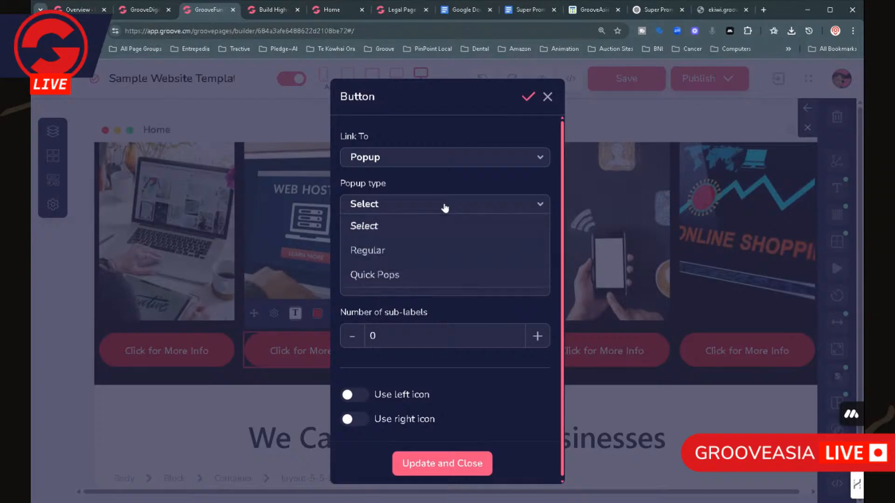
click(385, 250)
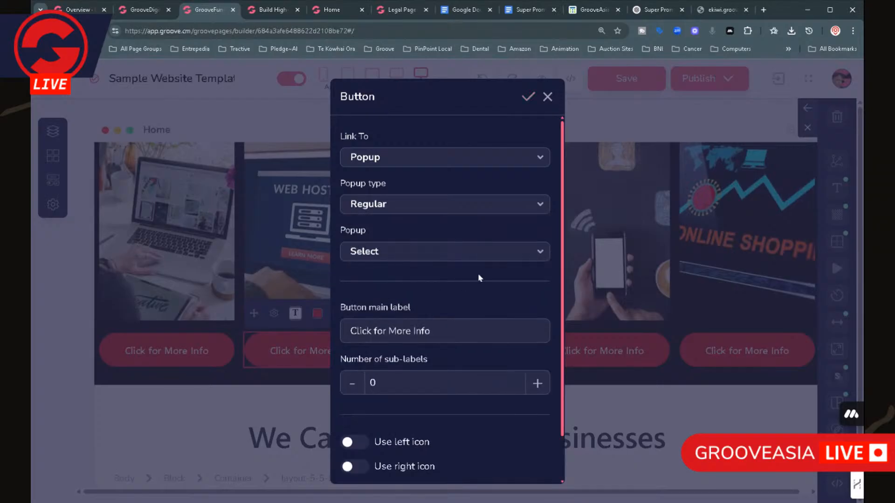
click(440, 254)
click(388, 300)
scroll(494, 310, down, 1)
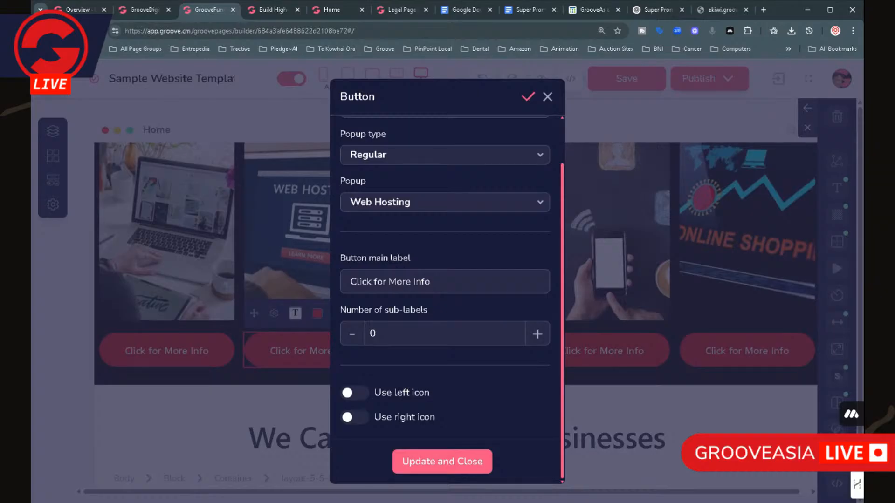
click(451, 466)
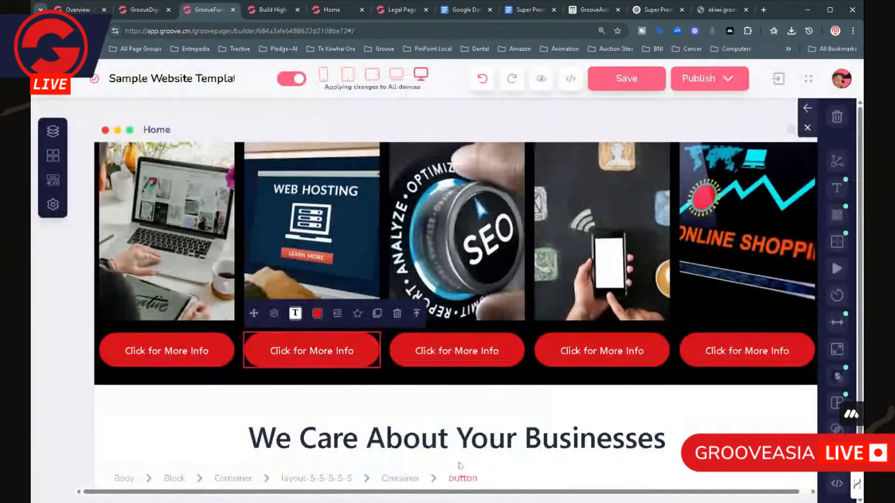
Step: Publish the current page, open its live version and close the old preview tabs beside it
click(726, 81)
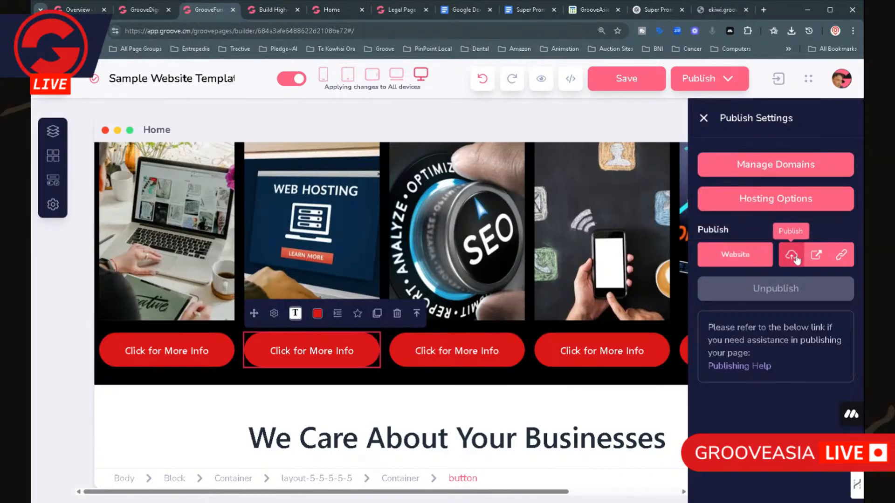
click(796, 258)
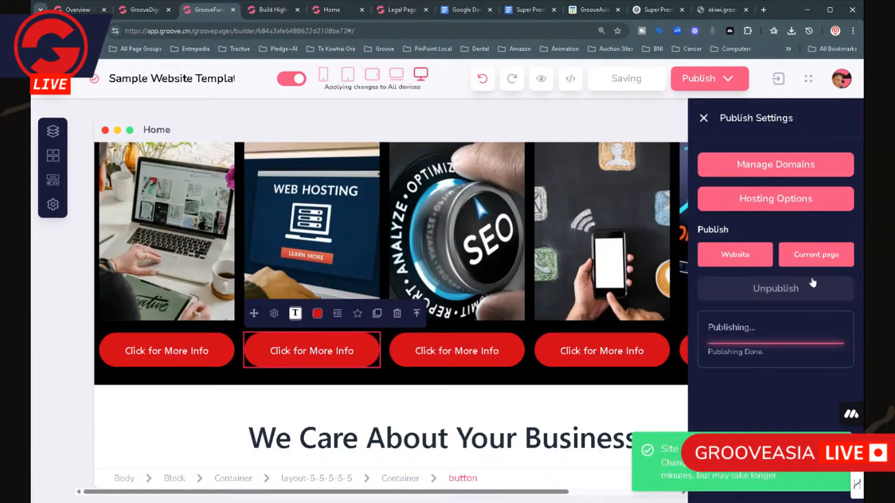
click(813, 260)
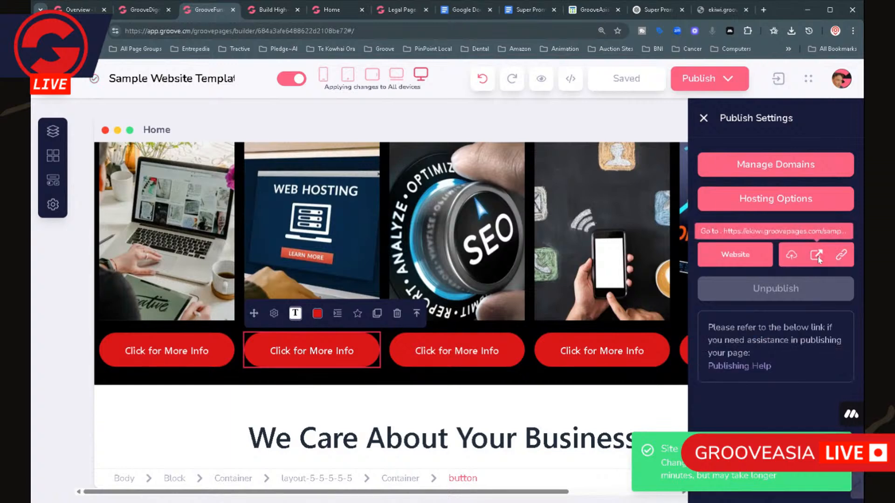
click(818, 258)
click(334, 9)
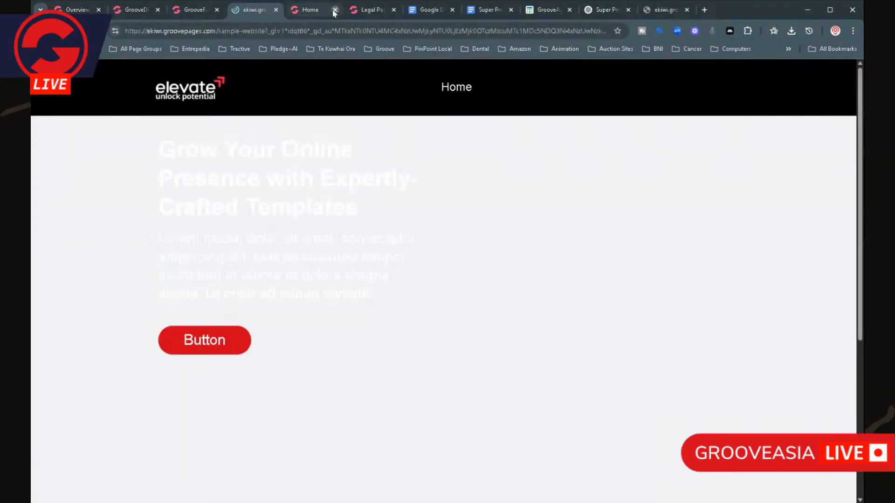
click(335, 9)
click(335, 9)
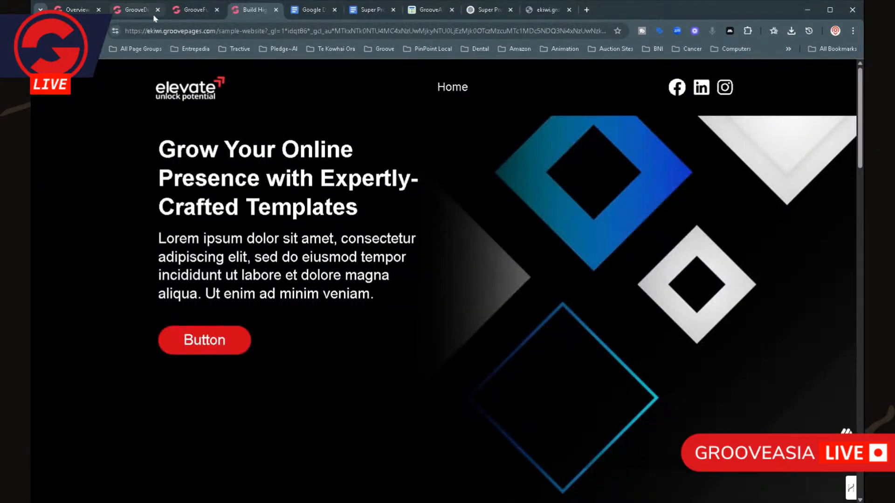
Step: Examine how the entry popup appears on the live page, dismiss it and look through the page's sections
scroll(541, 317, down, 10)
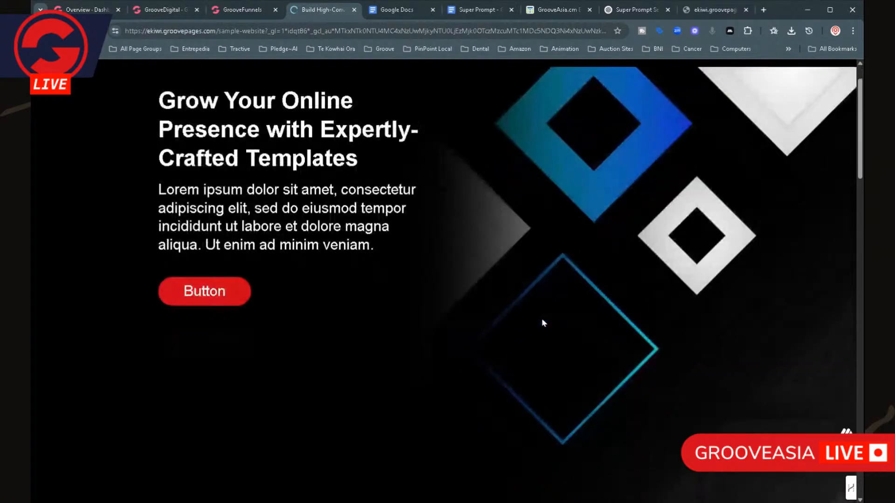
scroll(536, 316, up, 8)
scroll(533, 314, down, 2)
scroll(532, 315, up, 2)
scroll(594, 288, down, 2)
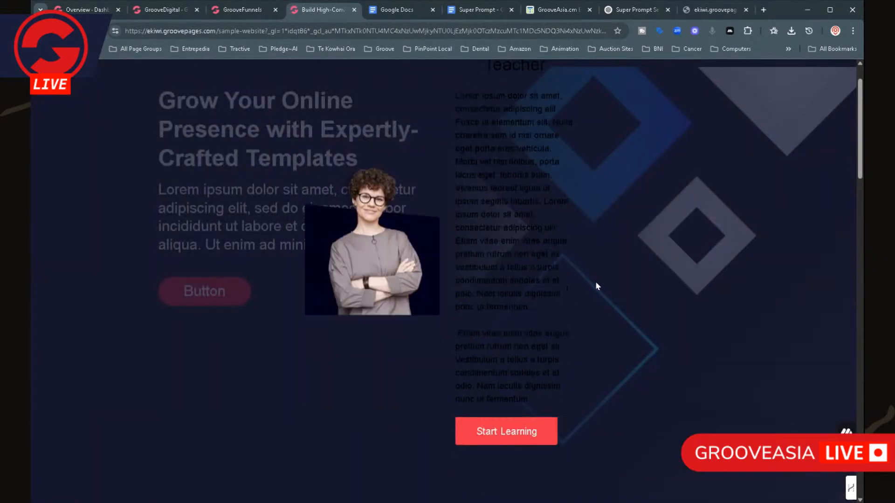
scroll(596, 286, up, 2)
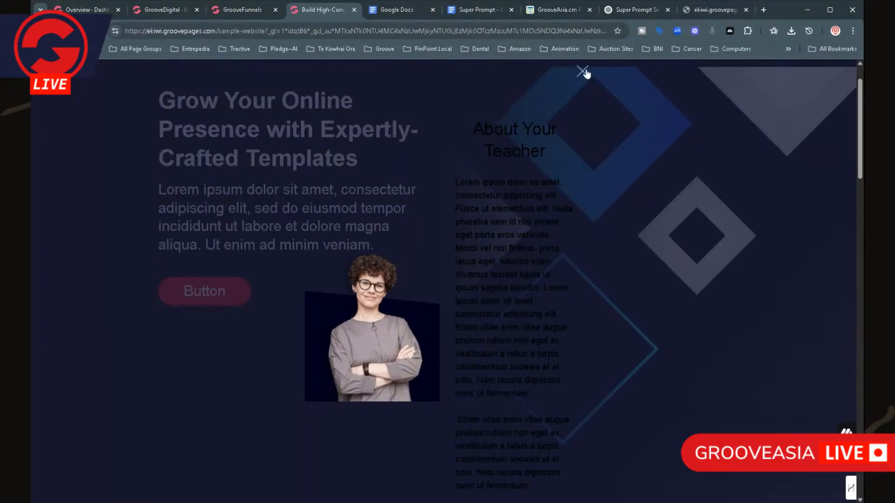
scroll(424, 196, down, 10)
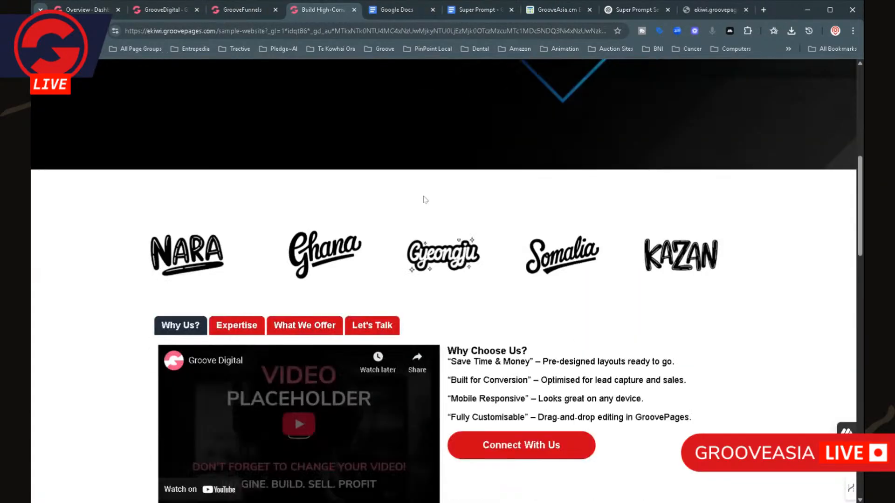
scroll(426, 218, up, 4)
scroll(425, 216, down, 6)
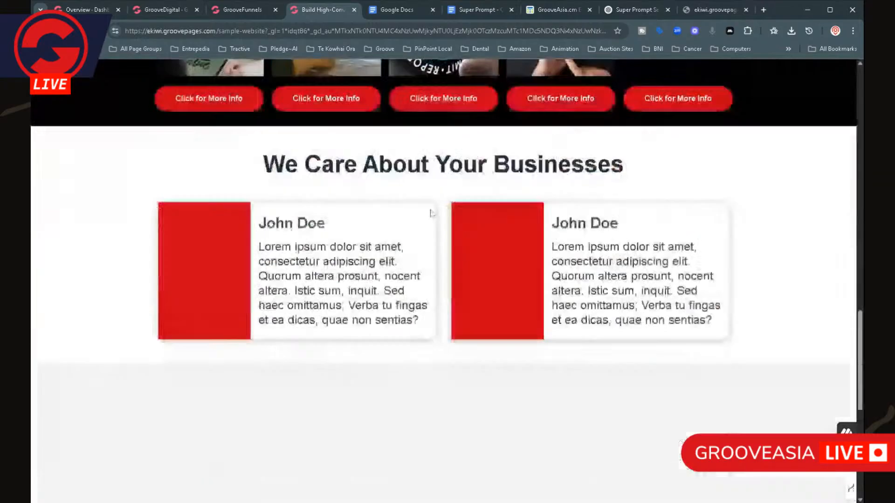
scroll(425, 216, up, 12)
scroll(294, 367, up, 3)
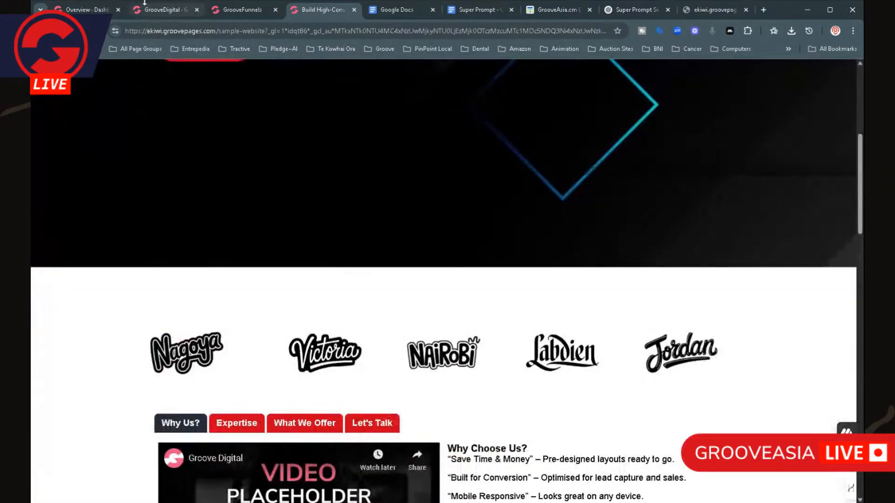
Step: Return to the site builder and review the popup link settings of the Web Hosting info button
click(244, 11)
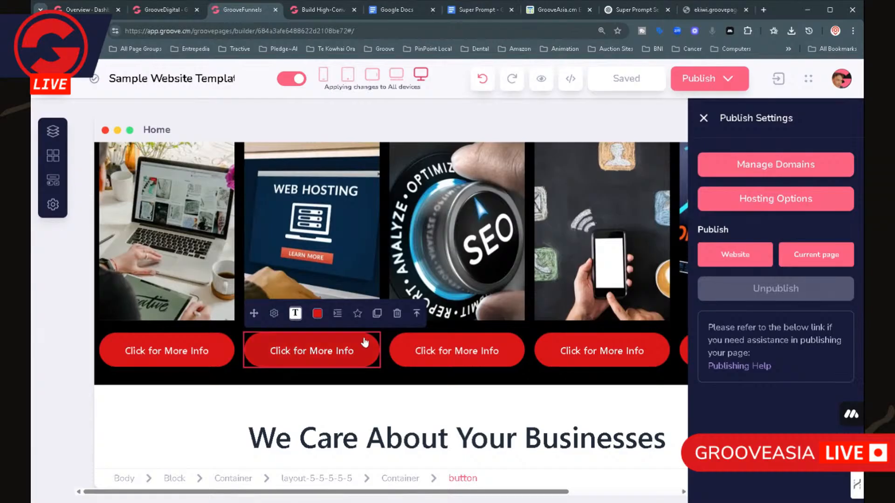
click(295, 314)
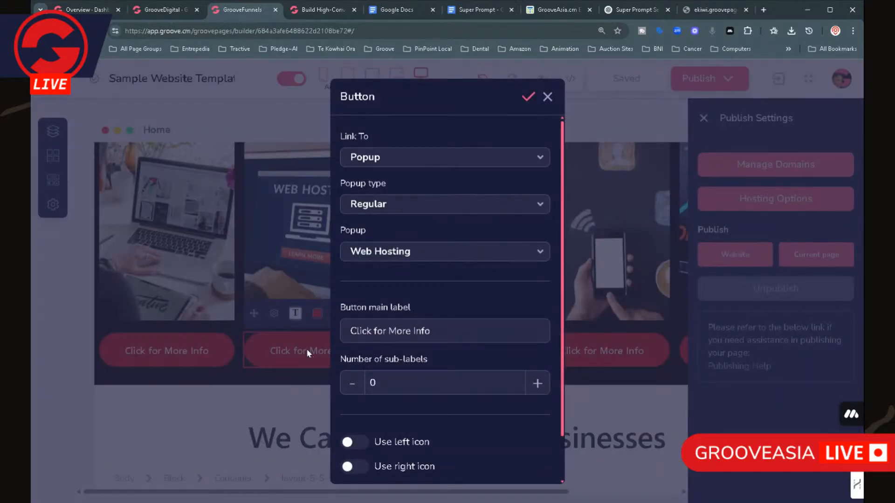
click(293, 348)
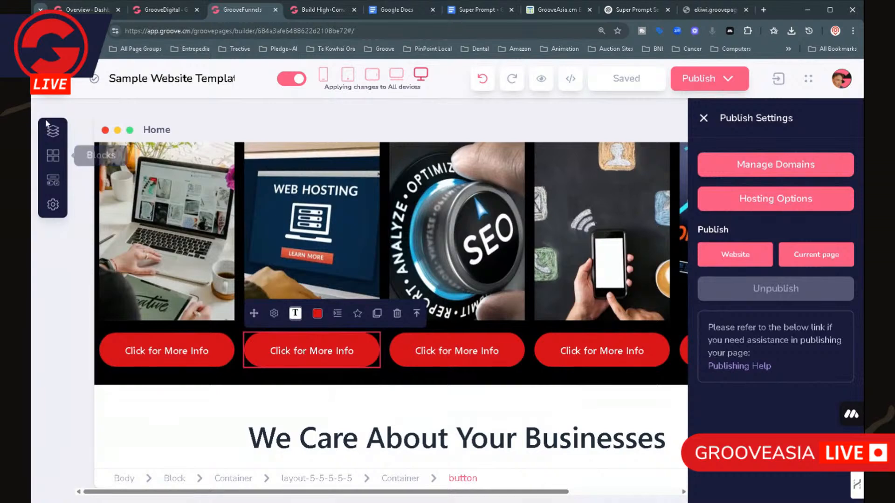
Step: Change the Web Hosting popup's type to Standard and save its settings
click(52, 133)
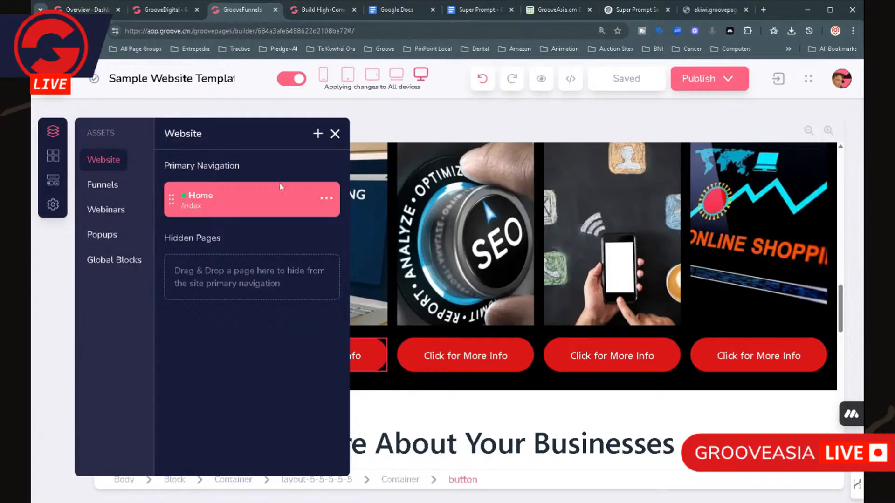
click(110, 235)
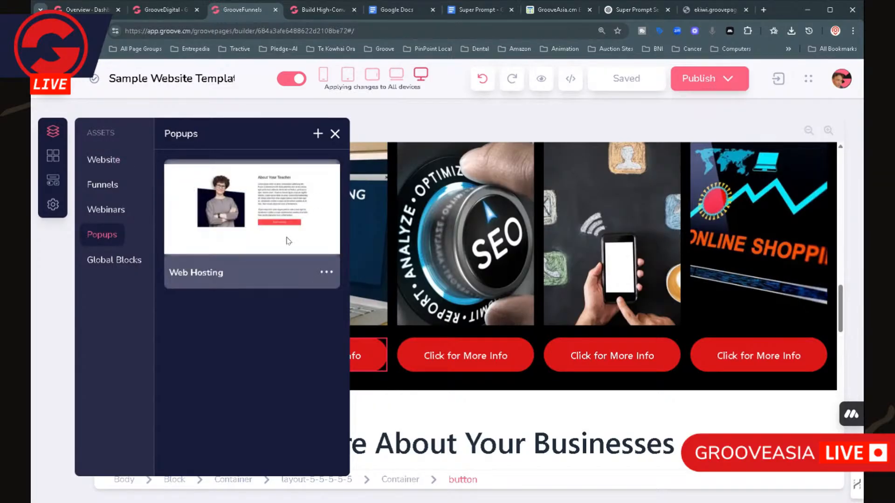
click(326, 271)
click(212, 323)
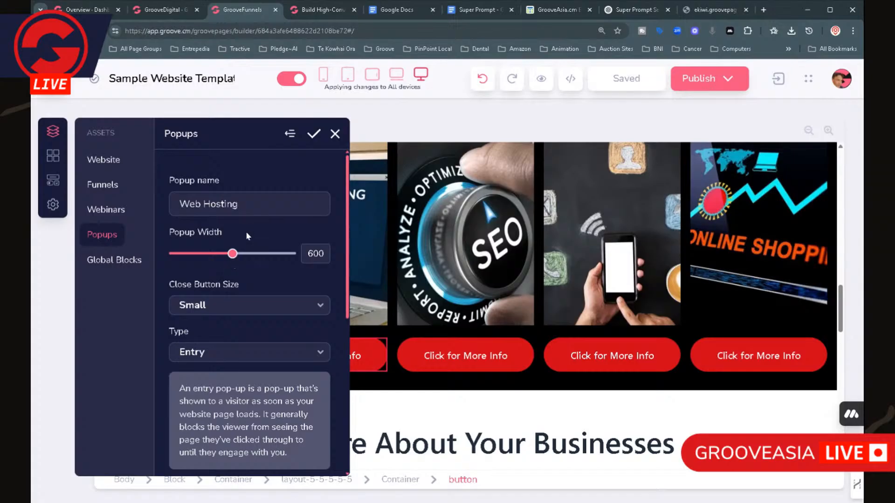
scroll(247, 236, down, 4)
click(252, 360)
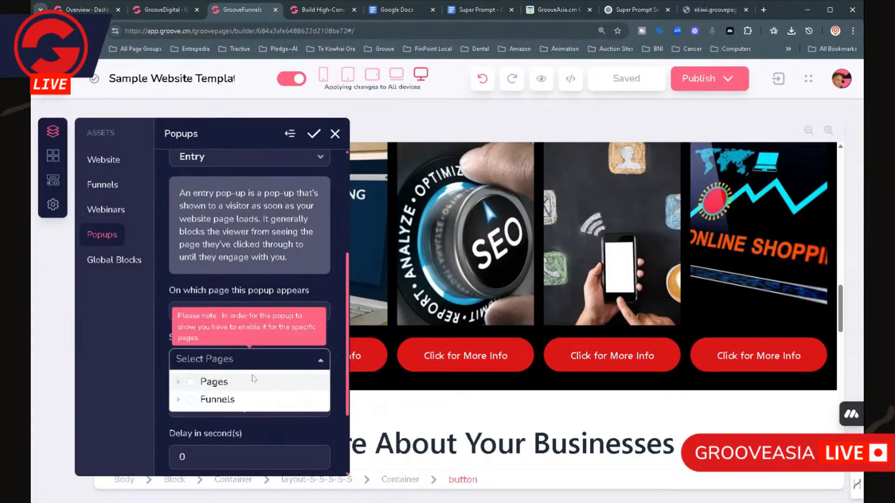
scroll(254, 378, down, 2)
click(279, 340)
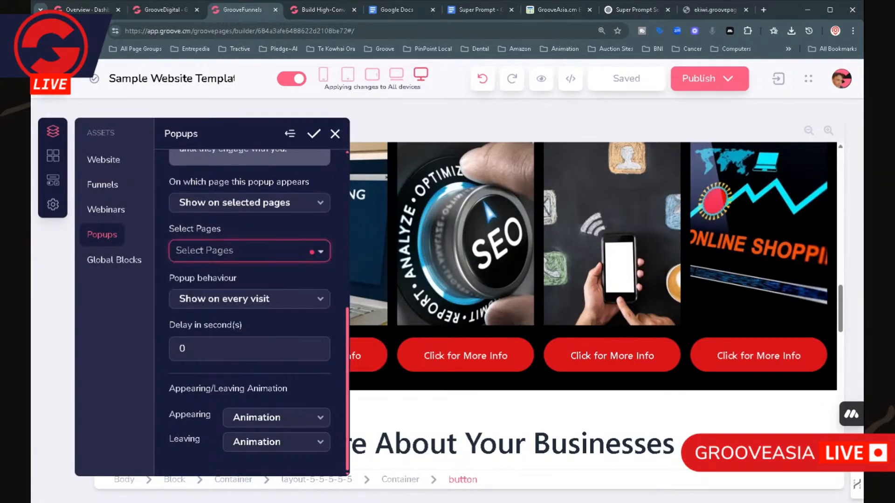
scroll(275, 280, up, 4)
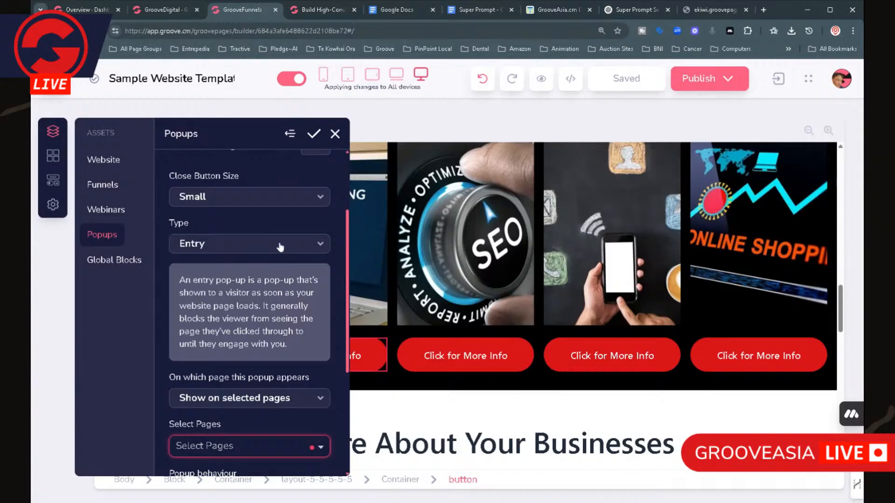
click(280, 247)
click(208, 263)
click(313, 134)
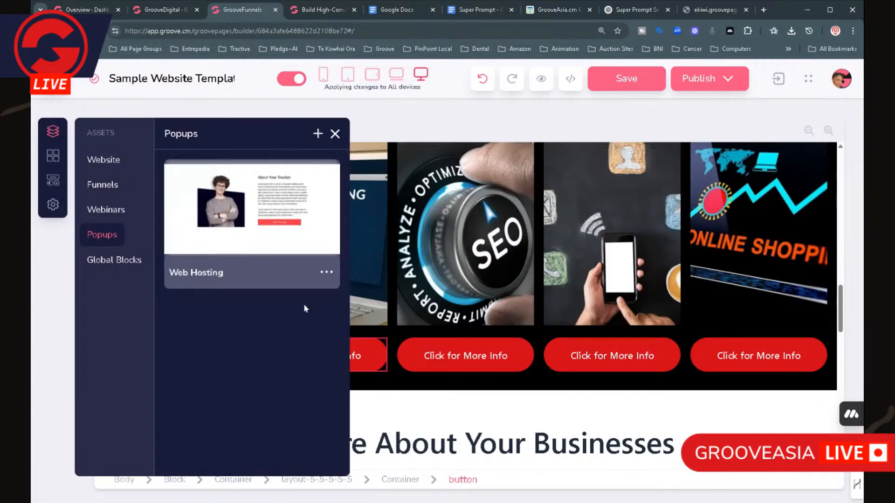
click(336, 134)
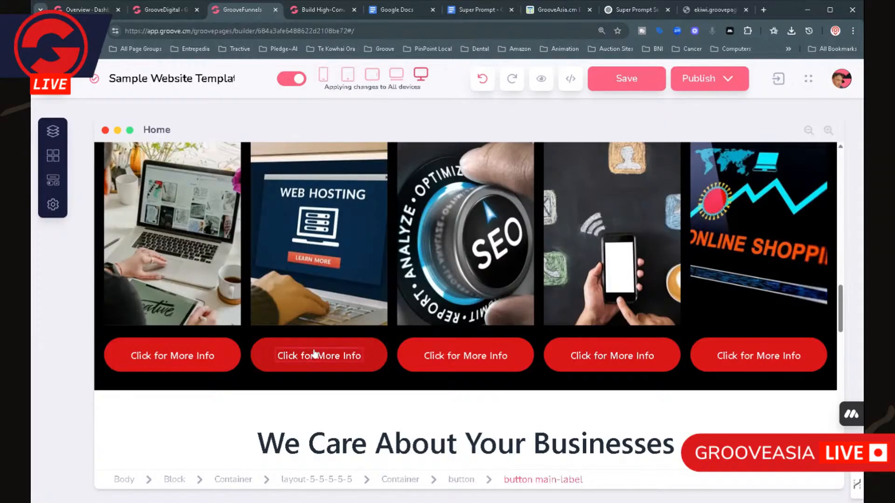
Step: Review the popup link settings of the info button below the Web Hosting image, and update and close them
click(278, 343)
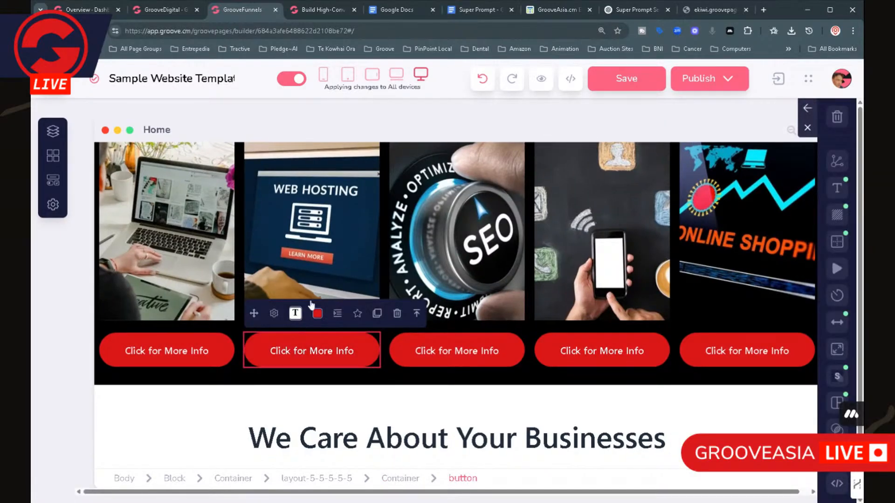
click(274, 314)
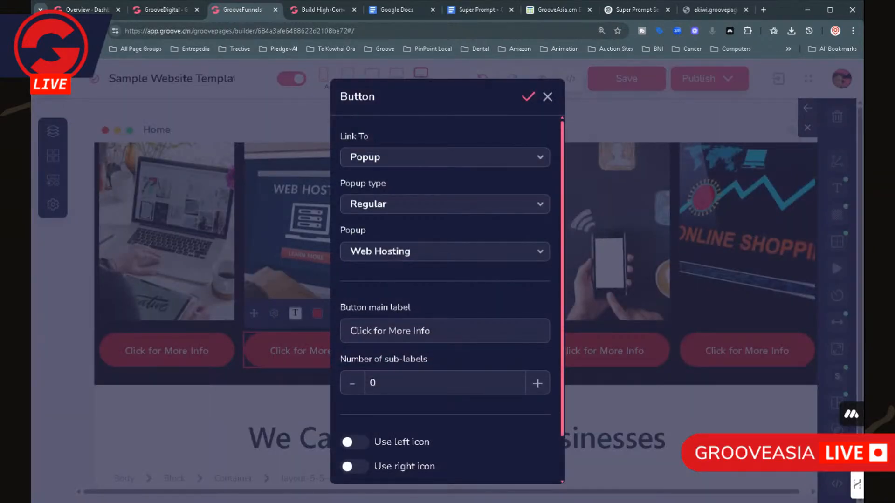
scroll(448, 354, down, 1)
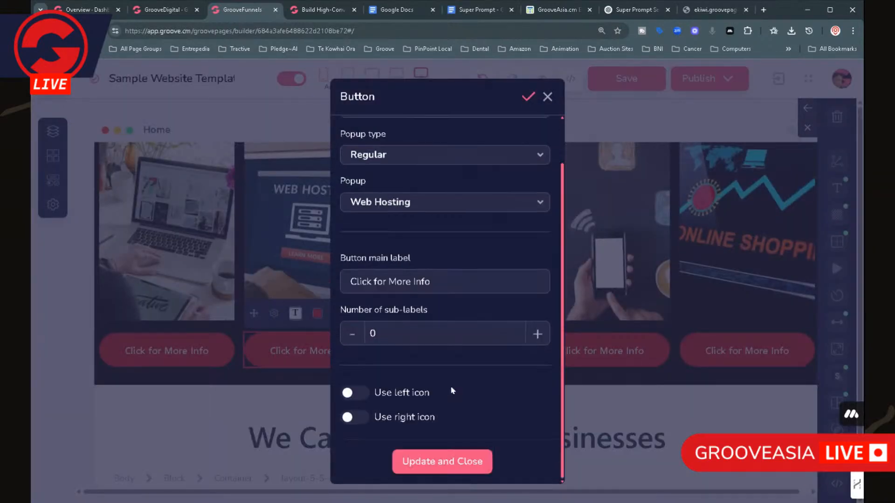
click(434, 466)
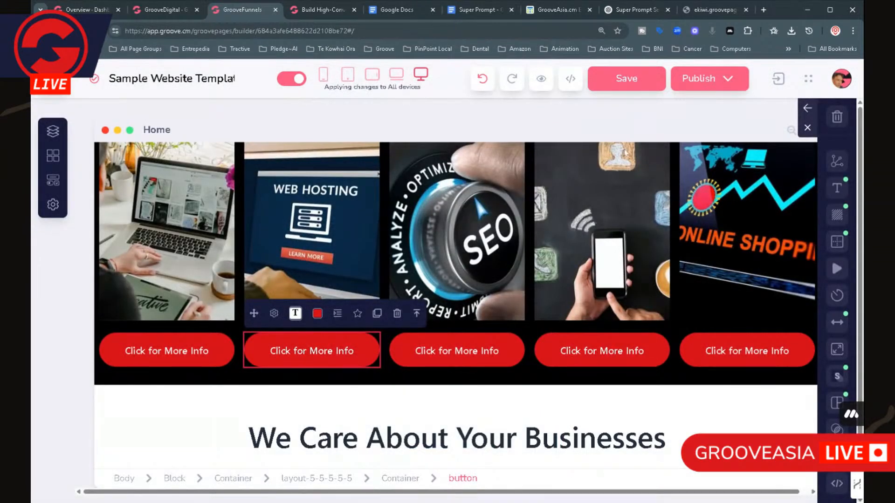
Step: Publish the whole website and open its live version
click(713, 77)
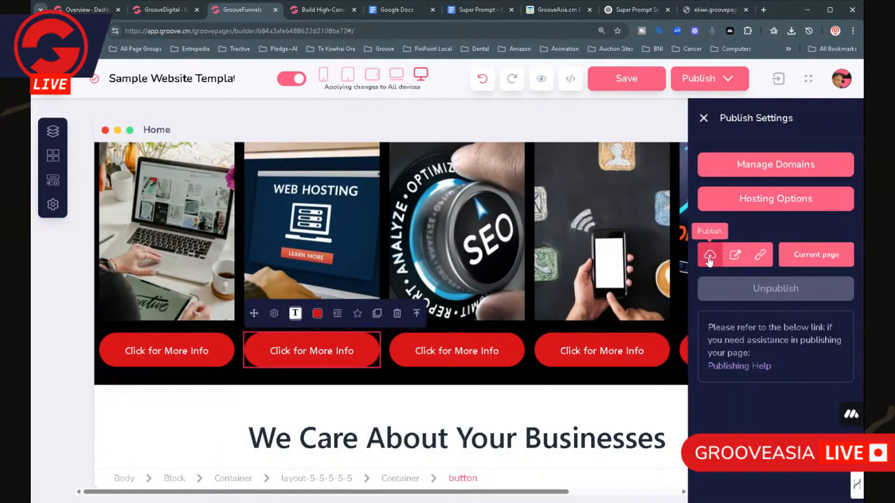
click(709, 257)
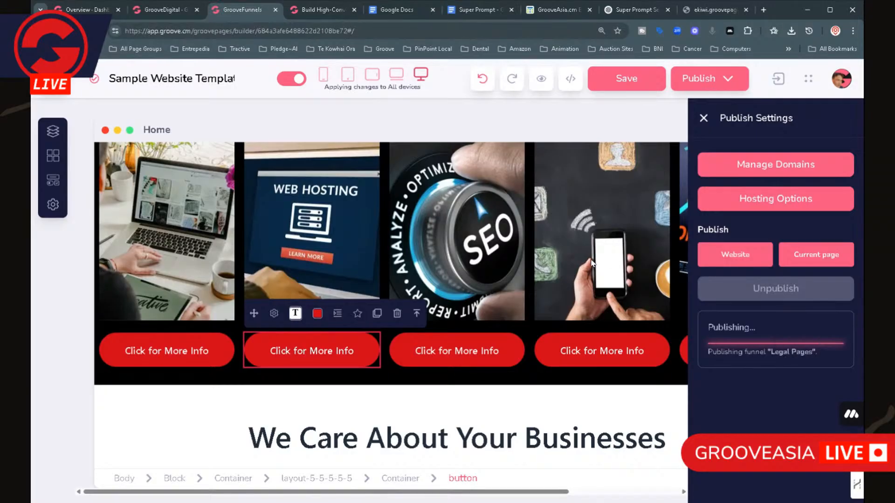
mouse_move(808, 264)
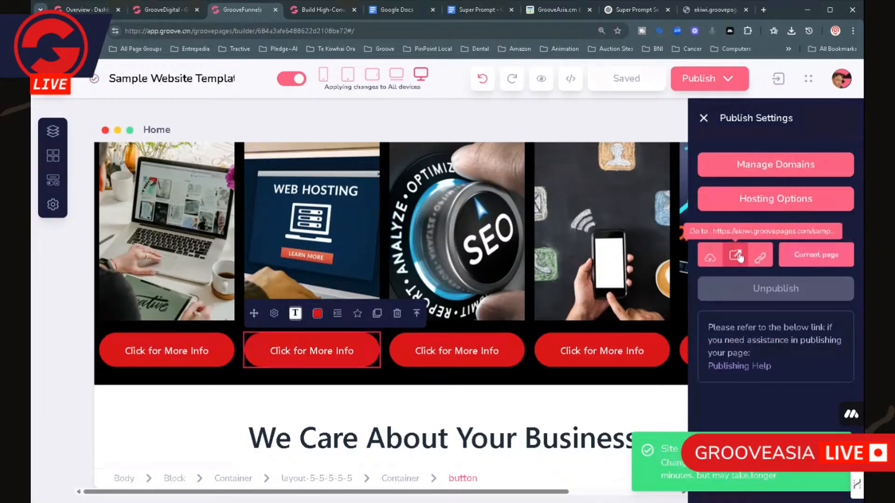
click(735, 255)
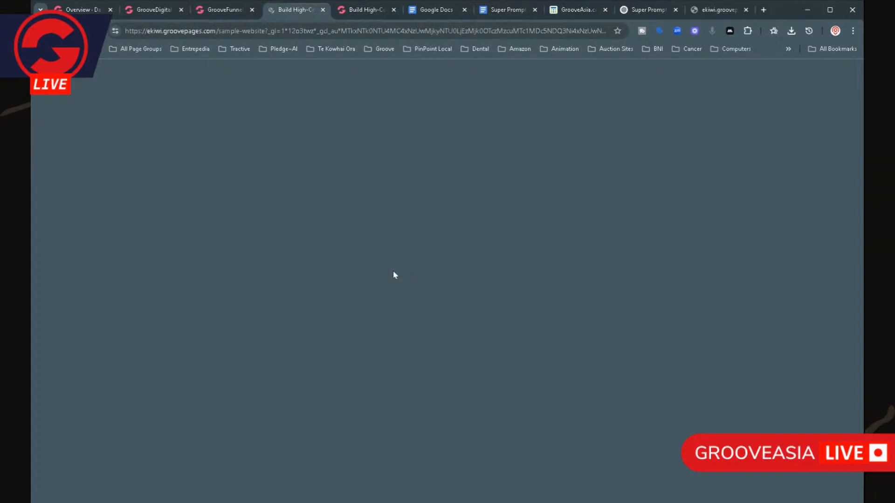
Step: Find the service section on the live page and test the info button below the Web Hosting image
scroll(393, 274, down, 15)
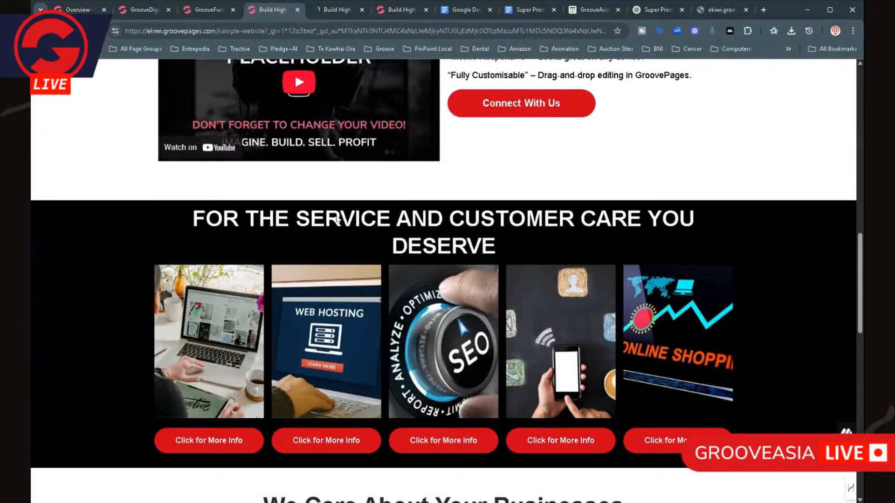
scroll(488, 262, down, 3)
scroll(488, 262, down, 1)
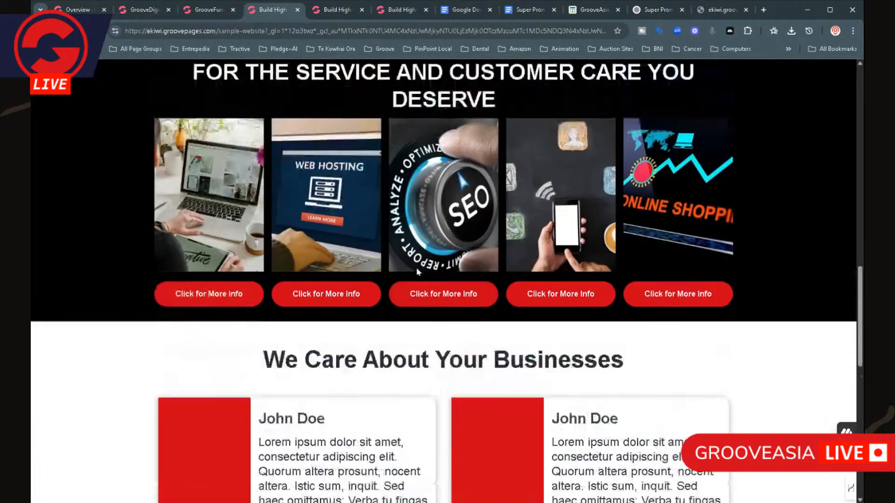
scroll(345, 251, up, 1)
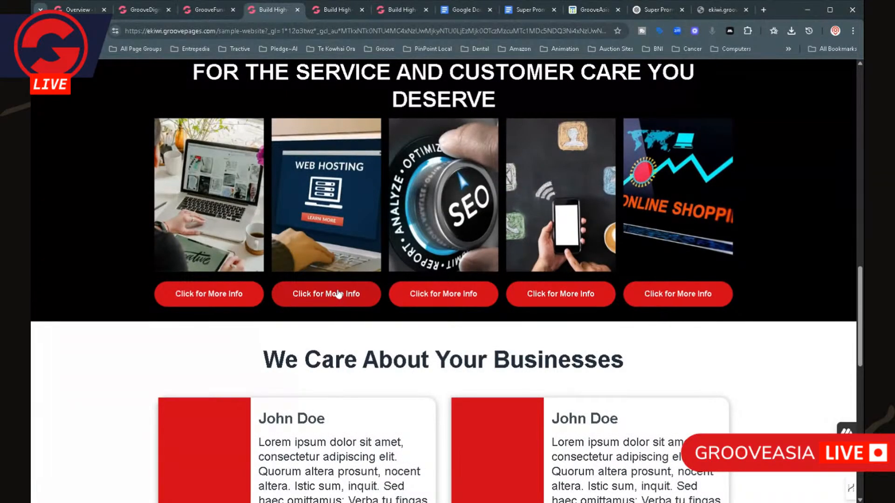
scroll(363, 297, up, 2)
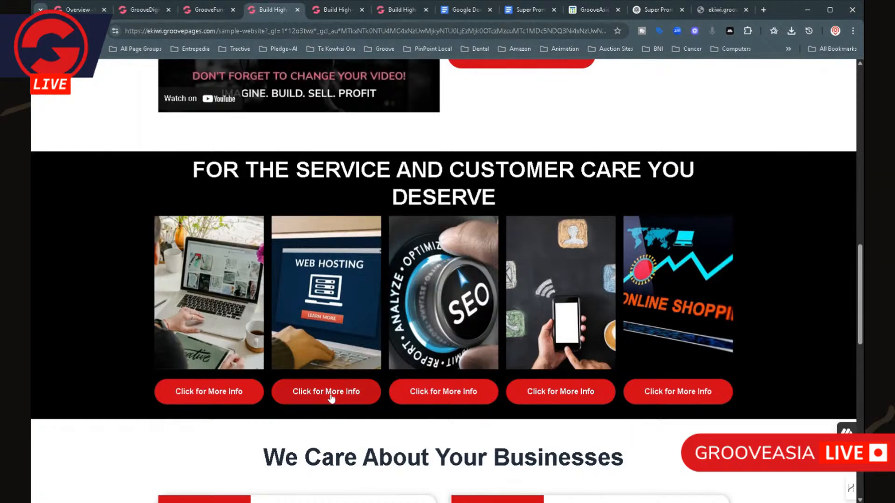
scroll(429, 391, down, 4)
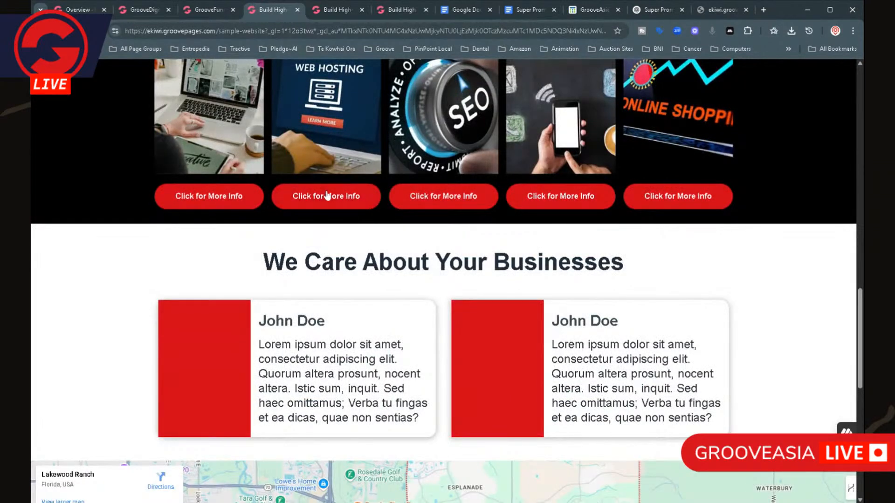
drag(323, 197, 321, 196)
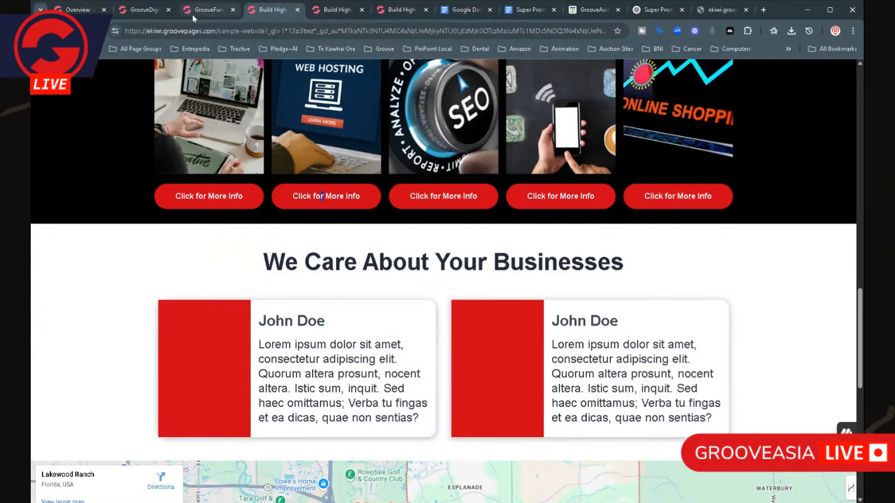
Step: Return to the site builder and open the settings of the Web Hosting popup
click(207, 10)
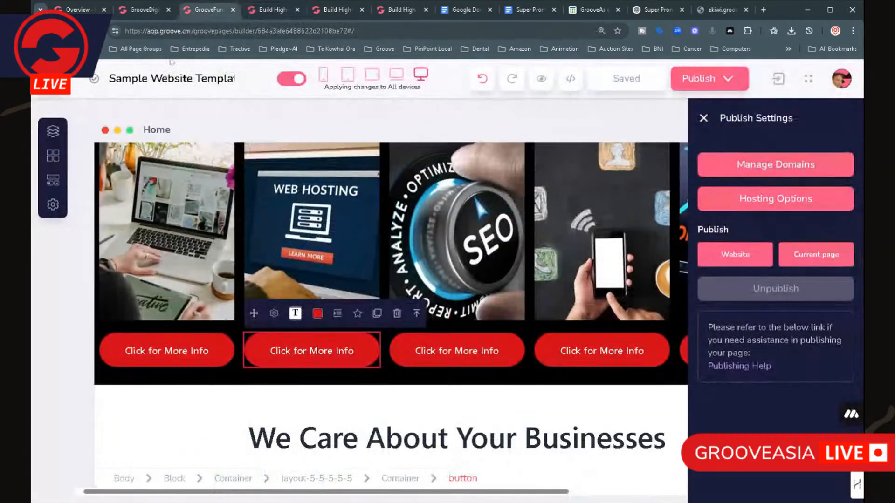
scroll(325, 340, up, 1)
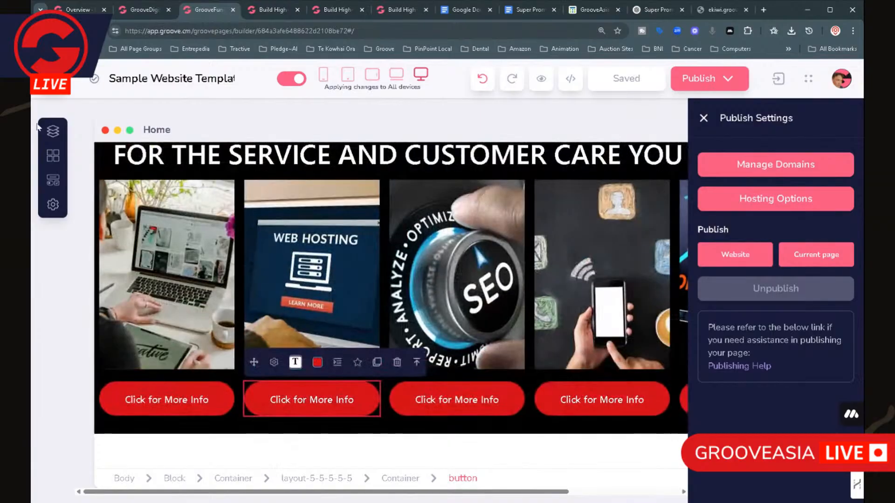
click(50, 133)
click(108, 235)
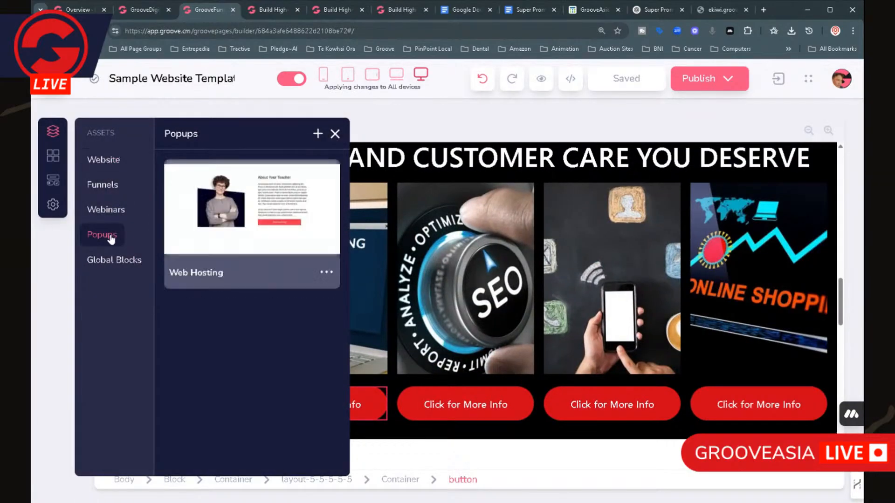
click(325, 272)
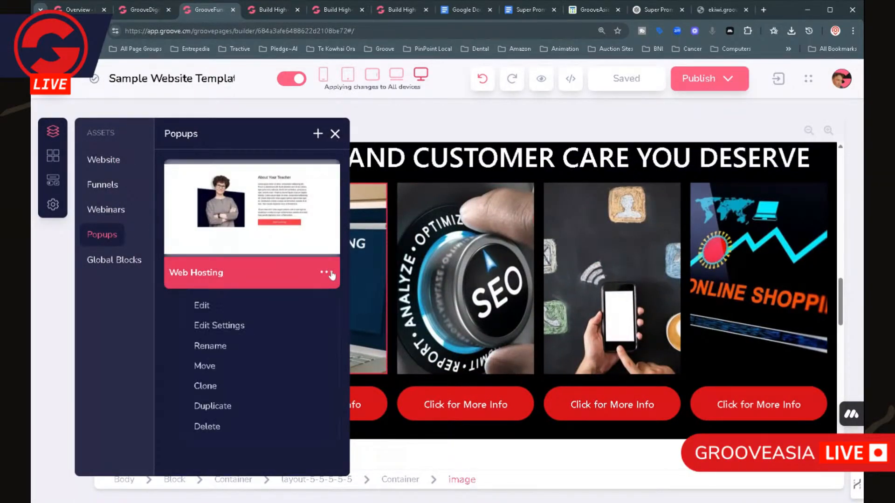
click(233, 331)
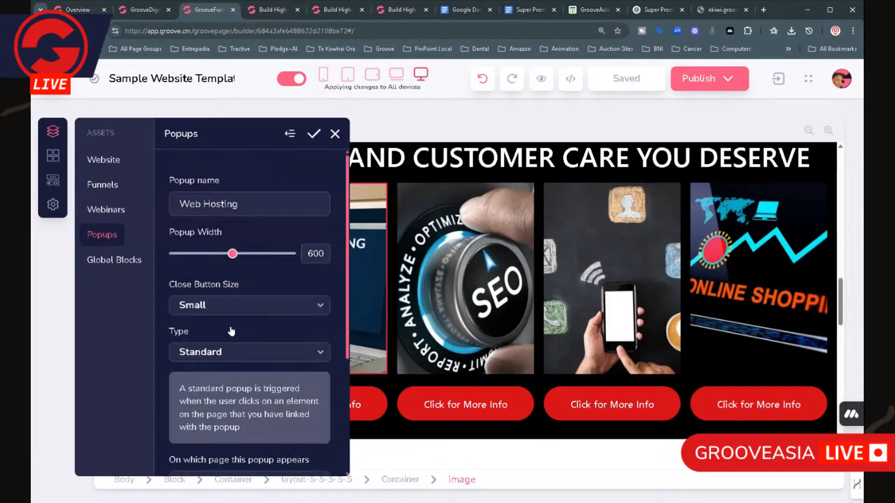
Step: Enable the popup for the Primary Navigation pages, which covers Home, and save the popup settings
scroll(312, 302, down, 5)
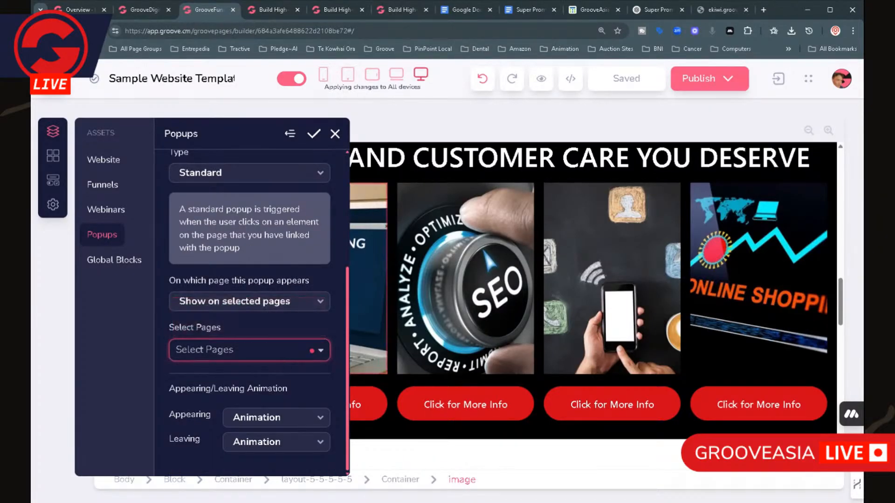
click(328, 353)
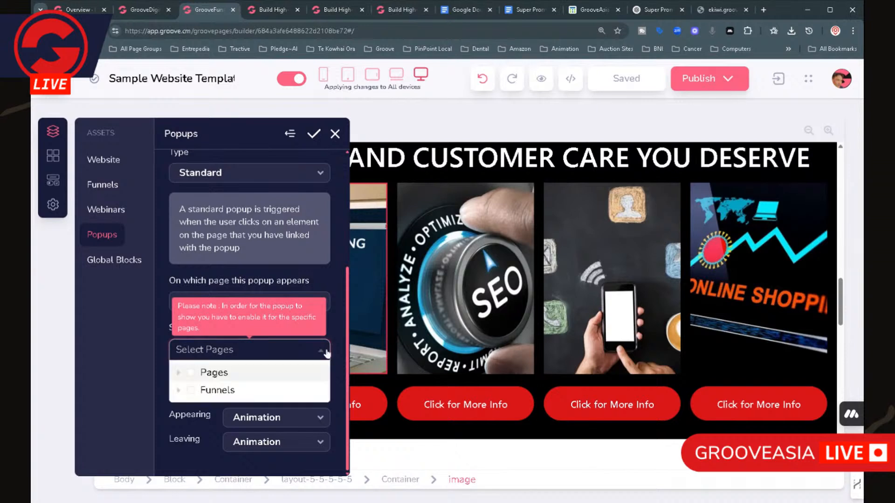
click(179, 373)
click(202, 390)
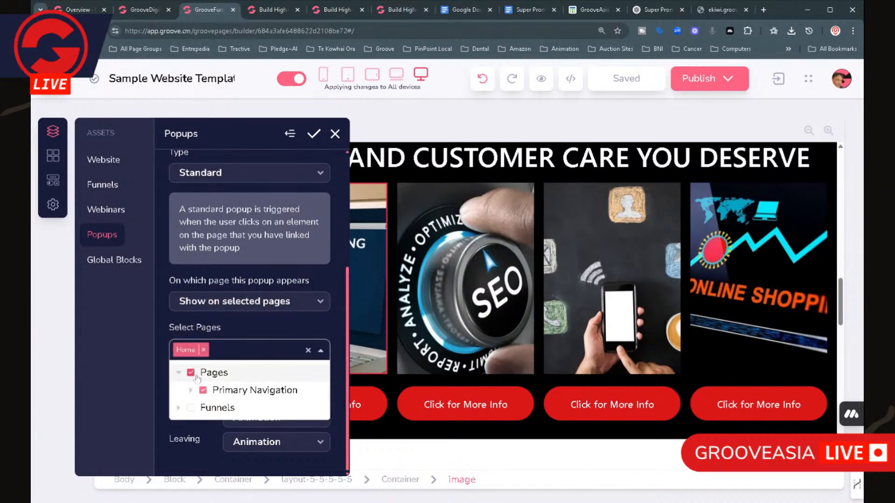
click(328, 332)
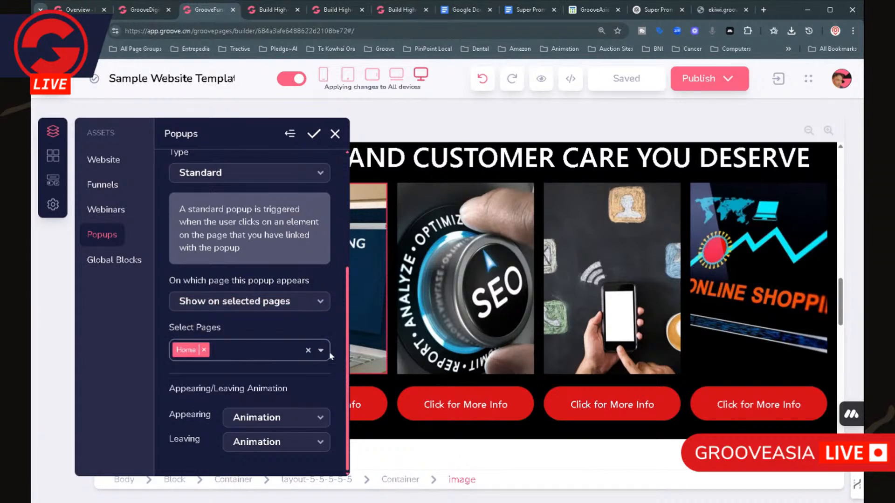
scroll(298, 326, up, 2)
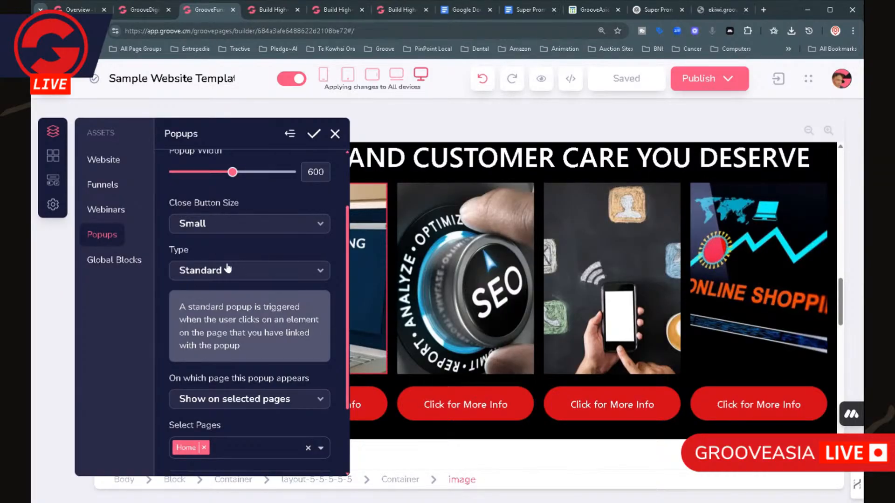
scroll(239, 325, down, 2)
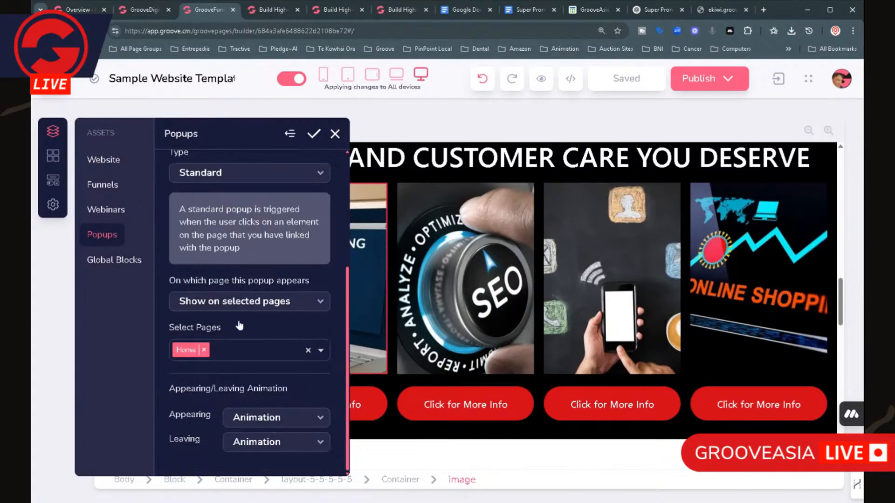
click(314, 137)
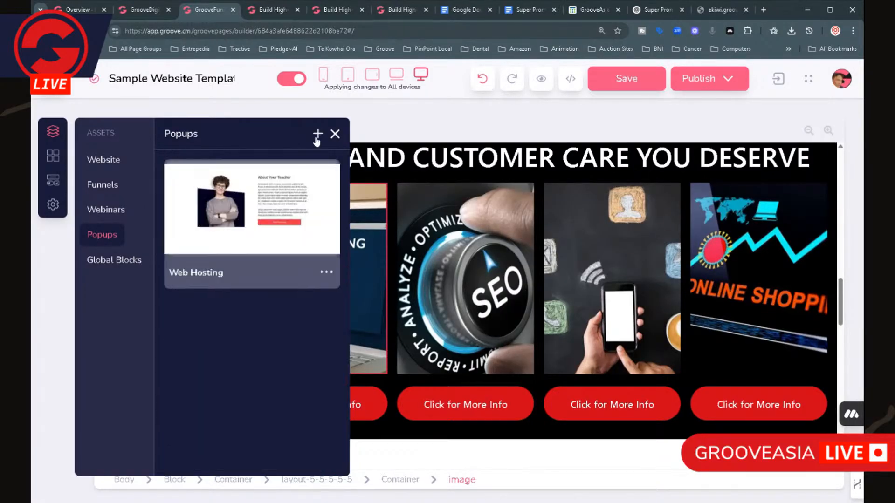
Step: Publish the current page, open its live version and close the outdated live-page tabs
click(729, 82)
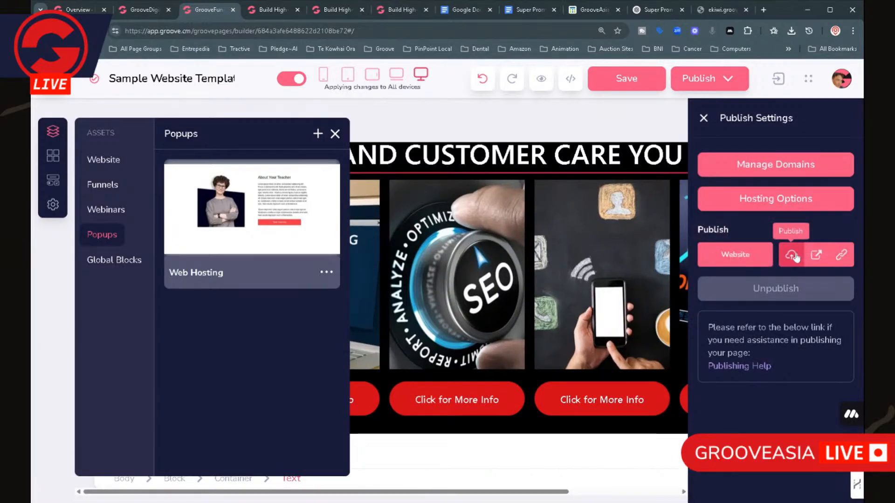
click(792, 255)
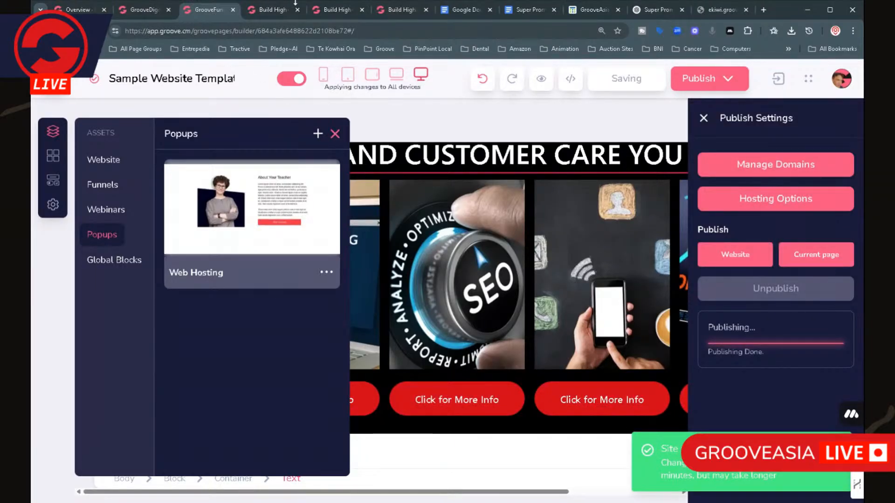
click(335, 134)
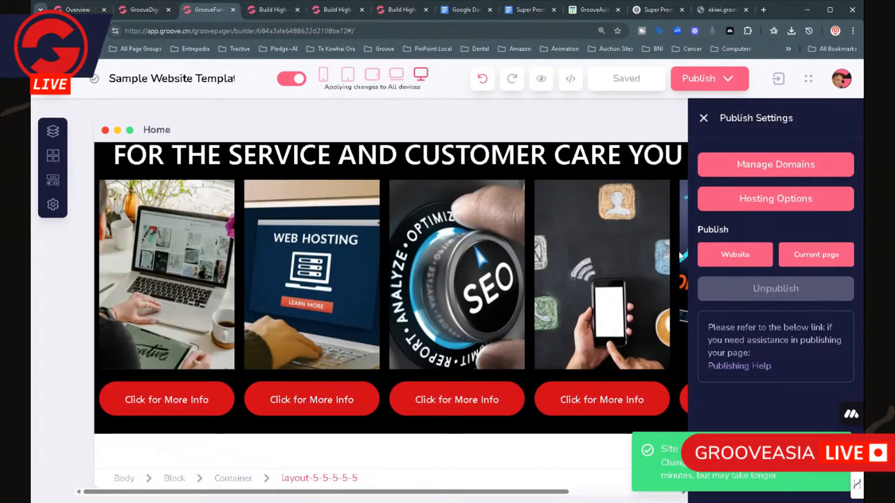
click(816, 255)
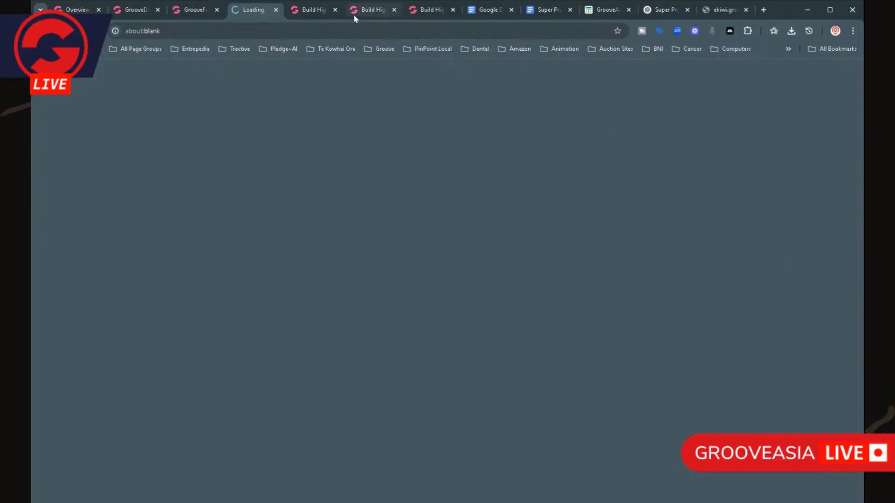
click(336, 10)
click(336, 10)
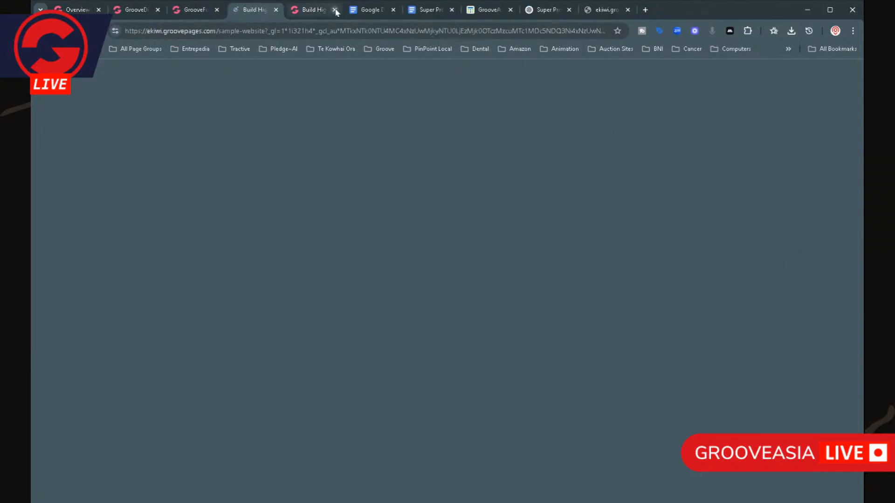
click(336, 10)
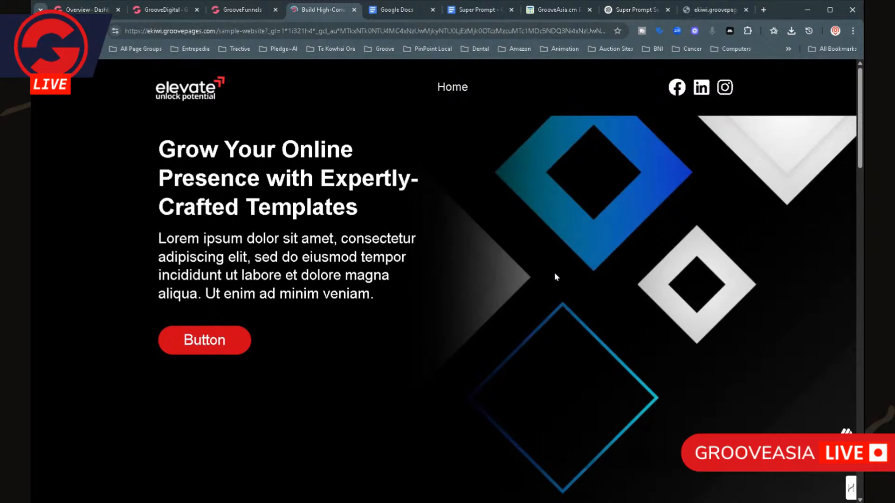
Step: Open the popup from the info button below the Web Hosting image on the live page and examine its layout and background
scroll(555, 272, down, 5)
scroll(552, 275, down, 15)
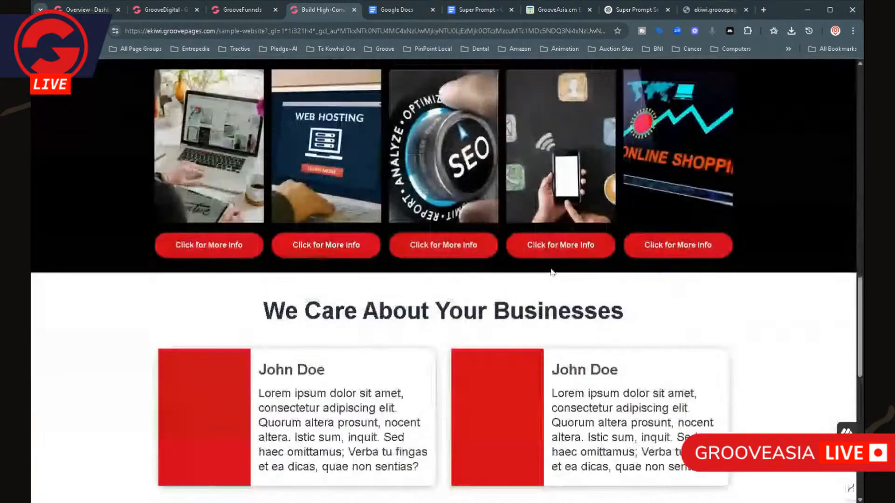
click(323, 248)
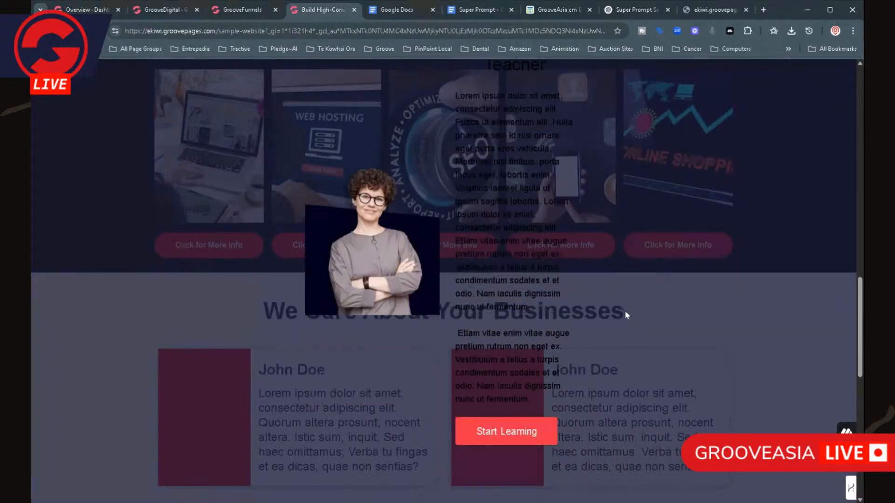
scroll(624, 311, down, 2)
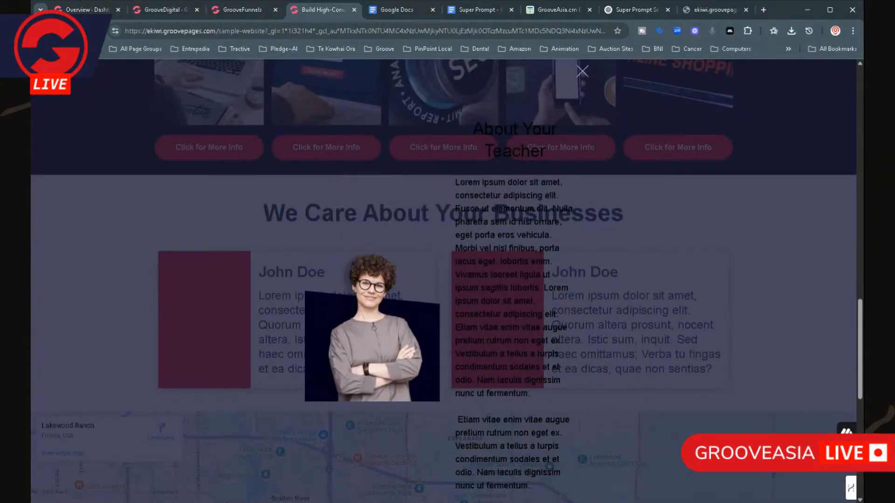
scroll(674, 328, down, 2)
scroll(483, 293, down, 2)
scroll(483, 293, up, 2)
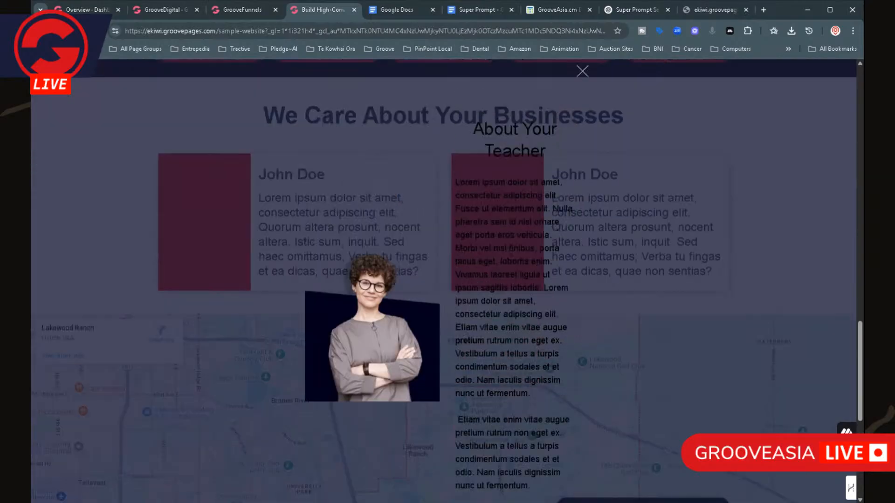
scroll(660, 235, down, 2)
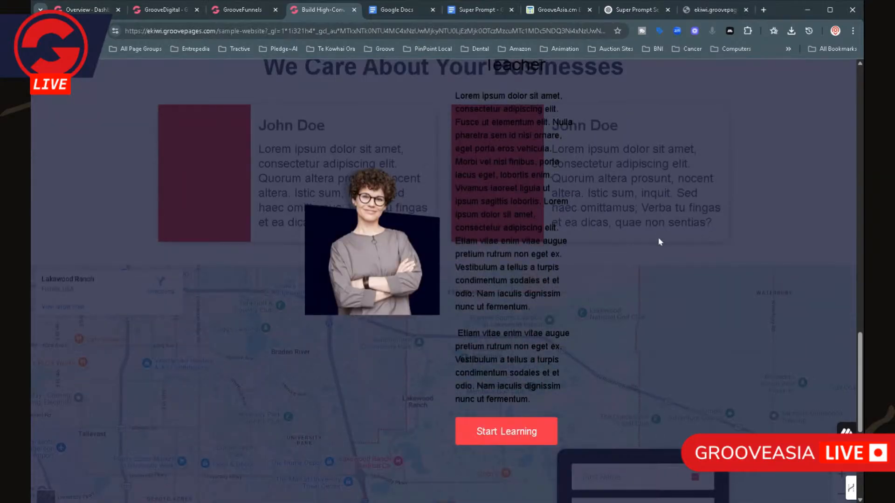
Step: Return to the site builder and open the Web Hosting popup for editing
click(242, 9)
click(53, 131)
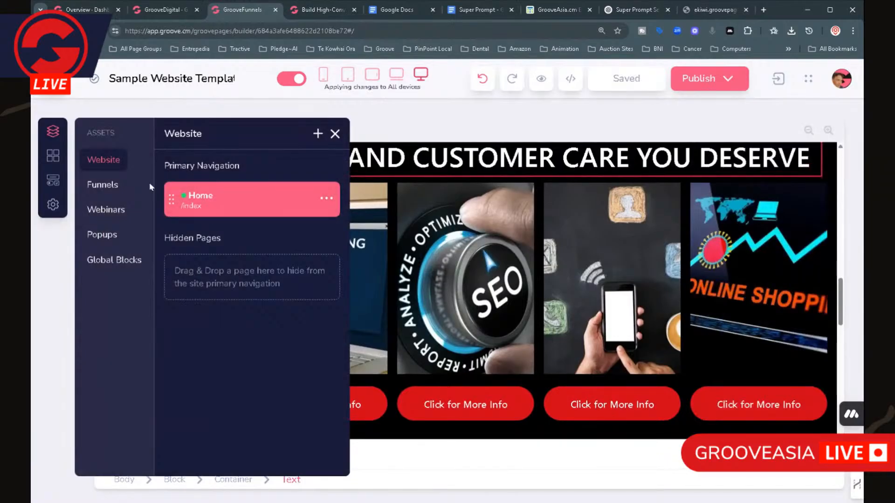
click(100, 235)
click(326, 272)
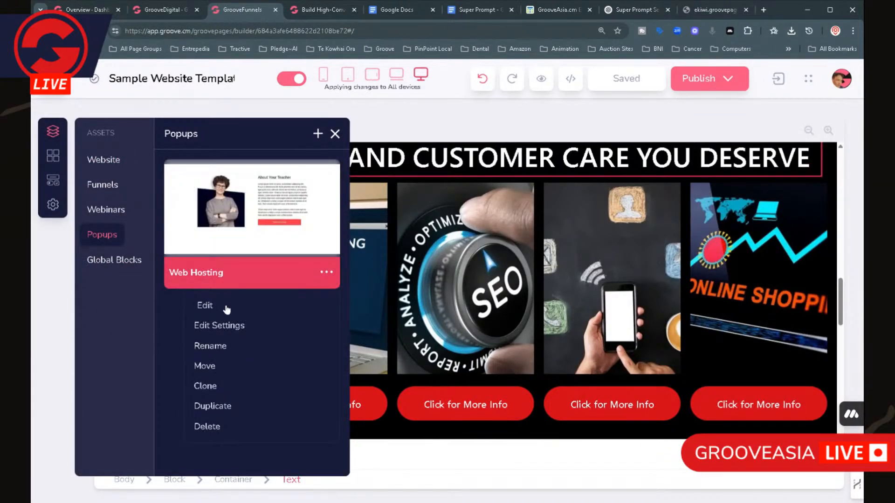
click(203, 305)
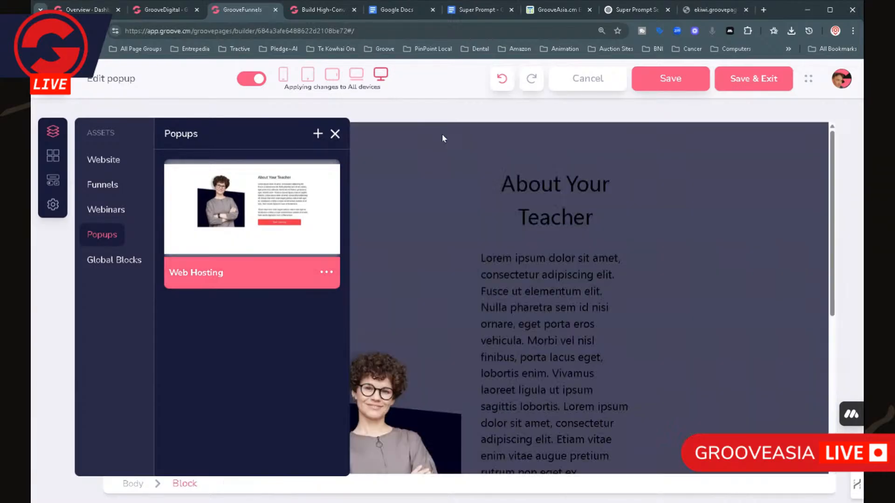
Step: Set the background color of the popup's content block to white
click(449, 144)
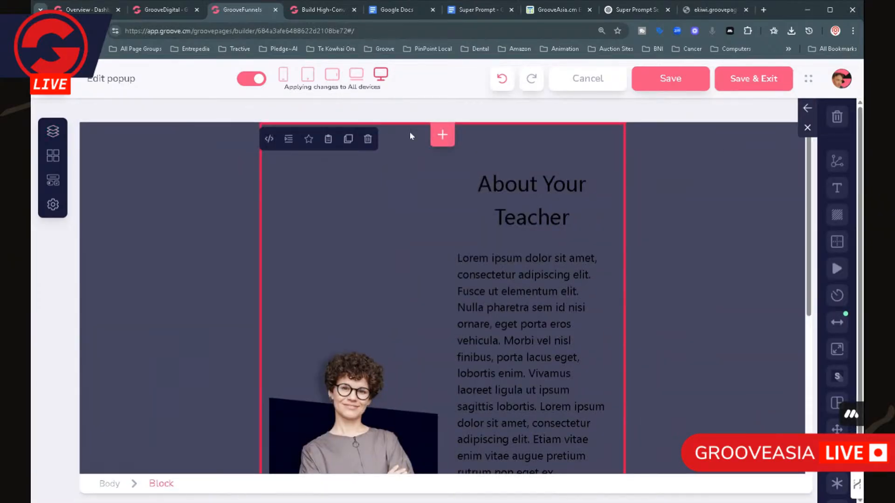
click(839, 220)
click(762, 228)
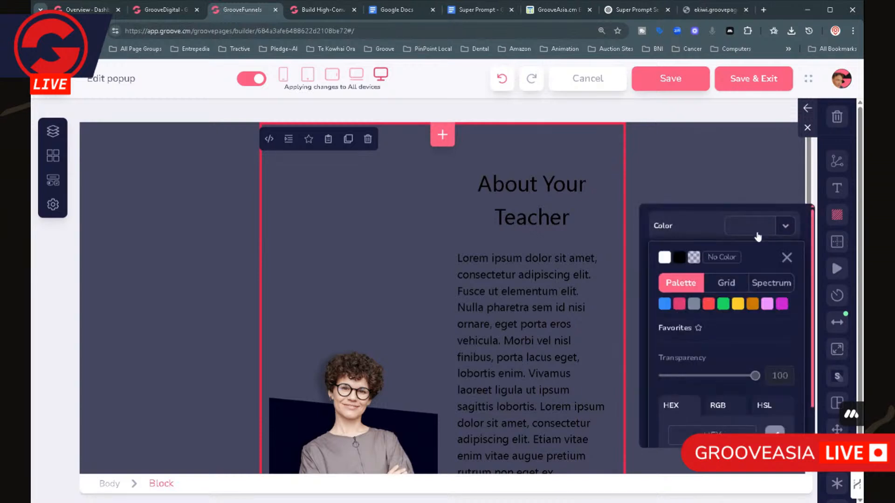
click(664, 257)
scroll(443, 299, down, 5)
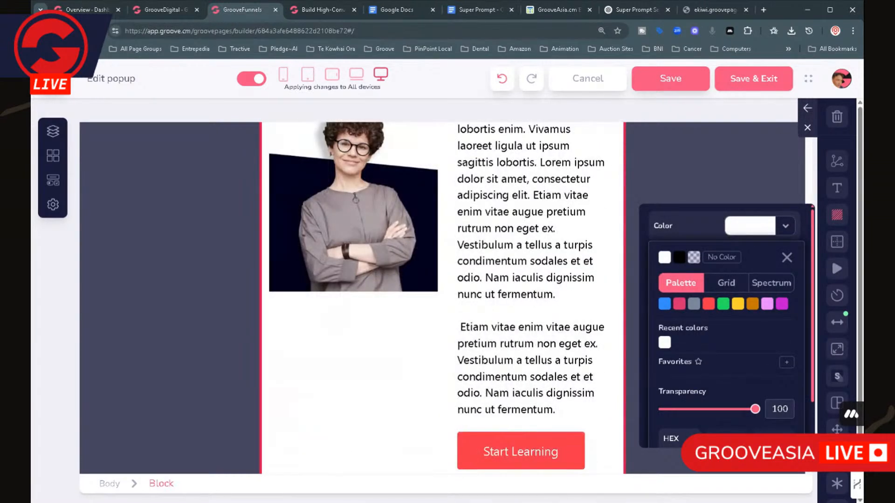
Step: Delete the long first paragraph of the text below the About Your Teacher heading
drag(556, 411, 570, 377)
click(467, 163)
click(455, 166)
click(562, 376)
click(568, 379)
drag(555, 410, 457, 163)
click(497, 229)
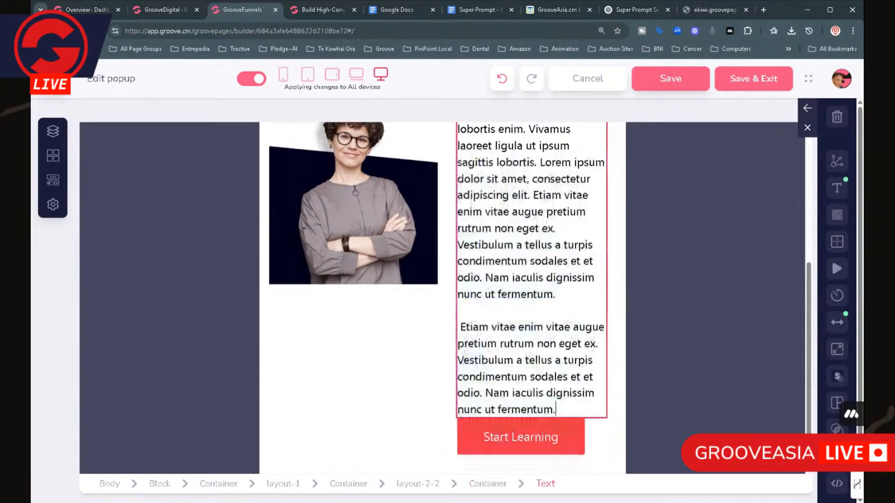
triple_click(497, 228)
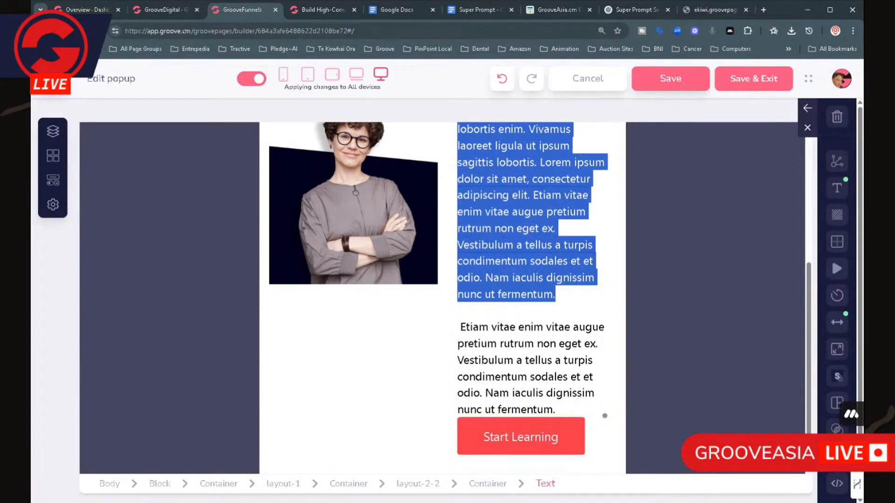
key(BackSpace)
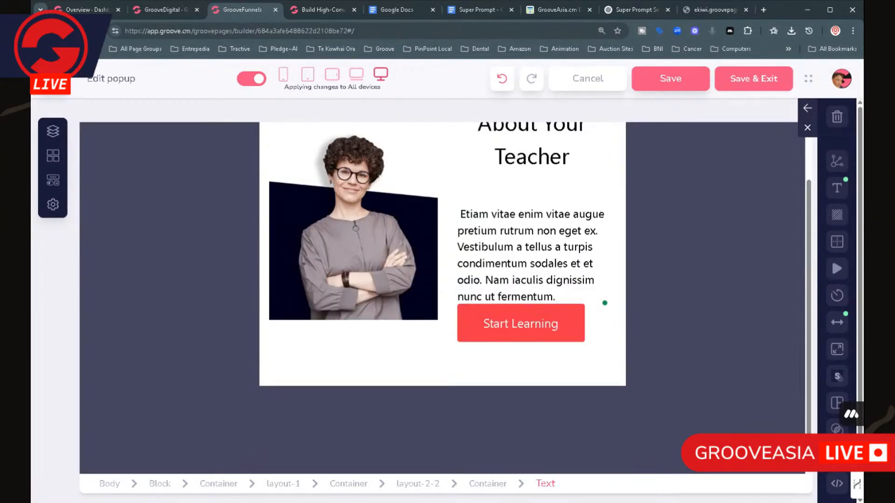
Step: Remove the empty line between the About Your Teacher heading and the remaining paragraph
drag(557, 298, 564, 168)
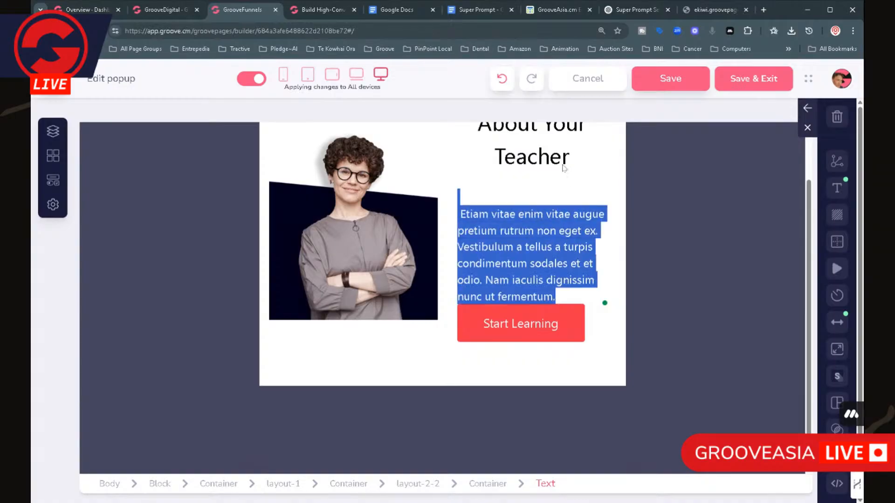
scroll(555, 170, up, 2)
drag(495, 184, 540, 219)
click(489, 248)
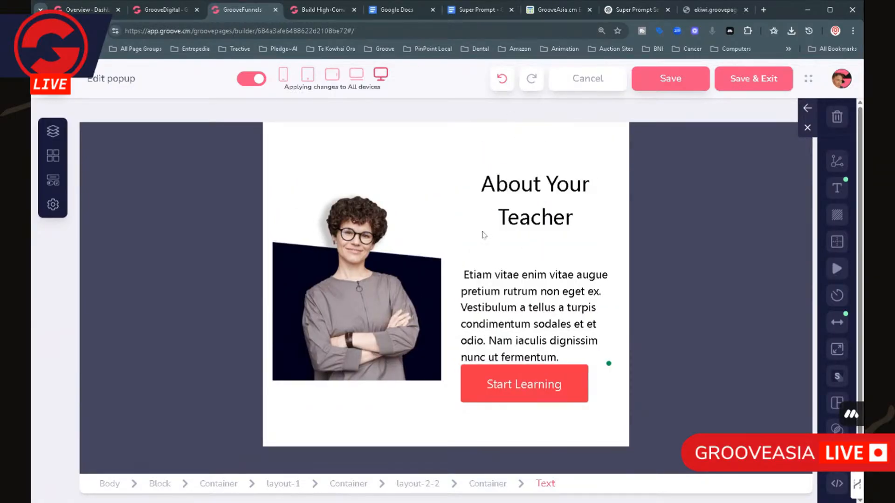
key(BackSpace)
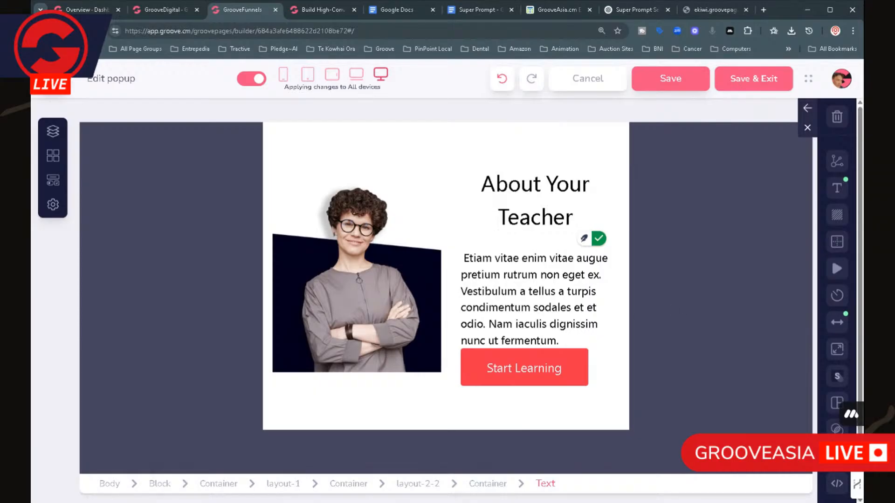
Step: Save the edited Web Hosting popup and exit the popup editor
click(618, 186)
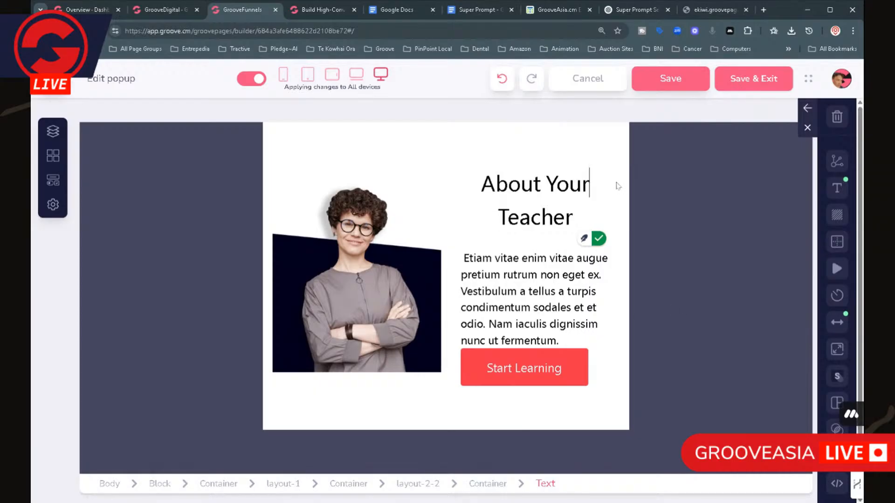
click(317, 144)
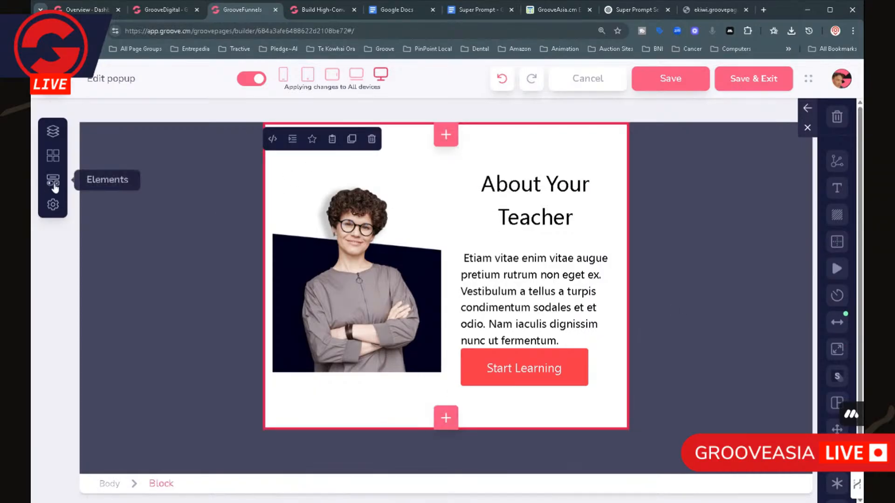
click(53, 206)
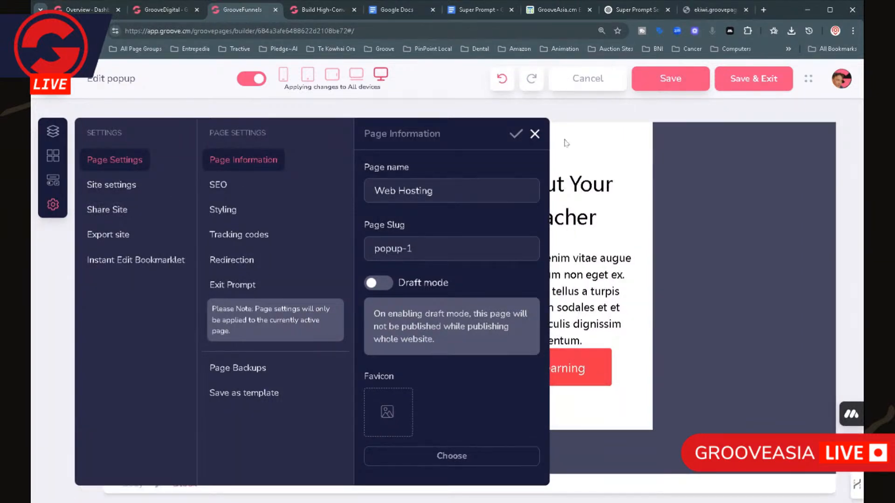
click(535, 135)
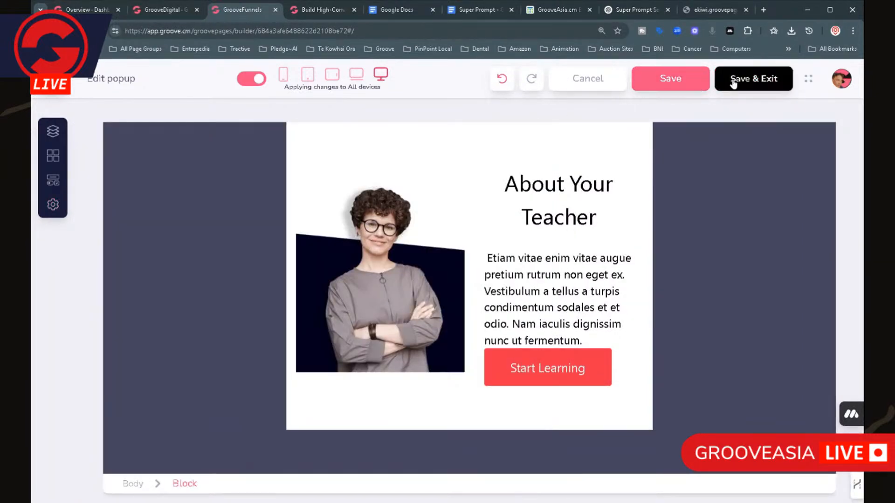
click(748, 79)
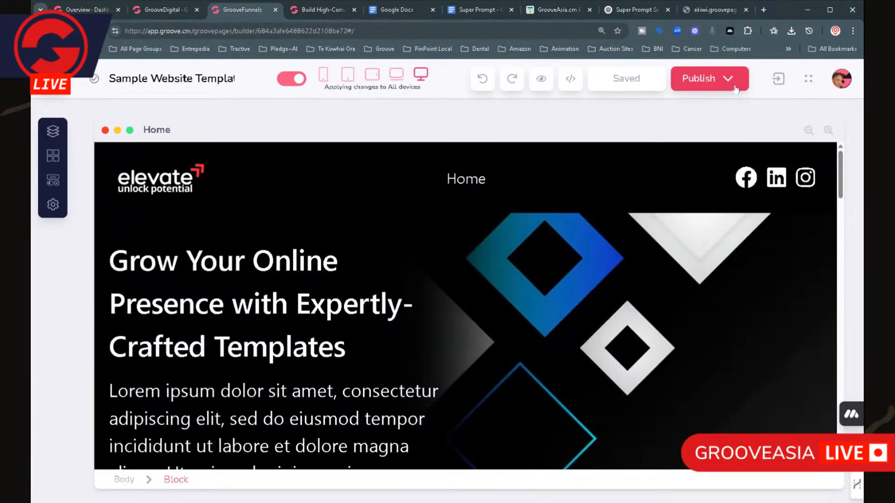
Step: Publish the current page again and open its updated live version
click(734, 88)
click(795, 255)
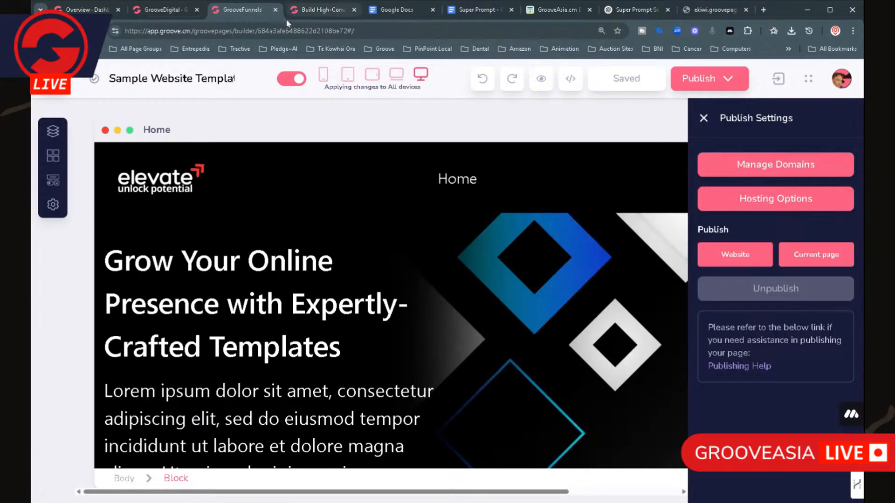
click(817, 256)
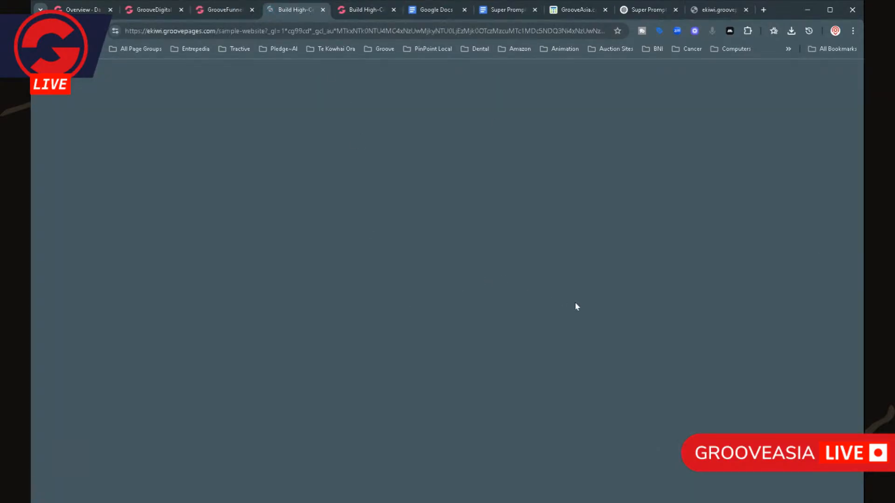
Step: Test opening and closing the edited popup with the info button below the Web Hosting image on the live page
scroll(485, 324, down, 15)
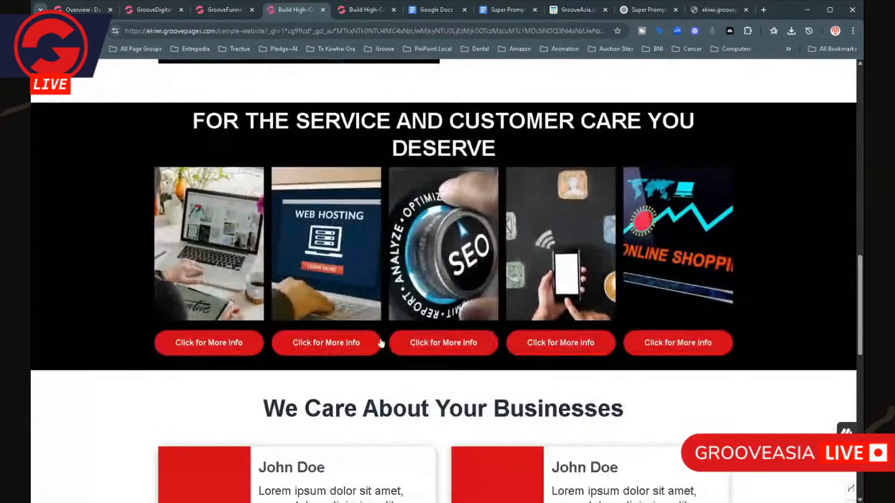
click(317, 343)
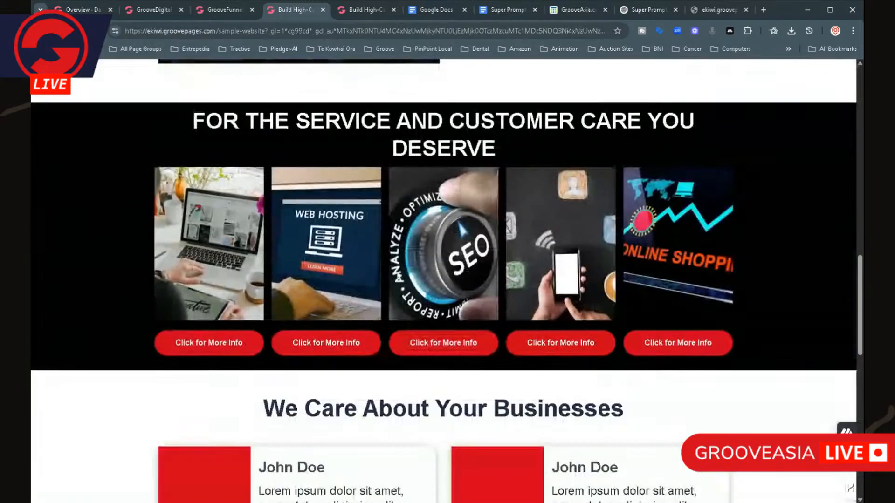
click(587, 153)
scroll(365, 308, down, 3)
scroll(368, 293, up, 2)
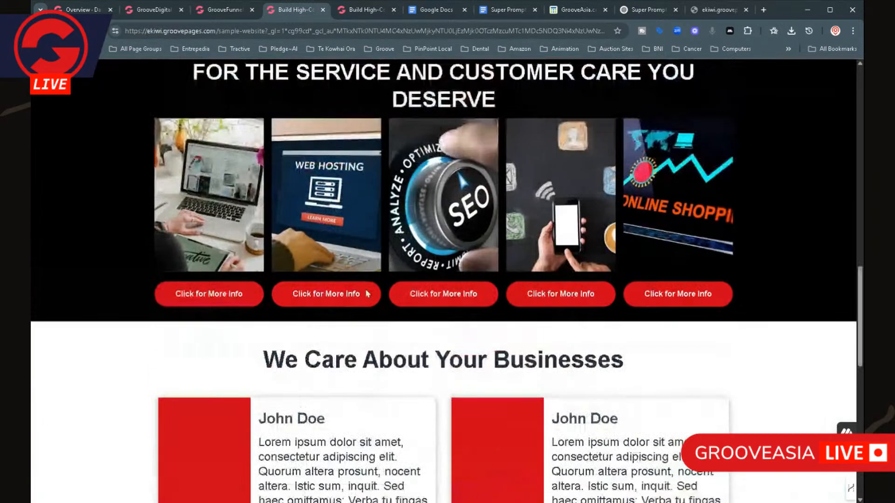
click(335, 295)
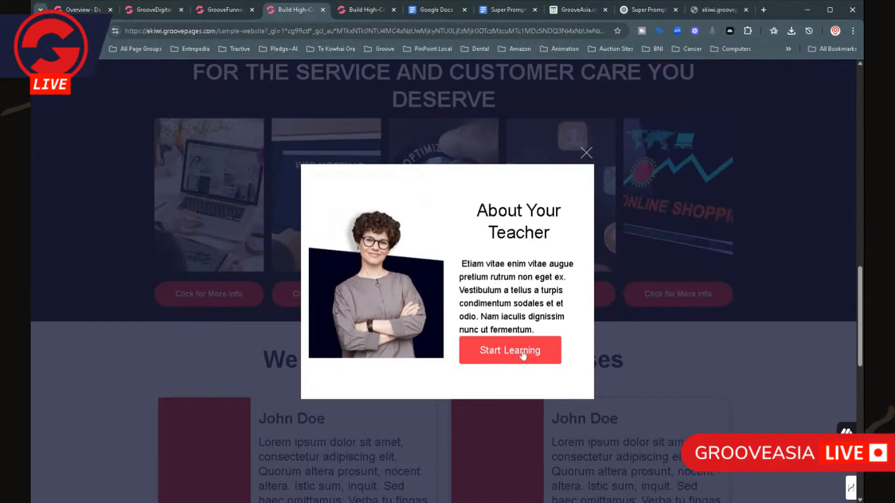
click(587, 154)
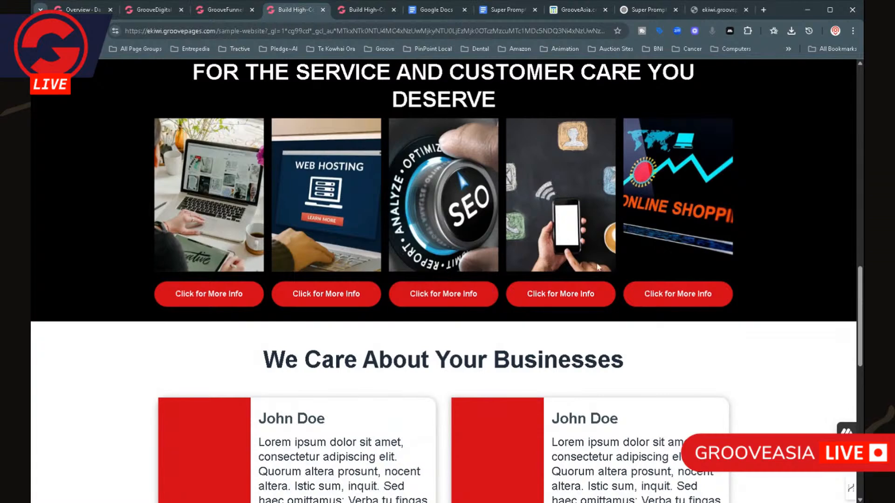
Step: Look through the live Home page's sections, from the hero area and info buttons down to the footer
scroll(392, 250, up, 6)
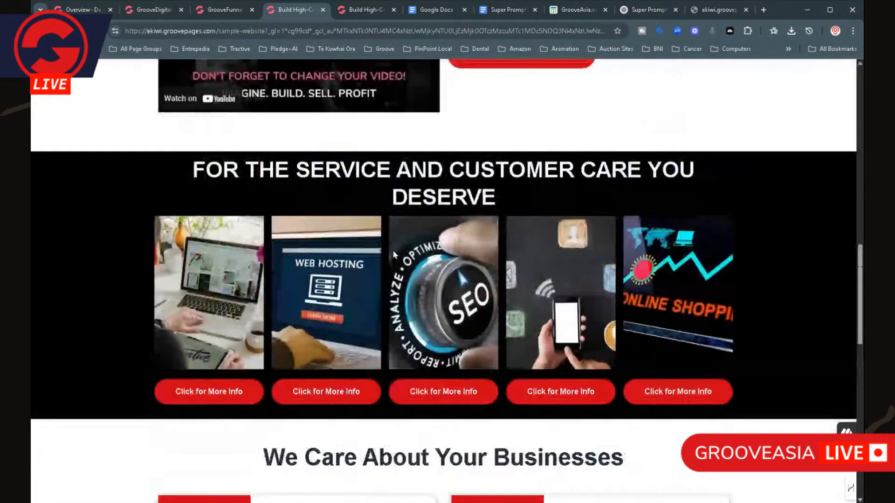
scroll(397, 254, up, 3)
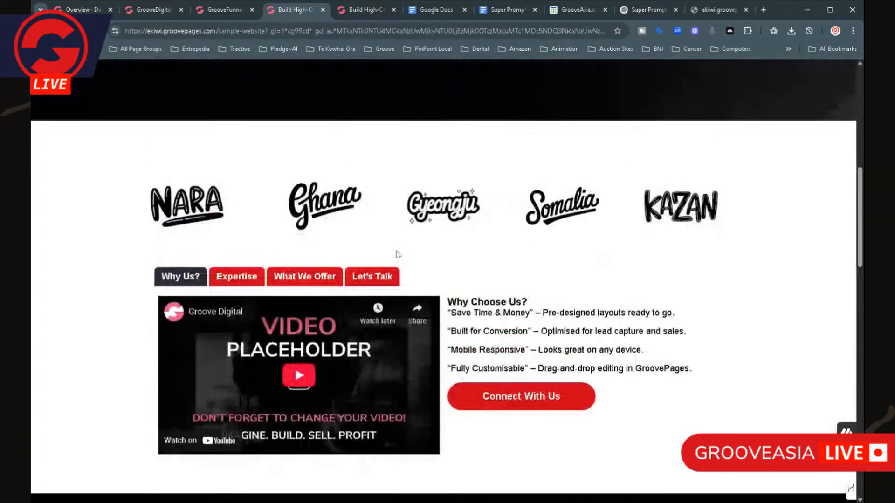
scroll(419, 233, down, 4)
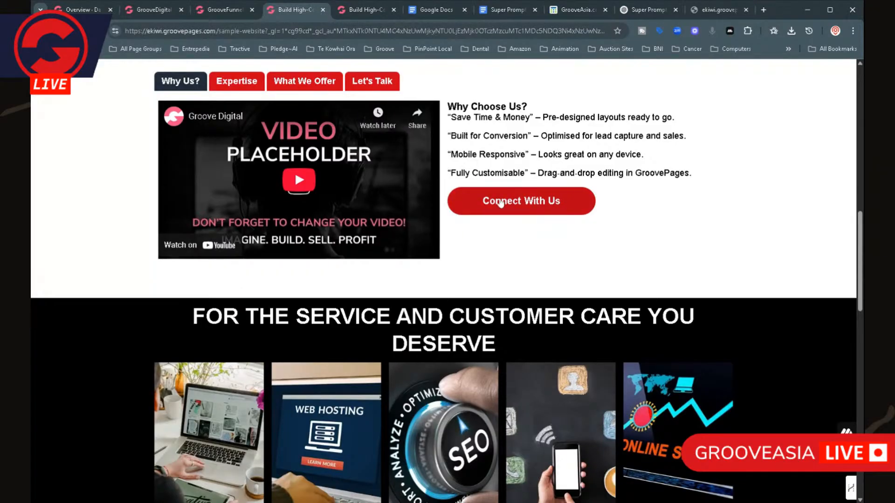
scroll(294, 240, down, 9)
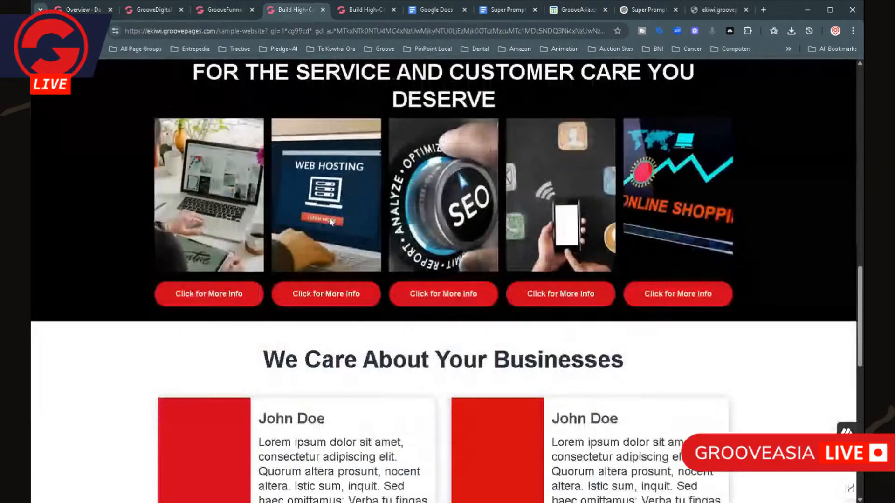
scroll(349, 319, down, 5)
scroll(349, 320, up, 12)
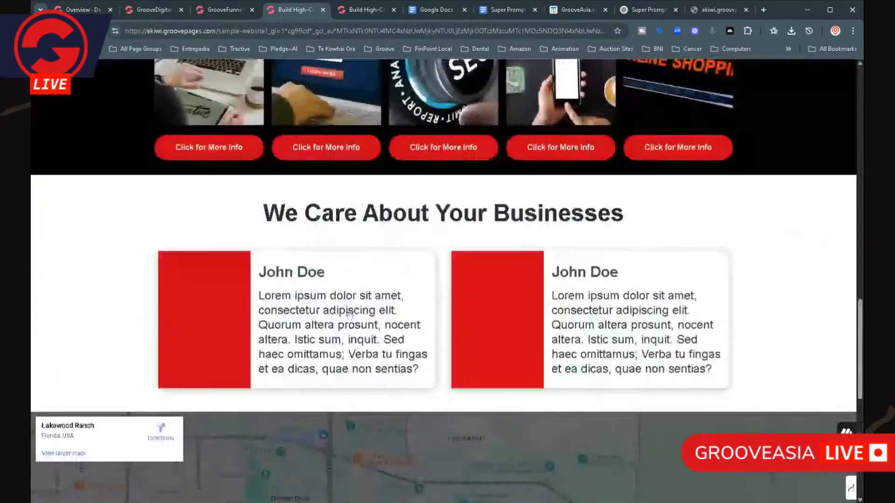
scroll(349, 319, up, 8)
scroll(349, 319, down, 16)
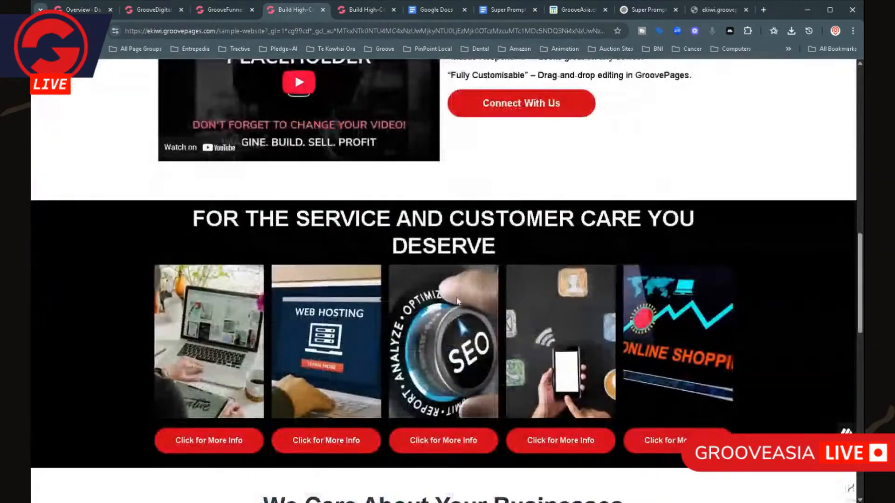
scroll(547, 288, down, 7)
scroll(547, 288, up, 12)
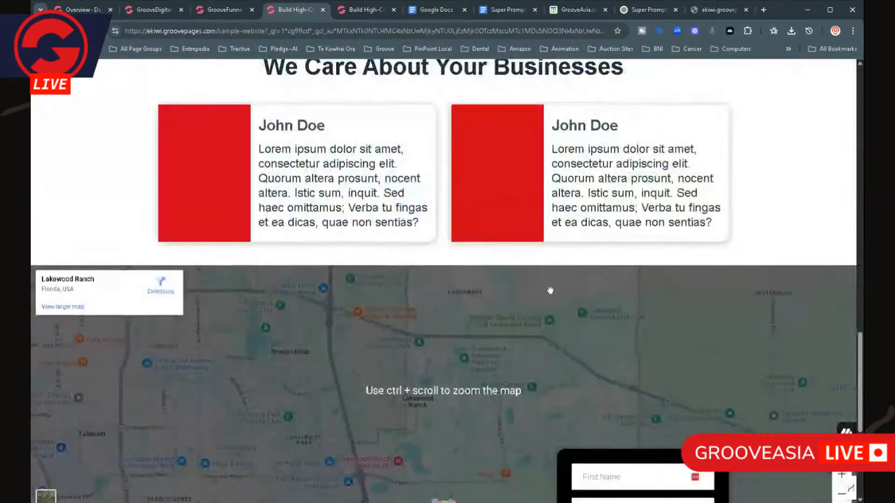
scroll(547, 288, up, 3)
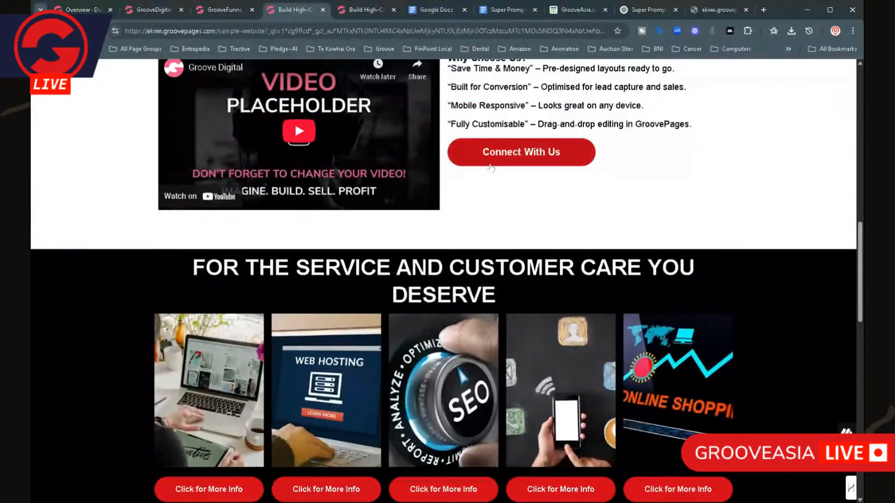
scroll(553, 316, down, 7)
scroll(552, 316, down, 9)
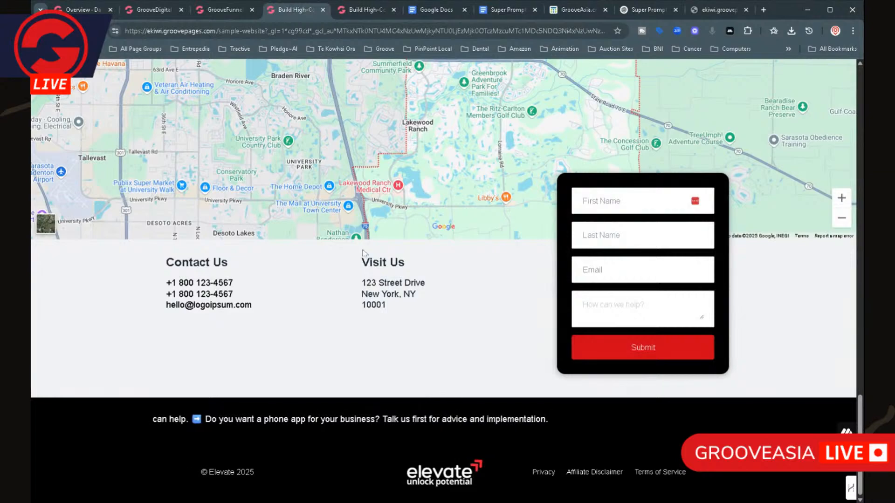
scroll(298, 298, up, 6)
scroll(299, 299, up, 12)
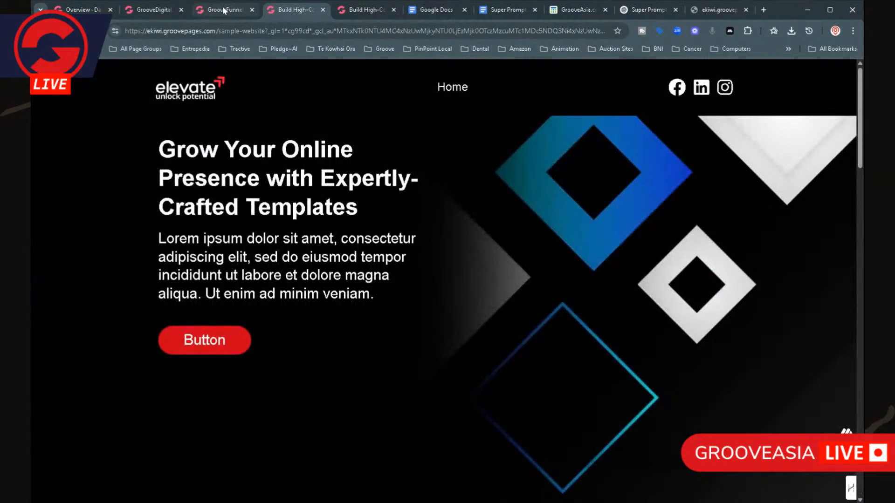
Step: In the page builder, link the footer's Affiliate Disclaimer to the Legal Pages page instead of a URL
click(226, 10)
click(300, 14)
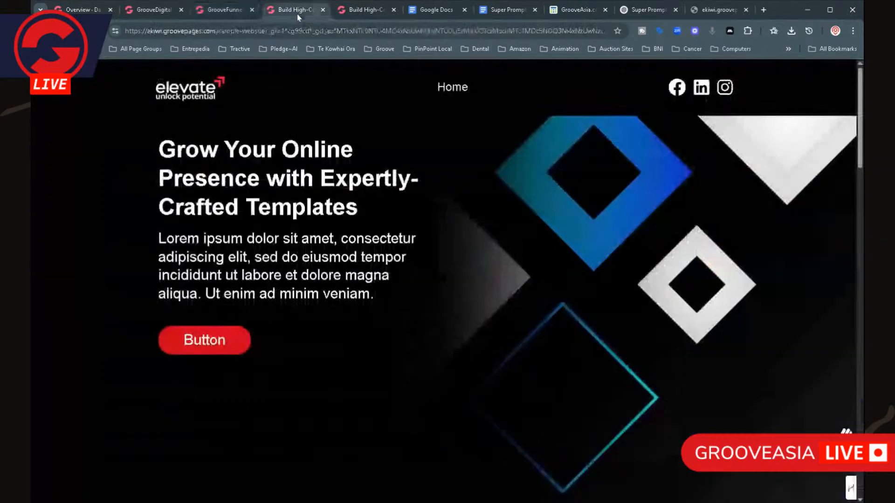
click(232, 12)
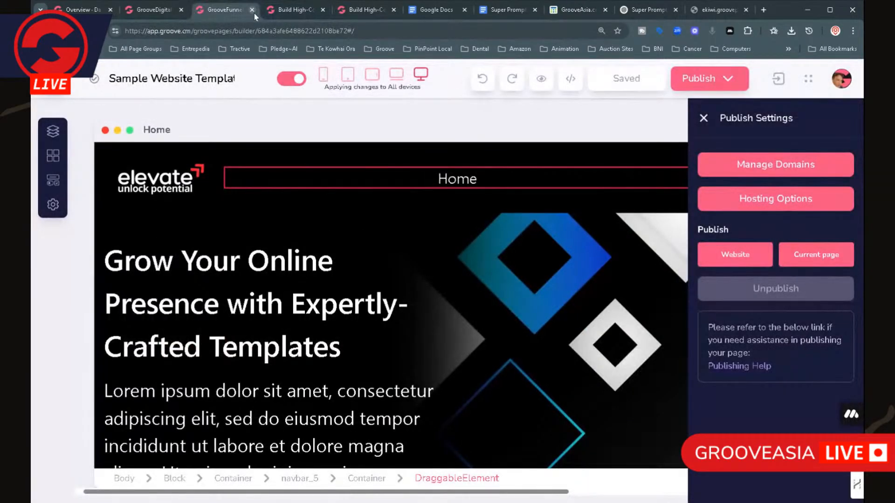
scroll(515, 382, down, 20)
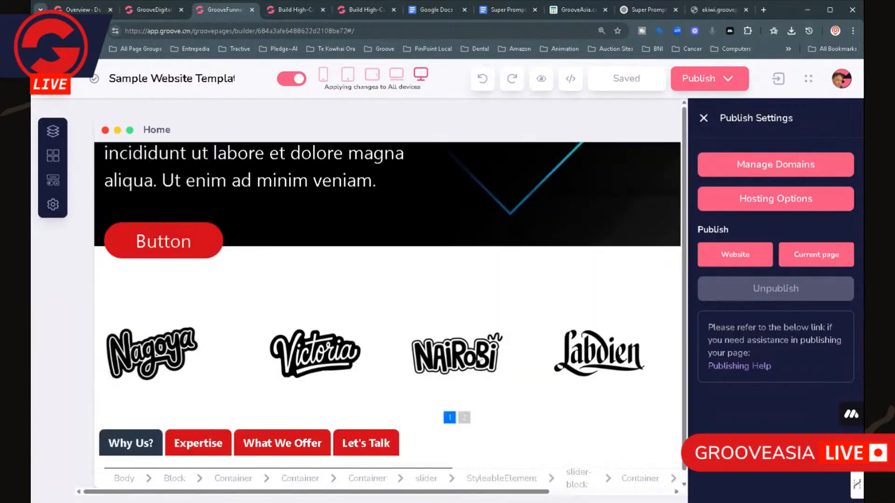
scroll(515, 386, down, 10)
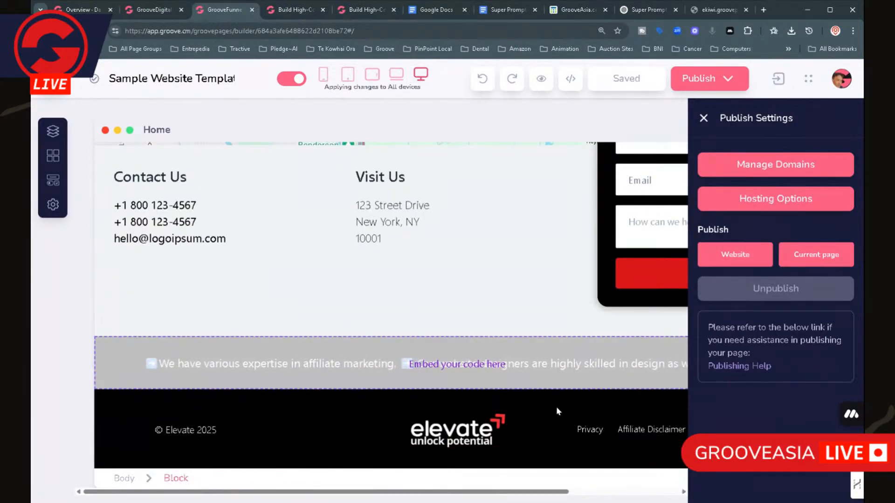
click(556, 406)
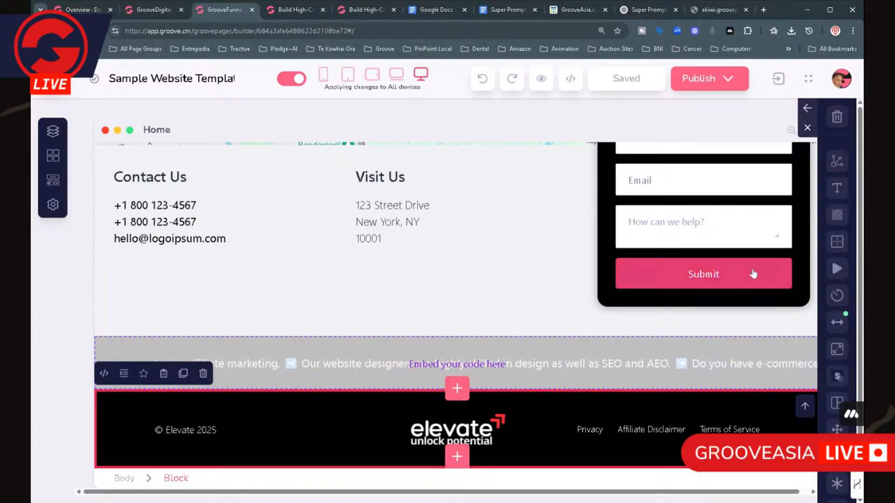
scroll(755, 274, down, 1)
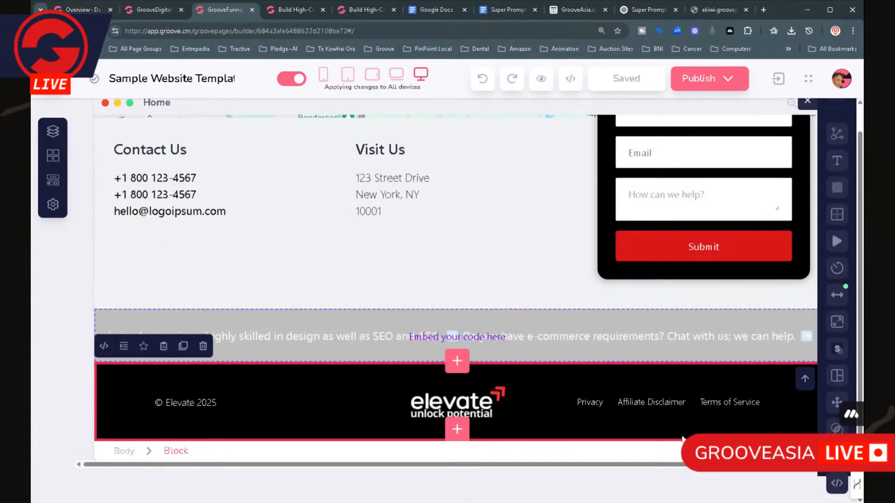
click(636, 405)
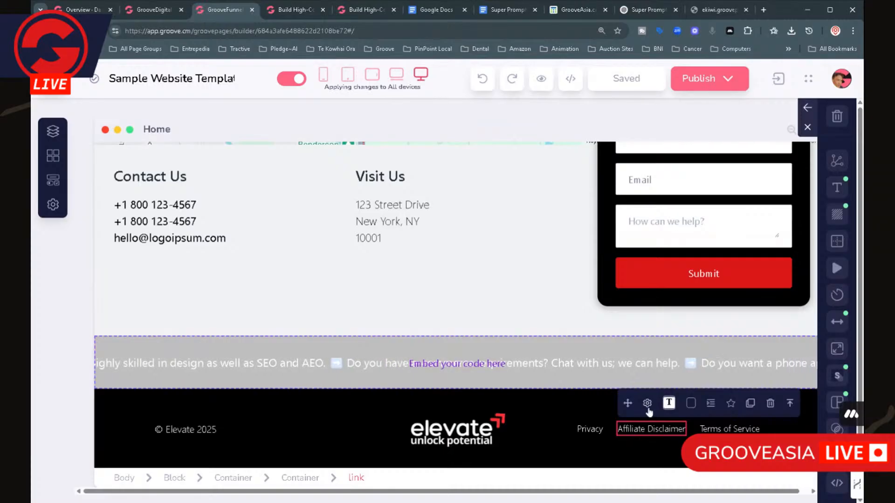
click(647, 405)
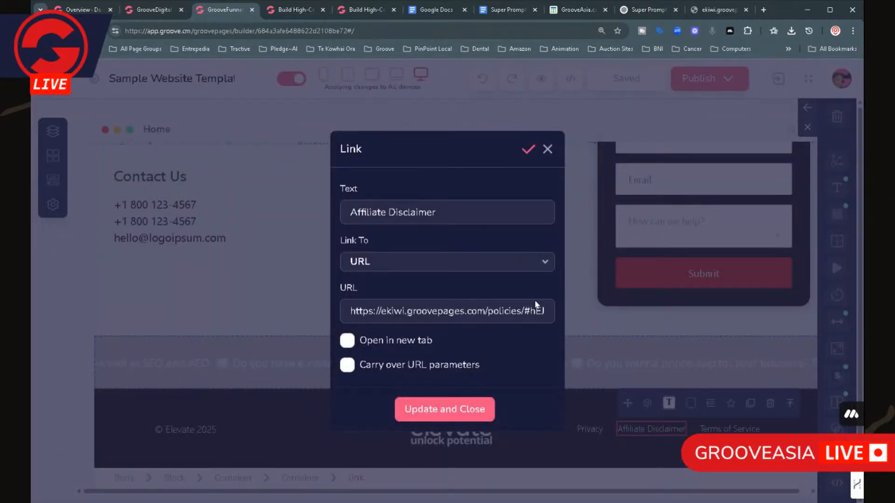
click(535, 262)
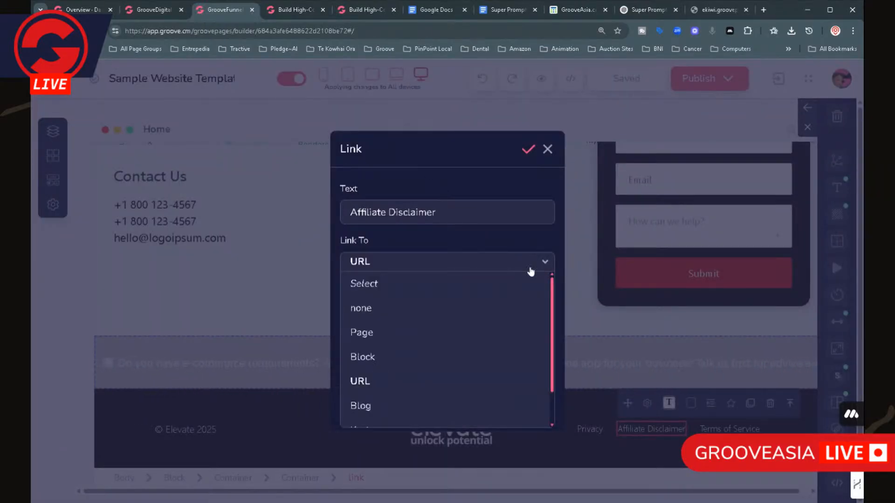
click(375, 333)
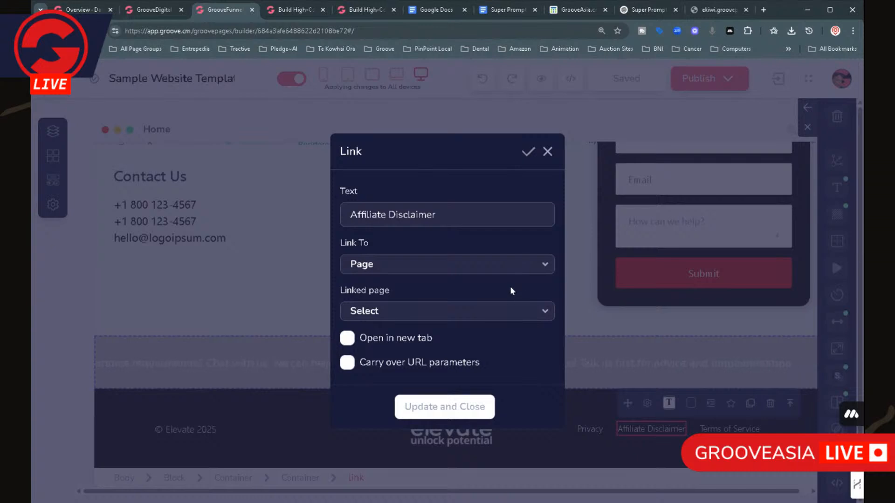
click(473, 313)
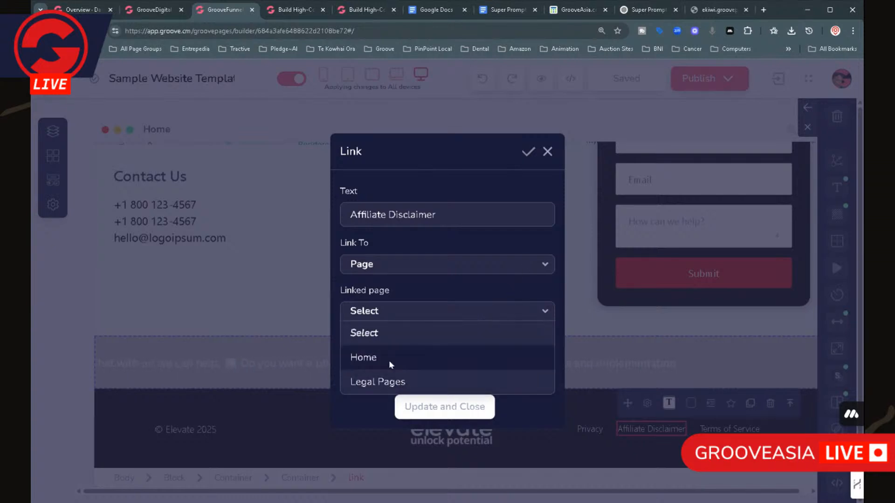
click(379, 382)
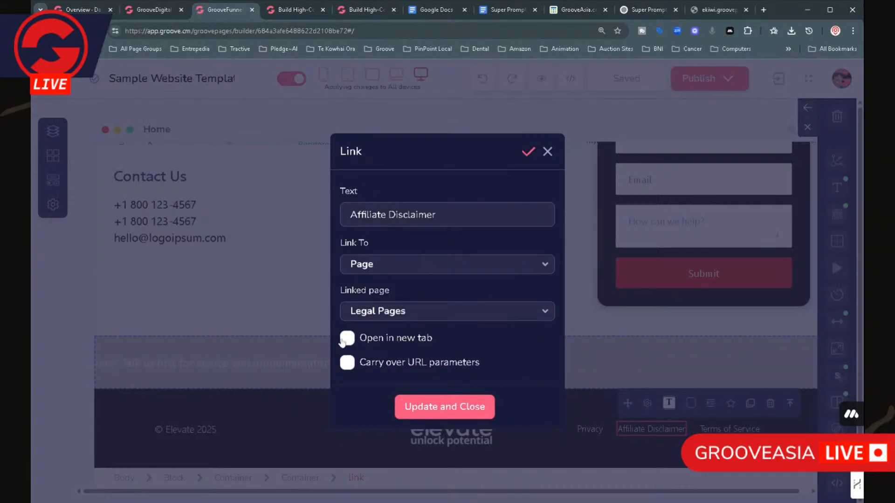
middle_click(437, 409)
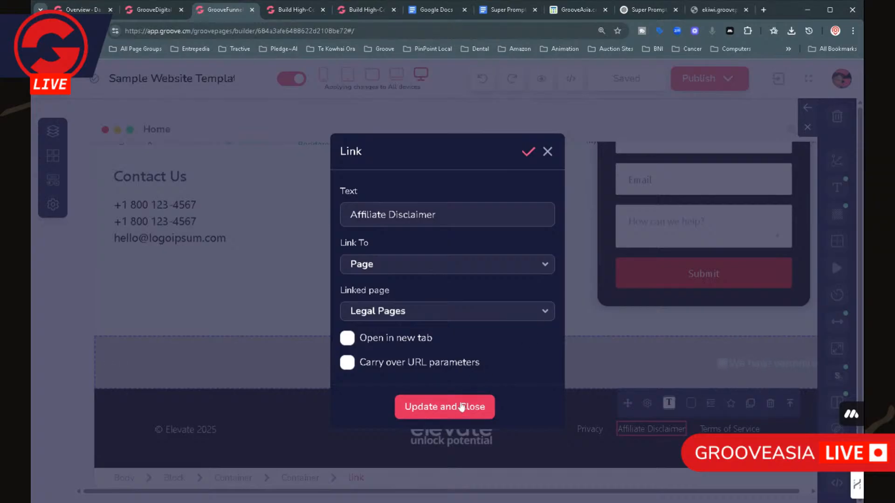
click(528, 153)
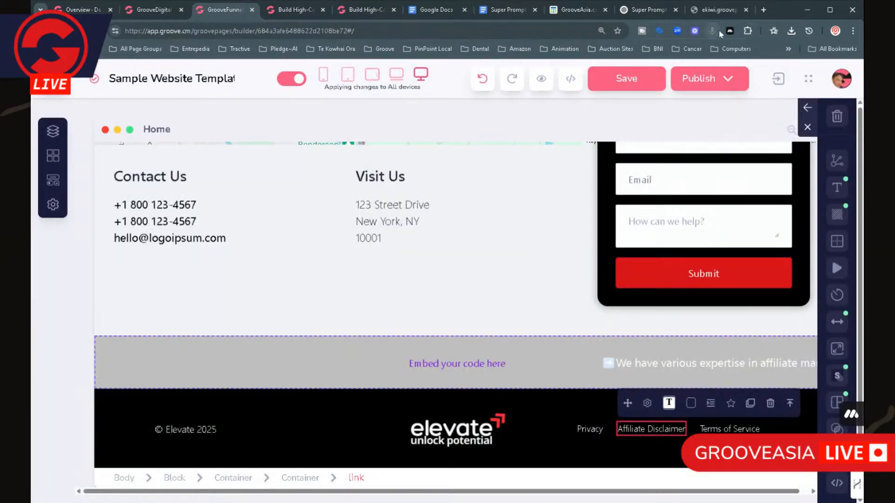
Step: Publish the current page with the changed footer link and open its live version
click(730, 81)
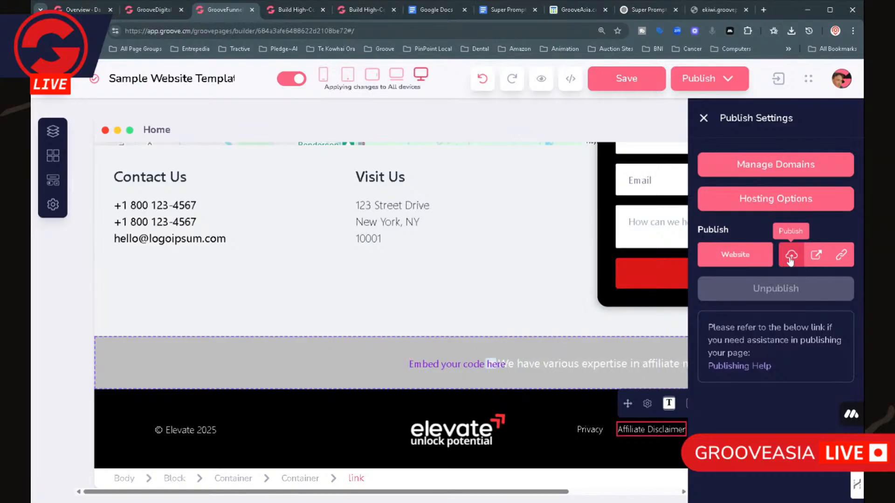
click(791, 257)
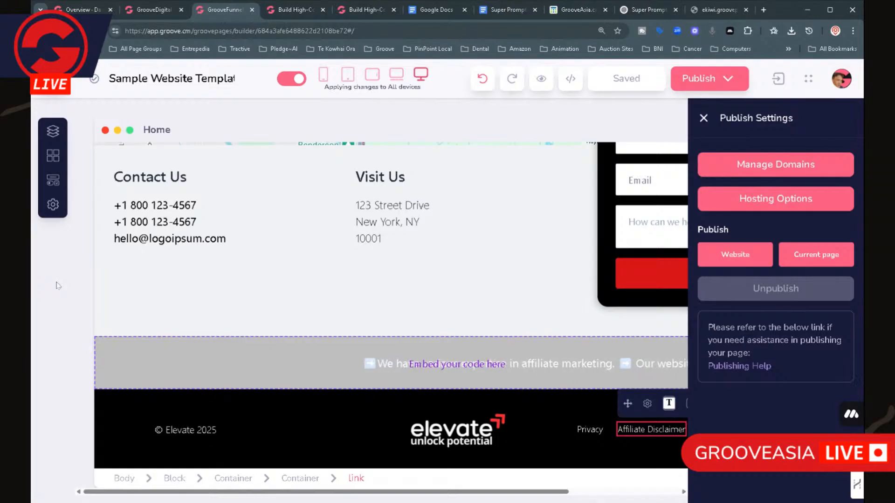
mouse_move(798, 260)
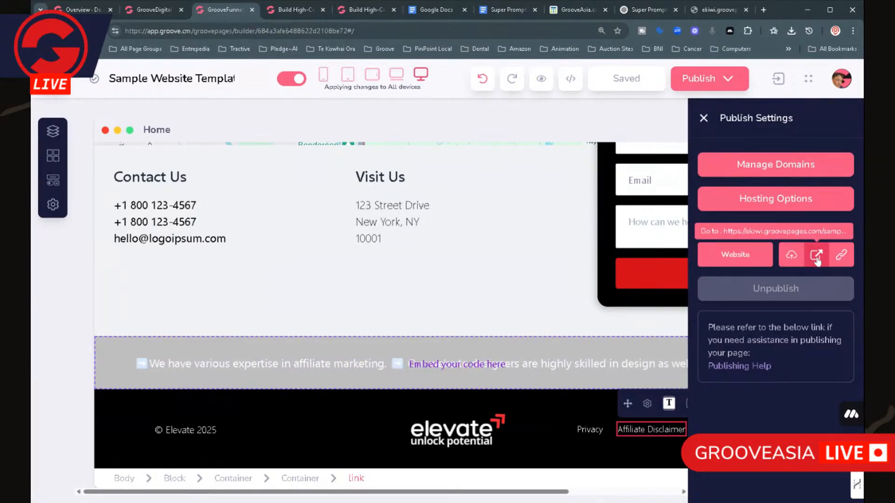
click(816, 260)
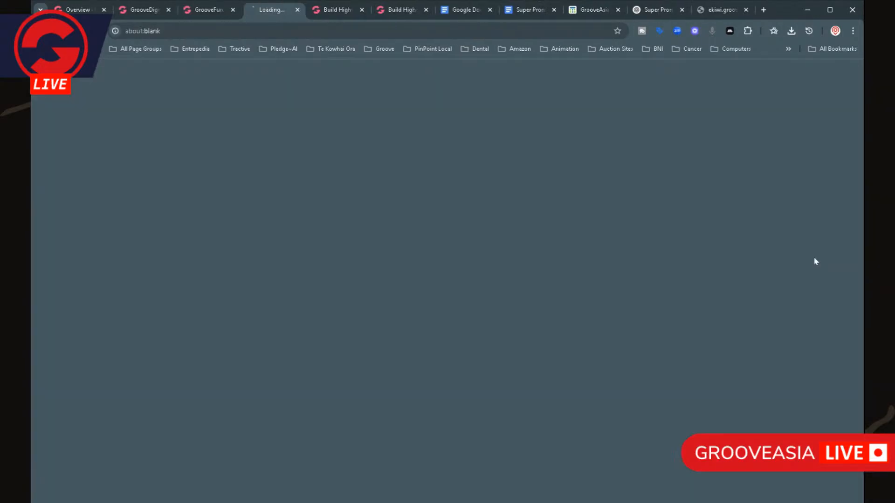
Step: Close the two older live-page browser tabs and reload the newly opened live page
click(362, 10)
click(362, 10)
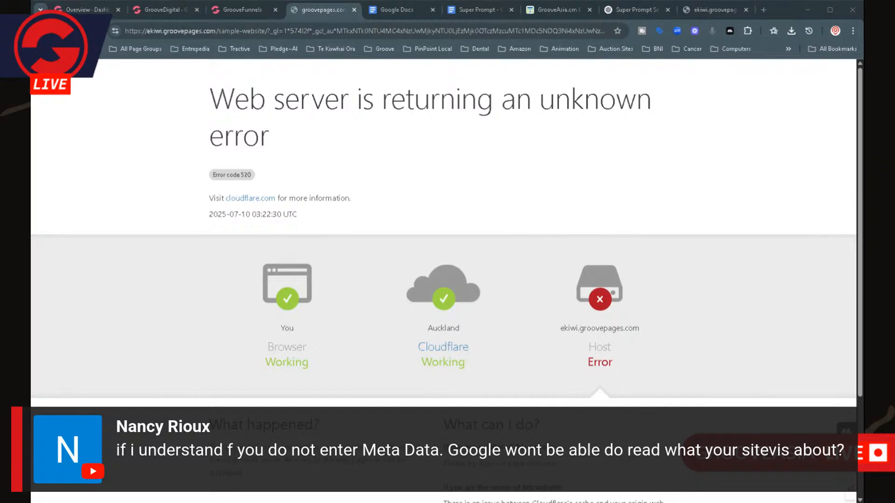
click(76, 31)
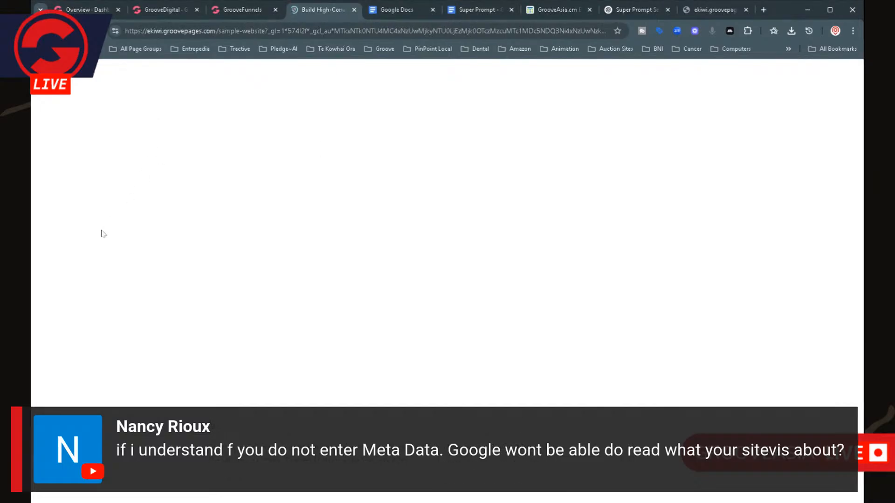
Step: Test the Affiliate Disclaimer link in the live page's footer and view the legal page it opens
scroll(446, 204, down, 3)
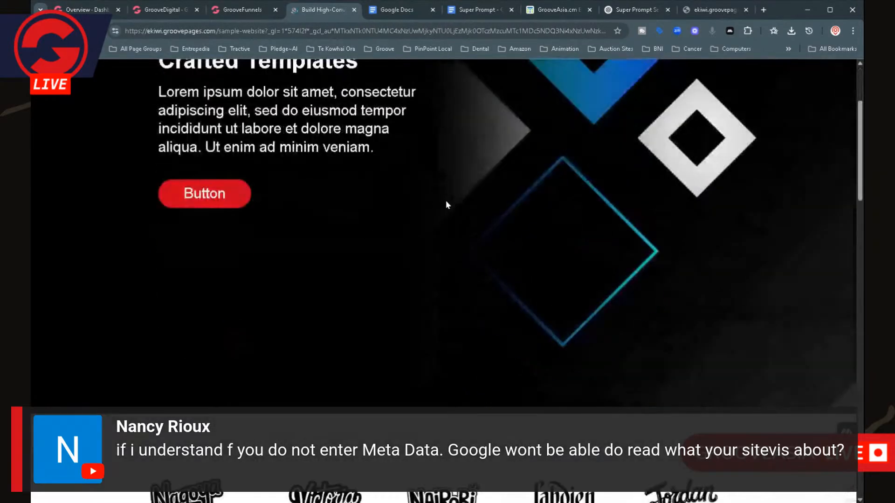
scroll(430, 211, down, 15)
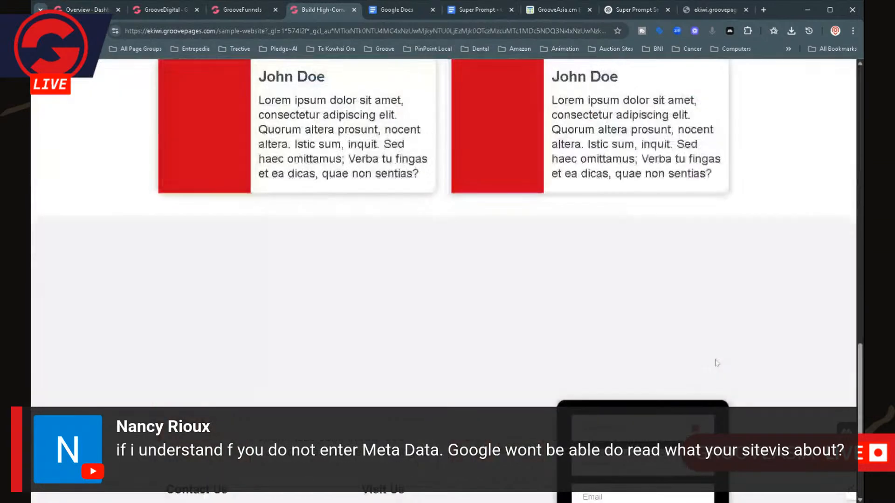
scroll(713, 363, down, 5)
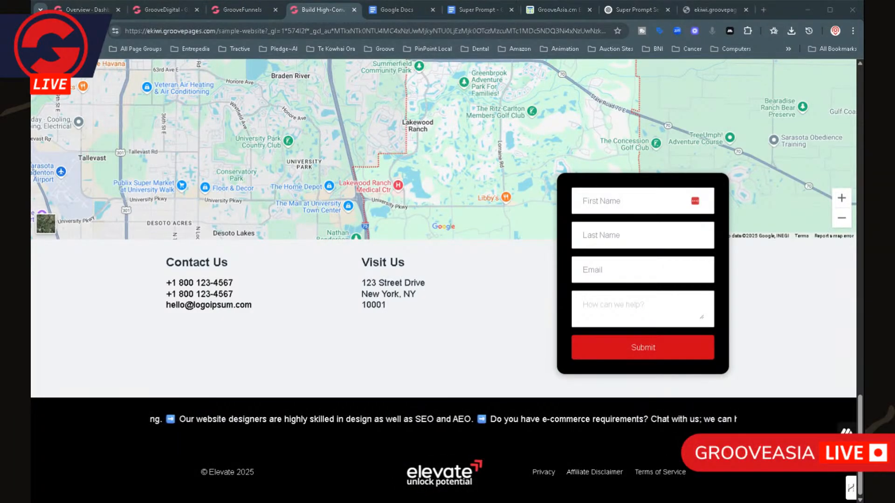
click(593, 474)
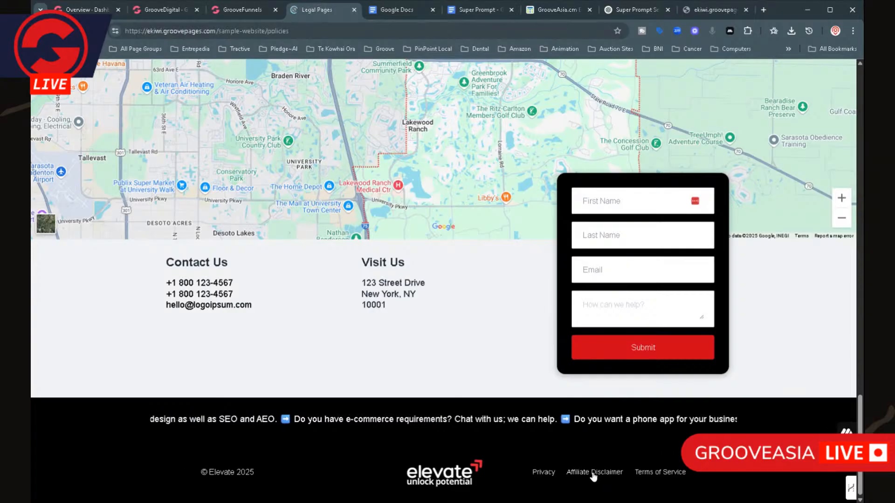
scroll(381, 398, down, 2)
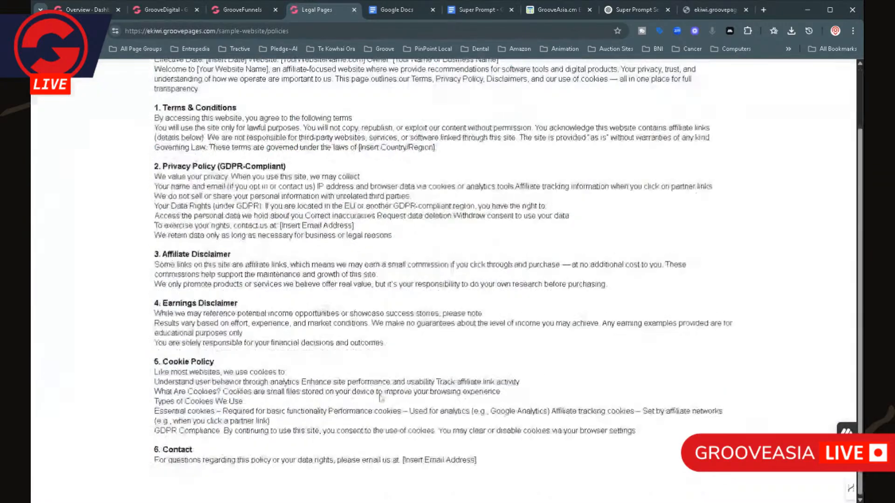
Step: Review the policy sections on the live Legal Pages page
scroll(381, 398, up, 2)
scroll(381, 398, down, 2)
scroll(381, 399, up, 2)
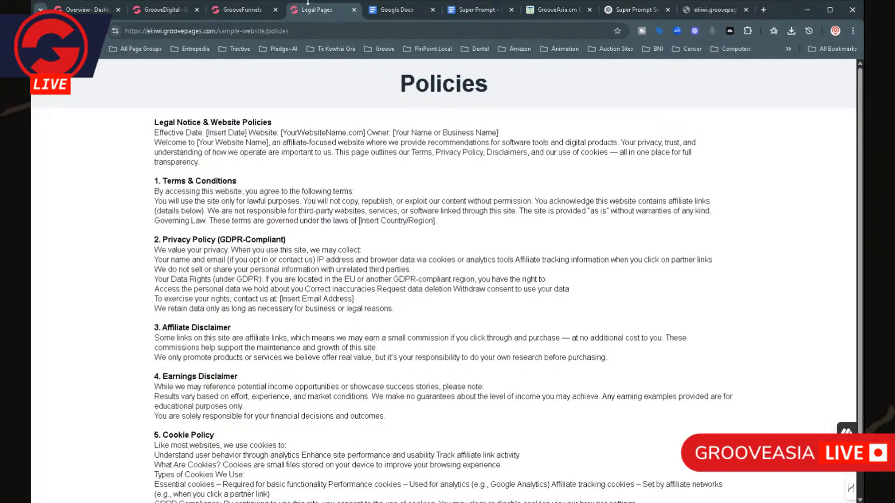
Step: Return to the page builder, leave the publish settings and look over the home page from the footer up to the Why Us? tab
click(257, 13)
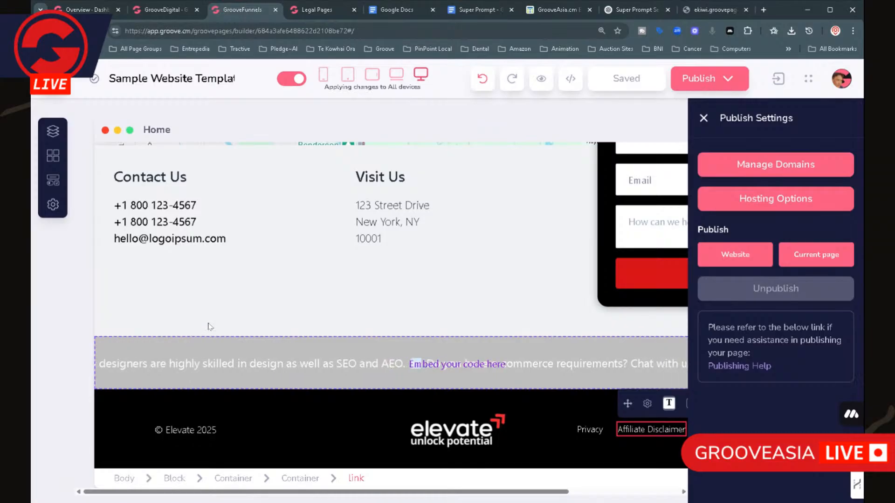
click(120, 419)
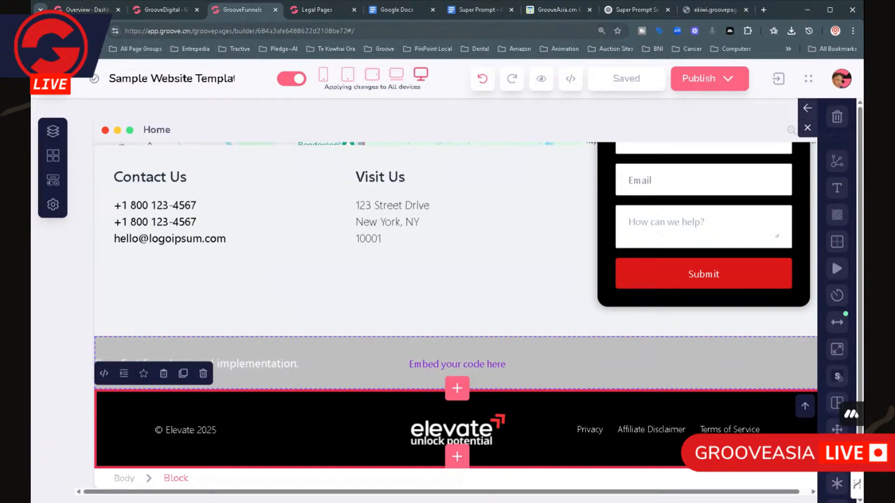
scroll(520, 321, up, 8)
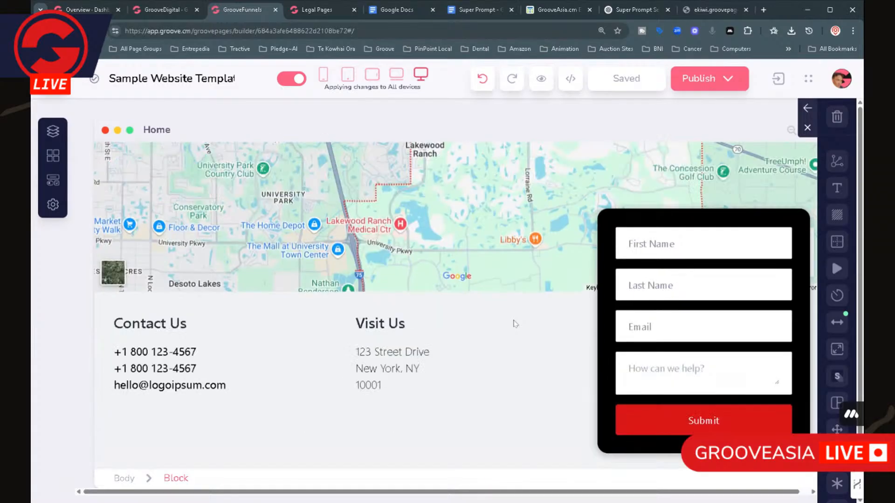
scroll(514, 325, up, 5)
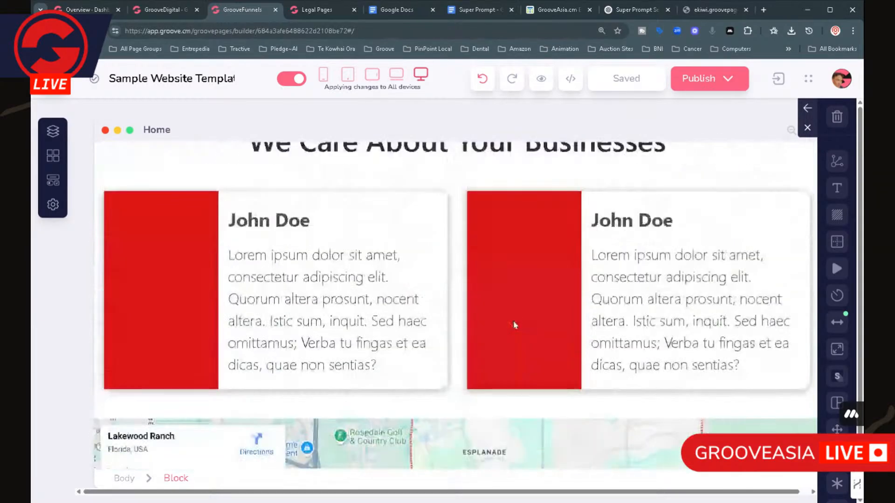
scroll(514, 324, up, 5)
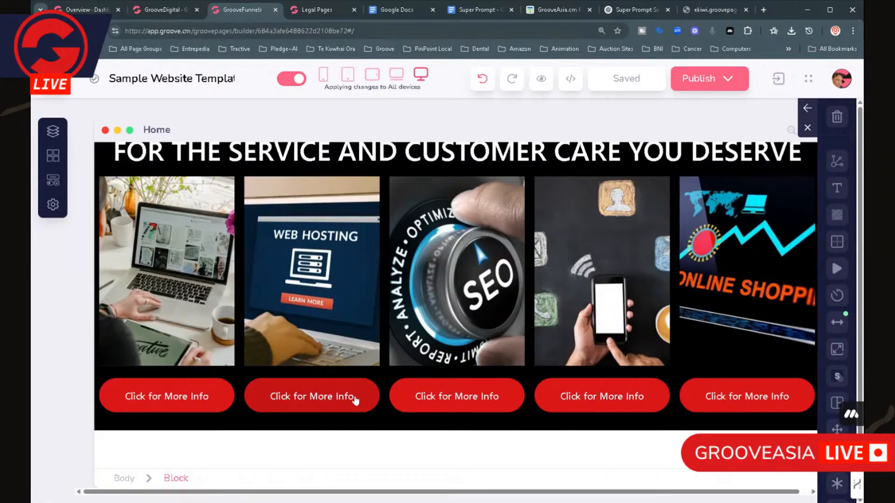
scroll(356, 398, up, 5)
scroll(356, 400, up, 2)
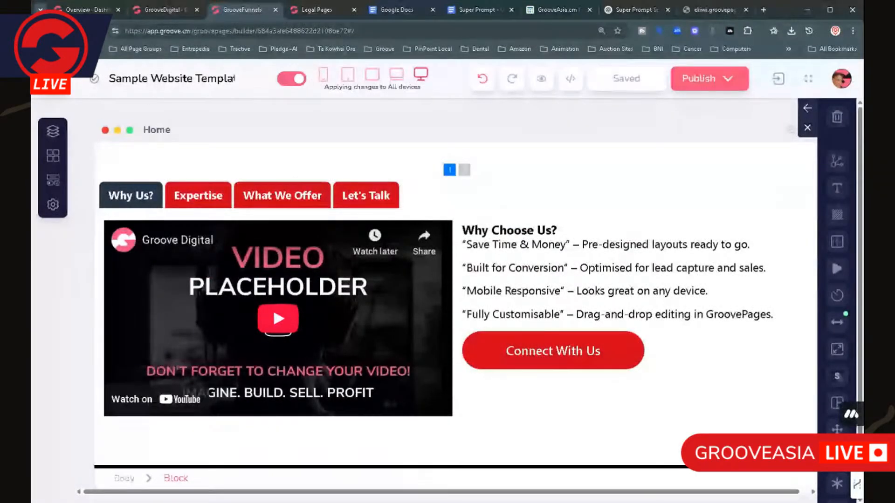
Step: Examine the Why Us? tab, selecting its Why Choose Us? heading and the paragraph text below it
scroll(356, 400, down, 3)
scroll(357, 400, up, 3)
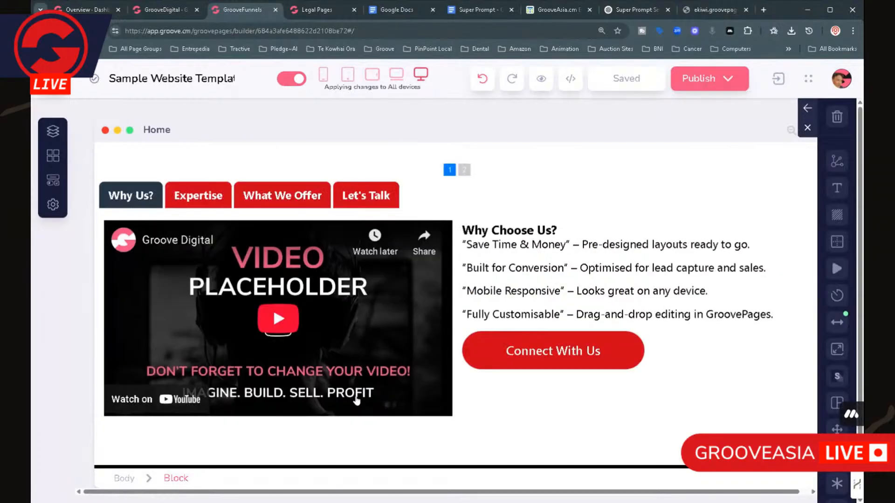
scroll(357, 400, up, 1)
click(500, 279)
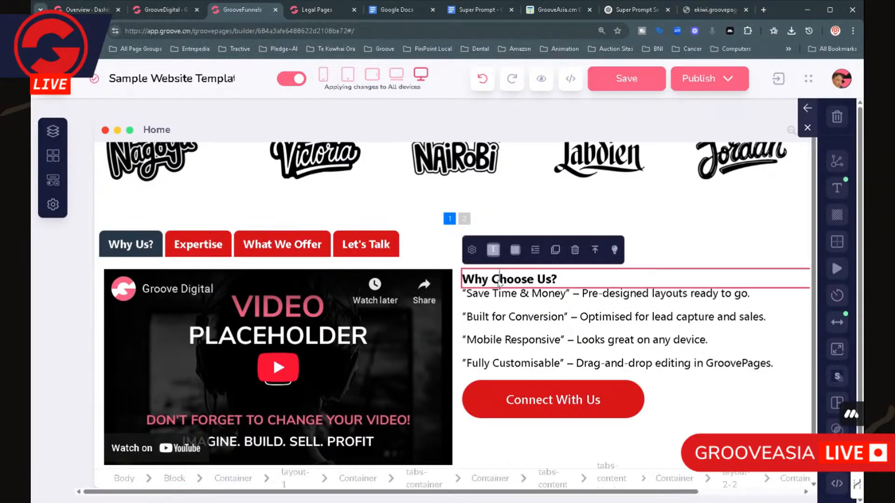
click(543, 334)
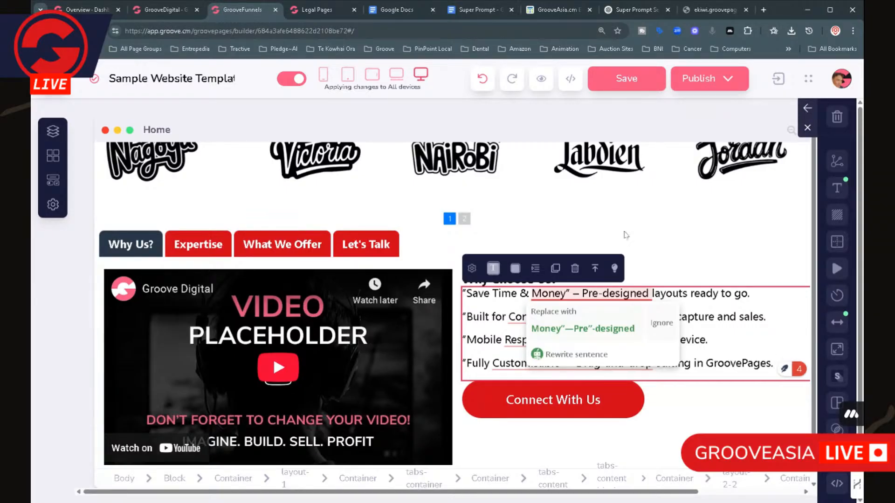
Step: Look over the home page's service cards, testimonials, map, contact form and footer, ending at the logo carousel and tabs
scroll(661, 237, down, 2)
scroll(601, 260, down, 20)
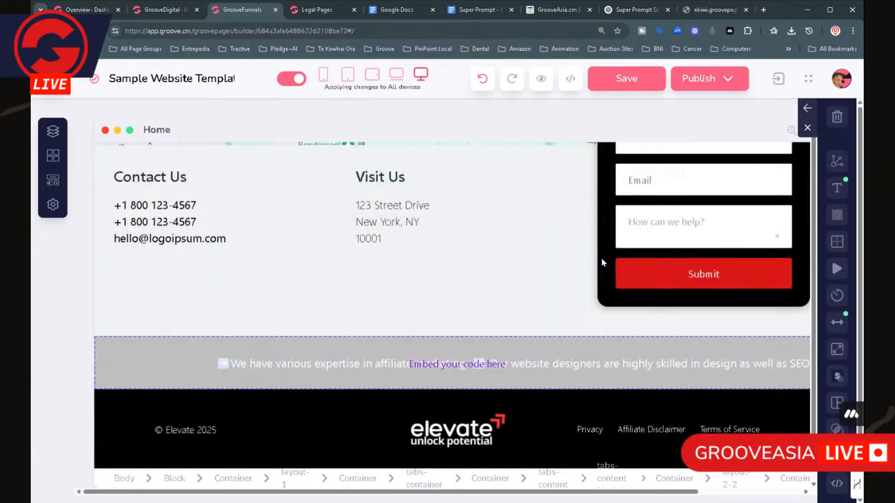
scroll(601, 261, up, 4)
scroll(602, 261, up, 10)
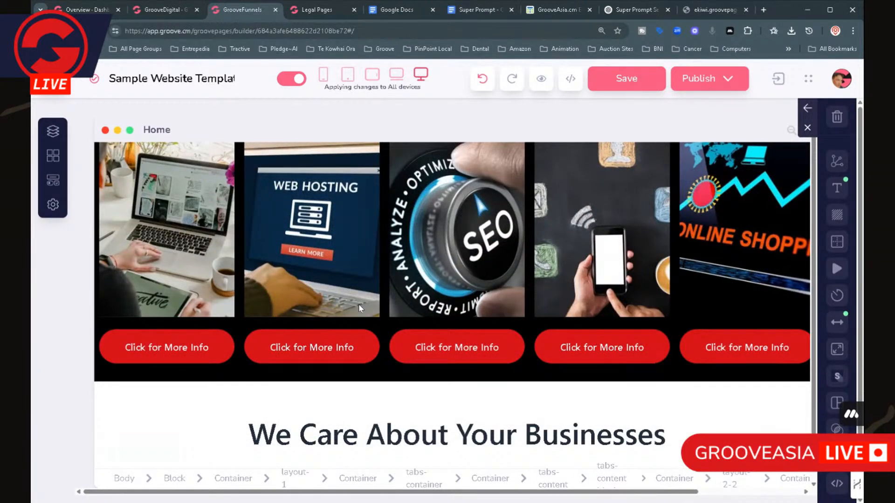
scroll(359, 303, down, 2)
scroll(438, 359, down, 10)
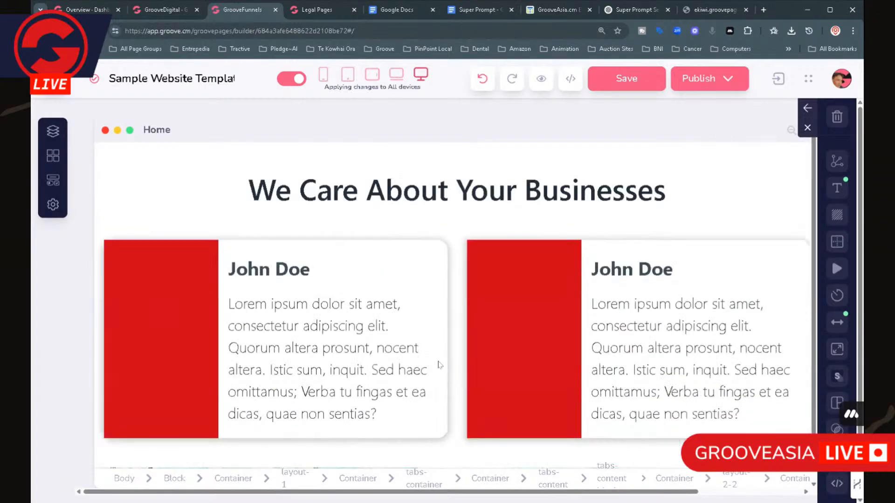
scroll(438, 369, down, 1)
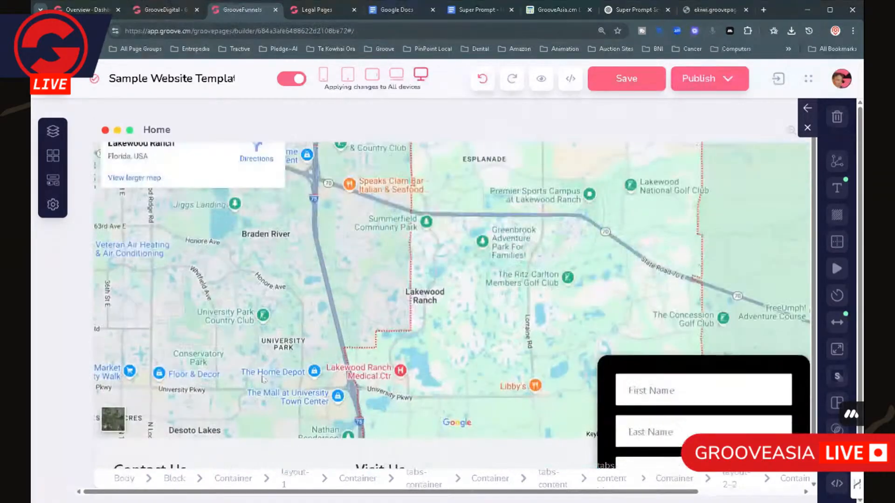
scroll(375, 395, down, 2)
scroll(578, 267, up, 5)
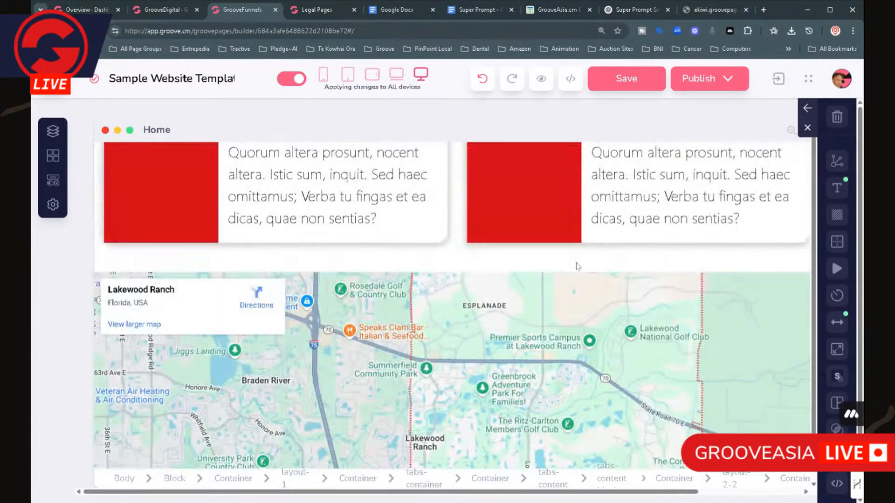
scroll(562, 301, up, 6)
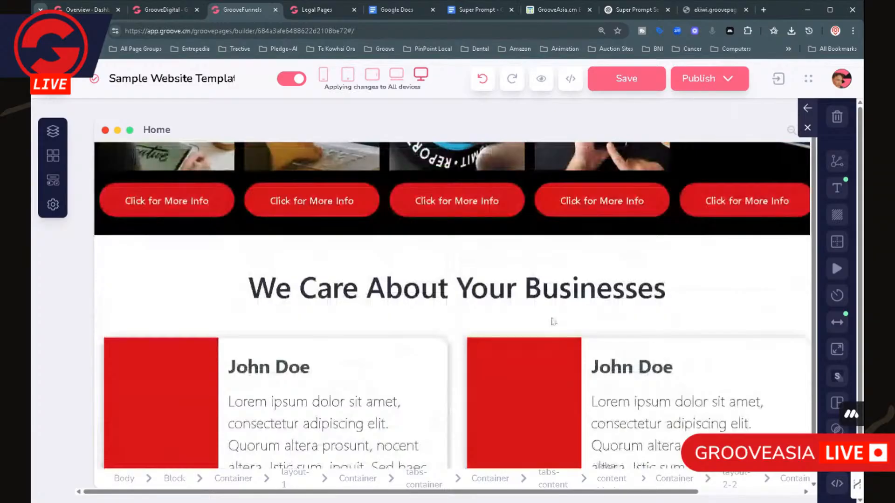
scroll(552, 321, up, 13)
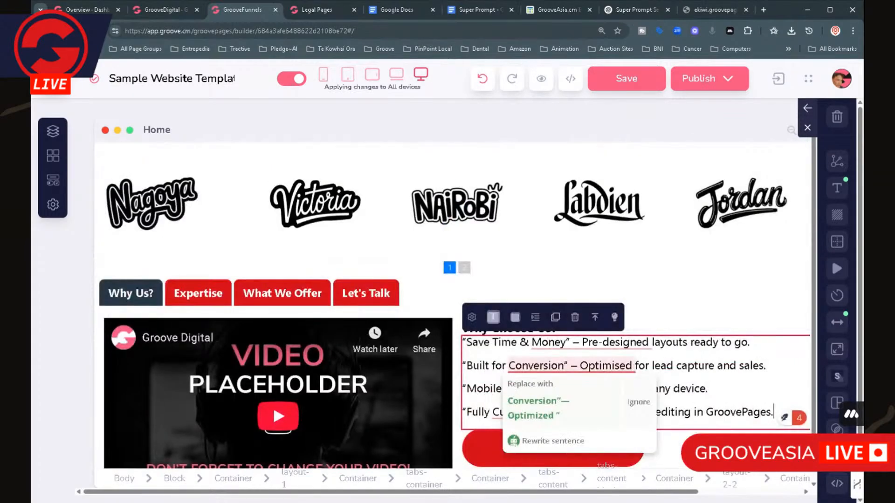